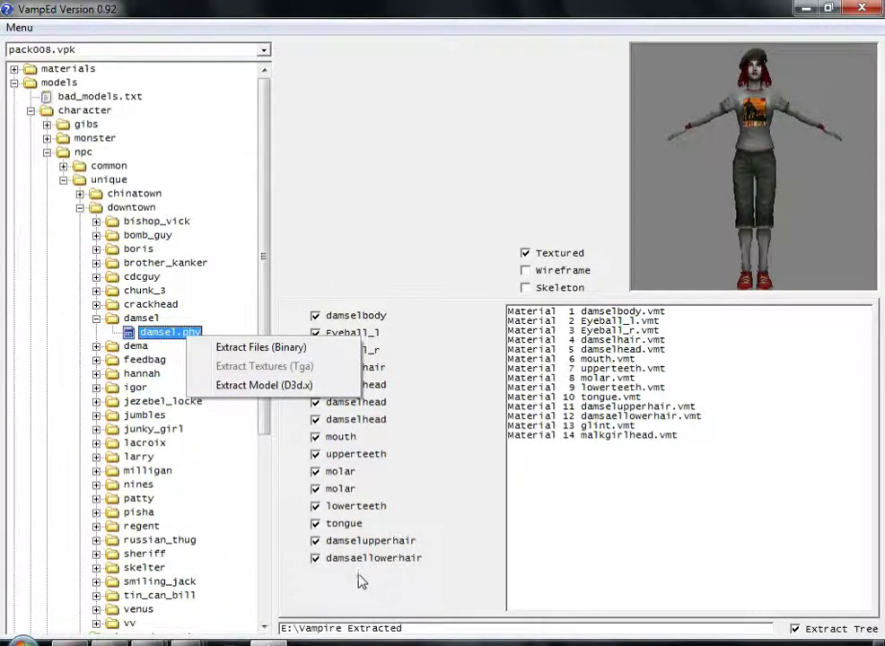
- Switch to Blender and start a new empty scene in place of the loaded character model
click(419, 585)
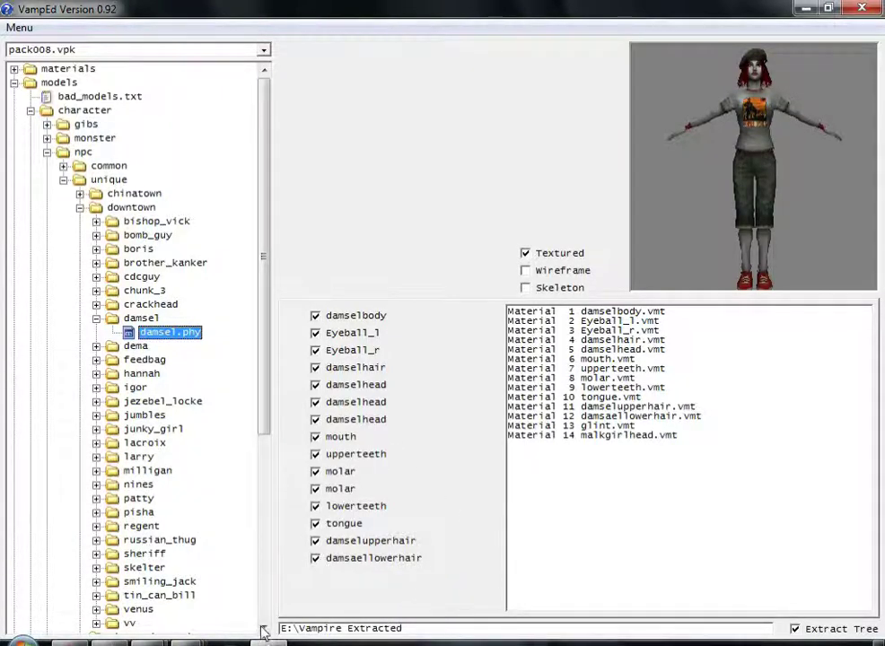
mouse_move(188, 642)
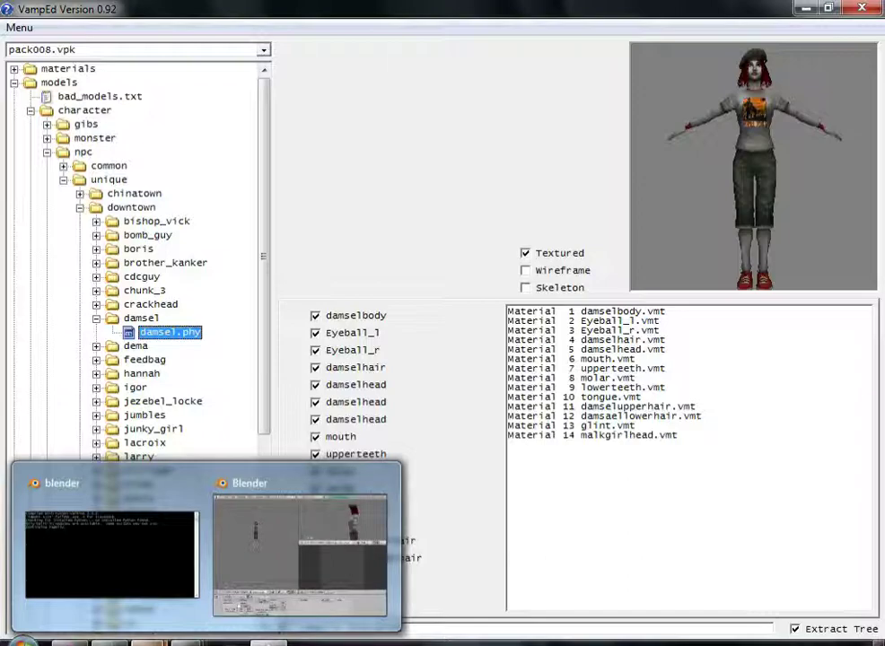
click(263, 561)
click(66, 32)
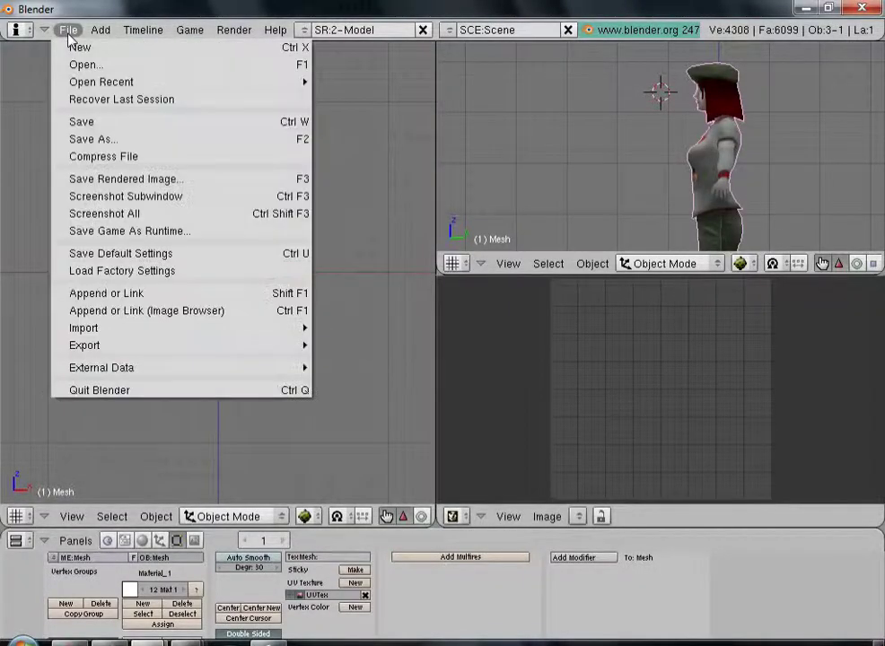
click(71, 47)
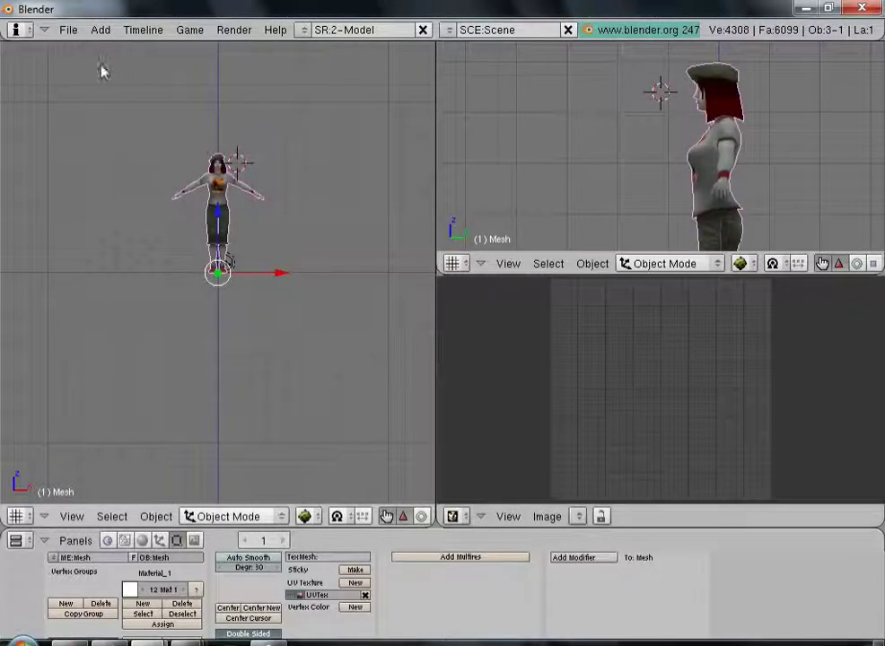
click(68, 30)
click(77, 47)
click(77, 47)
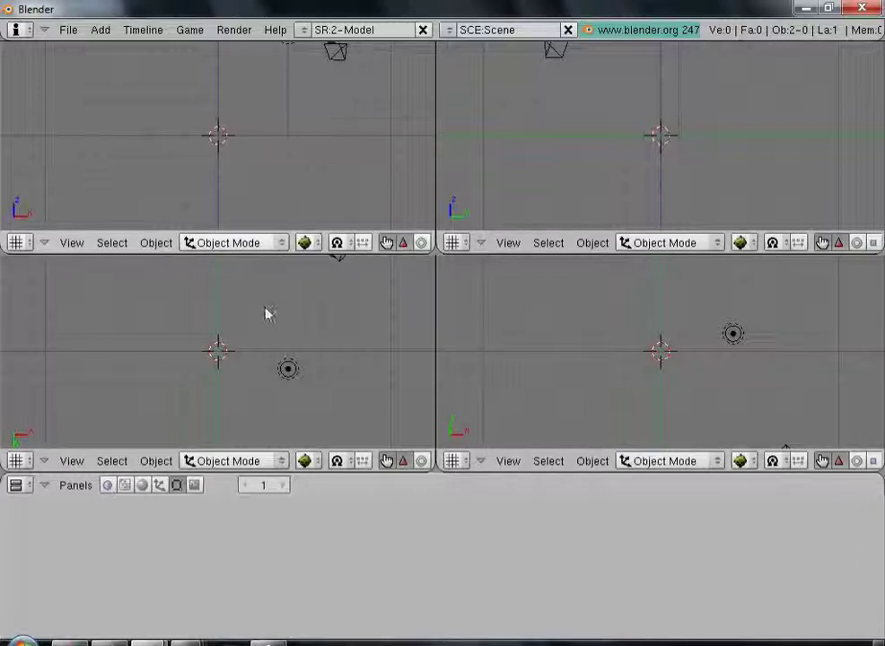
- Join each pair of stacked 3D viewports, leaving one front view and one side view
right_click(320, 254)
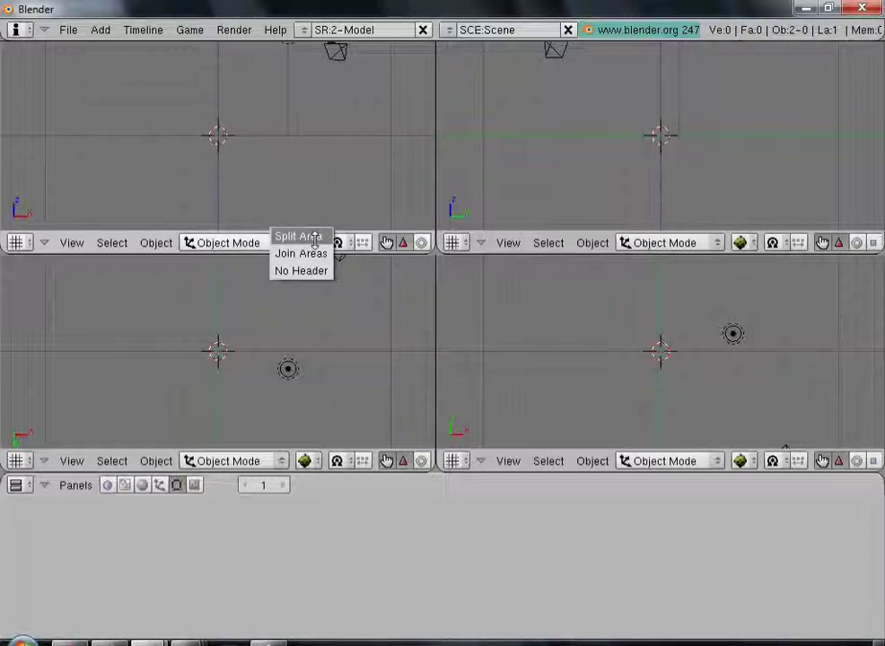
click(306, 253)
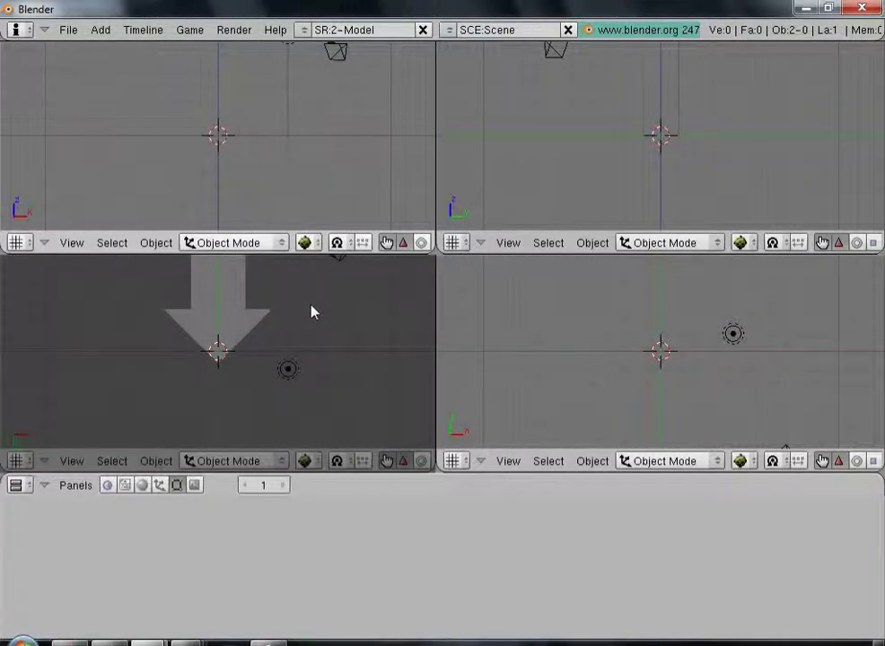
click(311, 311)
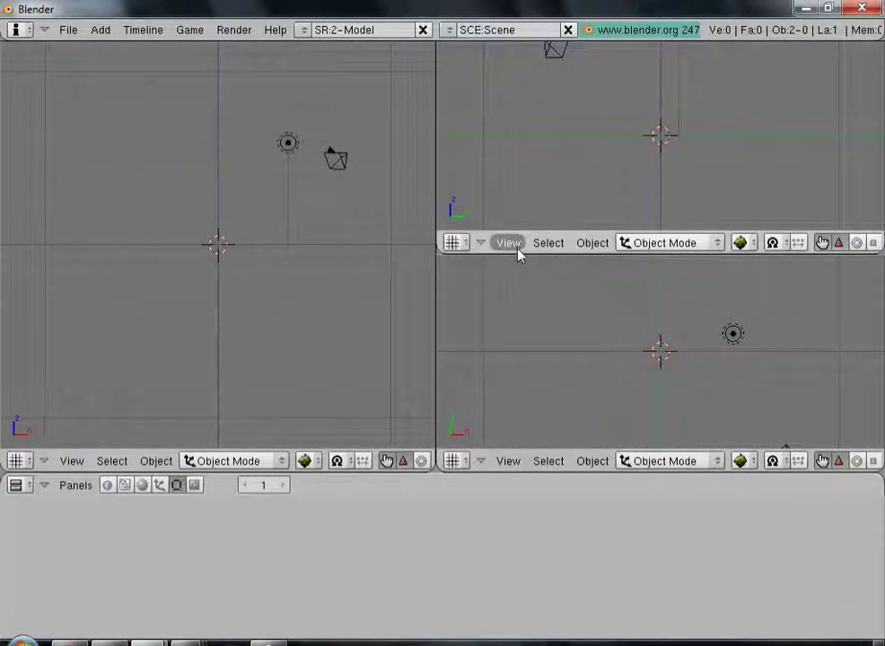
right_click(515, 251)
click(515, 254)
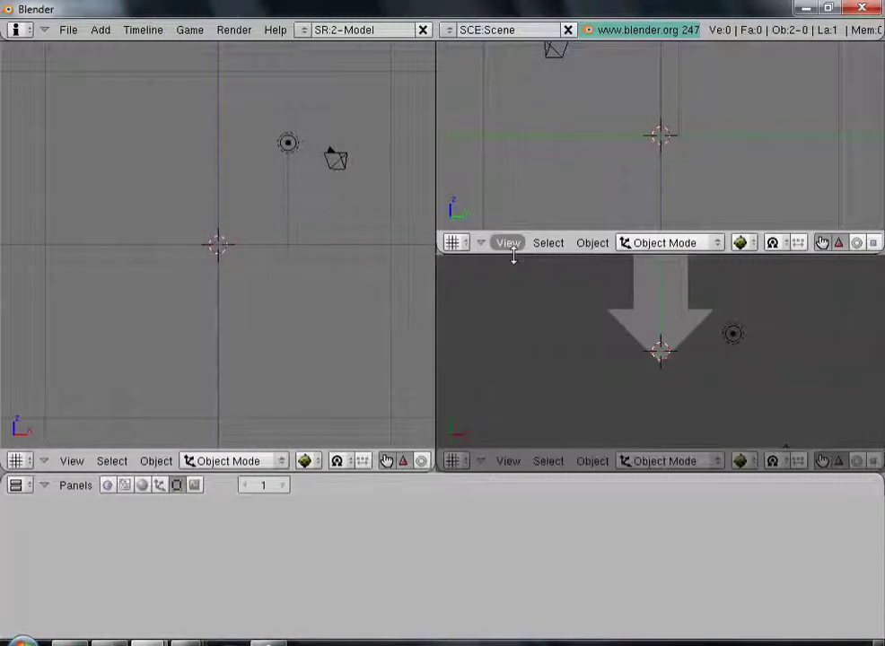
click(522, 294)
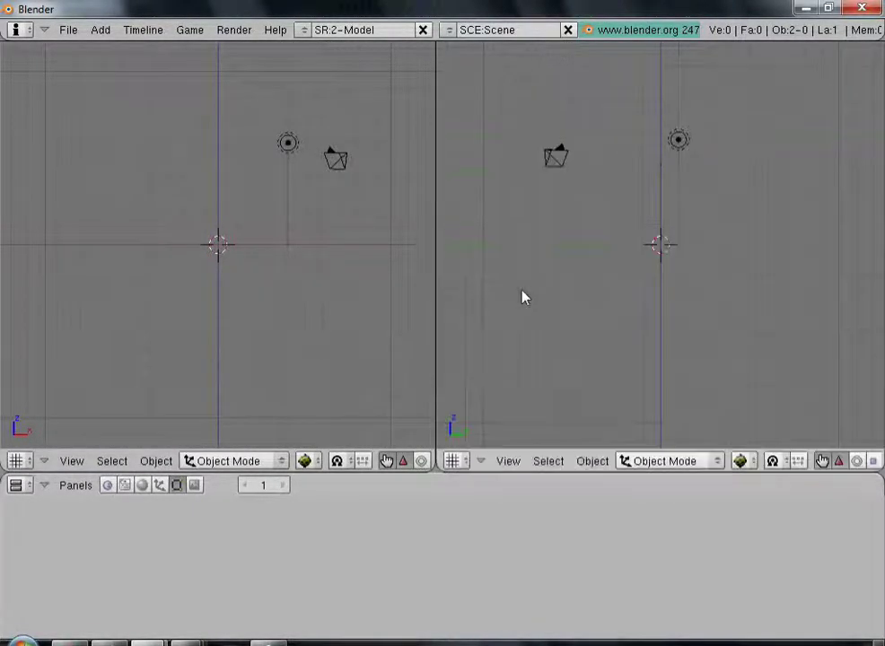
- Split the side view and the front view horizontally at about mid-height to create four viewports
right_click(436, 244)
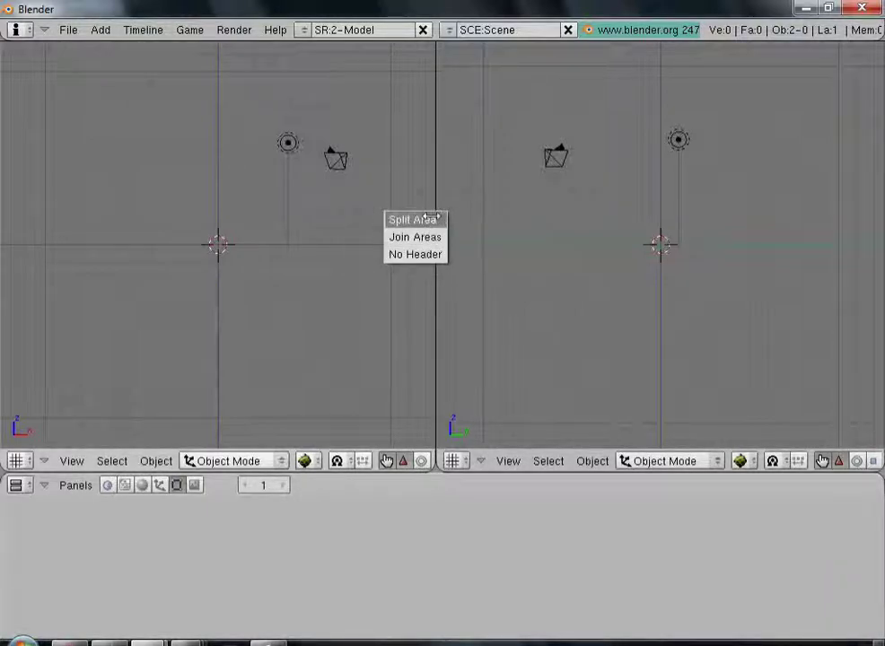
click(429, 219)
click(493, 231)
right_click(439, 266)
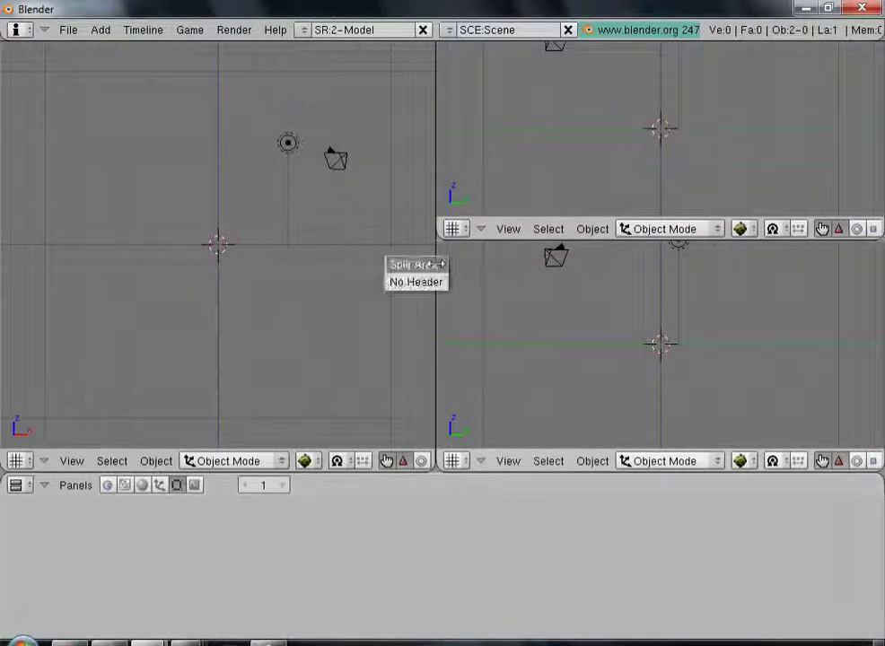
click(415, 263)
click(409, 233)
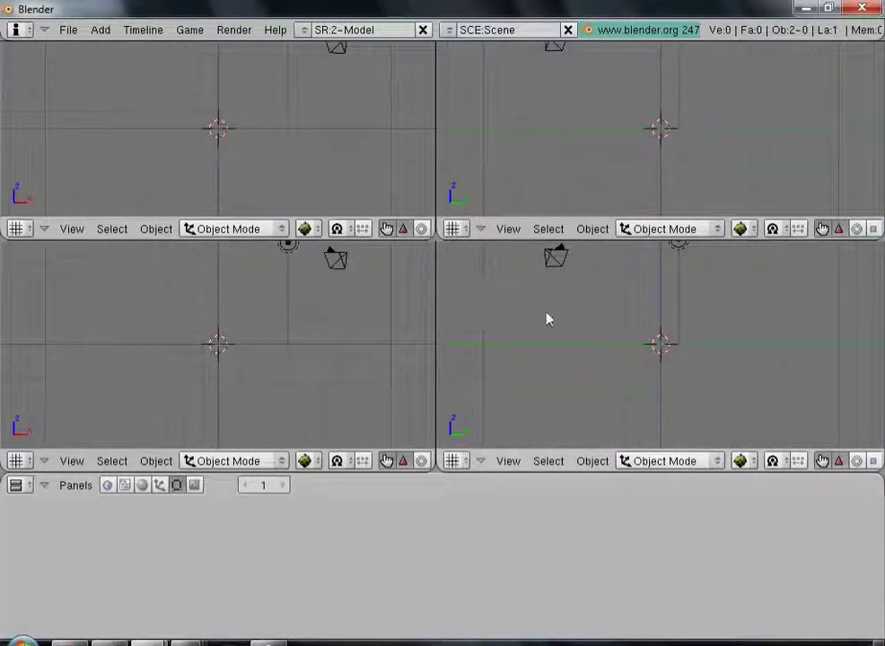
- Switch the lower front viewport to the back view and the lower side viewport to the opposite side view
click(68, 29)
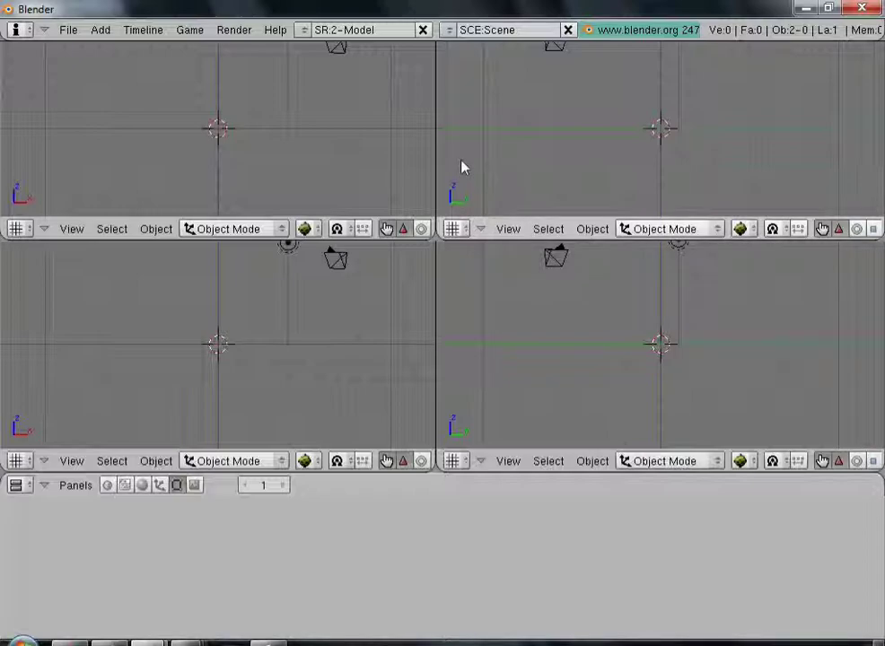
right_click(389, 235)
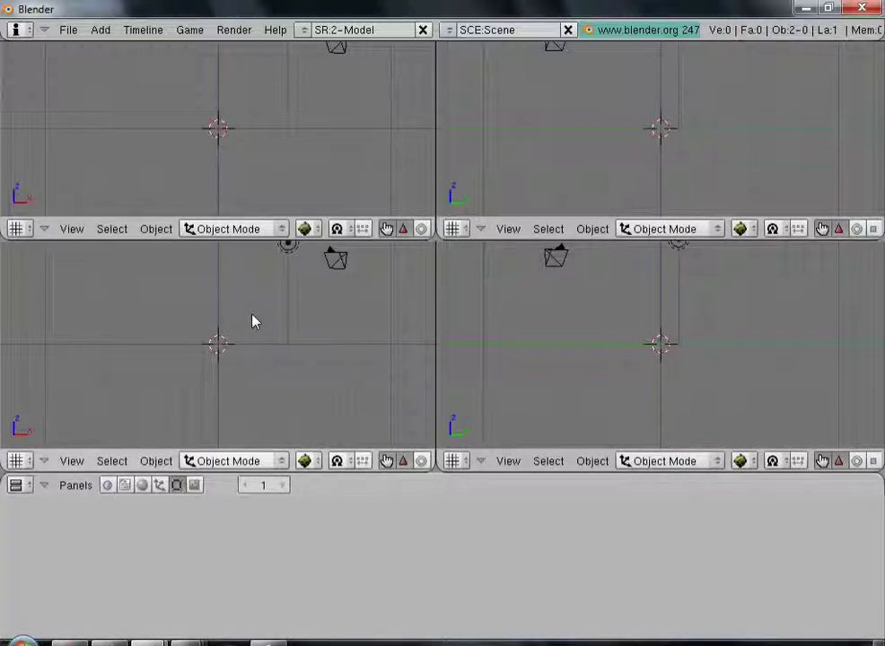
key(KP_3)
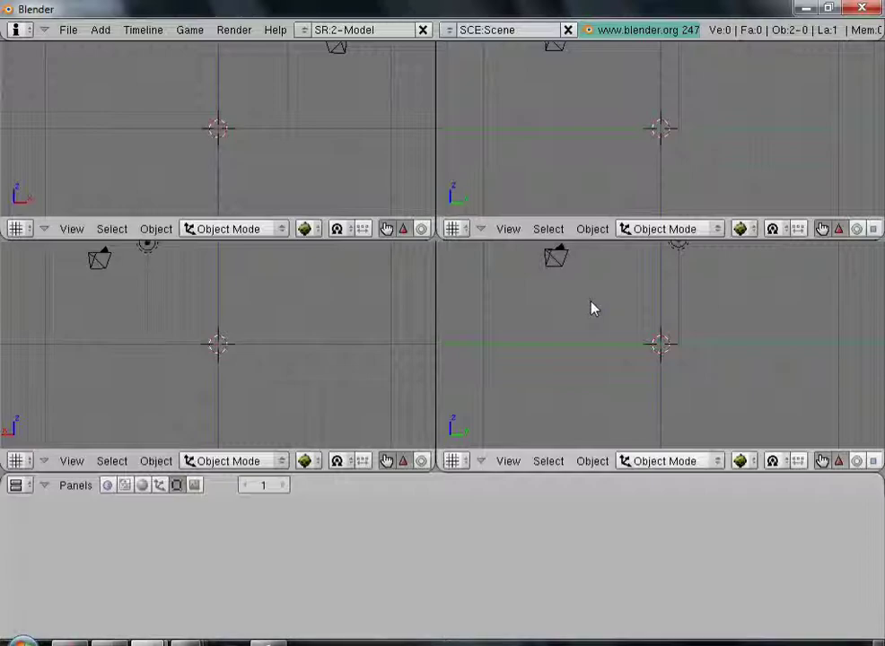
key(ctrl+KP_3)
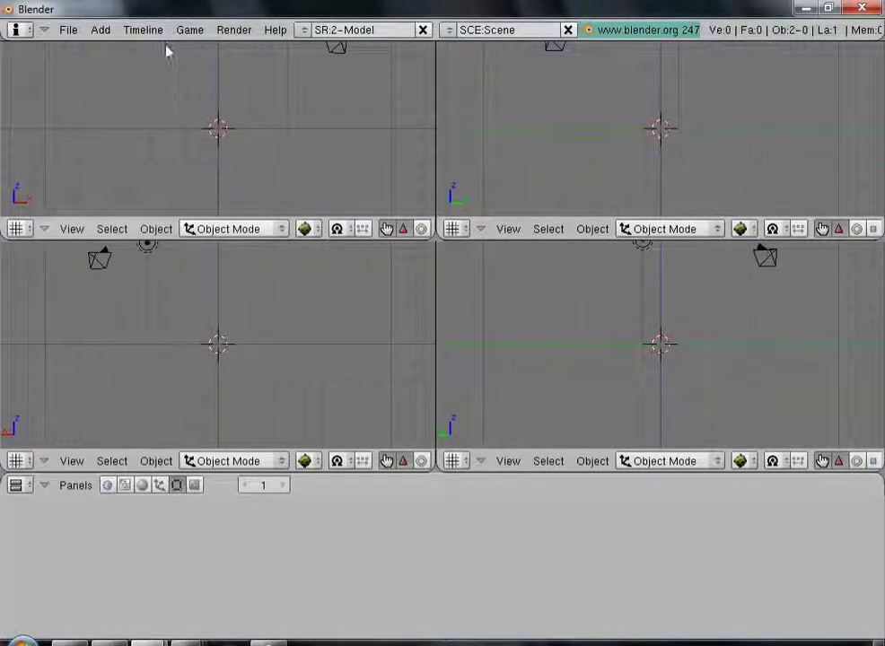
- Save the four-viewport layout as the default settings and restart Blender
click(70, 32)
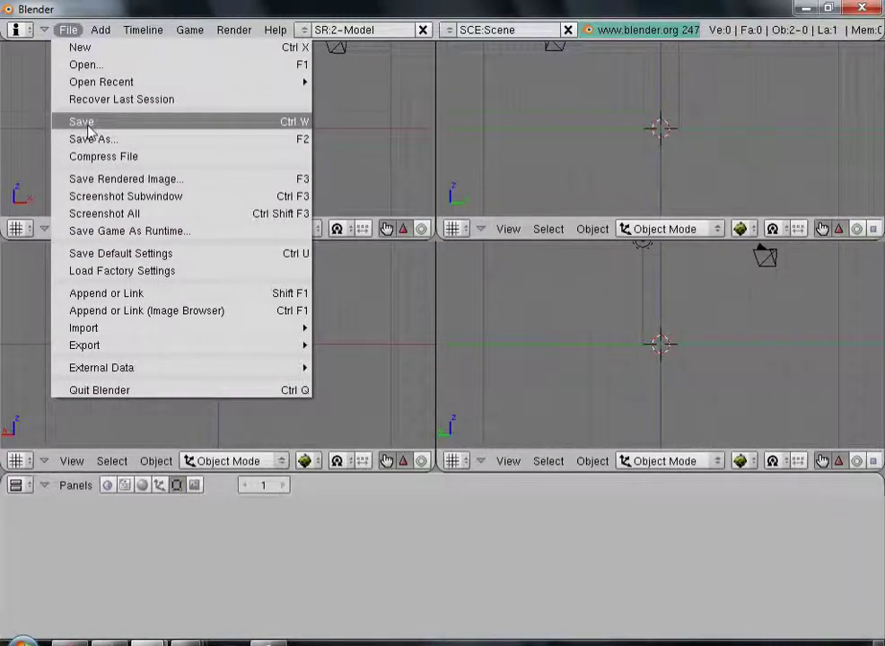
click(126, 255)
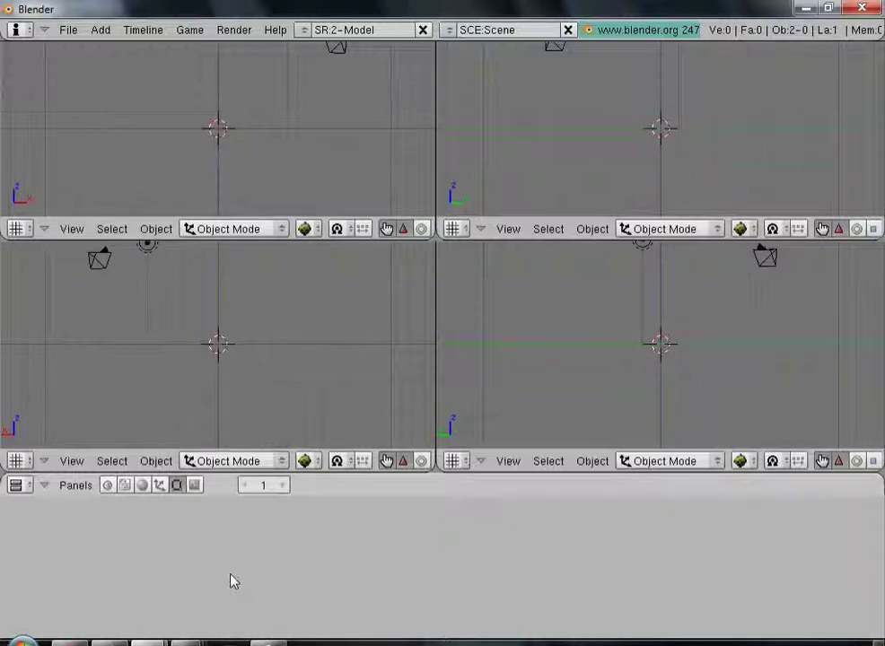
click(862, 11)
click(148, 643)
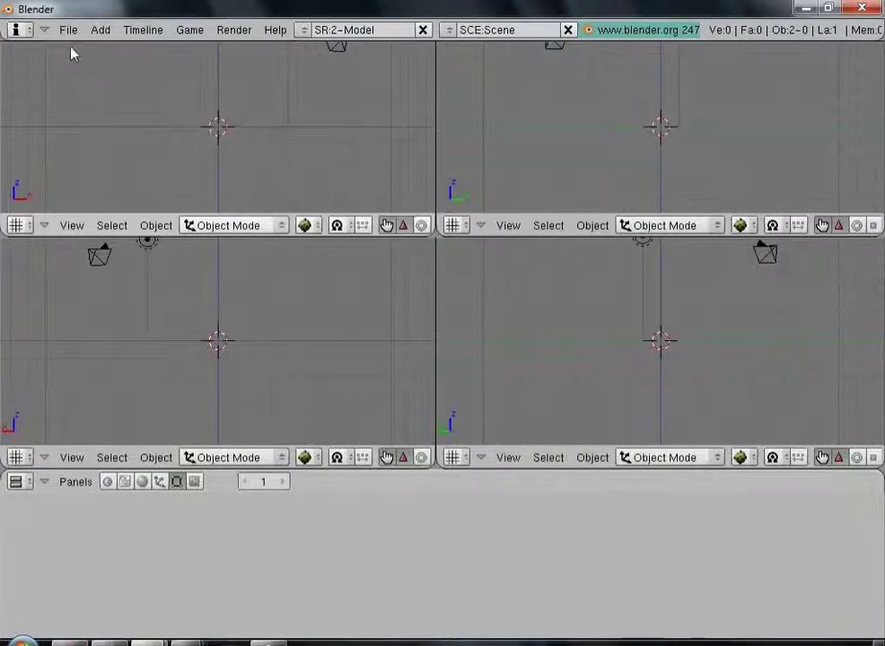
- Import damsel.x from the extracted damsel folder using the VampEd_242 (.x) importer
click(63, 30)
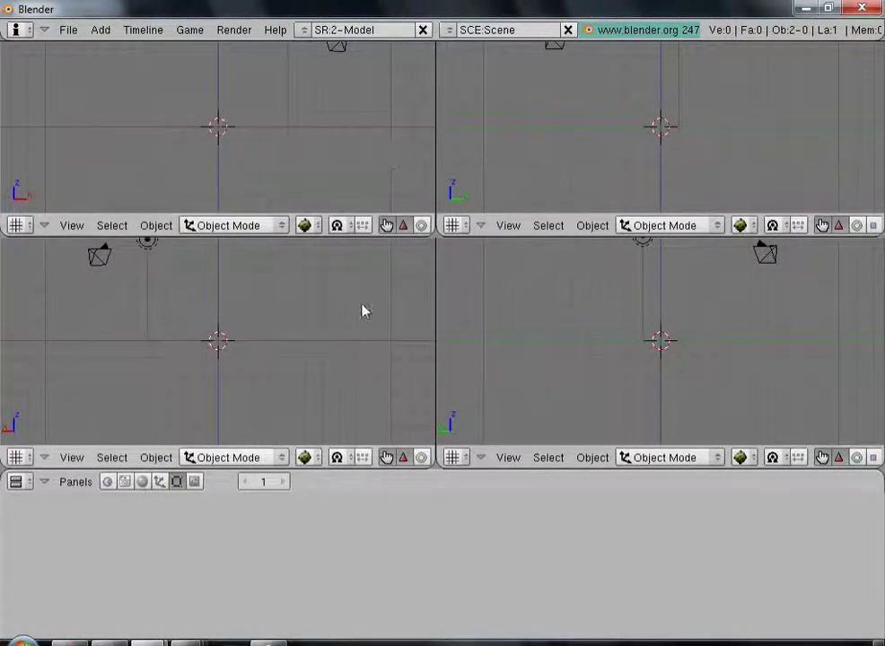
click(74, 31)
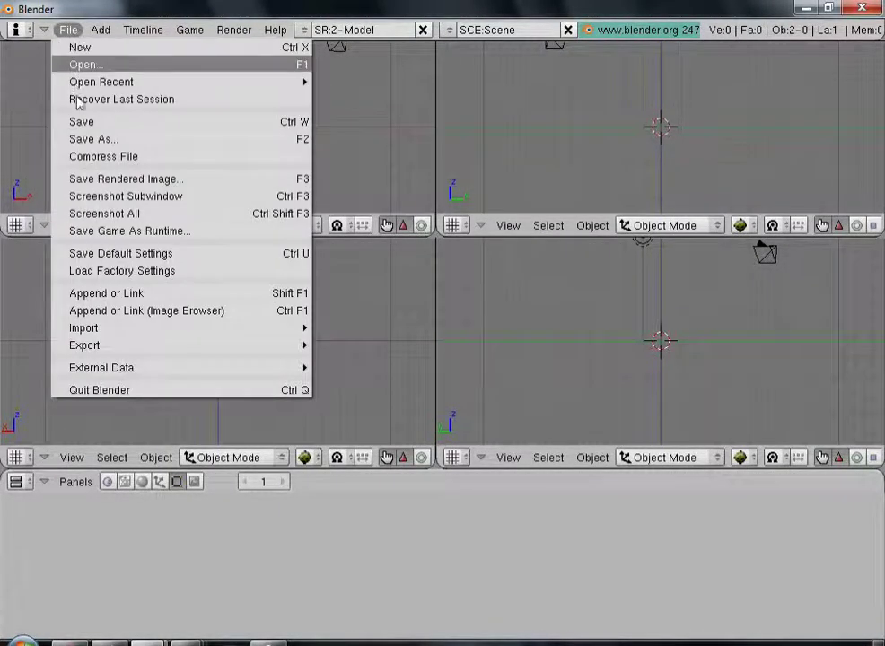
mouse_move(125, 334)
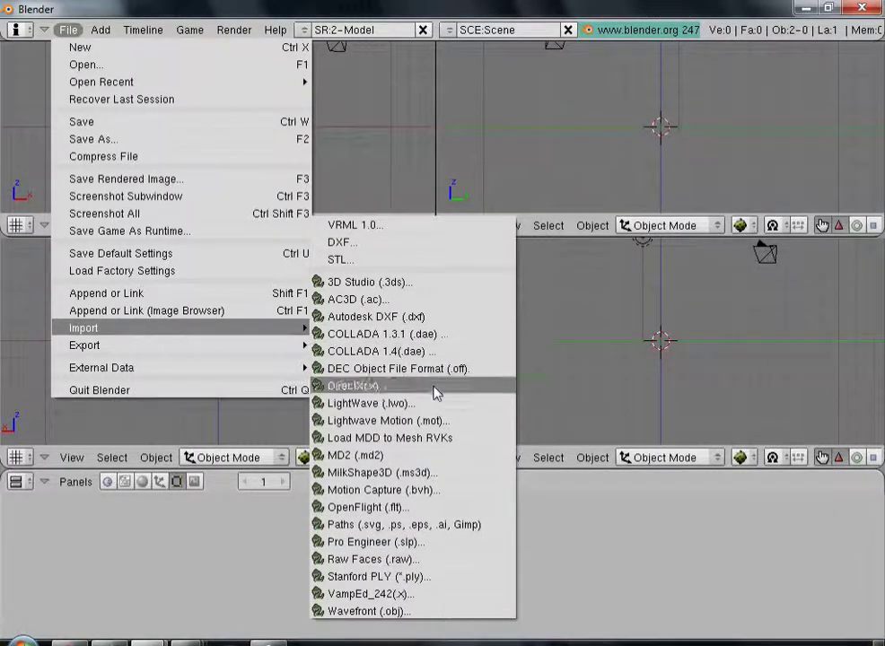
click(394, 588)
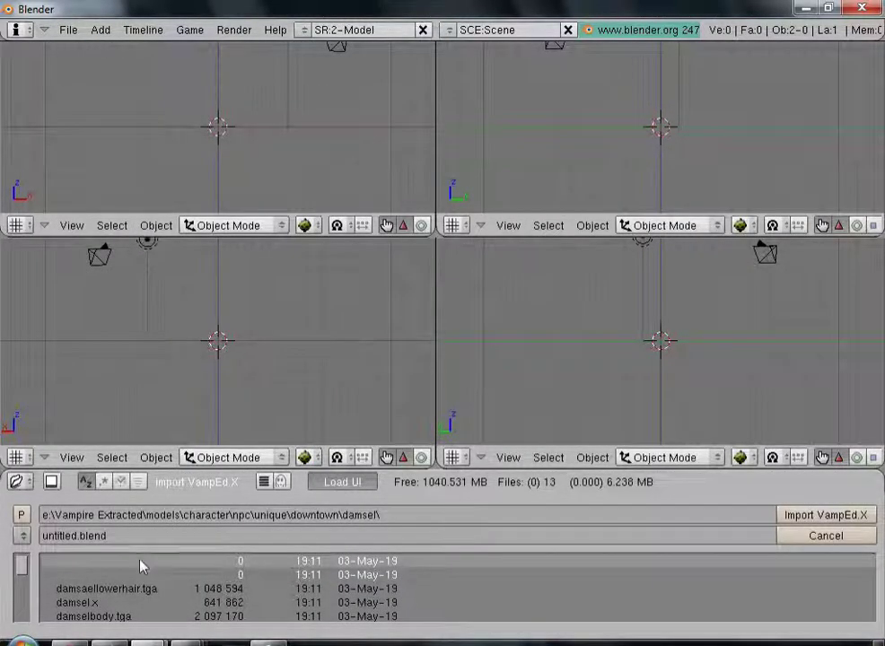
click(122, 603)
click(839, 517)
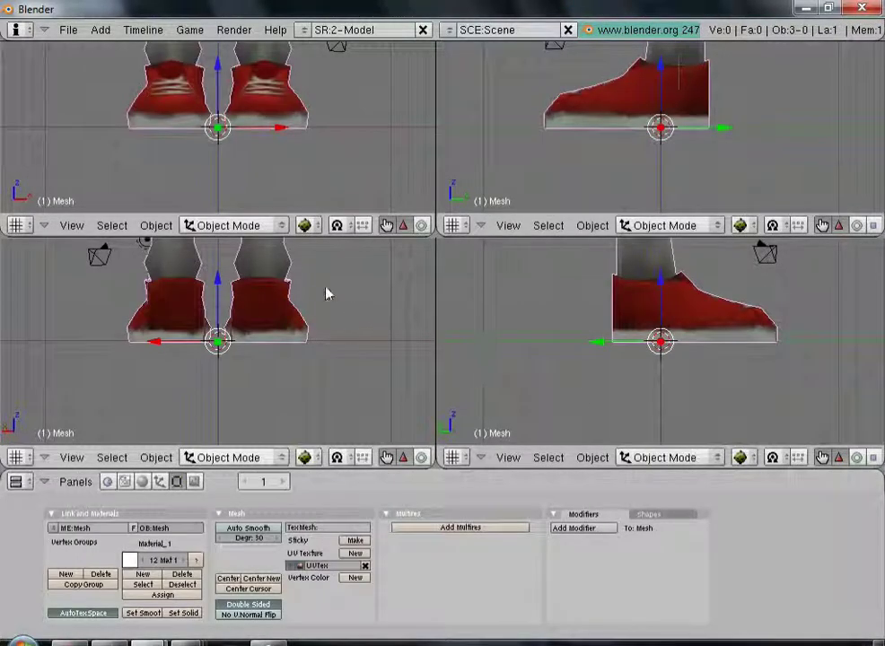
- Place the 3D cursor beside the character's head in the back view and center that view on it
scroll(328, 294, down, 6)
scroll(327, 294, down, 3)
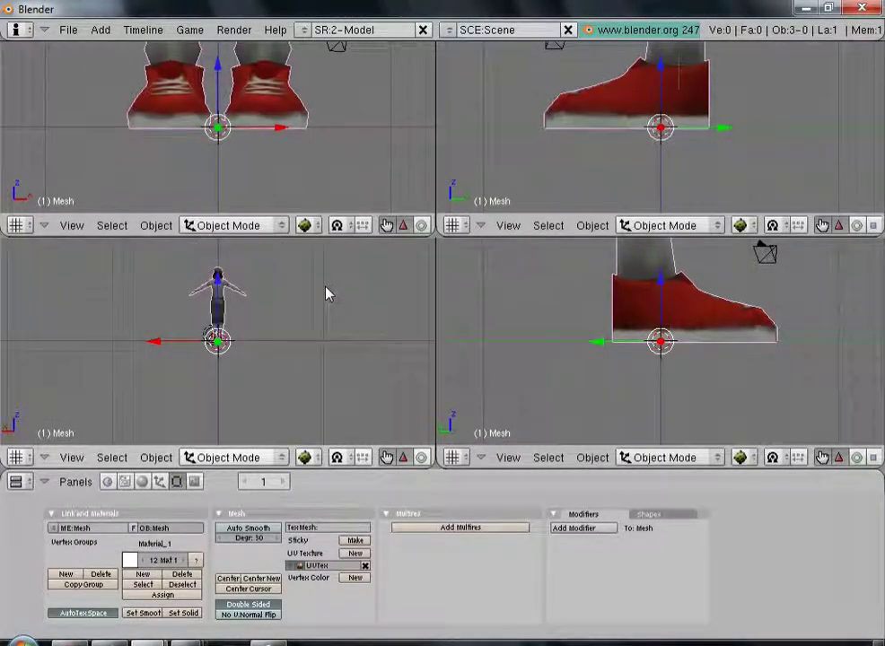
click(230, 260)
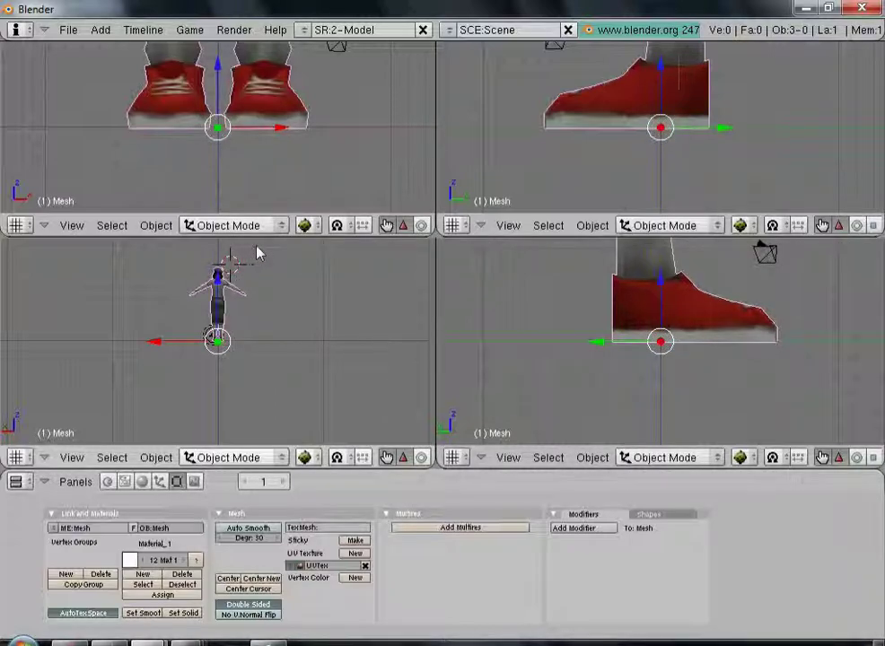
key(c)
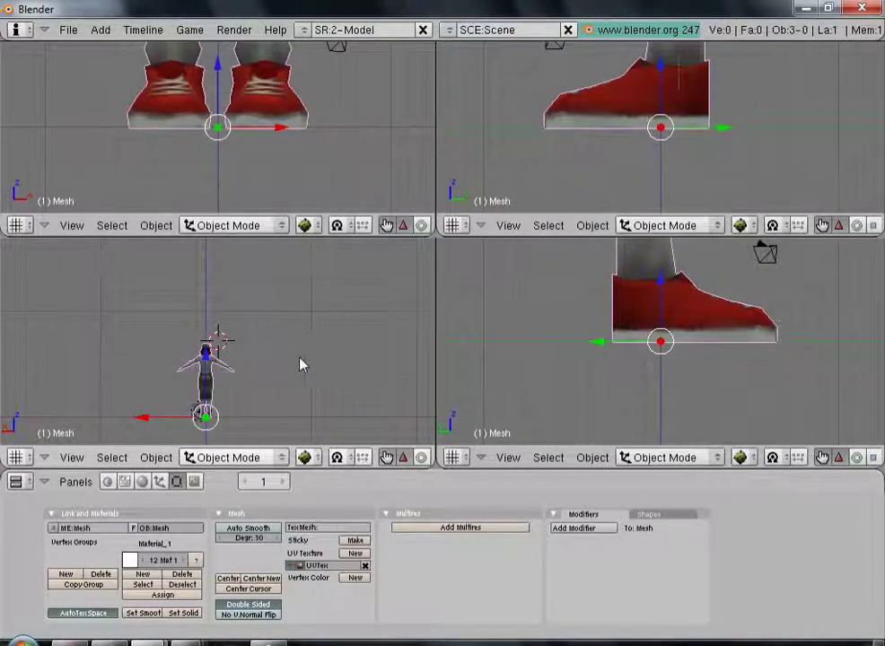
scroll(237, 375, up, 2)
scroll(226, 365, up, 5)
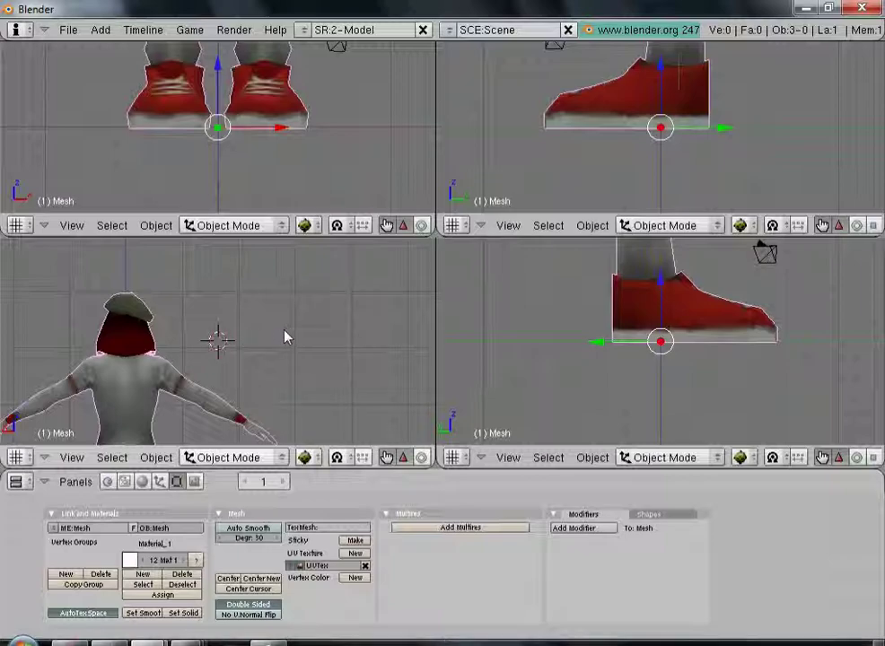
shift+middle_drag(289, 338, 375, 332)
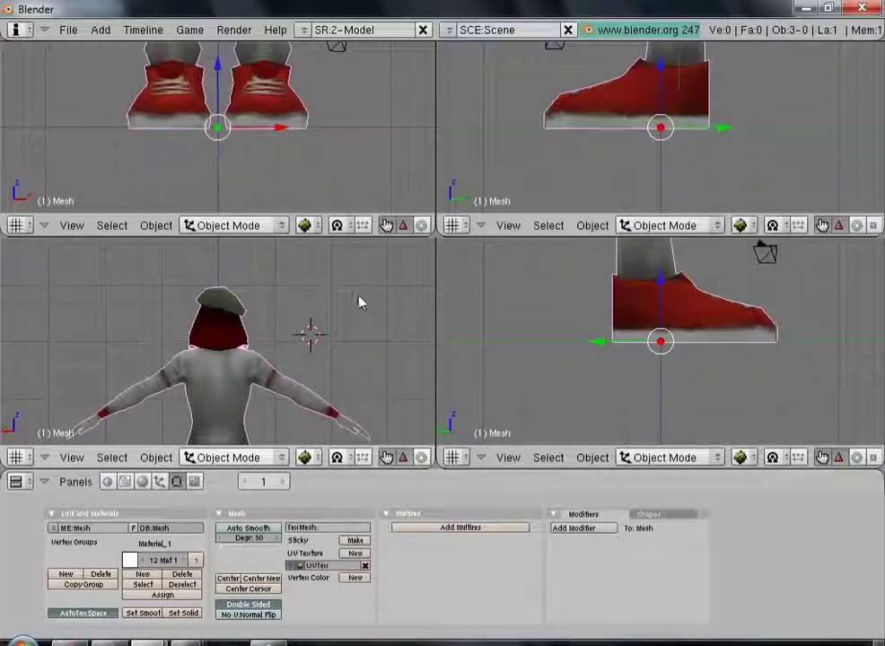
- Examine the character's head, arms, torso and trousers in the back view, moving across it sideways and vertically
ctrl+scroll(359, 307, down, 4)
ctrl+scroll(360, 312, up, 9)
ctrl+scroll(360, 312, down, 10)
ctrl+scroll(358, 312, up, 10)
ctrl+scroll(358, 312, down, 12)
ctrl+scroll(358, 312, up, 18)
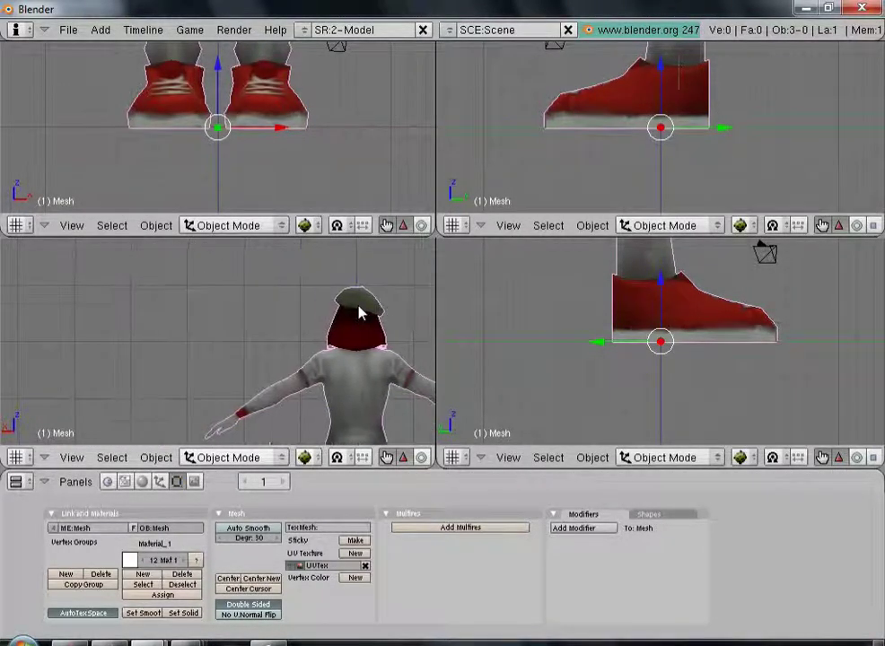
ctrl+scroll(358, 313, down, 5)
ctrl+scroll(358, 312, down, 18)
ctrl+scroll(358, 313, up, 11)
ctrl+scroll(356, 311, down, 5)
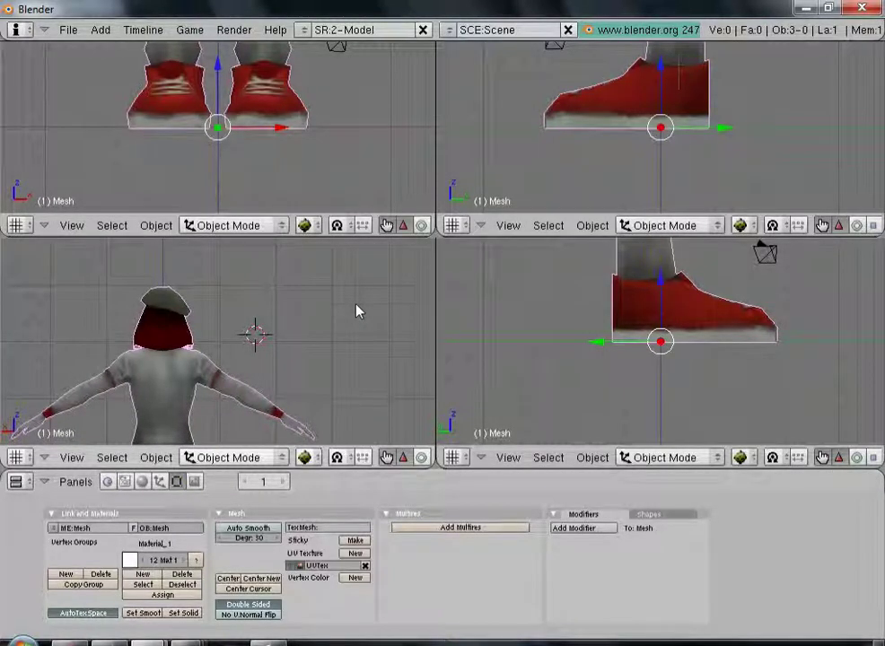
shift+scroll(356, 311, up, 5)
shift+scroll(356, 311, down, 8)
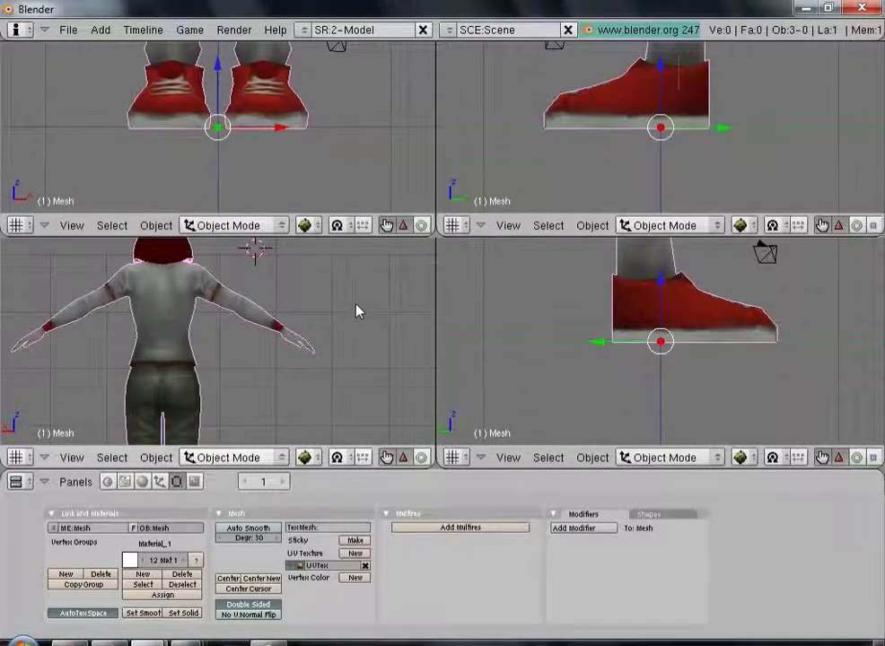
shift+scroll(356, 311, up, 4)
shift+scroll(356, 311, down, 7)
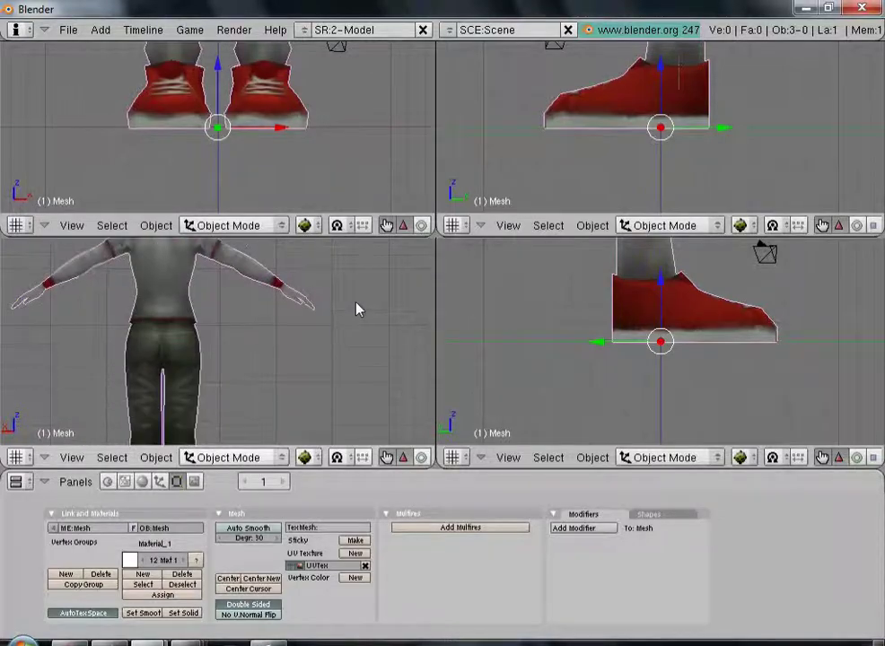
shift+scroll(356, 312, up, 4)
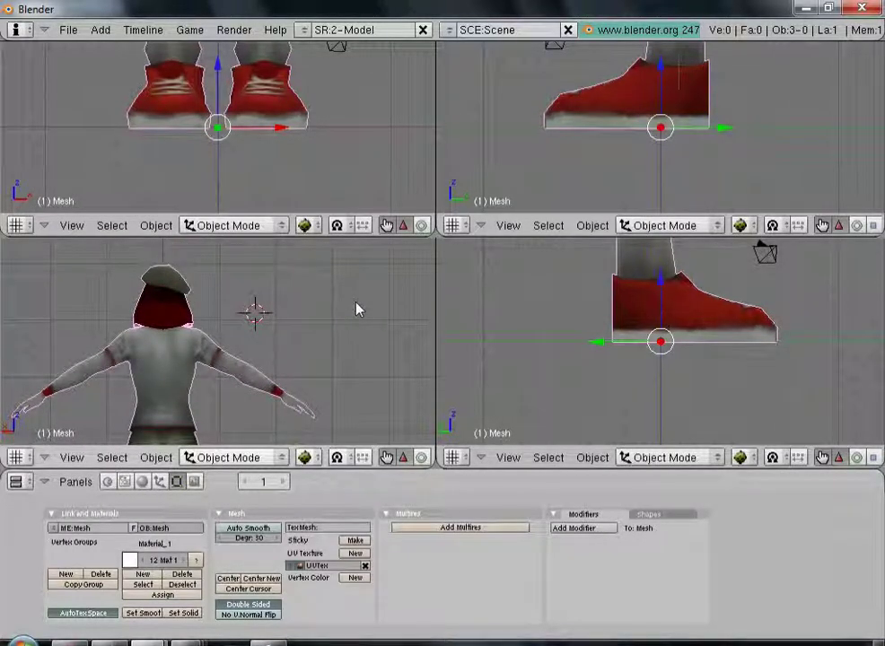
- Frame most of the character's body in the left side view and compare it with the right side view
scroll(639, 348, down, 3)
scroll(640, 348, down, 4)
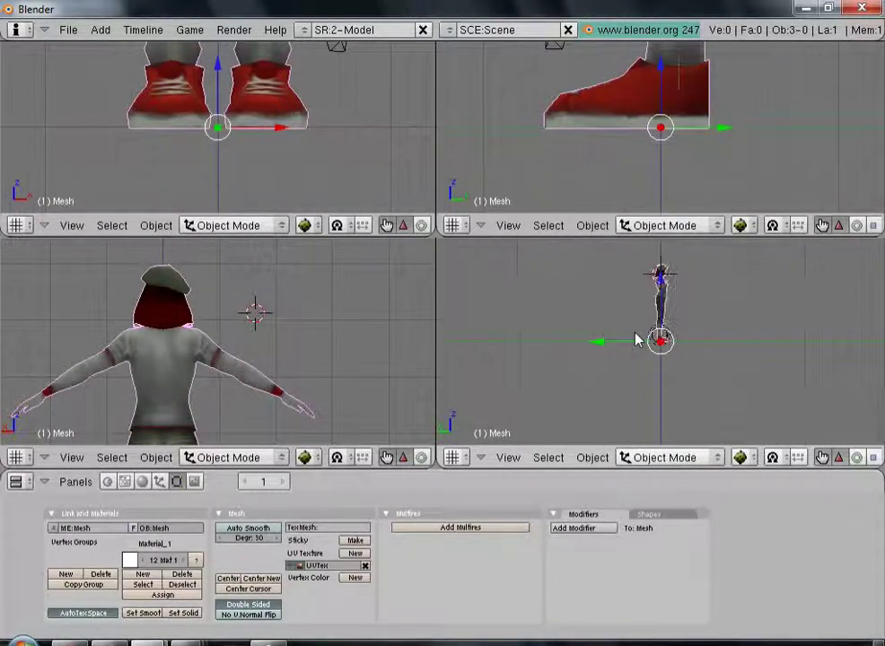
shift+middle_drag(713, 303, 713, 348)
scroll(714, 346, up, 5)
scroll(712, 348, up, 1)
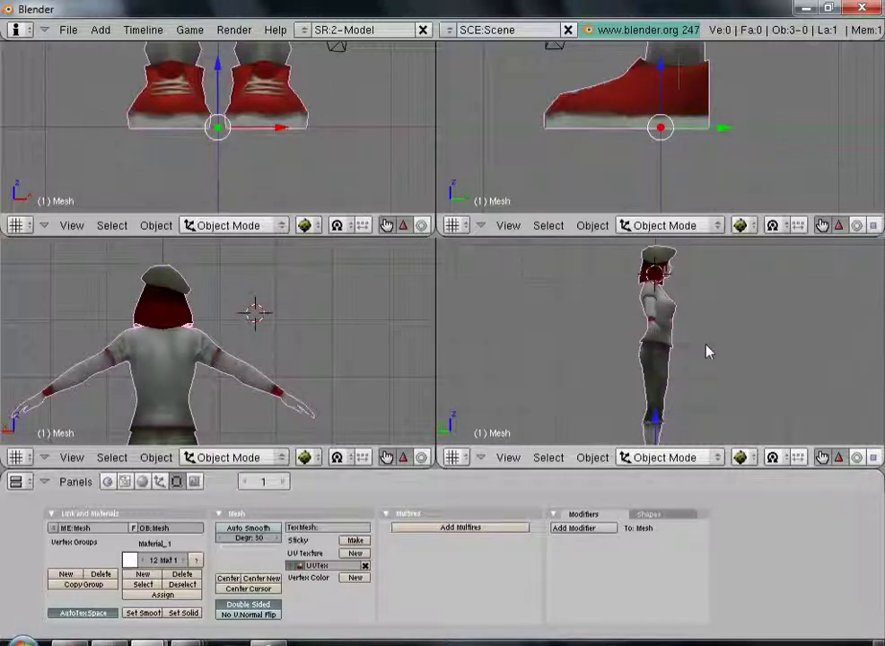
key(KP_3)
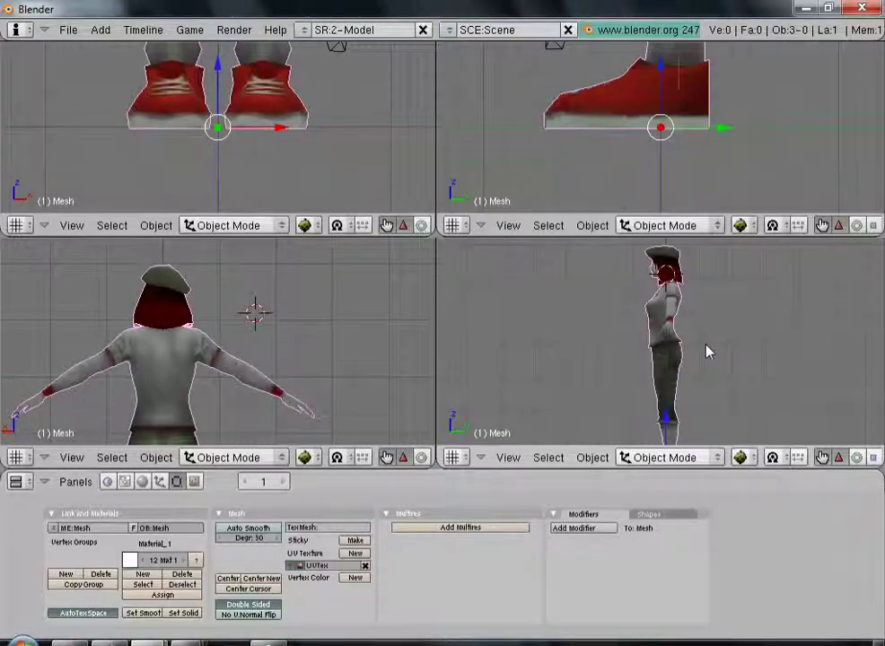
key(ctrl+KP_3)
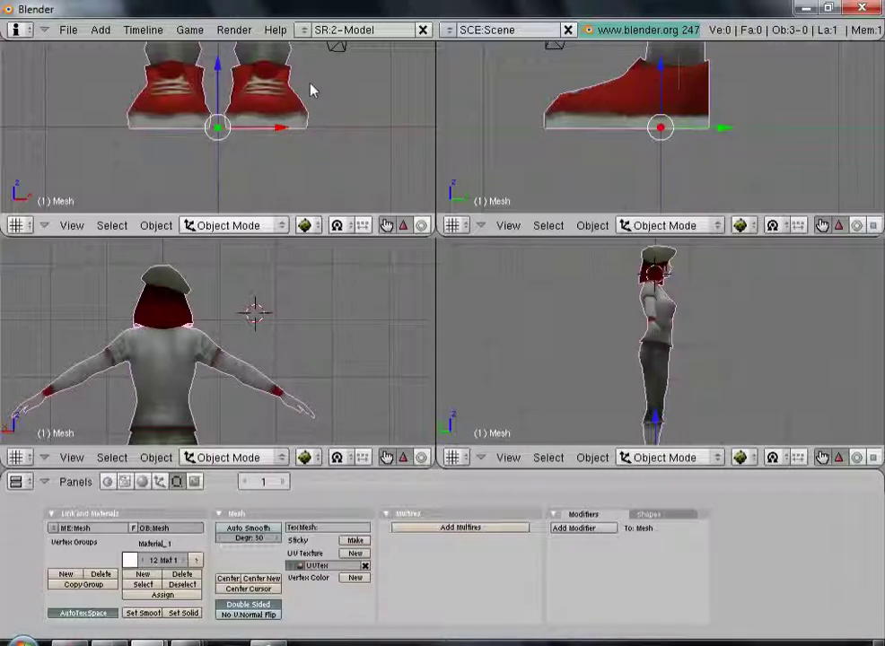
- Place the 3D cursor at the character's neckline in the maximized front view and center the whole figure around it
key(ctrl+Up)
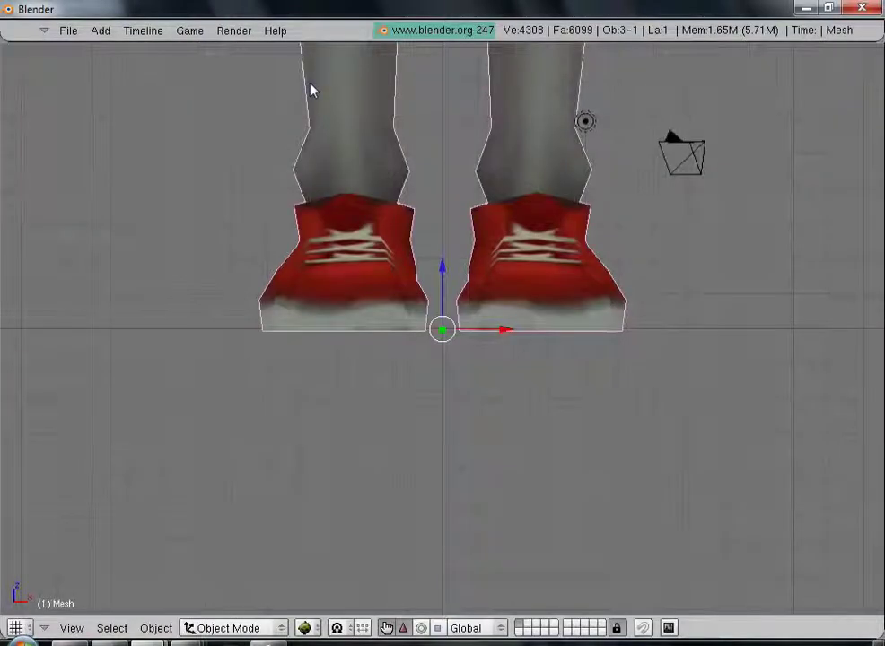
scroll(363, 99, down, 10)
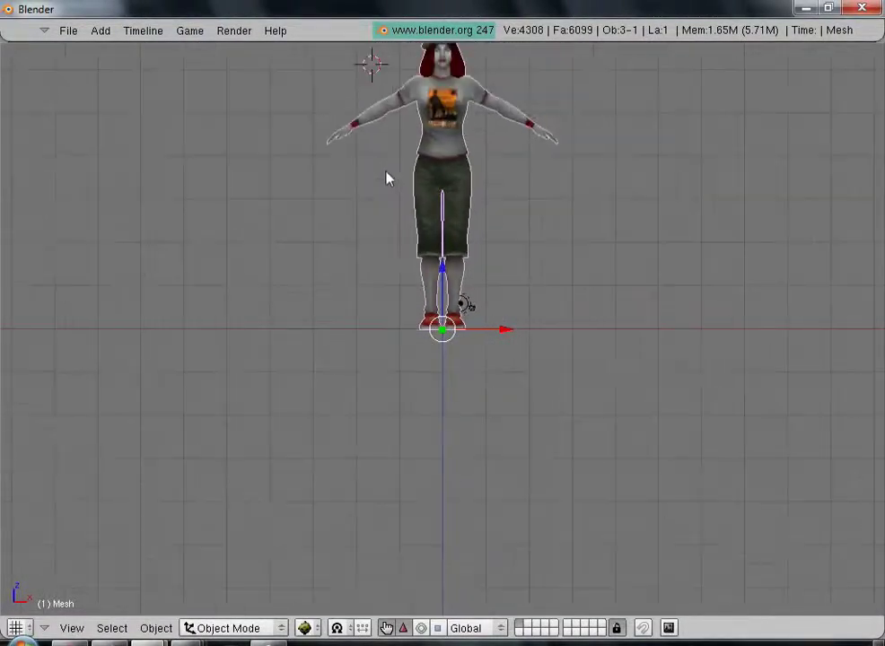
click(440, 86)
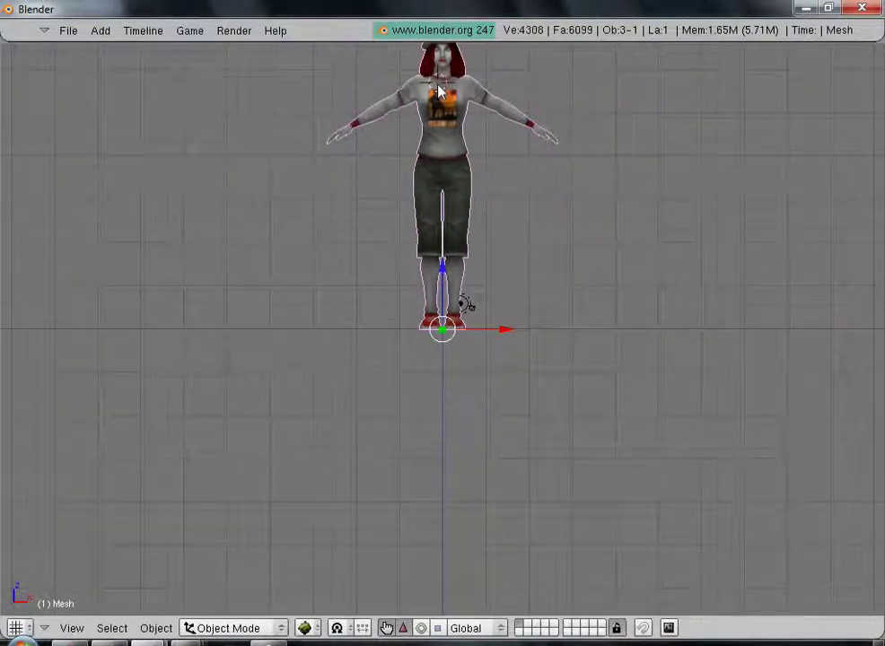
key(c)
scroll(638, 389, up, 8)
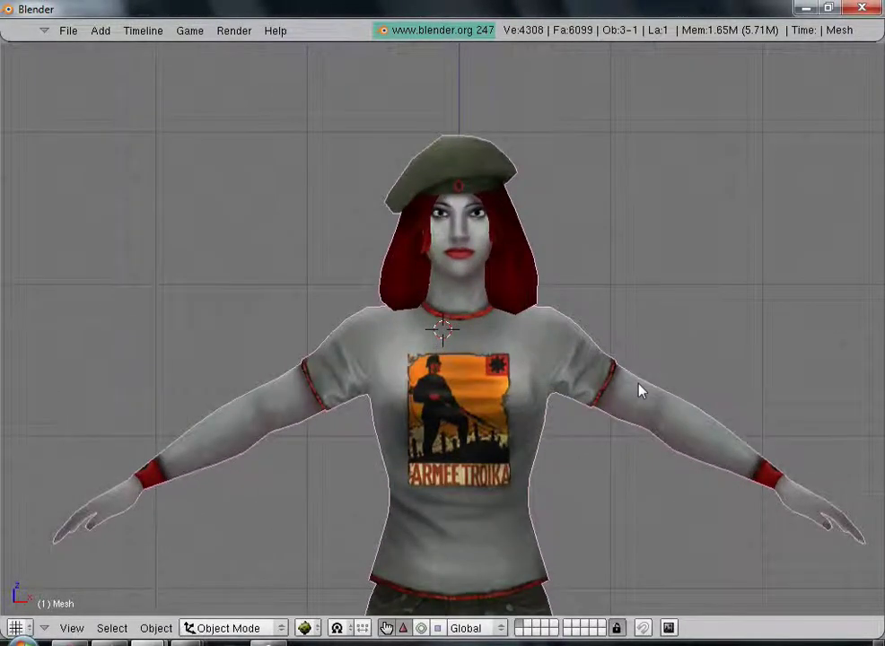
scroll(636, 389, down, 5)
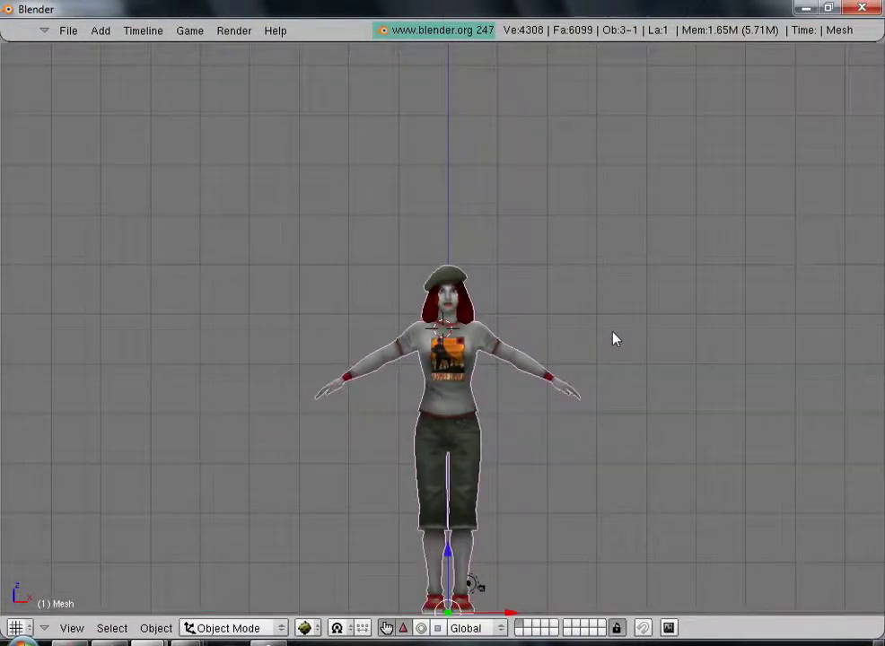
scroll(613, 339, down, 1)
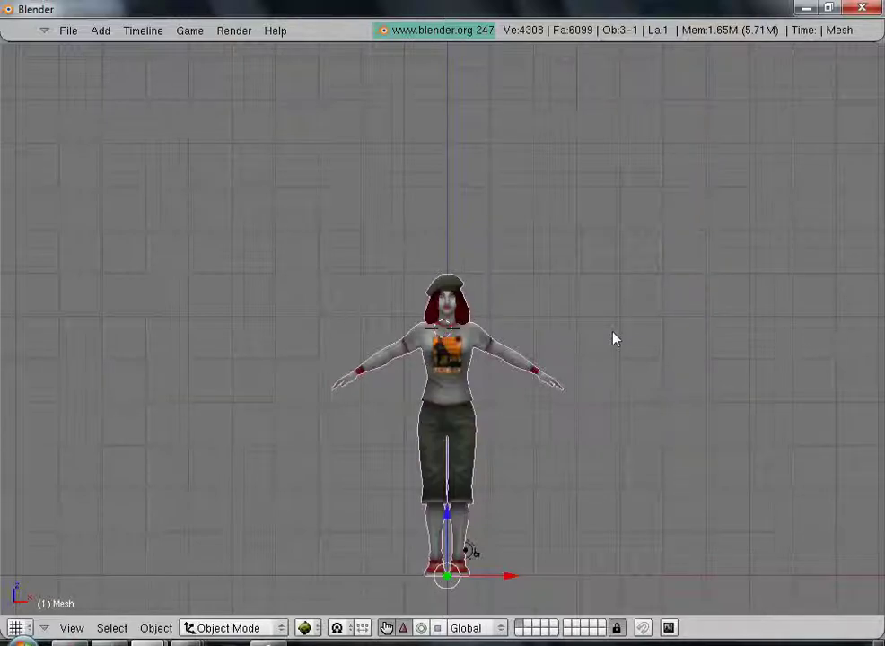
- View the character from the back, front, top and bottom, and return to the front view
key(ctrl+KP_1)
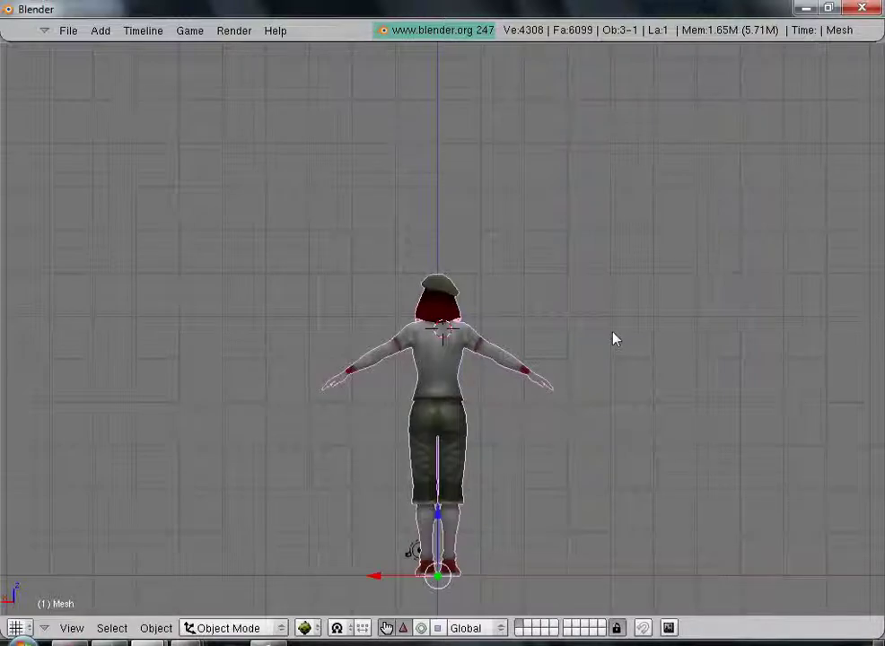
key(KP_1)
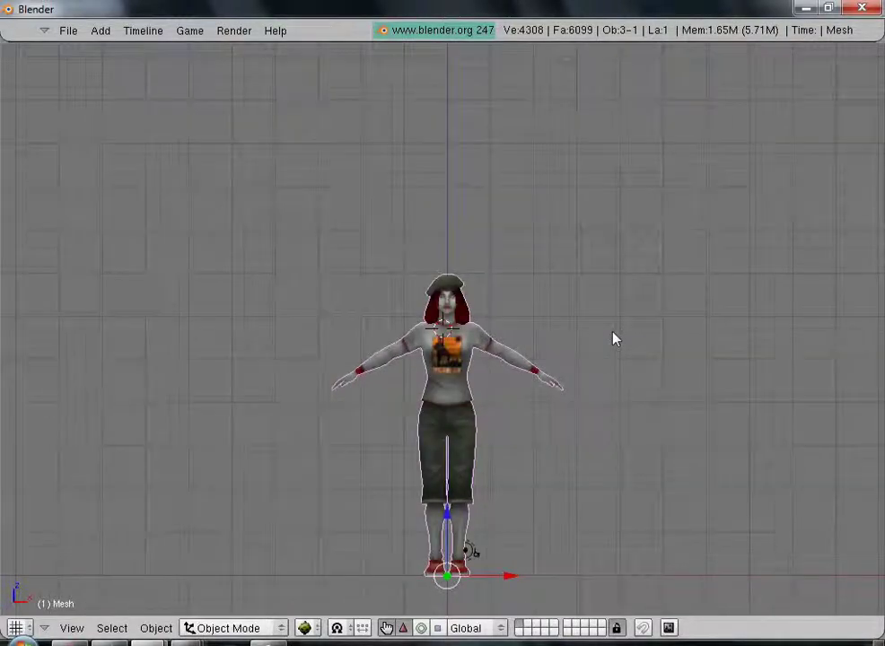
key(KP_7)
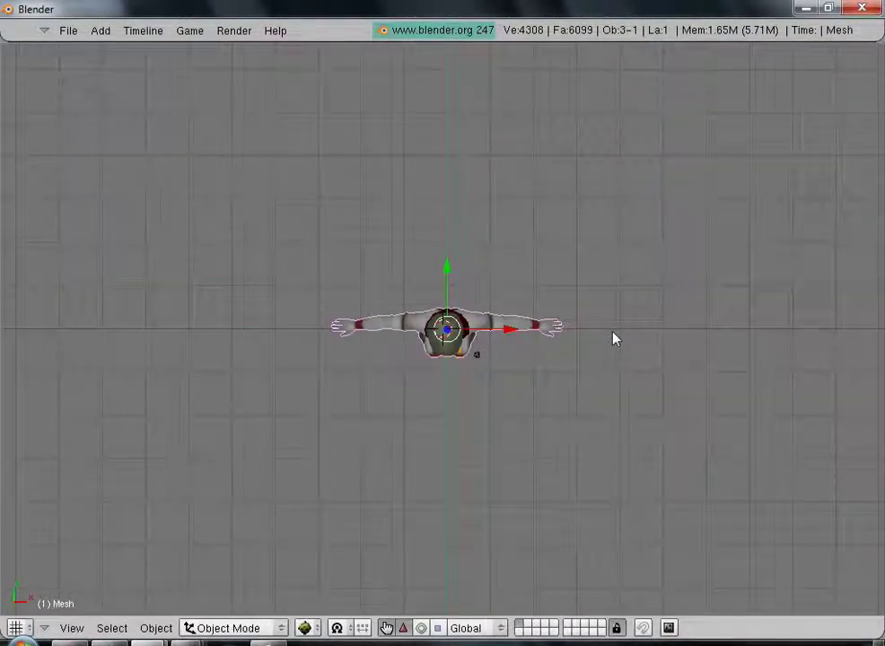
key(ctrl+KP_7)
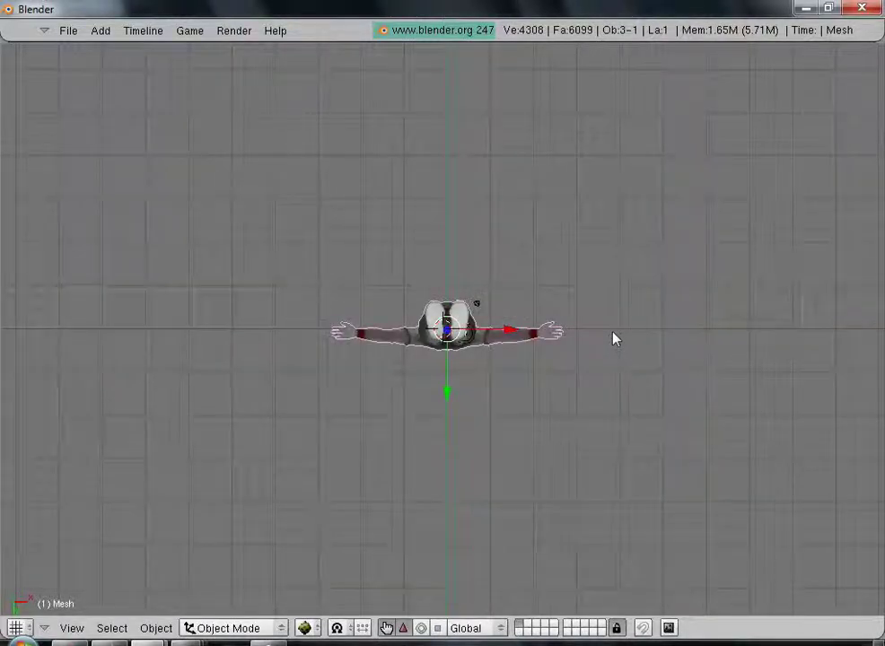
key(KP_1)
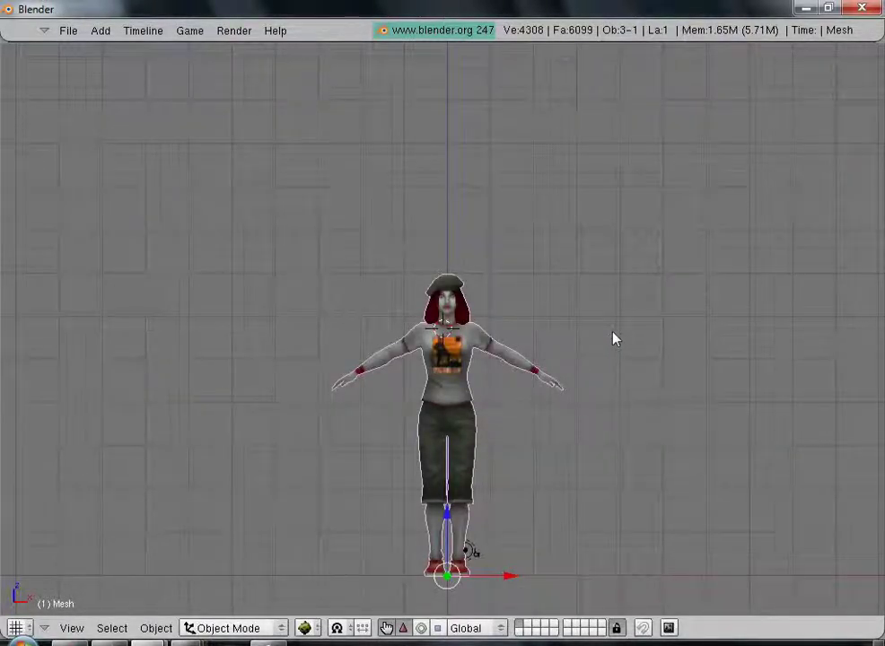
- Inspect the character in the front view both close up and from far away
scroll(614, 339, down, 6)
scroll(614, 340, up, 7)
scroll(614, 339, up, 2)
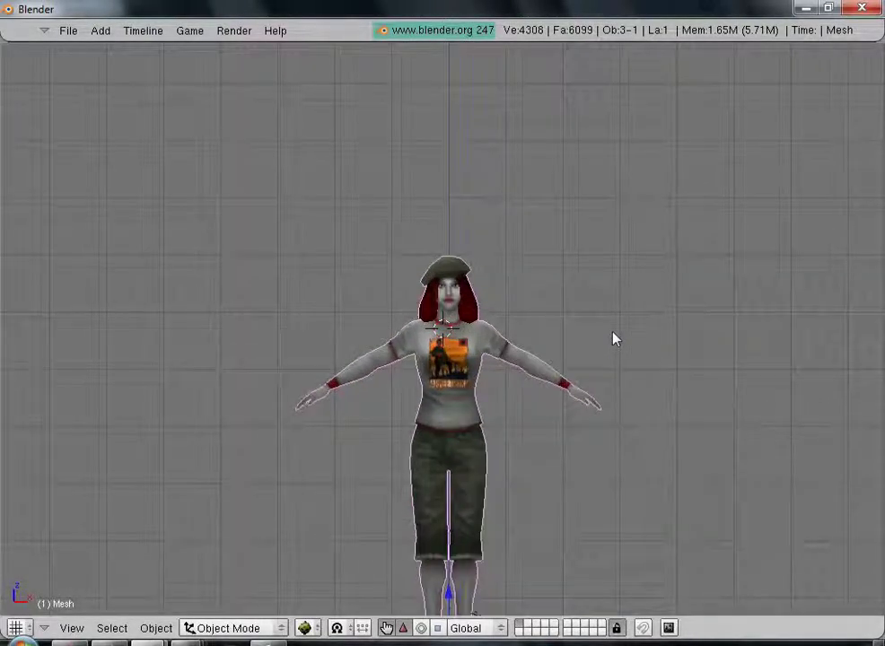
scroll(614, 339, up, 10)
scroll(613, 340, down, 15)
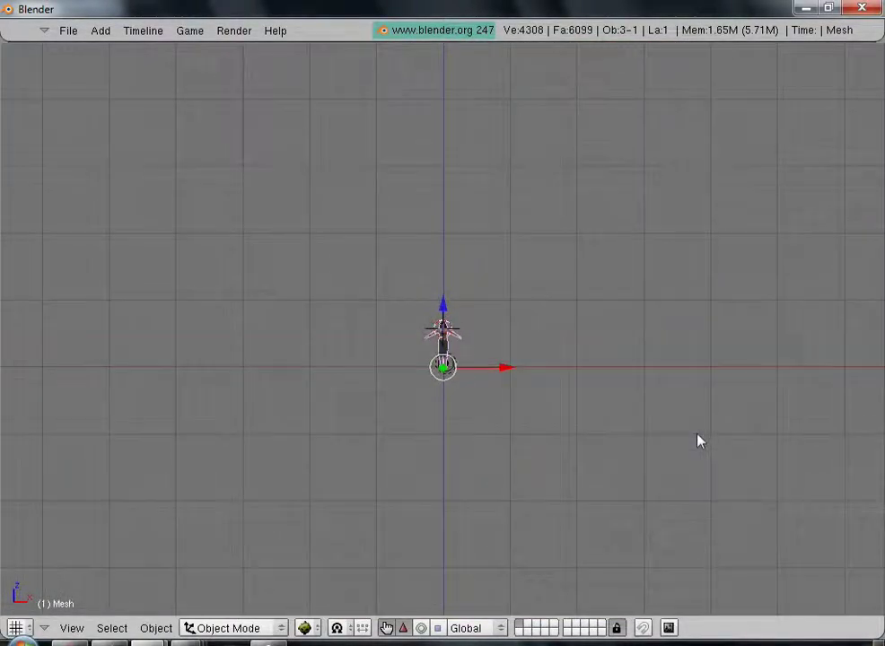
scroll(697, 439, up, 10)
scroll(697, 439, down, 6)
scroll(619, 349, down, 3)
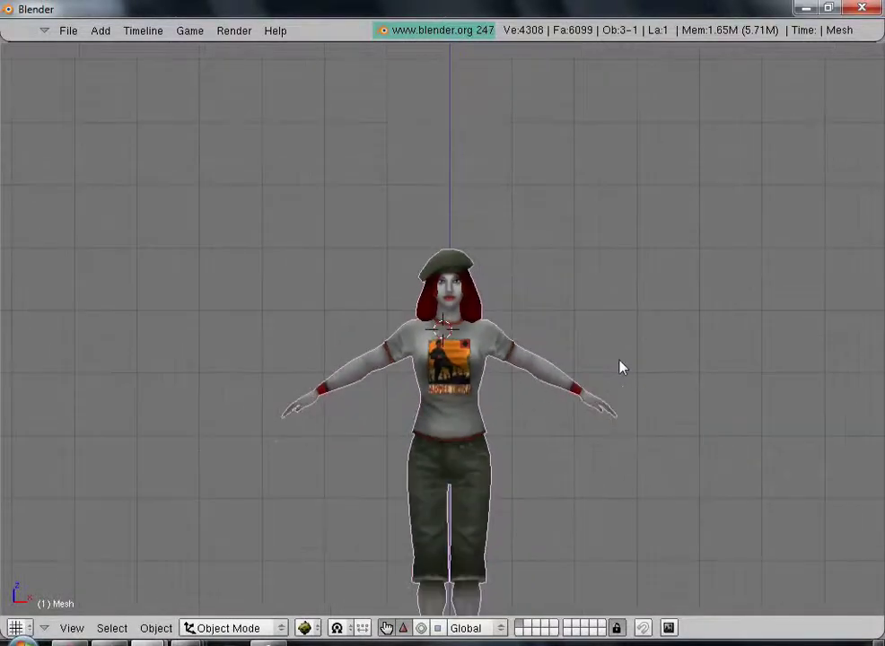
- Rotate the view horizontally around the character in both directions to examine it at three-quarter angles
key(KP_6)
key(KP_6)
key(KP_6)
key(KP_6)
key(KP_6)
key(KP_4)
key(KP_4)
key(KP_1)
key(KP_4)
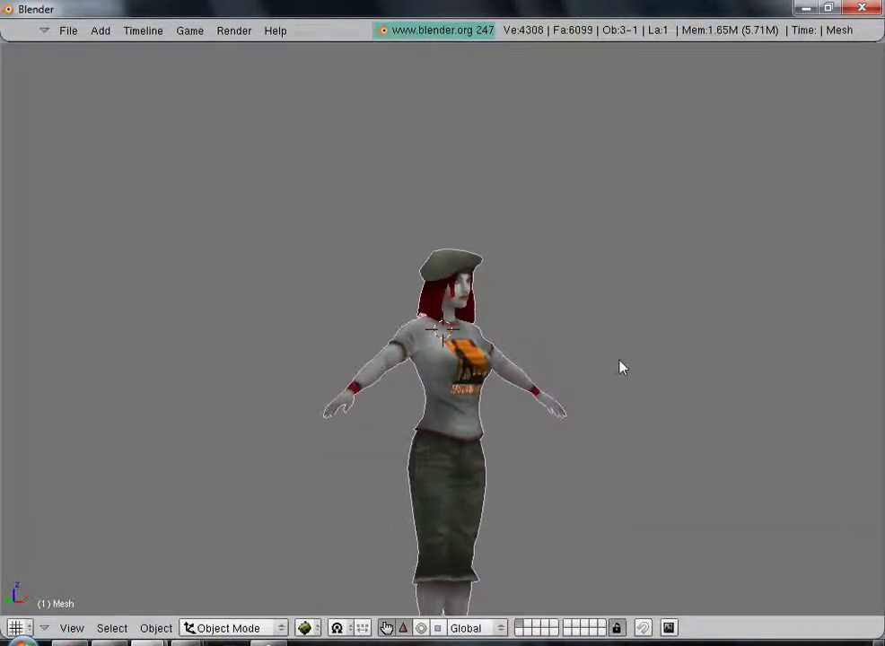
key(KP_4)
- Tilt the view over and under the character to examine it from above and below, and return to the front view
key(KP_8)
key(KP_8)
key(KP_8)
key(KP_8)
key(KP_8)
key(KP_8)
key(KP_8)
key(KP_2)
key(KP_2)
key(KP_2)
key(KP_2)
key(KP_2)
key(KP_2)
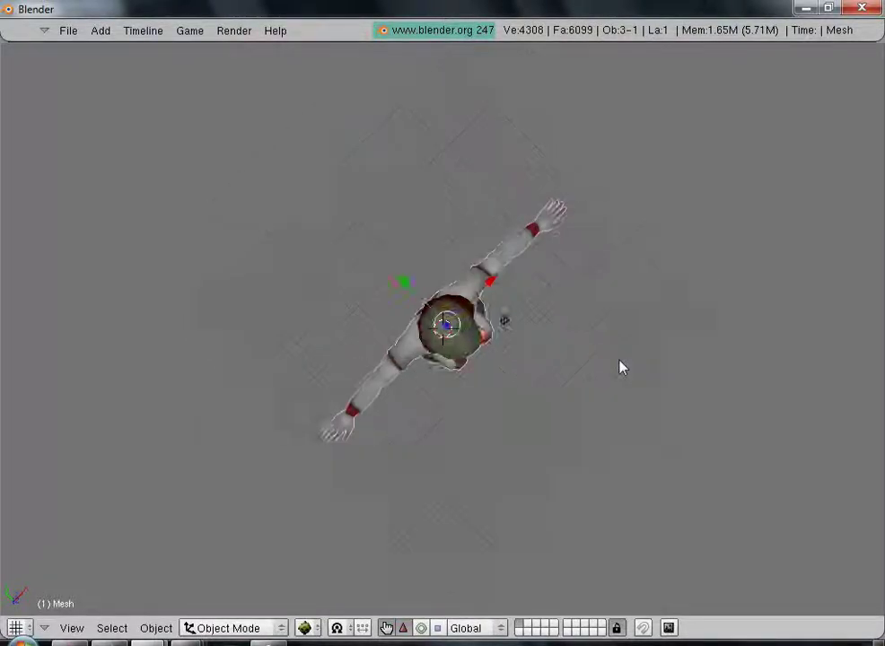
key(KP_2)
key(KP_2)
key(KP_2)
key(KP_2)
key(KP_2)
key(KP_4)
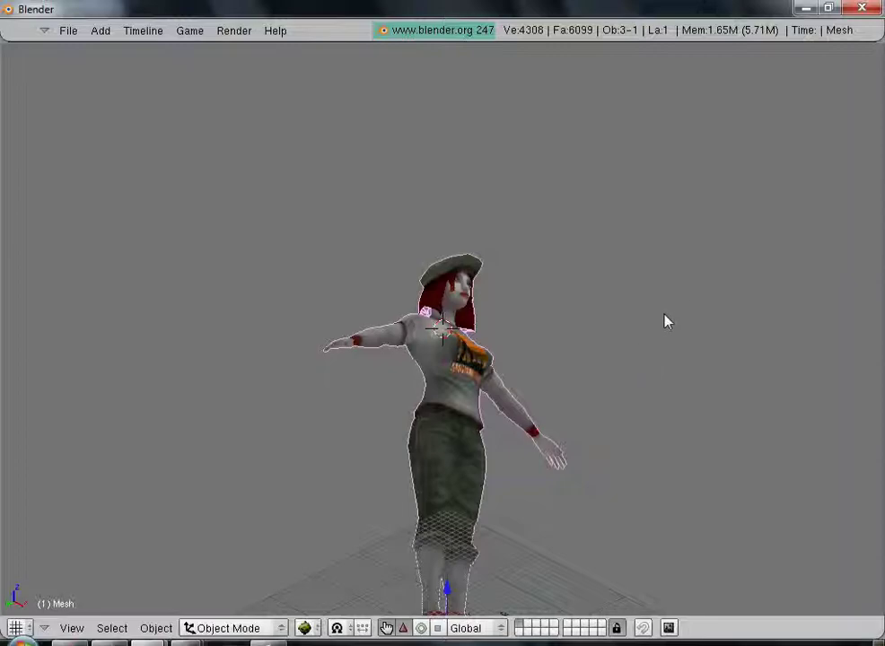
key(KP_1)
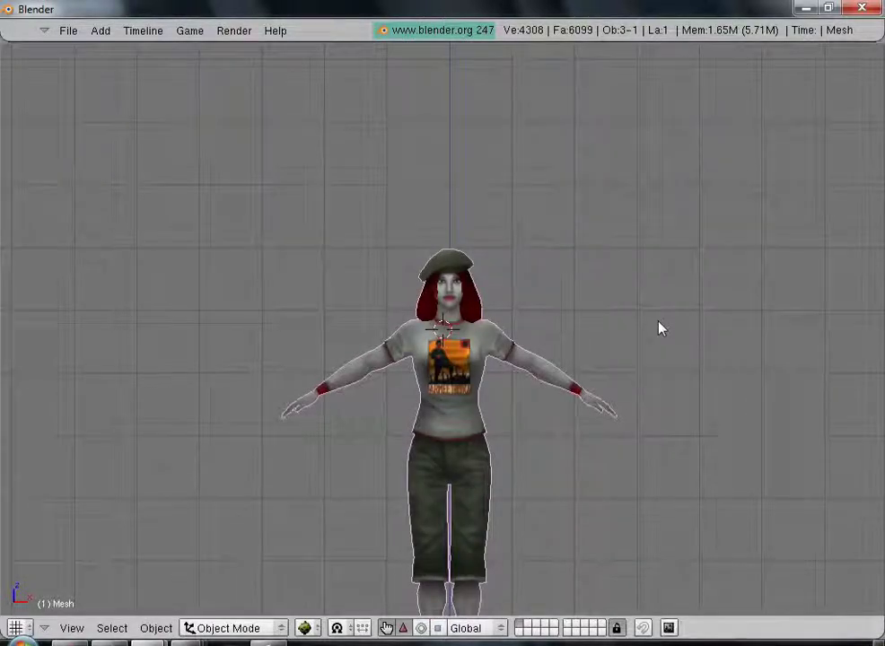
- Restore the multi-viewport layout and join the back view's area into the front view's area
key(ctrl+Right)
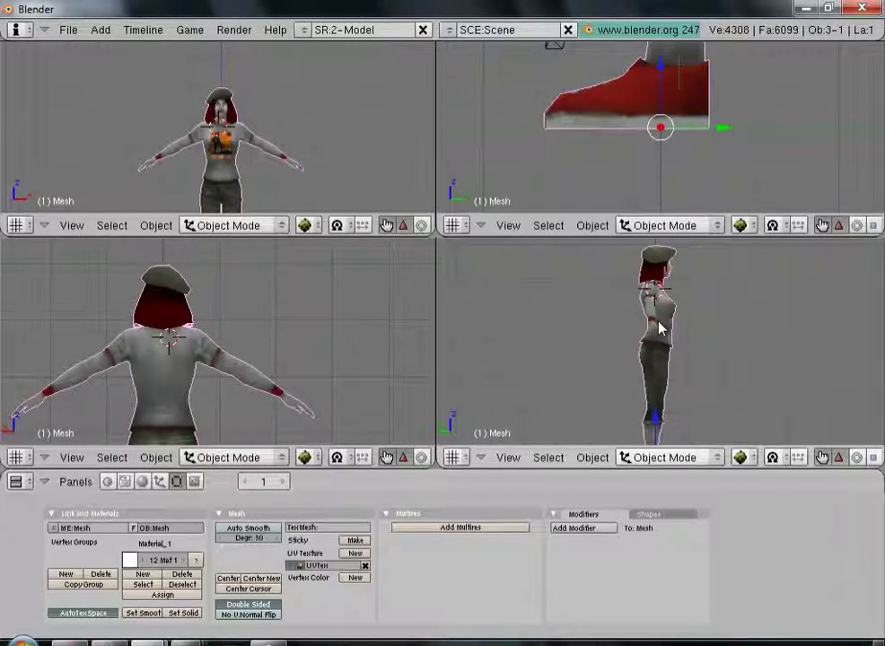
right_click(337, 237)
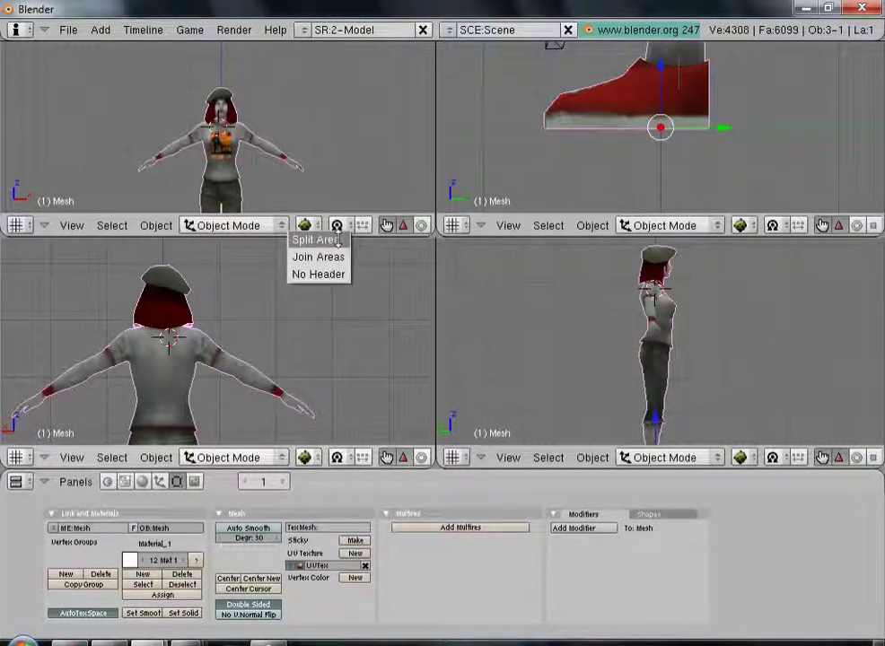
click(317, 256)
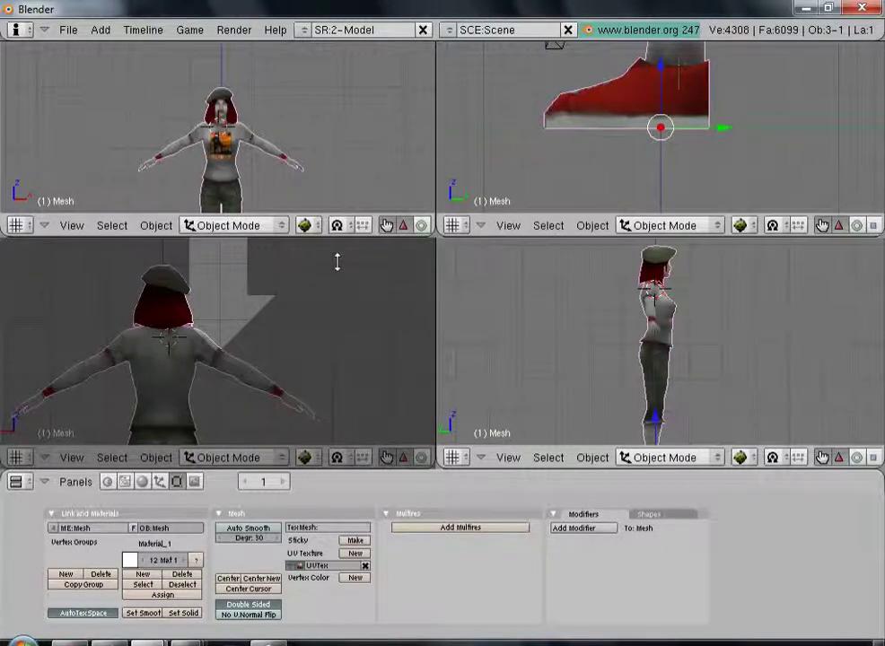
click(337, 258)
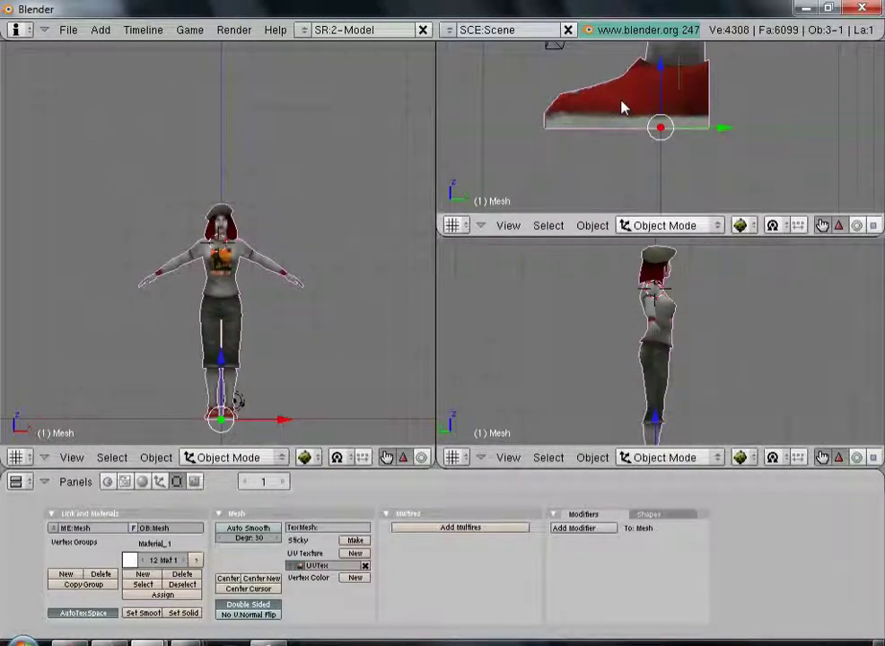
- Set the remaining foot-level side view to a top view and change the other side view into a UV/Image Editor
key(KP_7)
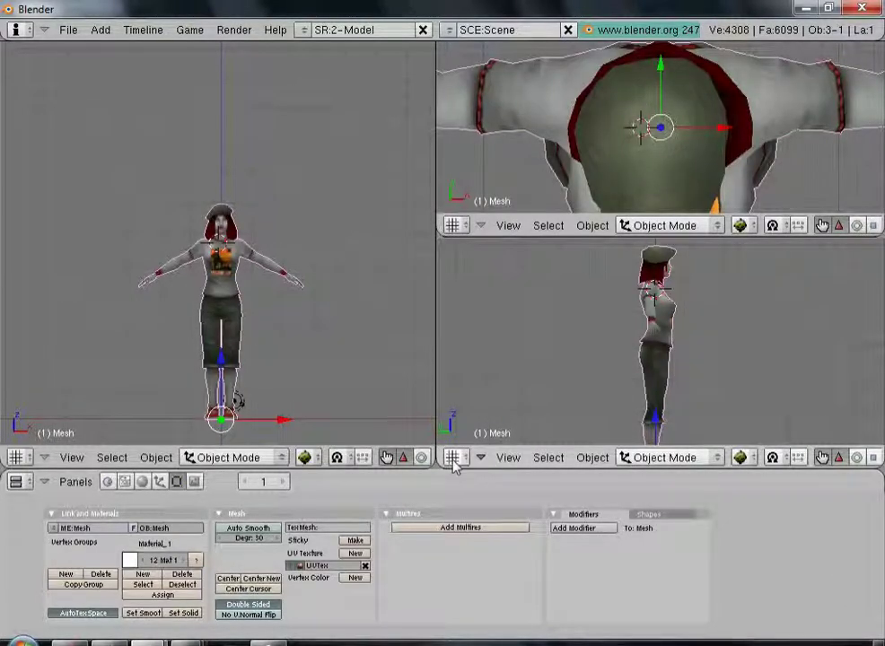
click(453, 458)
click(475, 375)
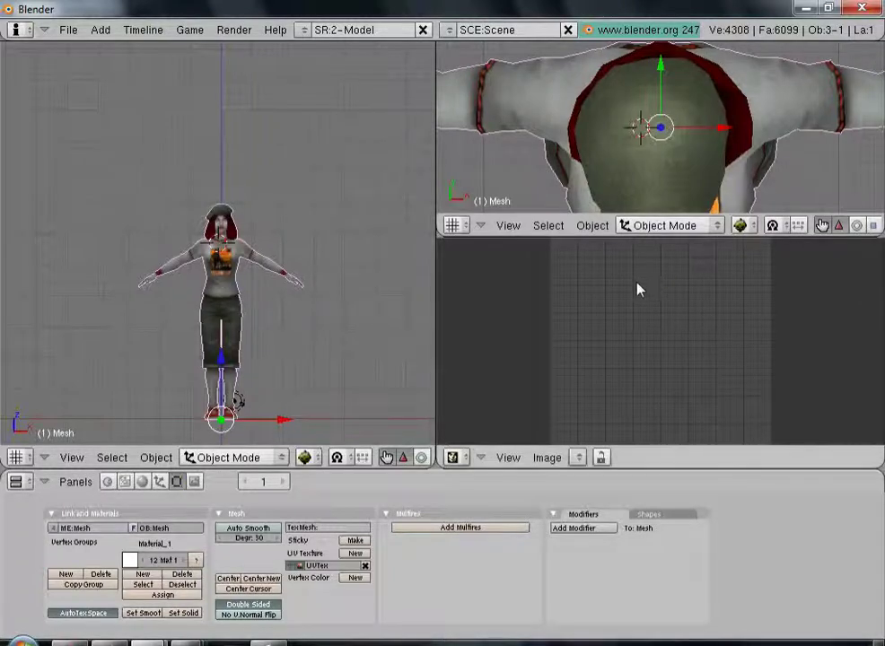
- Enlarge the top view's area slightly in height and widen the front view's area
mouse_move(617, 238)
mouse_down()
mouse_move(614, 275)
mouse_move(607, 247)
mouse_move(607, 254)
mouse_up()
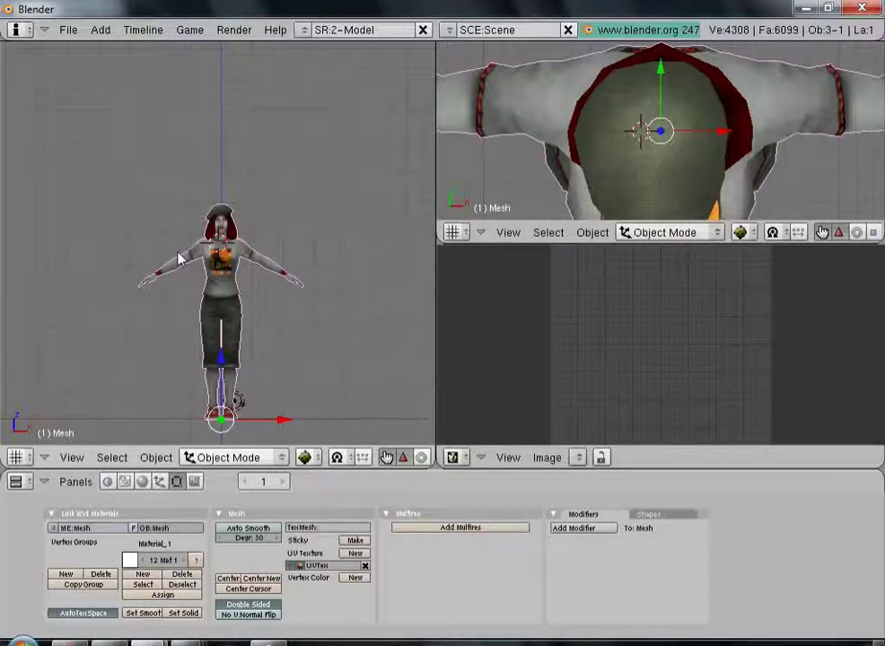
click(68, 30)
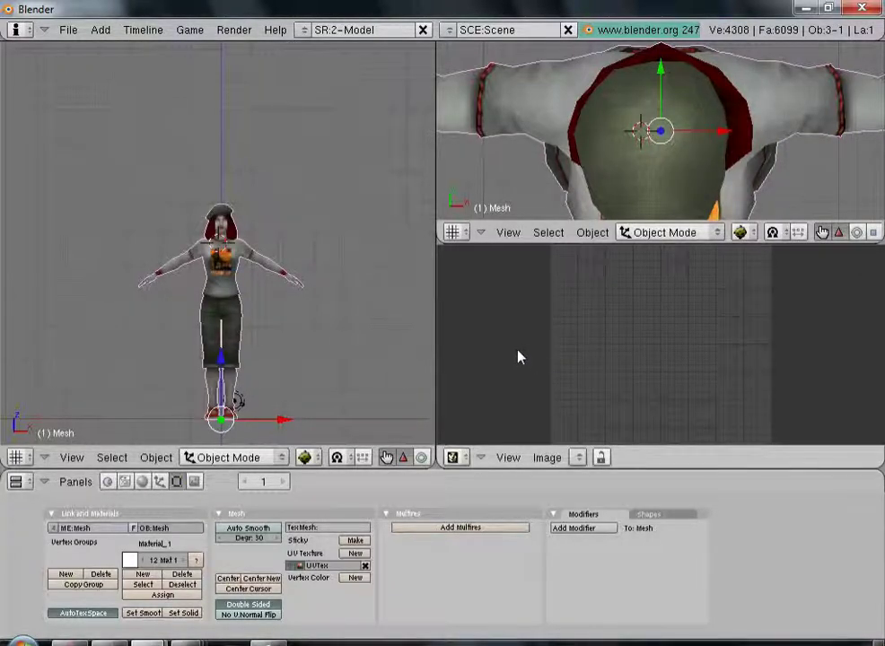
drag(436, 320, 543, 335)
scroll(372, 312, down, 2)
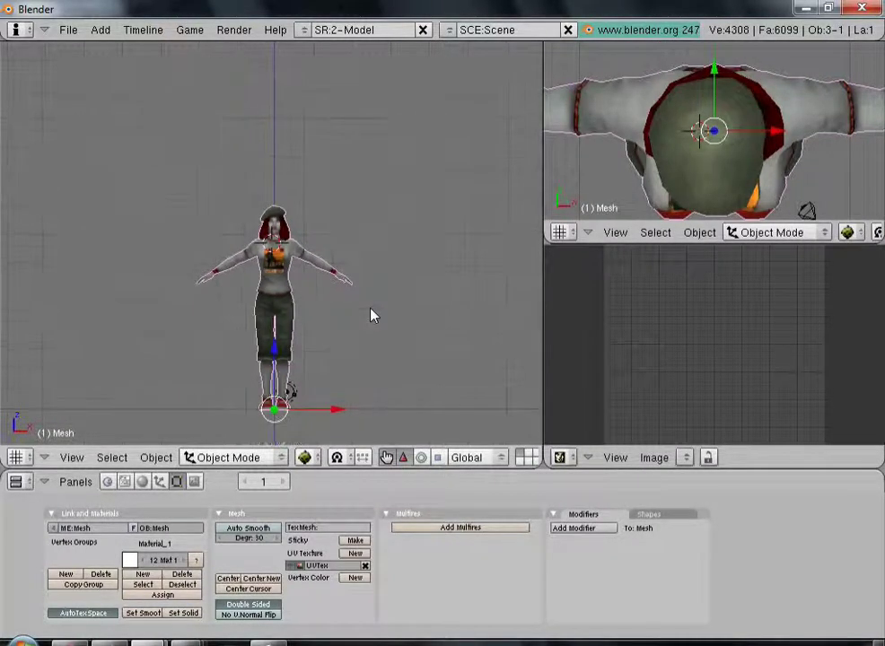
- Join the top view's area into the UV/Image Editor and move the divider back so both remaining areas are about equally wide
right_click(607, 248)
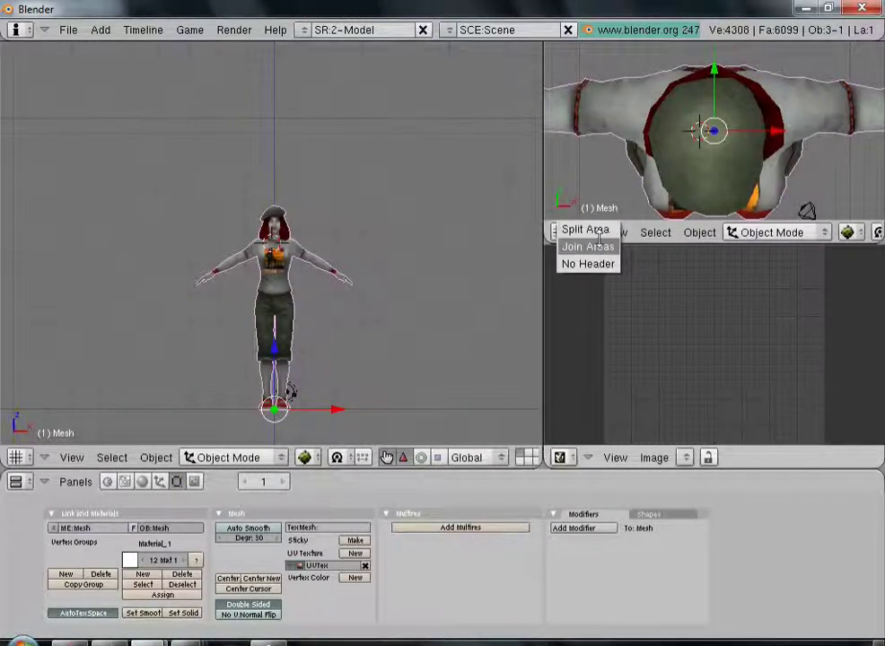
click(590, 246)
click(599, 193)
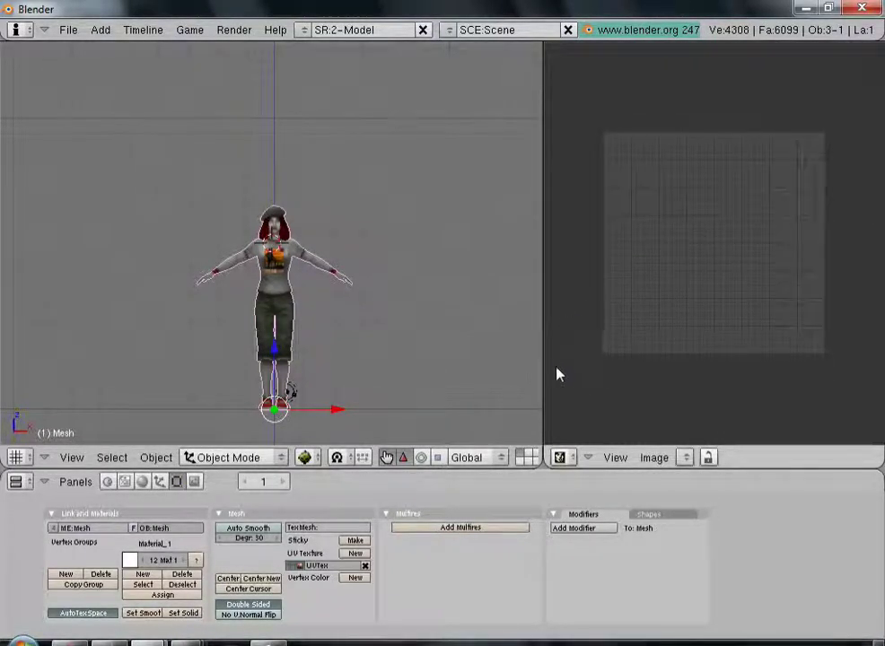
drag(545, 363, 436, 338)
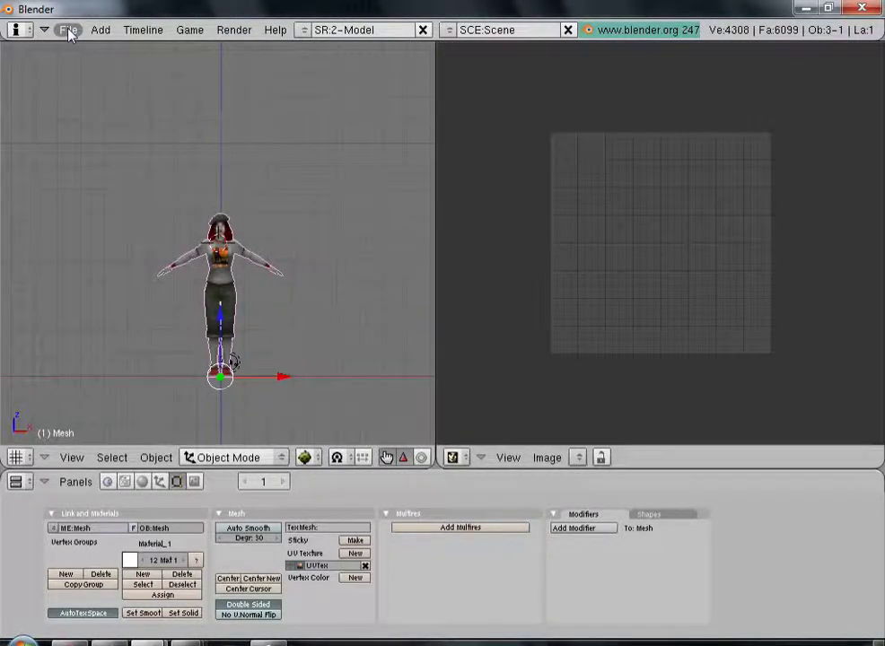
click(68, 30)
click(109, 252)
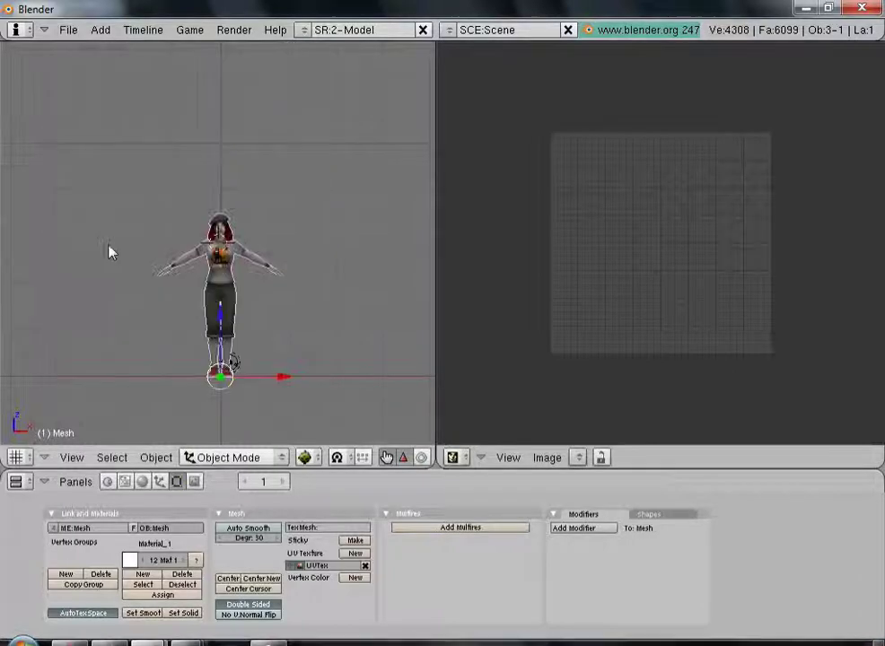
- Move the border above the buttons area down slightly to make the 3D view and UV/Image Editor taller
scroll(318, 346, up, 6)
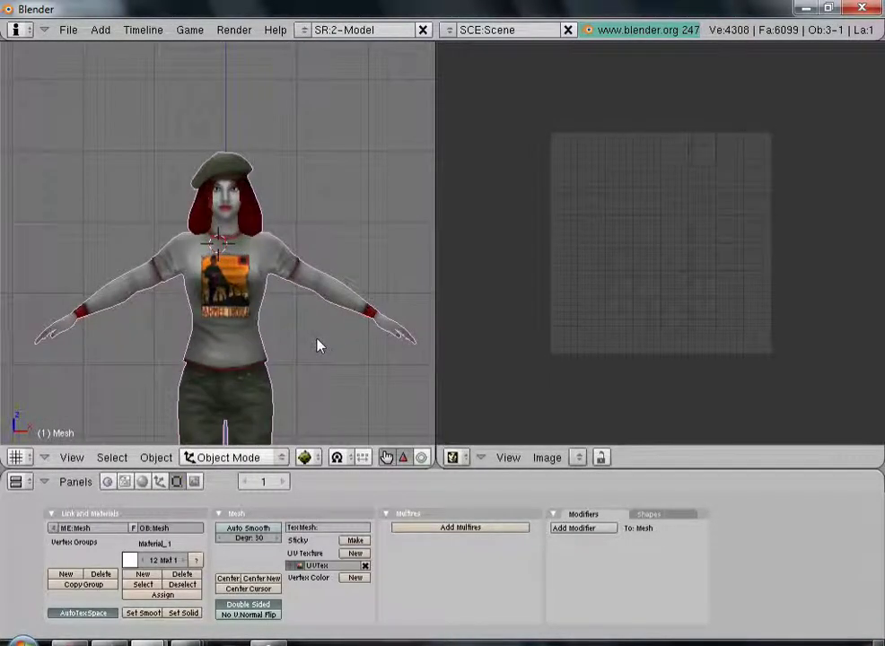
scroll(266, 314, up, 2)
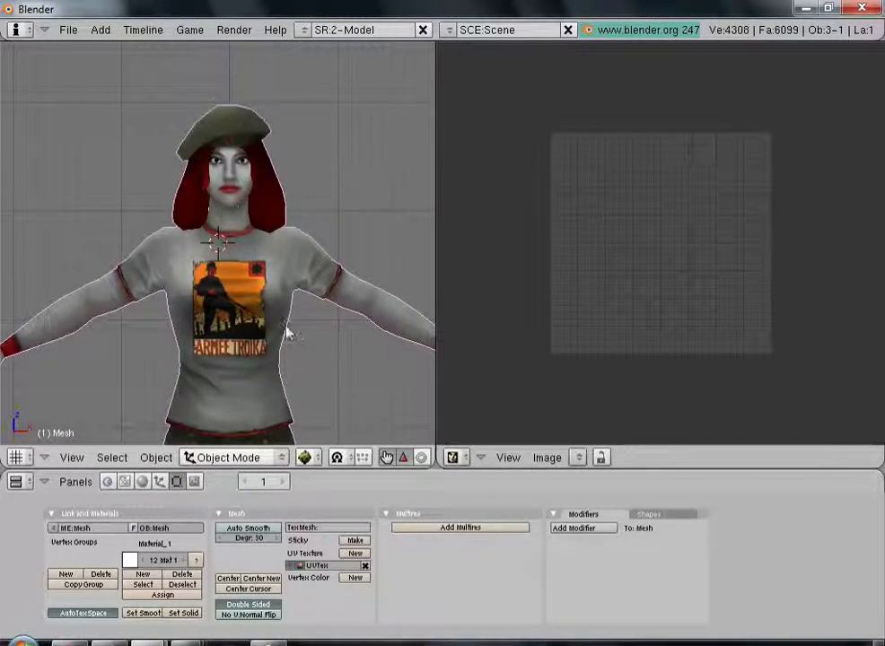
drag(415, 469, 417, 489)
scroll(344, 358, up, 1)
scroll(369, 364, down, 6)
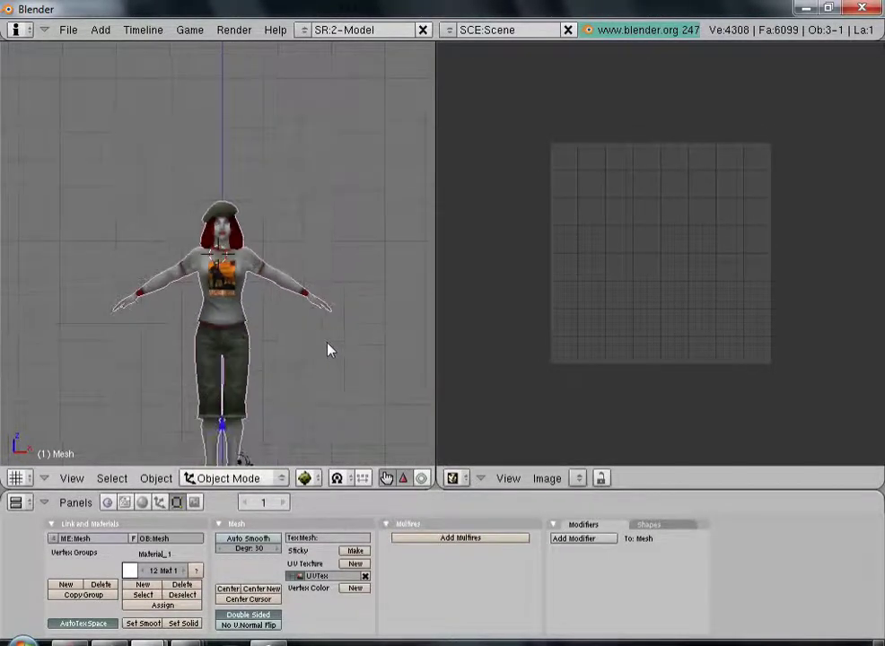
scroll(322, 346, up, 4)
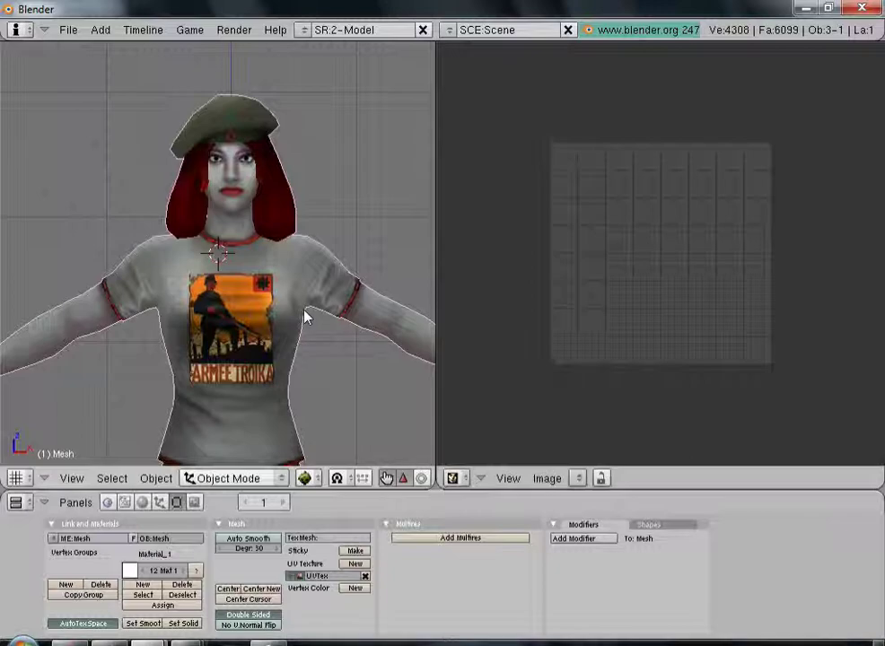
scroll(268, 269, down, 4)
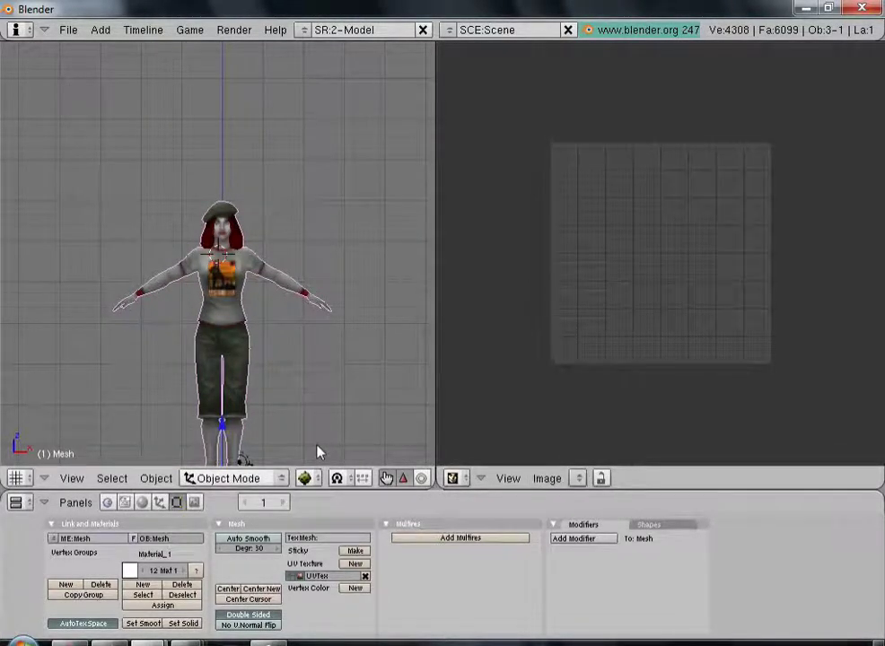
- Switch the mesh to Edit Mode and select the linked geometry of the lower legs and shoes
click(255, 477)
click(221, 443)
scroll(288, 342, down, 1)
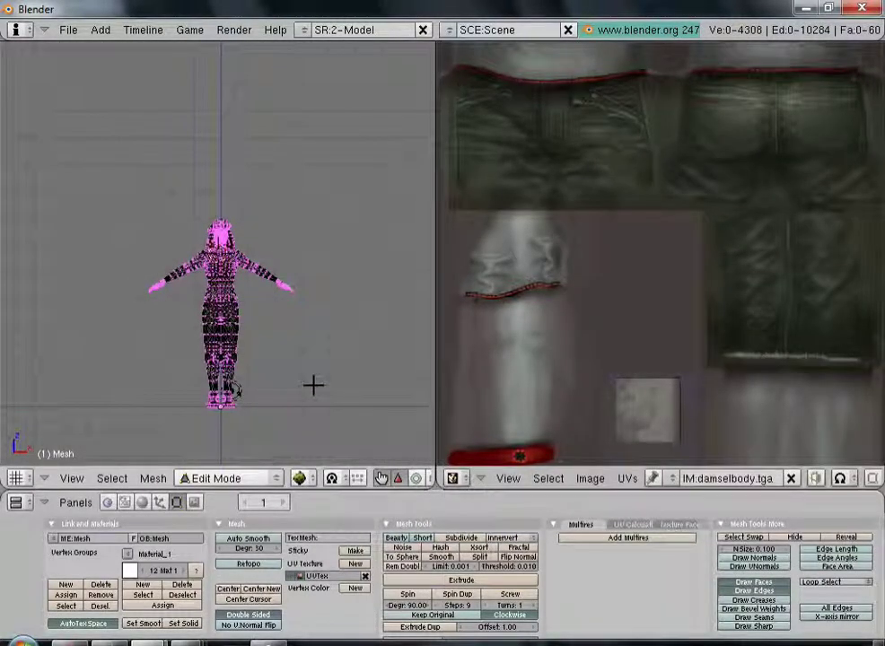
key(l)
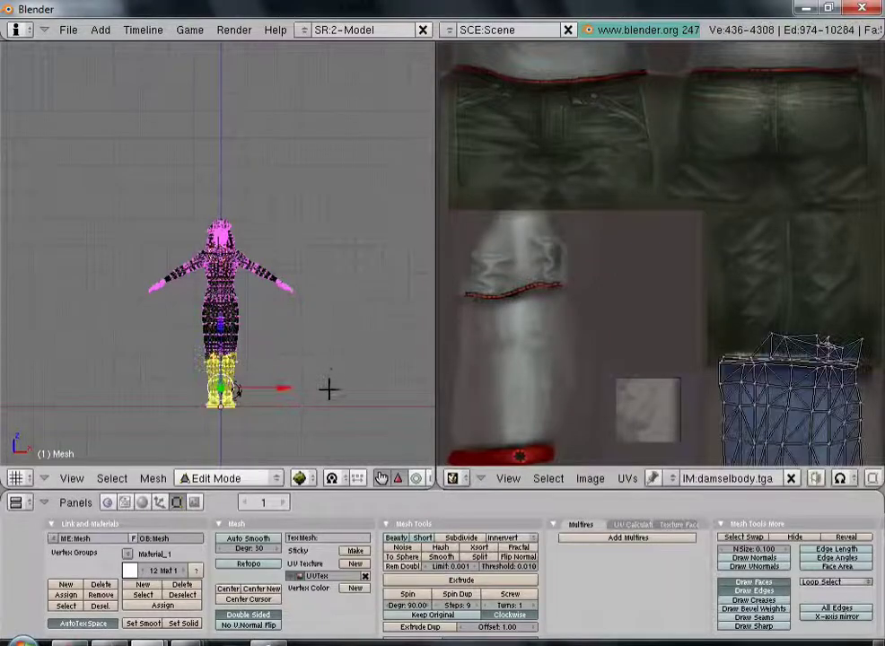
scroll(297, 401, up, 2)
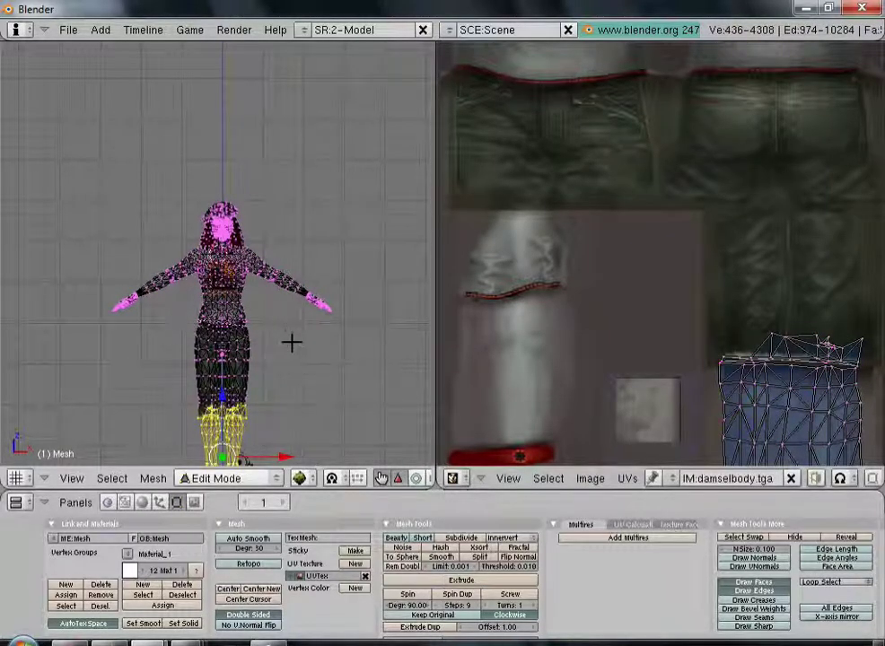
- Add the linked shorts geometry to the selection, deselecting it once and reselecting it including the waist and hem pieces
key(l)
scroll(323, 384, up, 2)
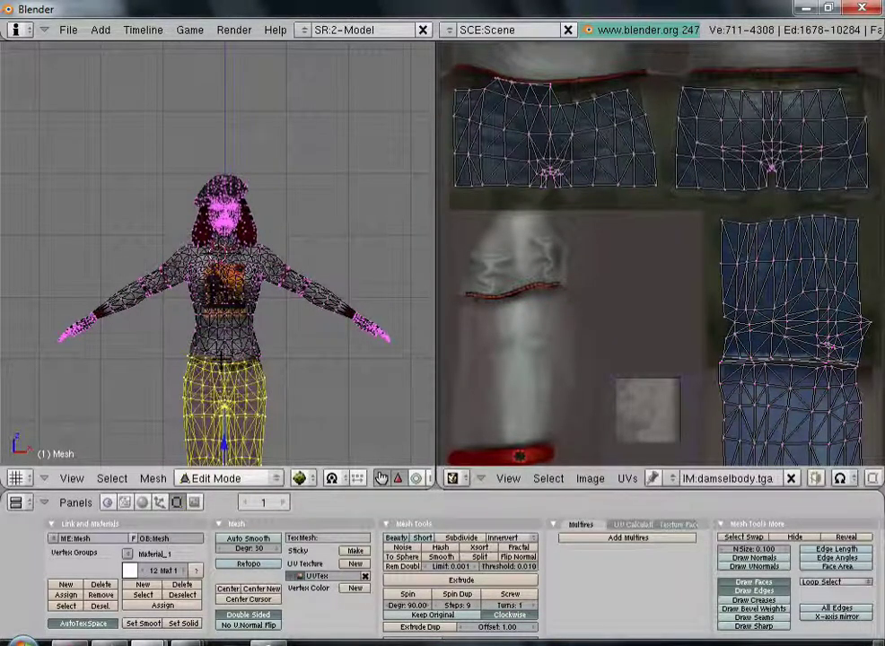
key(shift+l)
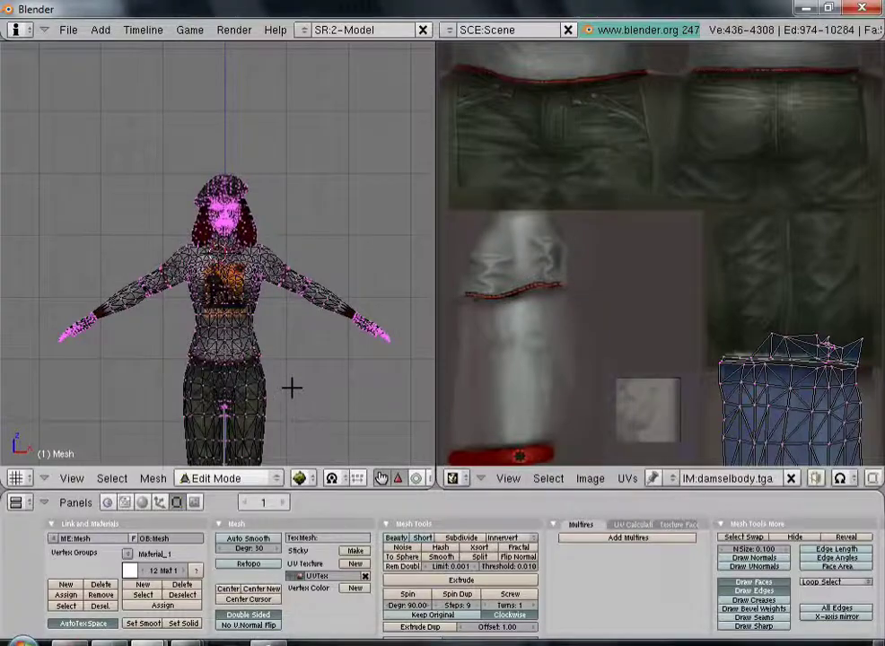
key(l)
key(l)
key(l)
key(l)
- Switch the character mesh from Edit Mode to Texture Paint mode with the legs and their UVs in view
scroll(307, 387, down, 4)
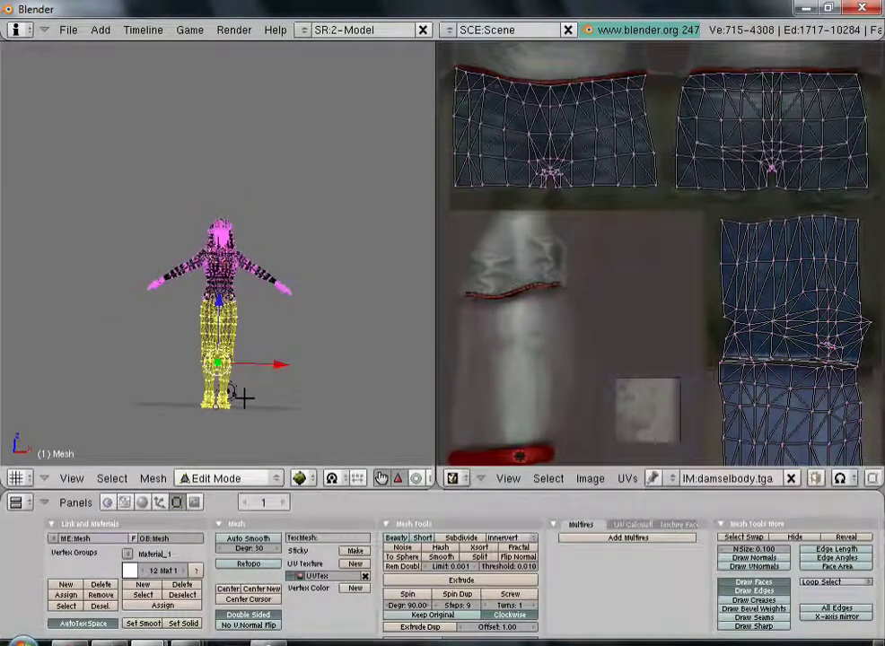
scroll(300, 328, up, 4)
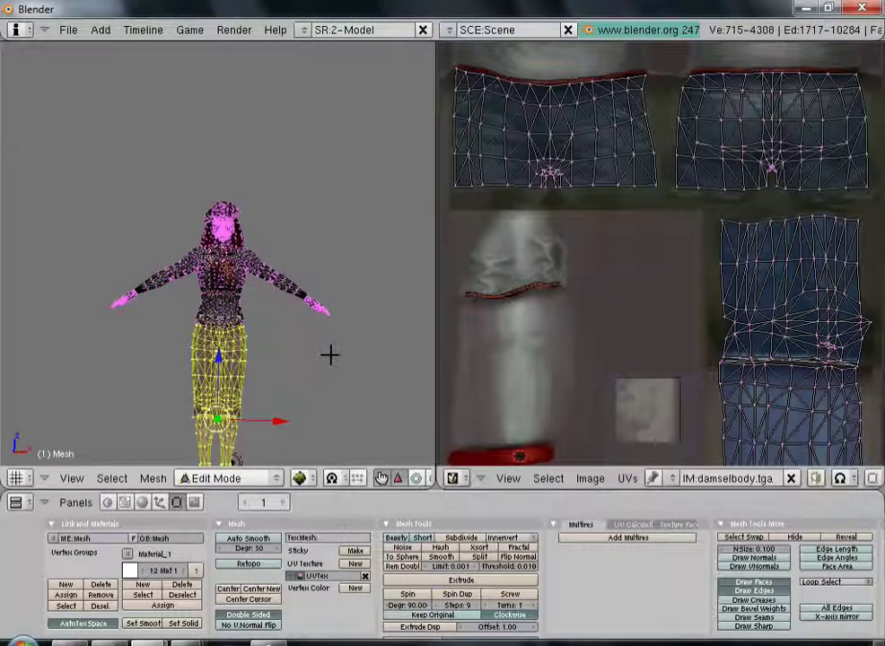
scroll(682, 253, down, 3)
scroll(633, 205, up, 4)
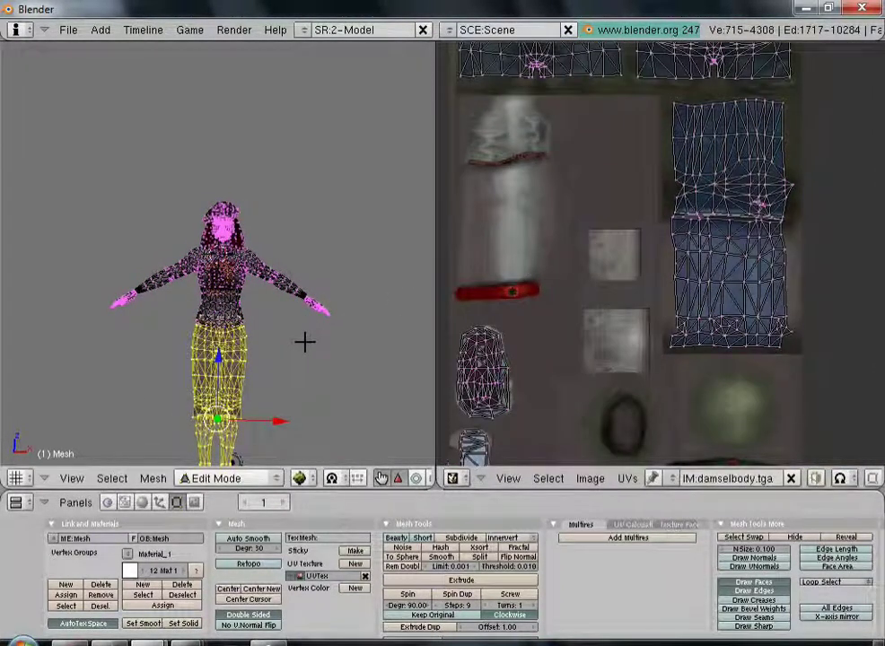
scroll(304, 342, up, 4)
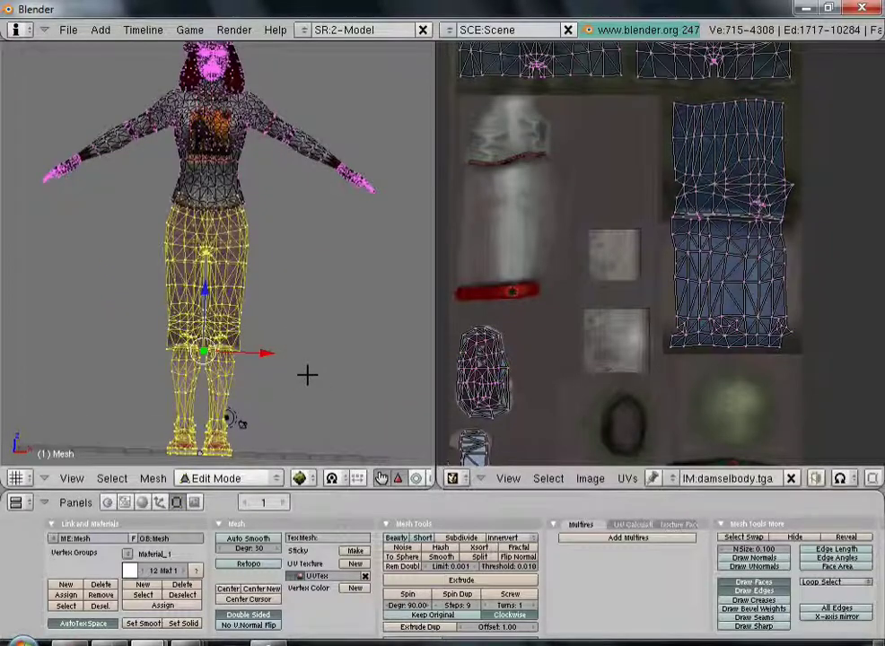
click(243, 478)
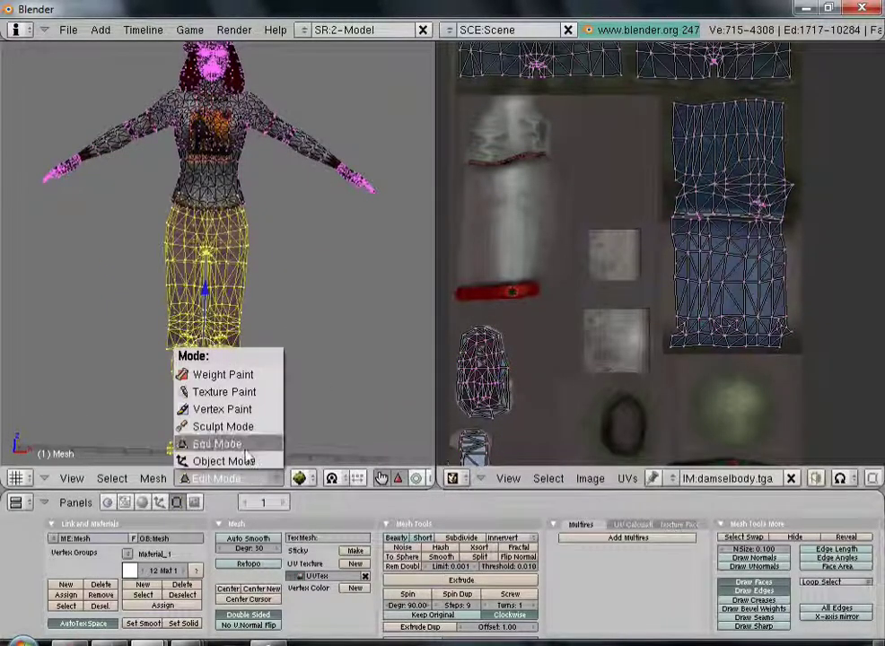
click(236, 400)
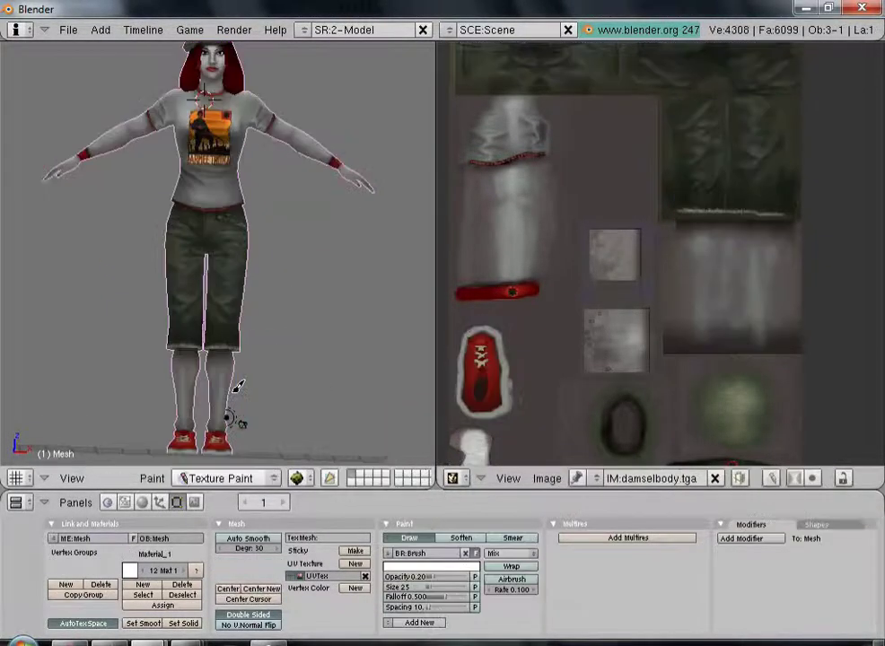
- Enable texture painting on the damselbody.tga image and paint a short white stroke down the front of the lower leg
click(640, 482)
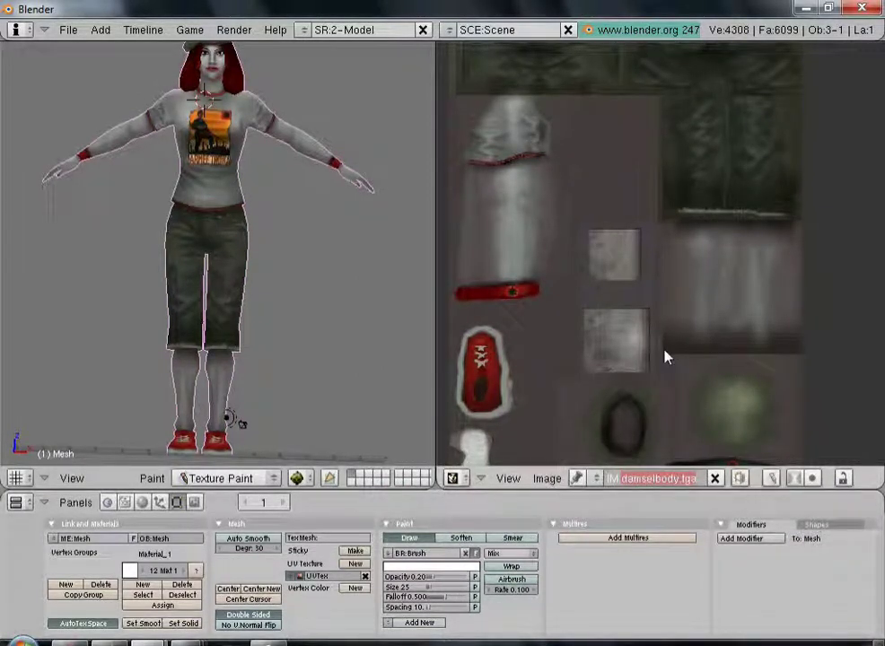
click(532, 482)
click(532, 482)
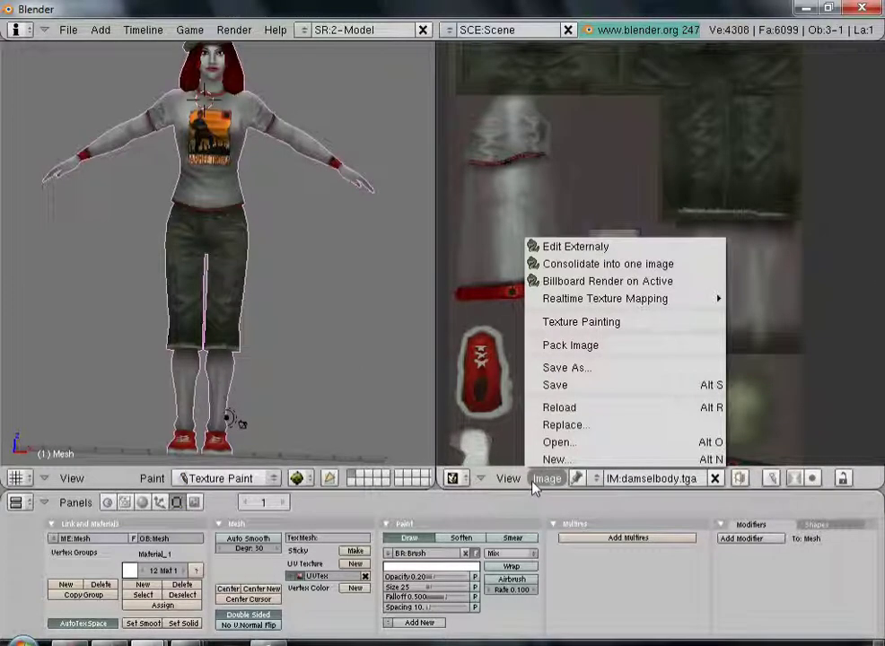
click(591, 326)
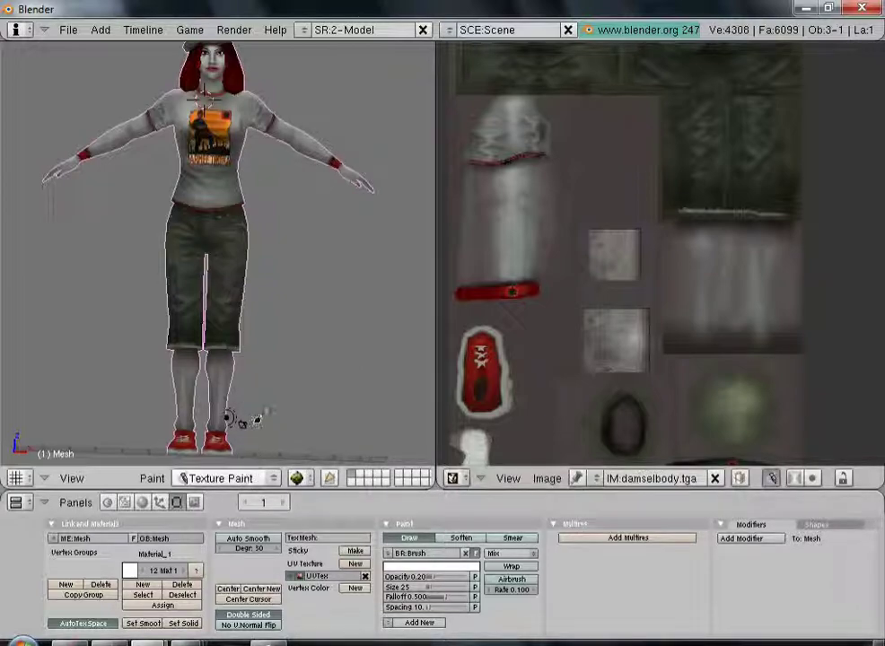
drag(228, 370, 221, 396)
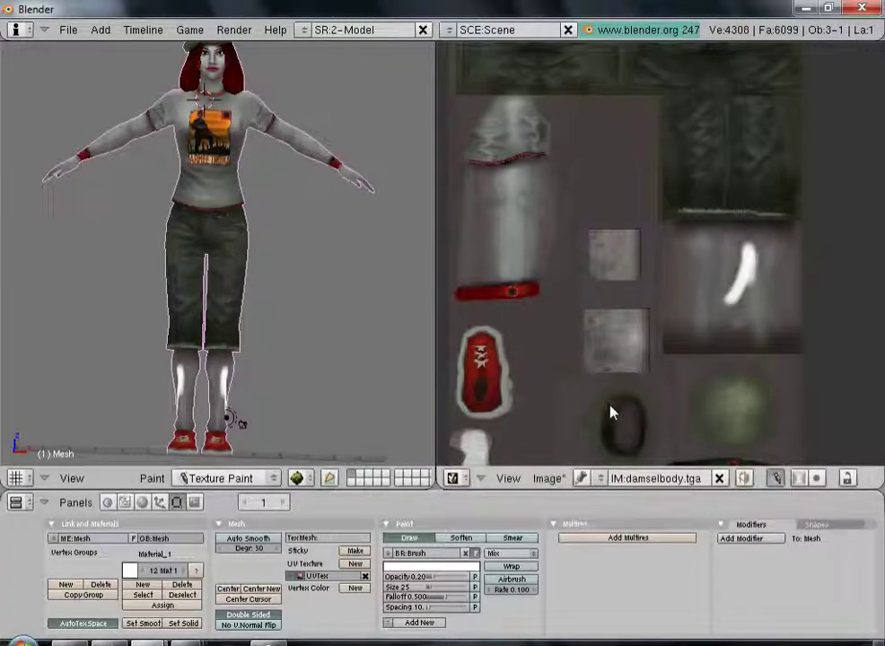
- Sample the dark colour in the shoe texture, set brush opacity to 1.00 and size to 69, and paint over the lower legs
right_click(481, 396)
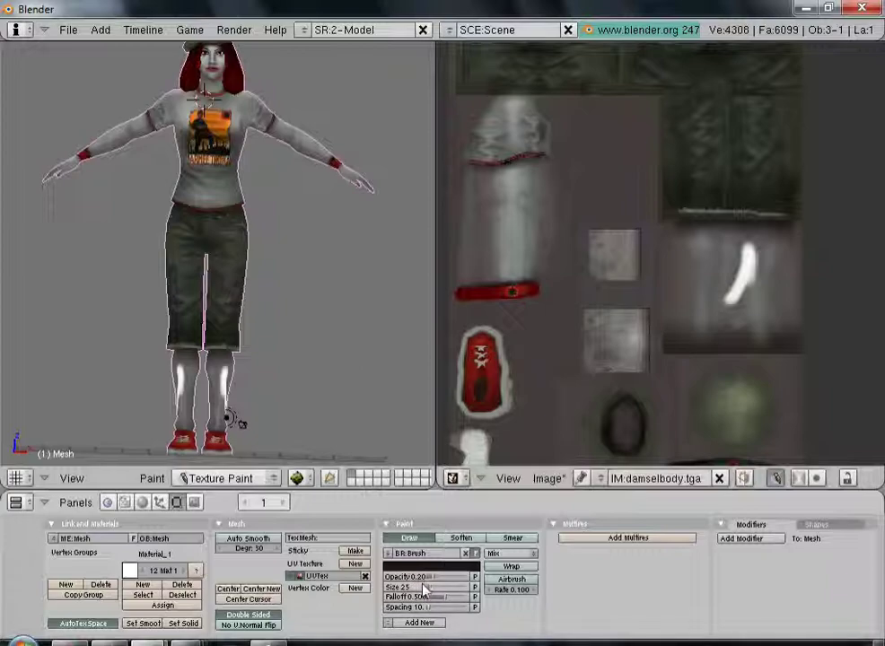
drag(433, 576, 513, 569)
drag(430, 585, 431, 586)
text(35)
key(Return)
drag(438, 584, 440, 585)
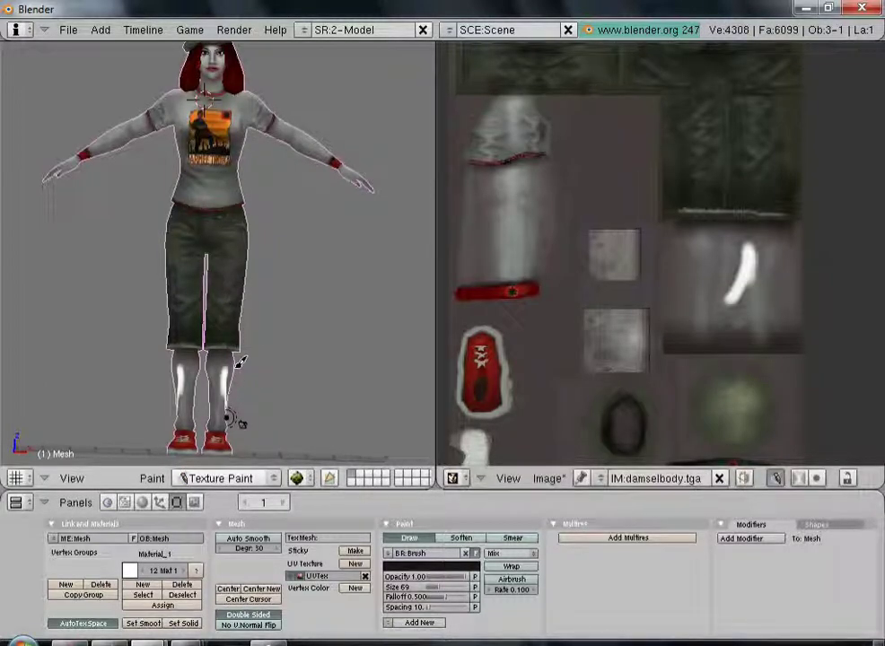
mouse_move(242, 362)
mouse_down()
mouse_move(188, 395)
mouse_move(215, 408)
mouse_move(190, 413)
mouse_move(226, 401)
mouse_up()
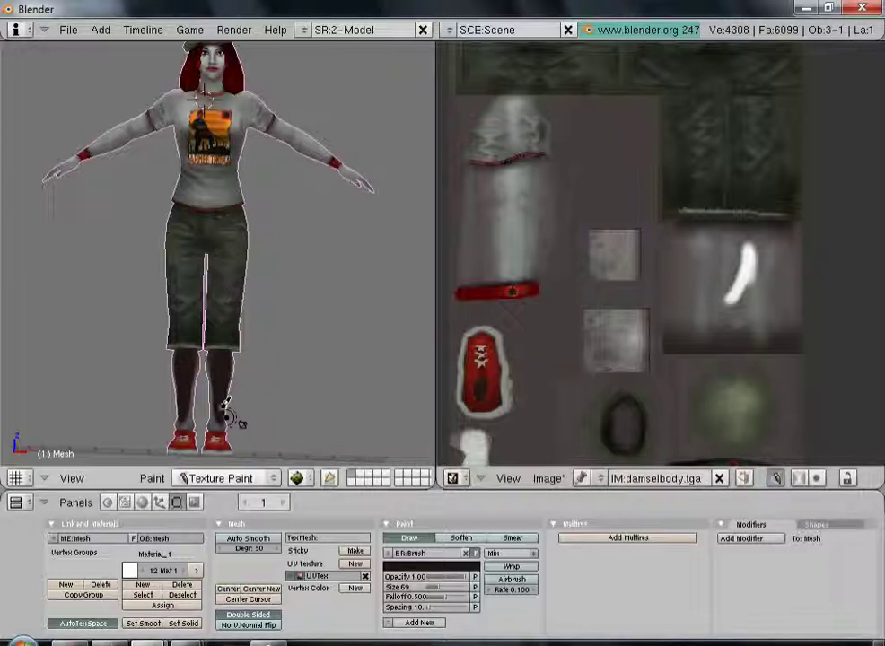
- Hide the selected shorts, legs and shoes in Edit Mode and return the mesh to Texture Paint mode
click(220, 478)
click(213, 446)
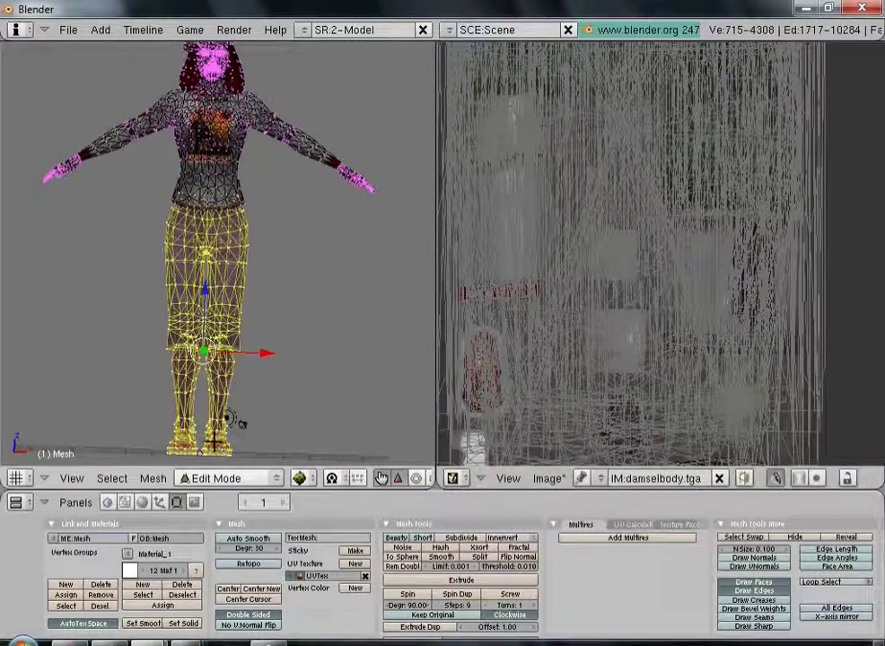
key(h)
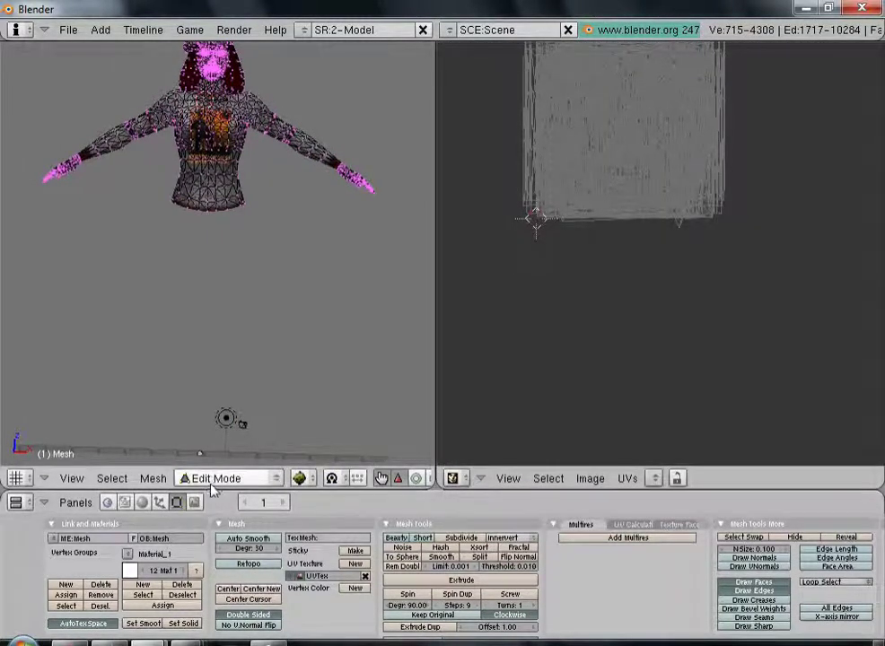
click(215, 478)
click(216, 461)
click(222, 478)
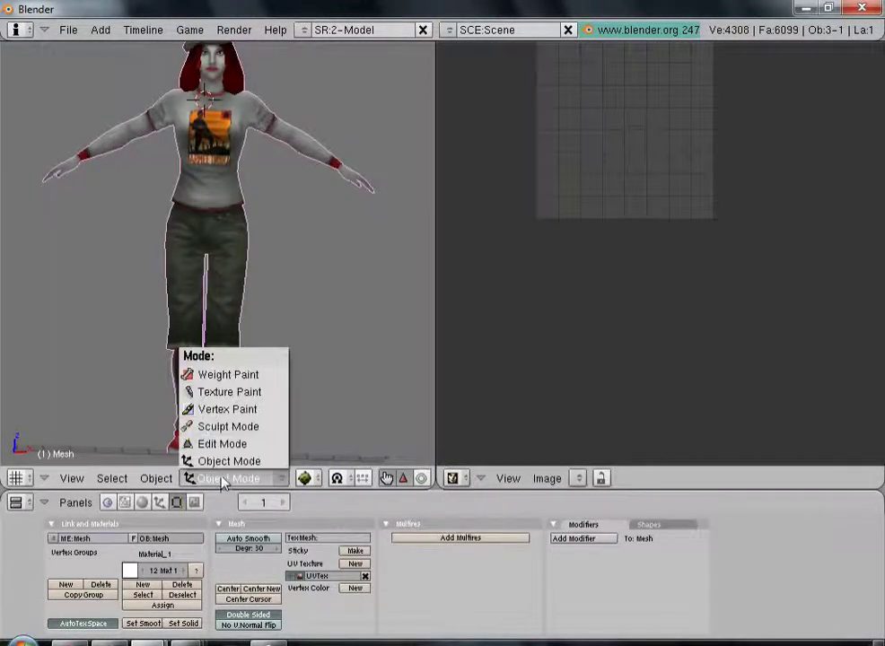
click(224, 390)
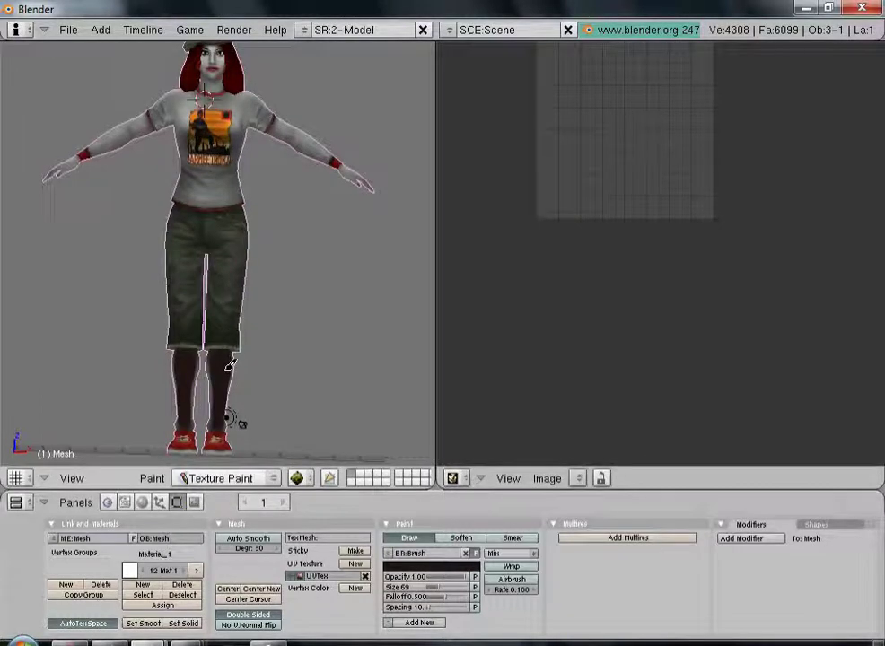
middle_drag(283, 392, 66, 343)
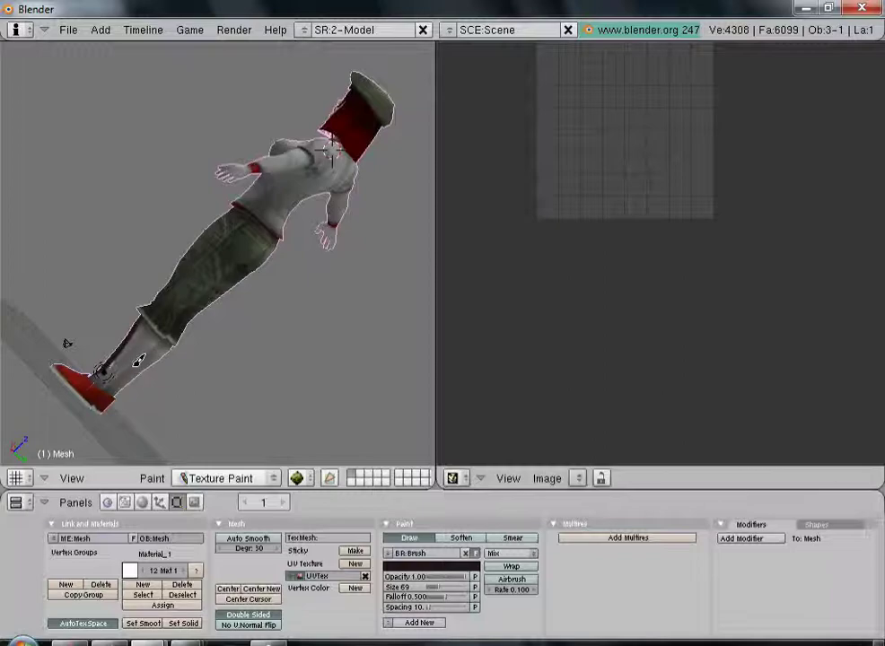
middle_drag(215, 334, 303, 319)
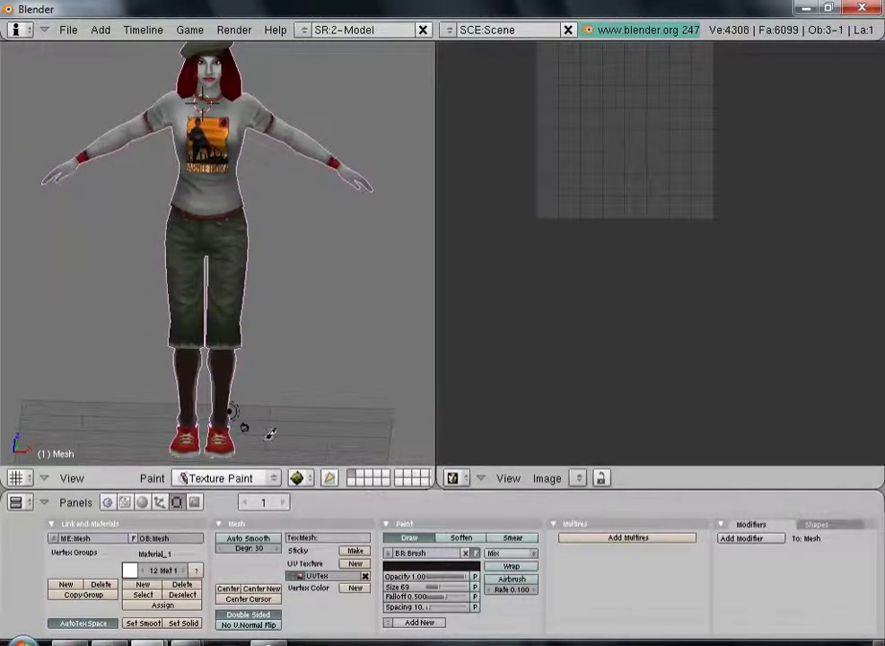
- Reveal the hidden shorts and leg geometry in Edit Mode and go back to Texture Paint mode
click(224, 480)
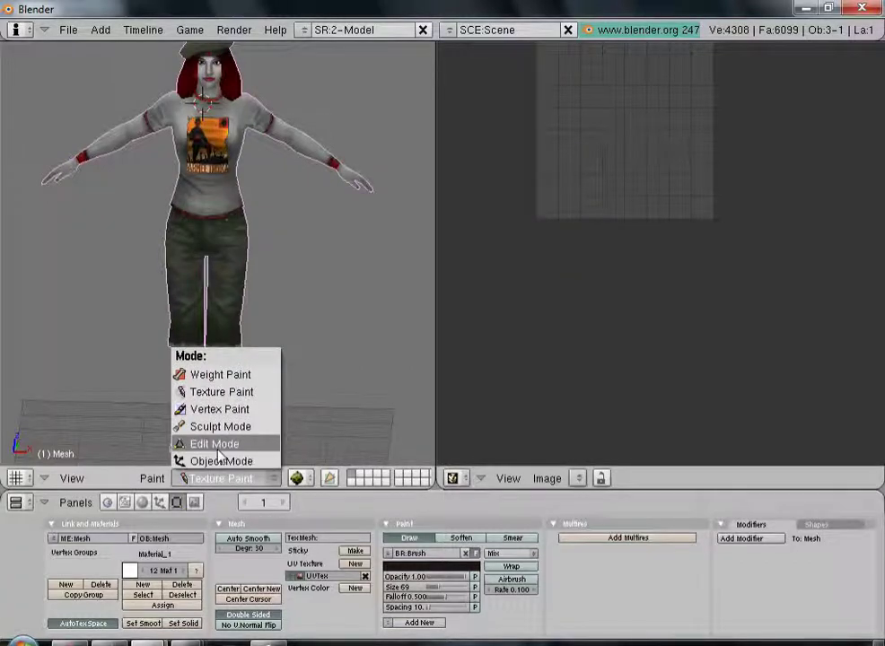
click(215, 442)
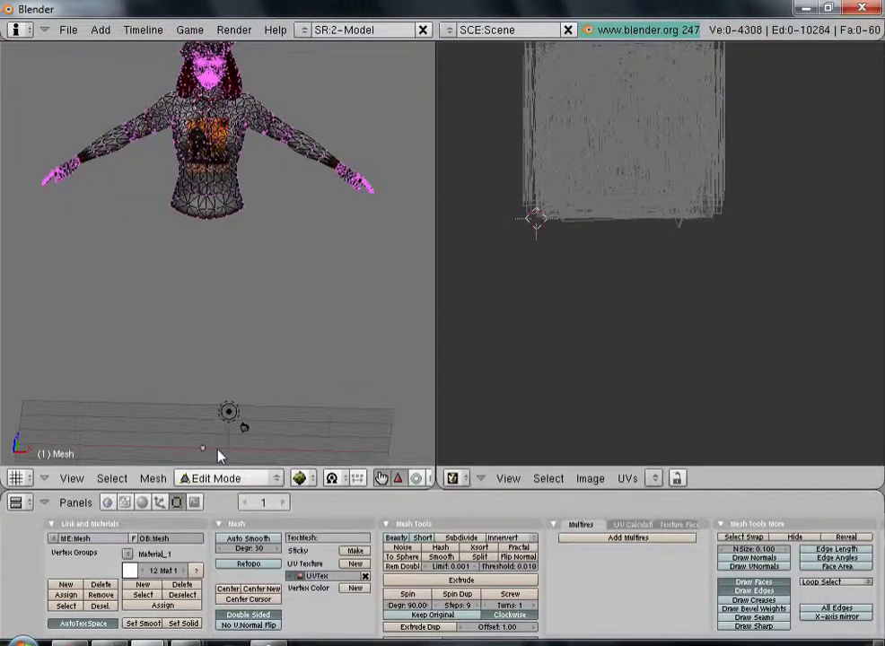
key(alt+h)
click(224, 478)
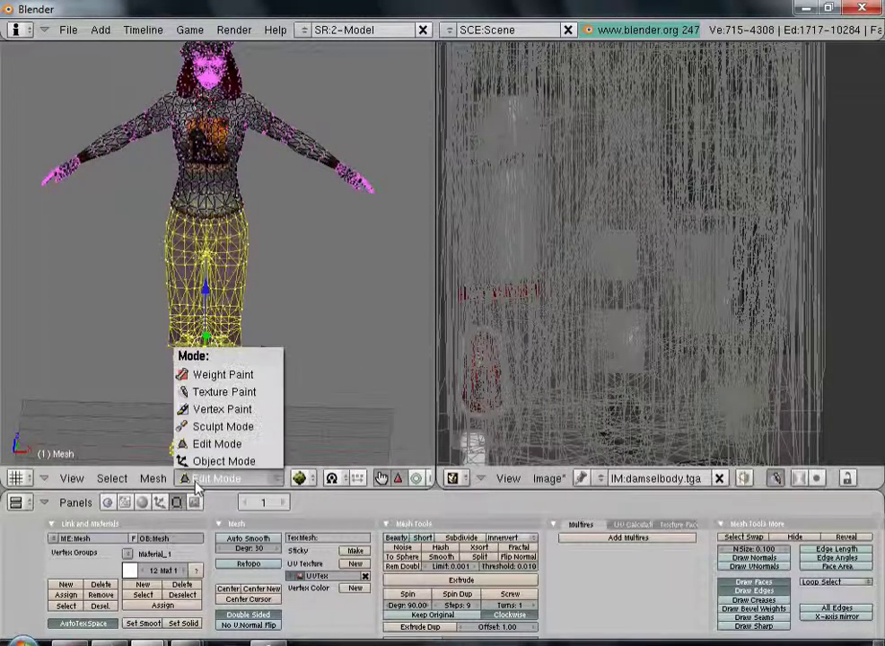
click(215, 393)
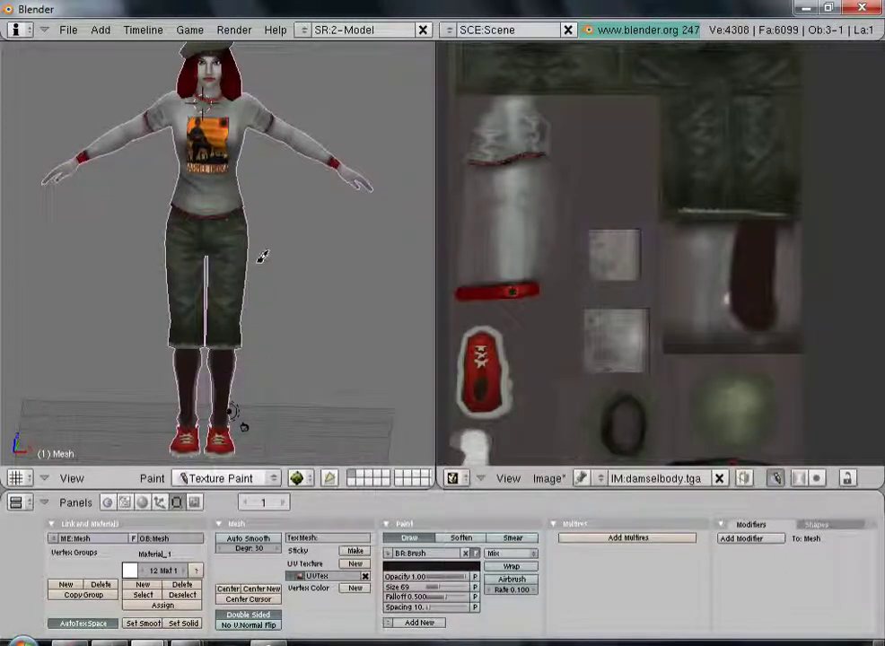
- Paint the dark colour over the lower legs, shoes and lower part of the shorts from the front, below and behind
mouse_move(229, 368)
mouse_down()
mouse_move(211, 430)
mouse_move(231, 419)
mouse_up()
middle_drag(383, 317, 167, 326)
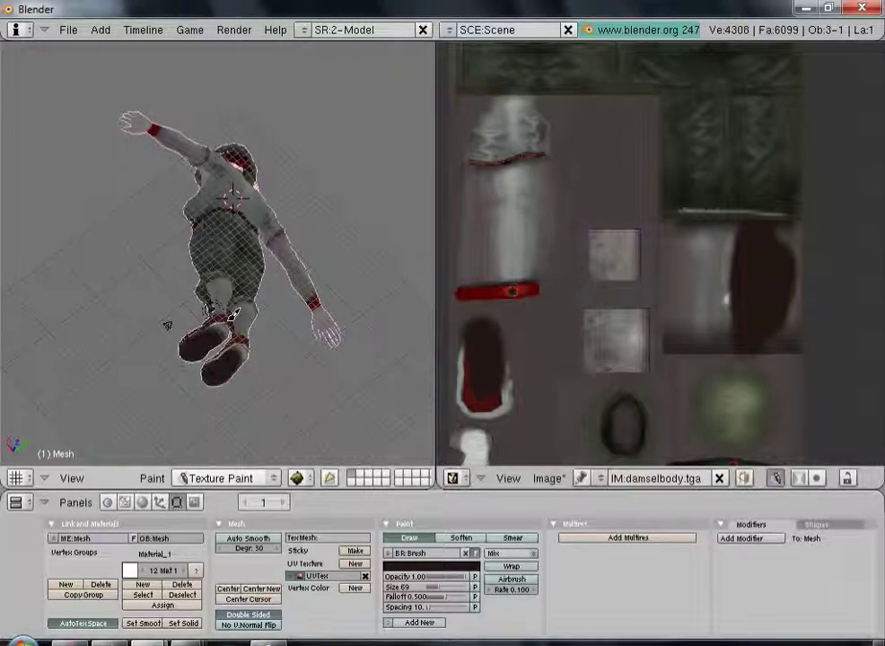
mouse_move(162, 275)
mouse_down()
mouse_move(184, 237)
mouse_move(190, 260)
mouse_move(231, 267)
mouse_up()
mouse_move(230, 267)
middle_down()
mouse_move(232, 382)
mouse_move(194, 381)
middle_up()
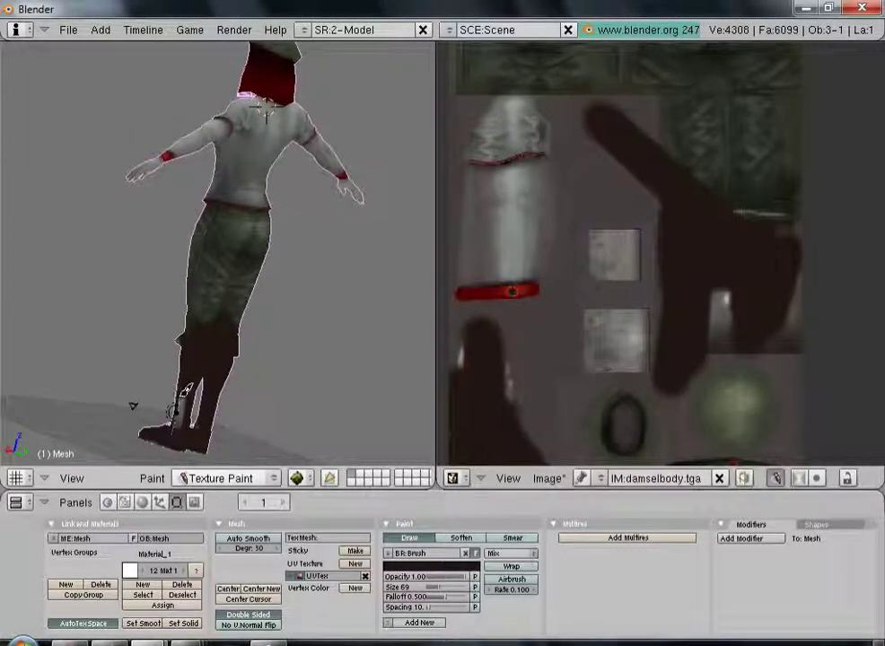
- Paint the dark colour over the front of the shorts, on the model and in the texture image
middle_drag(156, 278, 305, 292)
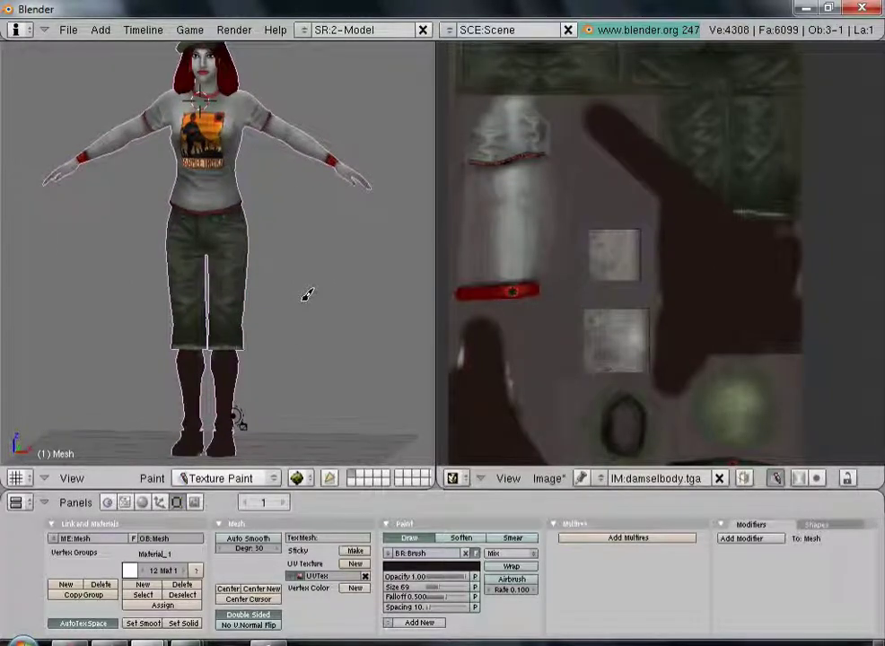
mouse_move(241, 315)
mouse_down()
mouse_move(224, 269)
mouse_move(228, 252)
mouse_move(241, 289)
mouse_up()
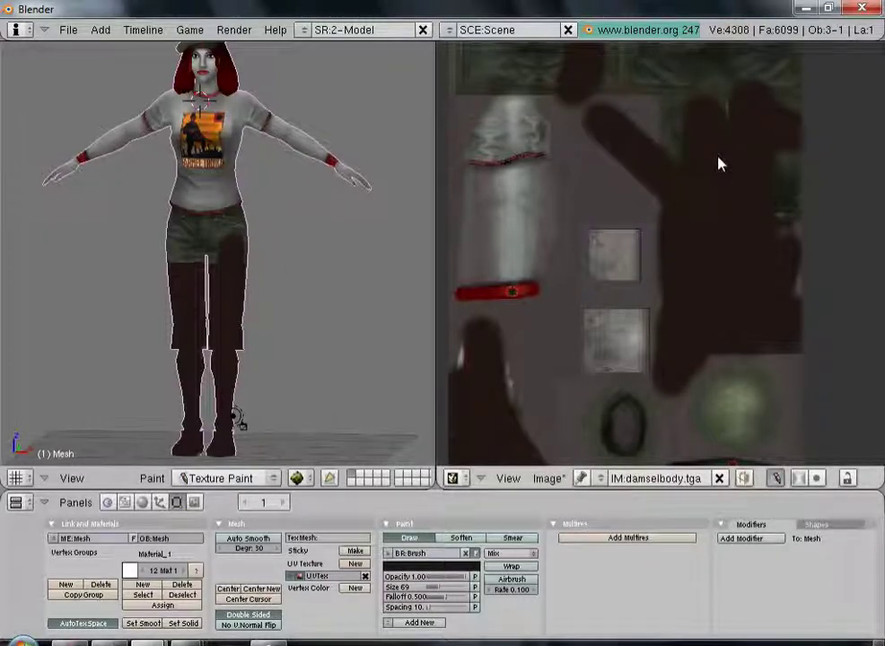
scroll(565, 173, up, 2)
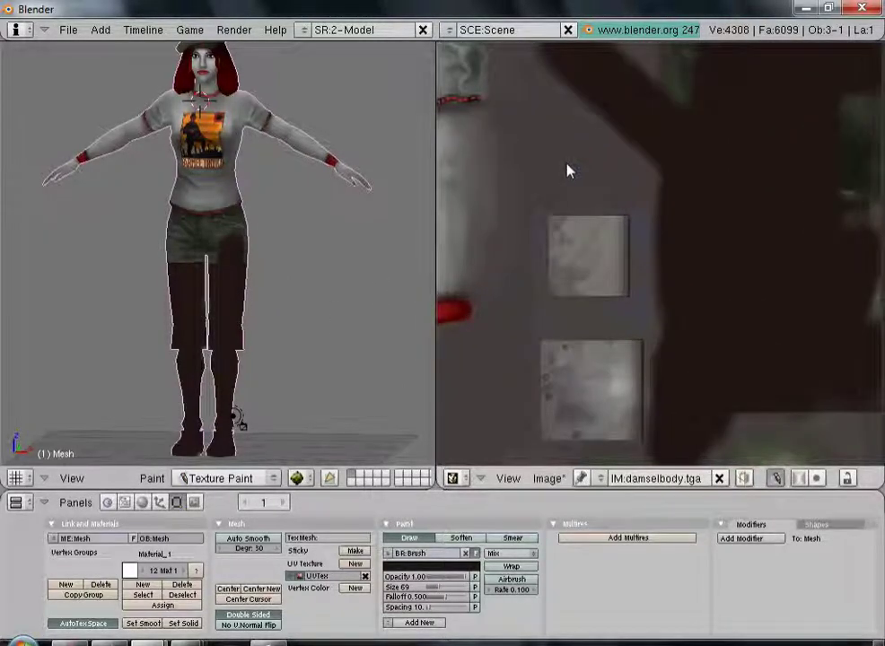
scroll(606, 174, down, 4)
middle_drag(606, 174, 602, 260)
mouse_move(568, 228)
mouse_down()
mouse_move(529, 237)
mouse_move(626, 239)
mouse_up()
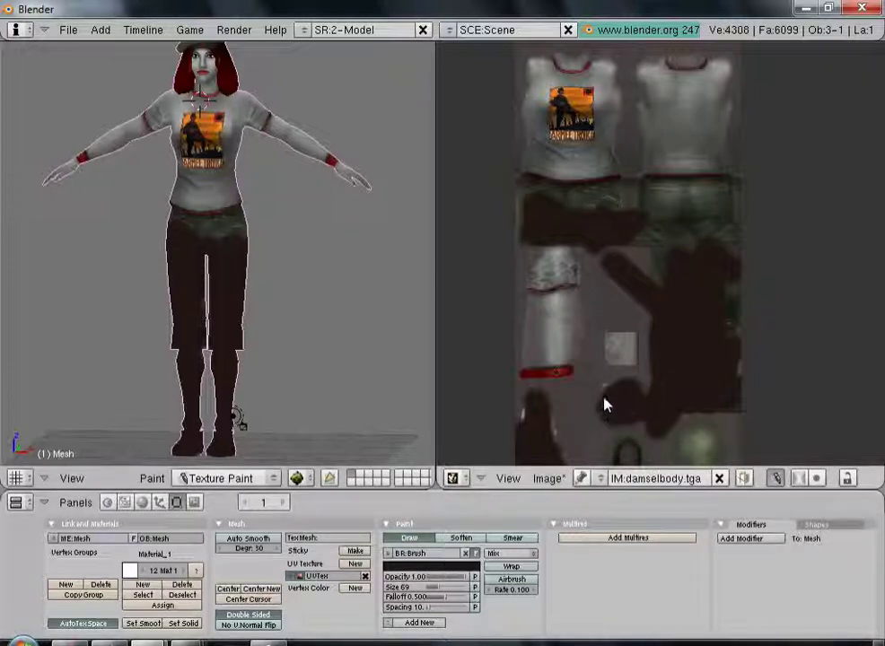
- Paint the dark colour over the two square hand patches in the texture image and inspect the hand on the model
drag(644, 404, 616, 366)
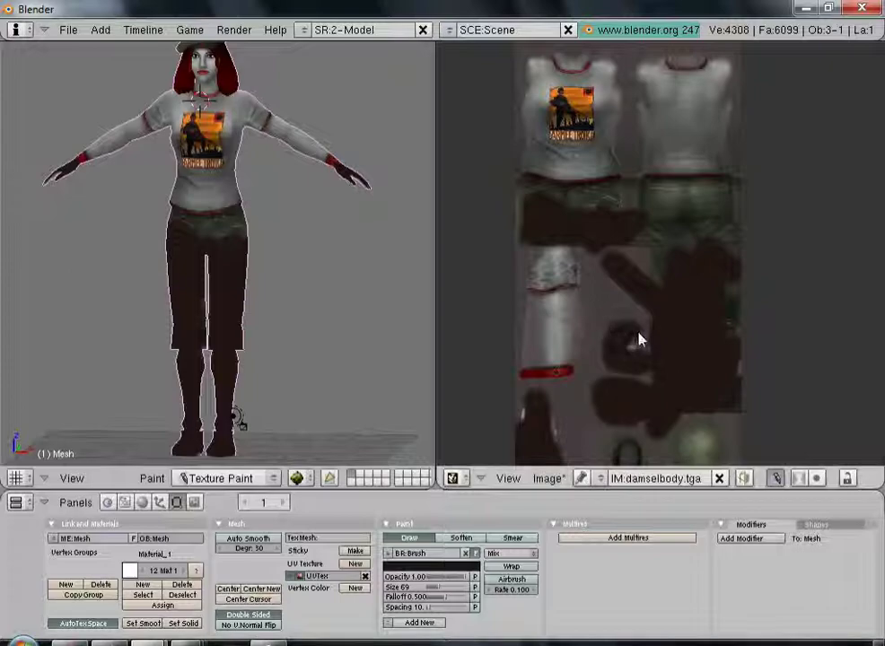
middle_drag(331, 205, 98, 245)
scroll(63, 227, up, 3)
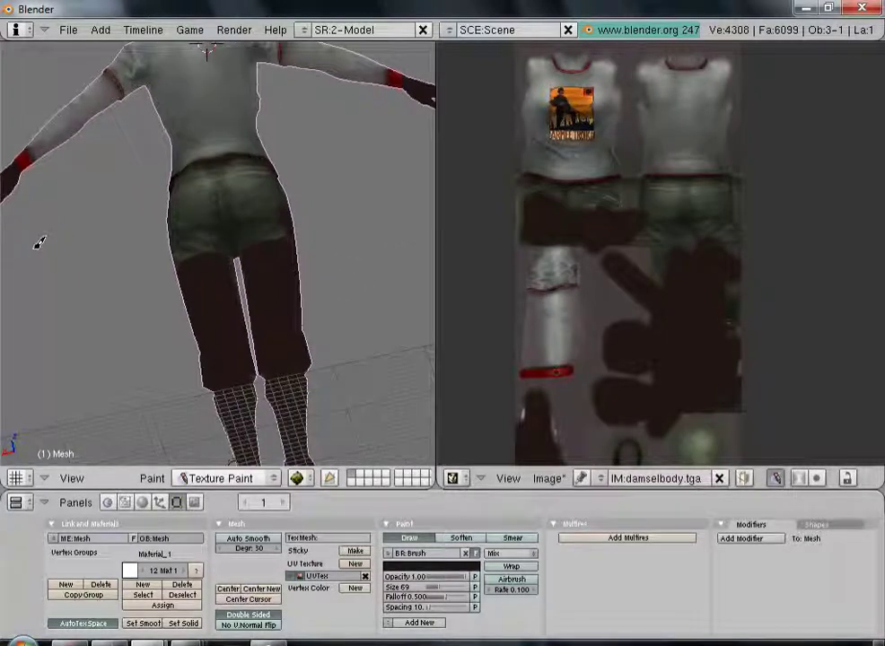
middle_drag(39, 245, 233, 313)
scroll(233, 312, up, 2)
scroll(258, 313, up, 2)
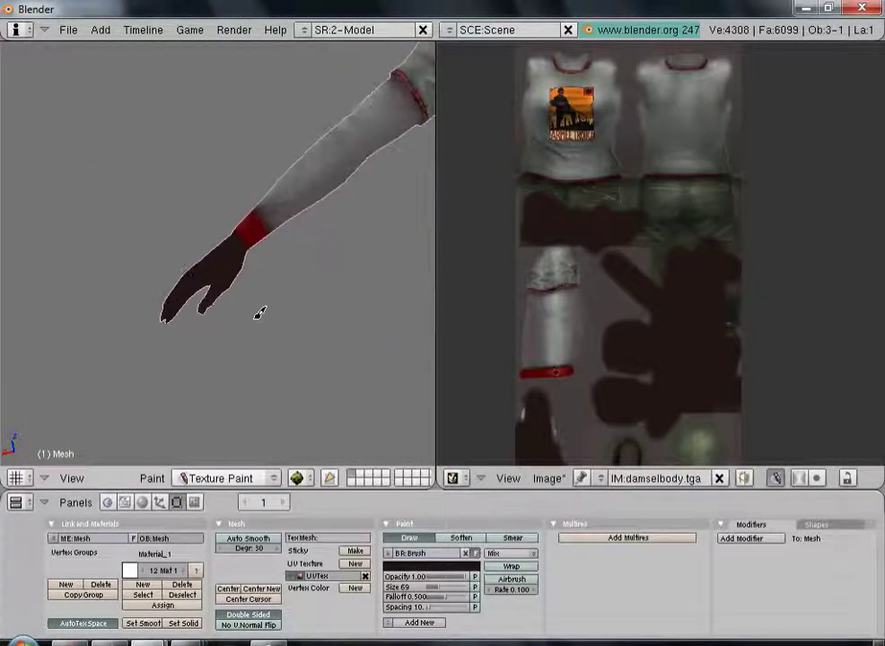
scroll(244, 336, up, 2)
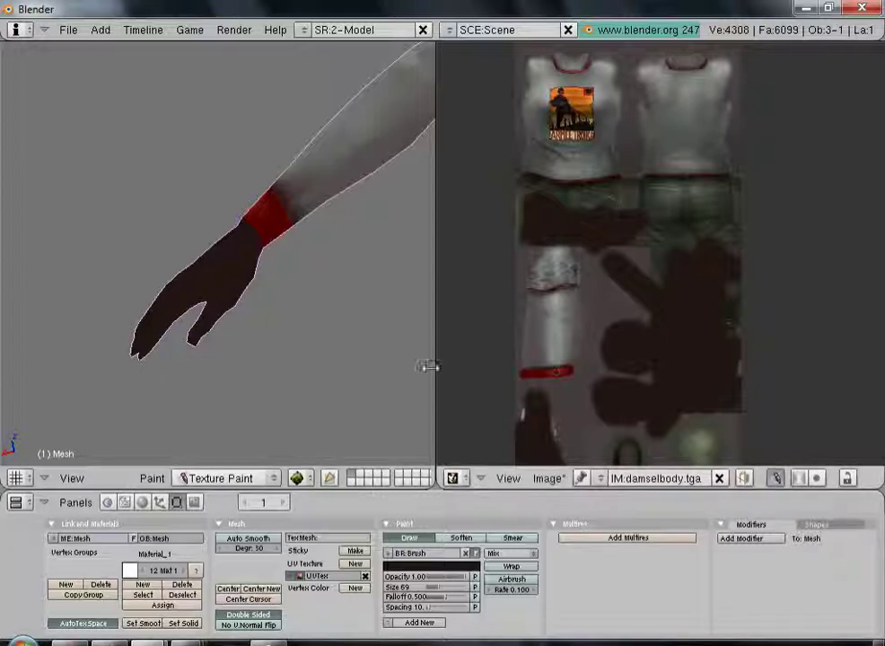
- Paint the dark colour over the remaining green parts of the shorts, front and back, up to the waist
middle_drag(424, 367, 383, 307)
scroll(363, 305, down, 5)
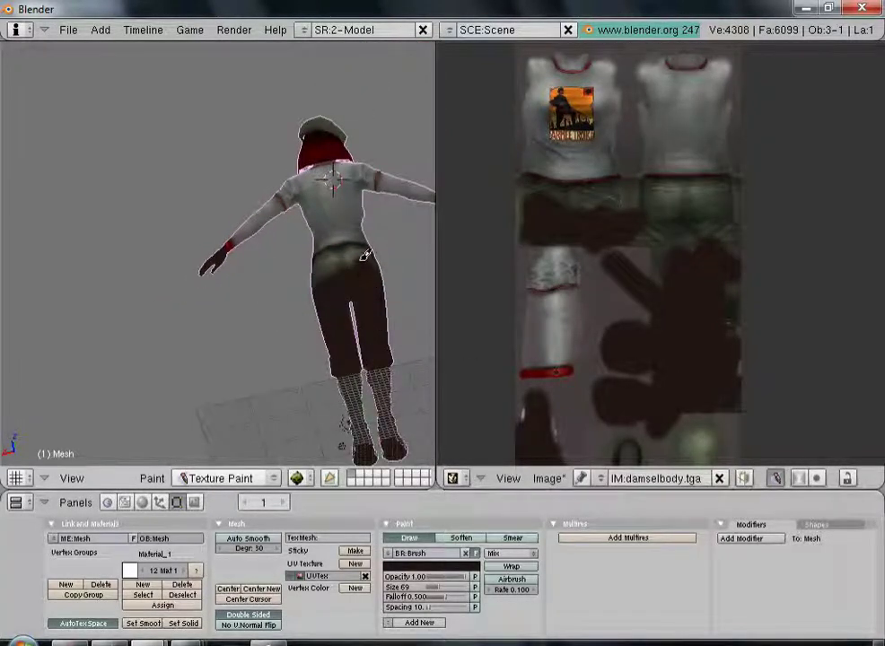
drag(339, 261, 384, 256)
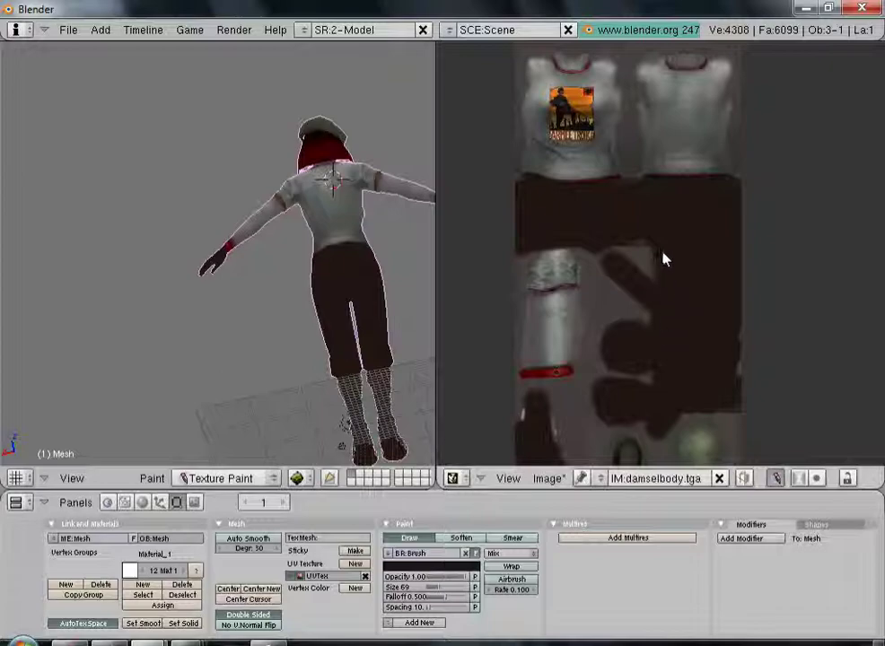
- Paint the dark colour over most of the sleeve and arm area in the texture image
scroll(633, 269, down, 4)
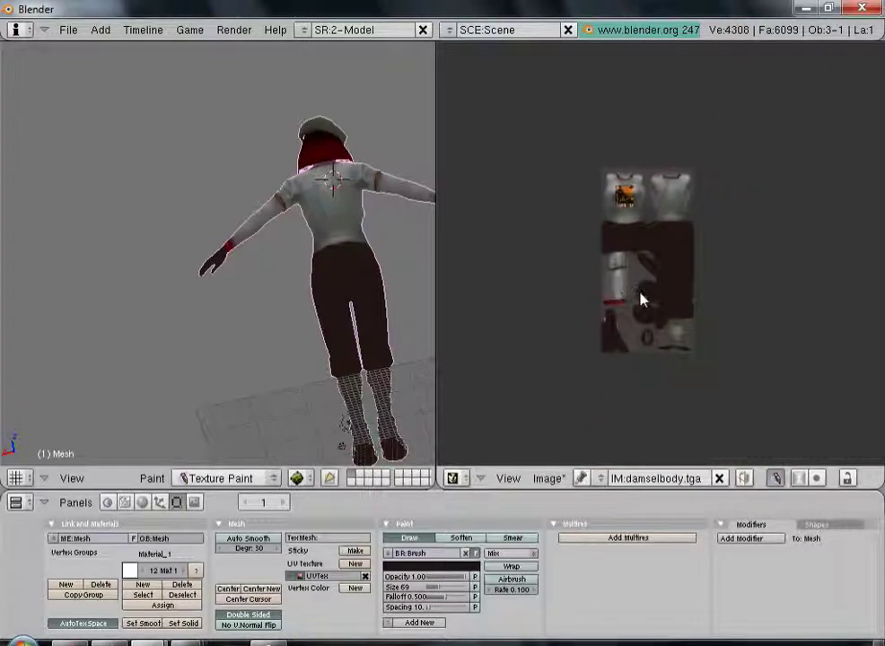
scroll(639, 298, up, 7)
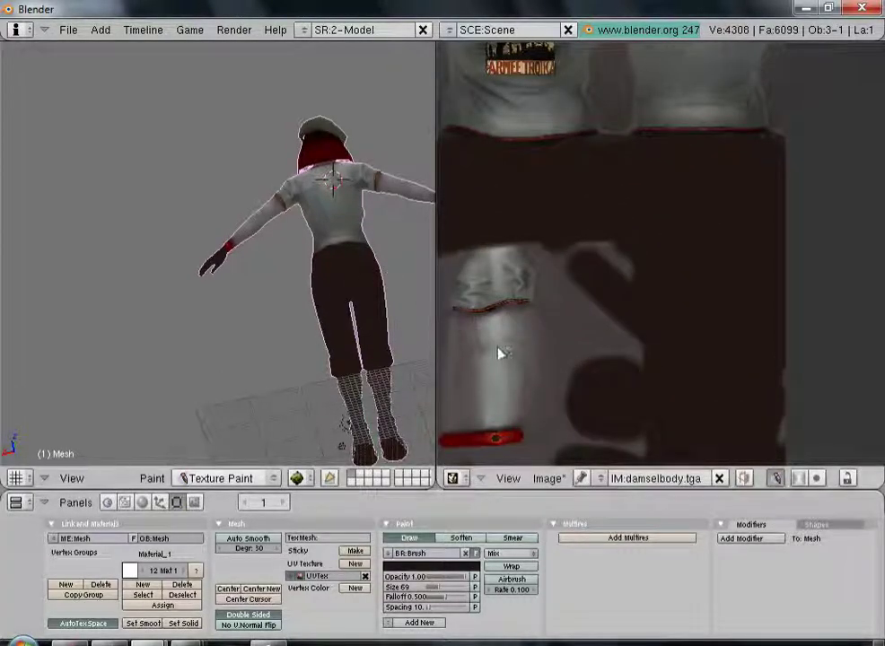
mouse_move(505, 288)
mouse_down()
mouse_move(539, 277)
mouse_move(500, 254)
mouse_move(459, 252)
mouse_up()
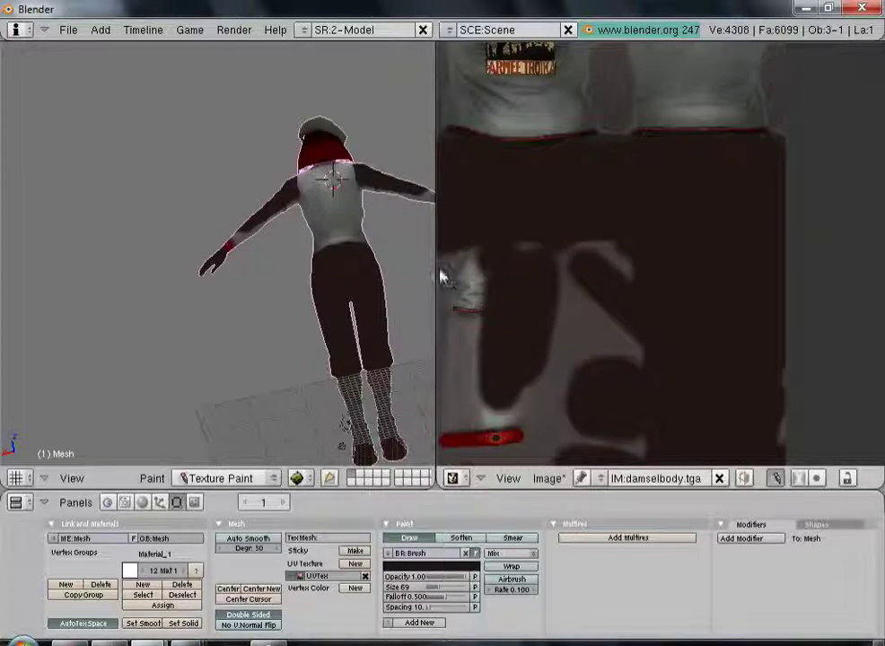
mouse_move(412, 256)
middle_down()
mouse_move(368, 256)
mouse_move(421, 246)
middle_up()
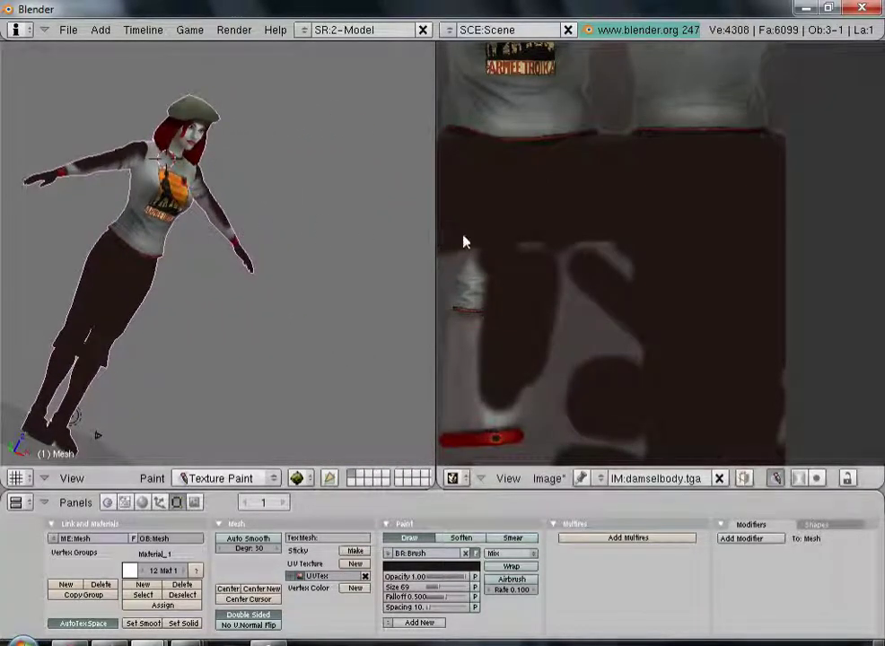
- Paint the dark colour over the shirt's front and back in the texture image, up to just below the collars
scroll(562, 199, down, 3)
middle_drag(611, 193, 615, 229)
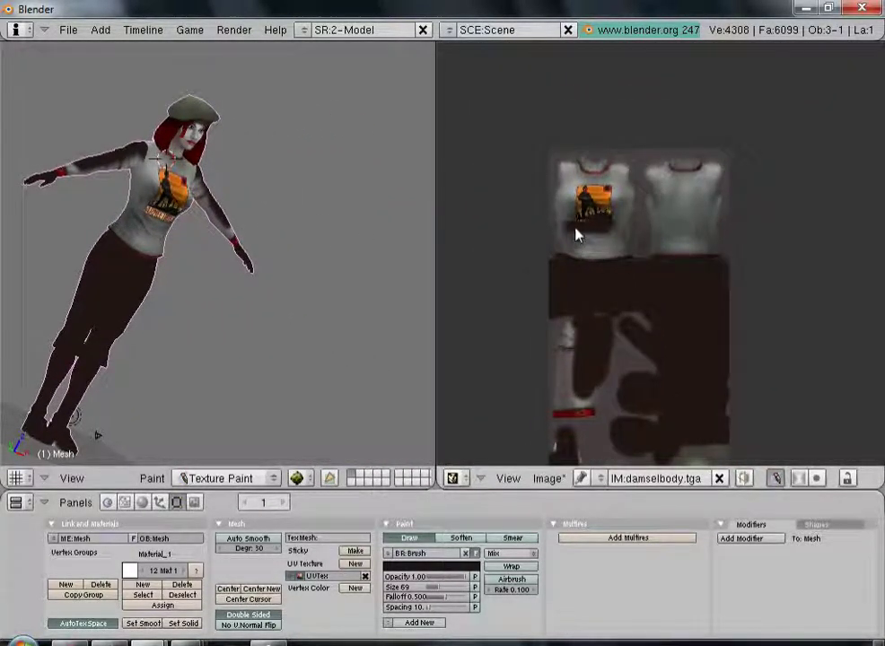
drag(574, 235, 565, 264)
mouse_move(644, 233)
mouse_down()
mouse_move(656, 213)
mouse_move(580, 209)
mouse_move(727, 209)
mouse_up()
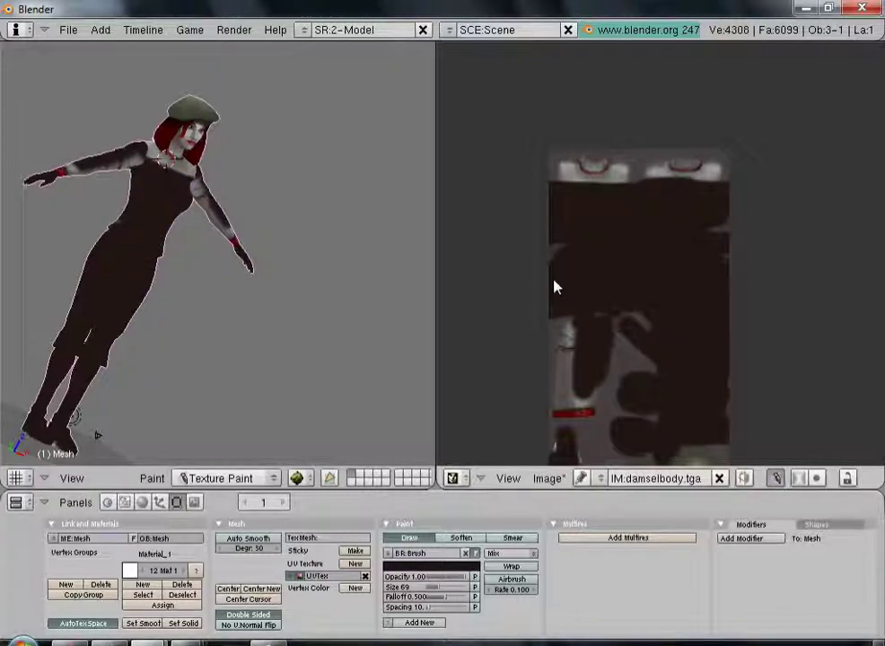
- Paint the dark colour over the remaining light patches on the model's arms, wrists and front shoulders
mouse_move(205, 191)
mouse_down()
mouse_move(236, 230)
mouse_move(256, 239)
mouse_up()
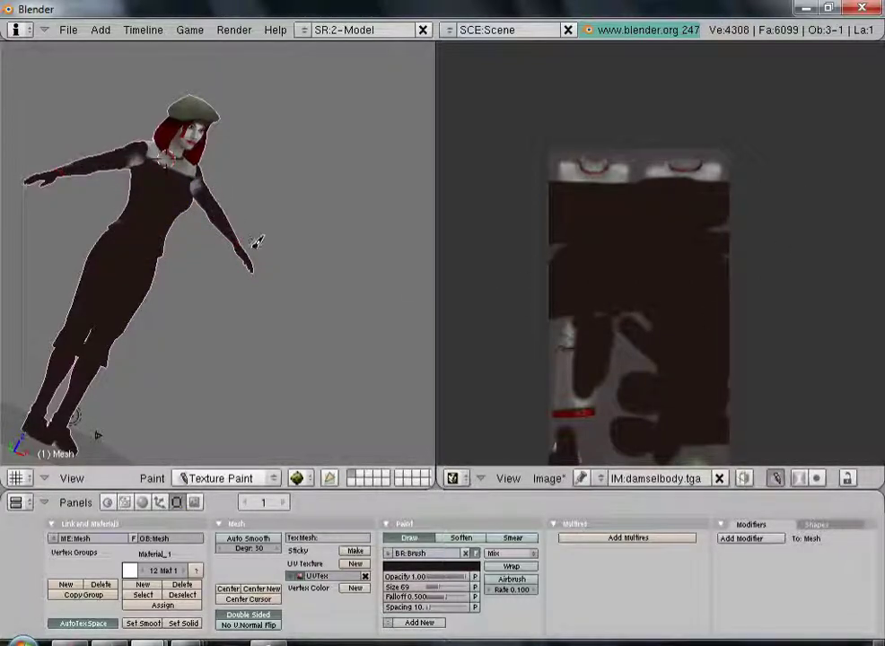
mouse_move(131, 169)
mouse_down()
mouse_move(145, 166)
mouse_move(121, 157)
mouse_up()
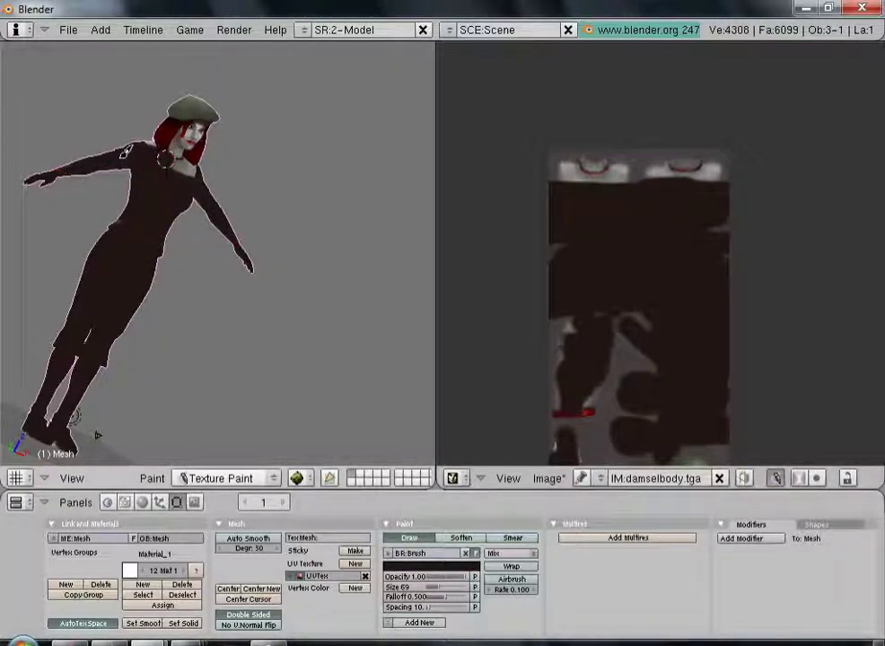
scroll(385, 266, up, 2)
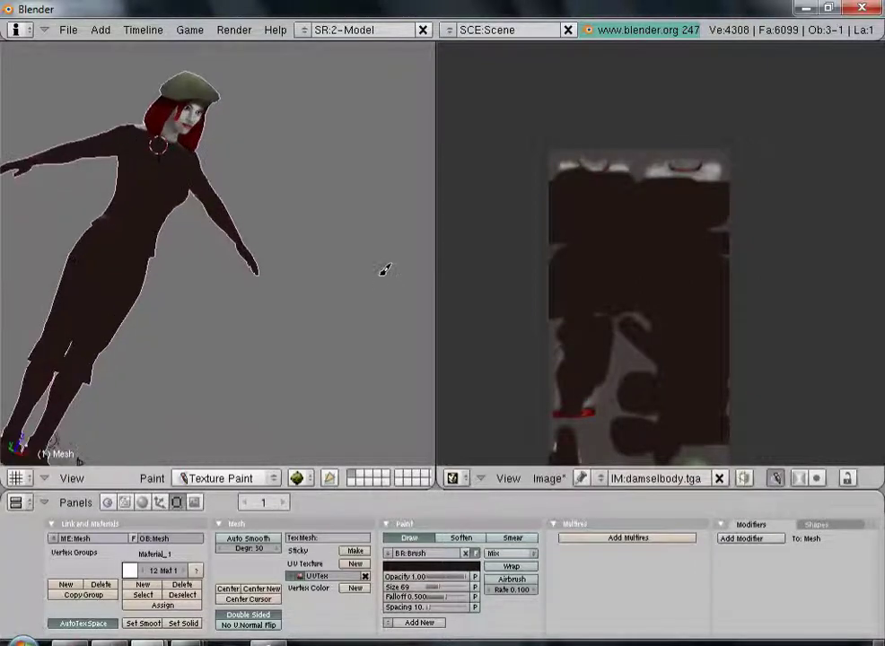
middle_drag(202, 202, 379, 372)
scroll(379, 372, up, 3)
middle_drag(341, 244, 151, 293)
drag(187, 207, 167, 195)
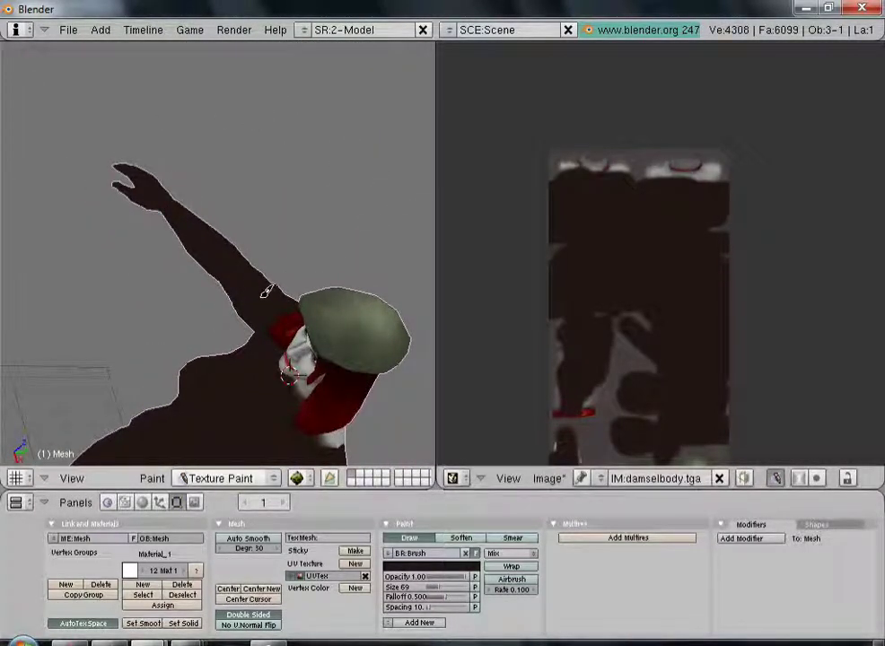
- Paint the dark colour over the side of the shoulder, the backs of the forearms and the upper back
middle_drag(267, 292, 342, 317)
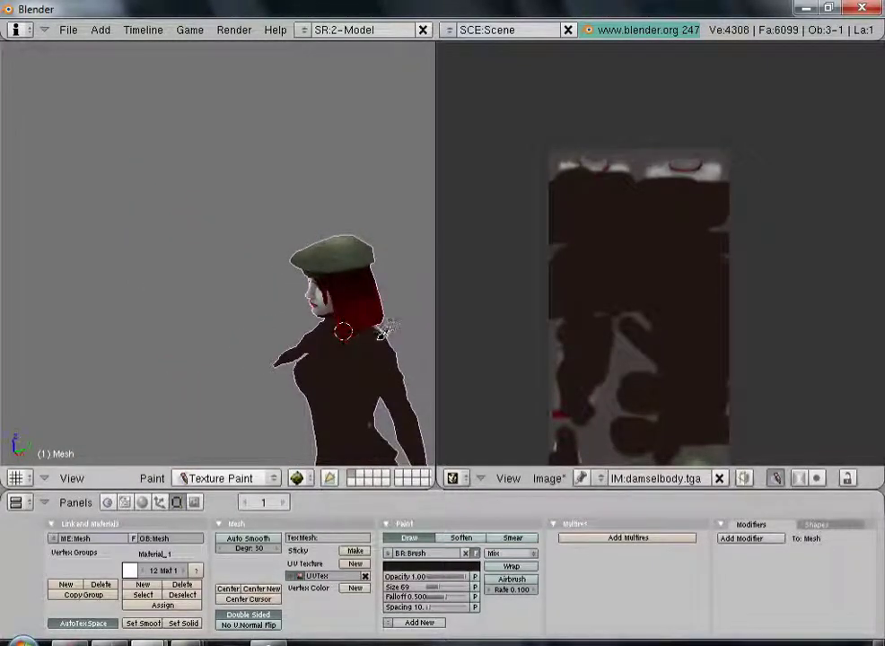
drag(361, 345, 362, 415)
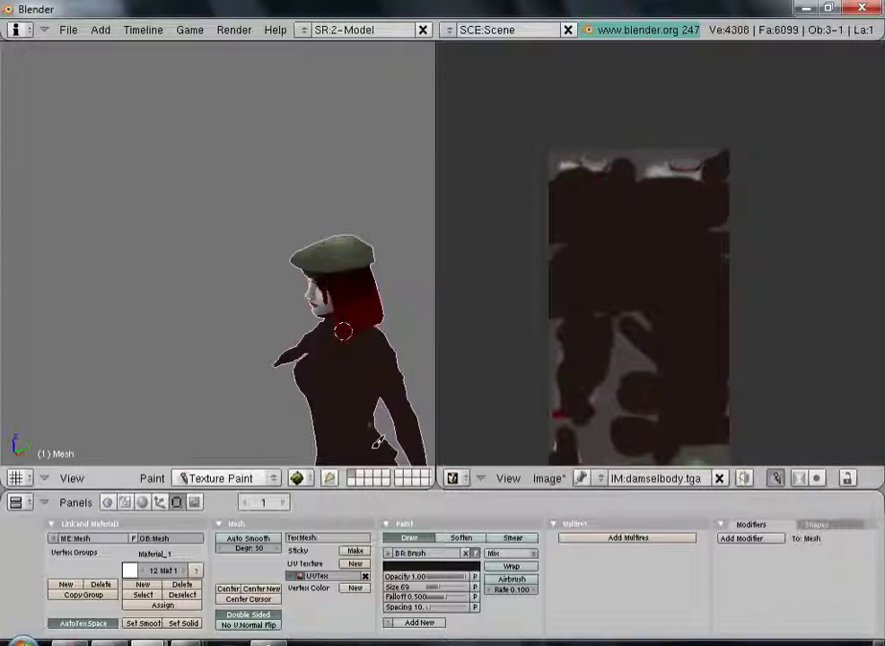
shift+middle_drag(358, 313, 240, 150)
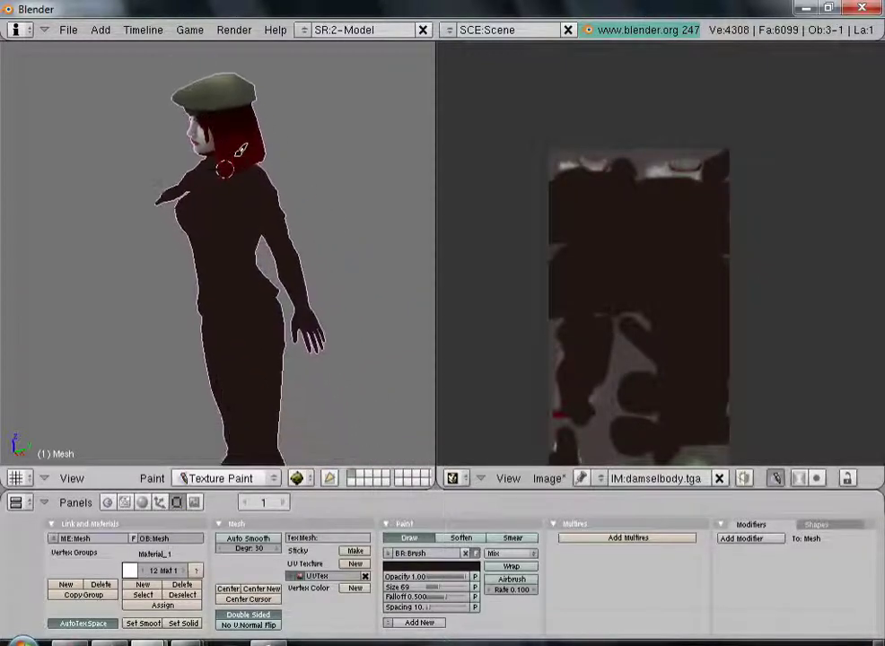
scroll(262, 367, up, 2)
middle_drag(366, 259, 199, 277)
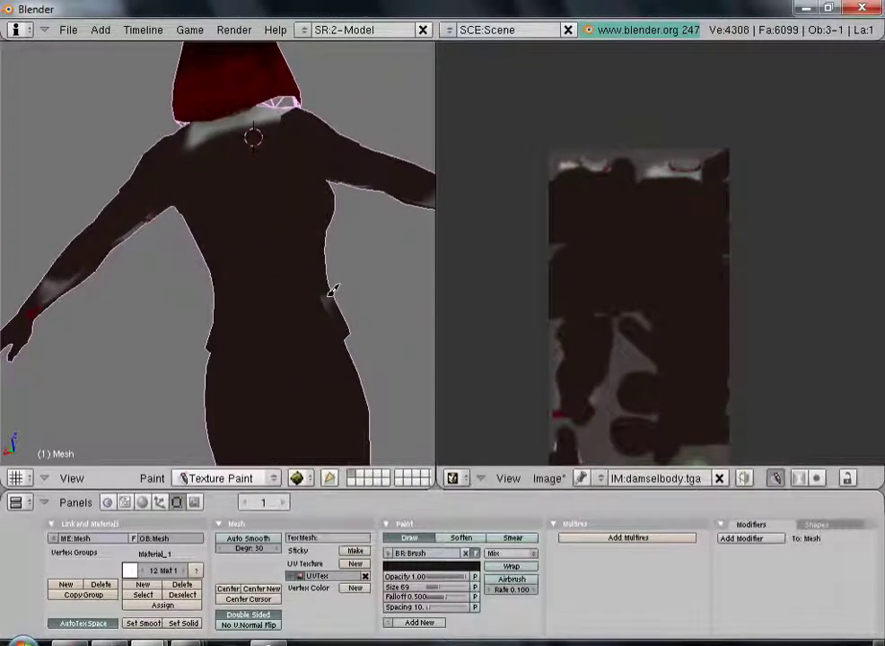
mouse_move(76, 282)
mouse_down()
mouse_move(23, 313)
mouse_move(50, 307)
mouse_move(25, 325)
mouse_up()
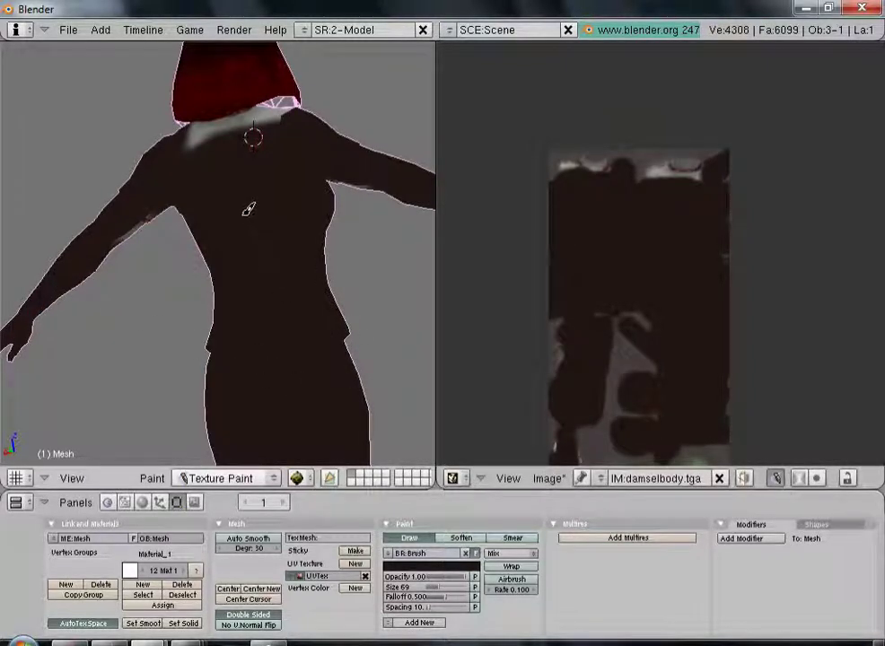
mouse_move(204, 148)
mouse_down()
mouse_move(184, 101)
mouse_move(231, 86)
mouse_move(215, 128)
mouse_up()
- Paint the dark colour over the remaining light areas of the shoulders and around the front neckline
scroll(390, 191, down, 2)
middle_drag(377, 240, 240, 247)
scroll(665, 272, up, 3)
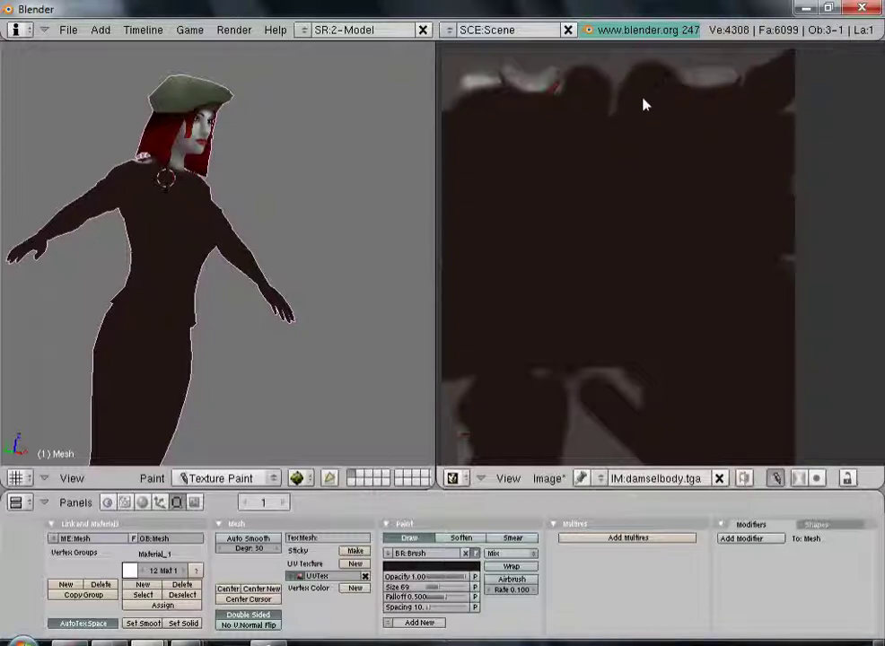
scroll(269, 211, up, 5)
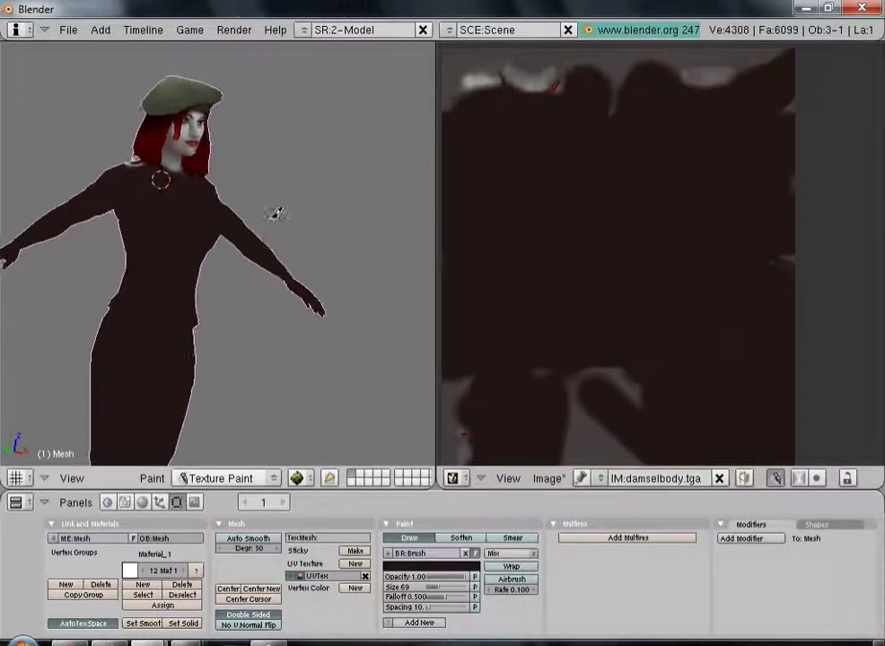
scroll(171, 123, up, 2)
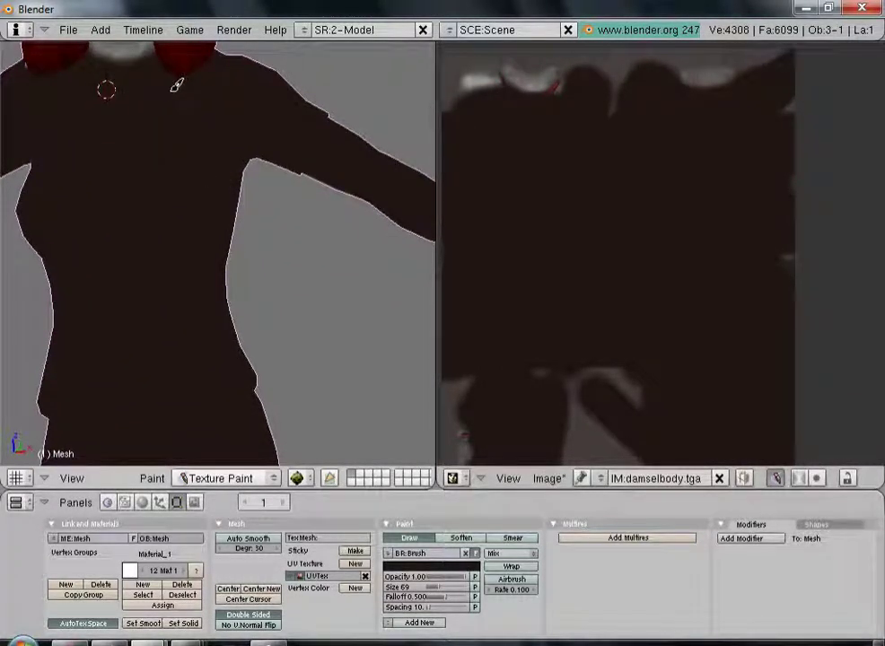
mouse_move(166, 184)
middle_down()
mouse_move(162, 142)
mouse_move(181, 128)
middle_up()
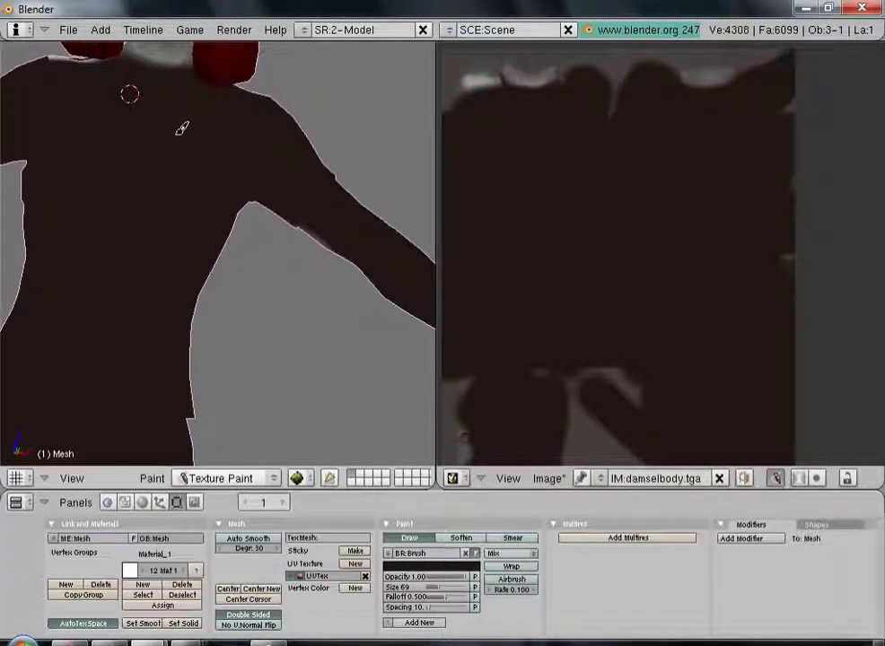
scroll(181, 129, down, 6)
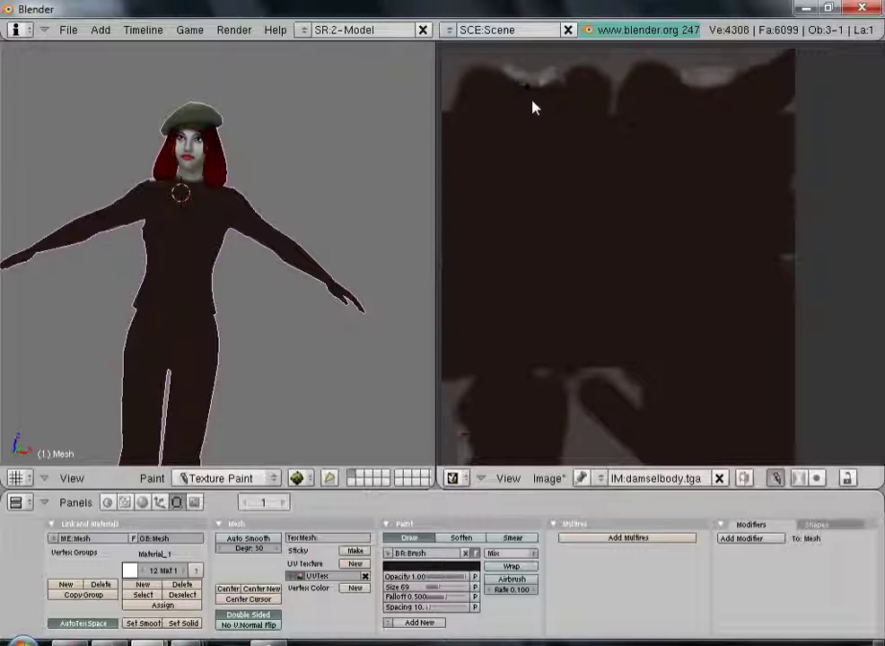
middle_drag(351, 182, 311, 185)
key(KP_1)
scroll(278, 232, up, 5)
middle_drag(166, 233, 165, 228)
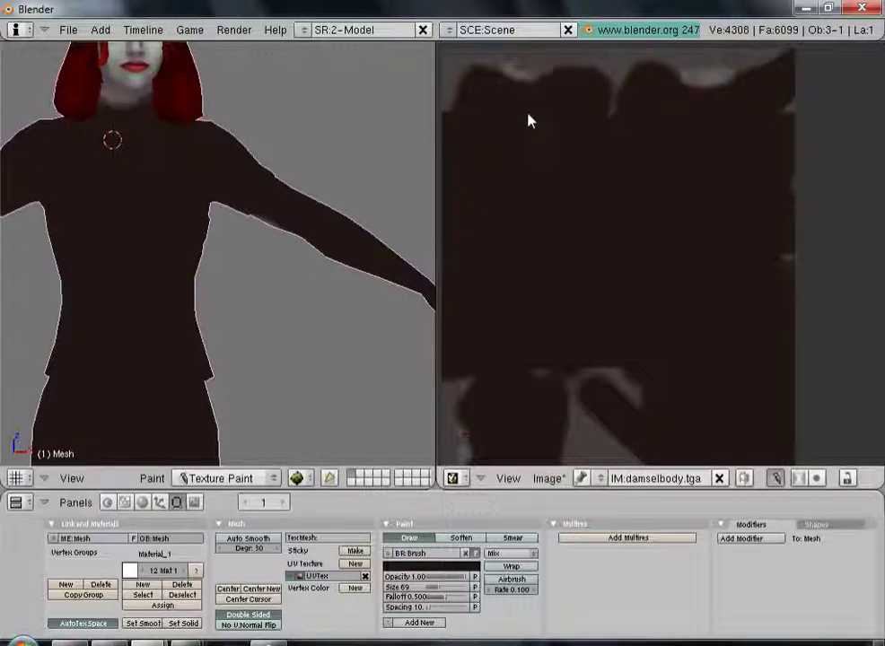
- Switch the brush to a grey colour and paint a rounded neckline at the front collar in the texture image
middle_drag(586, 143, 612, 260)
scroll(612, 283, up, 5)
middle_drag(539, 199, 695, 282)
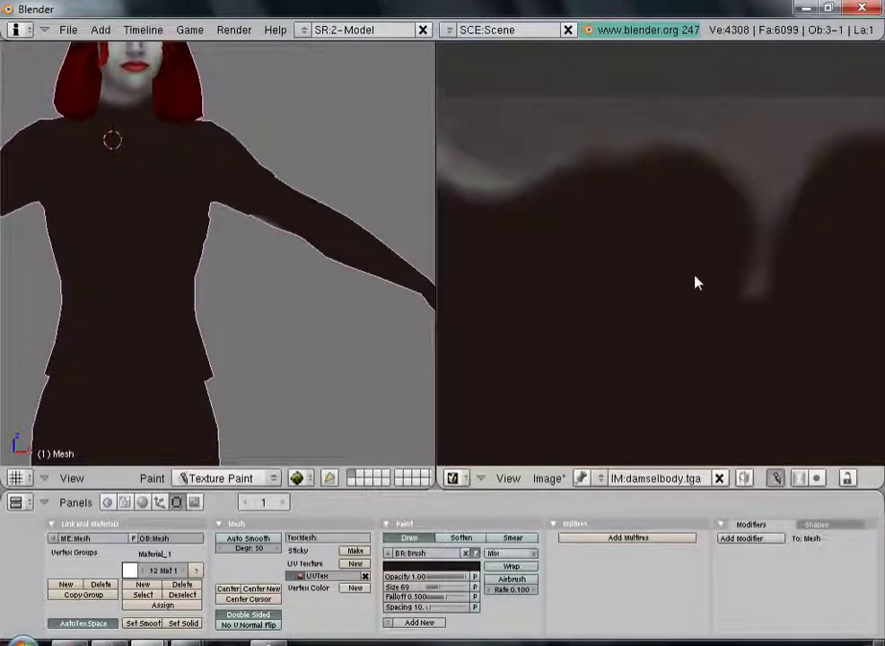
scroll(695, 283, up, 2)
middle_drag(535, 286, 736, 241)
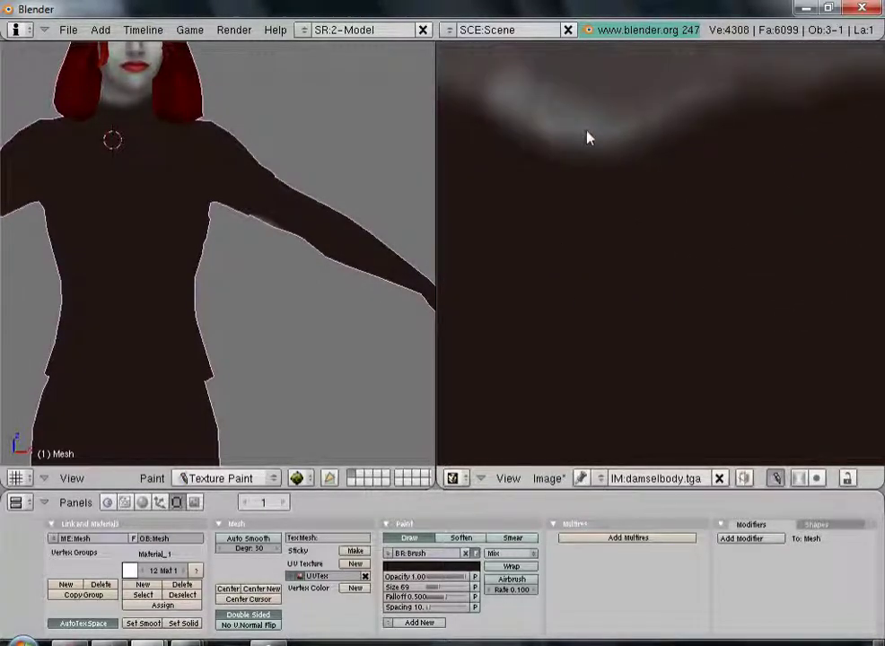
mouse_move(723, 146)
mouse_down()
mouse_move(649, 185)
mouse_move(542, 140)
mouse_up()
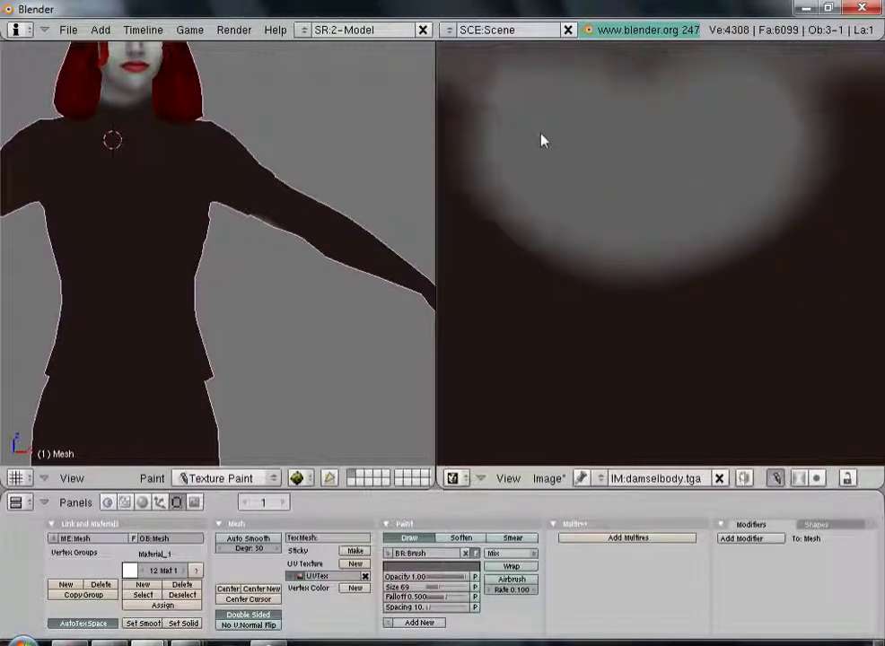
mouse_move(317, 112)
middle_down()
mouse_move(290, 117)
mouse_move(294, 125)
mouse_move(304, 118)
mouse_move(313, 144)
middle_up()
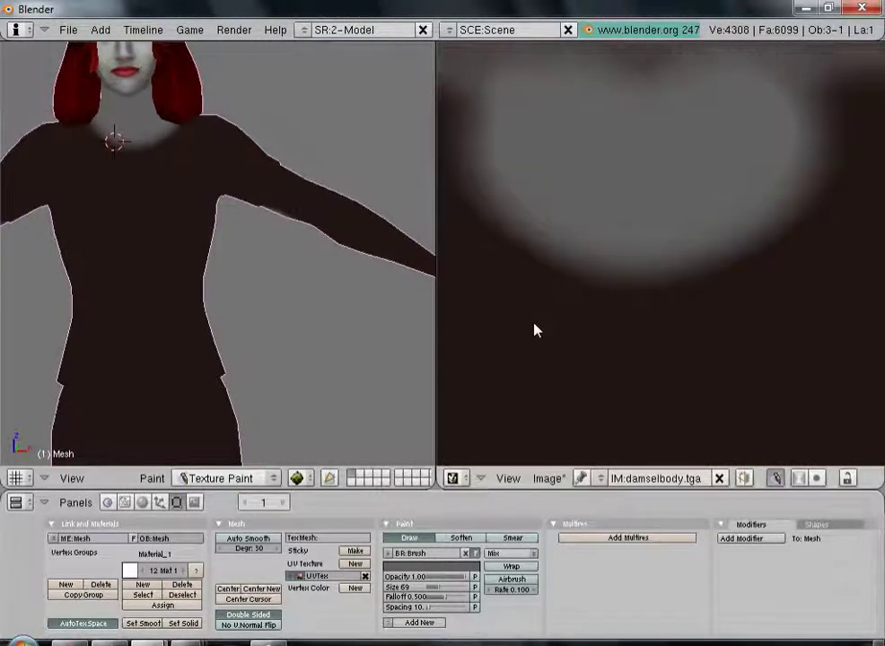
- Undo the stray grey dab beside the neckline and extend the grey neckline into a full oval in the texture image
scroll(539, 330, down, 3)
click(528, 276)
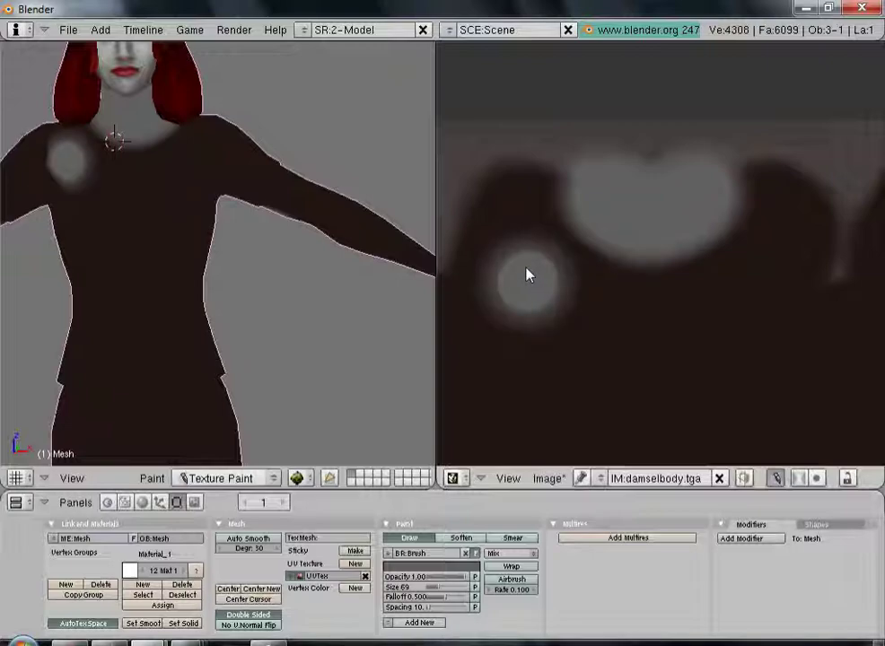
key(ctrl+z)
mouse_move(594, 203)
mouse_down()
mouse_move(635, 219)
mouse_move(671, 179)
mouse_move(602, 190)
mouse_up()
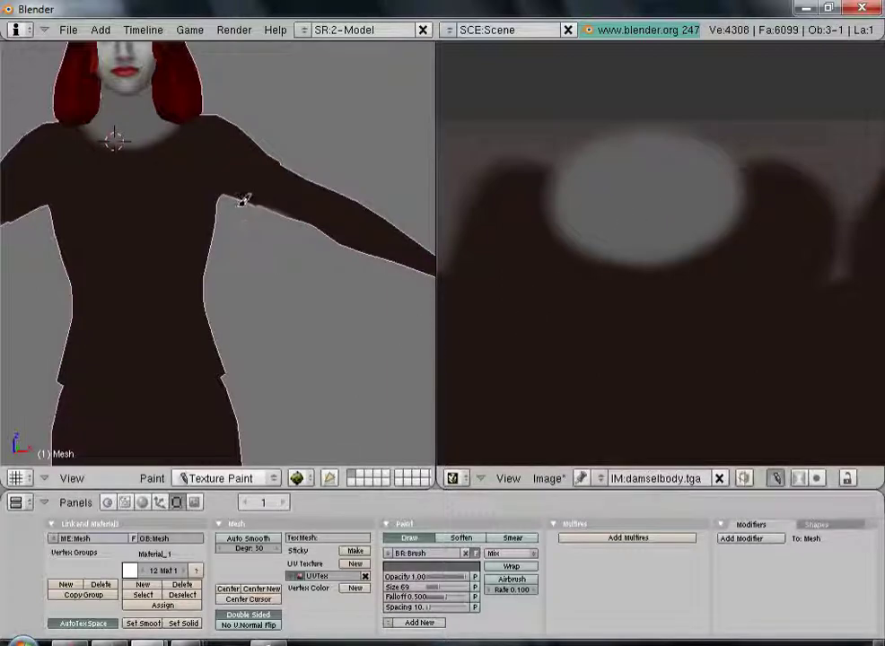
- Examine the new neckline on the front of the model up close and from a distance
middle_drag(240, 203, 246, 212)
scroll(223, 152, up, 2)
shift+middle_drag(223, 152, 348, 339)
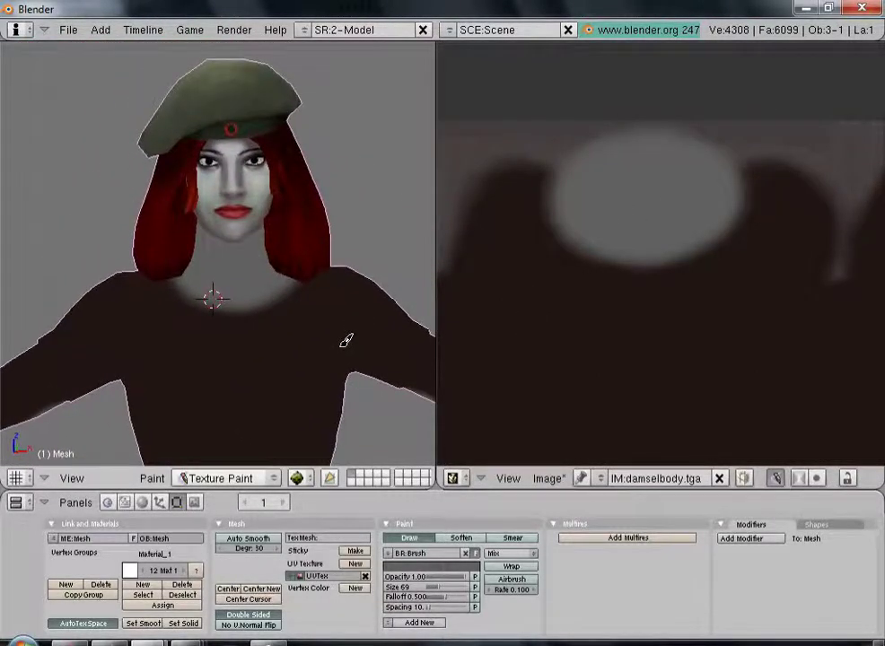
scroll(348, 340, up, 4)
scroll(348, 340, up, 1)
scroll(348, 340, down, 8)
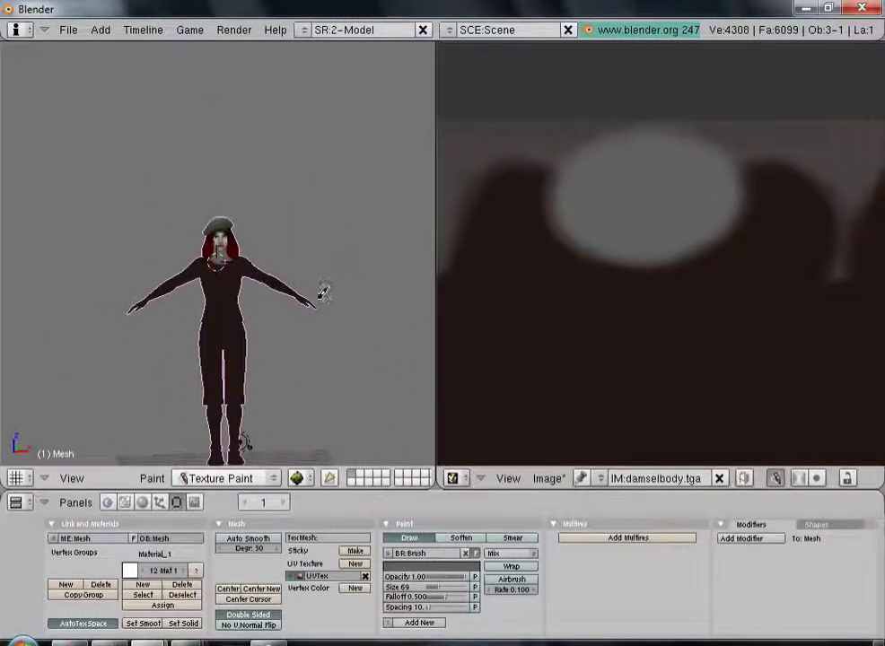
scroll(321, 292, up, 4)
scroll(339, 314, down, 3)
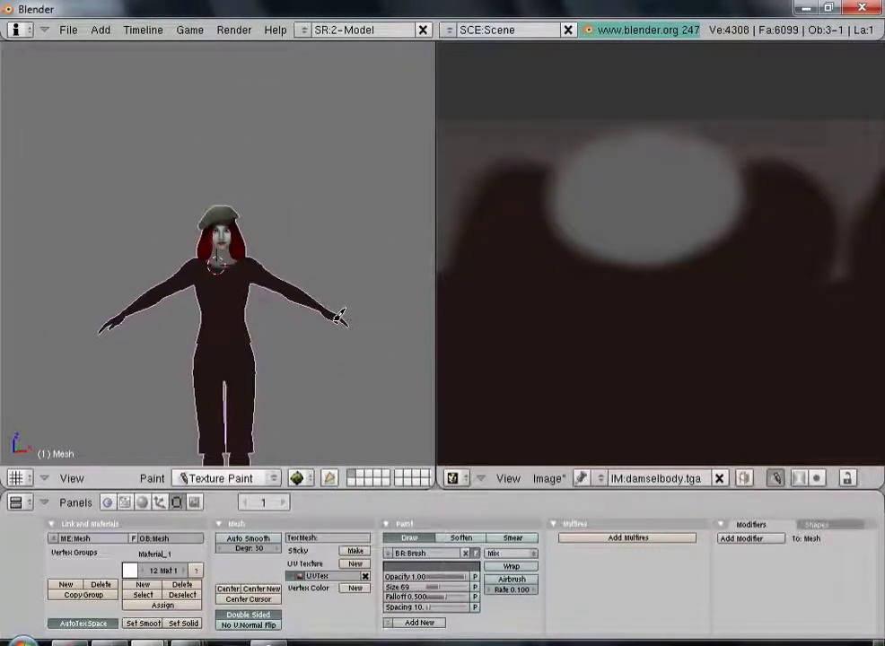
- Reduce the brush size to 25 for painting the trousers
shift+middle_drag(327, 361, 300, 245)
scroll(335, 306, up, 5)
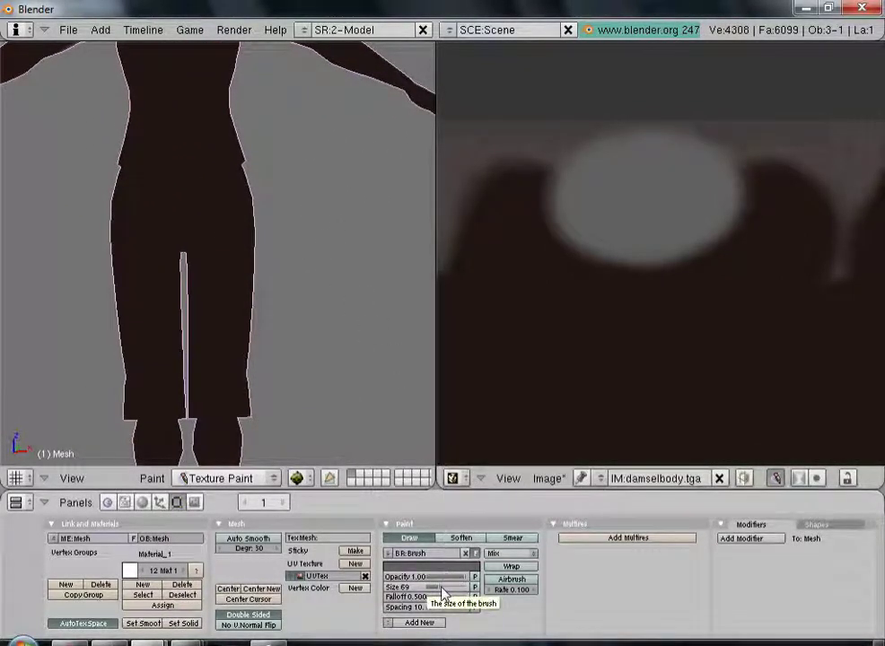
drag(437, 588, 405, 592)
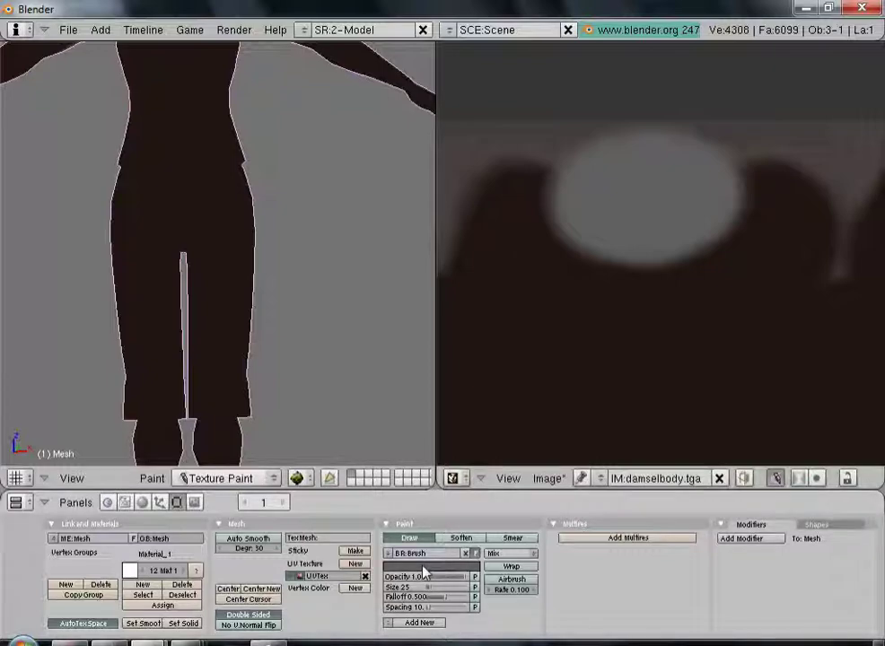
- Try painting the trouser legs with a dark colour sampled around the oval ring at the bottom of the texture image
scroll(592, 377, down, 5)
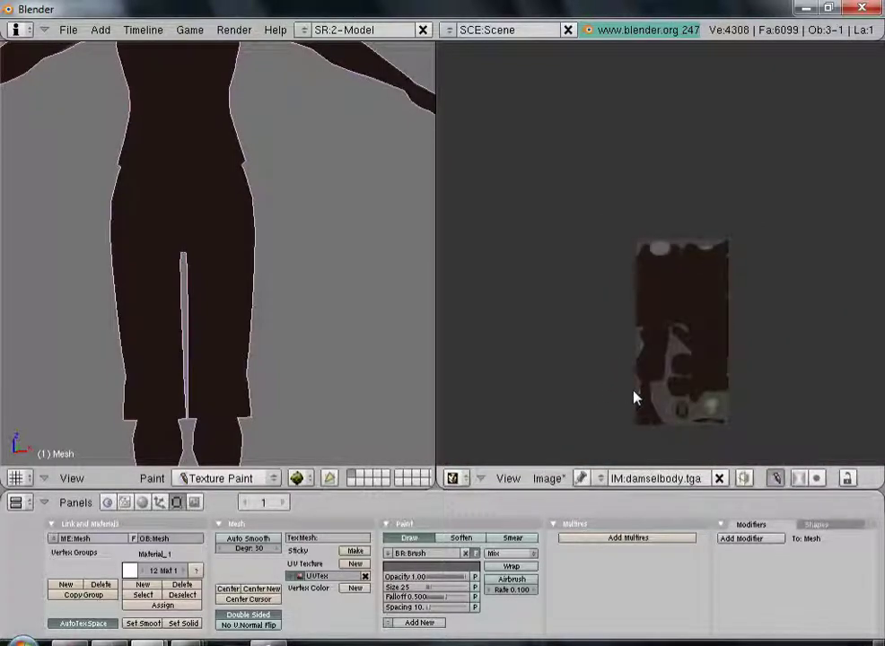
middle_drag(636, 401, 688, 341)
scroll(747, 361, up, 4)
middle_drag(746, 361, 646, 321)
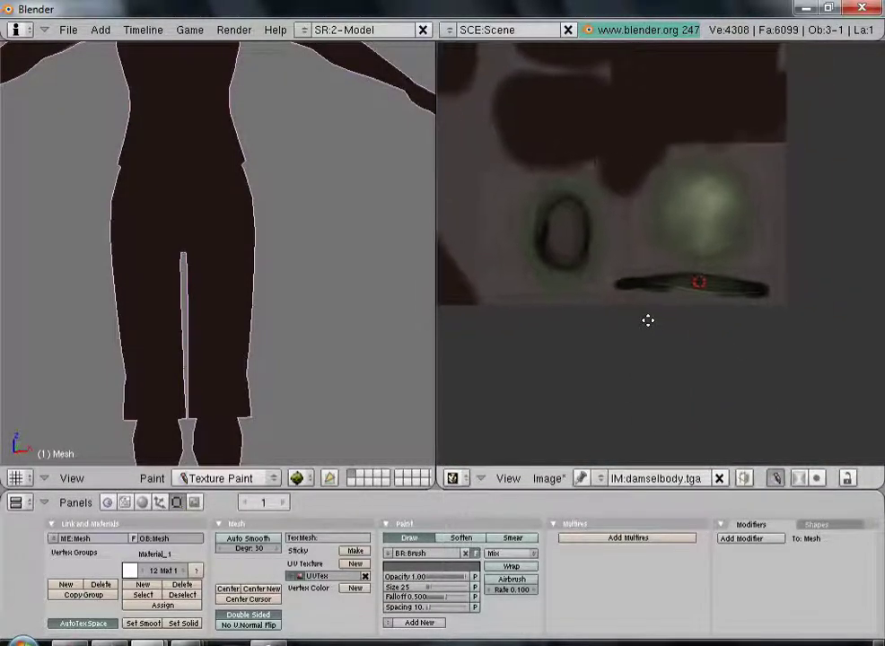
scroll(654, 356, up, 2)
middle_drag(580, 377, 698, 390)
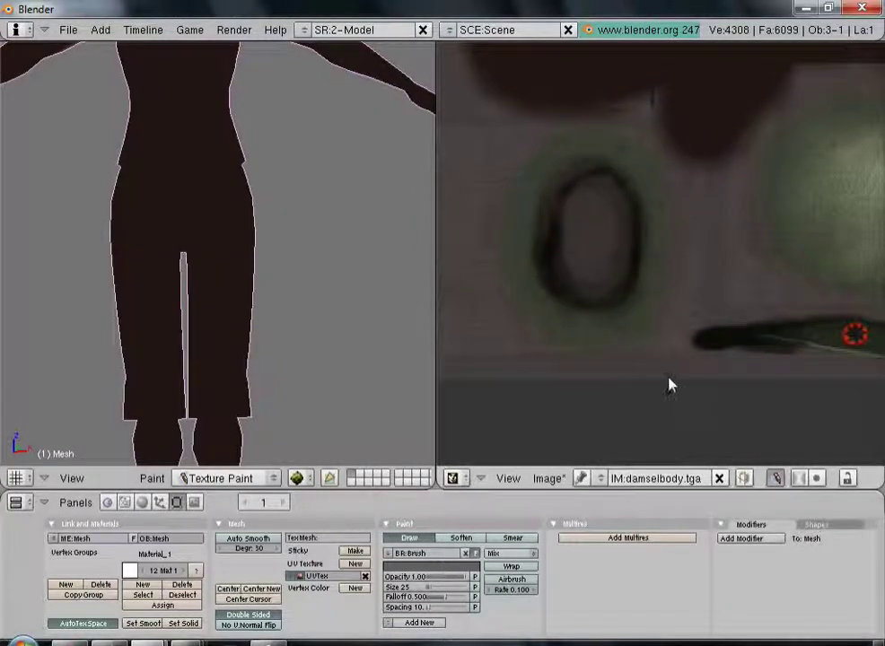
scroll(673, 390, up, 3)
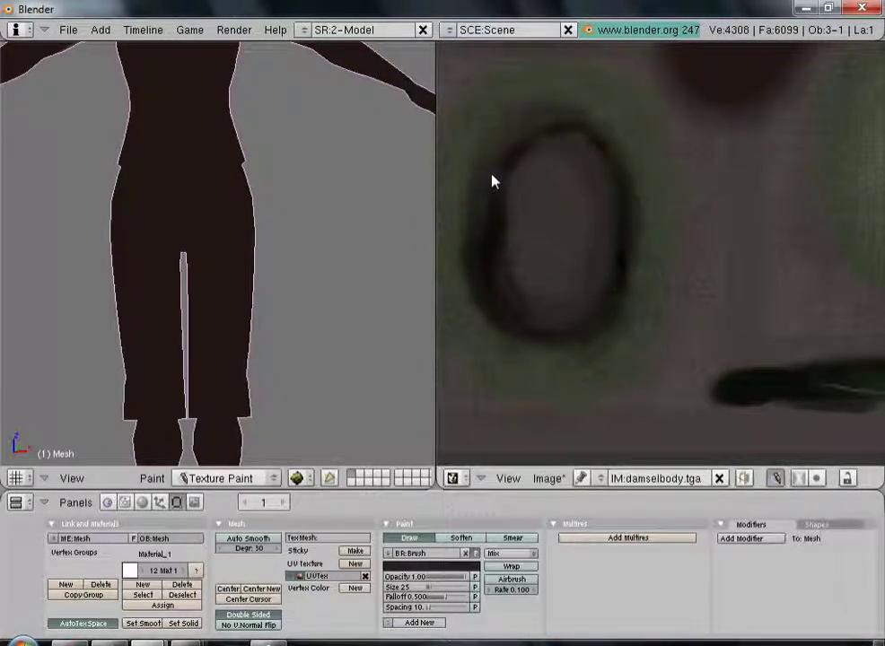
mouse_move(205, 263)
mouse_down()
mouse_move(214, 322)
mouse_move(225, 253)
mouse_move(245, 238)
mouse_move(243, 395)
mouse_move(209, 396)
mouse_up()
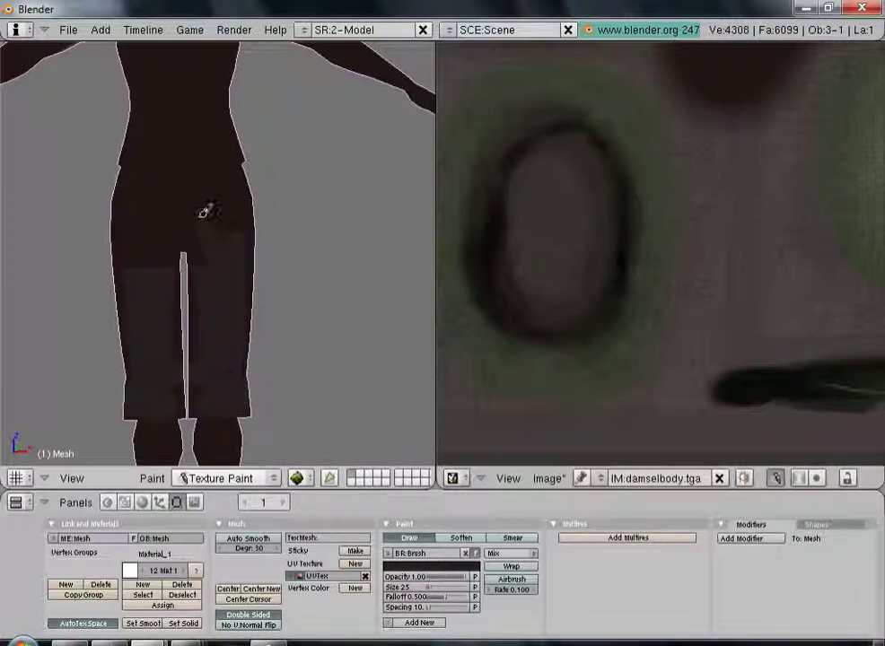
mouse_move(247, 240)
mouse_down()
mouse_move(217, 192)
mouse_move(138, 263)
mouse_move(202, 235)
mouse_up()
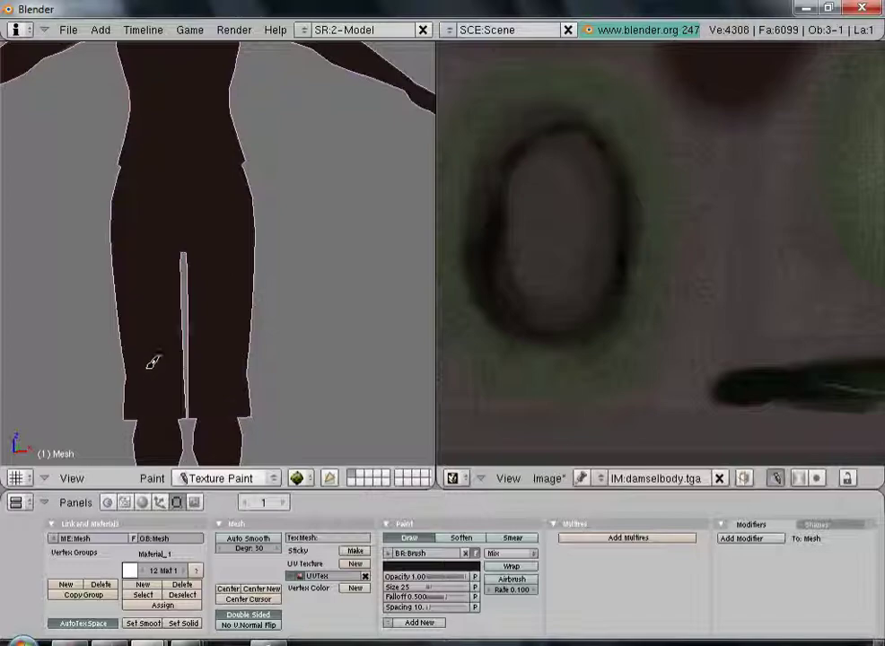
- Switch the brush to a grey-brown sampled from the texture image and paint it over the lower front of the shirt
scroll(223, 305, down, 2)
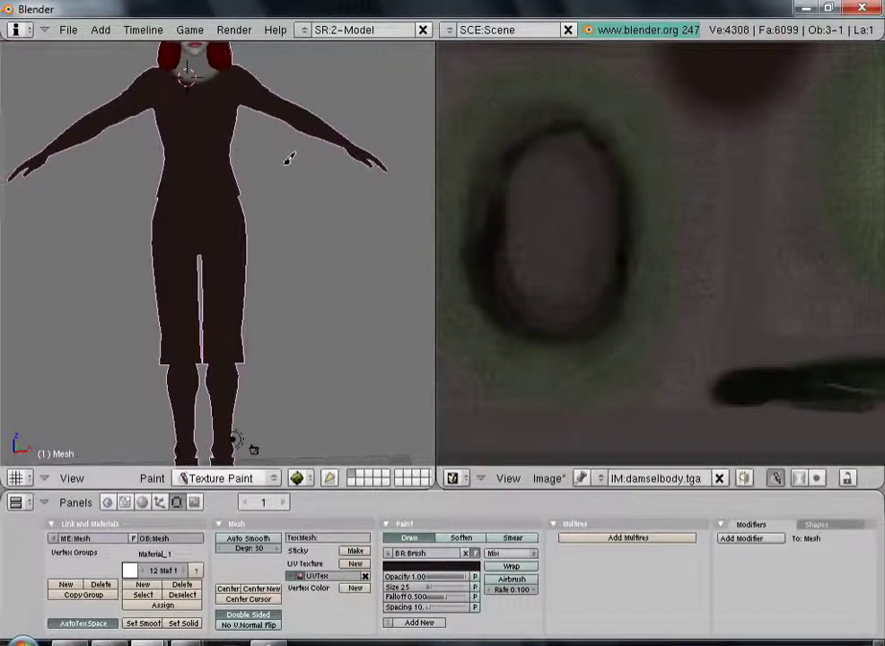
shift+middle_drag(284, 156, 336, 293)
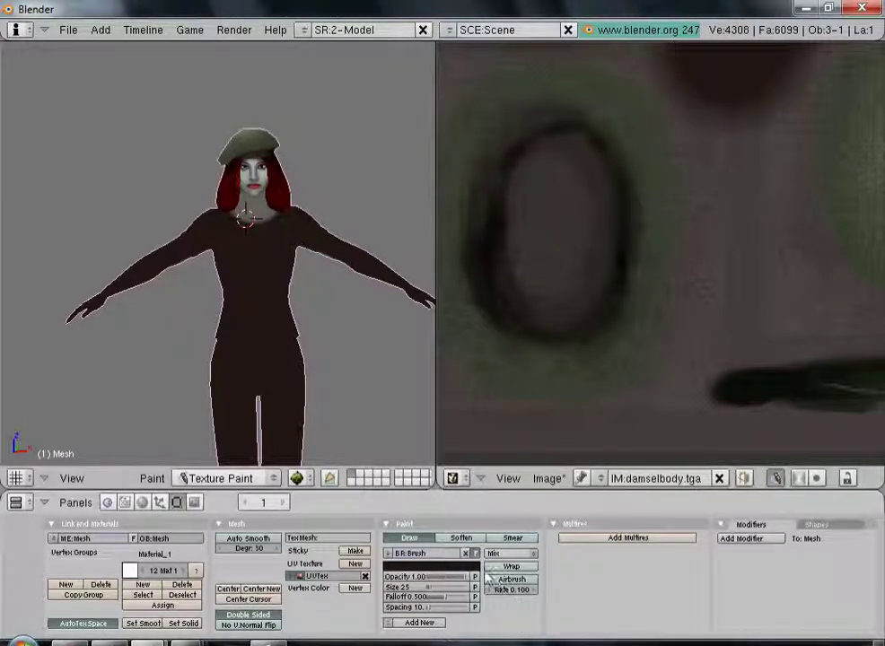
click(407, 566)
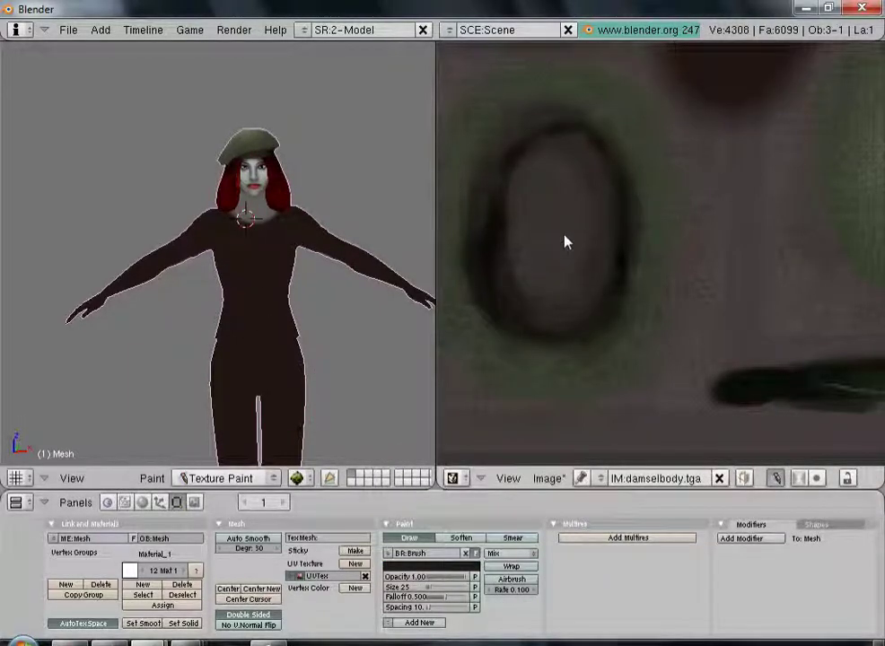
drag(277, 275, 254, 312)
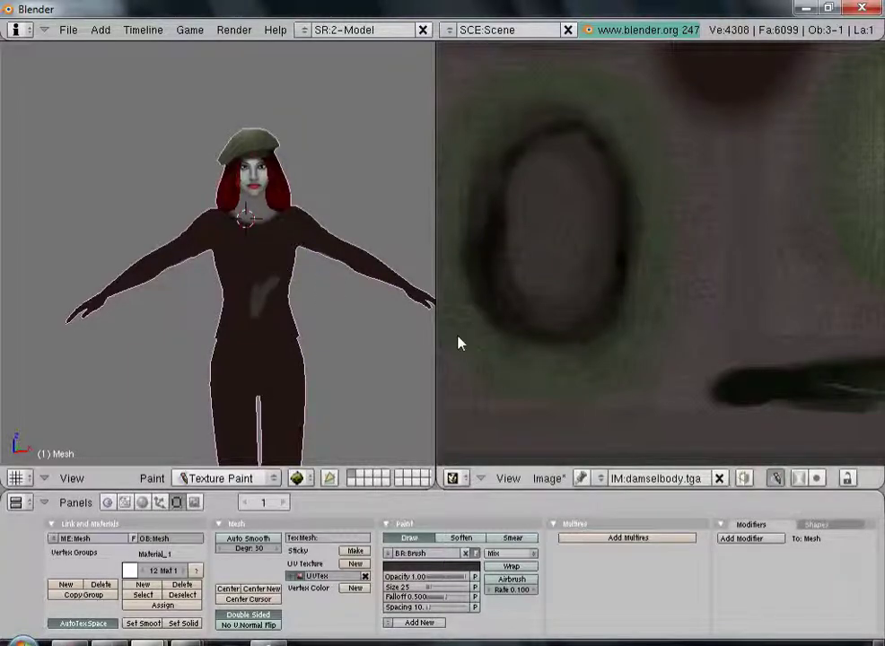
scroll(534, 138, down, 3)
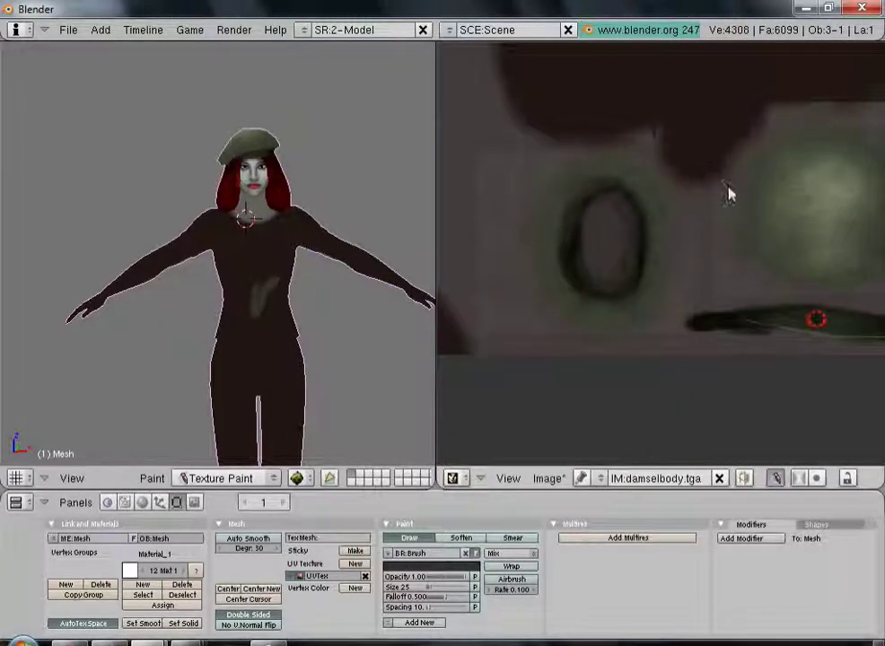
drag(269, 333, 237, 302)
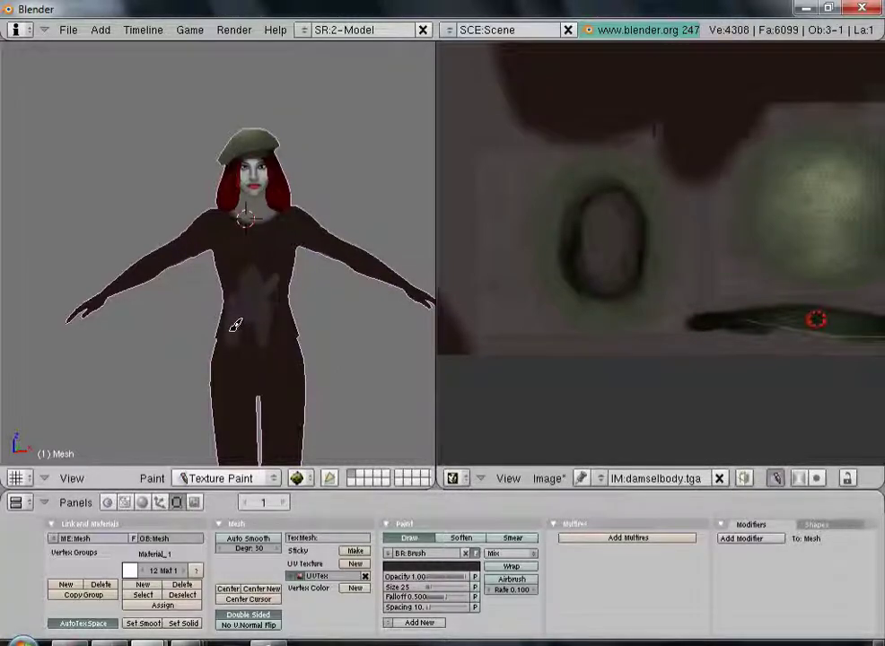
scroll(323, 272, up, 4)
drag(325, 271, 392, 420)
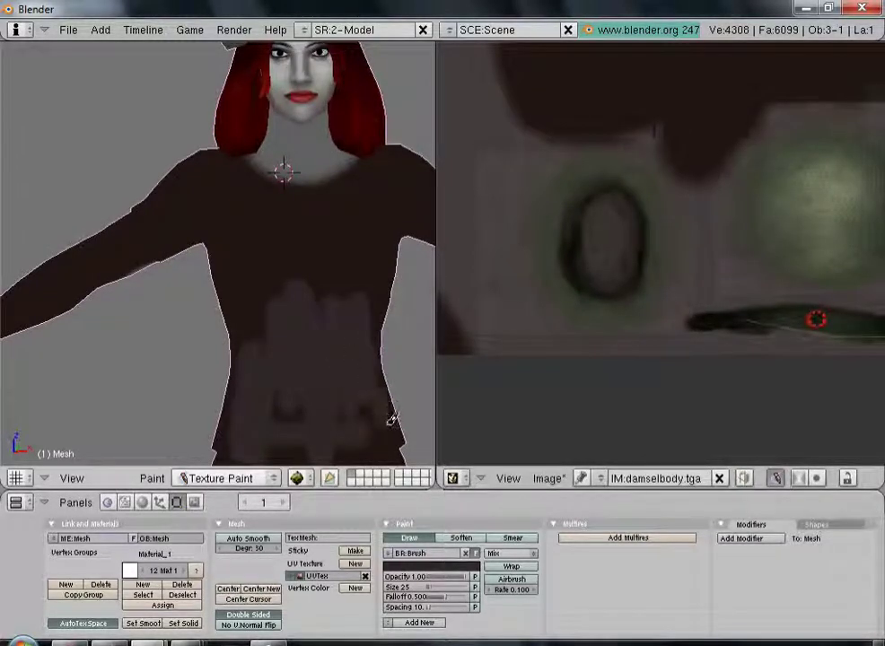
- Paint the grey-brown over the sleeves, the front of the shoulder and the adjoining side of the chest
mouse_move(256, 293)
mouse_down()
mouse_move(122, 220)
mouse_move(211, 238)
mouse_move(184, 241)
mouse_move(134, 286)
mouse_up()
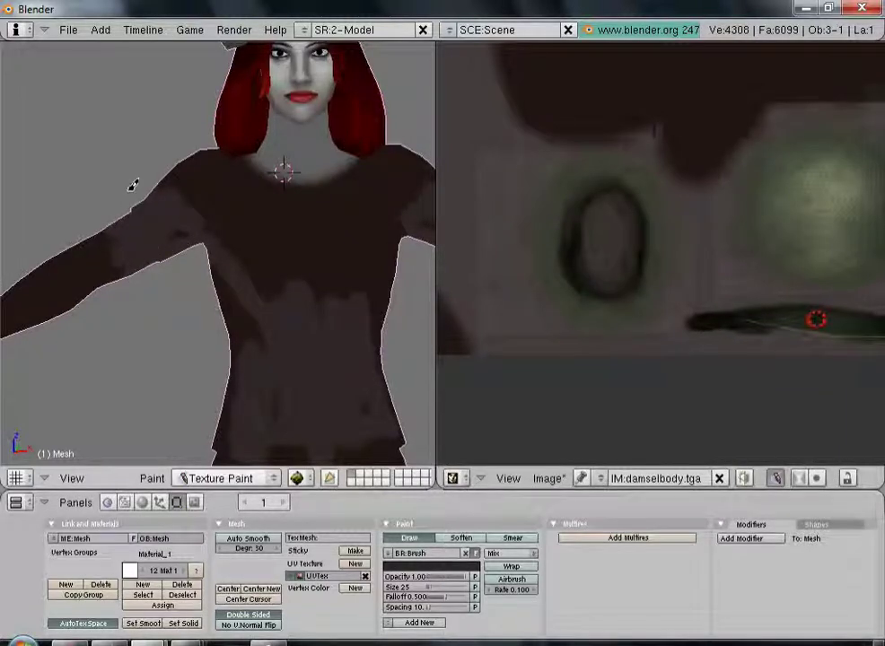
mouse_move(143, 243)
mouse_down()
mouse_move(108, 262)
mouse_move(115, 237)
mouse_move(99, 297)
mouse_move(12, 316)
mouse_move(105, 282)
mouse_up()
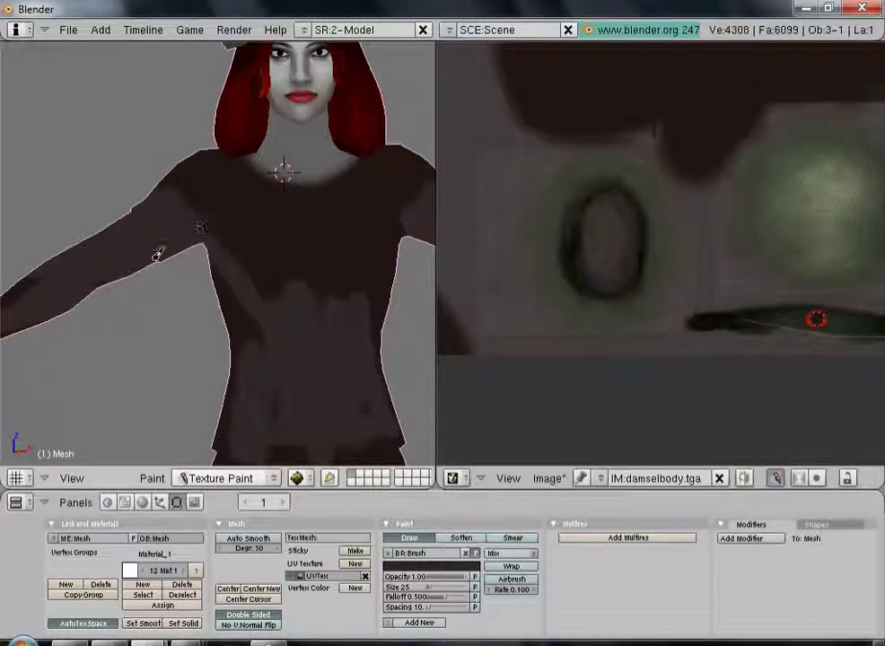
mouse_move(172, 179)
mouse_down()
mouse_move(227, 150)
mouse_move(303, 248)
mouse_move(194, 195)
mouse_move(219, 191)
mouse_move(246, 255)
mouse_up()
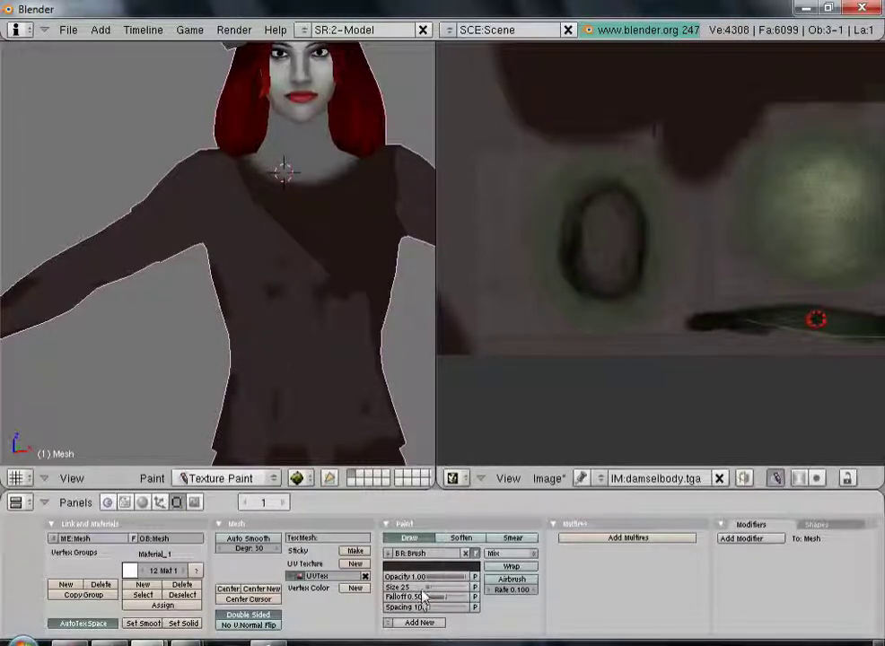
- Set the brush size to 69 and paint the grey-brown over the rest of the chest up to the neckline
drag(431, 592, 448, 588)
mouse_move(260, 175)
mouse_down()
mouse_move(286, 239)
mouse_move(304, 249)
mouse_up()
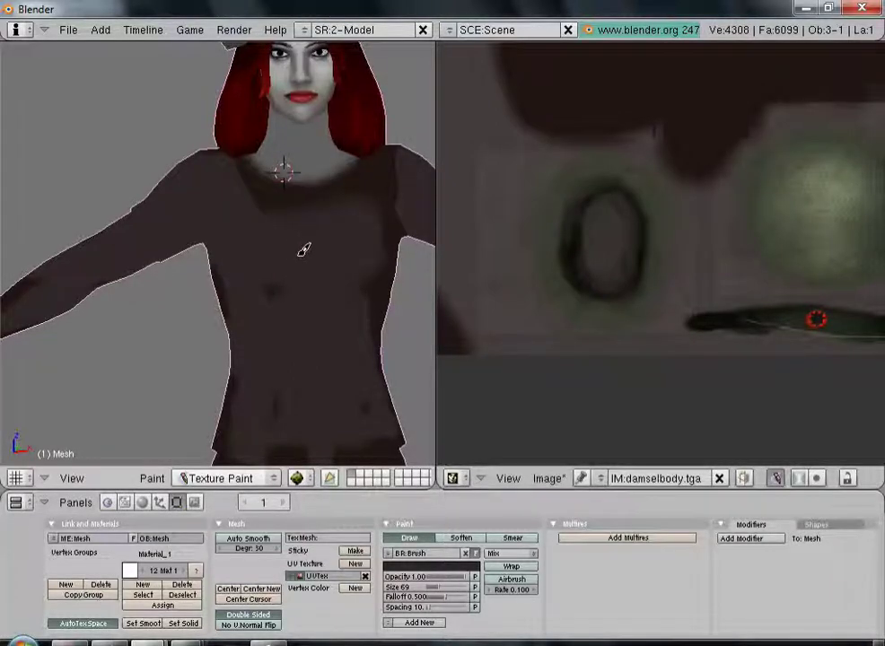
drag(277, 289, 300, 282)
drag(224, 244, 226, 343)
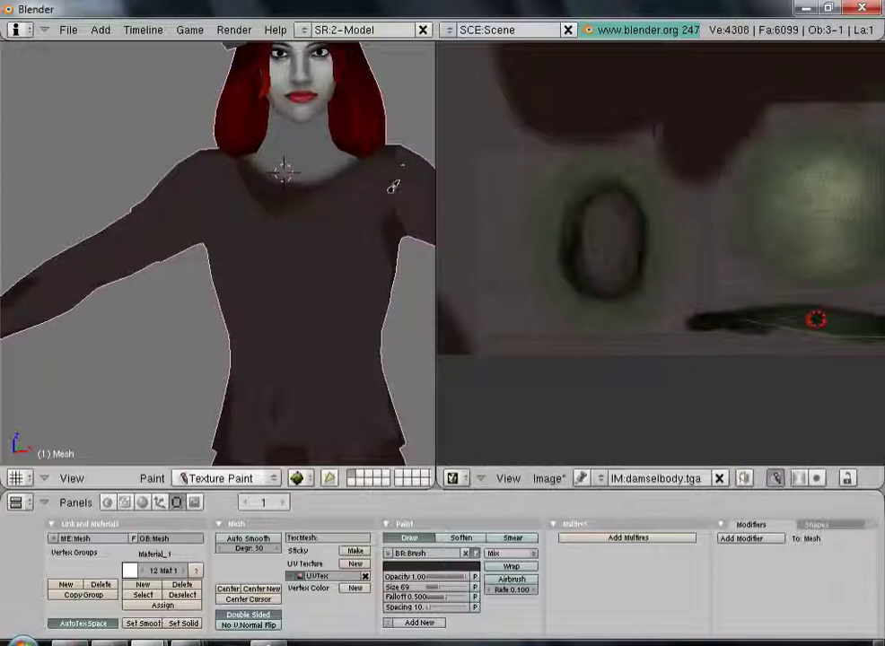
mouse_move(350, 220)
mouse_down()
mouse_move(265, 182)
mouse_move(230, 196)
mouse_move(357, 190)
mouse_up()
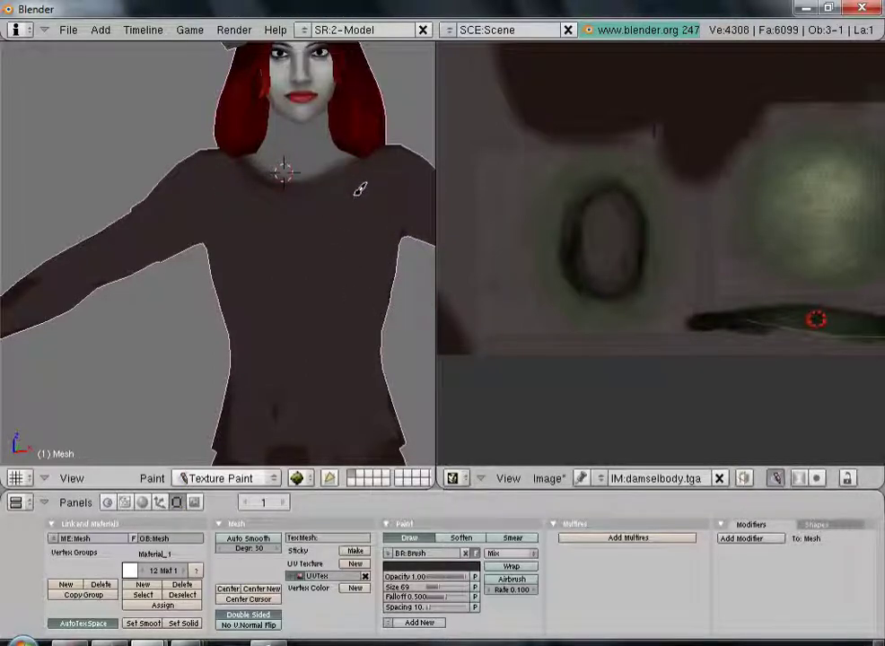
drag(386, 172, 308, 206)
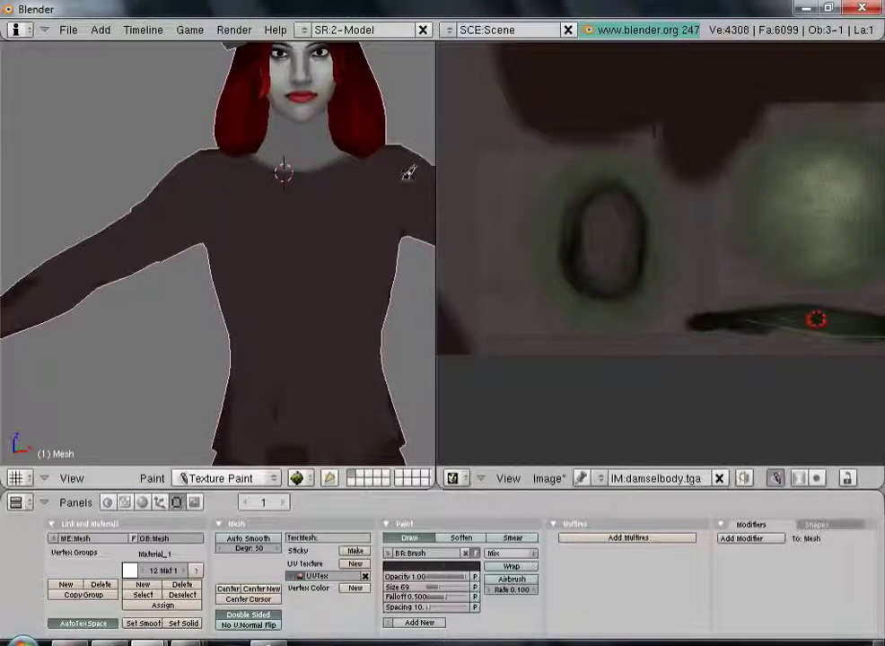
- Paint the grey-brown along the shirt's front hem and over the back of the torso
scroll(306, 372, down, 4)
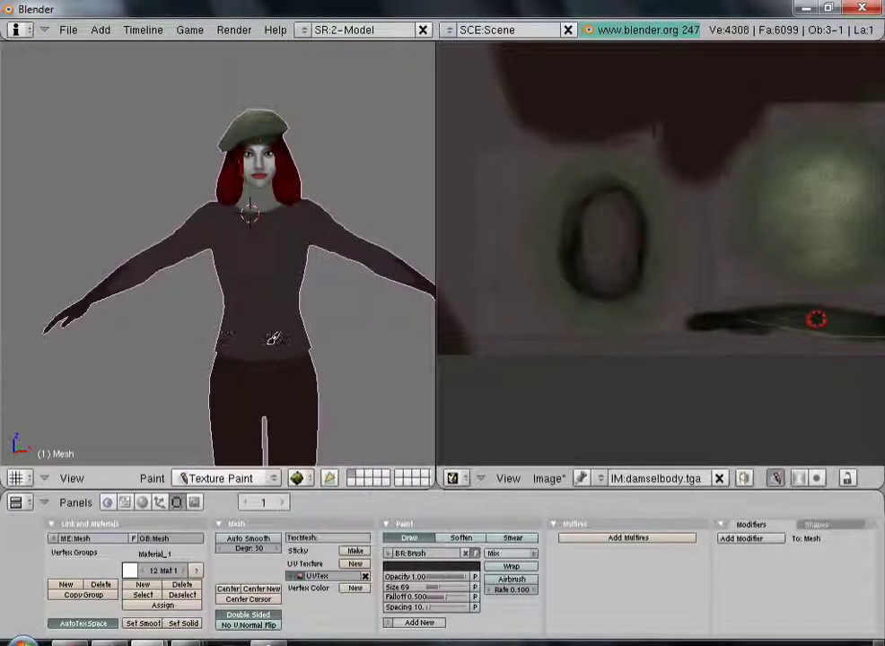
mouse_move(231, 323)
middle_down()
mouse_move(230, 299)
mouse_move(140, 289)
middle_up()
mouse_move(188, 278)
mouse_down()
mouse_move(174, 235)
mouse_move(102, 274)
mouse_move(96, 293)
mouse_move(47, 312)
mouse_move(151, 281)
mouse_move(152, 341)
mouse_move(181, 336)
mouse_move(172, 332)
mouse_move(267, 332)
mouse_move(188, 307)
mouse_move(205, 318)
mouse_move(241, 231)
mouse_move(155, 251)
mouse_up()
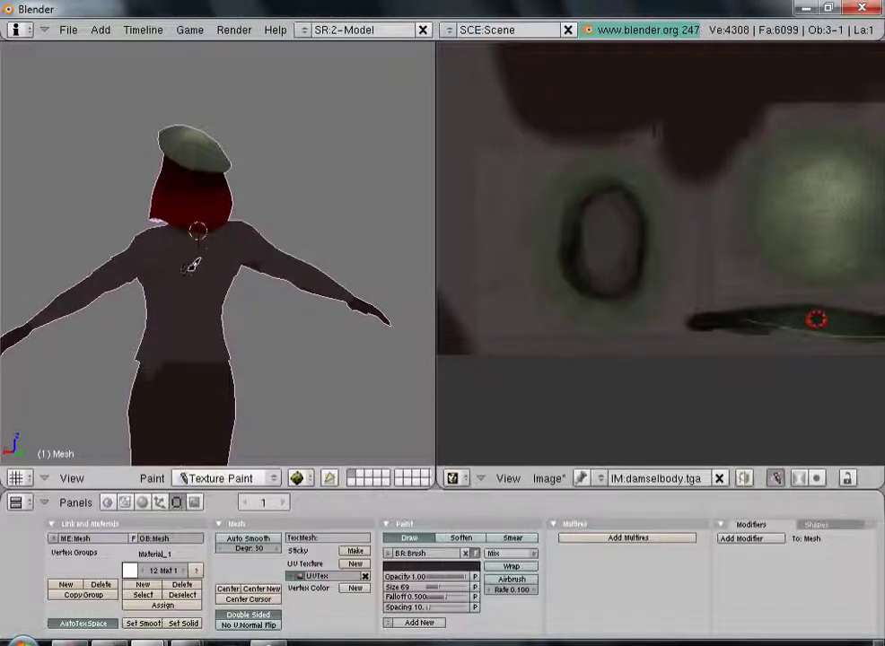
- Paint the grey-brown over the upper back and along the back of the sleeve down to the wrist
middle_drag(143, 278, 191, 221)
scroll(251, 312, up, 3)
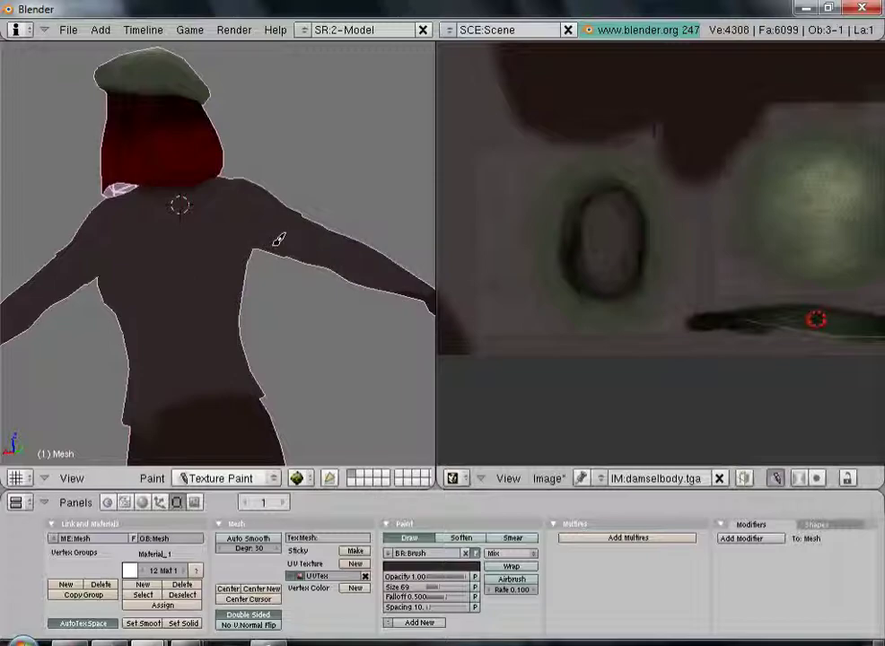
shift+middle_drag(369, 193, 235, 181)
scroll(260, 205, up, 2)
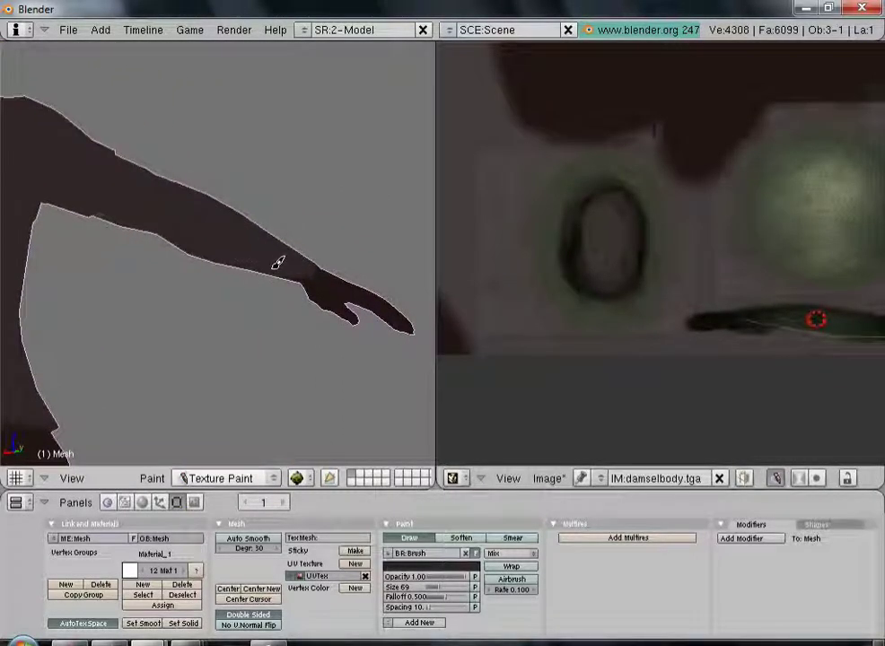
- Clean up the shirt's back hem into a straight edge, with grey-brown above it and the dark trouser colour below
shift+middle_drag(78, 324, 339, 214)
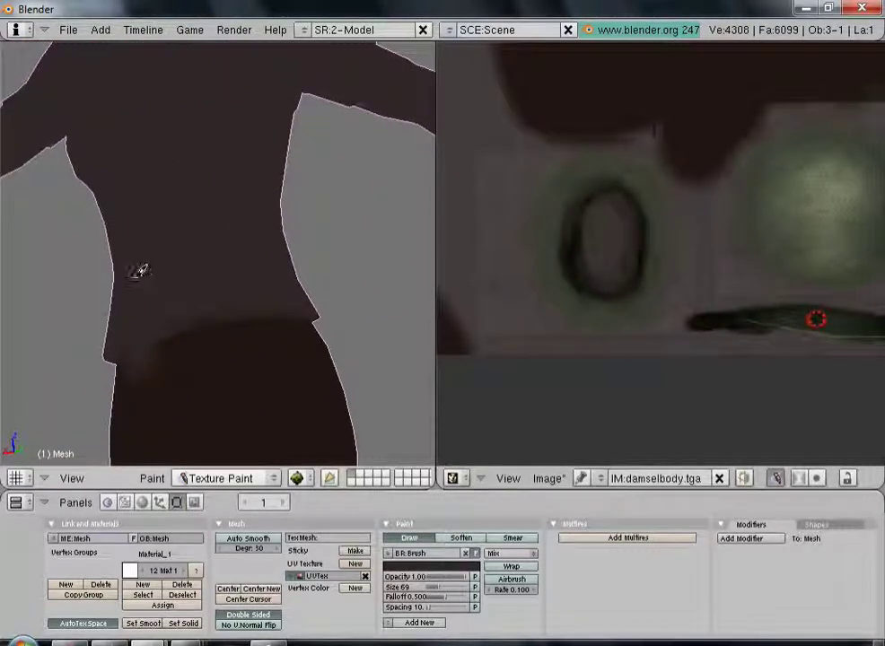
right_click(181, 384)
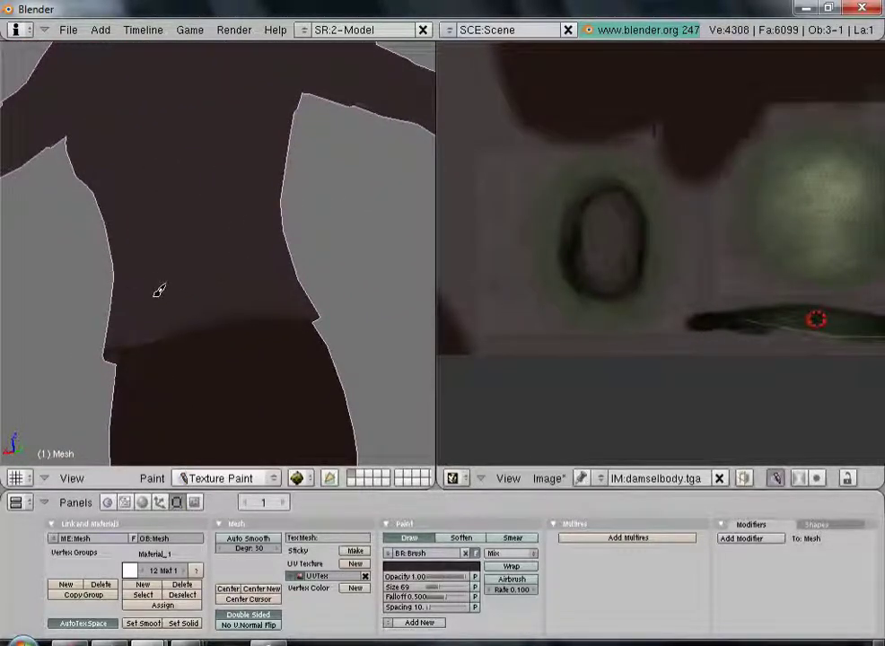
drag(154, 296, 282, 304)
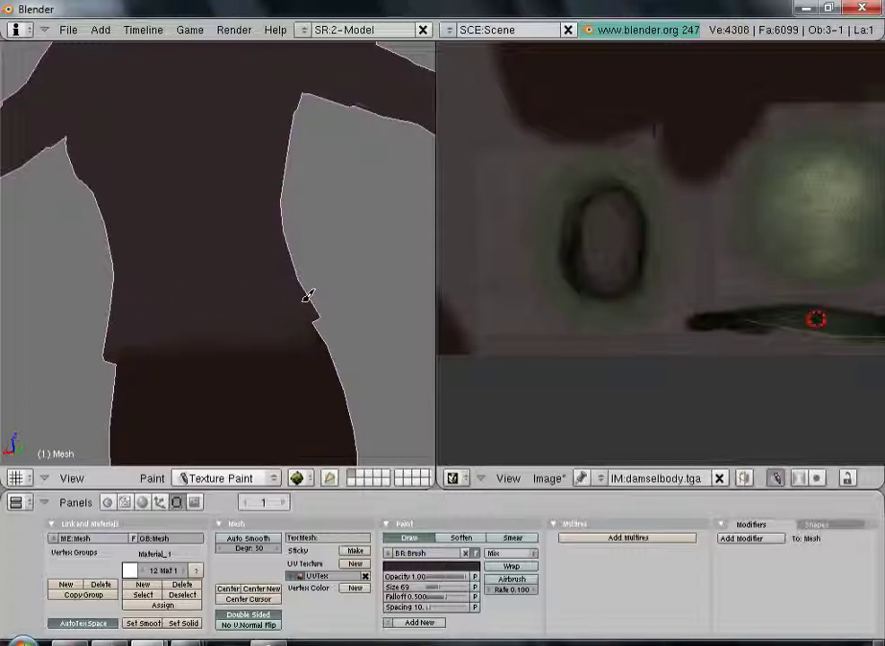
drag(307, 358, 271, 371)
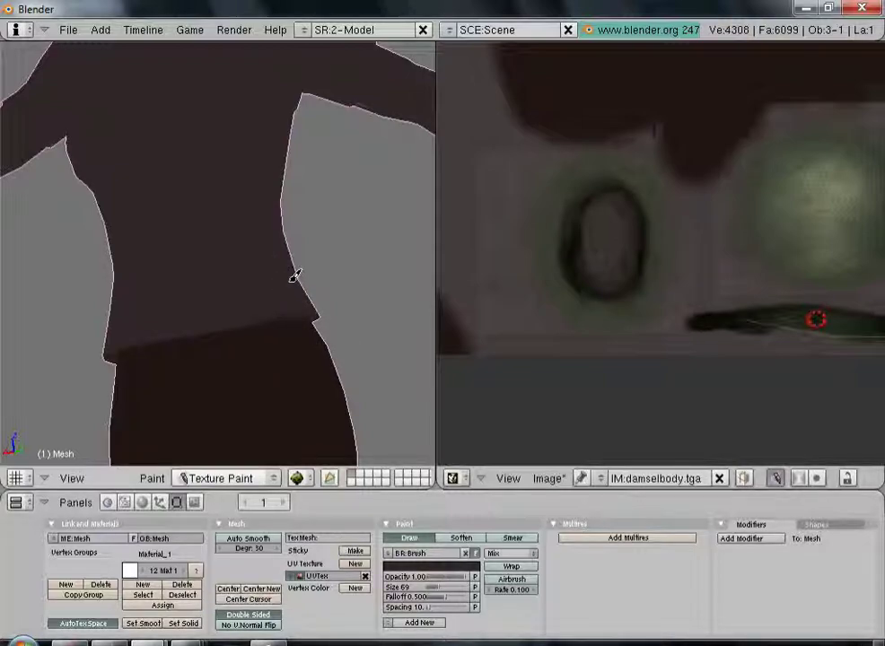
- Paint the dark trouser colour over the lighter patches on the front of both thighs
scroll(341, 320, down, 3)
middle_drag(339, 294, 152, 283)
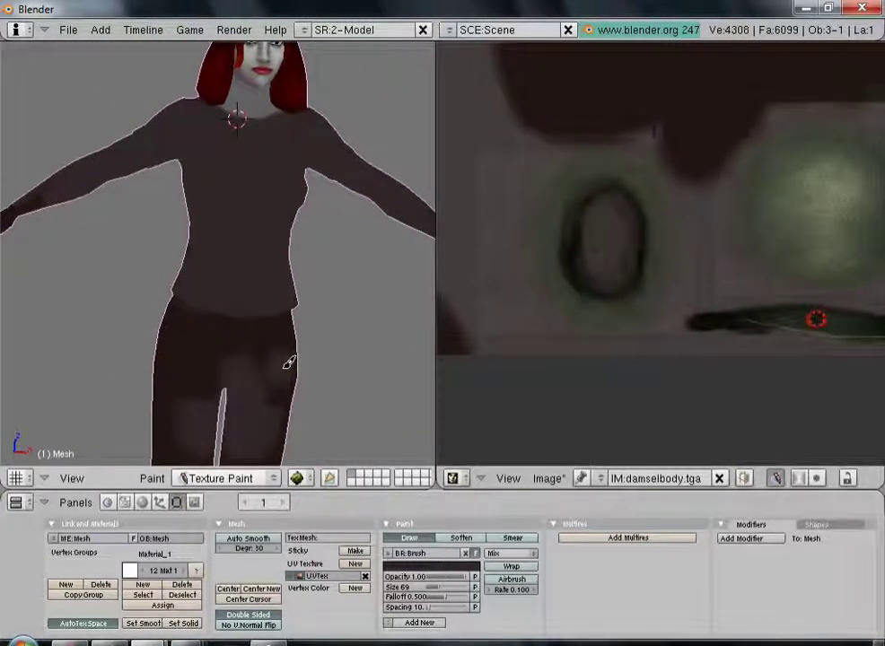
mouse_move(205, 363)
mouse_down()
mouse_move(187, 436)
mouse_move(239, 402)
mouse_up()
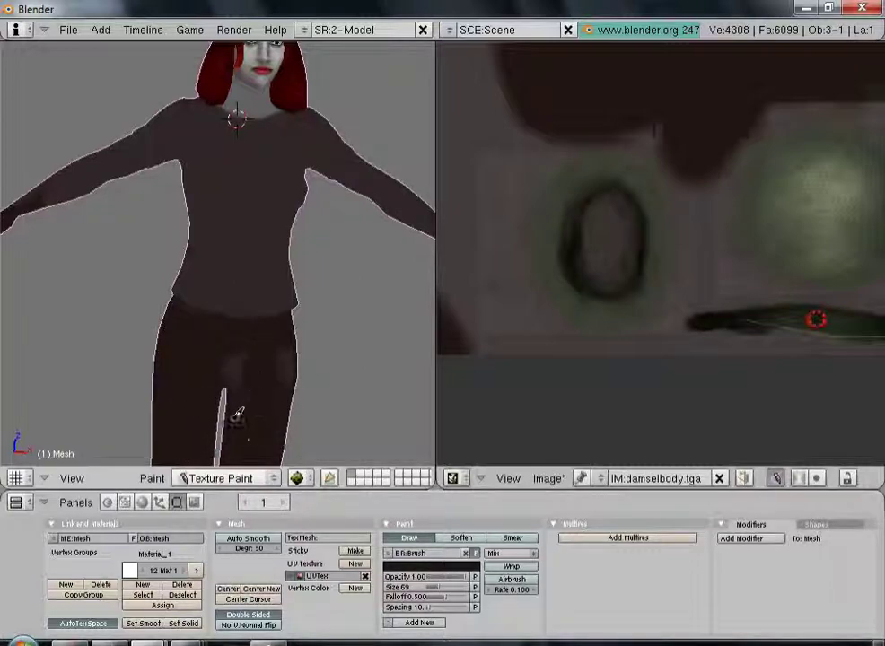
scroll(273, 377, down, 3)
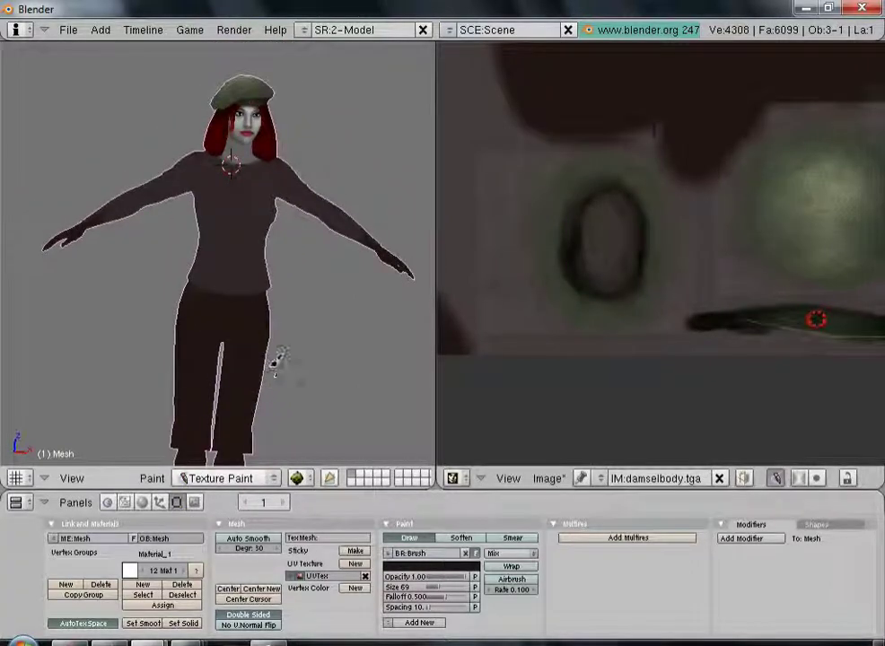
- Examine the recoloured clothes from the front and back, and the whole painted texture image
scroll(250, 355, up, 5)
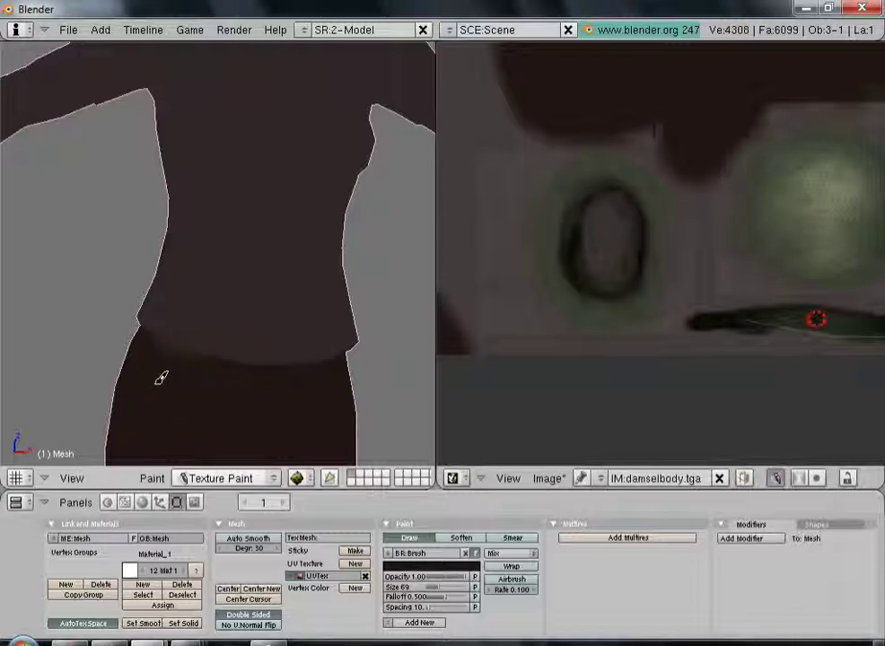
scroll(233, 393, down, 4)
mouse_move(233, 393)
middle_down()
mouse_move(262, 298)
mouse_move(208, 237)
mouse_move(260, 237)
middle_up()
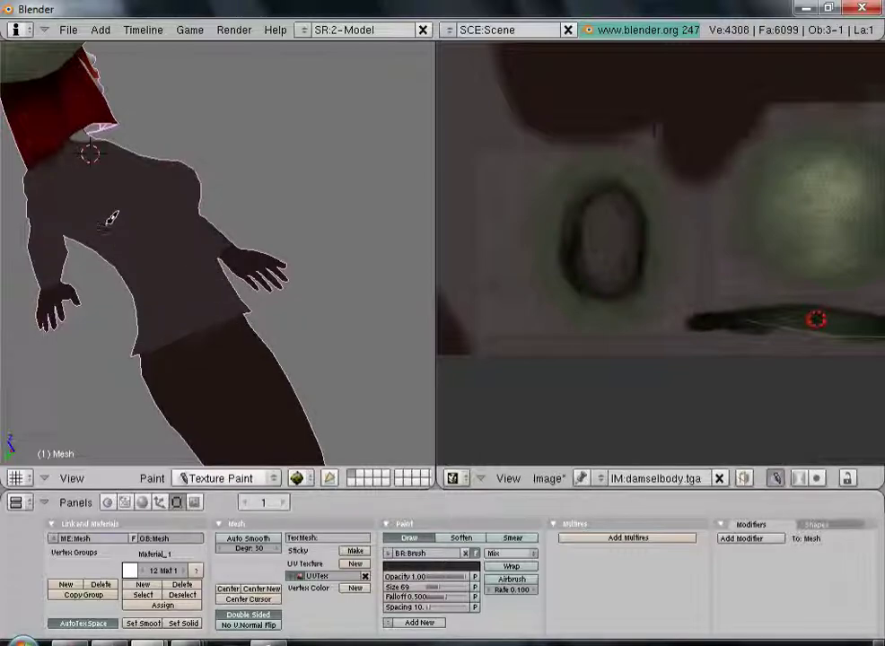
scroll(192, 278, down, 3)
mouse_move(299, 243)
middle_down()
mouse_move(155, 308)
mouse_move(158, 293)
mouse_move(305, 265)
middle_up()
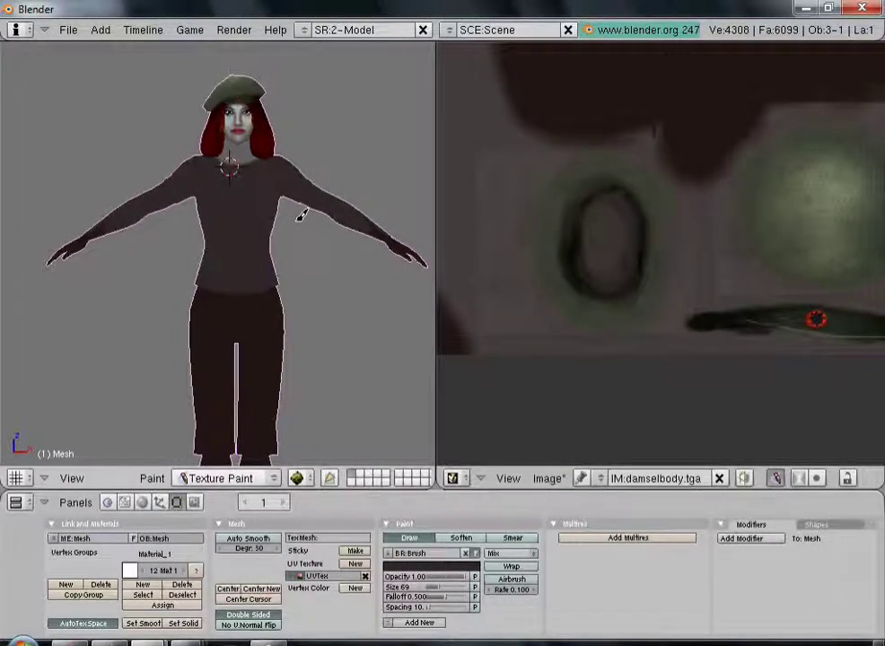
shift+middle_drag(301, 214, 282, 265)
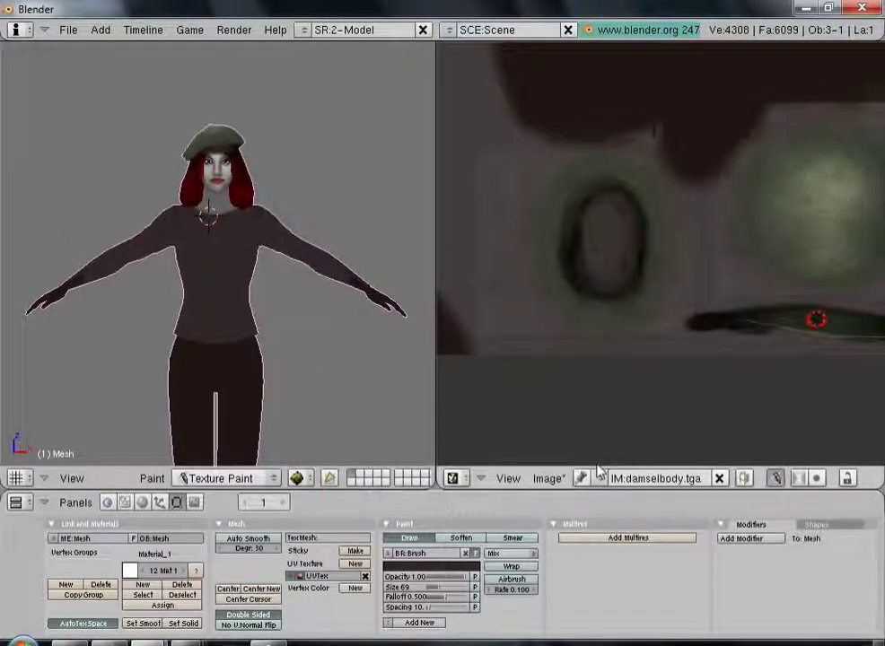
scroll(638, 330, down, 4)
scroll(667, 177, down, 1)
middle_drag(667, 177, 631, 305)
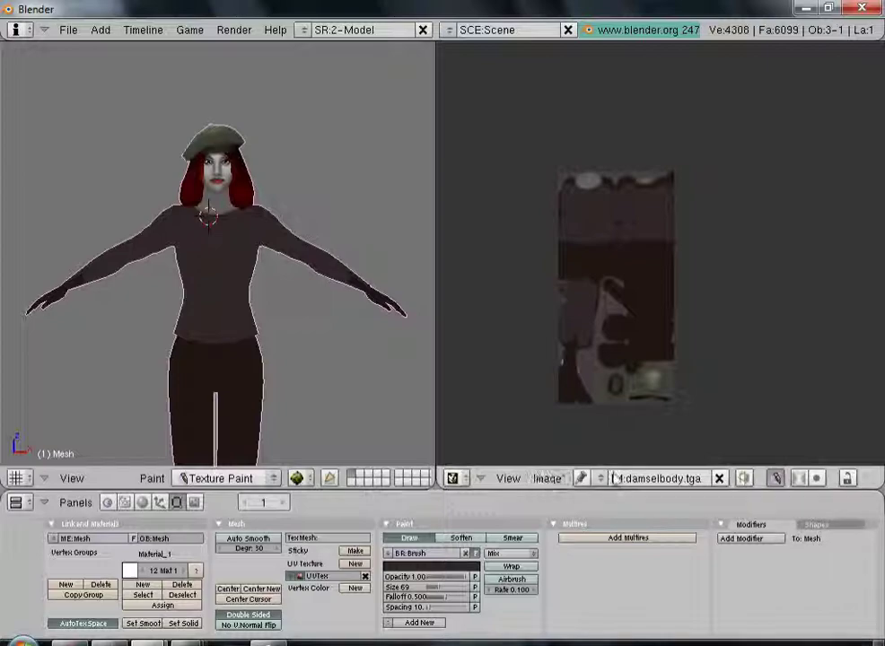
- Save the painted texture as a Targa image over the existing damselbody.tga in the damsel folder
click(545, 478)
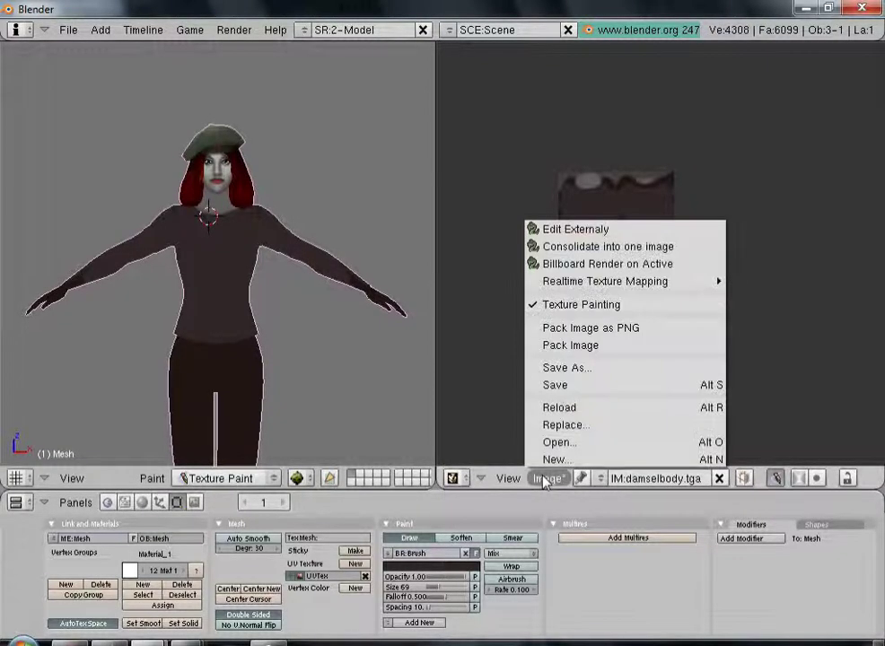
click(581, 377)
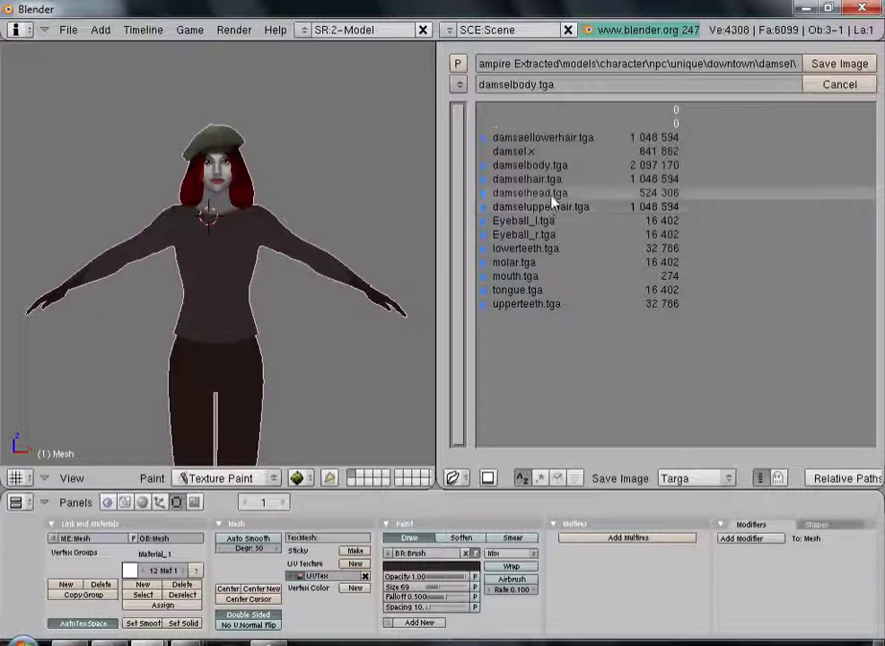
click(557, 169)
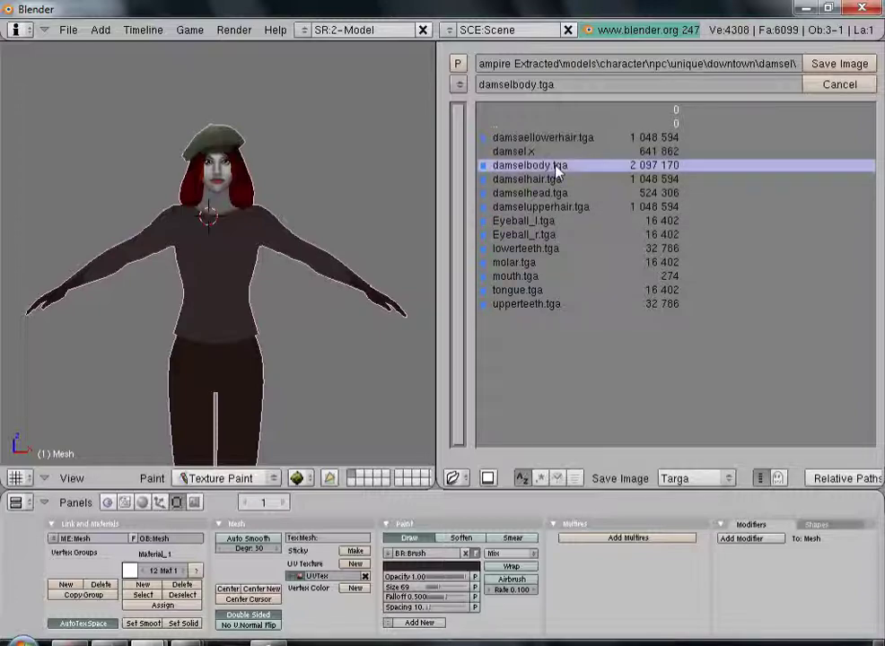
click(824, 64)
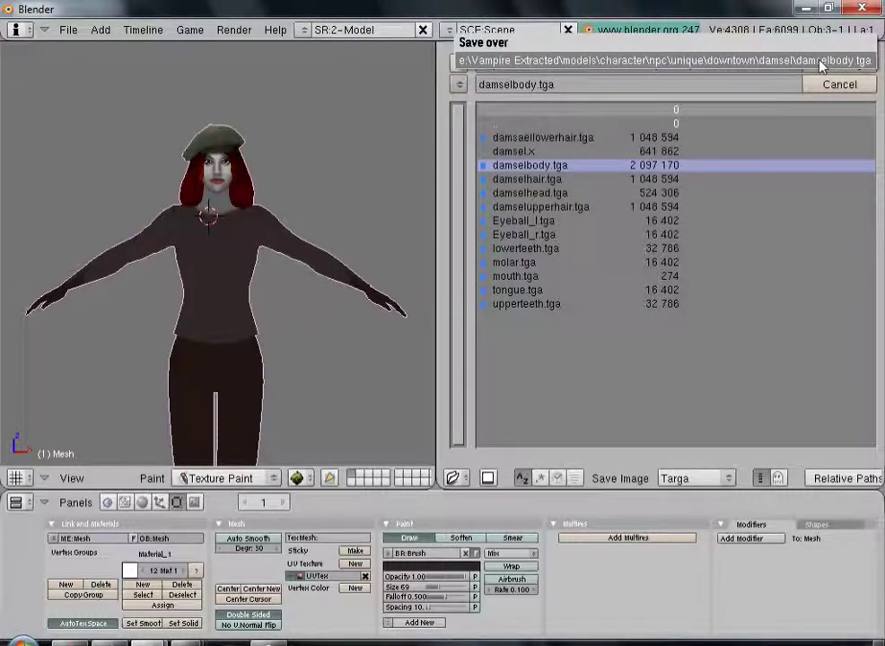
click(821, 63)
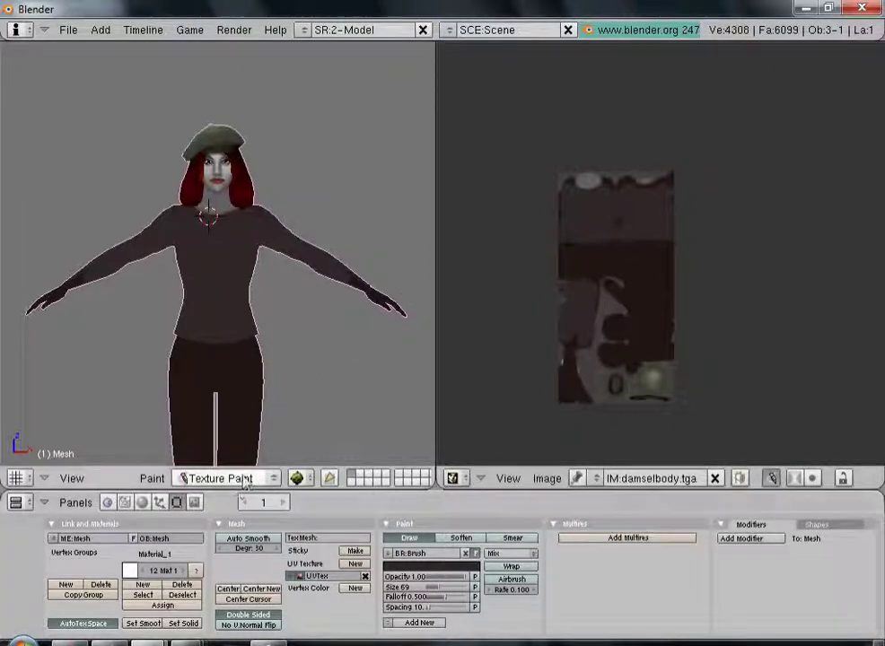
- Switch to the damsel folder in Windows Explorer and open damselbody.tga in Photoshop
mouse_move(108, 641)
click(168, 563)
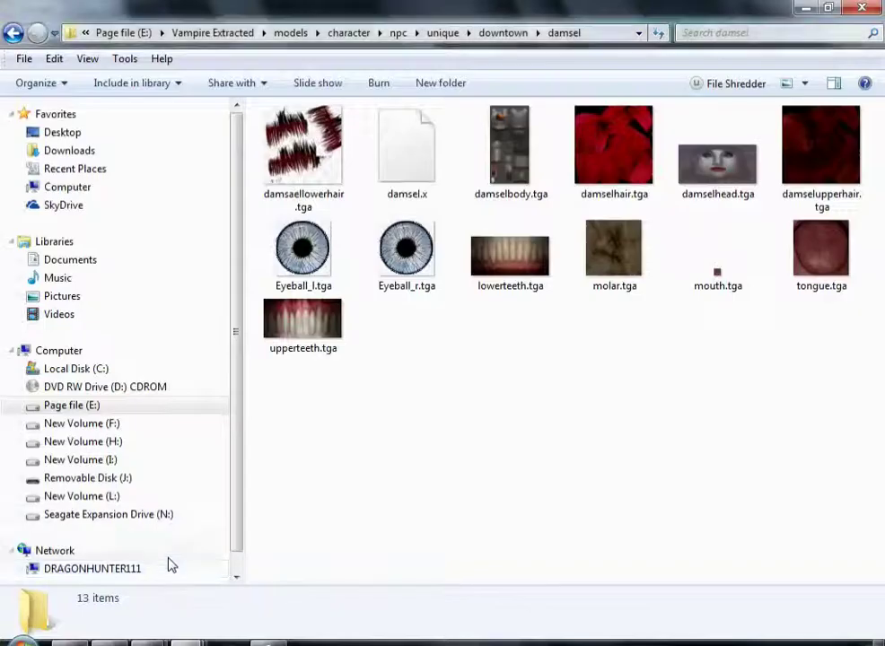
click(525, 175)
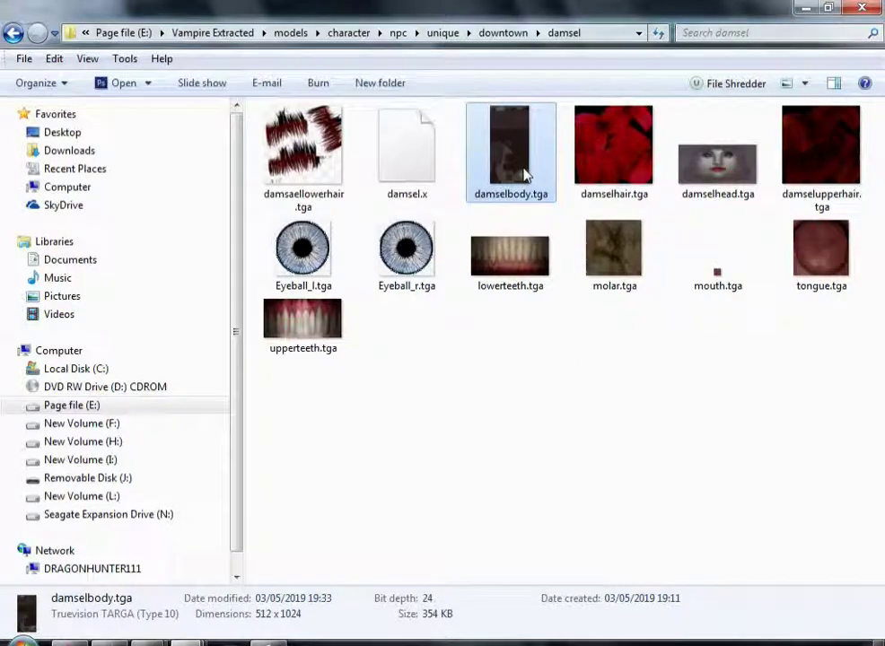
double_click(525, 175)
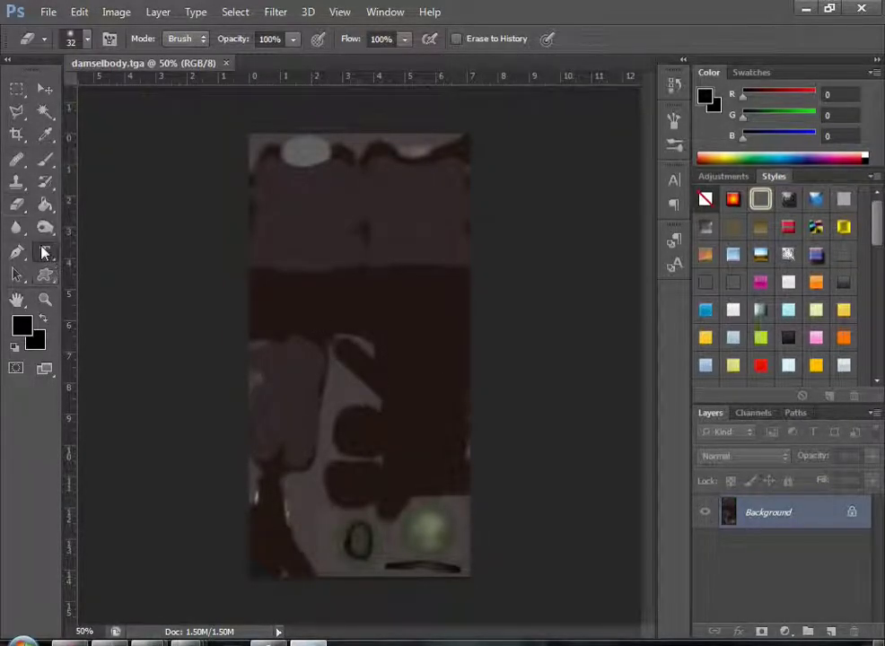
- Add the purple 40 px Stencil Std text "VV MEOW" to the texture and position it on the shirt's chest area
click(269, 212)
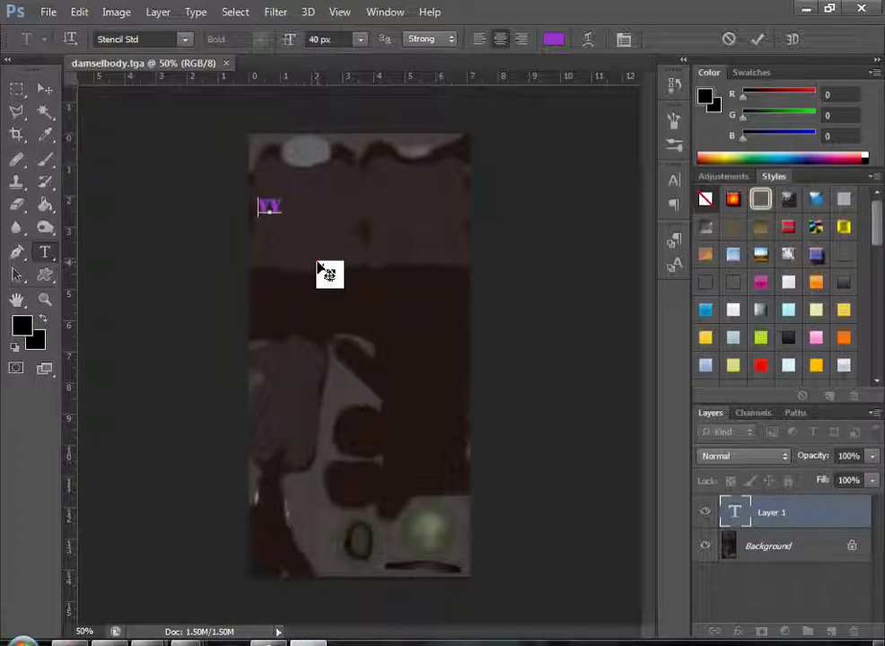
text(MEOW)
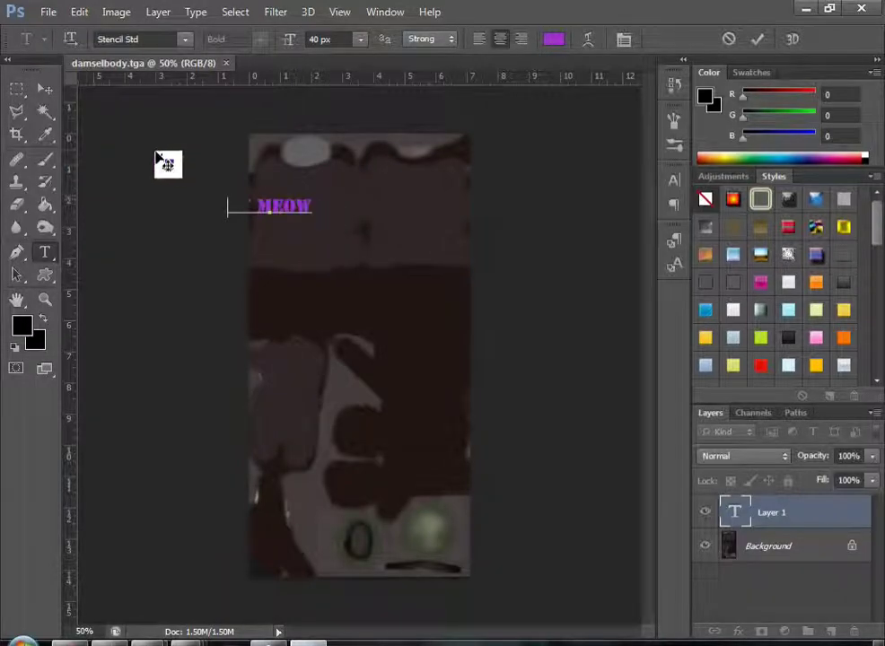
click(44, 87)
mouse_move(320, 212)
mouse_down()
mouse_move(326, 217)
mouse_move(316, 221)
mouse_move(323, 209)
mouse_up()
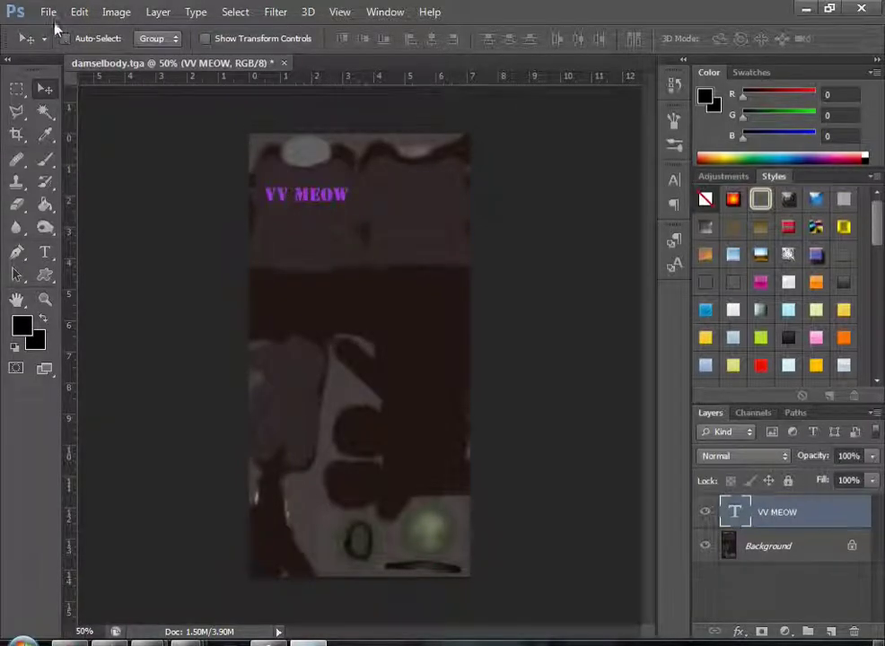
- Save the lettered texture as a copy in Targa format, replacing the existing damselbody.tga
click(48, 13)
click(99, 203)
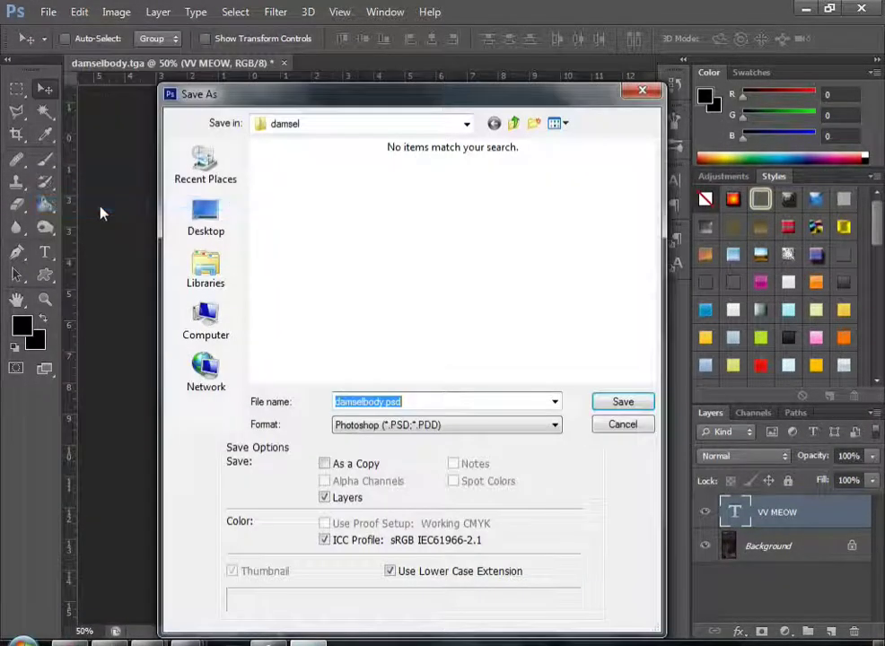
click(364, 424)
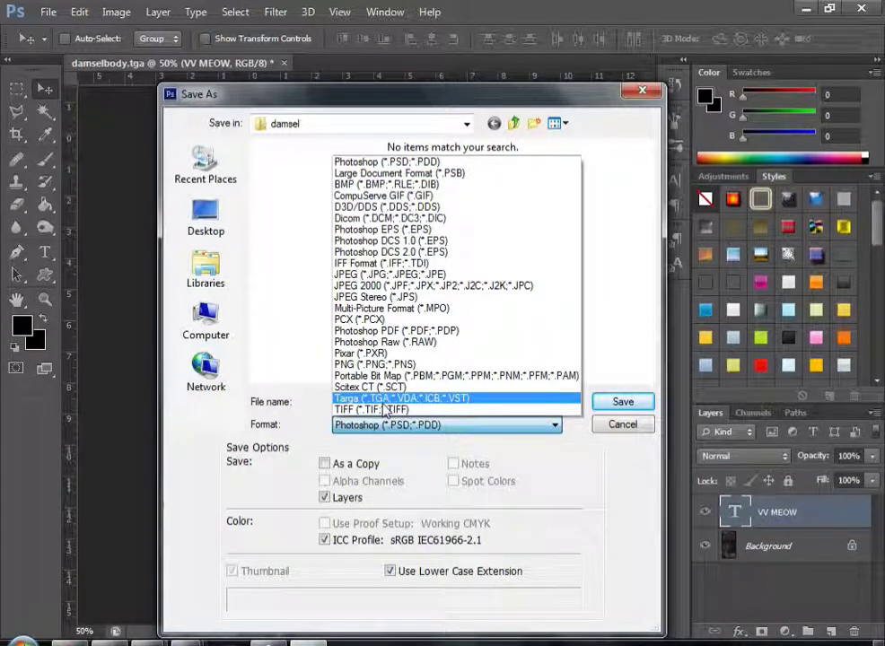
click(381, 393)
click(622, 402)
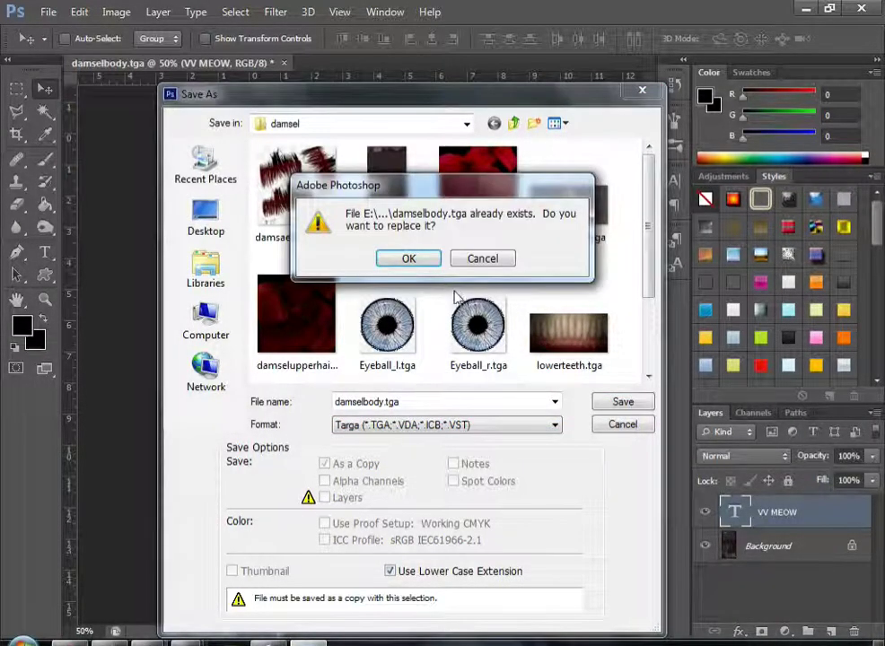
click(428, 262)
click(464, 232)
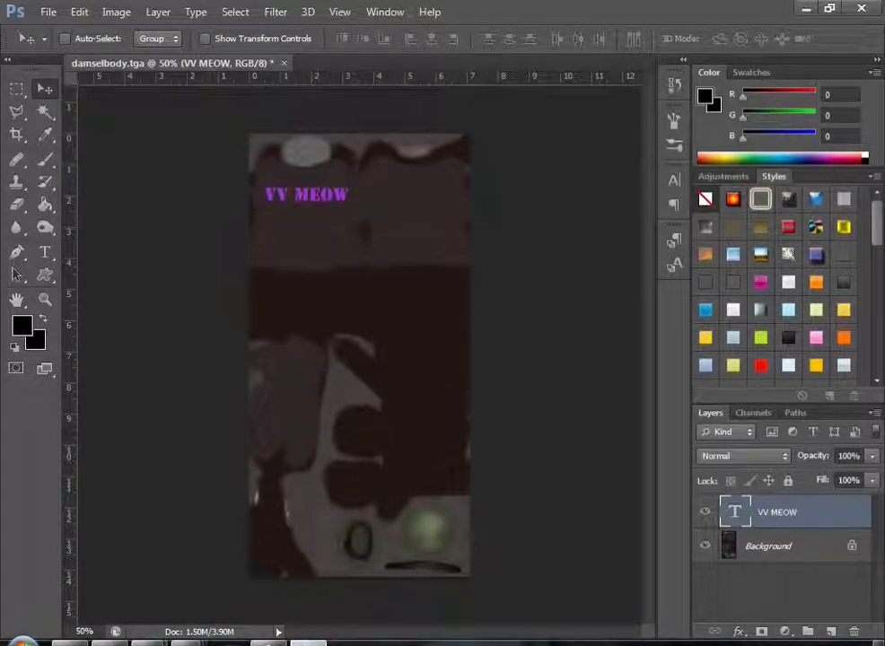
- Switch back to Blender and reload the damselbody.tga image from disk
click(186, 642)
key(alt+Tab)
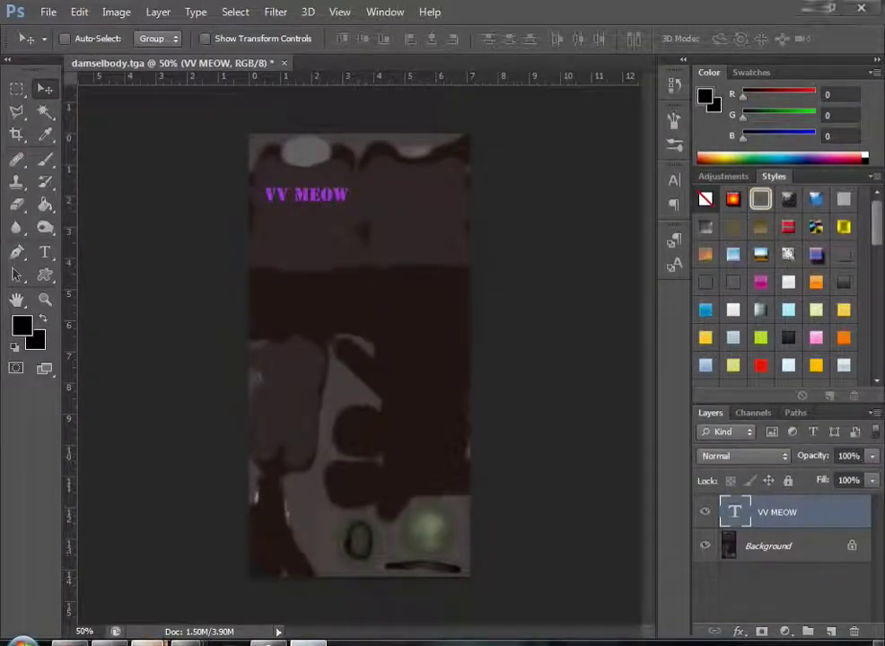
click(235, 610)
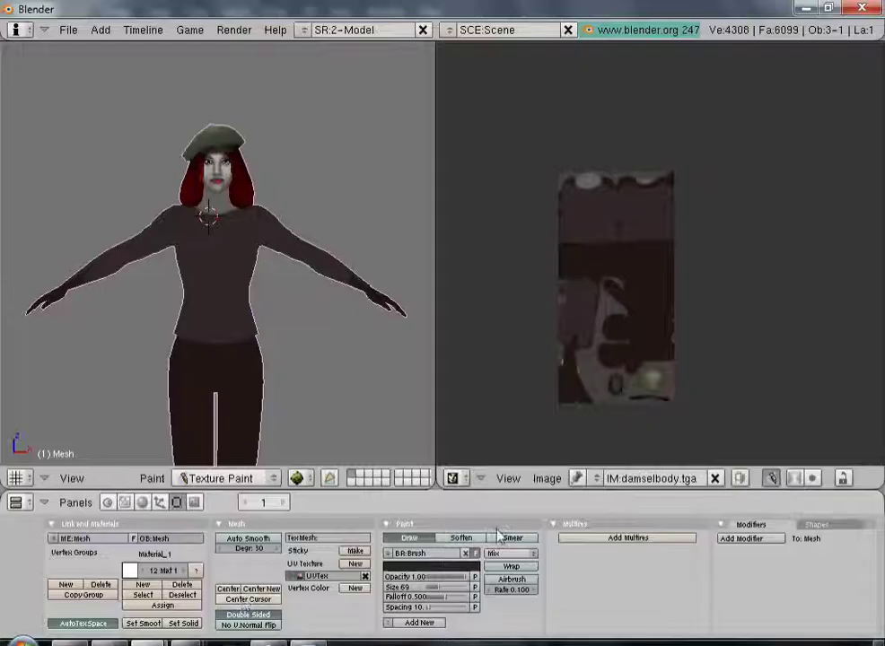
click(594, 478)
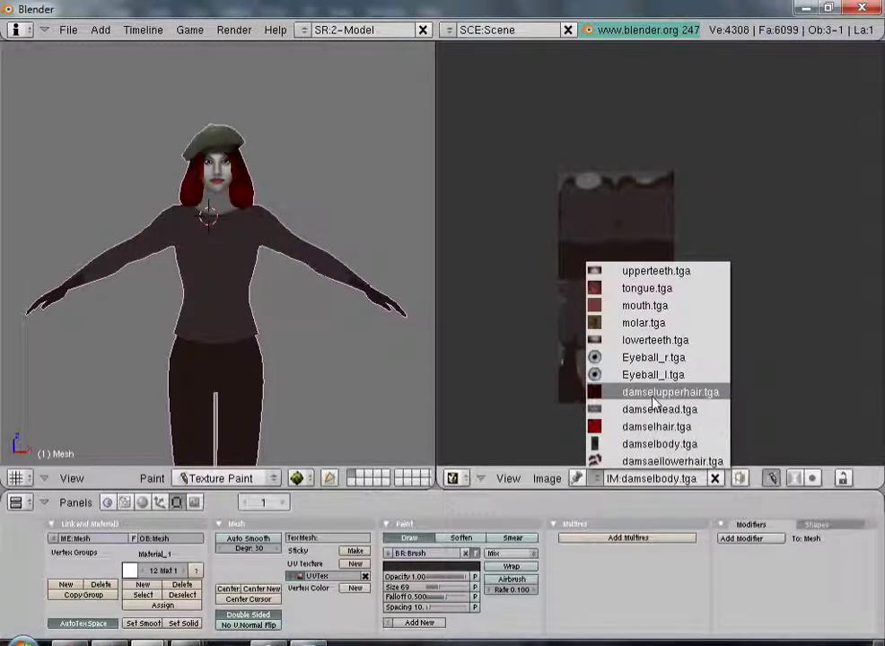
click(695, 443)
click(543, 477)
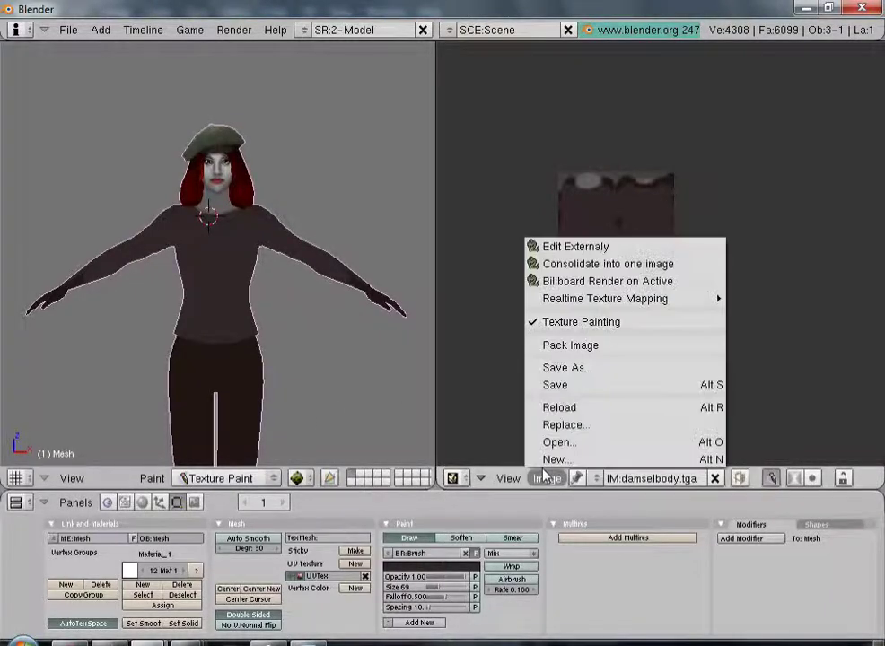
click(558, 408)
- Paint grey-brown over the purple "VV MEOW" lettering on the shirt's chest
scroll(288, 290, up, 5)
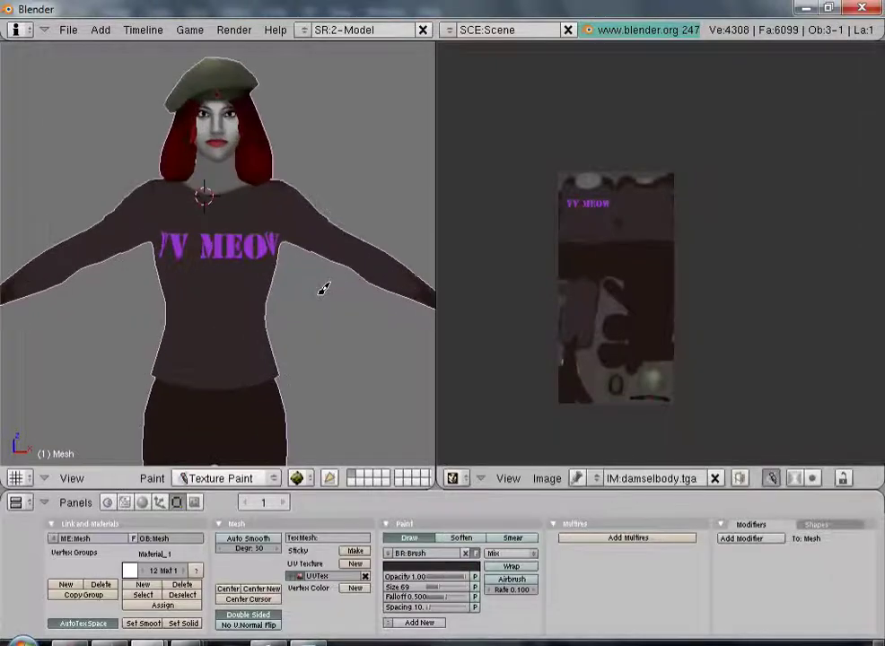
middle_drag(263, 337, 241, 339)
scroll(241, 339, down, 3)
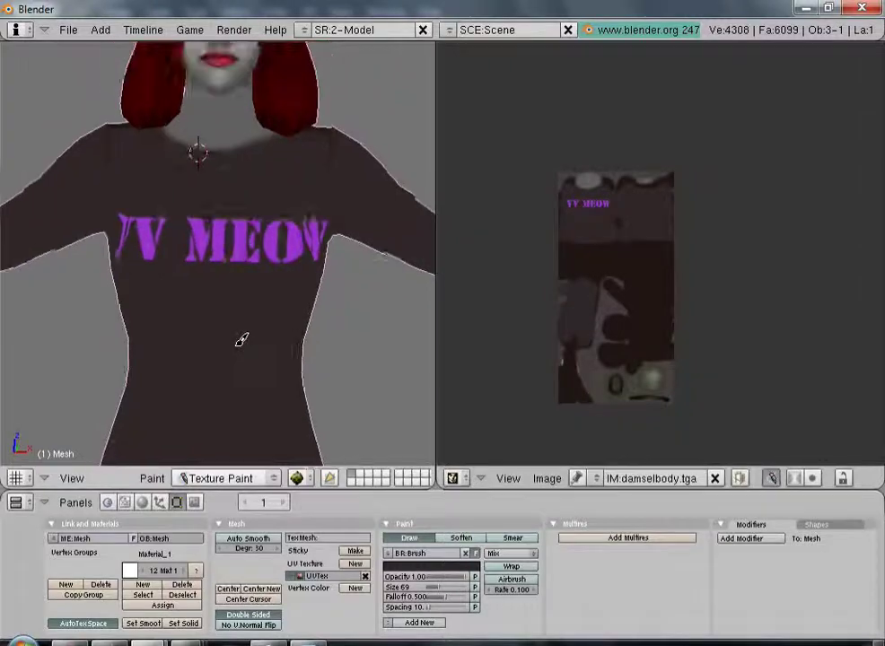
middle_drag(297, 315, 300, 309)
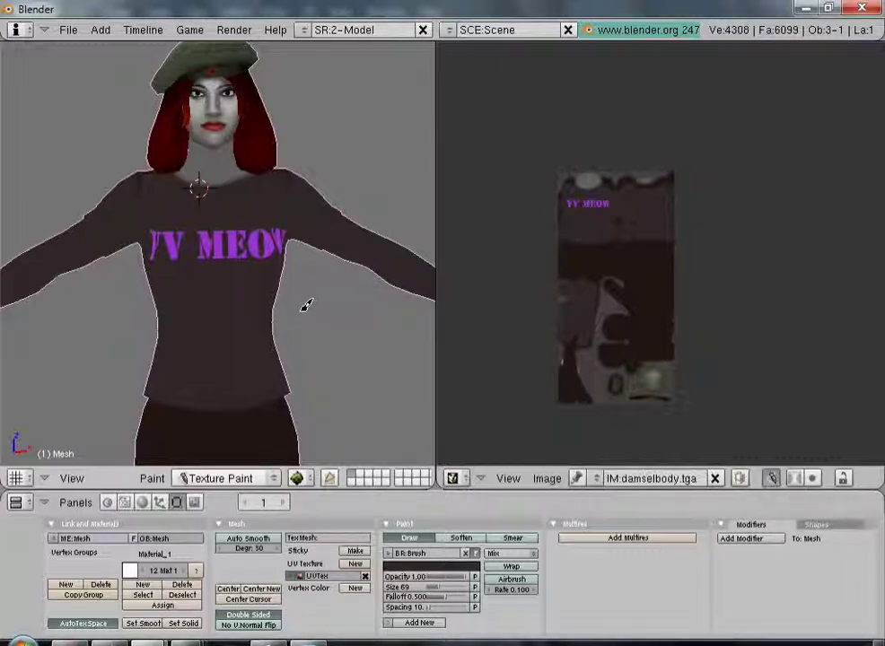
scroll(309, 305, down, 2)
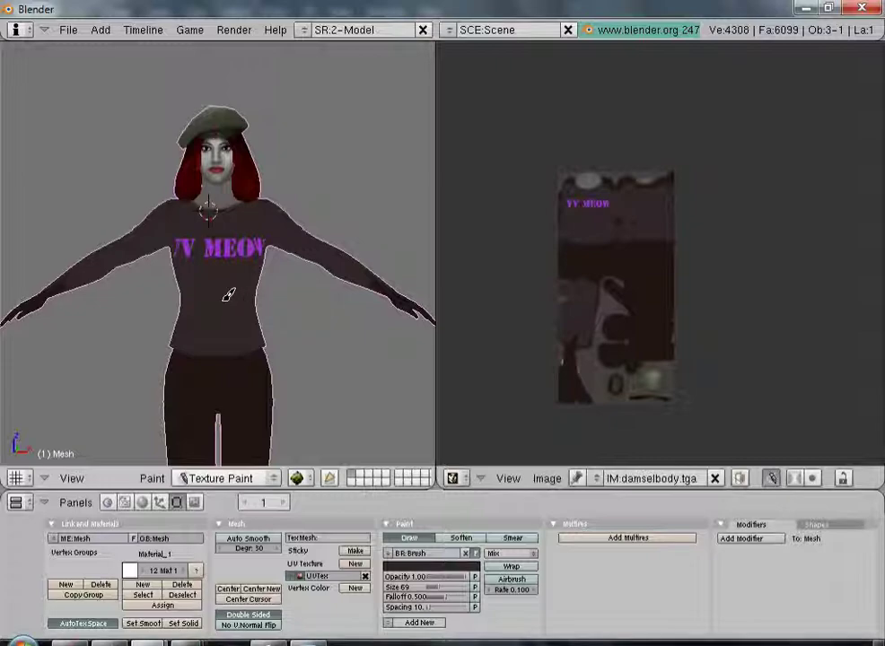
mouse_move(238, 263)
mouse_down()
mouse_move(215, 244)
mouse_move(231, 235)
mouse_move(179, 250)
mouse_up()
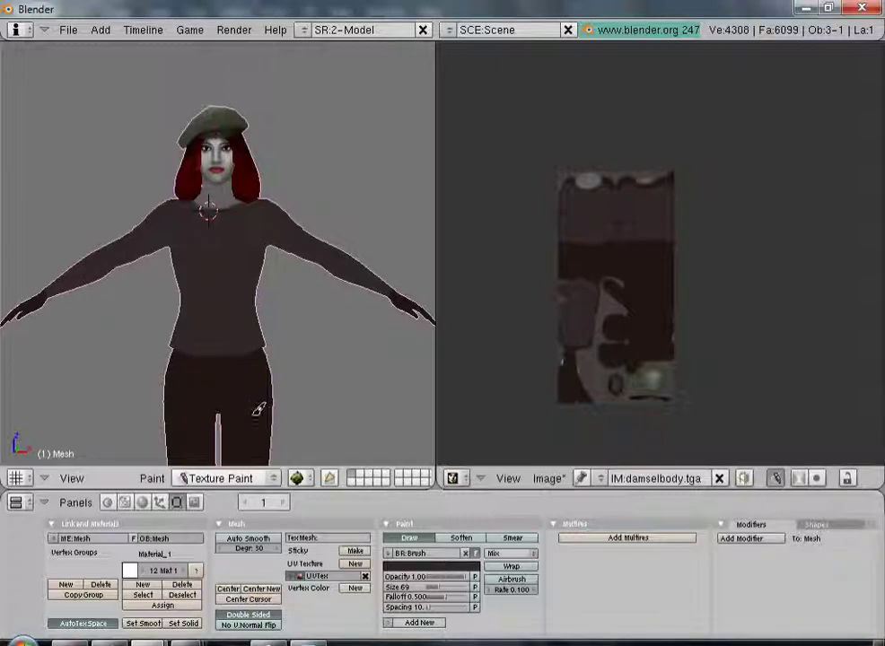
- Examine the trousers and lower legs from the front and from the side
scroll(269, 357, down, 3)
shift+middle_drag(263, 363, 285, 237)
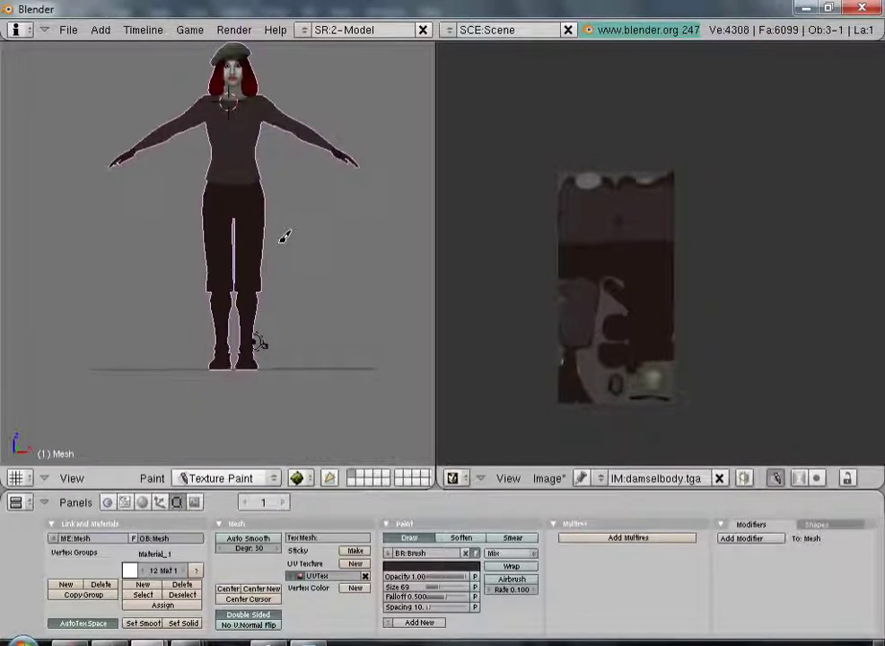
scroll(316, 395, up, 4)
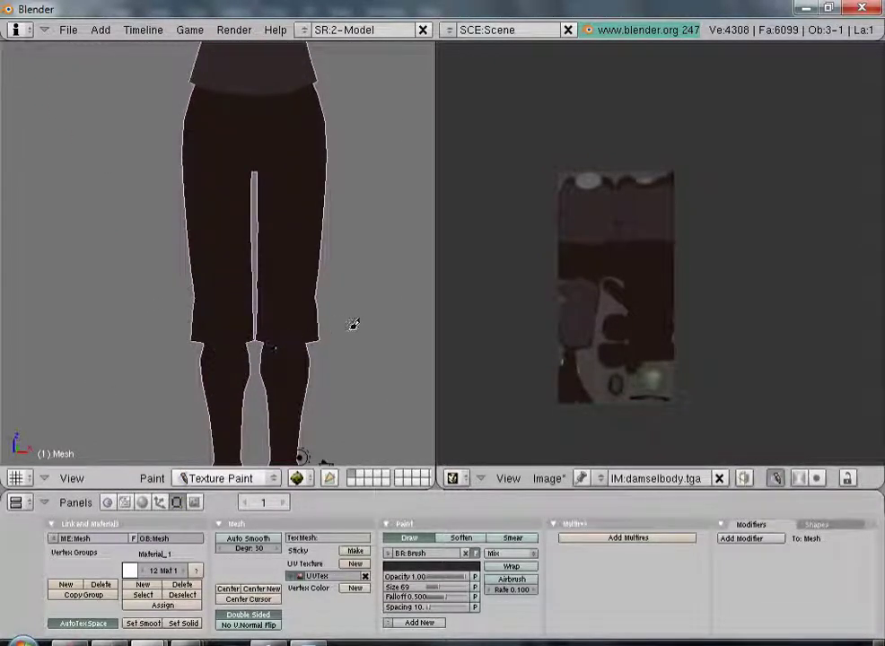
scroll(240, 391, down, 4)
middle_drag(298, 351, 300, 300)
middle_drag(357, 254, 328, 251)
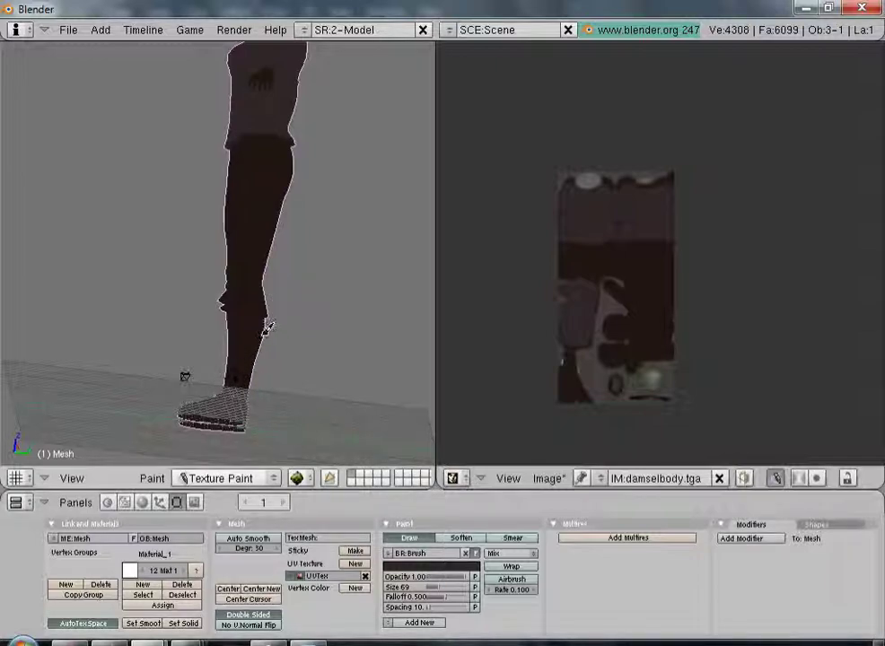
- Switch the body mesh from Texture Paint to Sculpt Mode and save the repainted texture over damselbody.tga
middle_drag(242, 252, 334, 288)
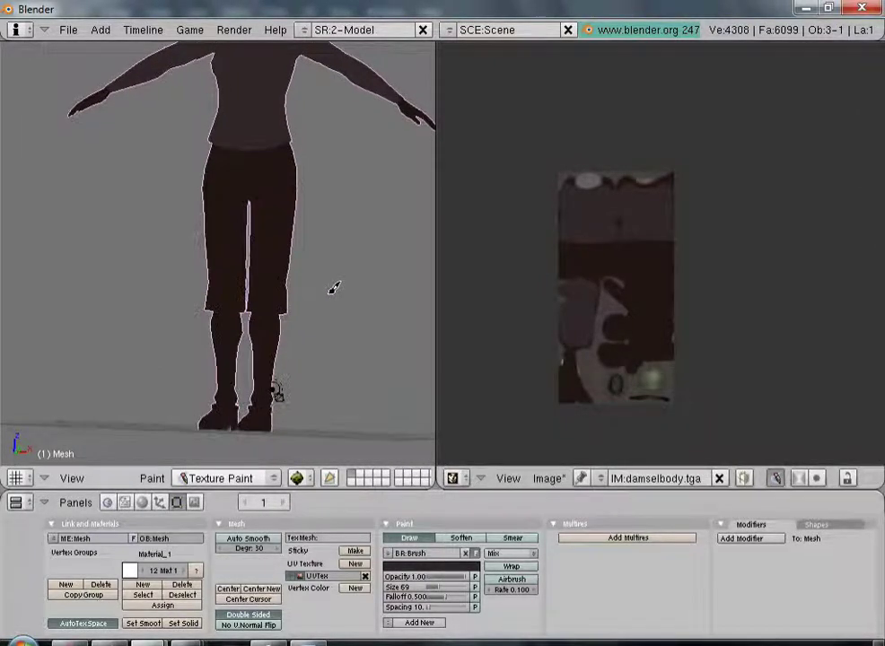
shift+middle_drag(287, 126, 282, 212)
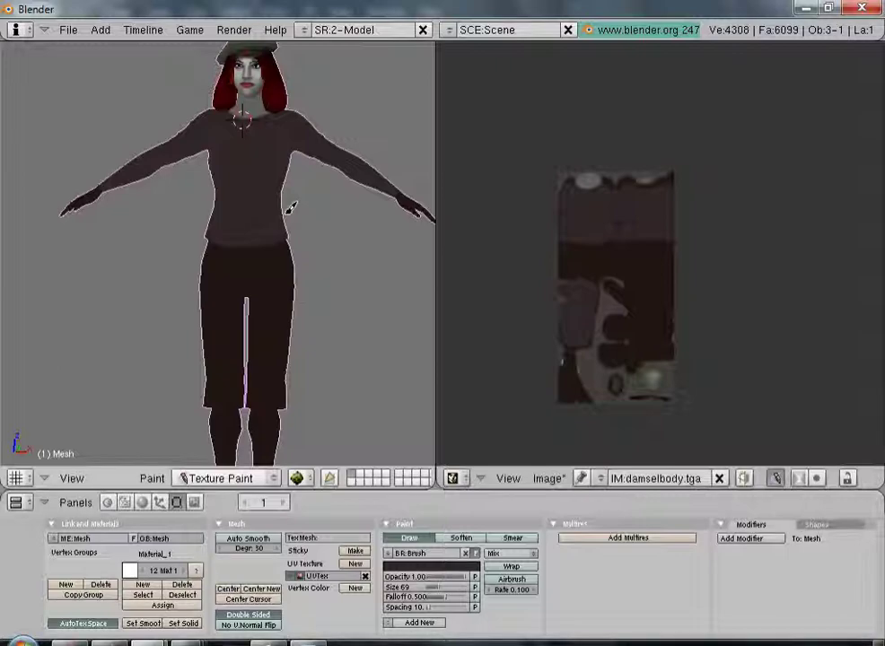
shift+middle_drag(255, 180, 237, 332)
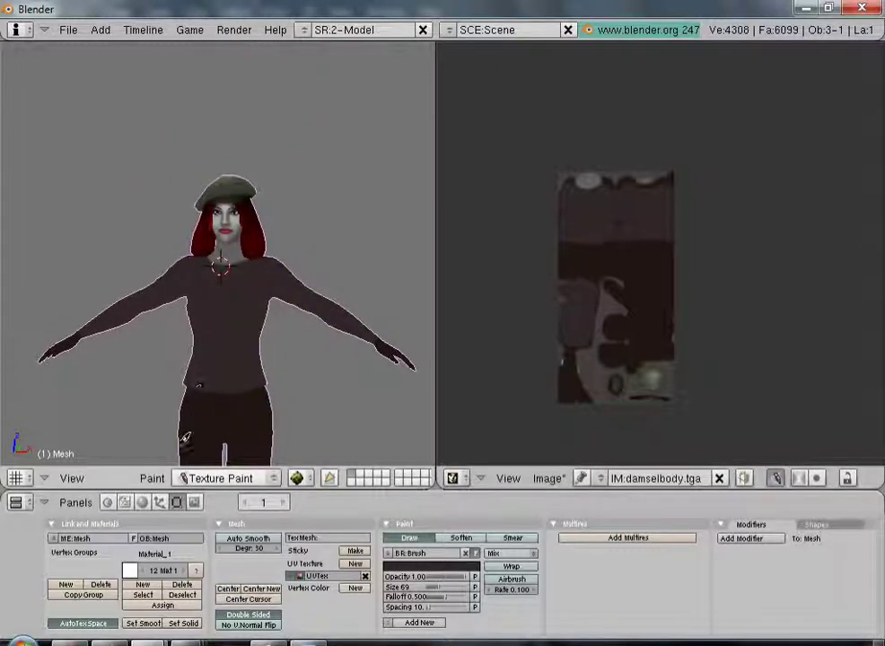
click(217, 477)
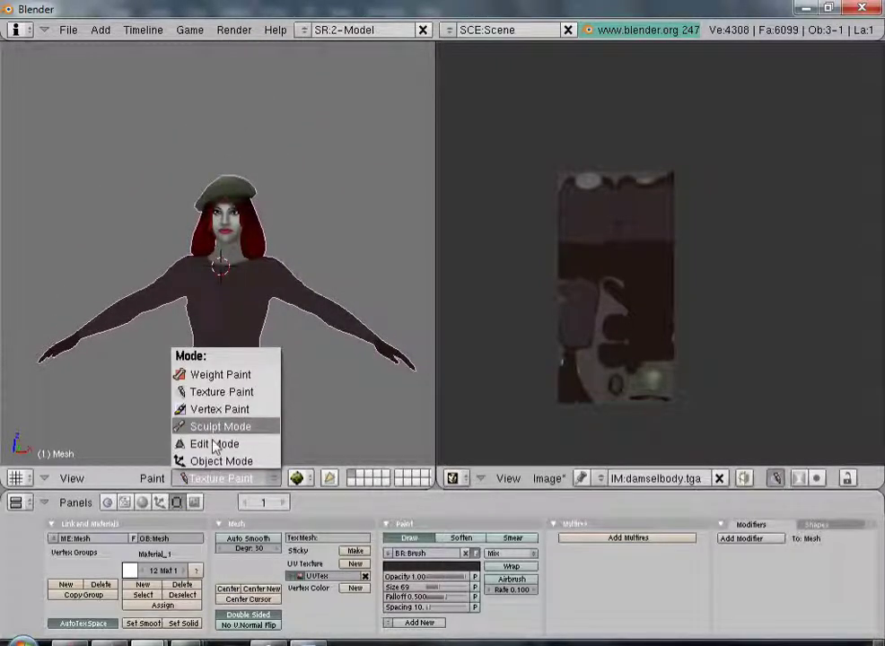
click(219, 426)
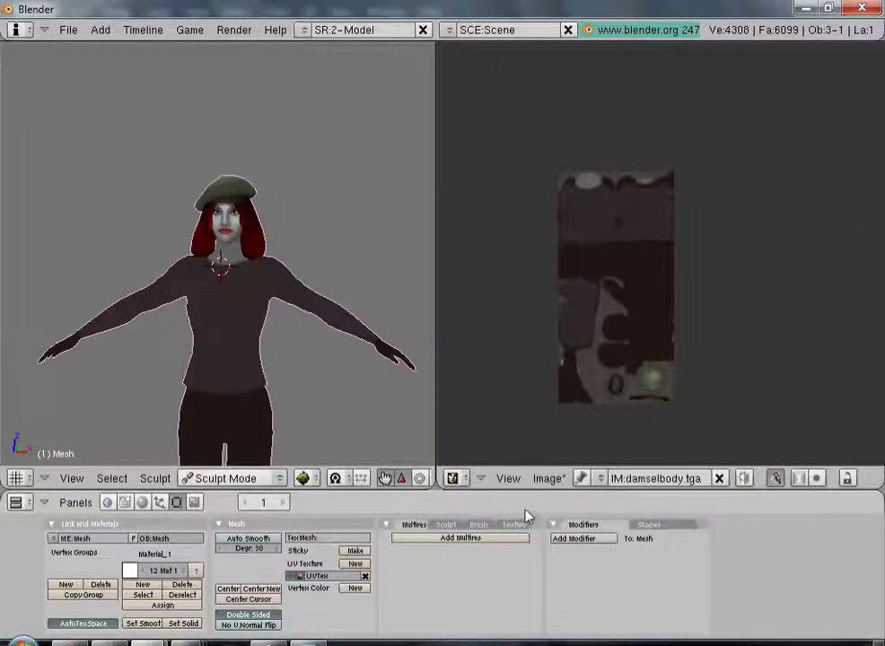
click(549, 478)
click(571, 385)
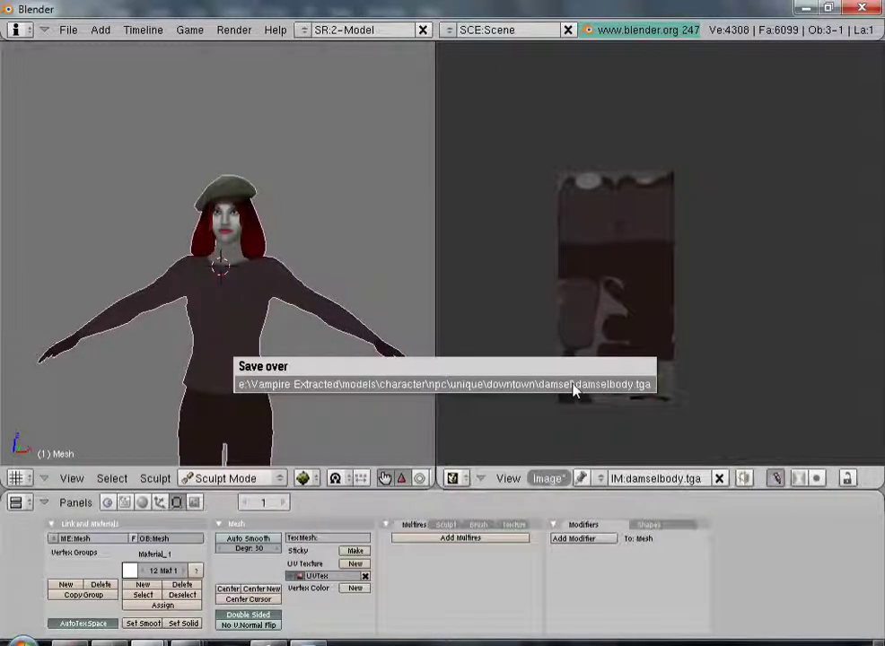
click(575, 388)
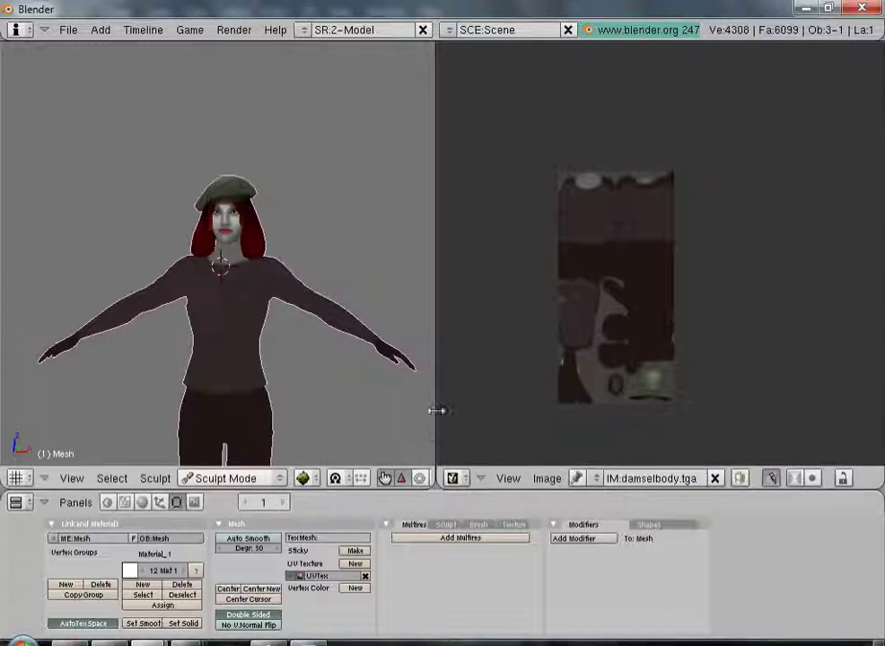
- Switch to Photoshop and close the damselbody.tga document with the "VV MEOW" text layer without saving it
click(269, 642)
click(310, 643)
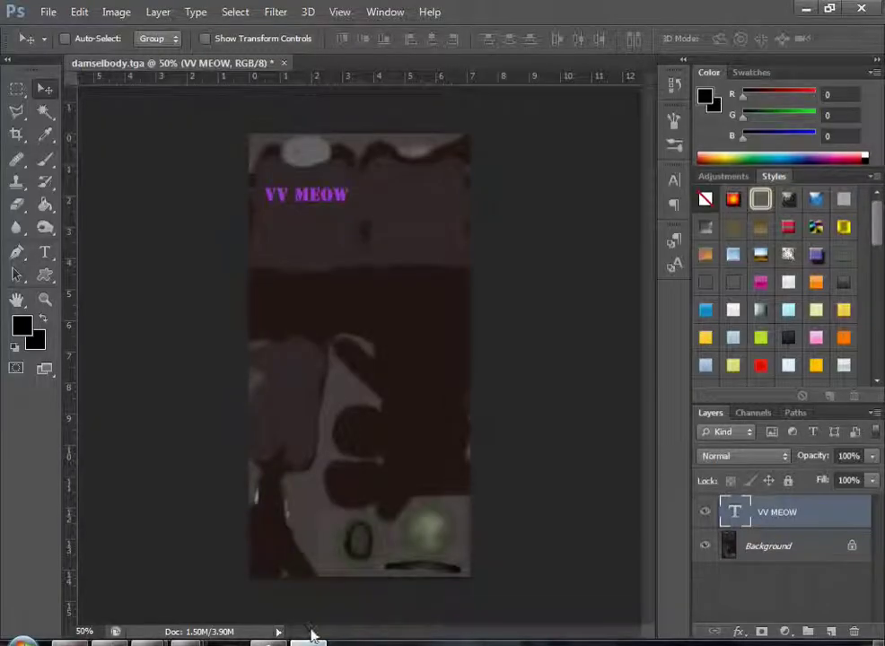
click(283, 63)
click(463, 261)
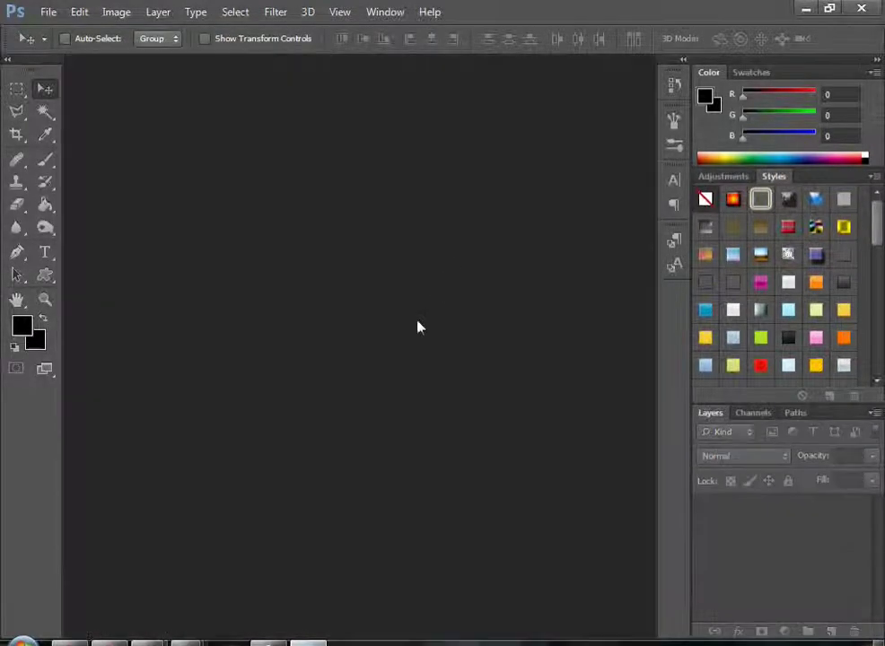
- Open the saved damselbody.tga from the damsel folder in Photoshop to check the repainted texture, and close it
mouse_move(190, 636)
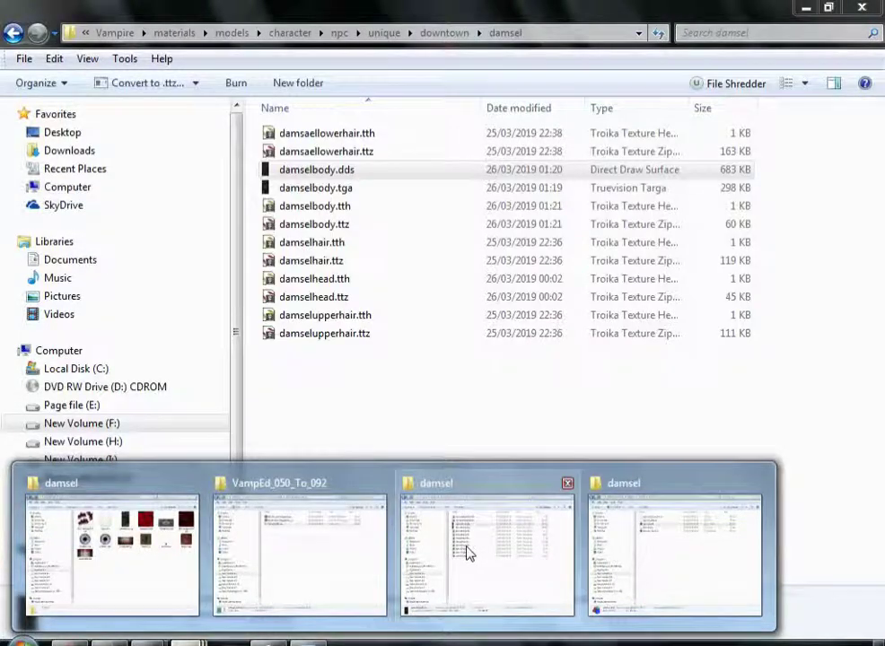
click(158, 557)
double_click(516, 156)
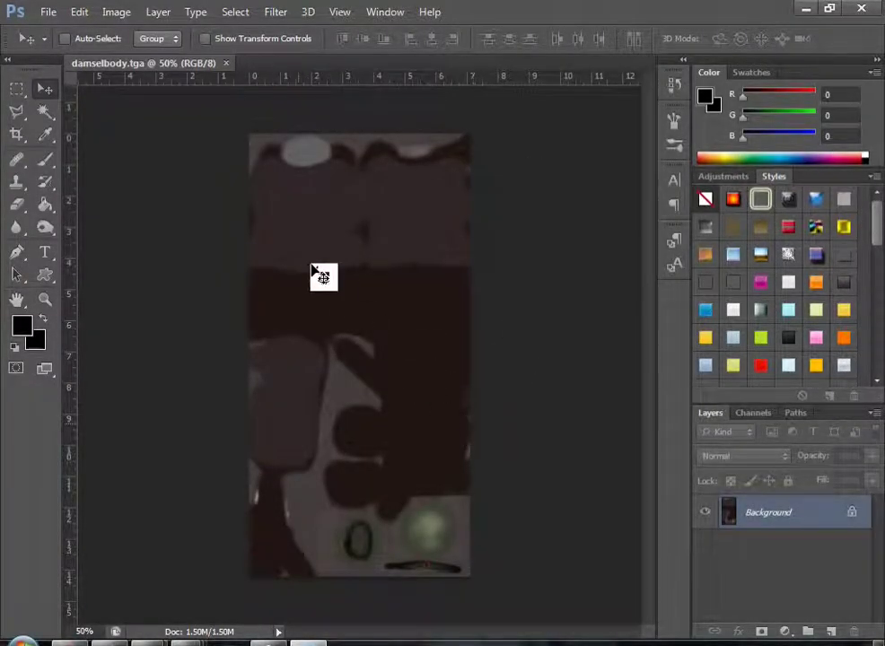
click(226, 63)
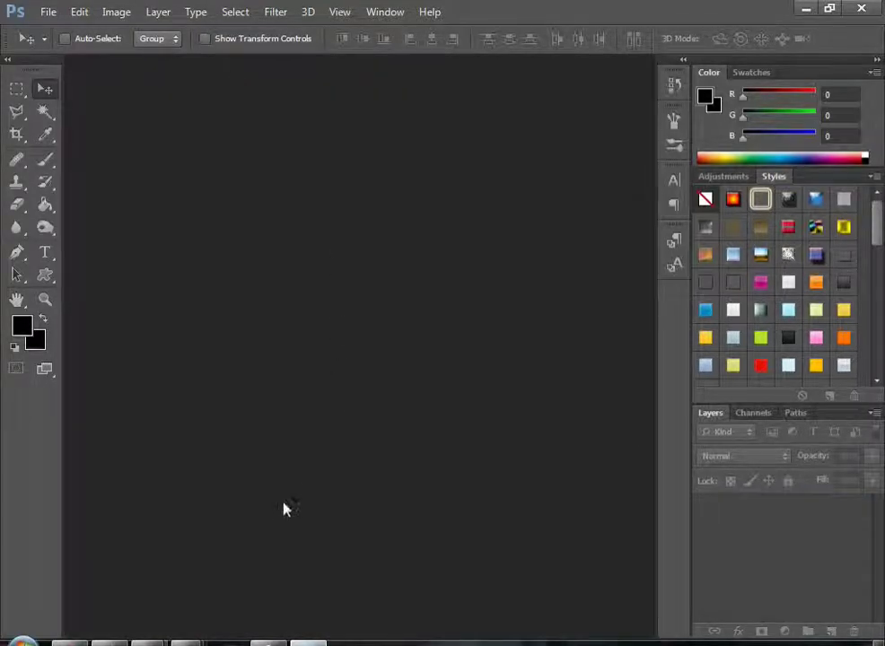
- Switch back to Blender, put the character mesh into Edit Mode and deselect all its vertices
mouse_move(185, 643)
click(271, 597)
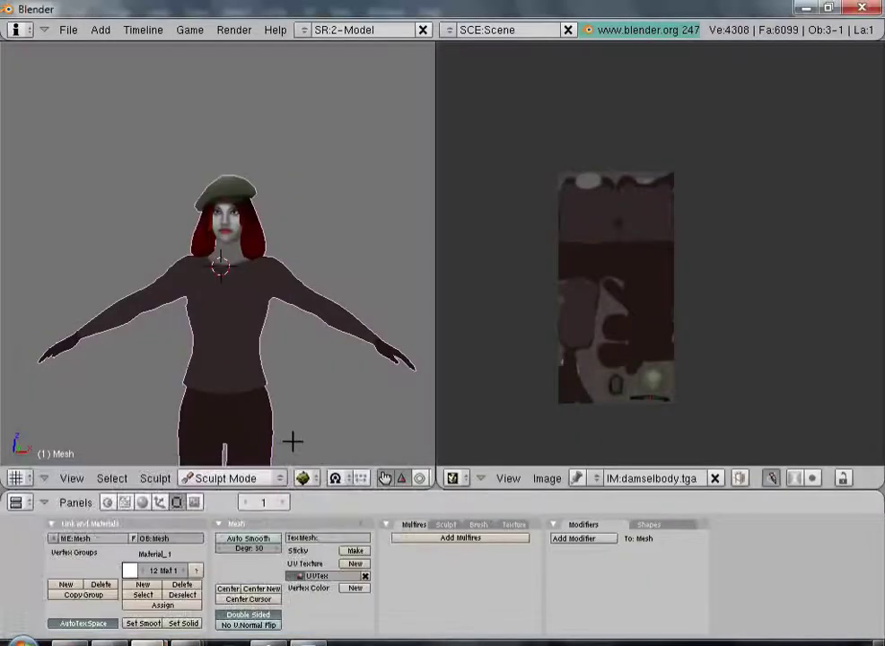
click(231, 481)
click(224, 461)
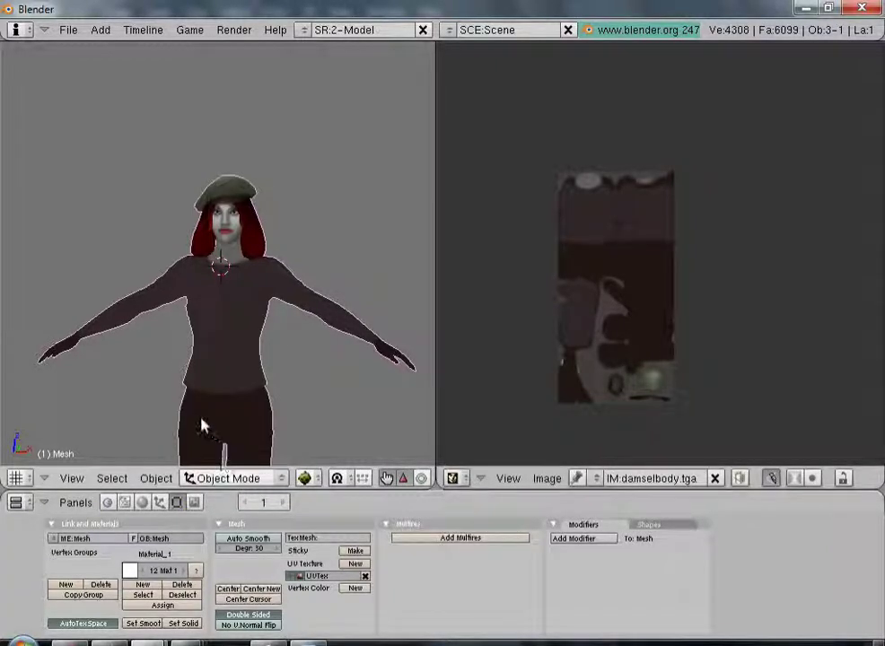
click(226, 479)
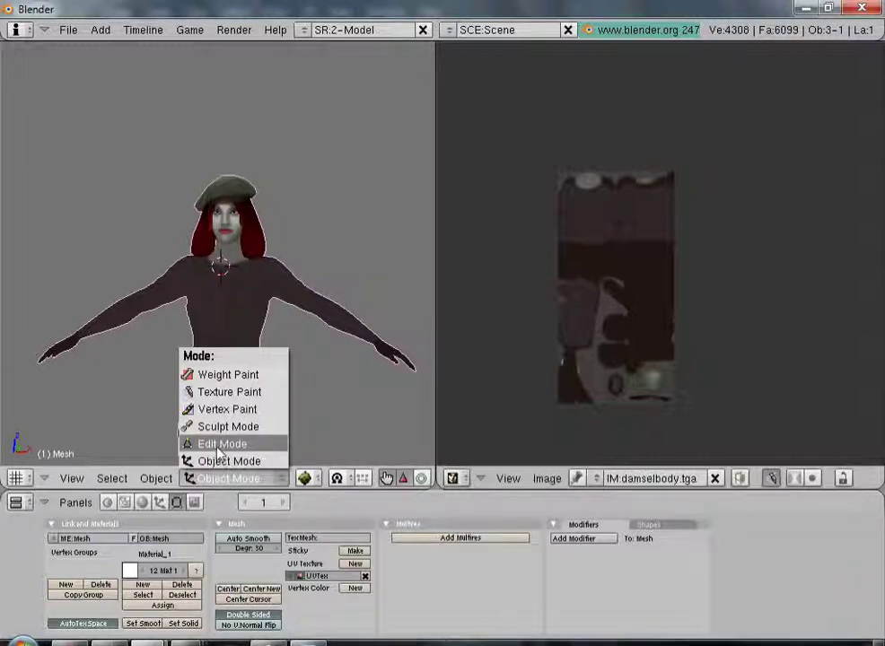
click(221, 443)
middle_drag(250, 369, 261, 366)
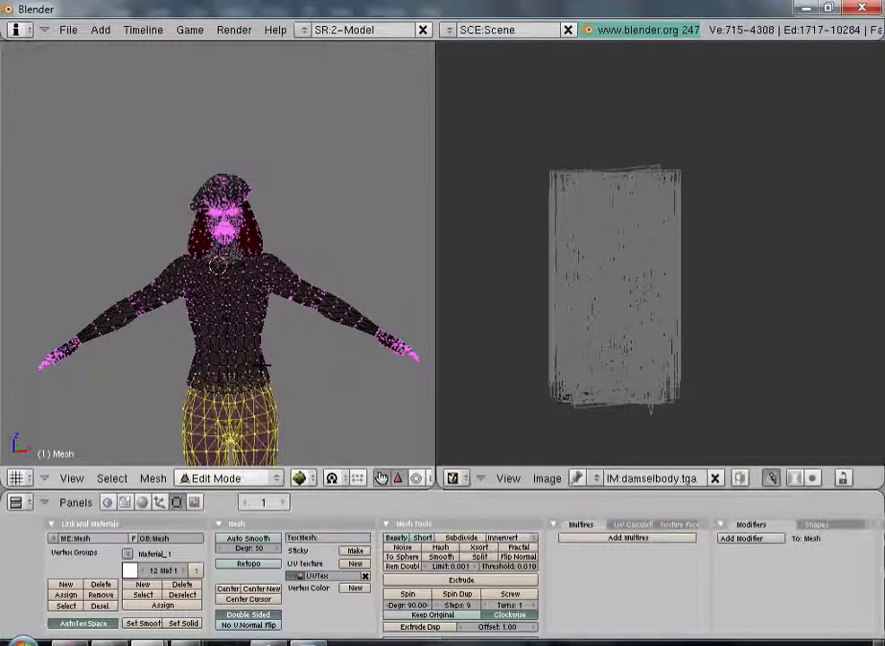
key(a)
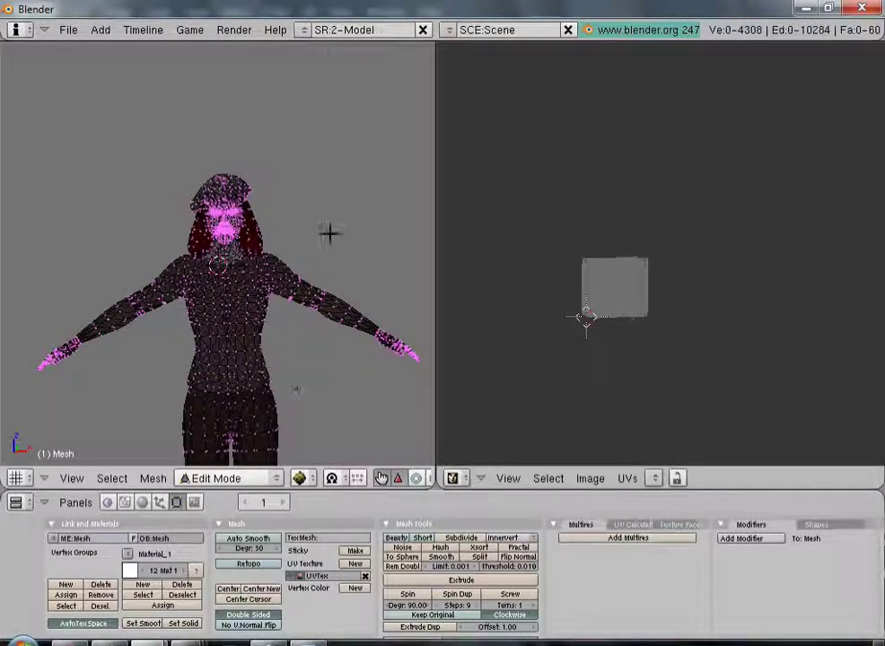
- Select the connected outer parts of the beret on the character's head, from the crown down to the brim
scroll(298, 235, up, 7)
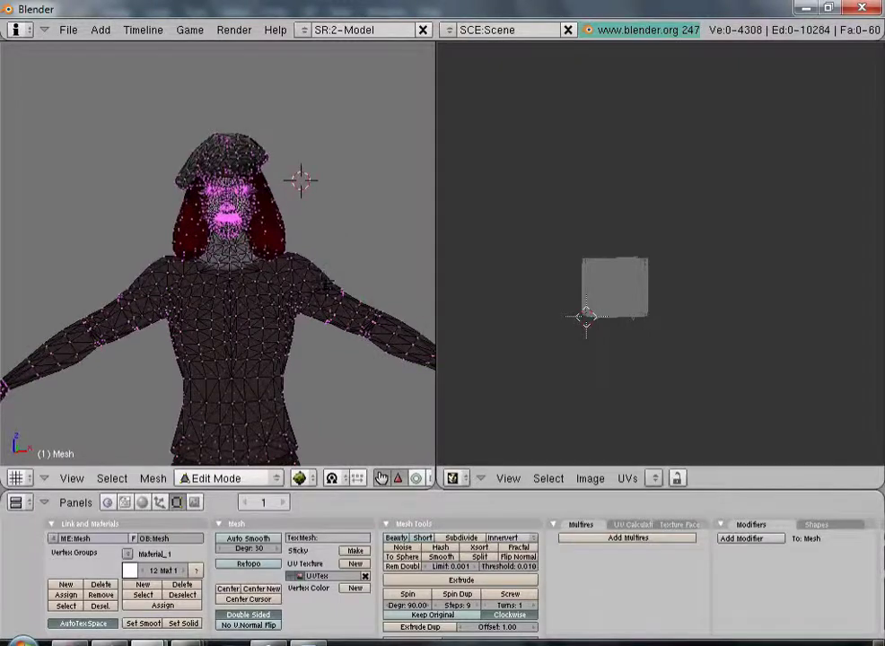
click(226, 179)
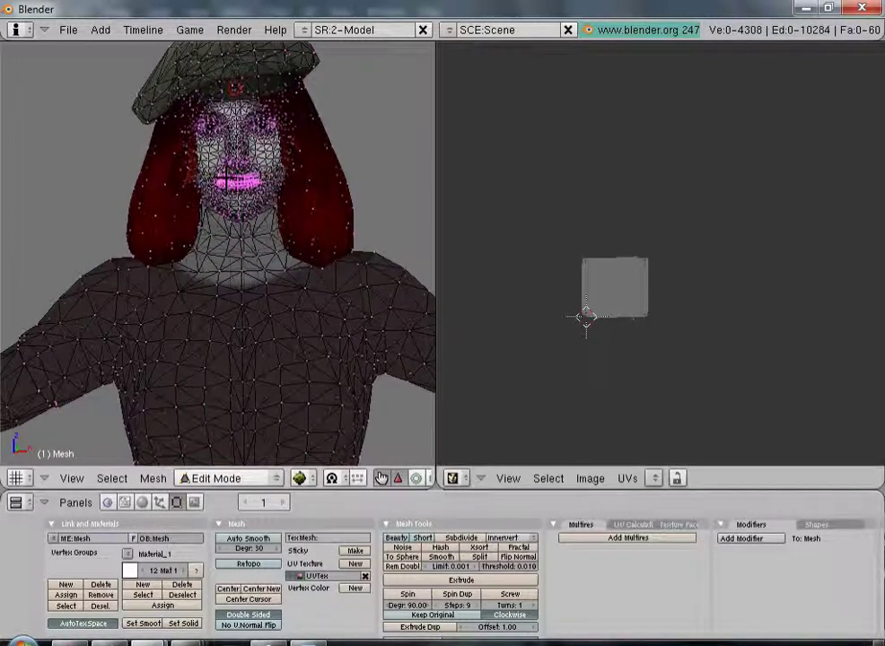
key(c)
scroll(226, 179, up, 2)
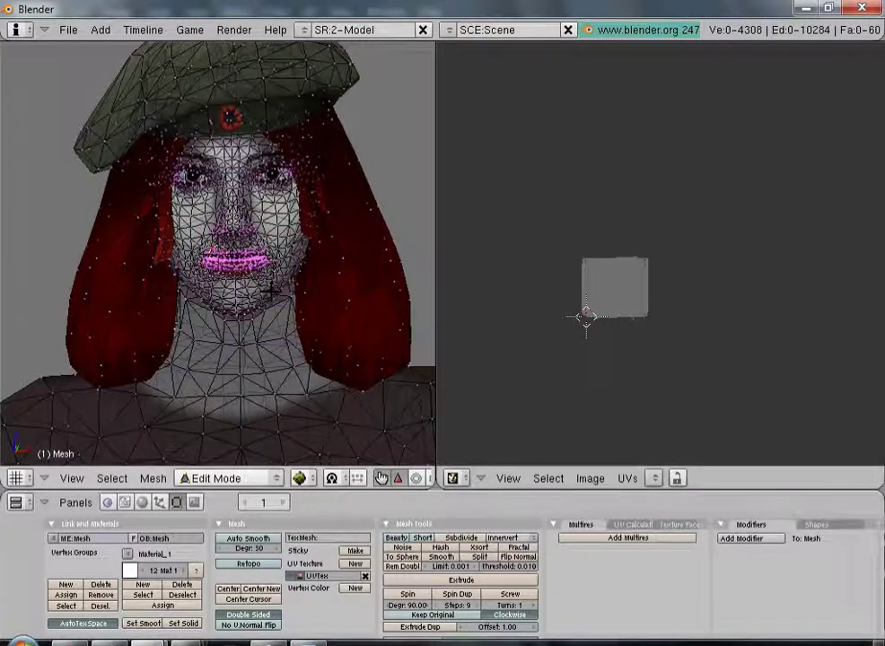
shift+middle_drag(226, 179, 224, 346)
right_click(194, 164)
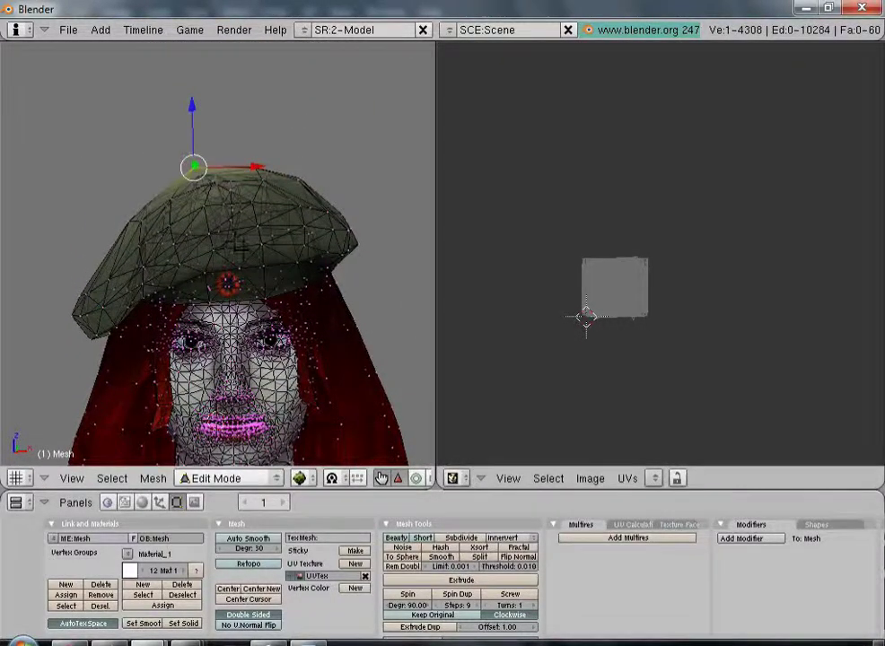
scroll(256, 257, up, 4)
middle_drag(216, 178, 223, 237)
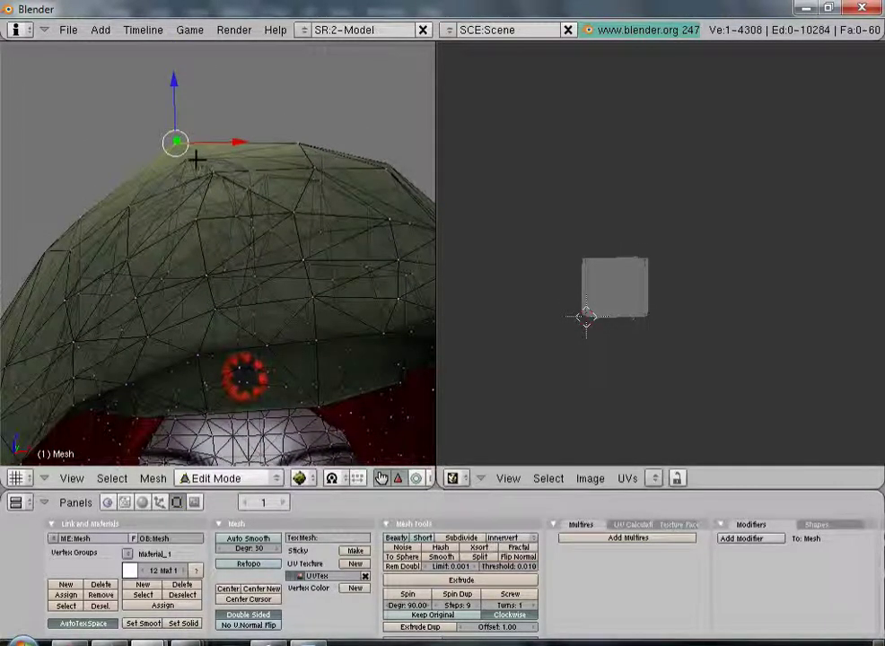
key(l)
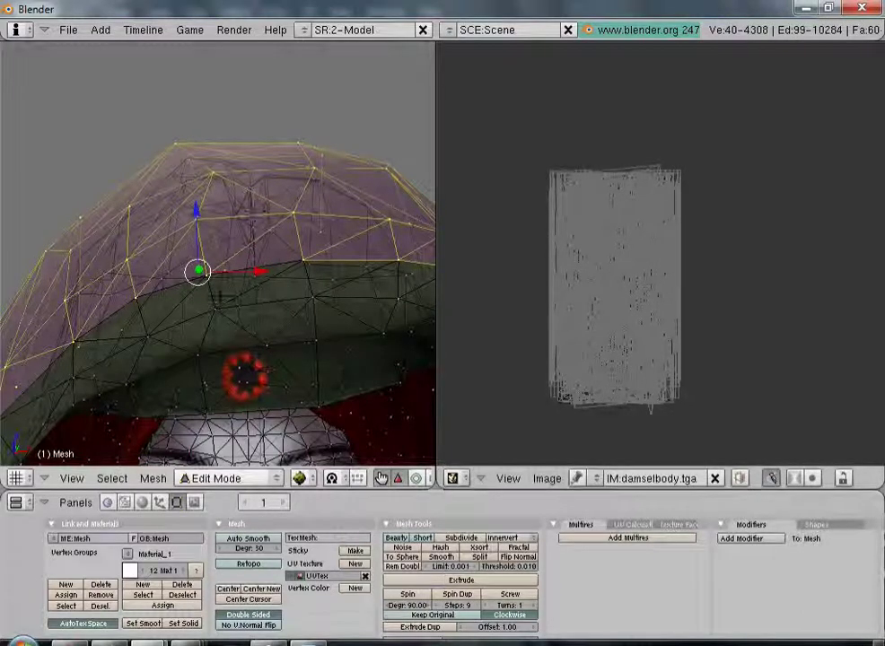
key(l)
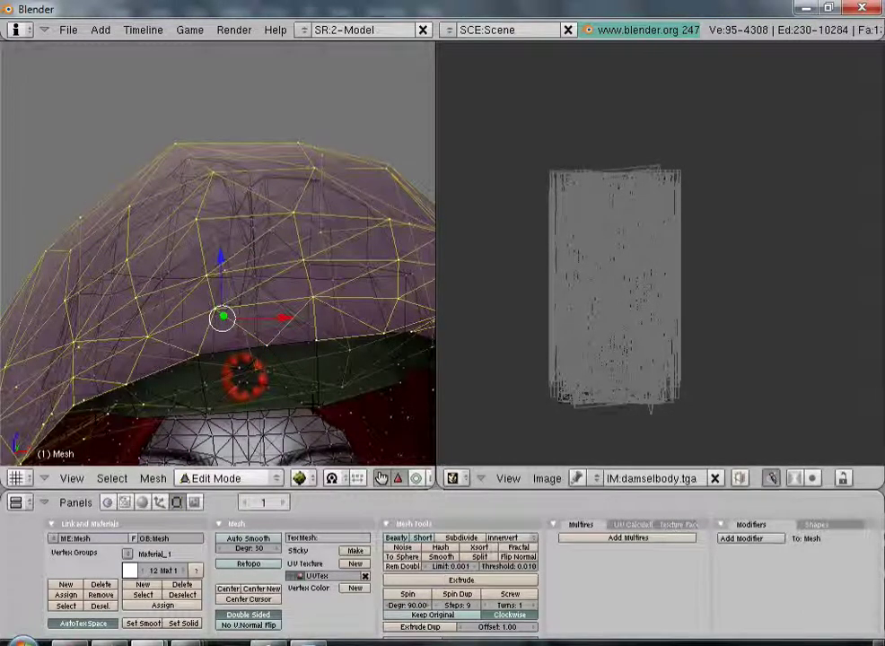
key(l)
- Try to lift the selected beret parts up off the head, and undo the move
scroll(363, 316, down, 4)
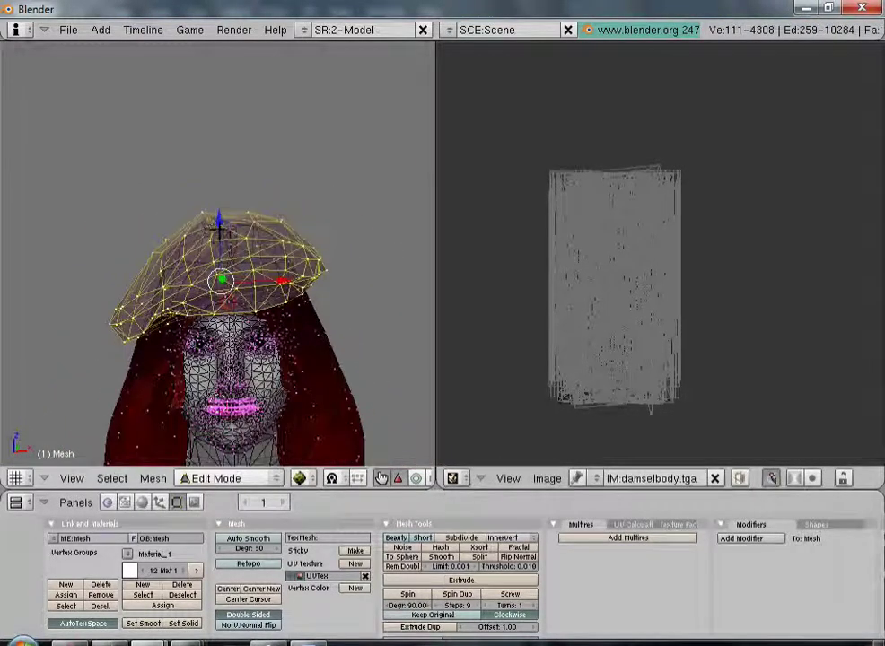
key(g)
click(217, 67)
middle_drag(217, 67, 260, 89)
scroll(260, 90, up, 3)
middle_drag(269, 179, 132, 260)
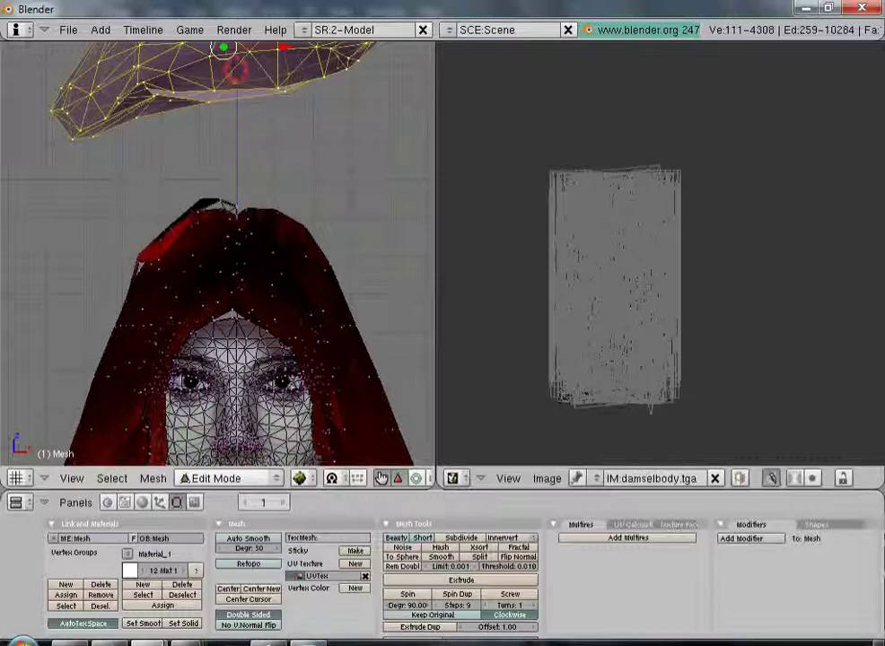
key(ctrl+z)
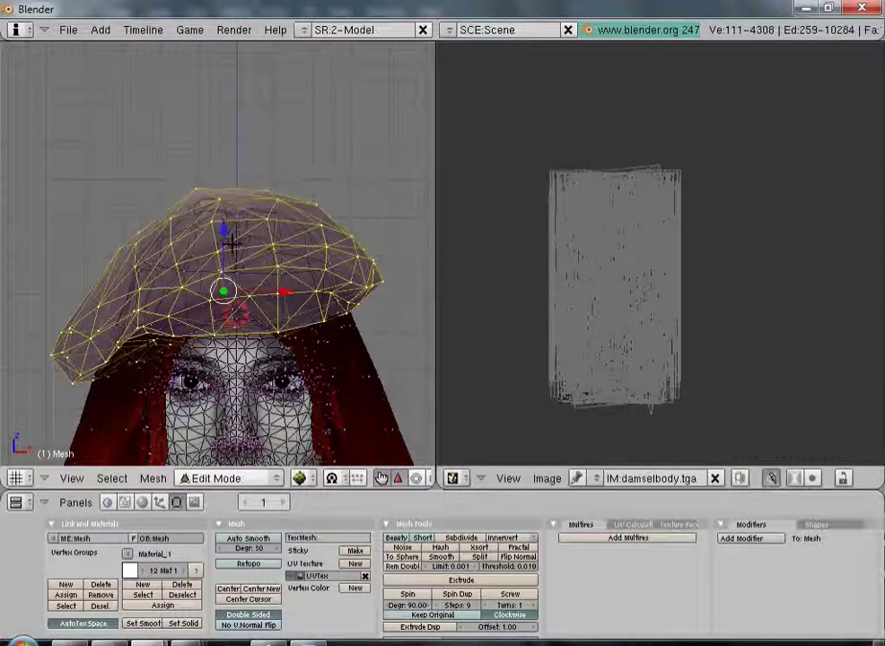
- Add the remaining inner part at the beret's crown, with its linked vertices, to the selection
scroll(265, 246, up, 3)
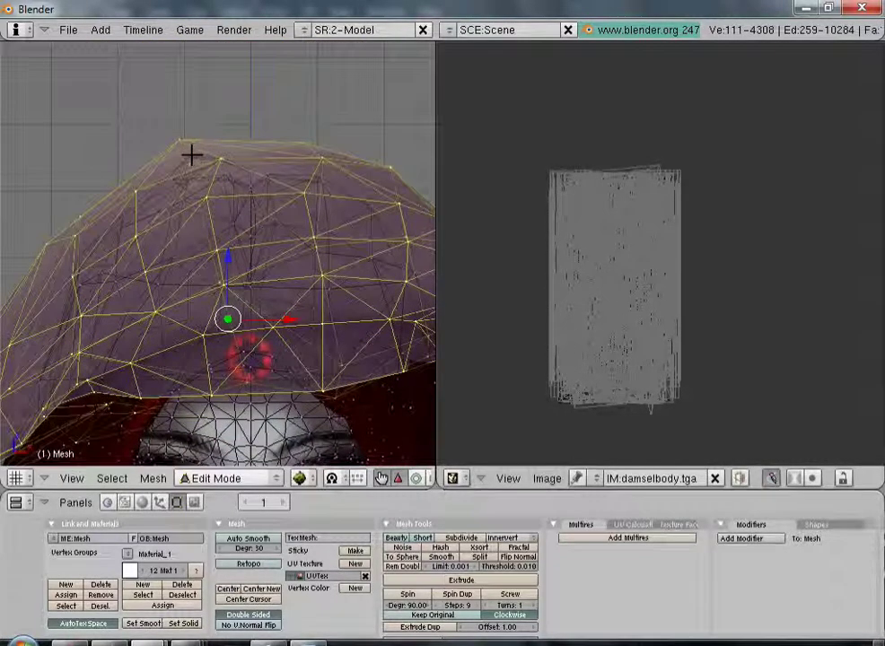
shift+right_click(187, 156)
key(ctrl+l)
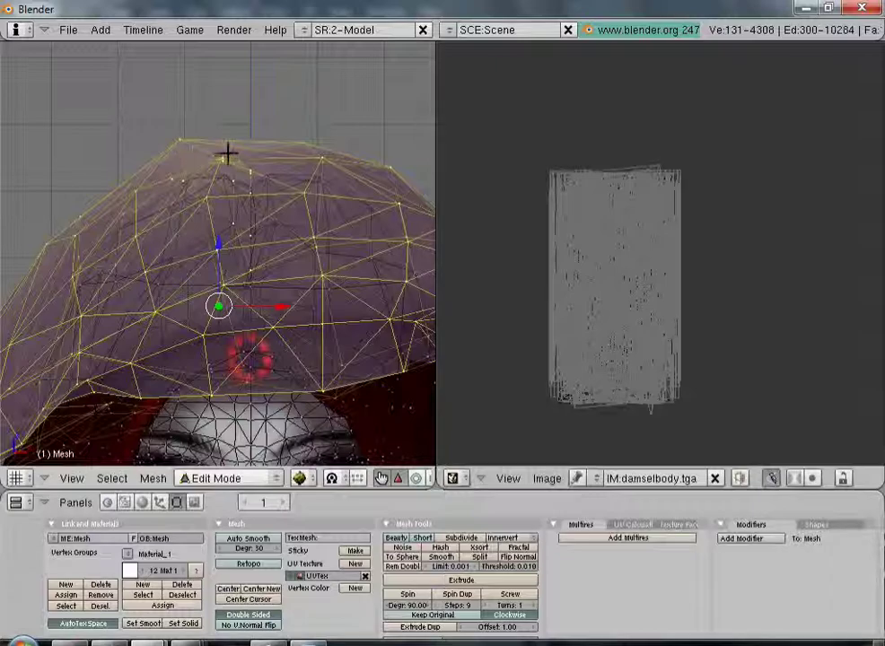
- Move the whole selected beret straight up along the Z axis, clear of the hair, and check it from several sides
scroll(231, 154, down, 4)
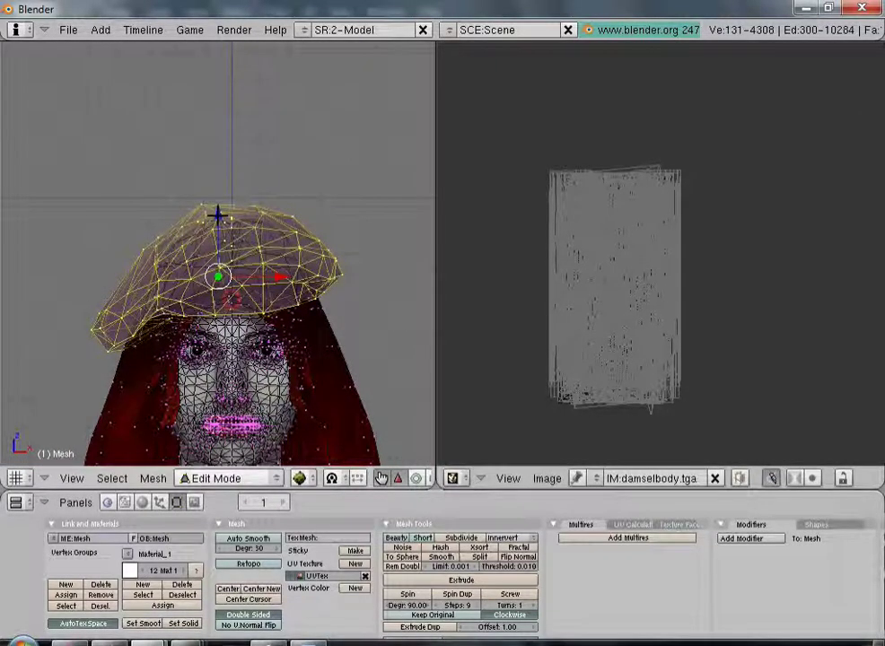
key(g)
key(z)
click(219, 52)
middle_drag(225, 192, 358, 204)
middle_drag(297, 384, 414, 334)
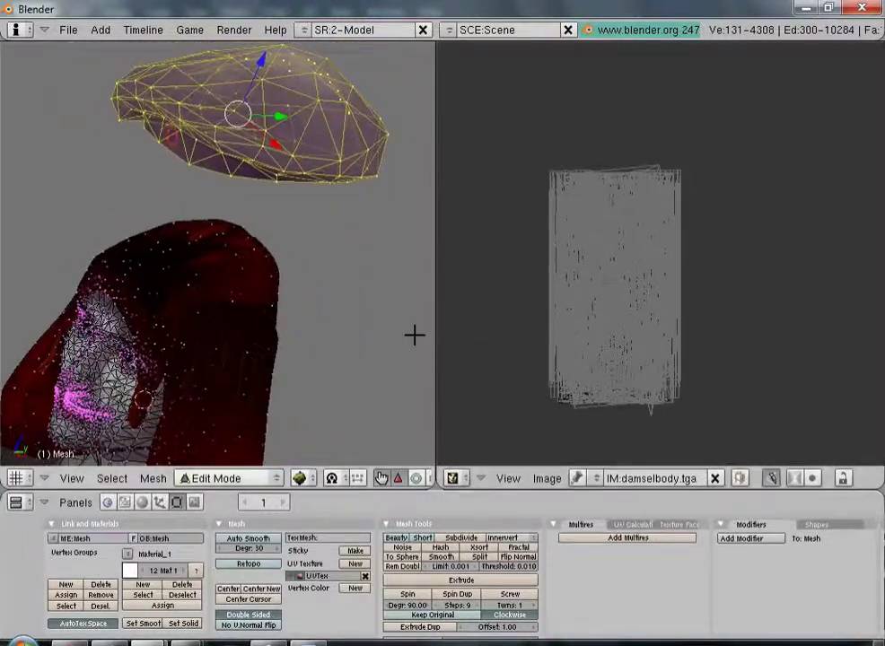
middle_drag(292, 317, 329, 285)
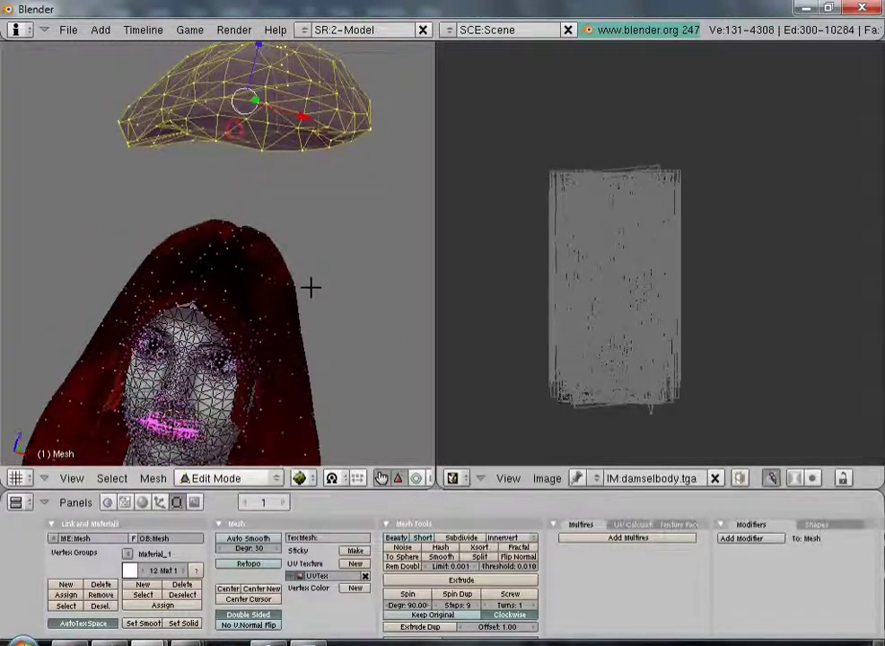
- Scale the detached beret down repeatedly in front view, first to about 0.11, until it shrinks to a tiny point
key(KP_1)
scroll(312, 288, down, 2)
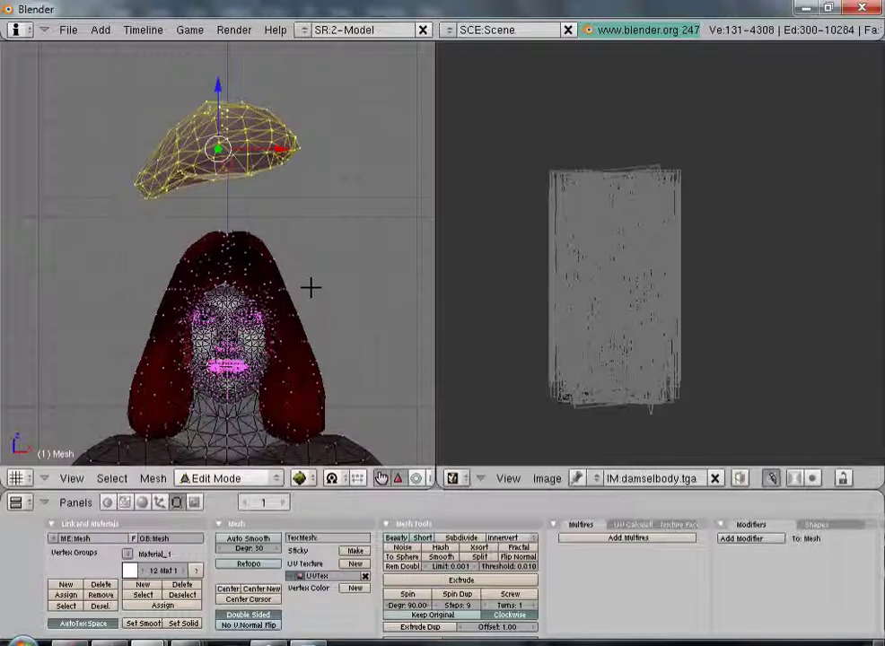
key(s)
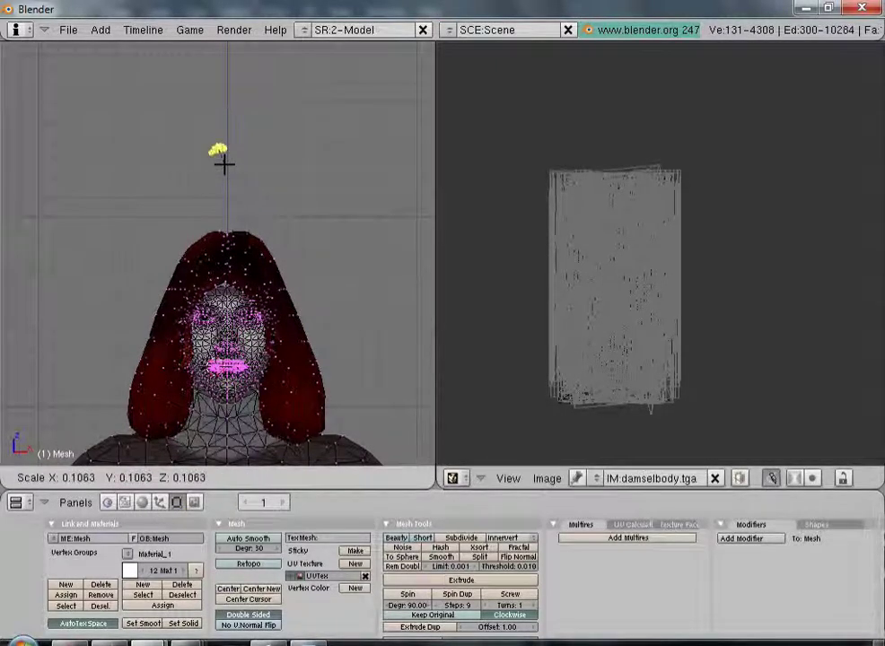
click(223, 165)
key(s)
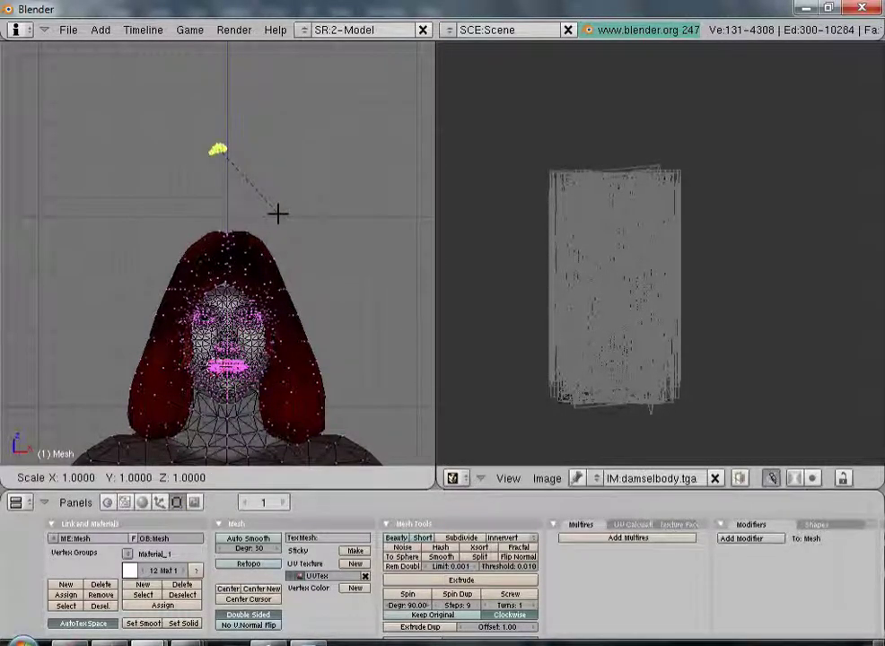
click(229, 174)
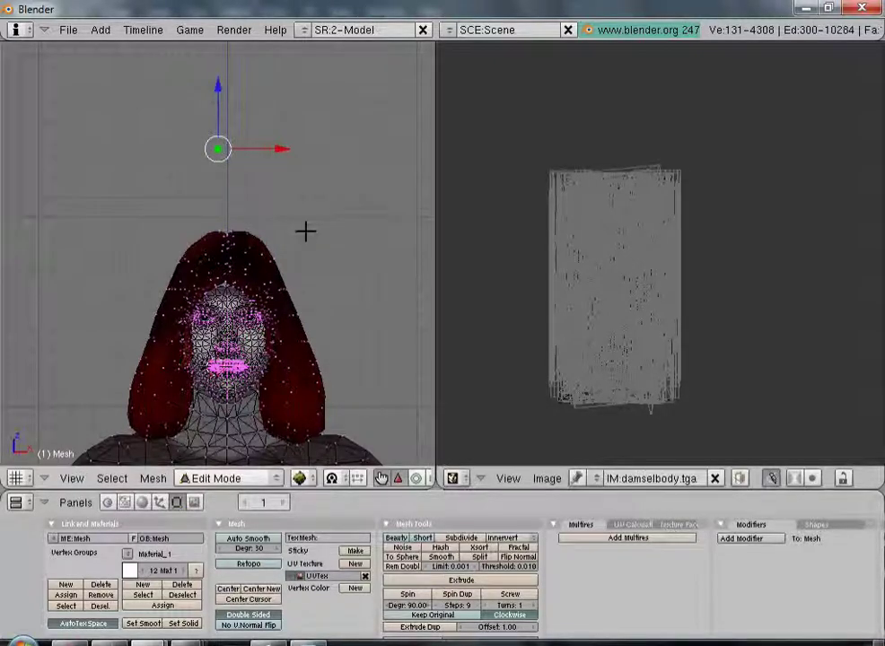
key(s)
click(227, 171)
key(ctrl+z)
- Move the shrunken beret down inside the character's head, adjusting its height and depth so that it sits hidden there
shift+middle_drag(338, 181, 361, 309)
drag(243, 178, 320, 363)
shift+scroll(320, 364, down, 3)
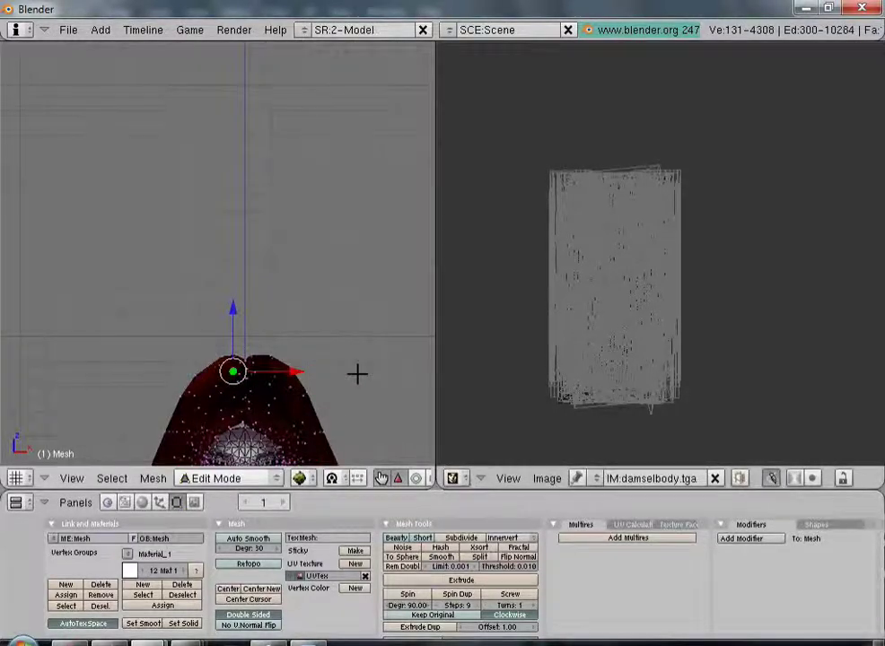
middle_drag(375, 379, 191, 256)
drag(191, 253, 178, 280)
drag(174, 356, 199, 367)
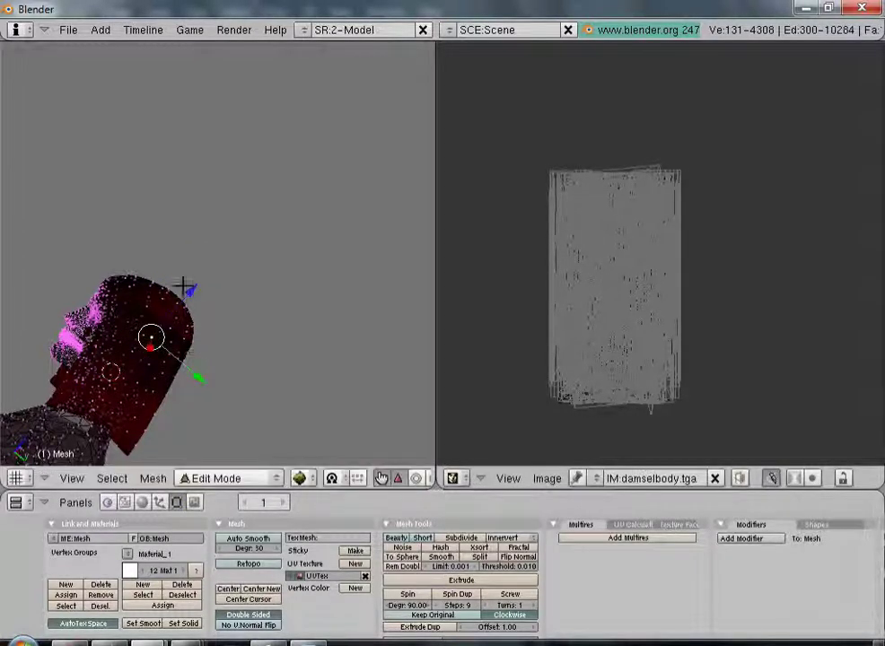
drag(189, 288, 184, 292)
middle_drag(184, 292, 176, 362)
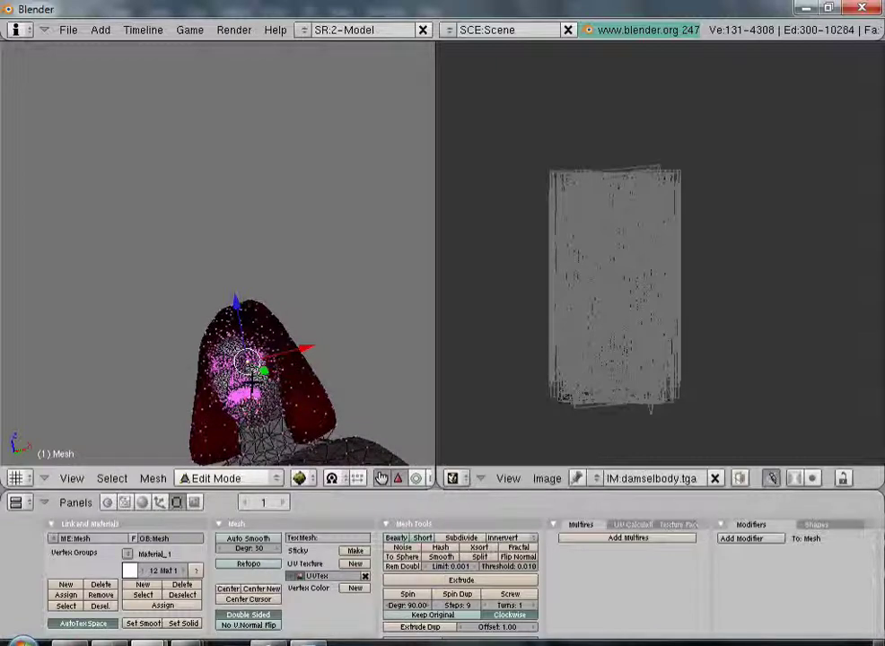
key(s)
key(Escape)
key(KP_1)
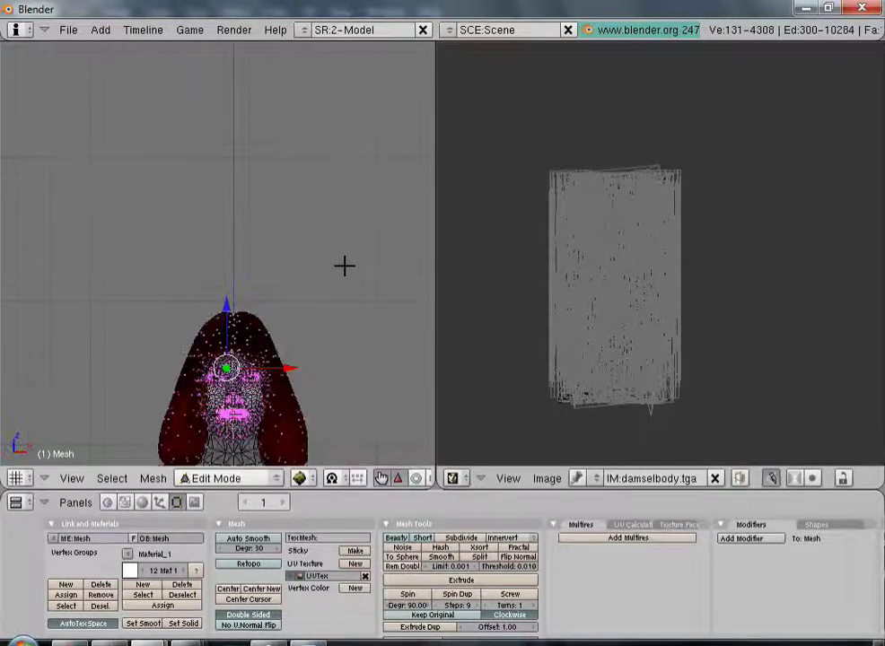
- Clear the selection on the full figure and select the linked vertices of the lower body, torso and arms
click(244, 385)
key(c)
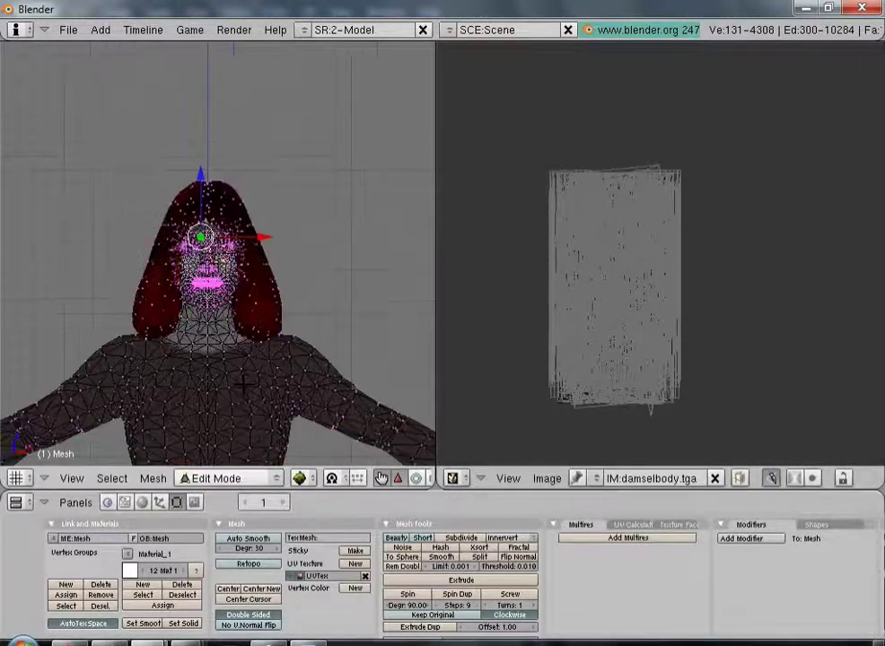
scroll(269, 410, up, 3)
scroll(288, 417, down, 6)
scroll(288, 415, down, 4)
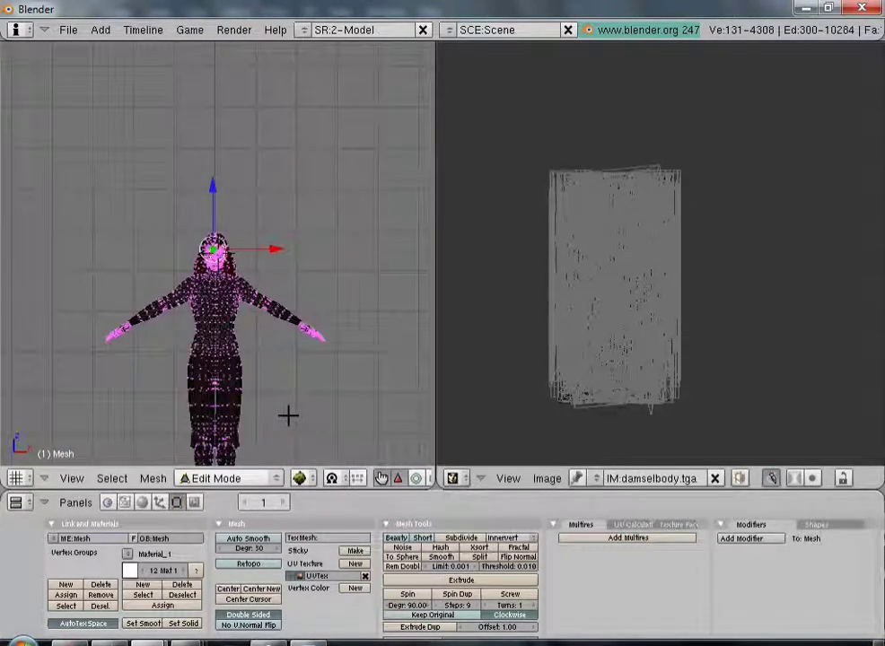
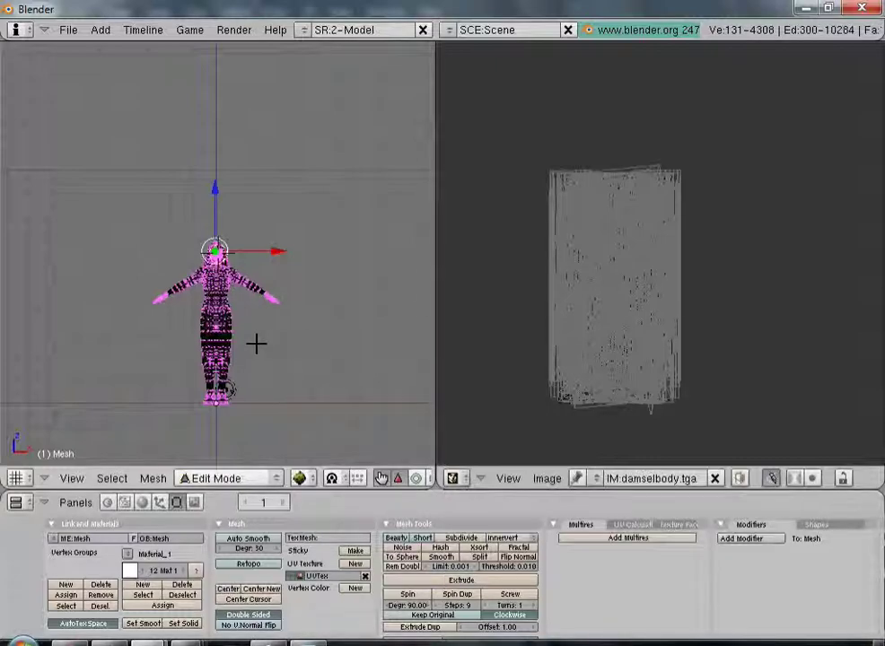
key(a)
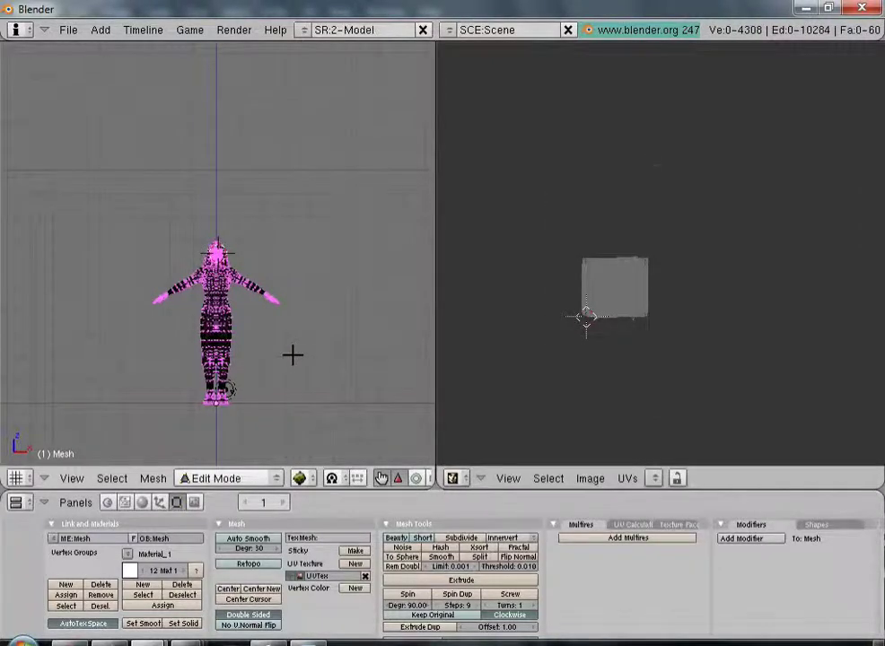
key(a)
key(a)
key(l)
scroll(296, 404, up, 8)
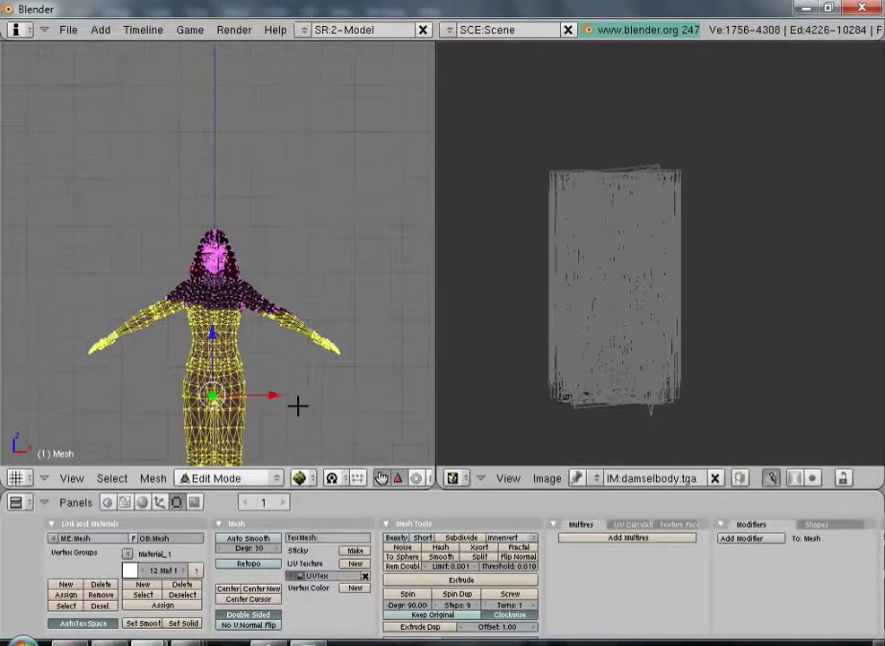
scroll(296, 404, up, 4)
scroll(296, 405, down, 4)
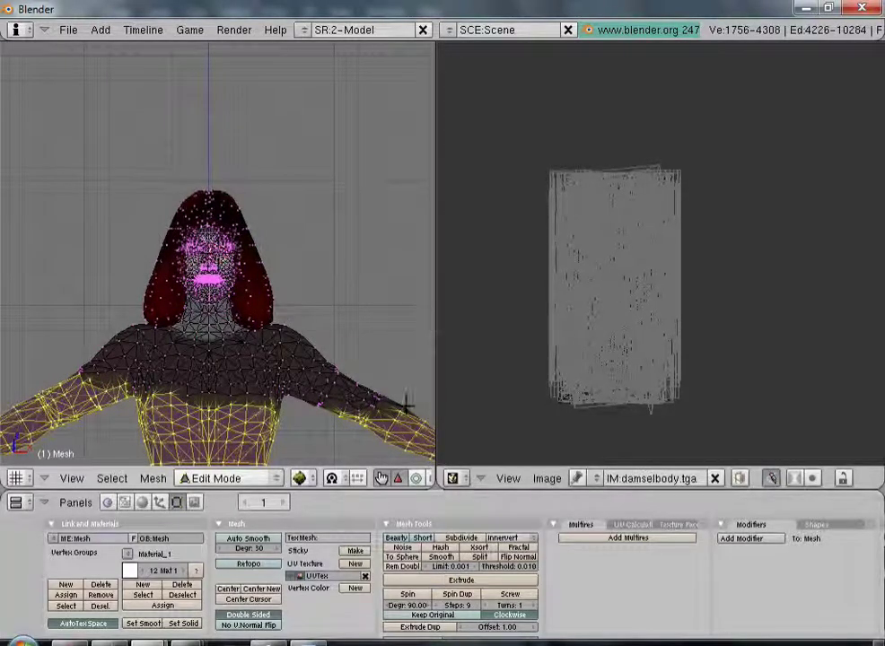
- Add the linked chest, shoulder and neck parts to the selection and hide all the selected body geometry
key(l)
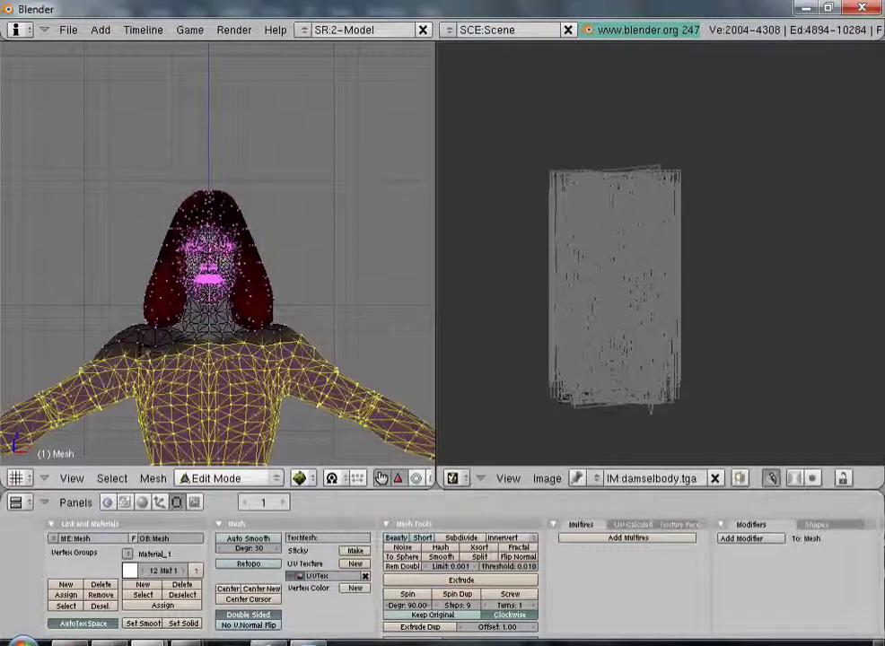
key(l)
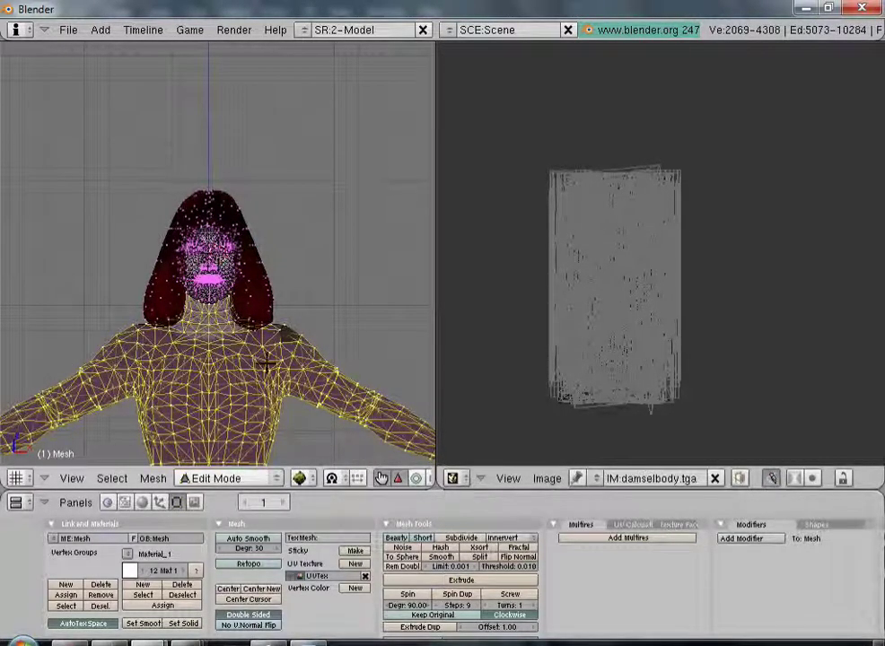
key(l)
key(l)
middle_drag(224, 352, 345, 310)
scroll(345, 310, up, 3)
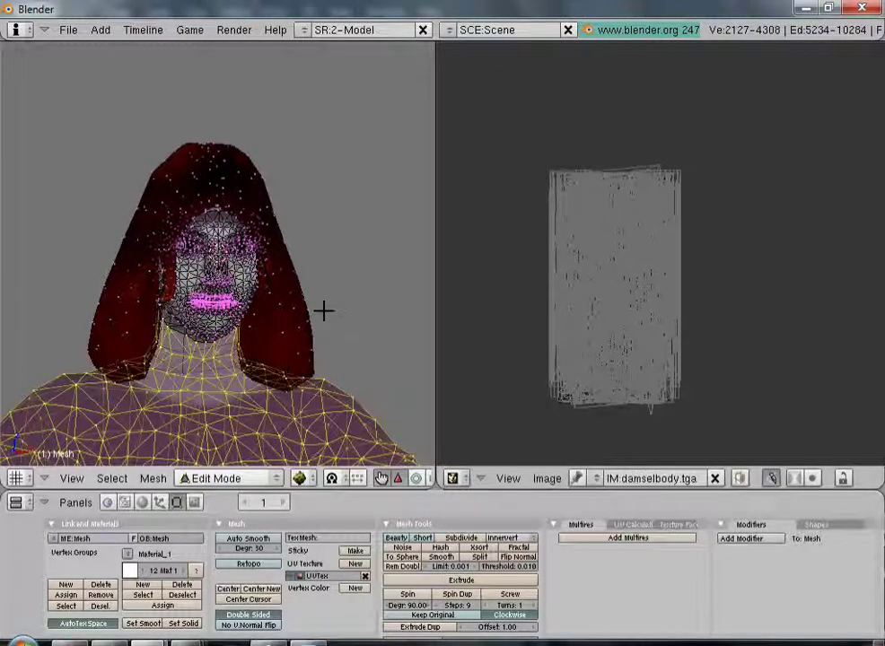
key(h)
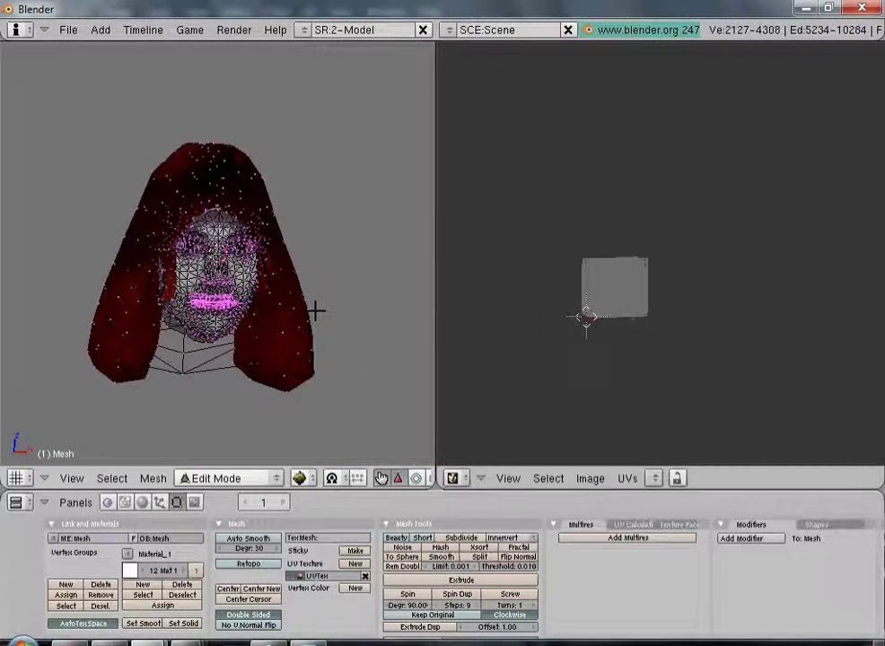
- Try to move the single vertex at the left end of the forehead gap along the Z axis, and undo the move
scroll(319, 310, up, 3)
middle_drag(261, 296, 220, 282)
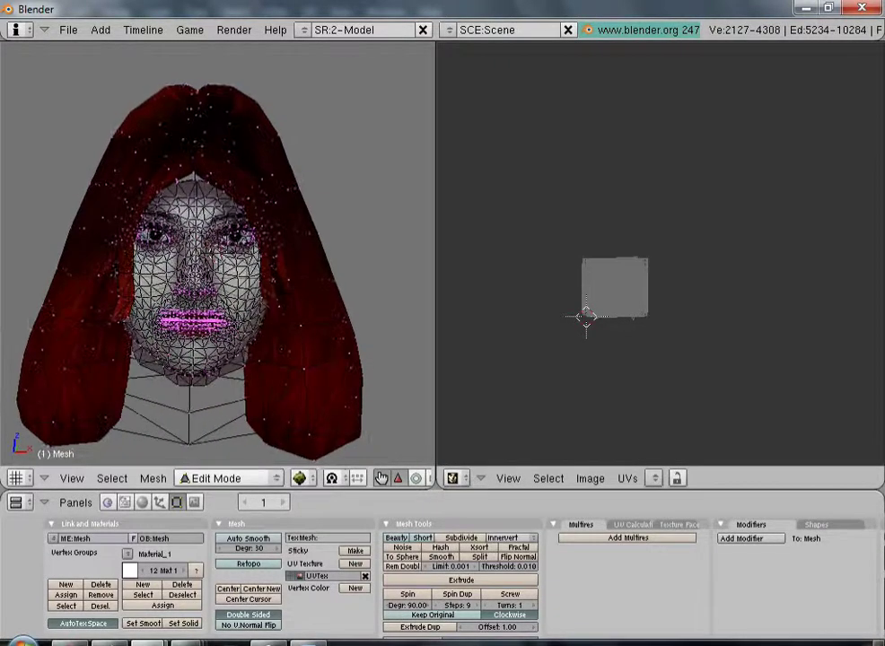
scroll(218, 251, up, 5)
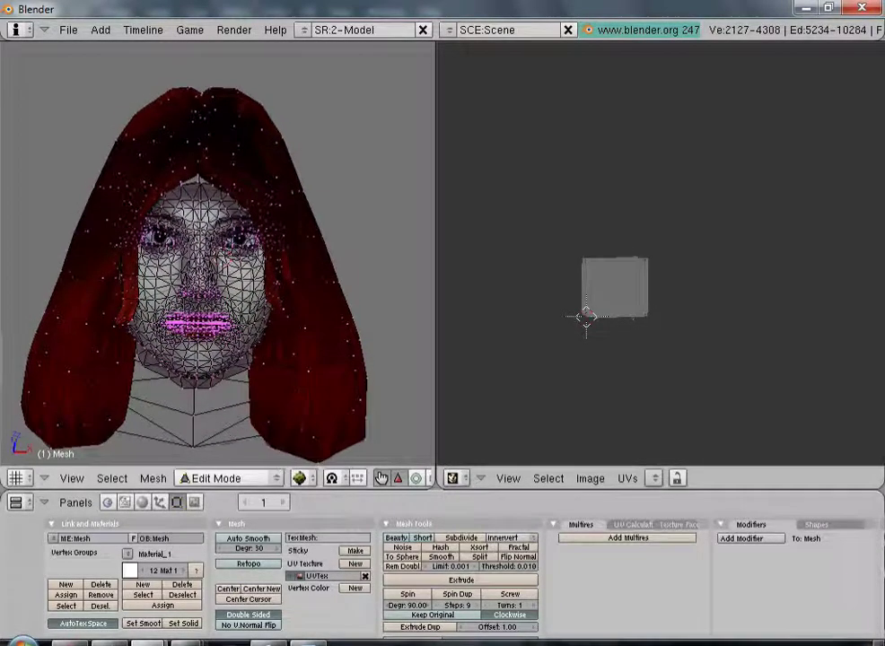
scroll(256, 287, up, 4)
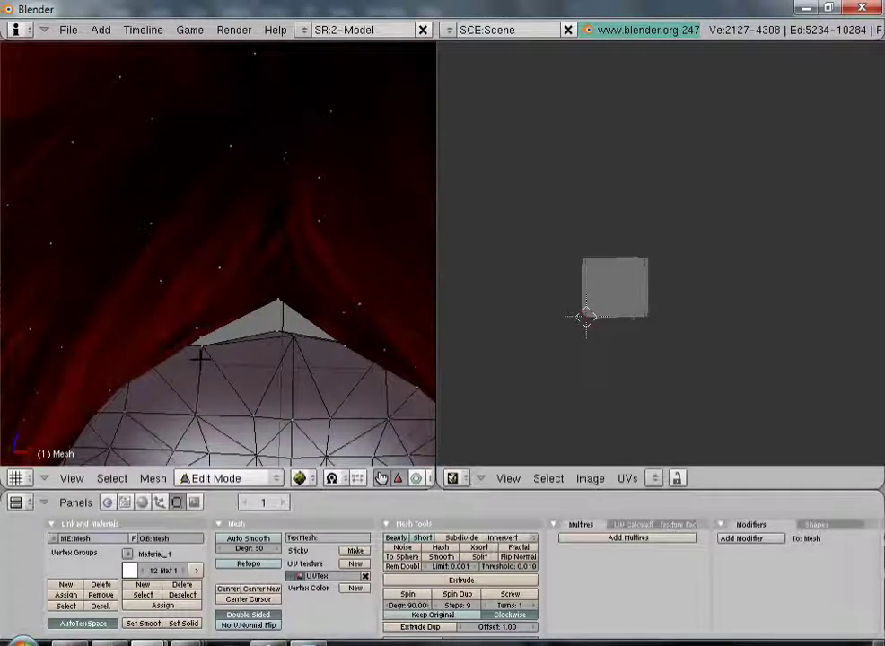
right_click(201, 352)
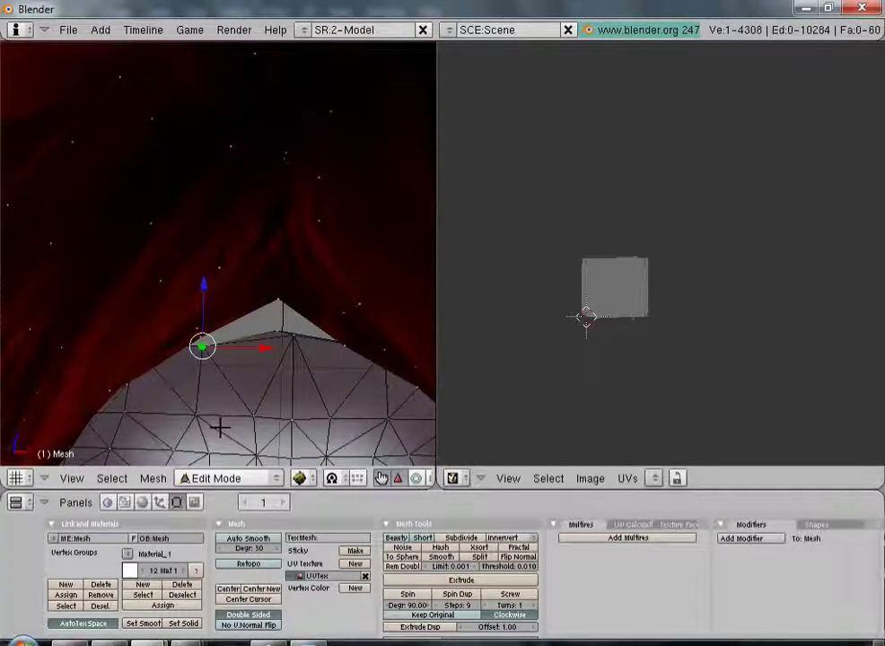
key(g)
key(z)
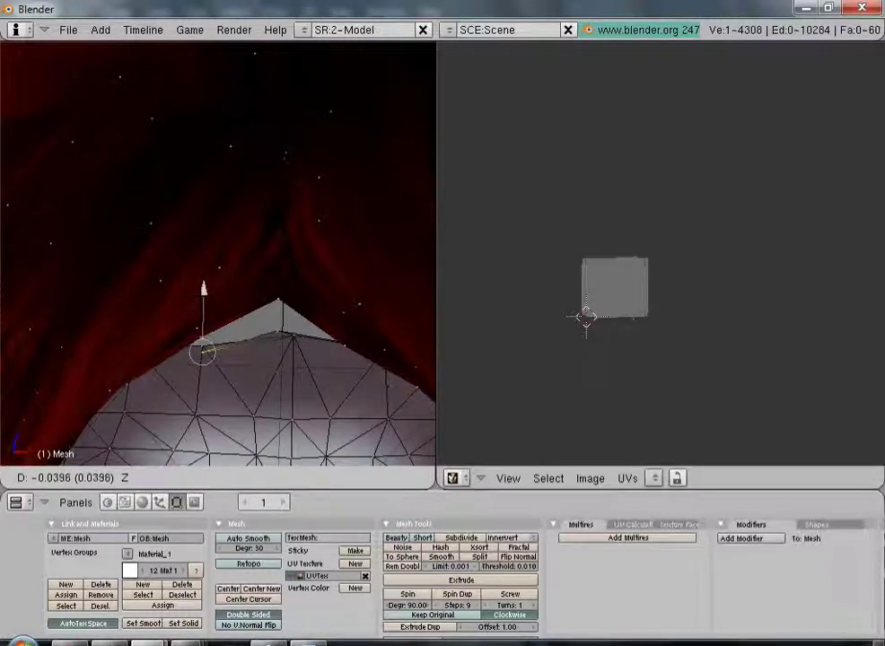
key(Return)
key(ctrl+z)
- Add the overlapping vertex at the left end of the forehead gap and raise both about 0.17 along Z
shift+right_click(210, 381)
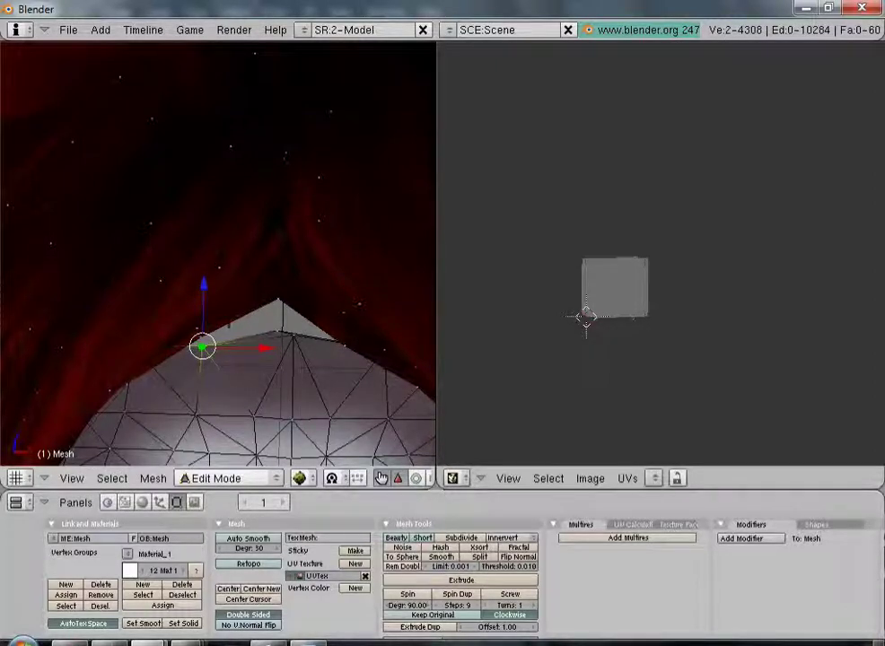
key(g)
key(z)
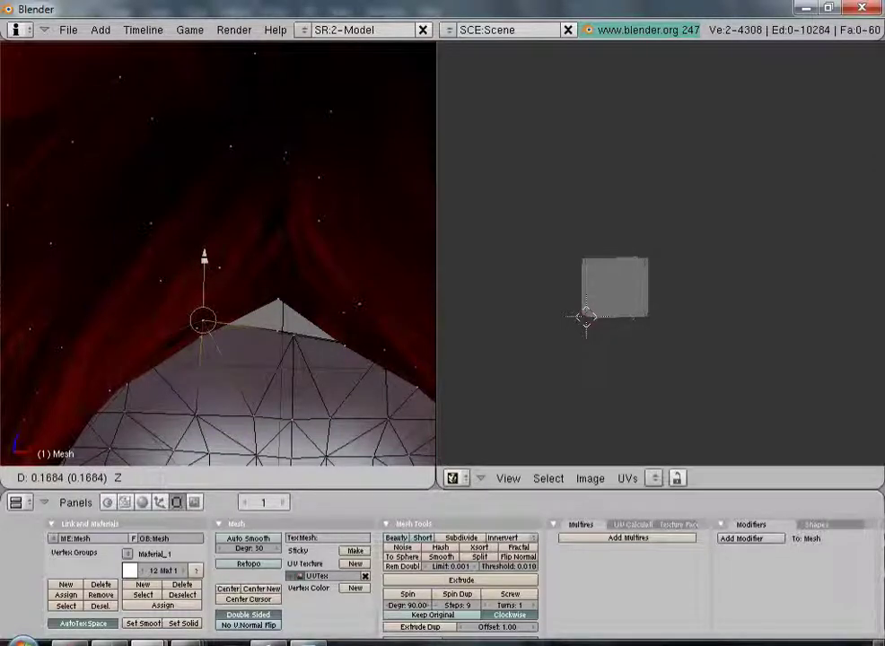
key(Return)
- Try to move the single vertex at the middle of the forehead gap along the Z axis, and undo the move
right_click(274, 345)
key(g)
key(z)
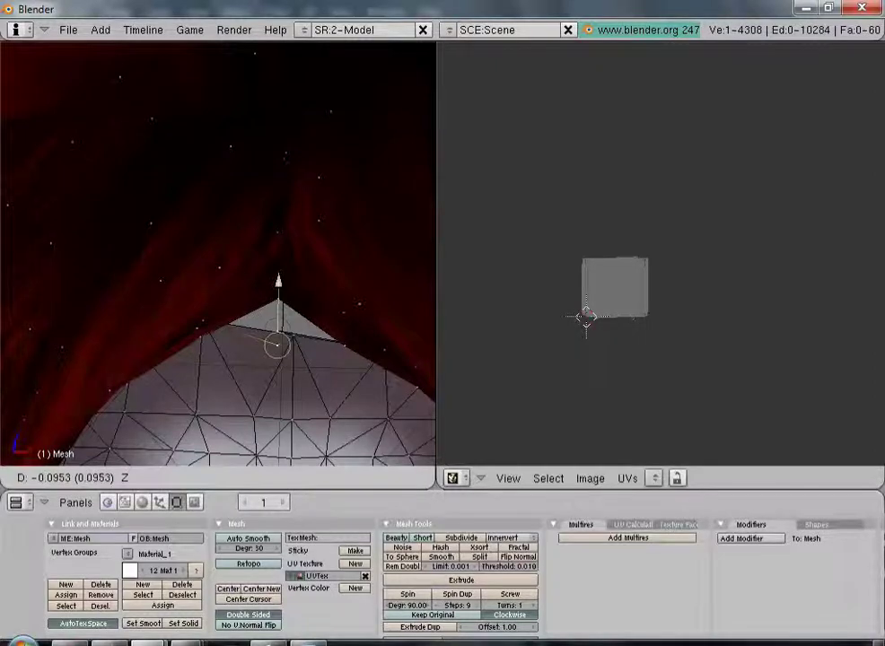
drag(278, 281, 278, 282)
key(ctrl+z)
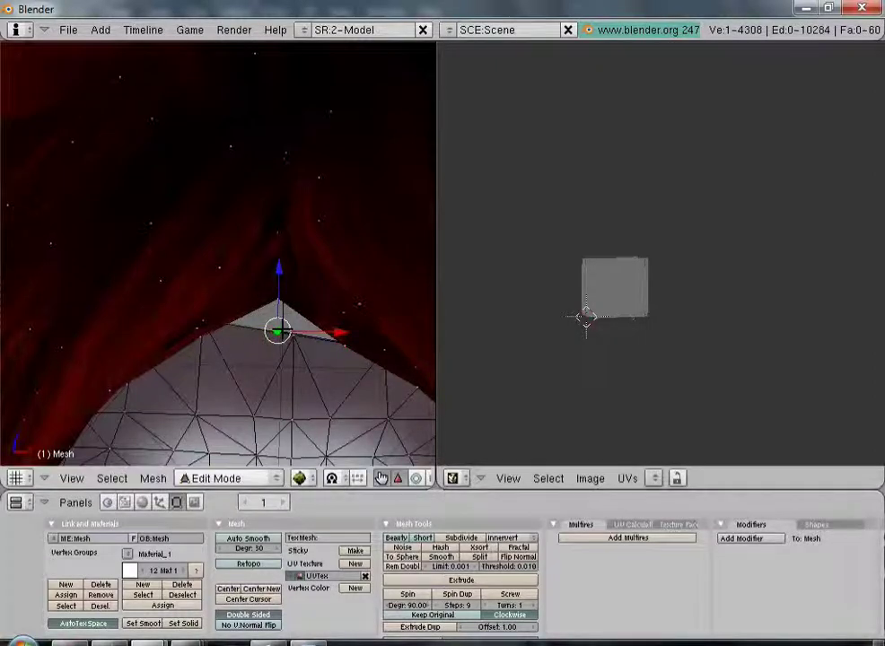
- Raise the two overlapping middle vertices of the forehead gap under the hair along Z, and adjust their depth along Y
key(g)
key(z)
key(Return)
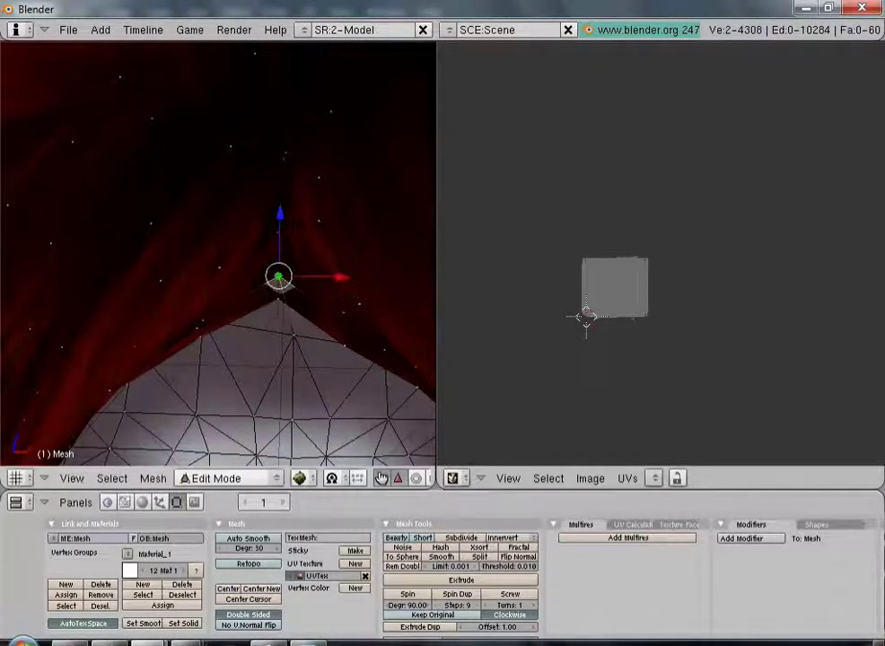
middle_drag(278, 269, 225, 291)
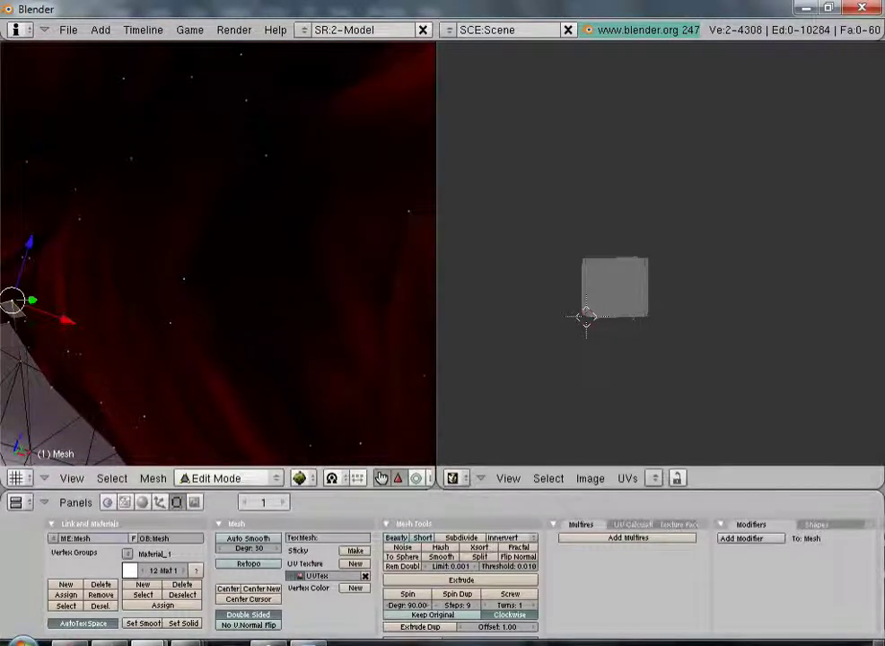
drag(32, 300, 56, 300)
middle_drag(37, 378, 138, 321)
scroll(235, 268, down, 7)
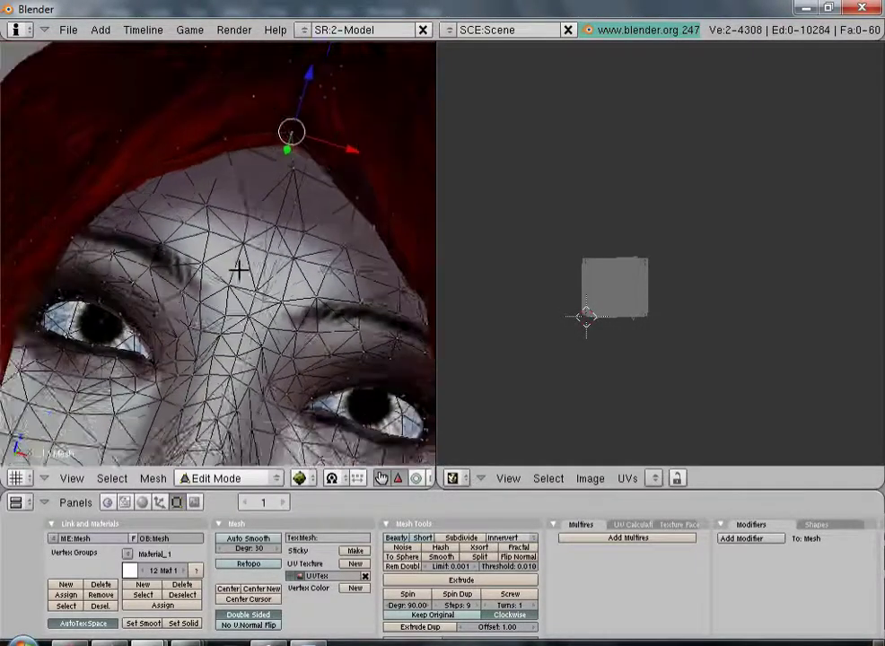
middle_drag(243, 352, 260, 333)
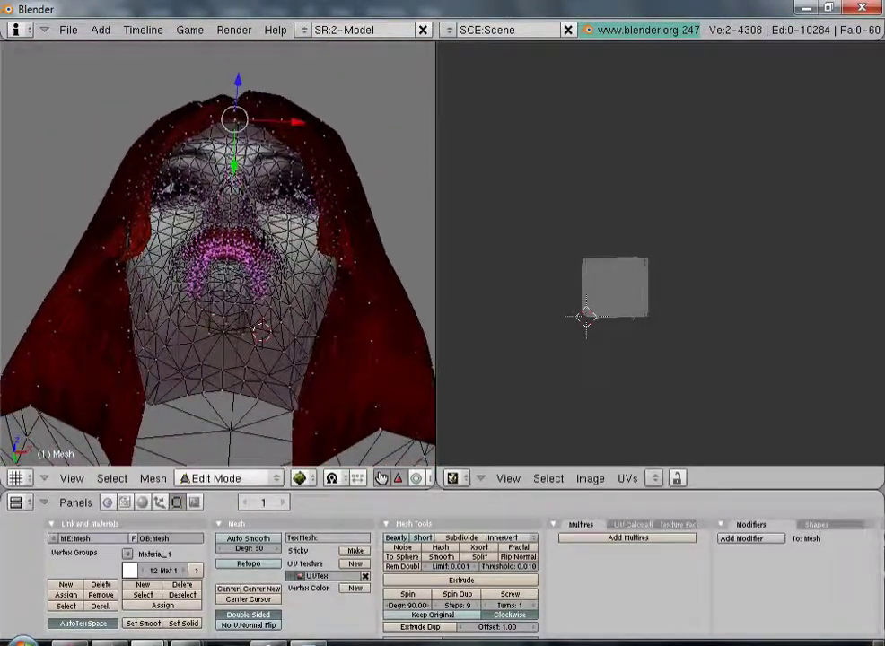
- Examine the forehead and hairline from below, close up and from the front for remaining gaps
key(g)
click(243, 133)
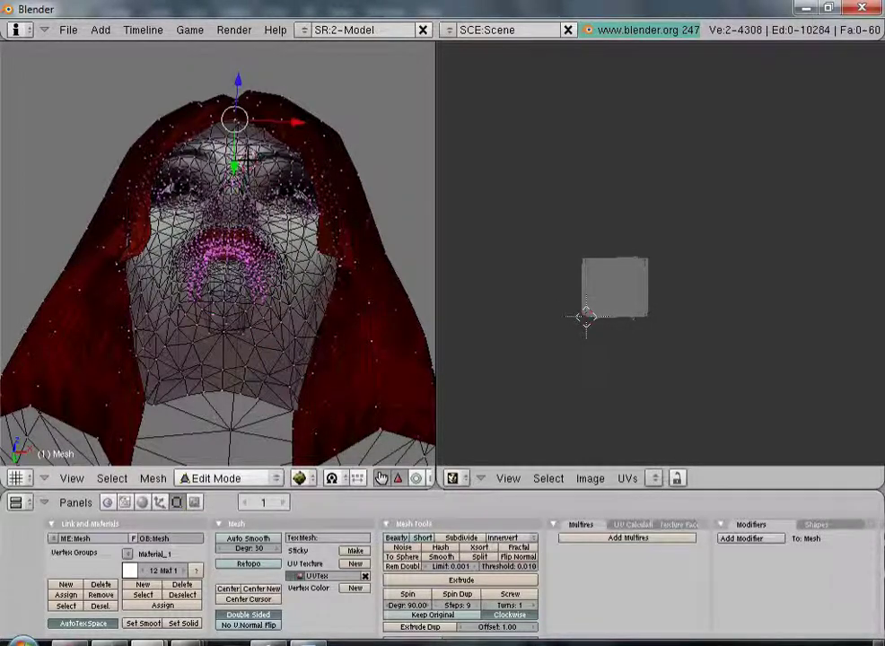
key(c)
scroll(271, 278, up, 8)
scroll(271, 279, down, 3)
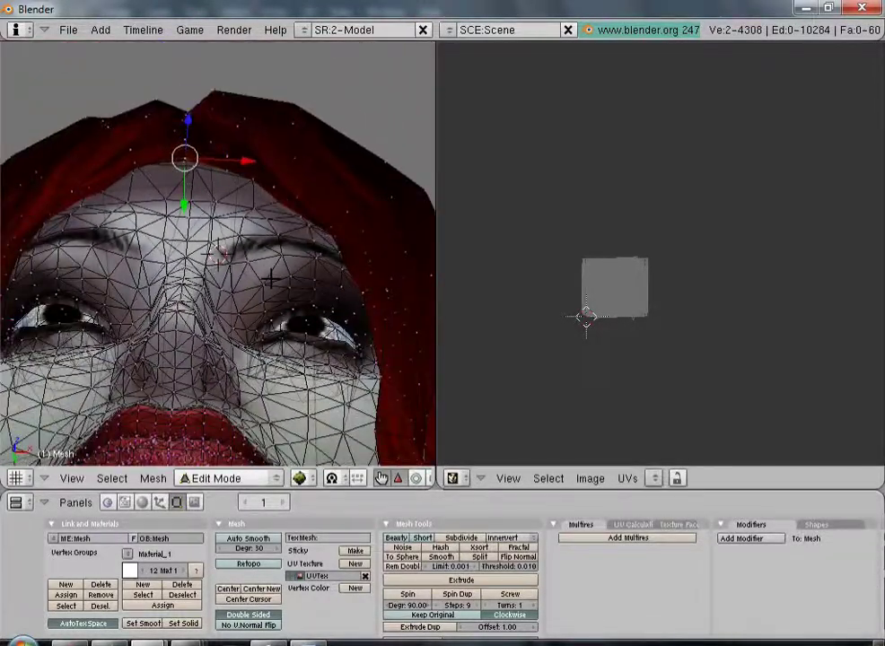
scroll(271, 281, down, 6)
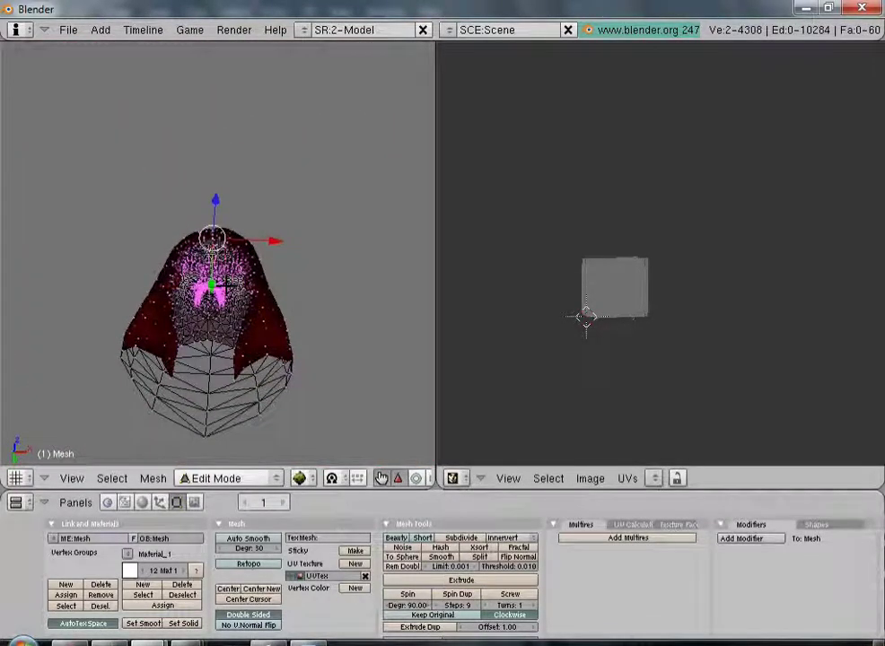
key(KP_1)
scroll(231, 283, up, 4)
scroll(230, 282, down, 5)
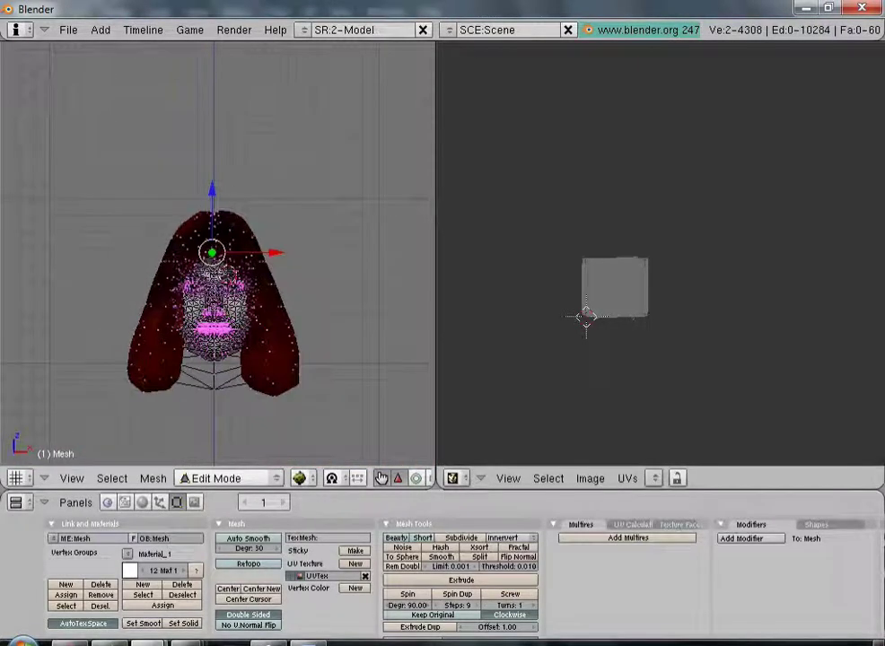
- Try to hide the linked mouth and face geometry to expose the mesh behind it
scroll(231, 283, up, 5)
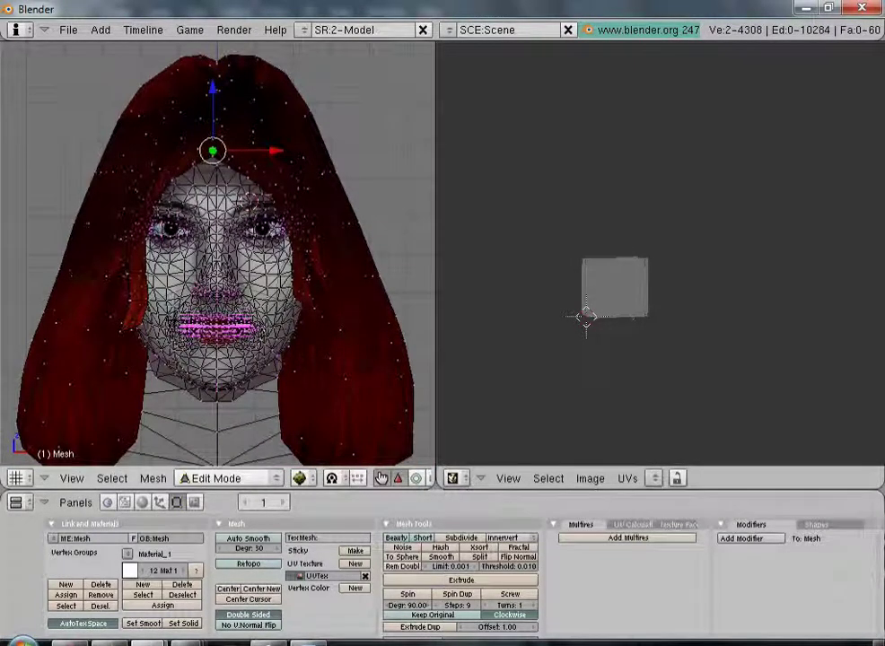
key(l)
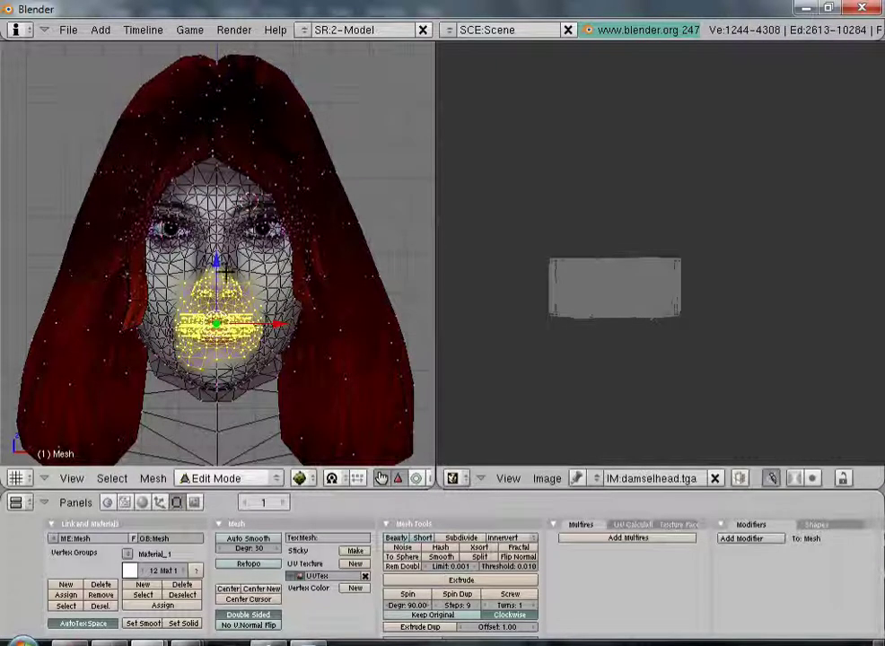
key(l)
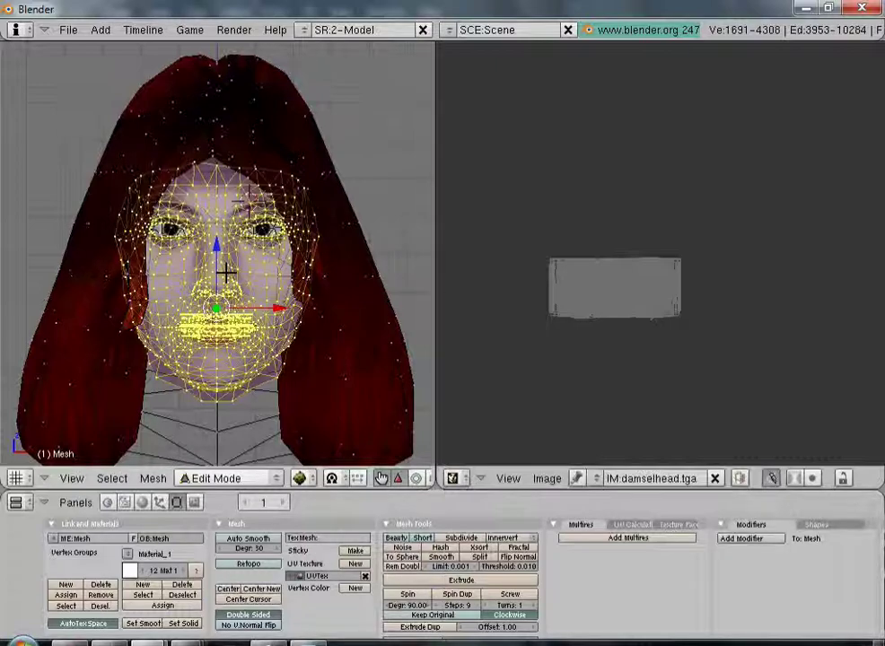
key(h)
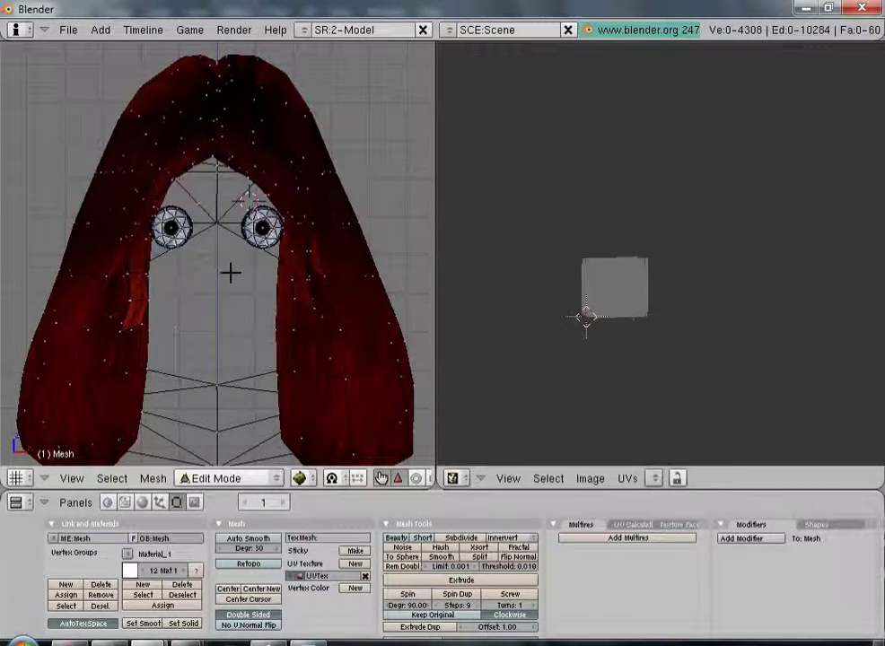
right_click(176, 330)
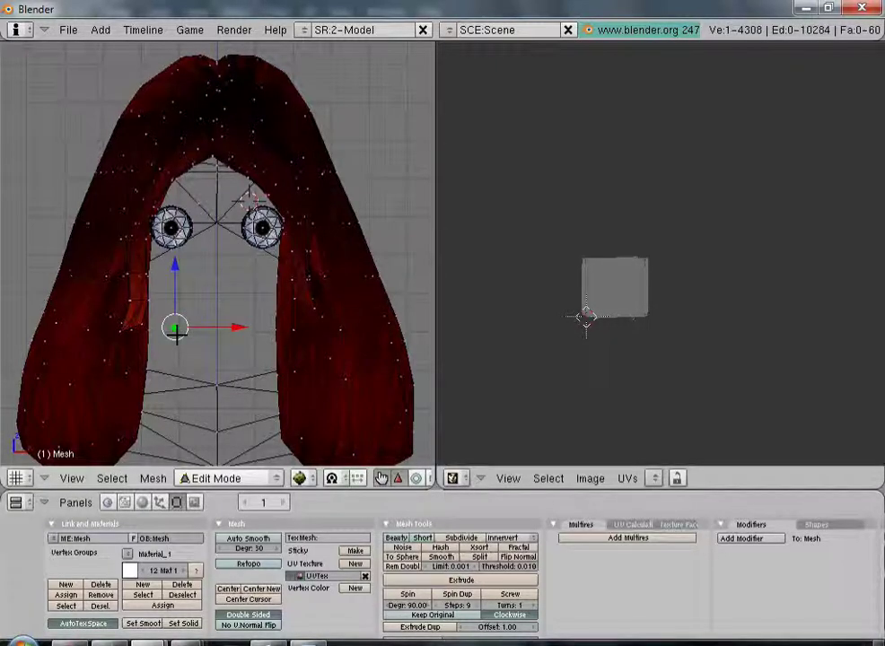
middle_drag(204, 211, 257, 197)
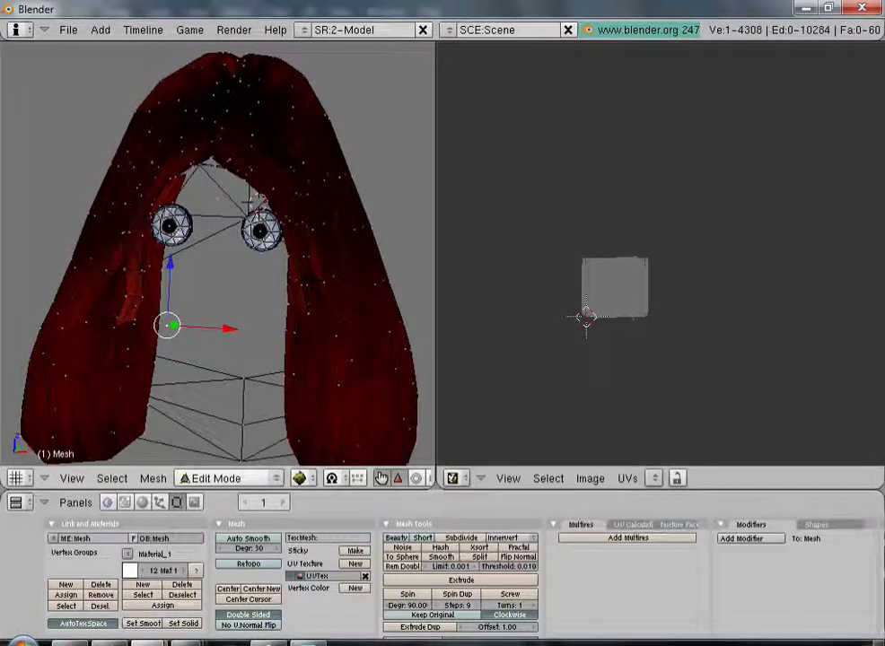
- Select the linked face geometry again, deselect the two isolated vertices near the back of the neck, and hide the remaining selection
key(a)
scroll(231, 351, down, 5)
middle_drag(339, 297, 206, 285)
scroll(325, 330, up, 2)
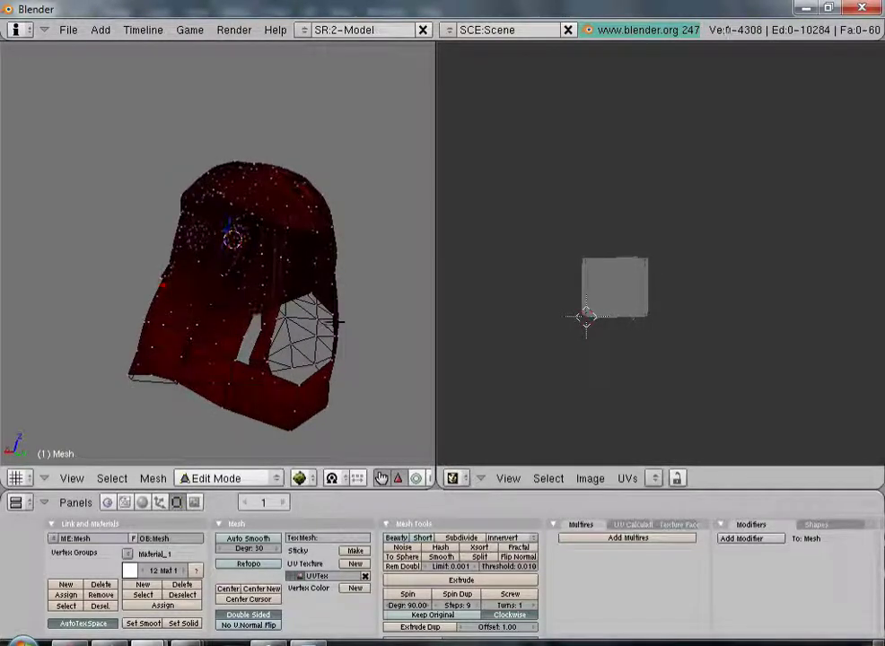
key(l)
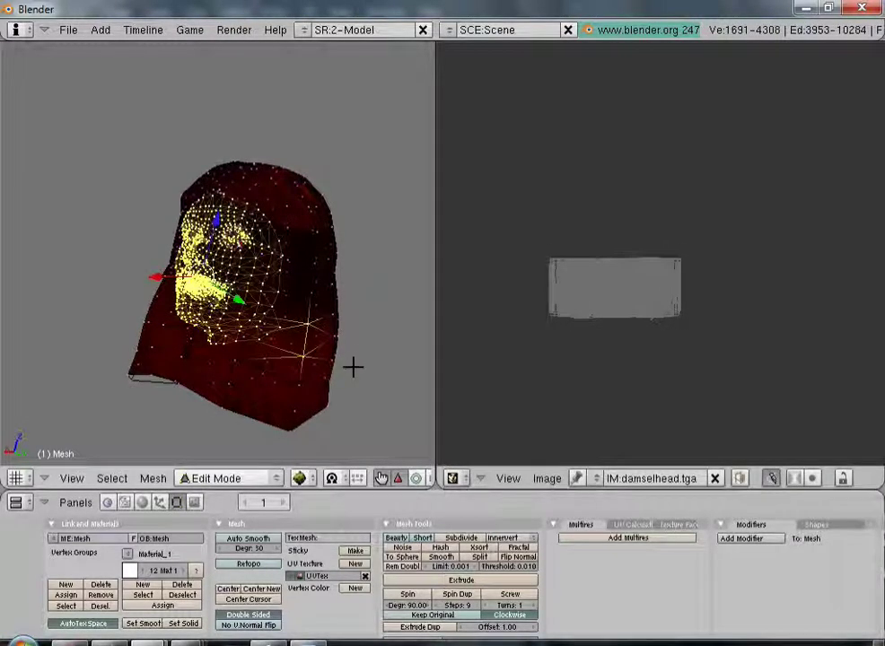
middle_drag(350, 371, 372, 352)
scroll(371, 352, up, 2)
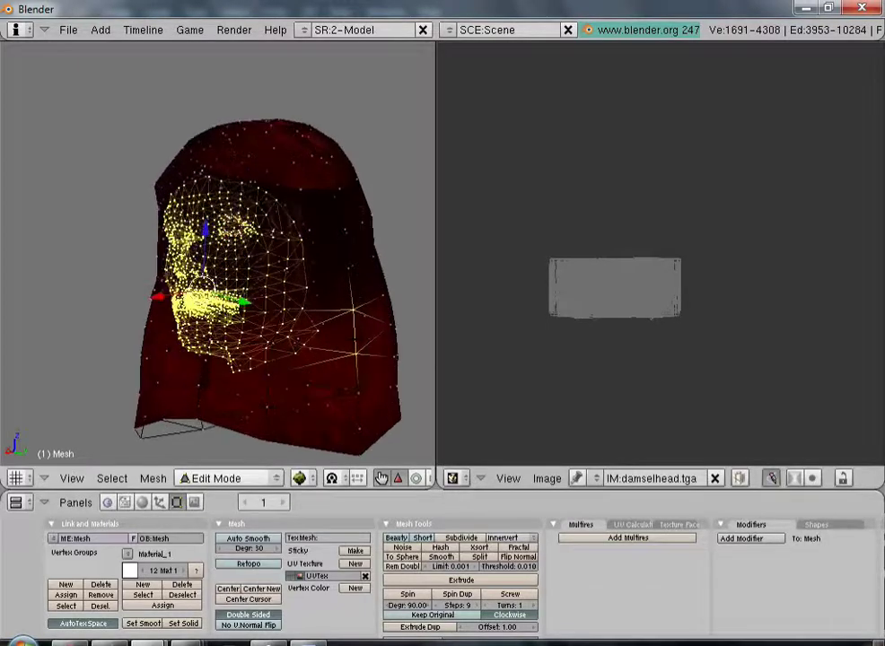
shift+right_click(377, 368)
shift+right_click(374, 320)
scroll(256, 367, down, 6)
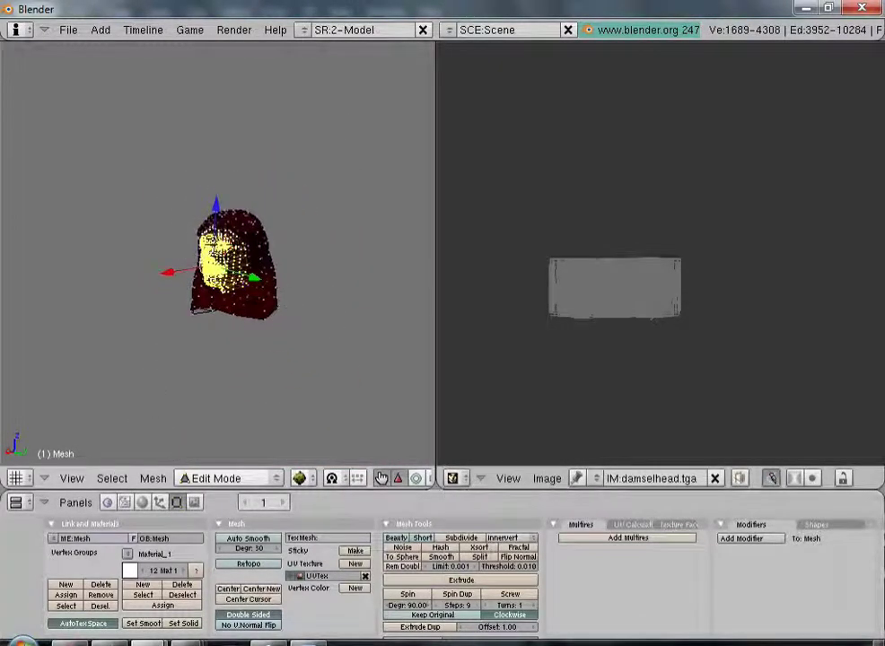
scroll(330, 330, up, 7)
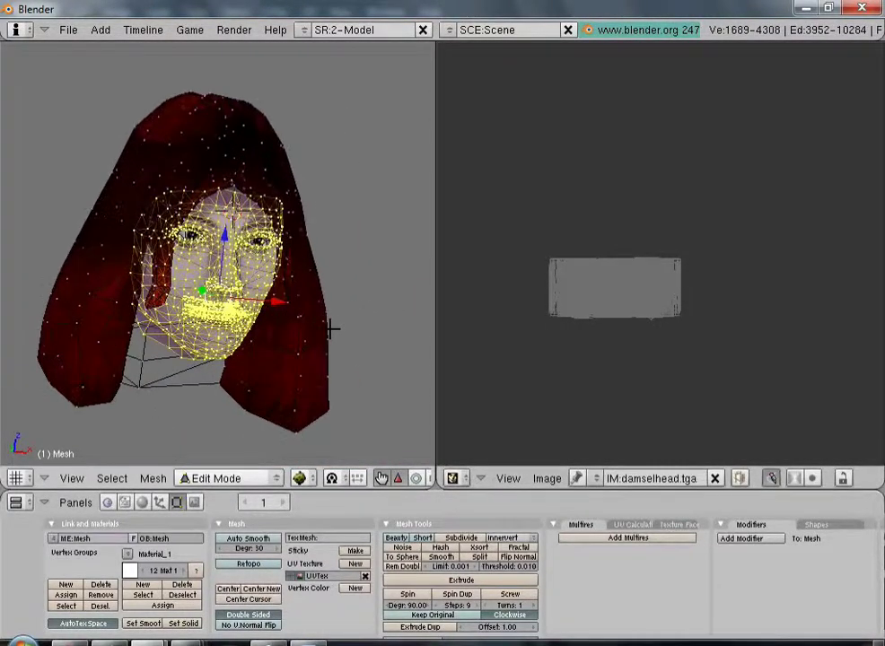
key(h)
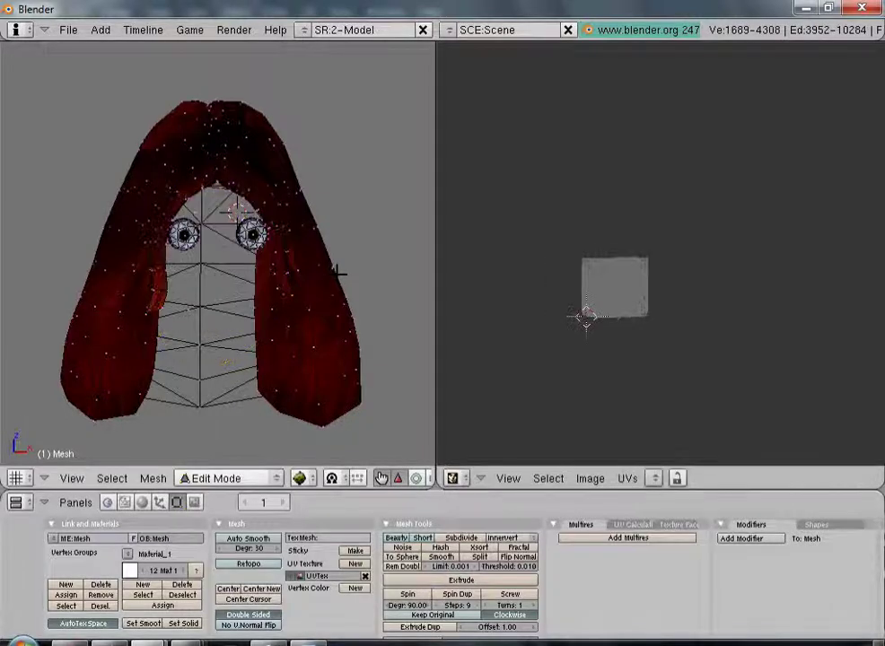
- Select both linked eyeballs and hide them
scroll(336, 270, up, 3)
middle_drag(188, 344, 209, 371)
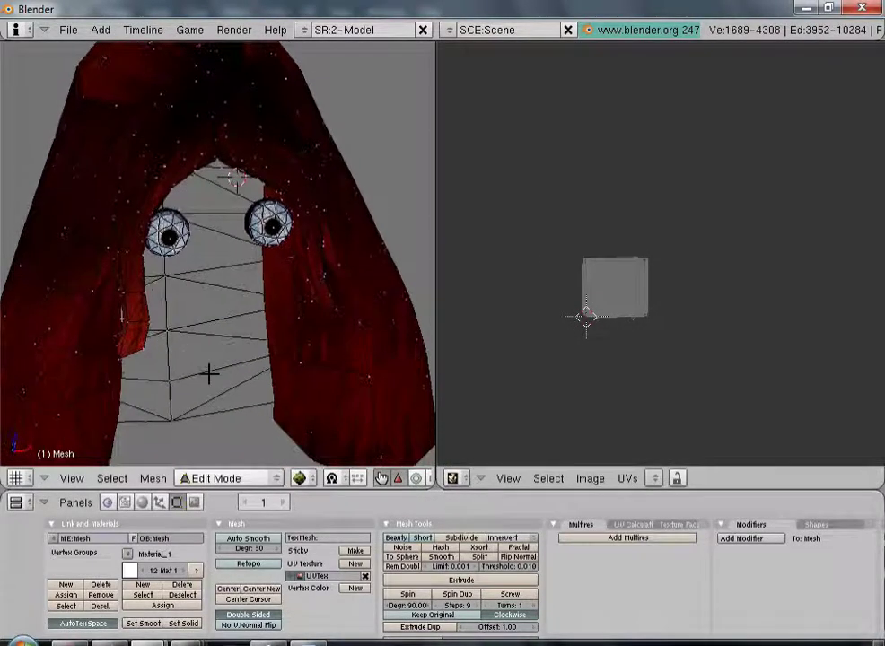
right_click(179, 348)
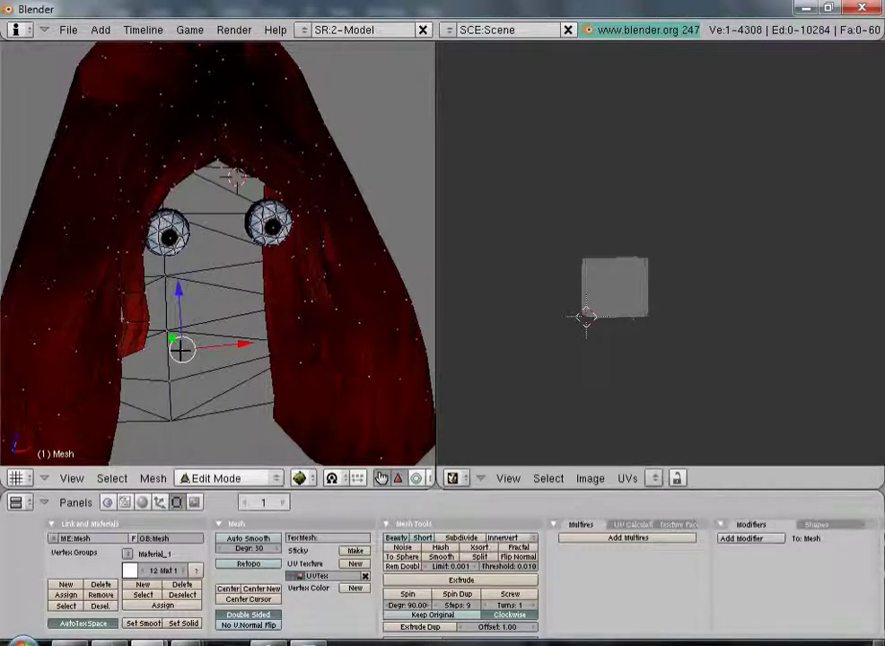
key(a)
scroll(227, 391, down, 3)
middle_drag(228, 389, 280, 266)
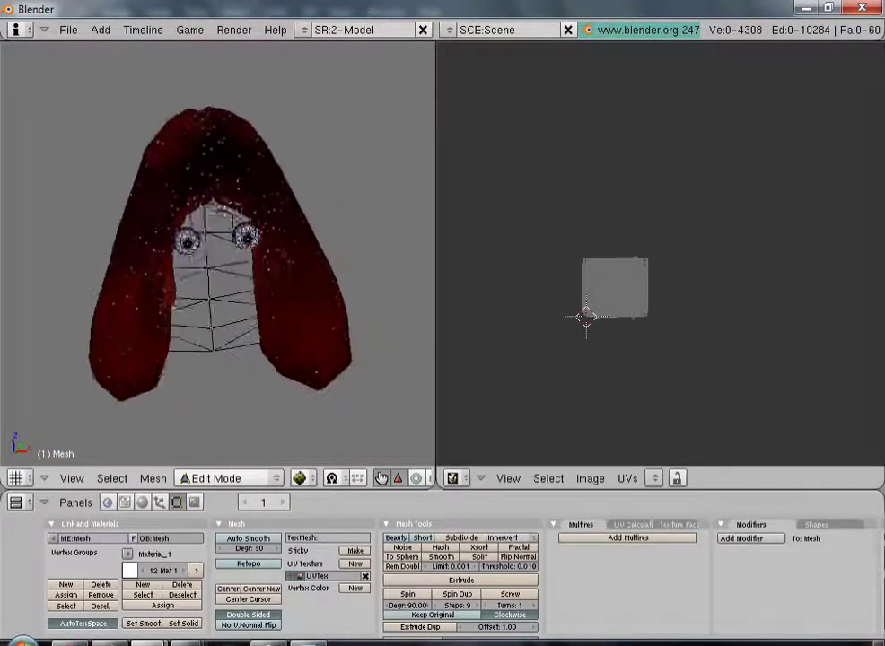
middle_drag(229, 220, 193, 248)
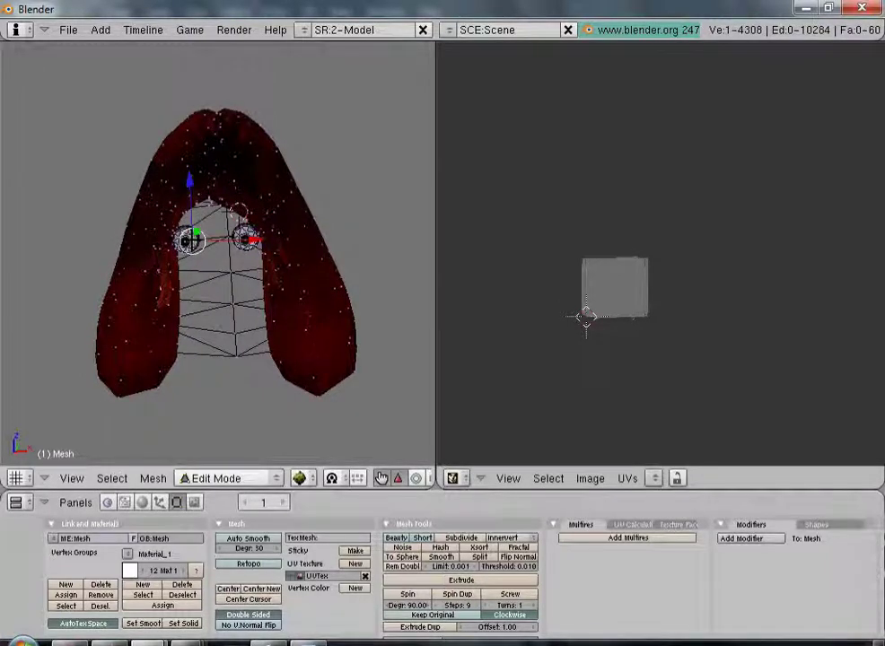
key(l)
key(l)
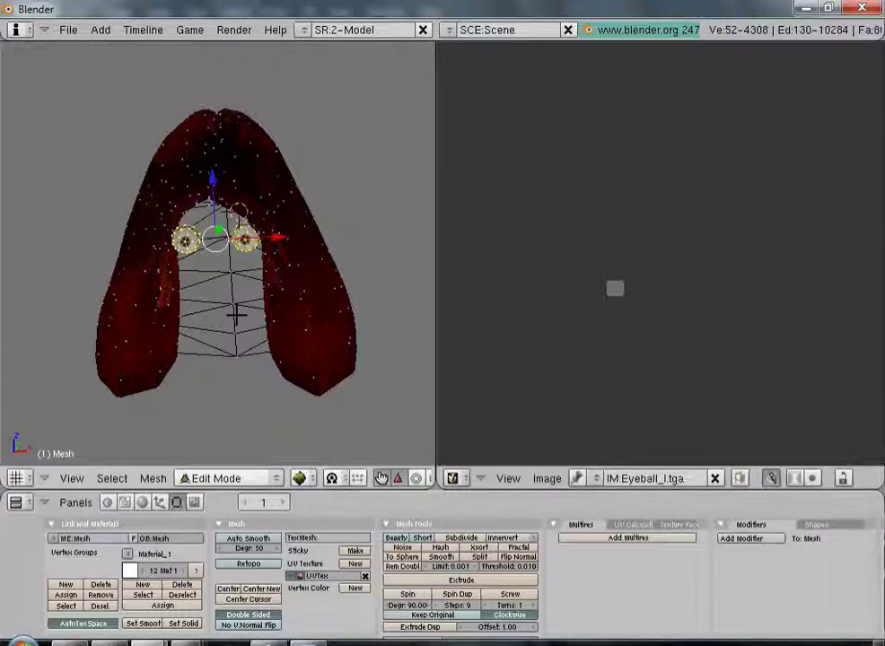
key(a)
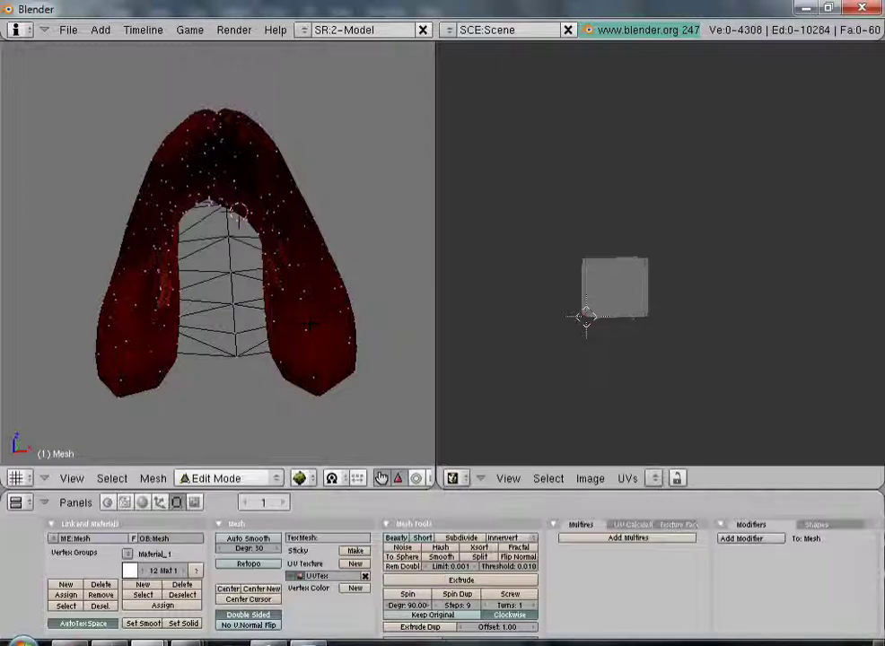
- Examine the mesh remaining inside the hair from the front and below, checking what the stray neck vertex is linked to
scroll(307, 325, up, 3)
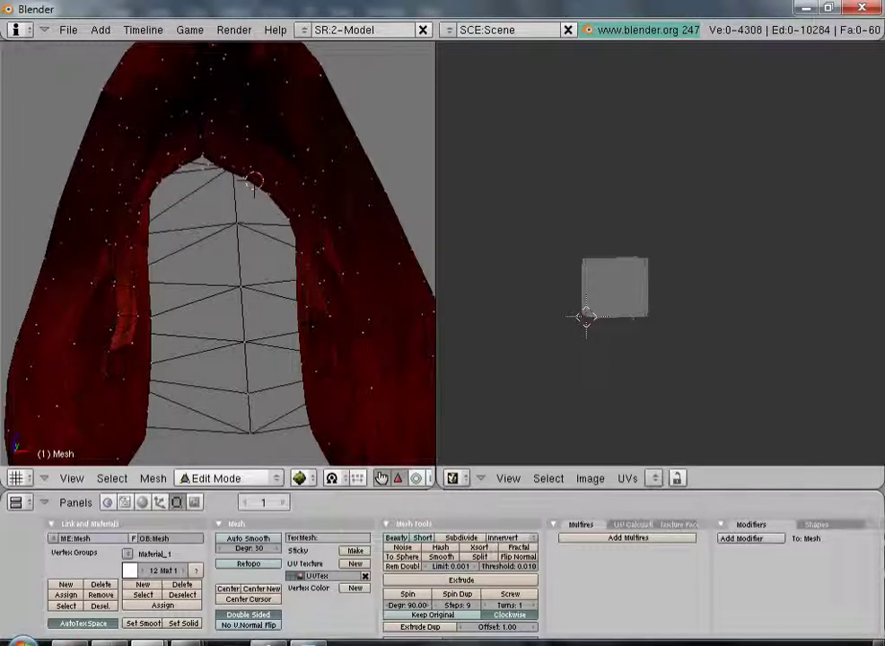
scroll(327, 360, down, 3)
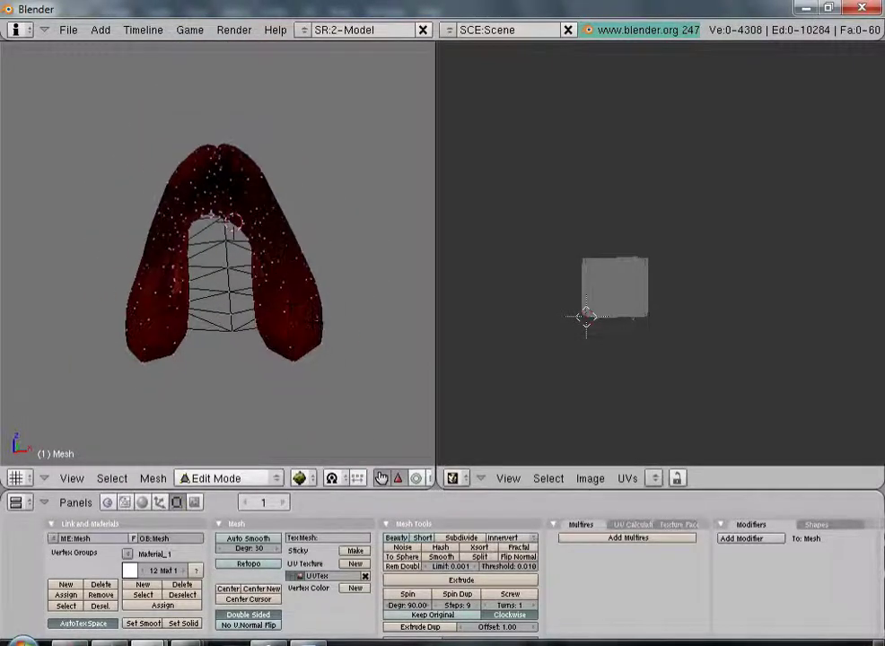
middle_drag(199, 347, 381, 299)
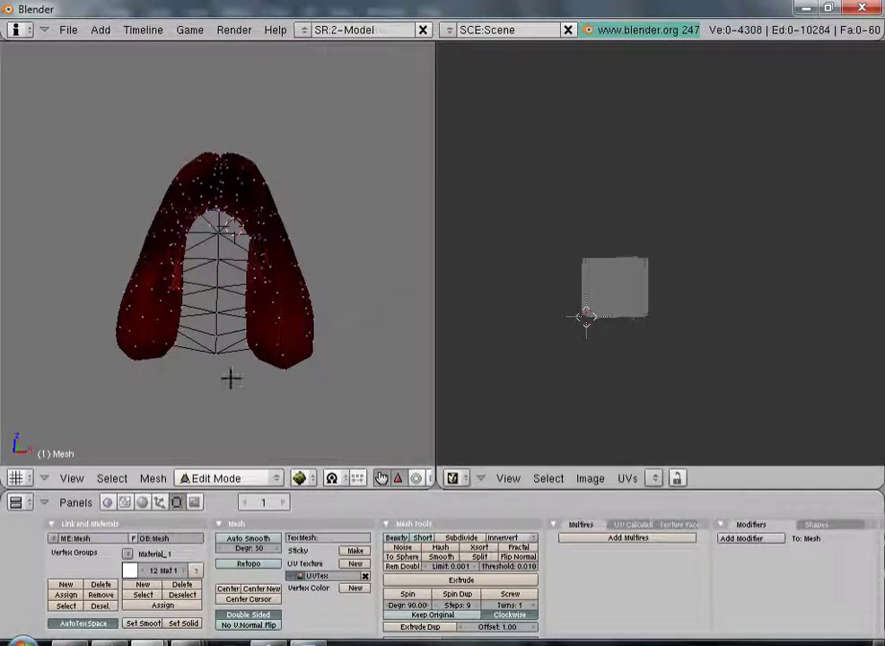
scroll(232, 383, up, 2)
scroll(243, 312, up, 2)
middle_drag(243, 312, 243, 238)
right_click(198, 294)
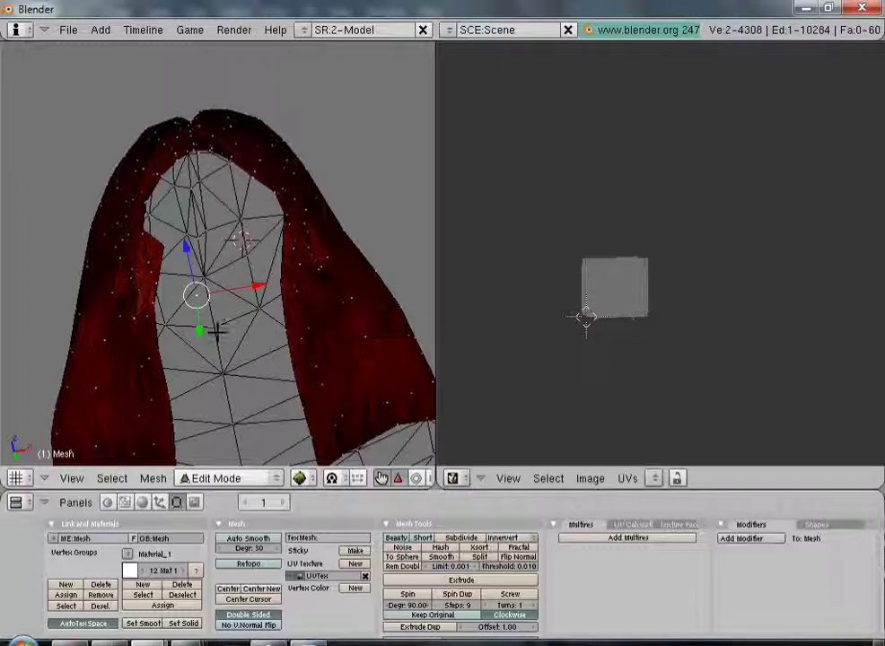
key(a)
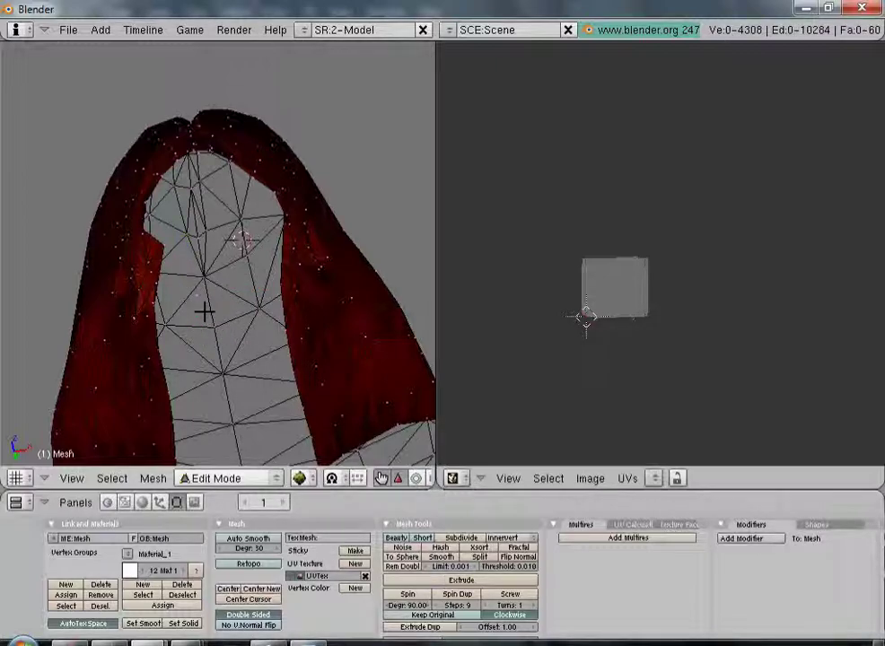
key(l)
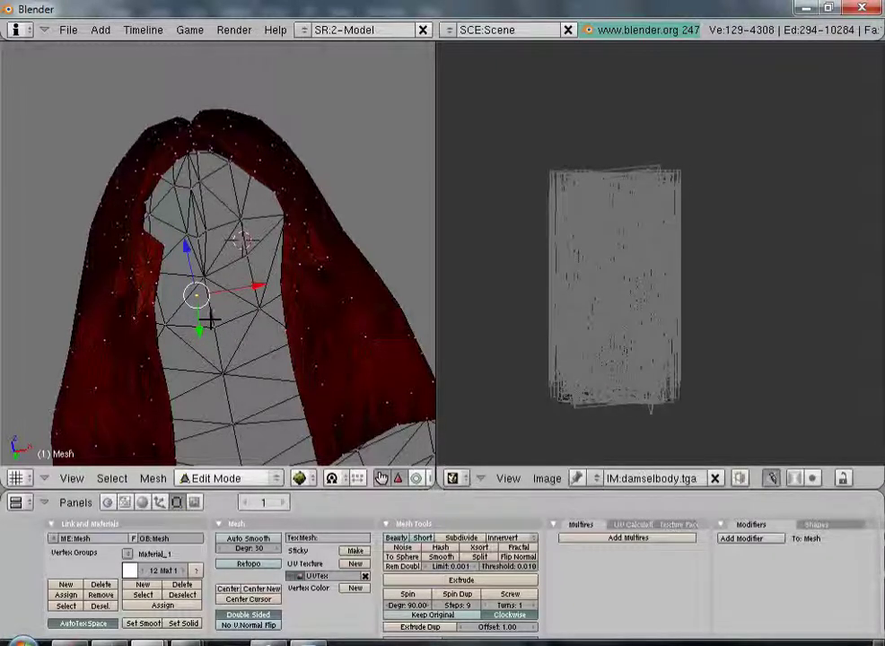
key(a)
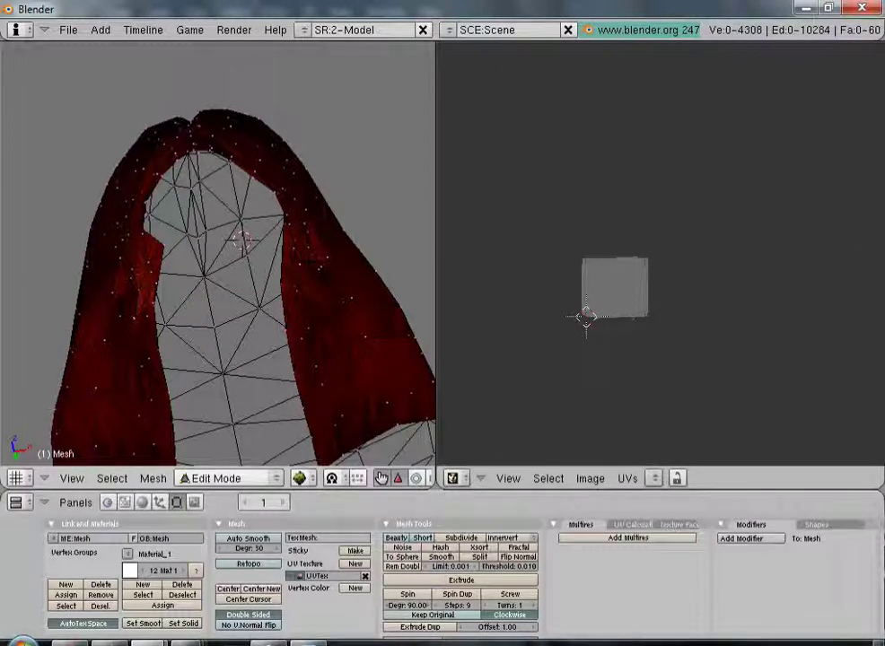
- Try to select the lower end of the loose hair strand beside the face and stretch it downward
key(KP_1)
scroll(375, 154, down, 2)
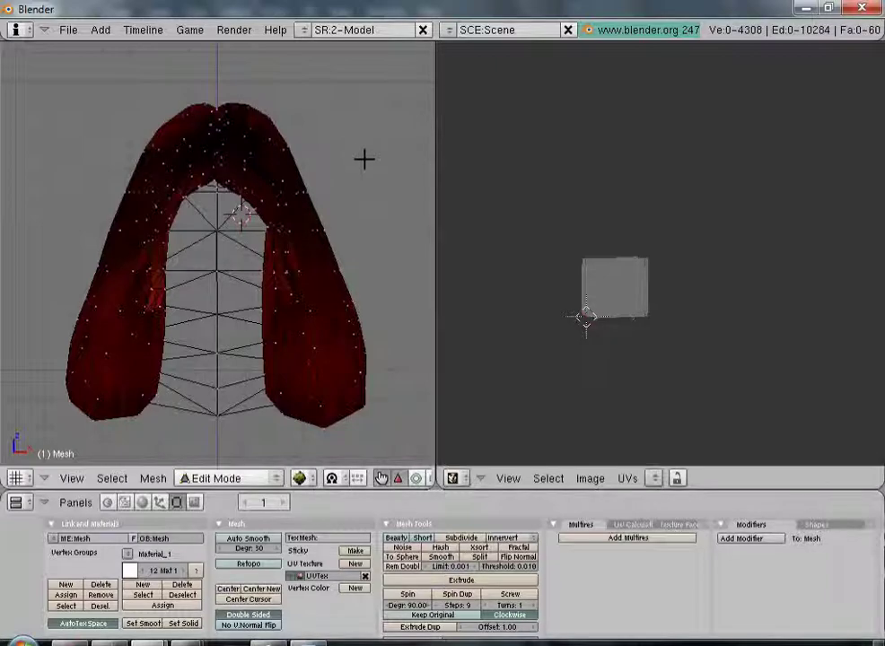
middle_drag(386, 213, 357, 223)
mouse_move(378, 224)
middle_down()
mouse_move(413, 218)
mouse_move(373, 233)
middle_up()
scroll(149, 395, up, 4)
middle_drag(150, 394, 179, 344)
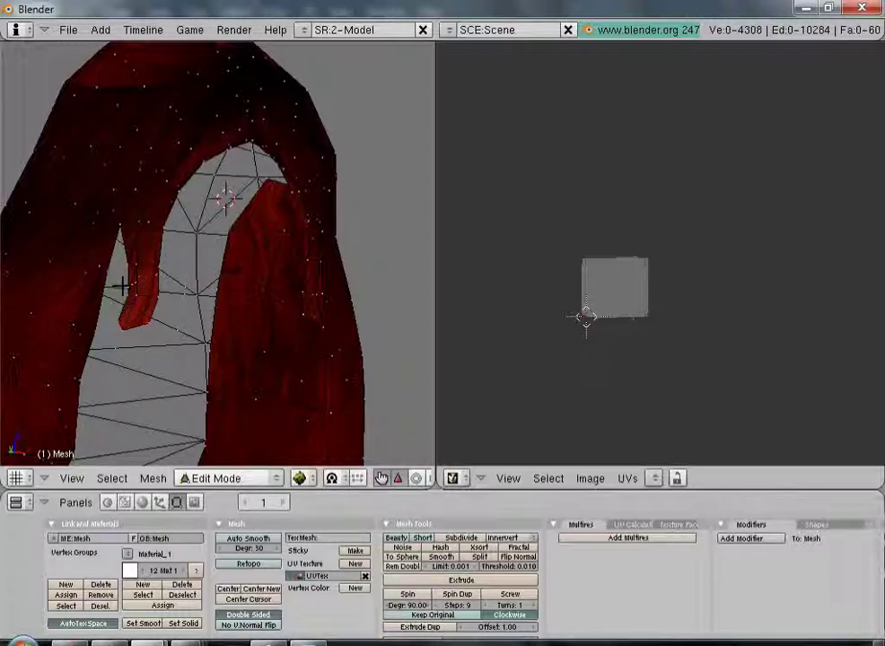
key(l)
drag(142, 235, 112, 309)
drag(103, 365, 83, 369)
middle_drag(82, 369, 180, 350)
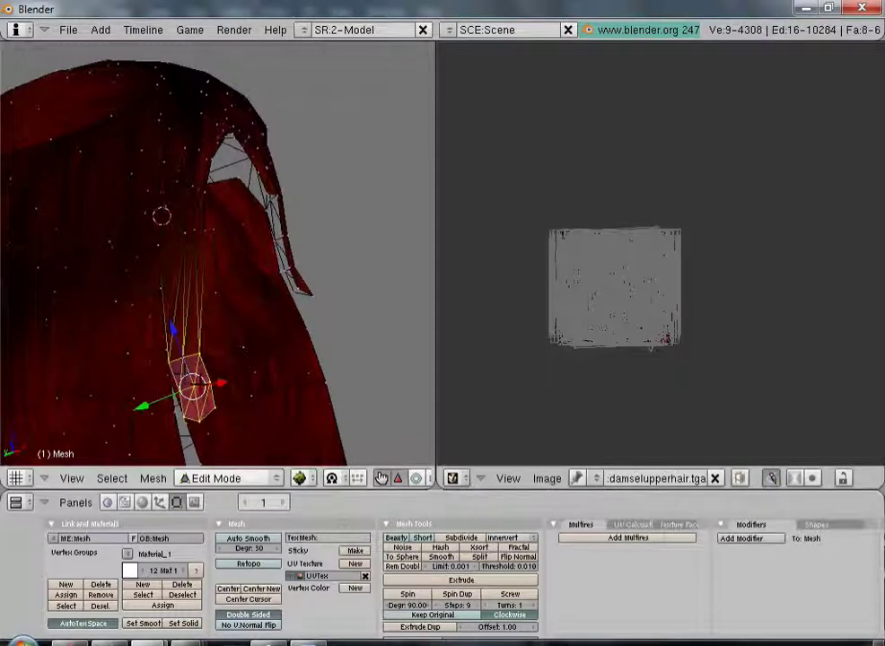
- Try to raise the strand's lower end along Z and tuck it towards the side hair
drag(171, 329, 183, 360)
scroll(184, 360, down, 3)
middle_drag(183, 360, 159, 356)
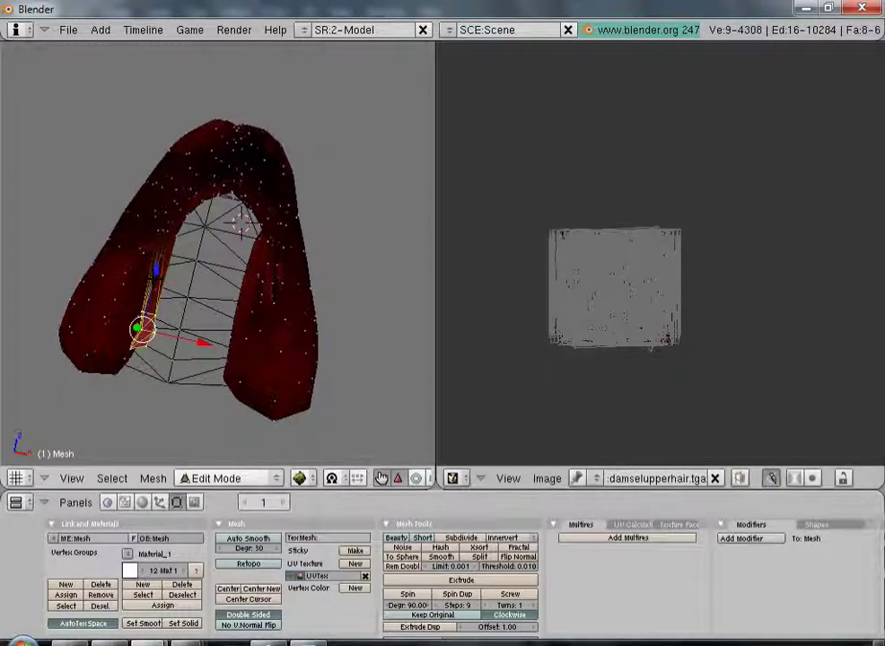
drag(155, 269, 195, 230)
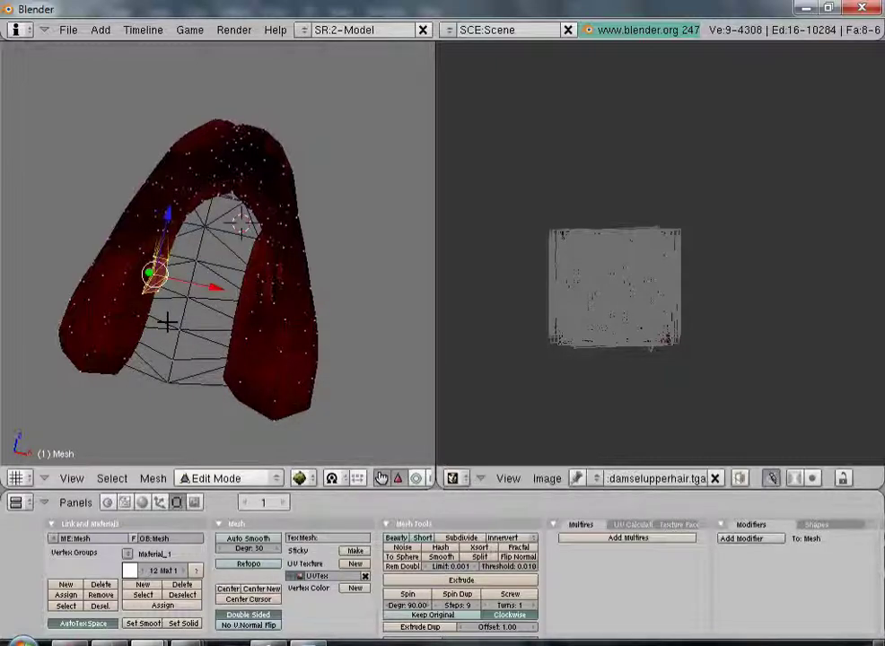
key(a)
middle_drag(182, 337, 234, 330)
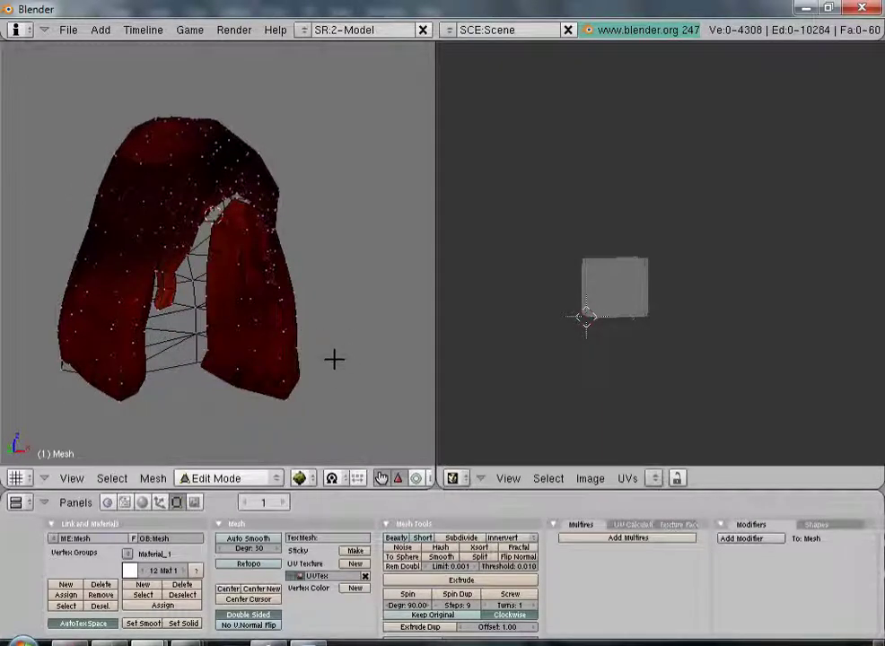
- Undo the moves and the selection of the loose strand's lower end
key(ctrl+z)
key(ctrl+z)
key(ctrl+z)
key(ctrl+z)
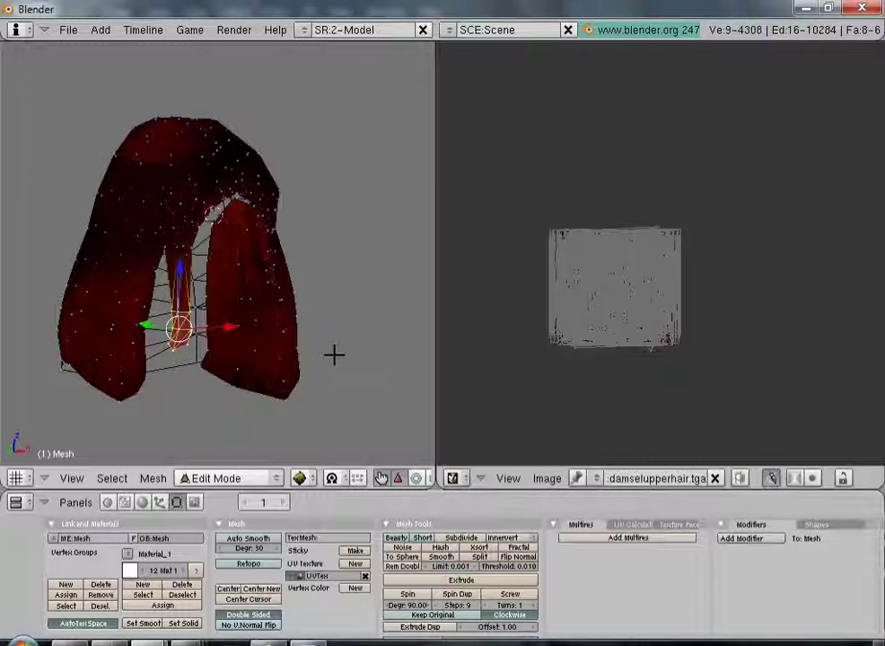
key(ctrl+z)
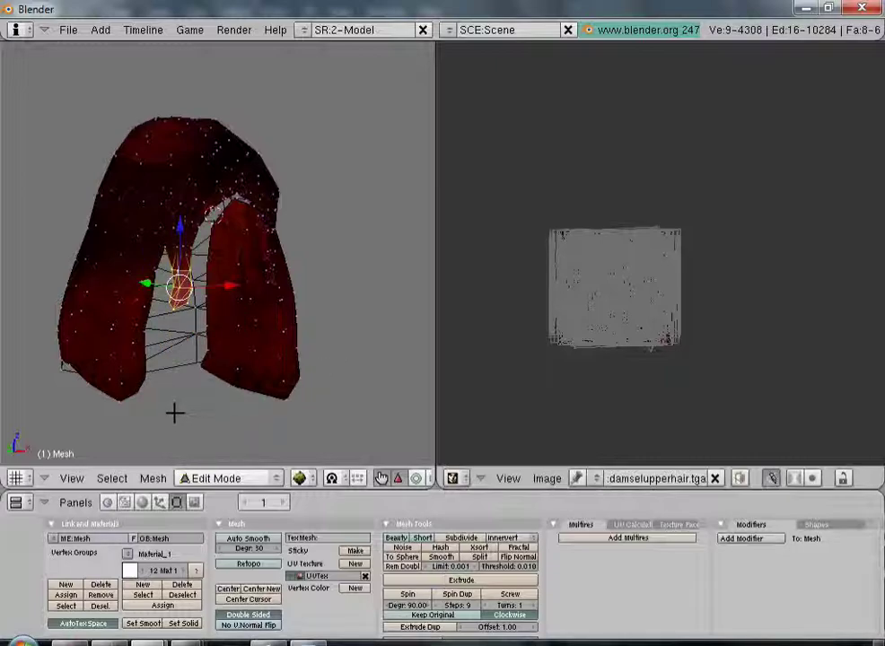
key(ctrl+z)
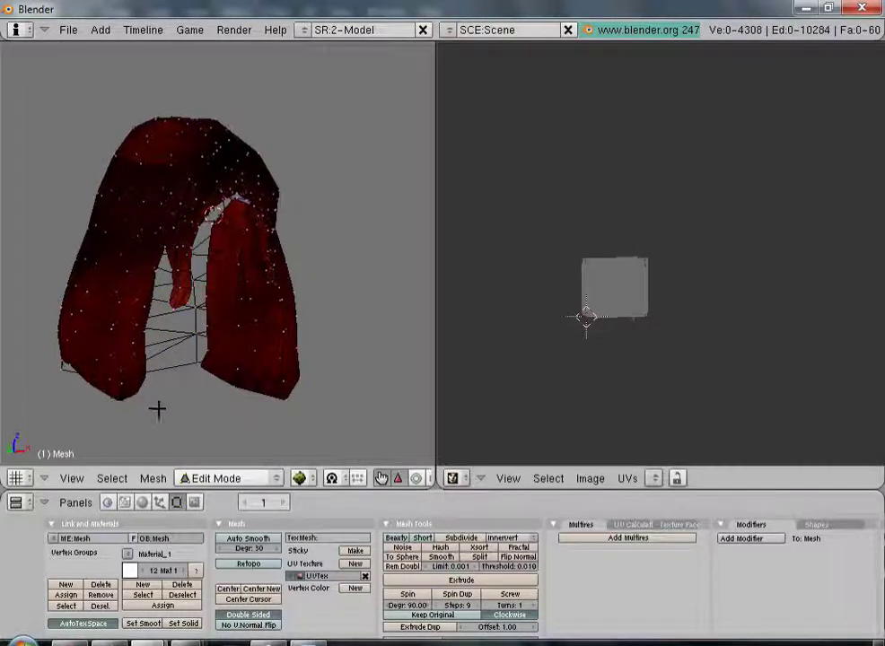
- Lasso-select the lower ends of the hair on both sides and at the back
ctrl+drag(58, 289, 163, 331)
middle_drag(348, 287, 420, 267)
mouse_move(127, 404)
ctrl+mouse_down()
mouse_move(224, 324)
mouse_move(421, 335)
ctrl+mouse_up()
middle_drag(381, 339, 210, 260)
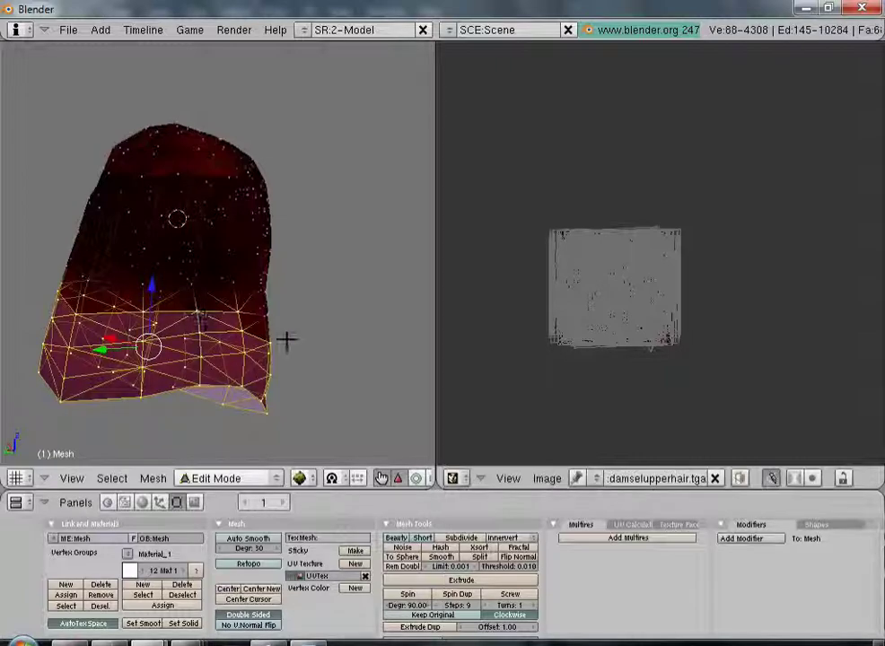
middle_drag(347, 316, 266, 271)
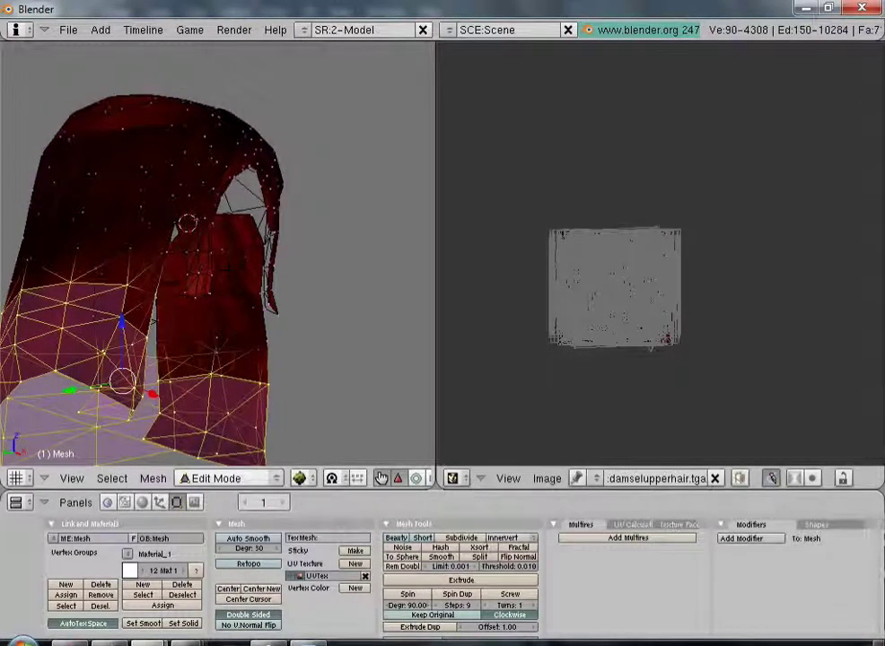
middle_drag(159, 287, 101, 186)
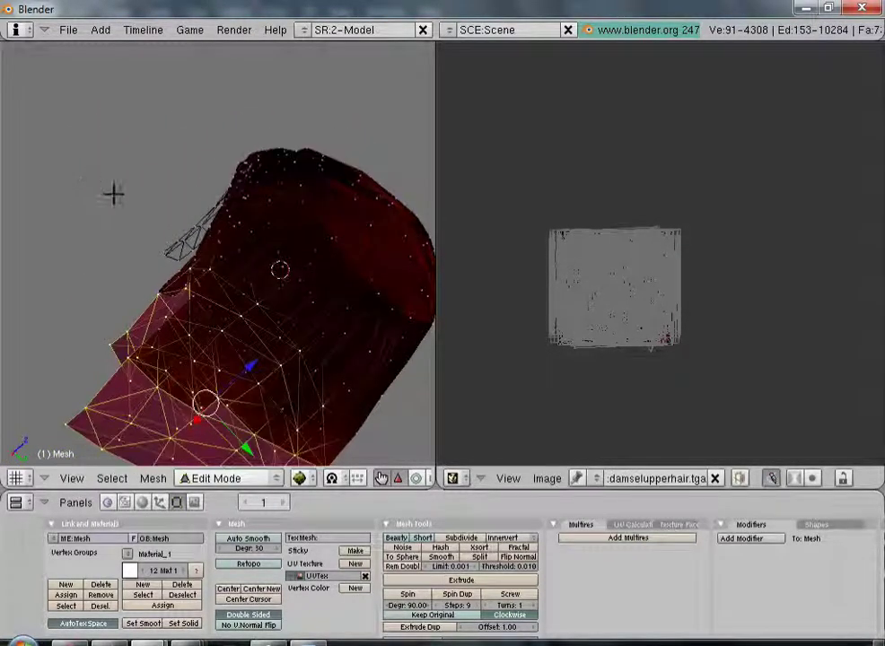
- Add missed vertices along the upper edge of the selection on both side locks, undoing the last stray pick
scroll(217, 260, down, 3)
middle_drag(287, 296, 137, 286)
scroll(137, 286, up, 4)
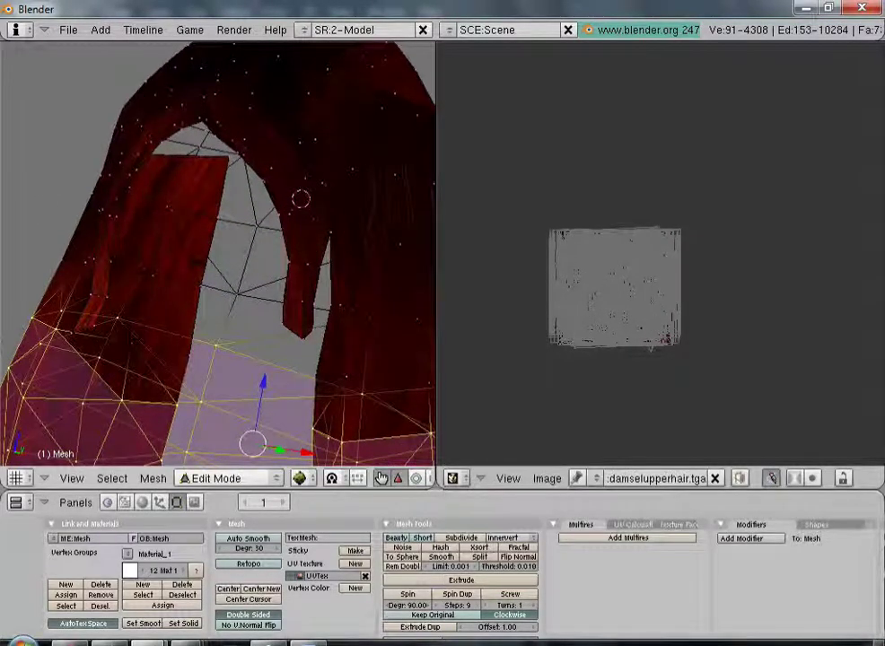
shift+right_click(132, 344)
shift+right_click(194, 301)
middle_drag(193, 301, 286, 331)
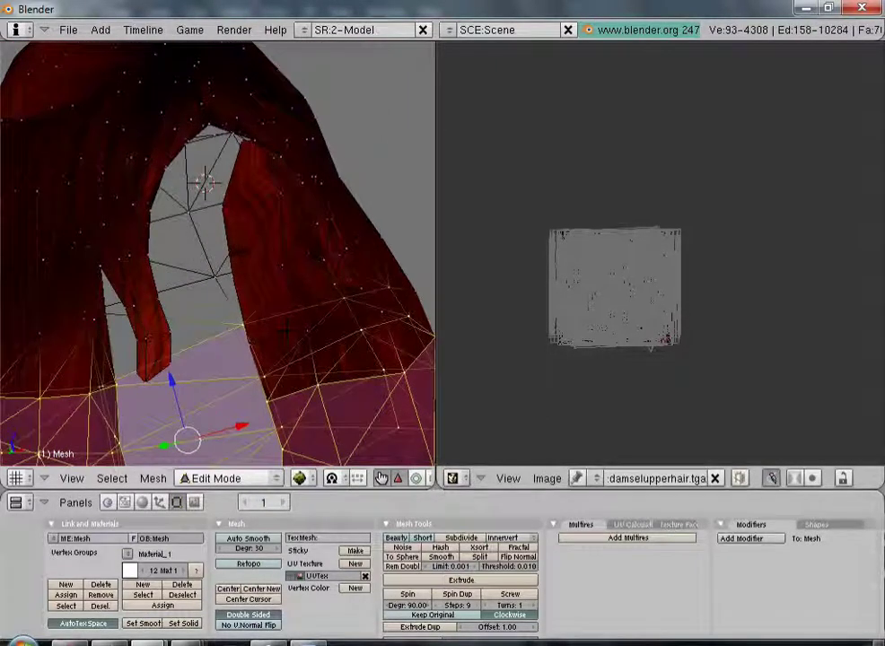
shift+right_click(308, 329)
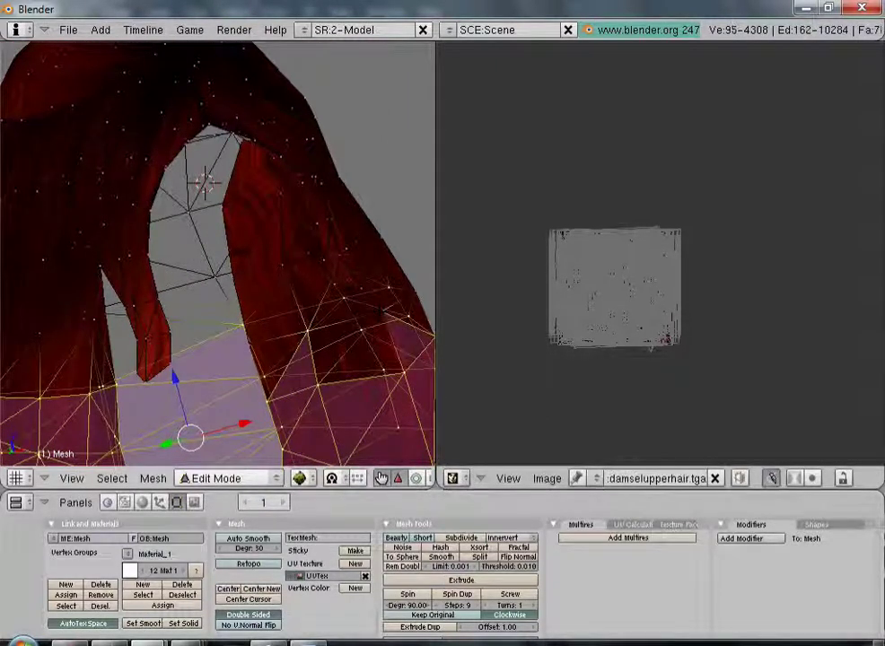
right_click(435, 310)
shift+right_click(391, 355)
middle_drag(391, 355, 358, 341)
key(ctrl+z)
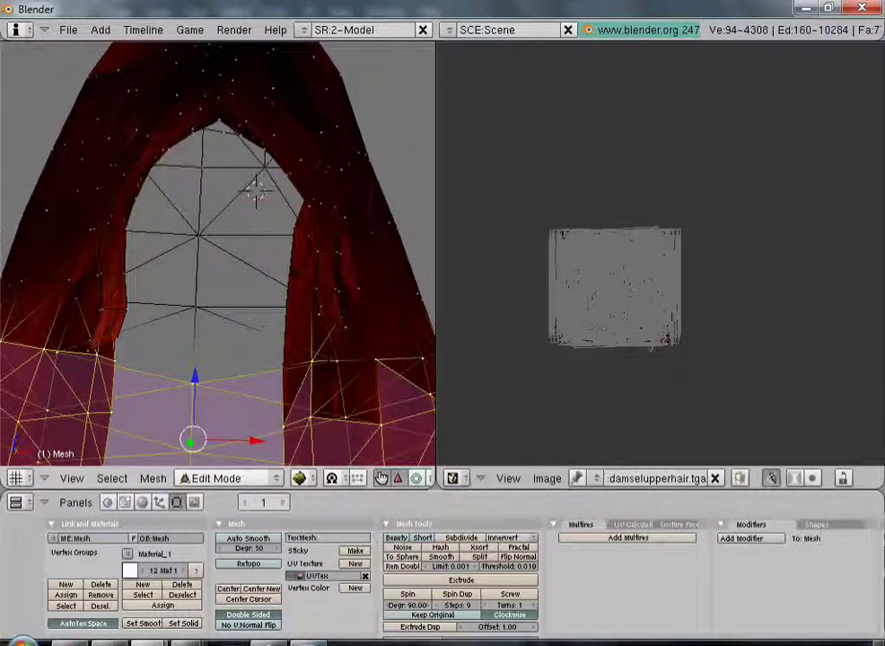
- Add the remaining missed vertices of the side lock on the character's left to the selection
shift+right_click(377, 361)
shift+right_click(382, 408)
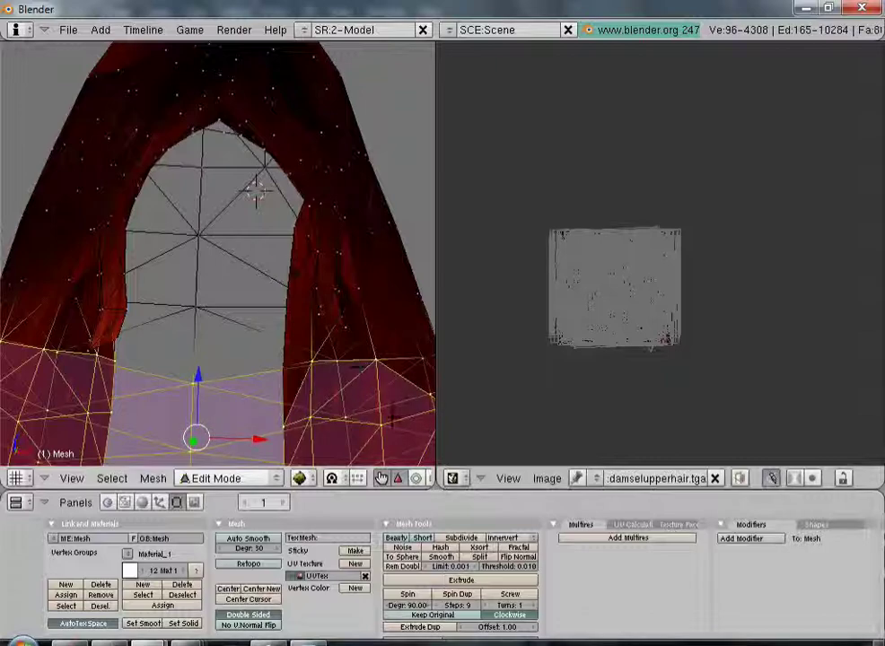
middle_drag(273, 383, 305, 404)
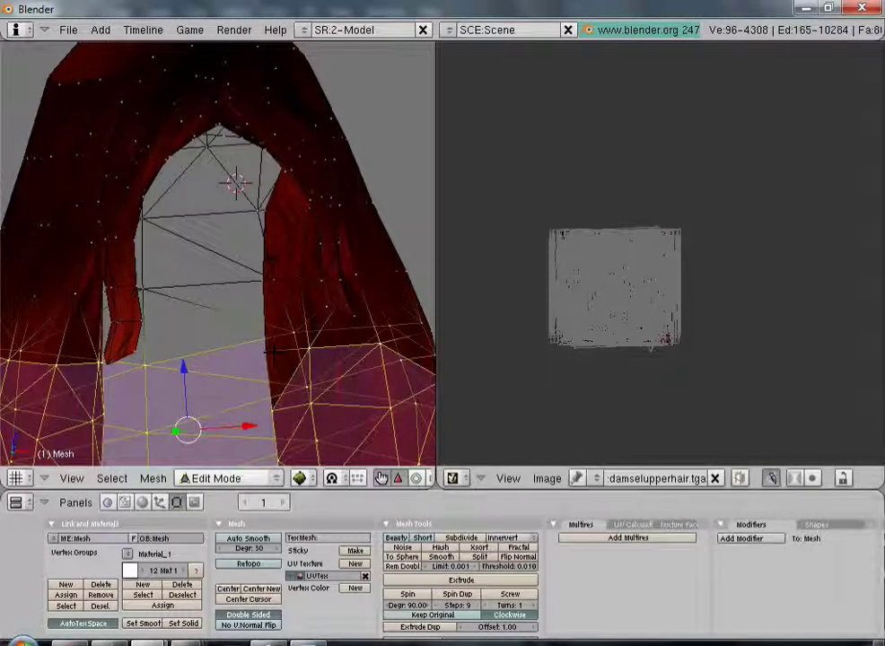
shift+right_click(321, 416)
middle_drag(356, 357, 406, 420)
shift+right_click(293, 307)
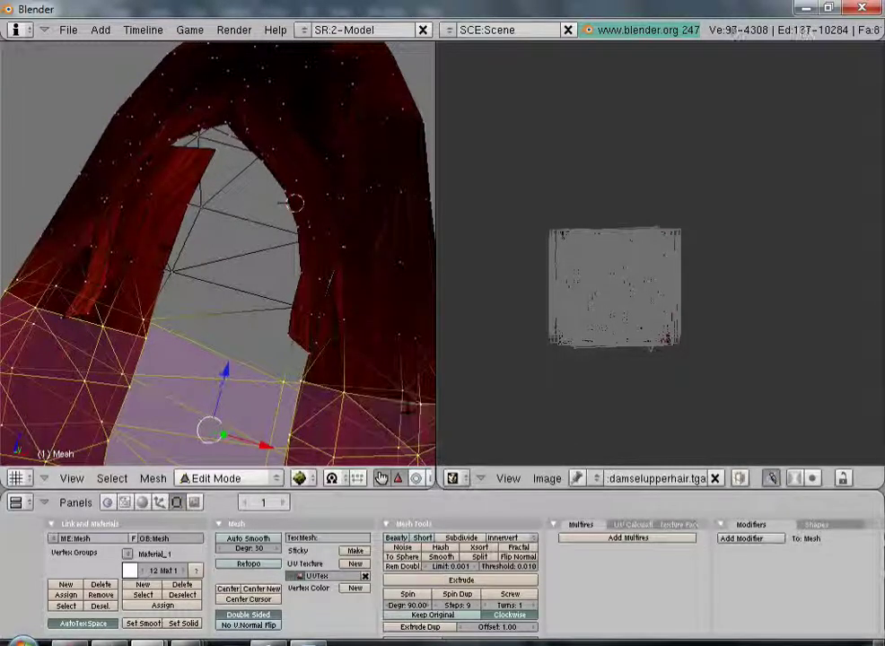
- Lengthen the hair in front view by moving the selected lower ends down about 0.30 along Z
middle_drag(296, 310, 135, 280)
middle_drag(129, 403, 10, 354)
middle_drag(215, 303, 354, 291)
middle_drag(258, 350, 287, 329)
scroll(286, 330, down, 6)
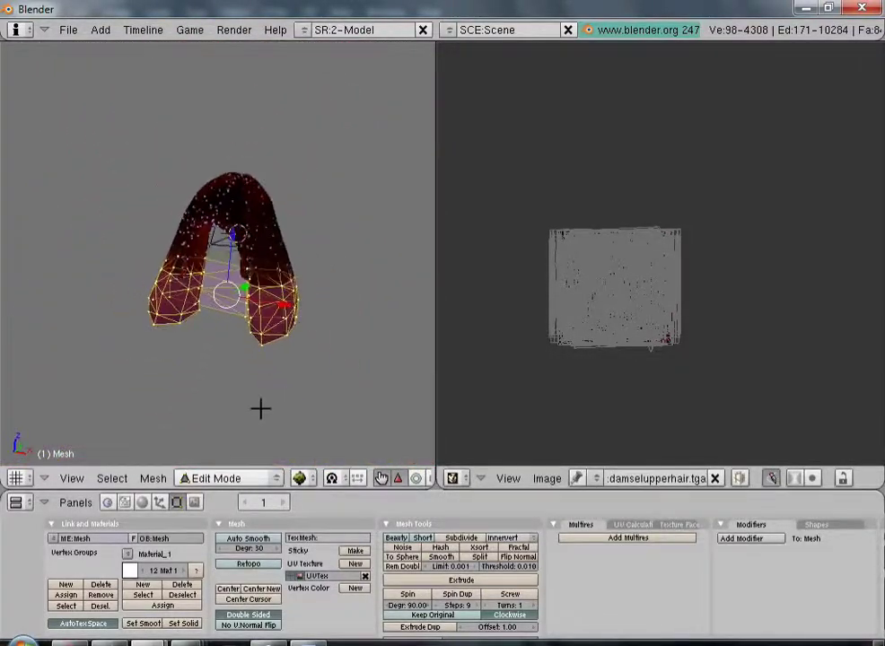
middle_drag(275, 395, 217, 339)
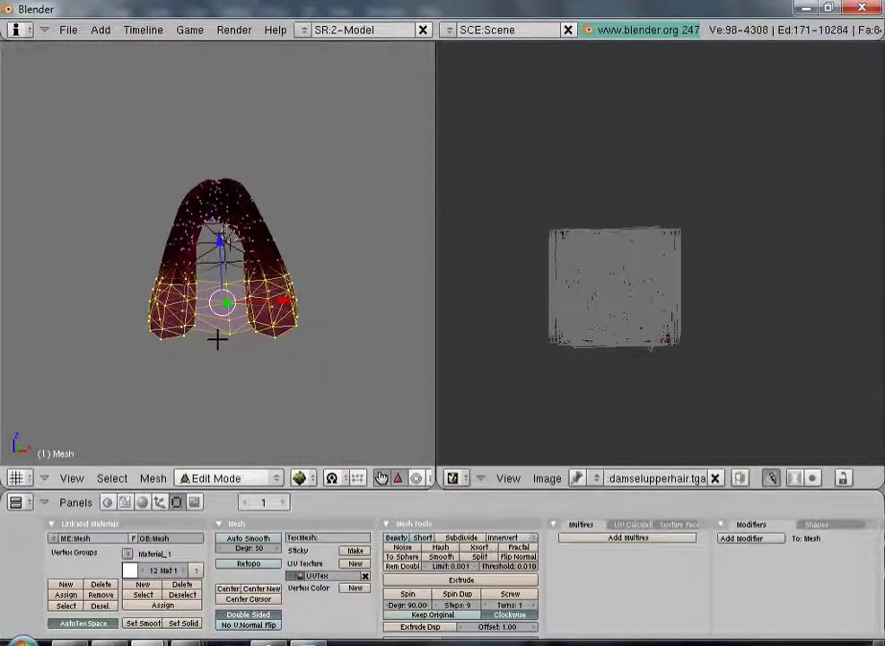
key(KP_1)
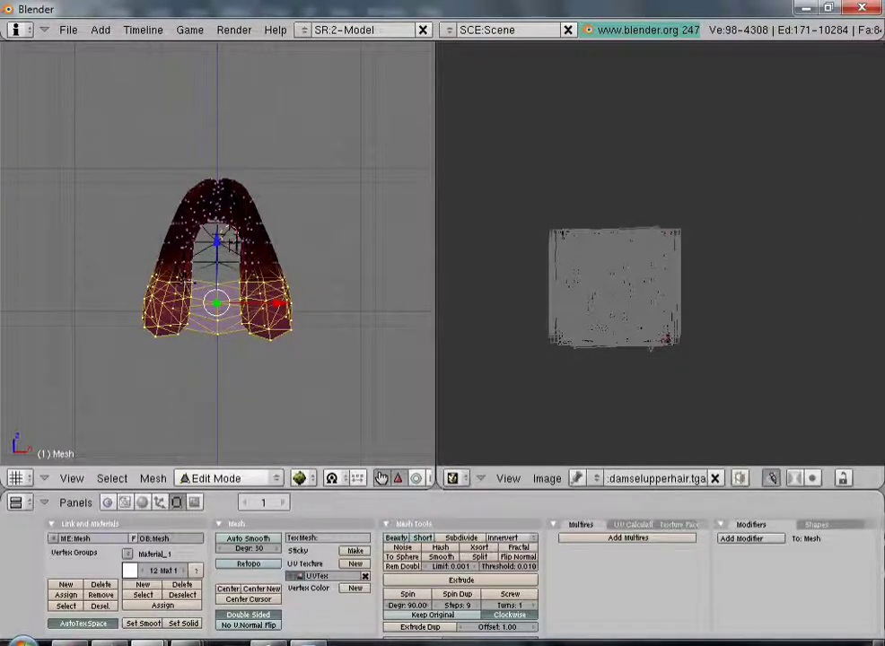
scroll(222, 331, up, 5)
key(g)
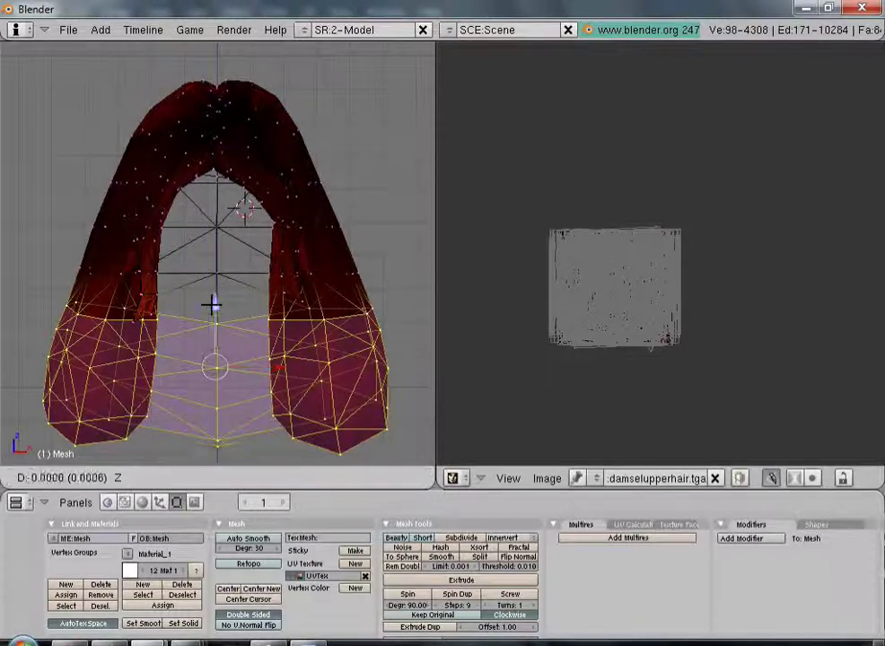
key(z)
click(206, 385)
scroll(206, 385, down, 4)
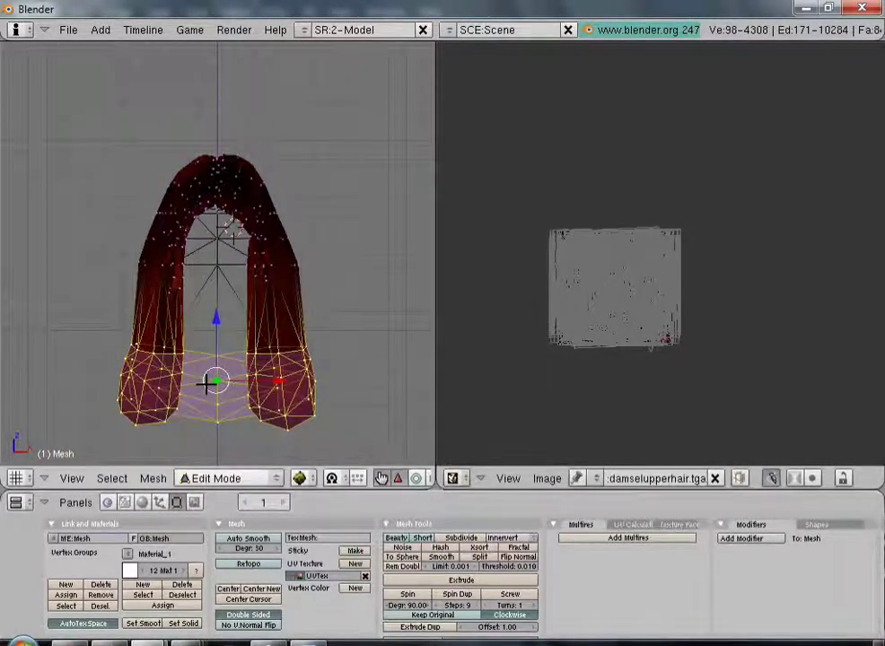
key(g)
key(z)
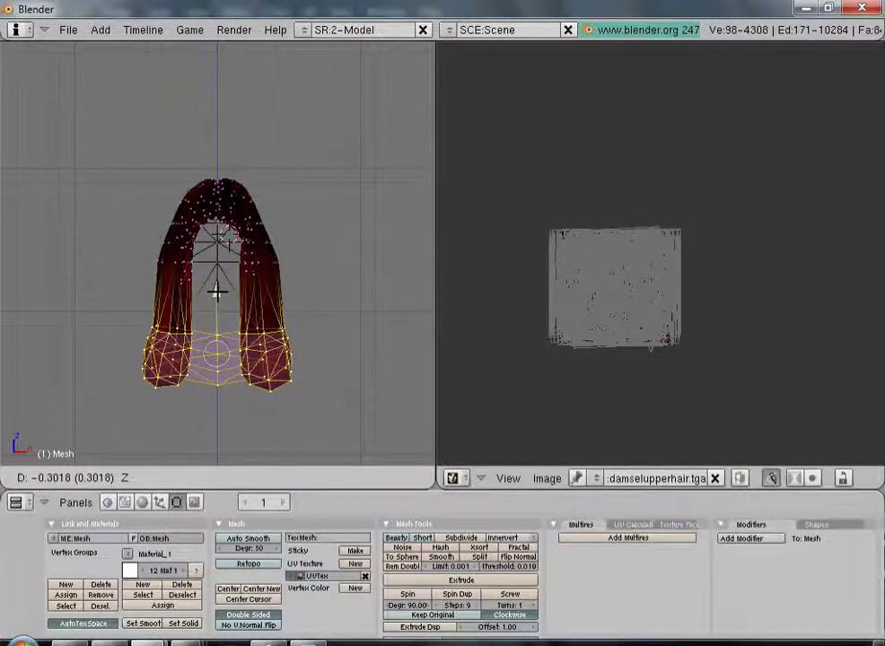
click(215, 289)
- Switch to Object Mode and check the lengthened hair on the full model from the front
click(199, 477)
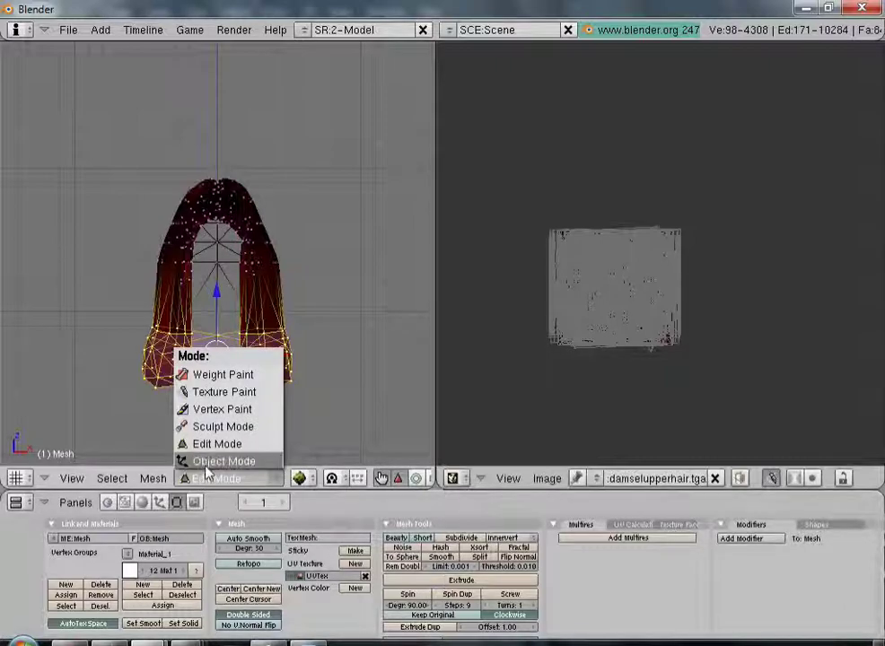
click(206, 462)
middle_drag(247, 359, 320, 351)
scroll(323, 277, up, 3)
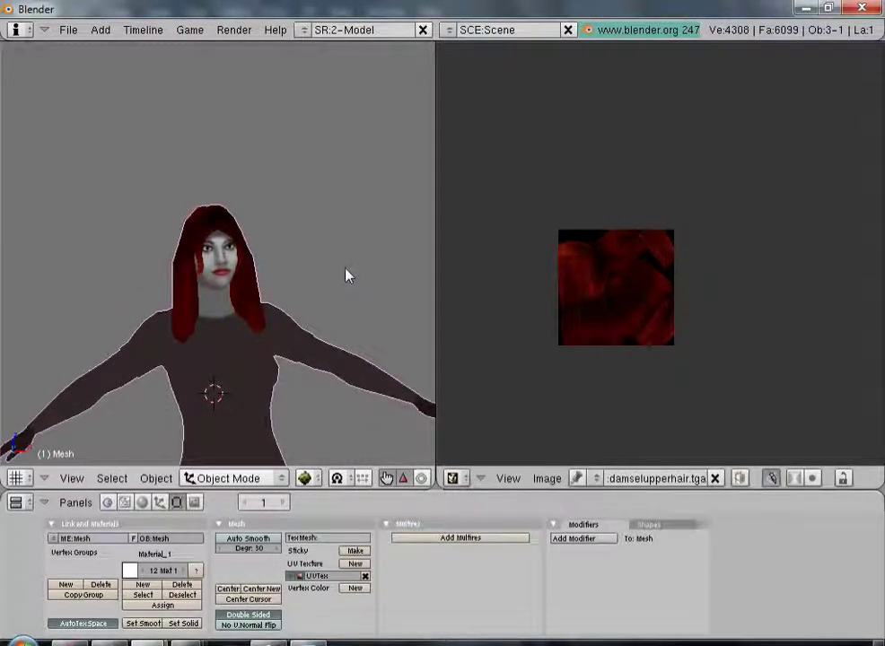
scroll(348, 305, down, 4)
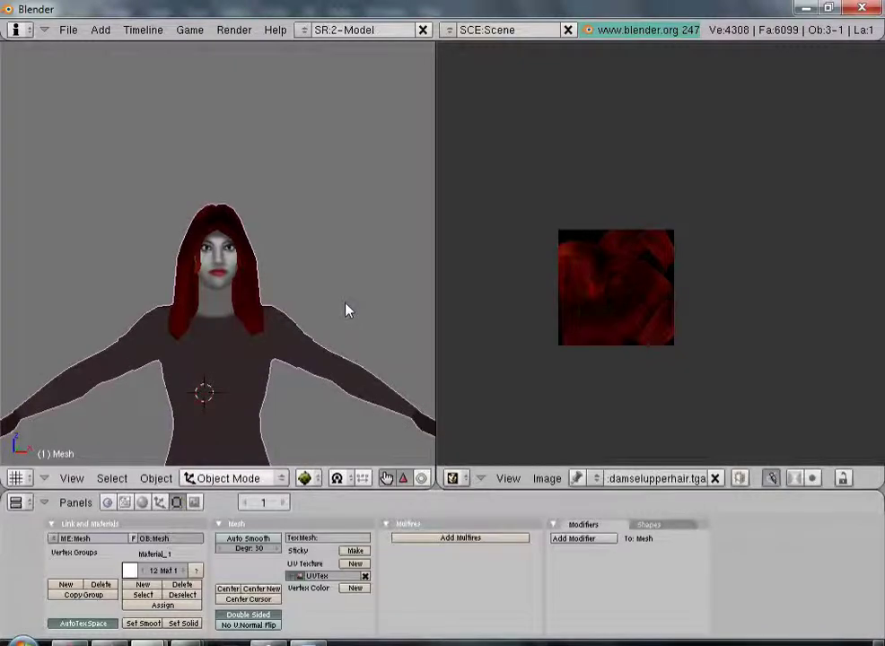
scroll(252, 367, up, 2)
scroll(171, 401, up, 2)
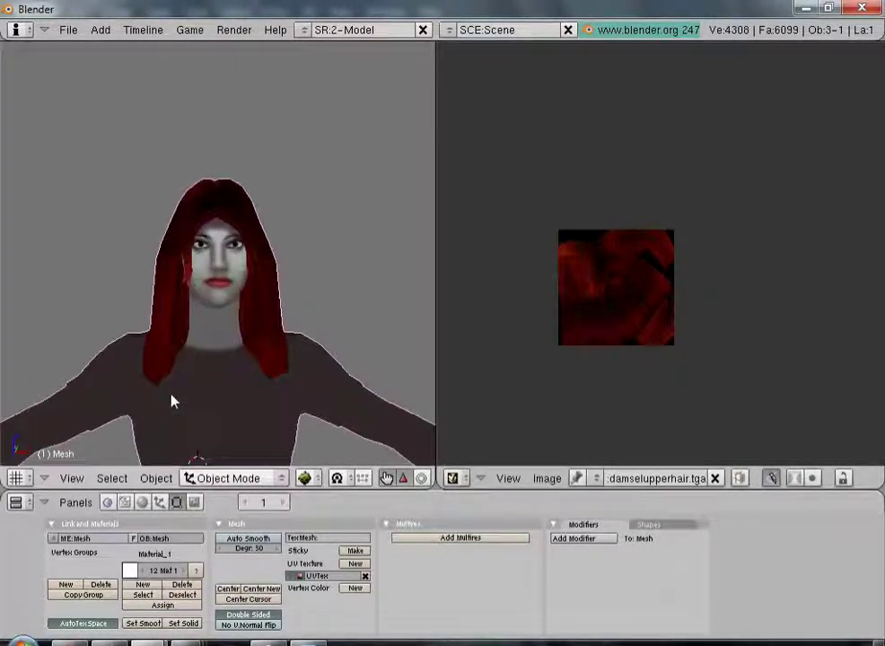
- Compare the selected hair mesh in Edit Mode with the full model in Object Mode, from the front and side
click(206, 477)
click(205, 438)
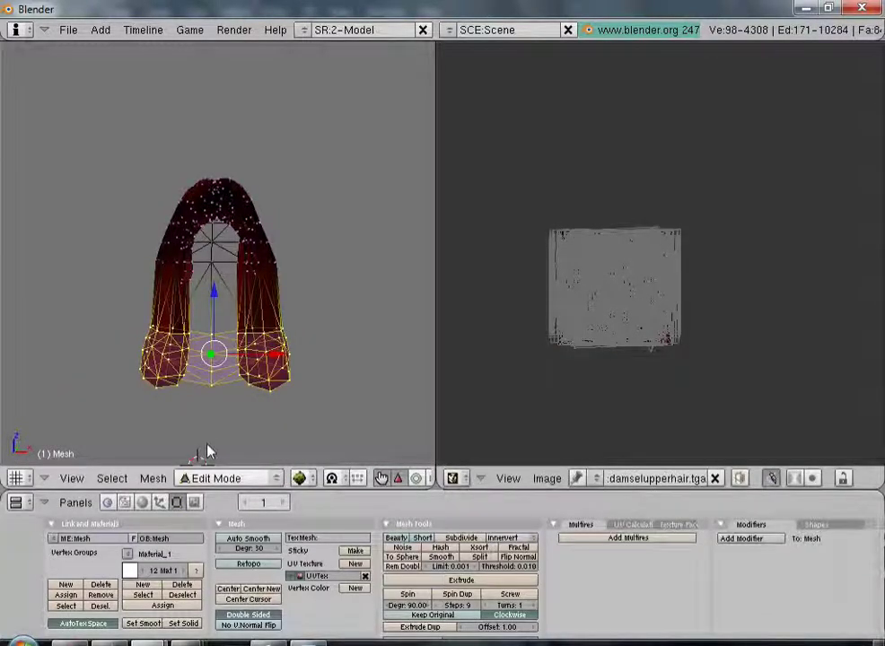
click(212, 477)
click(217, 461)
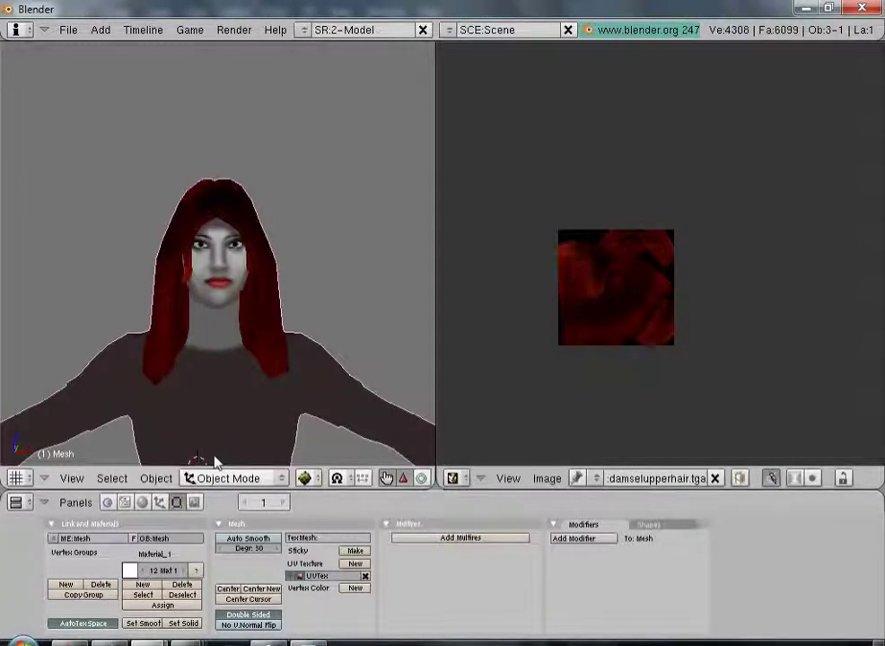
middle_drag(223, 415, 335, 406)
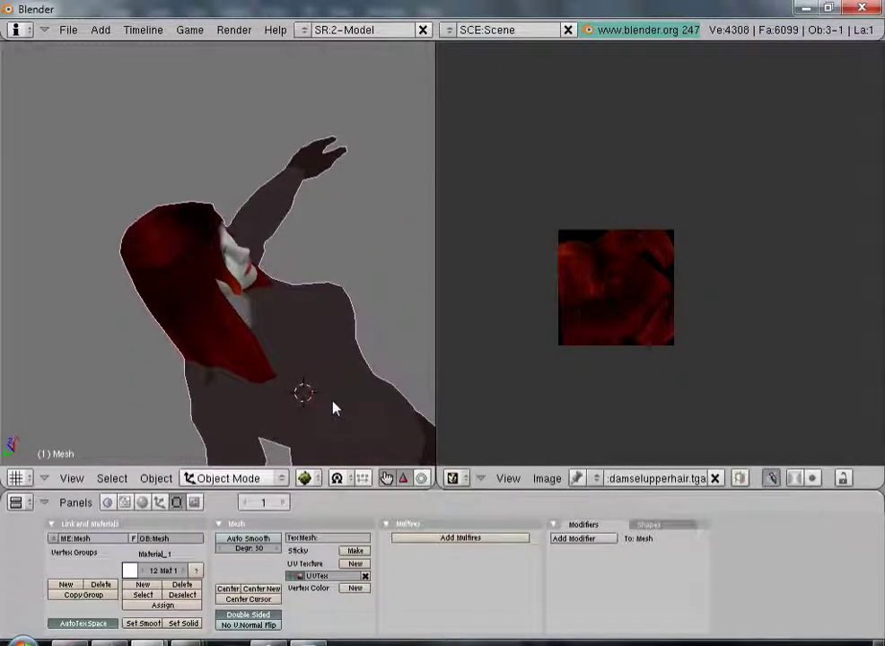
middle_drag(213, 352, 224, 280)
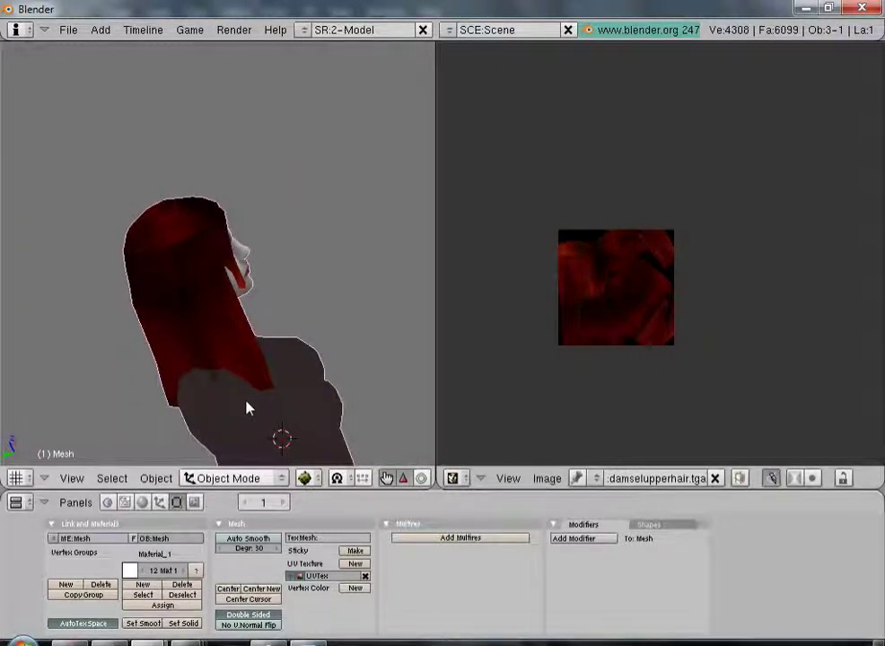
click(243, 480)
click(225, 449)
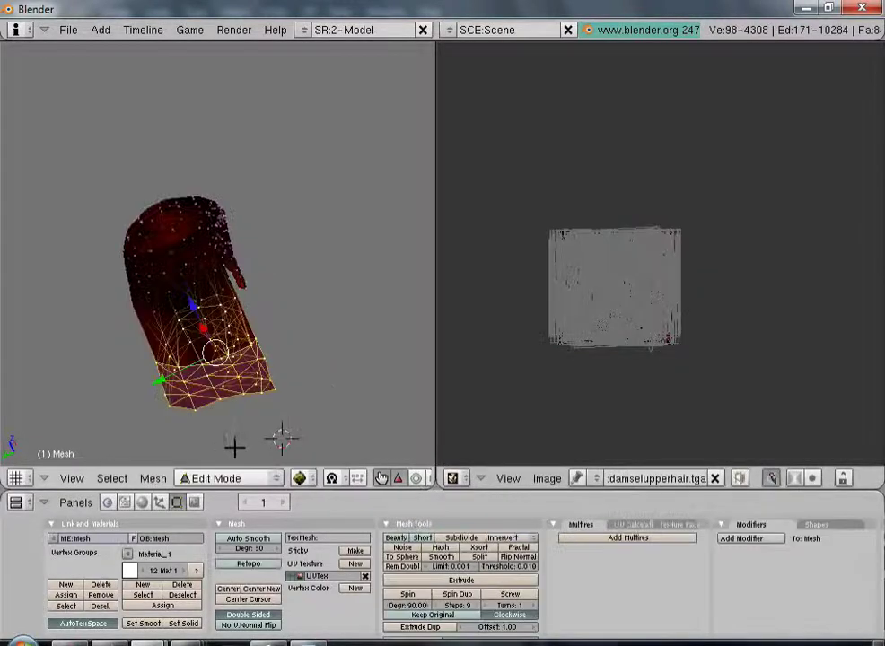
click(235, 479)
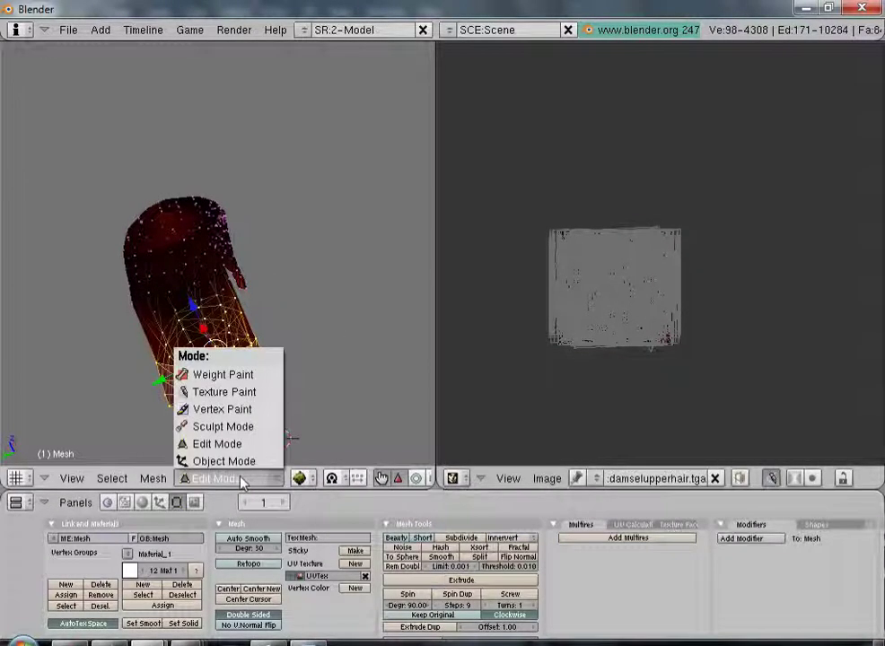
click(229, 460)
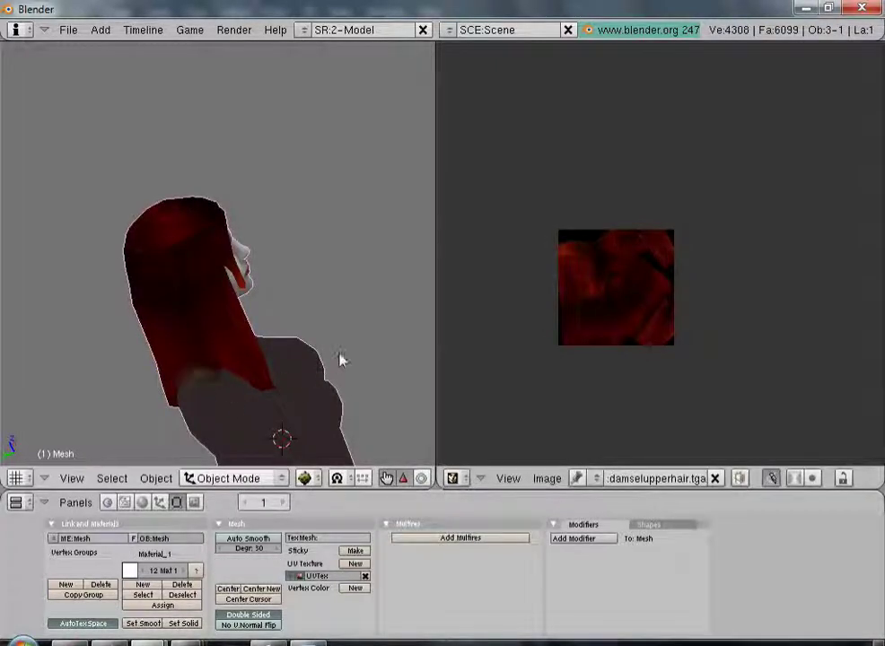
- Examine the chin, neck and inner edges of the hair up close from below
middle_drag(365, 389, 319, 289)
scroll(229, 367, up, 3)
middle_drag(225, 373, 230, 329)
scroll(267, 429, up, 3)
middle_drag(256, 442, 275, 348)
scroll(276, 351, up, 3)
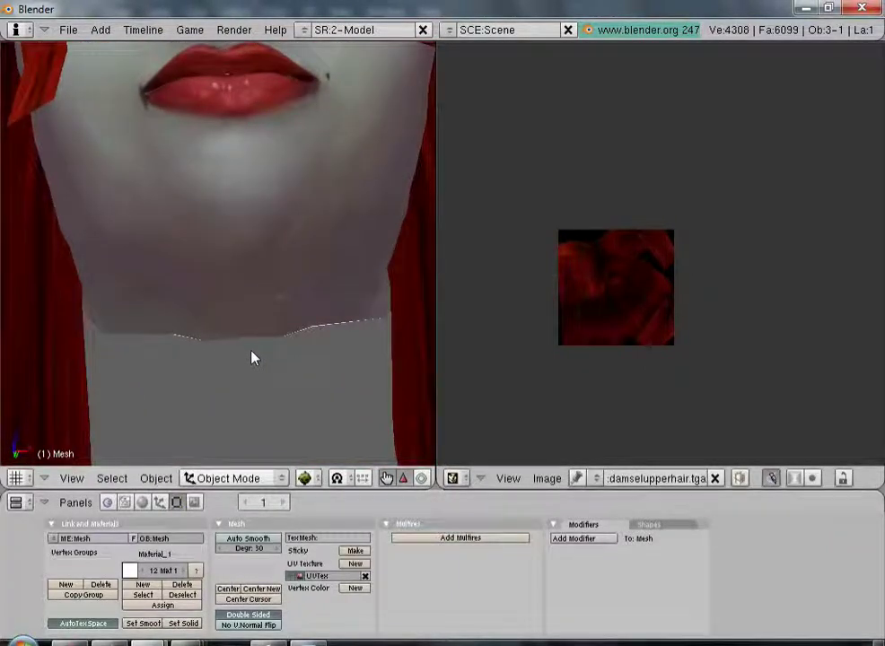
scroll(253, 355, down, 1)
click(201, 477)
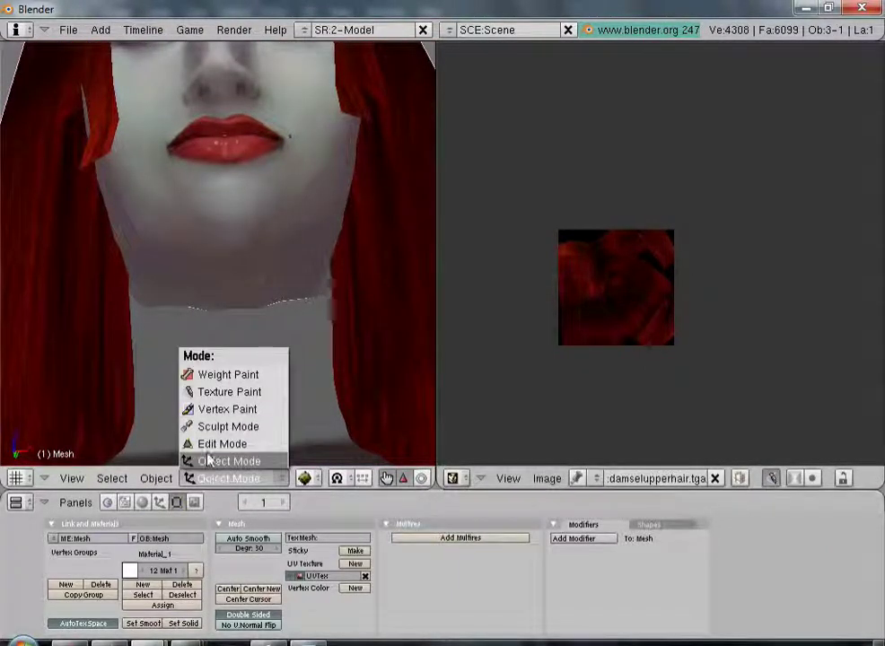
click(207, 460)
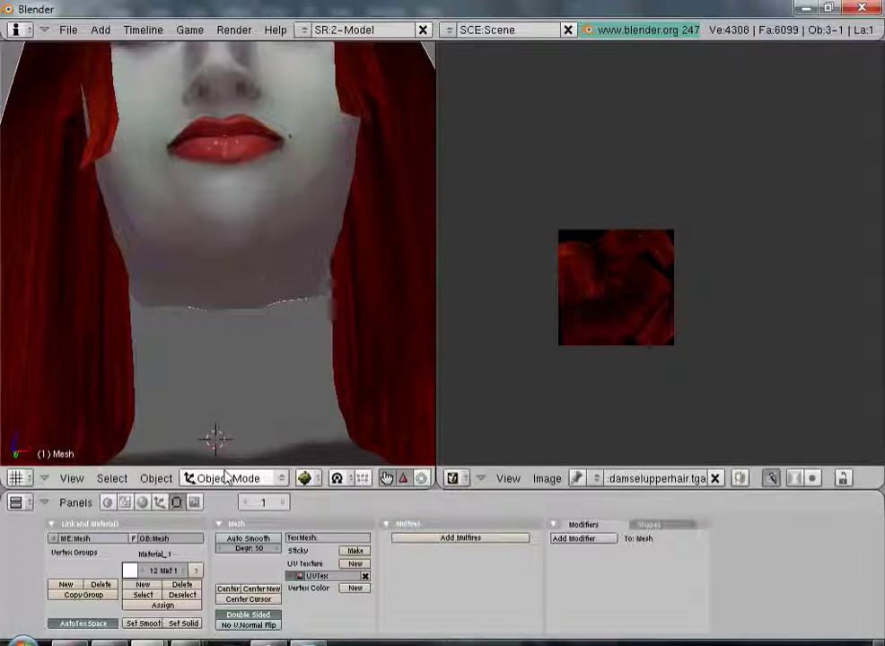
- Return the model to Edit Mode and reveal all of its hidden geometry
click(223, 478)
click(222, 443)
scroll(227, 405, down, 5)
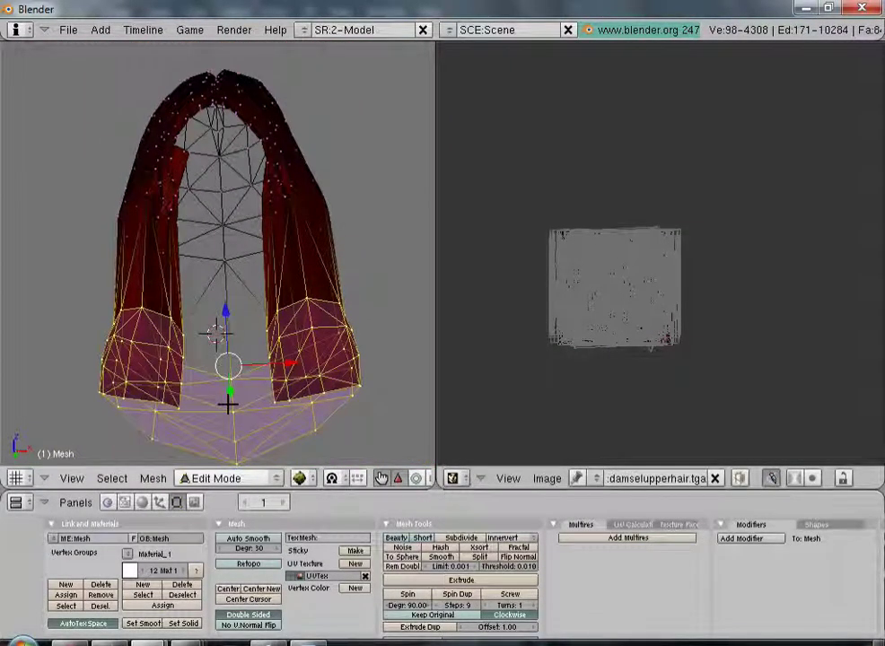
key(alt+h)
scroll(180, 415, down, 2)
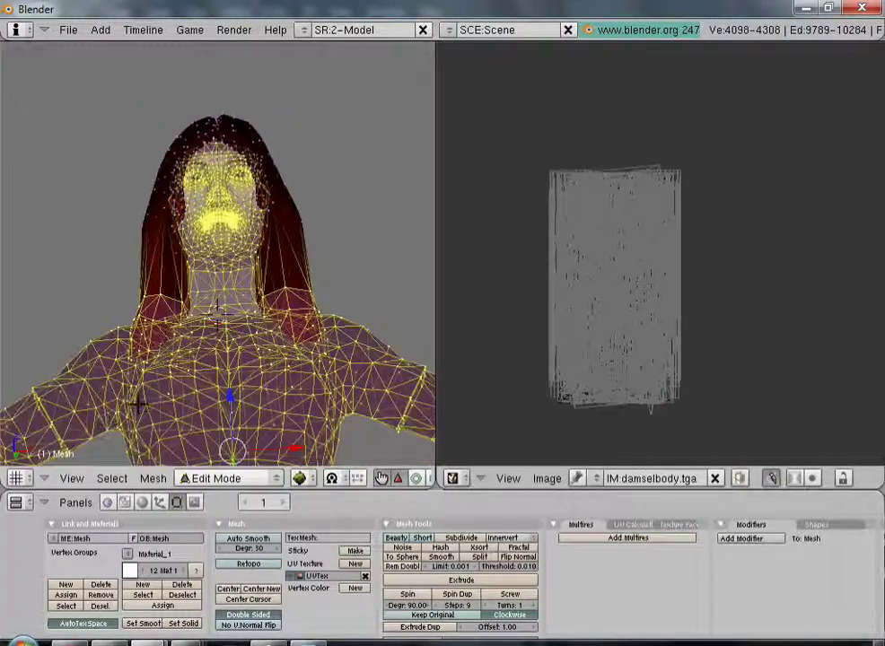
middle_drag(220, 333, 208, 387)
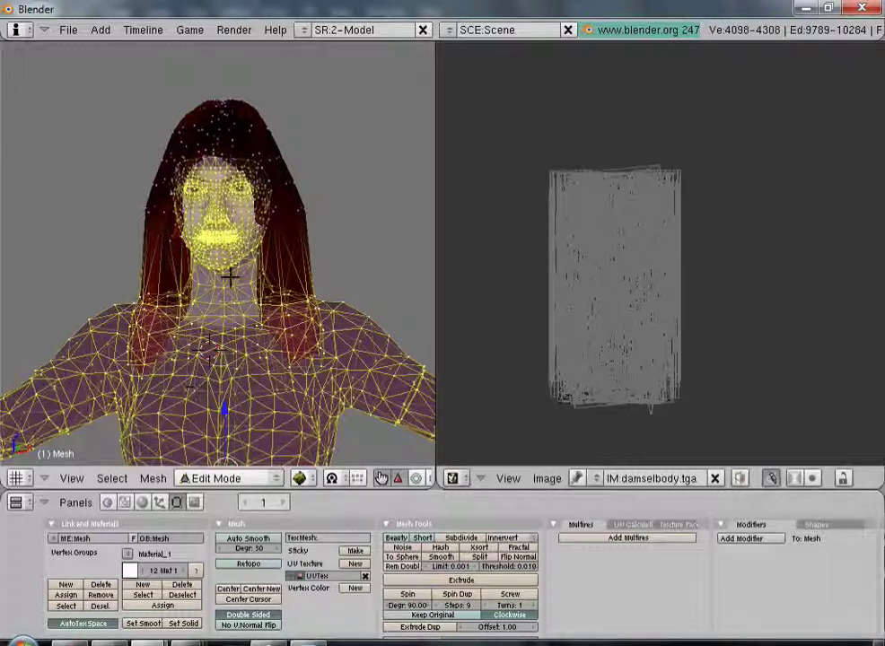
middle_drag(398, 333, 270, 318)
middle_drag(130, 316, 422, 269)
middle_drag(79, 285, 108, 211)
middle_drag(307, 296, 314, 248)
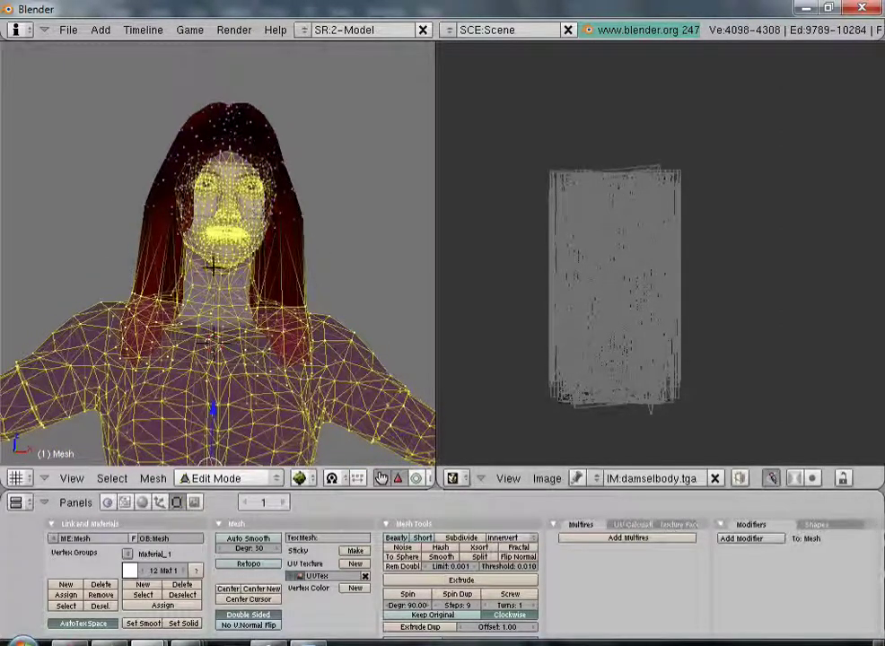
middle_drag(212, 246, 272, 304)
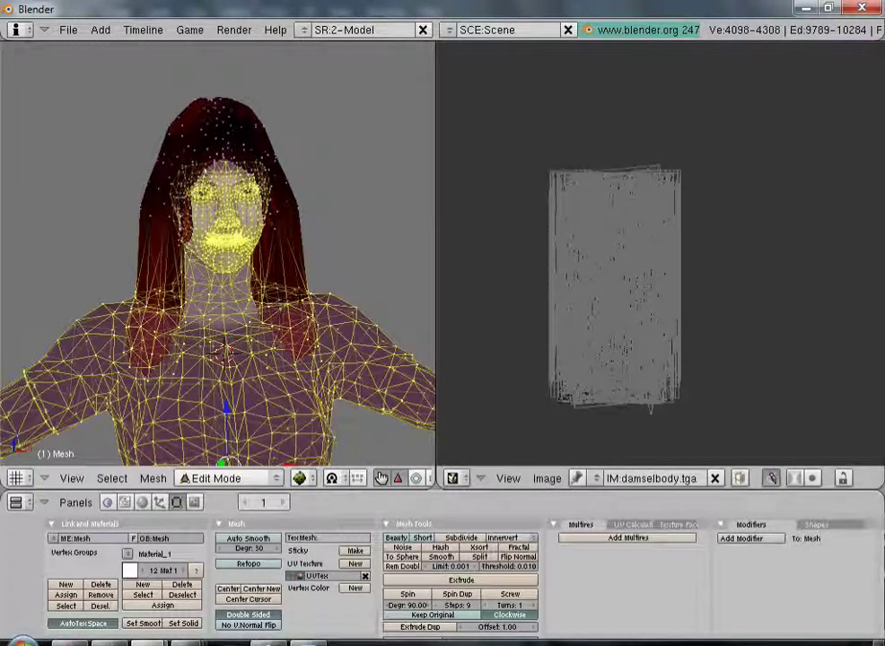
- Deselect all geometry and inspect the seam between the chin and neck up close in Object Mode
key(a)
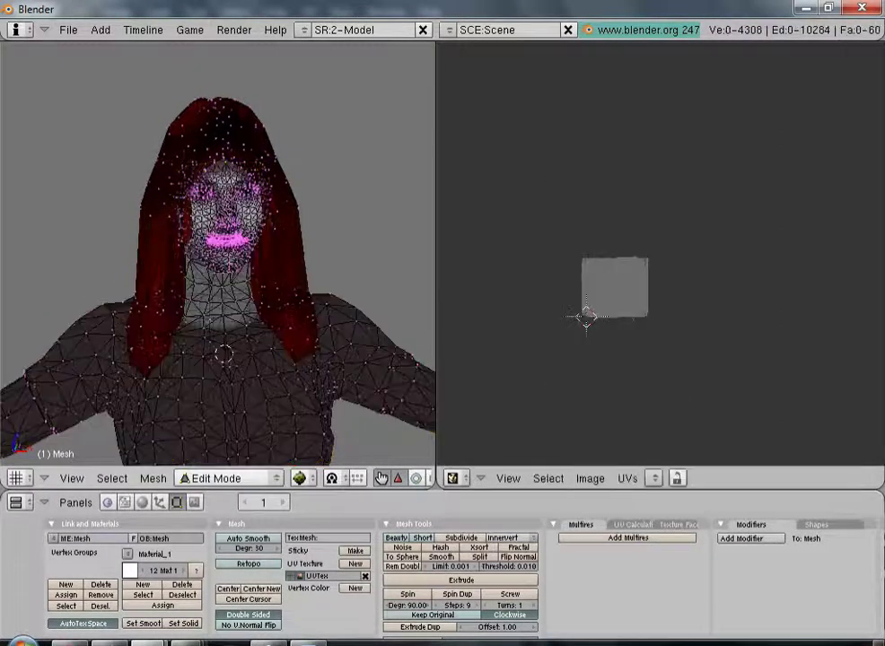
click(237, 485)
click(237, 461)
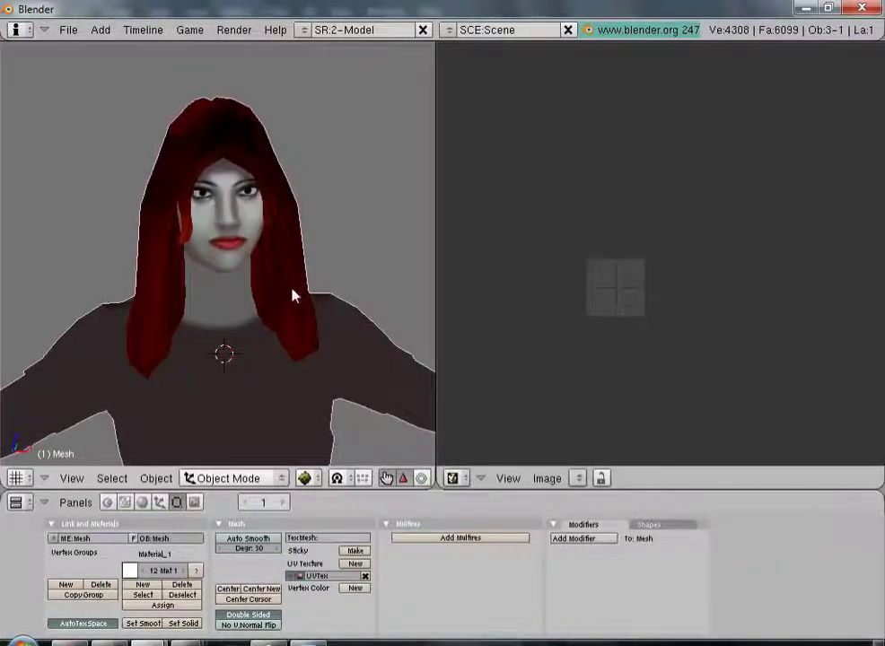
scroll(226, 283, up, 3)
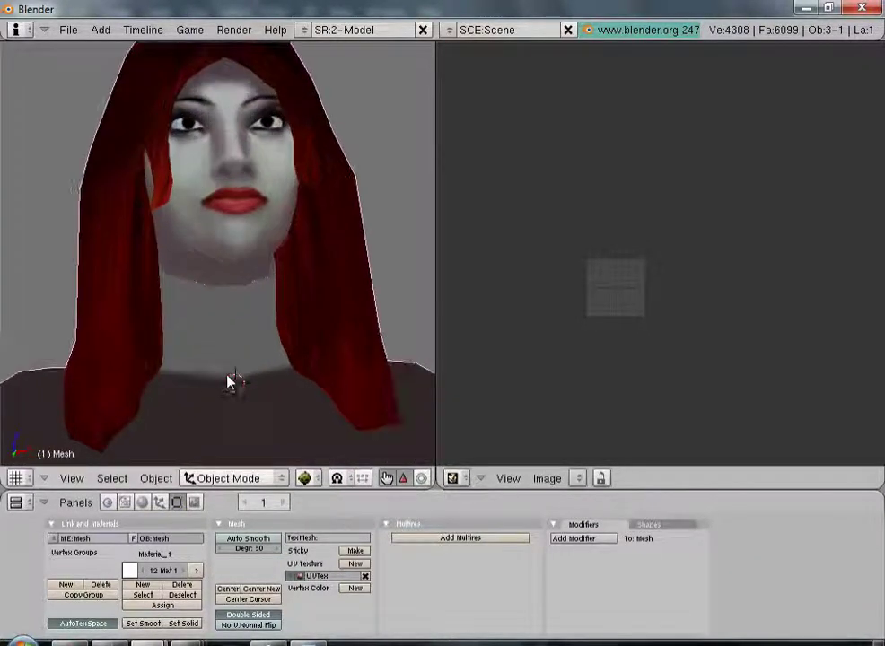
scroll(229, 381, up, 4)
- In Edit Mode, adjust the central vertices of the seam beneath the chin to tighten the gap with the neck
click(229, 478)
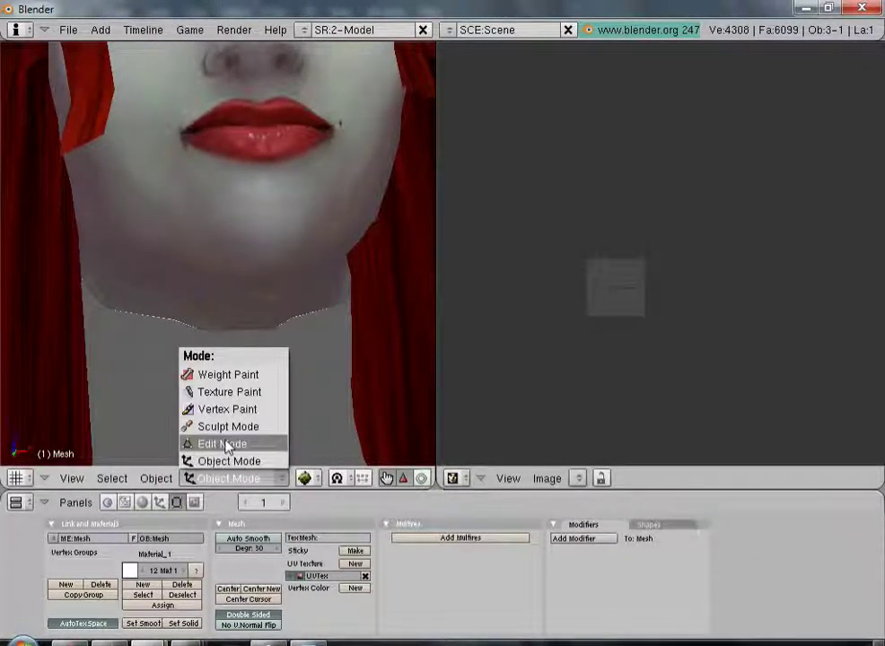
click(226, 446)
scroll(194, 377, up, 1)
right_click(206, 345)
mouse_move(202, 301)
mouse_down()
mouse_move(199, 307)
mouse_move(198, 294)
mouse_up()
right_click(247, 353)
drag(252, 328, 284, 293)
right_click(286, 337)
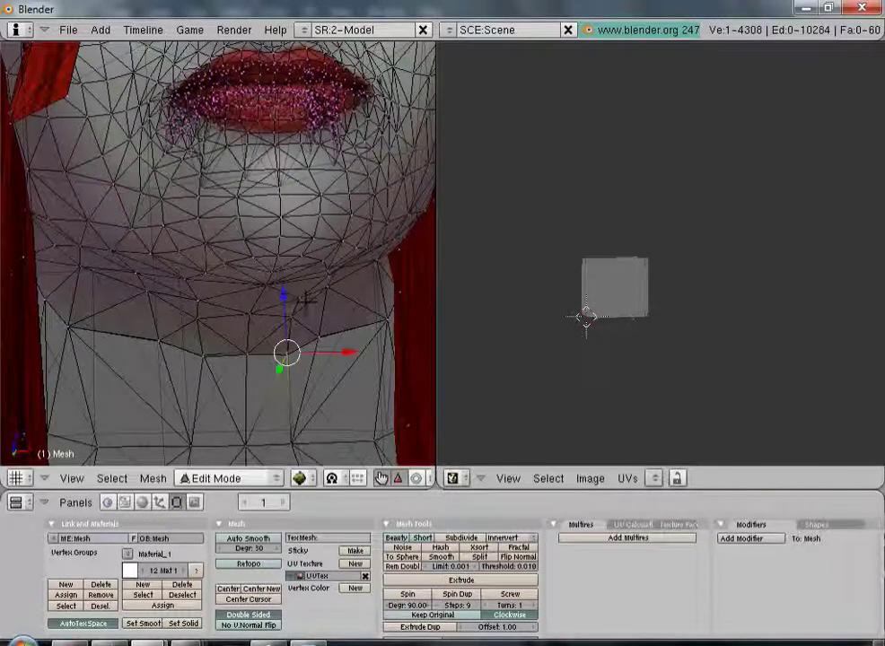
- Adjust the outer vertices at both ends of the chin seam along Z and check the result in Object Mode
right_click(386, 318)
drag(385, 267, 383, 259)
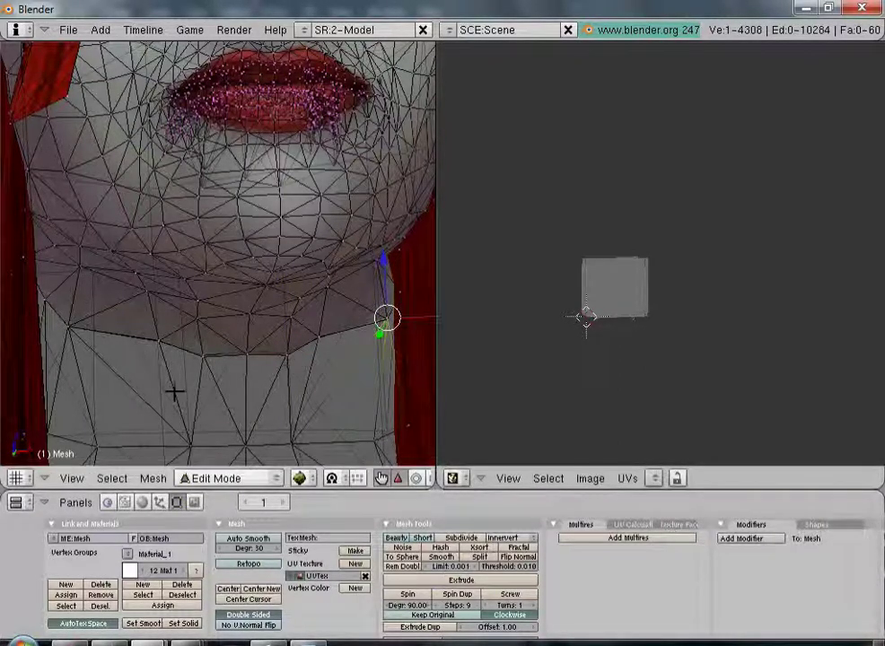
right_click(68, 327)
drag(66, 263, 90, 264)
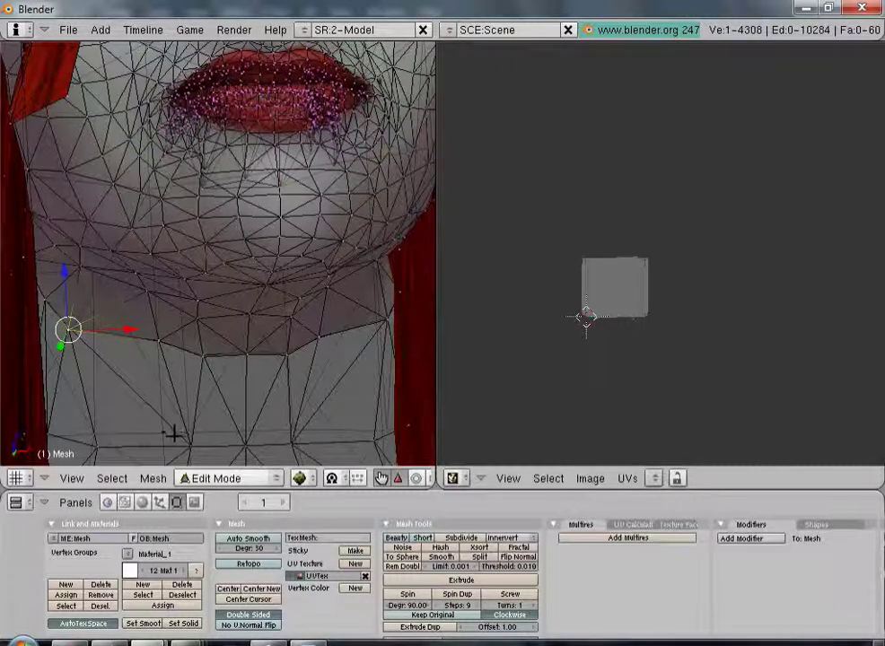
click(204, 476)
click(208, 463)
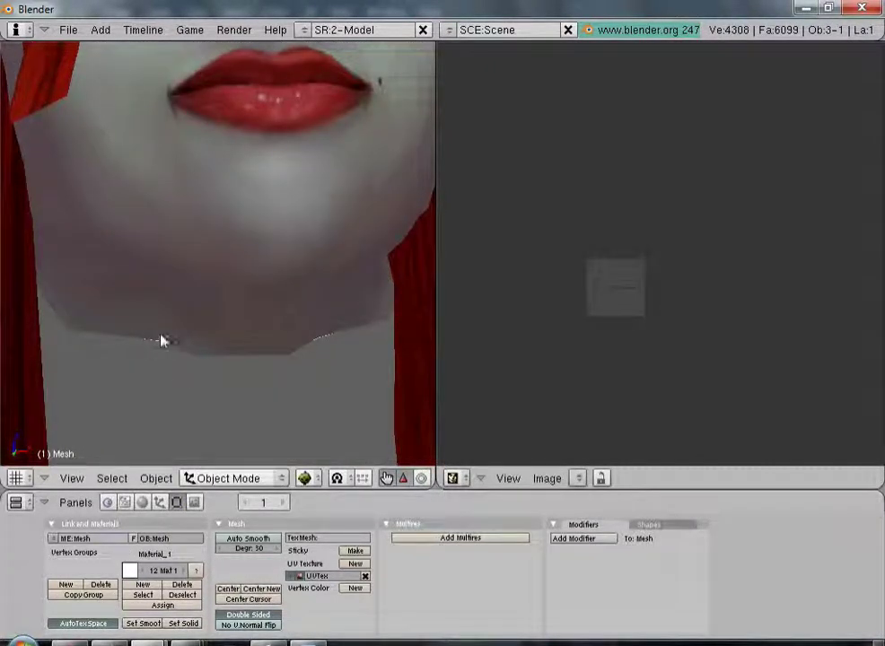
- Move the seam vertex at the remaining gap on the viewer's left of the chin along Z, then check the seam in Object Mode
click(192, 476)
click(224, 442)
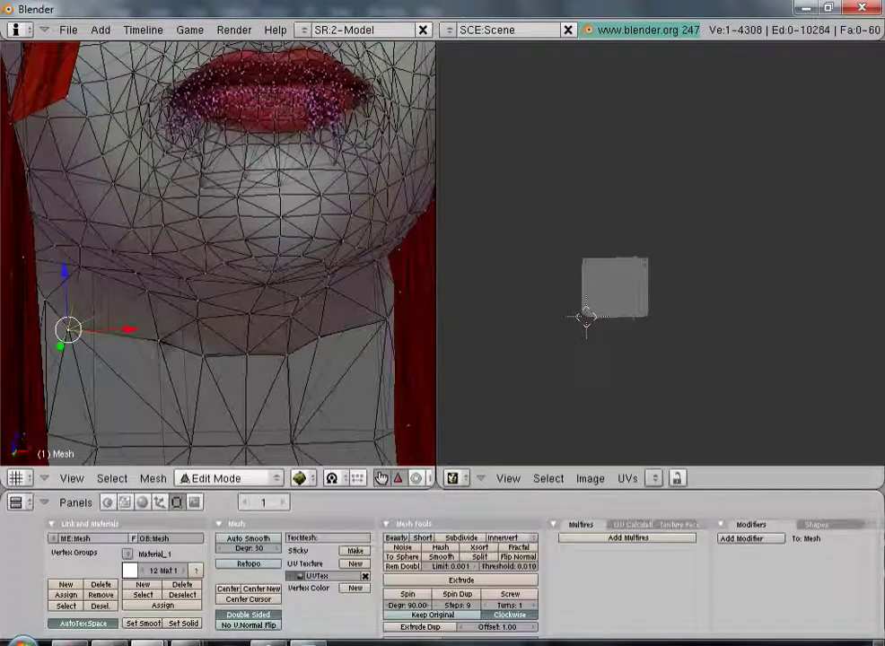
right_click(156, 341)
key(g)
key(z)
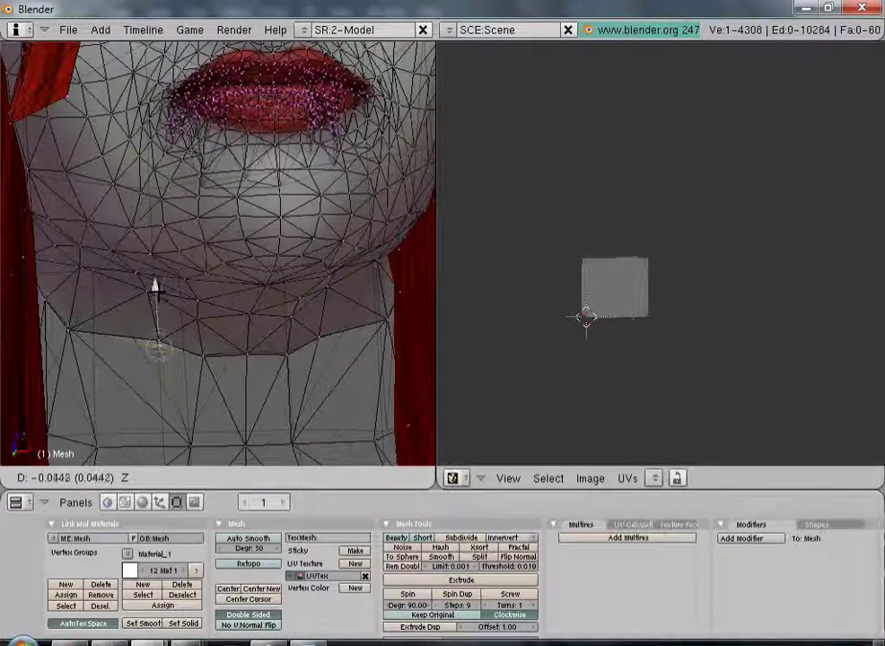
click(154, 281)
click(253, 478)
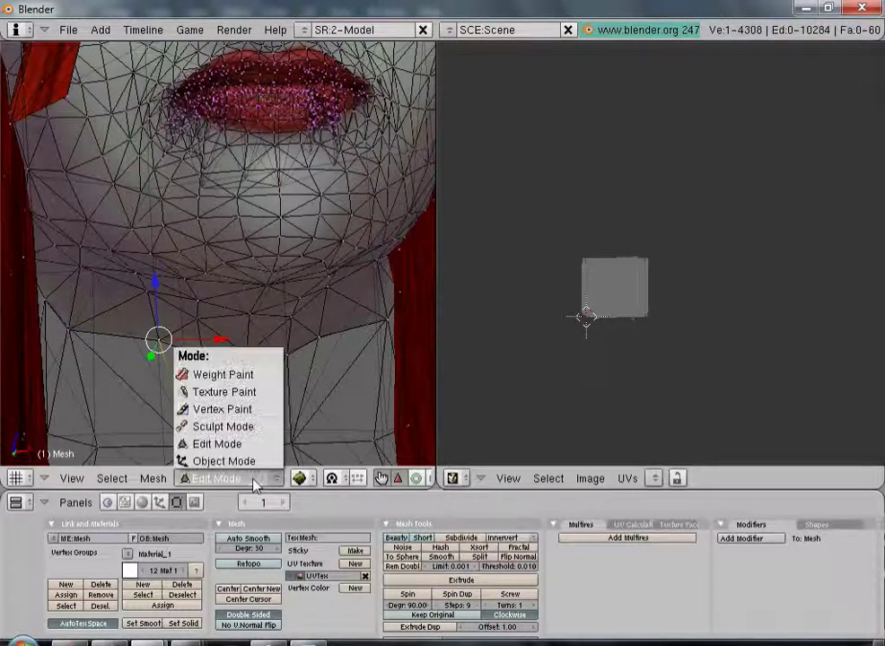
click(224, 461)
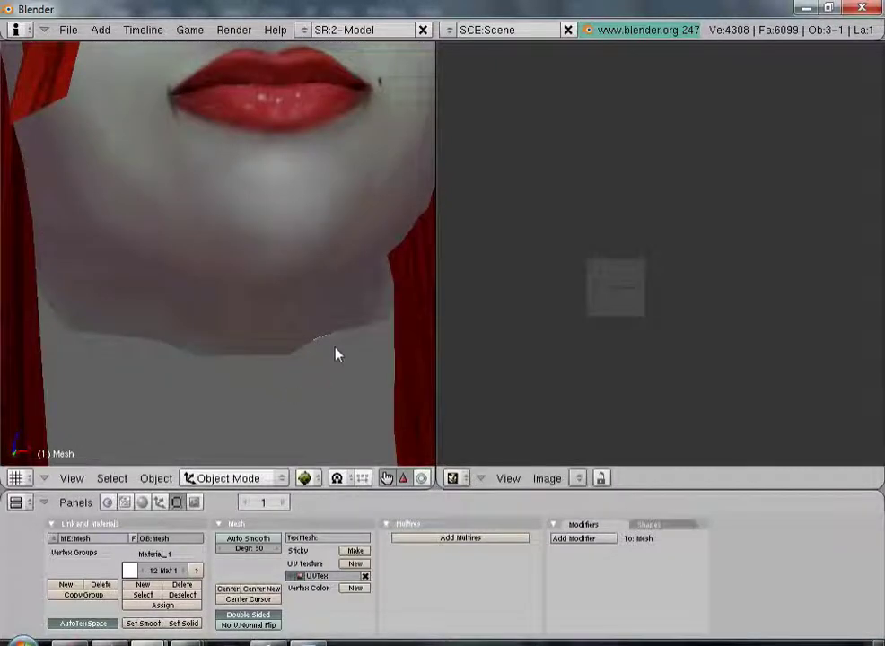
middle_drag(341, 345, 318, 338)
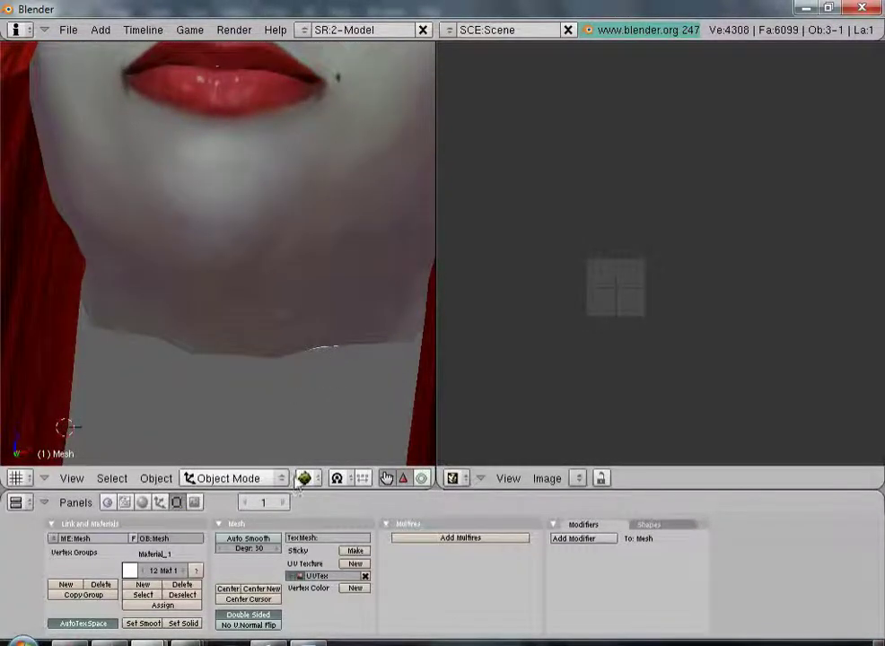
- Move the seam vertex at the gap on the viewer's right of the chin along Z and return to Object Mode
click(231, 479)
click(228, 442)
right_click(325, 344)
drag(324, 292, 325, 304)
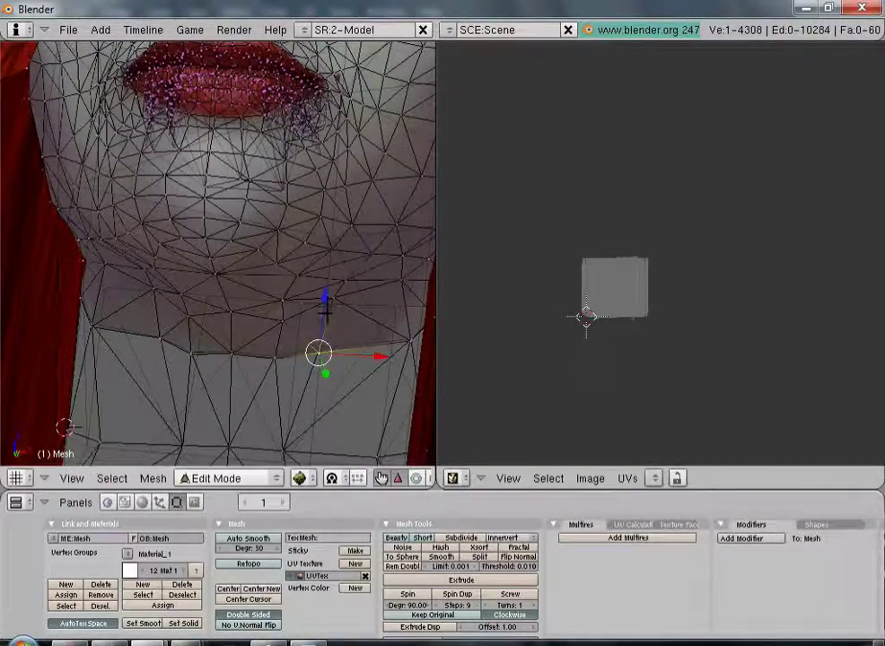
click(221, 477)
click(217, 443)
click(217, 477)
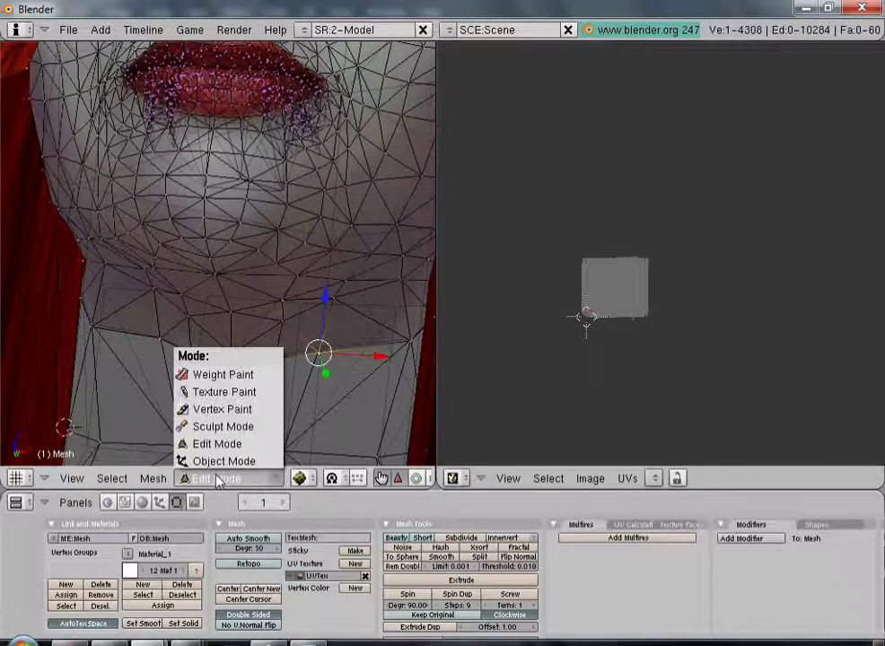
click(232, 460)
- Lower the selected under-chin seam vertex by about 0.07 units along Z, working from below the jaw, and return to Object Mode
middle_drag(272, 330, 231, 240)
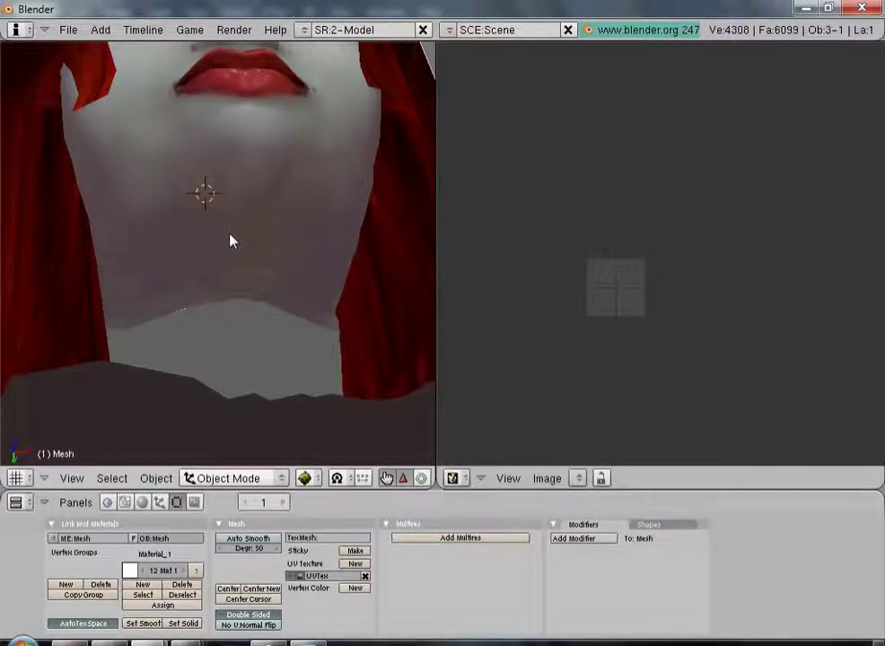
scroll(211, 356, up, 4)
mouse_move(205, 367)
middle_down()
mouse_move(205, 347)
mouse_move(194, 359)
middle_up()
click(201, 482)
click(227, 442)
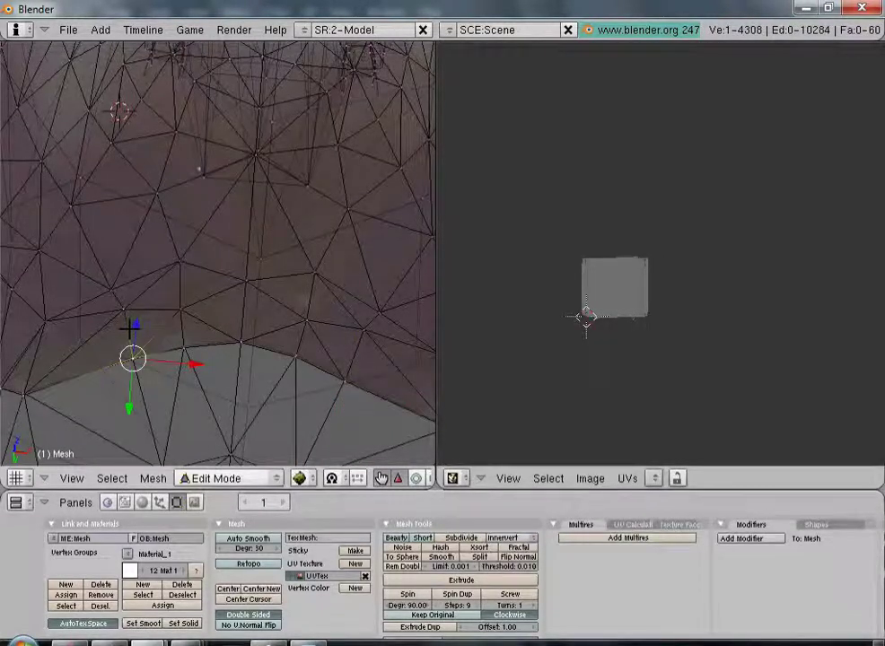
middle_drag(179, 338, 189, 344)
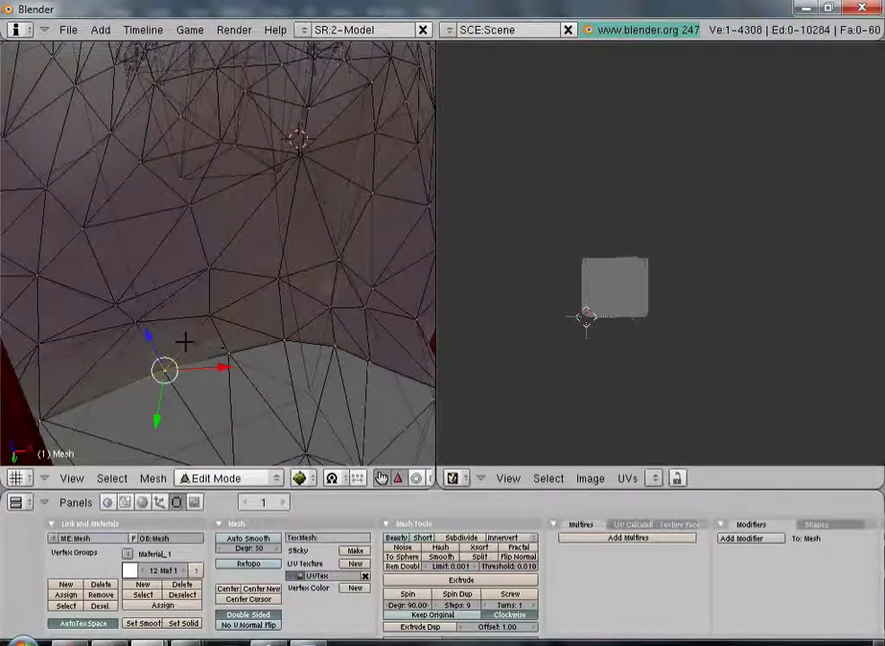
mouse_move(146, 337)
mouse_down()
mouse_move(142, 329)
mouse_move(147, 341)
mouse_up()
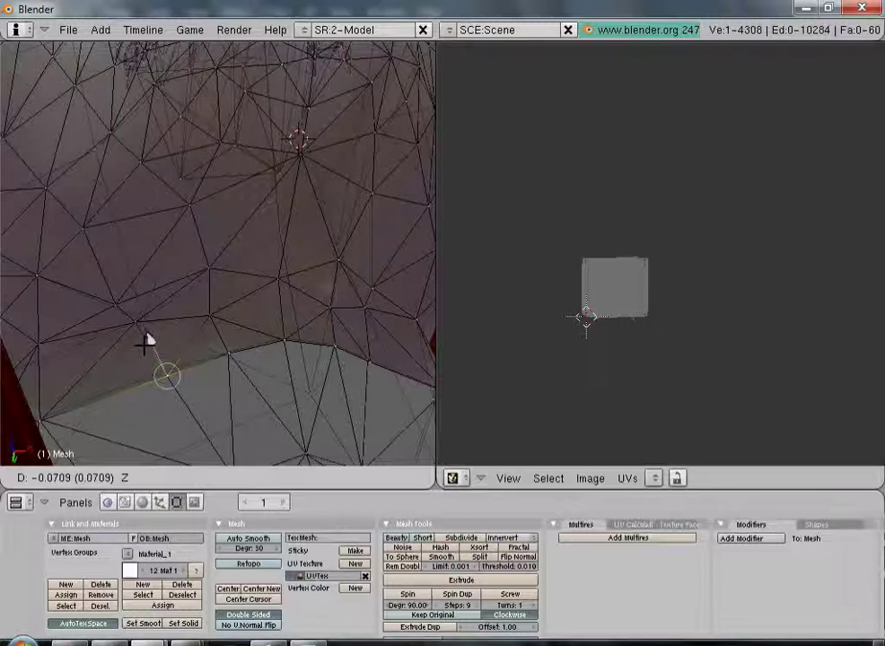
drag(145, 341, 144, 339)
click(206, 477)
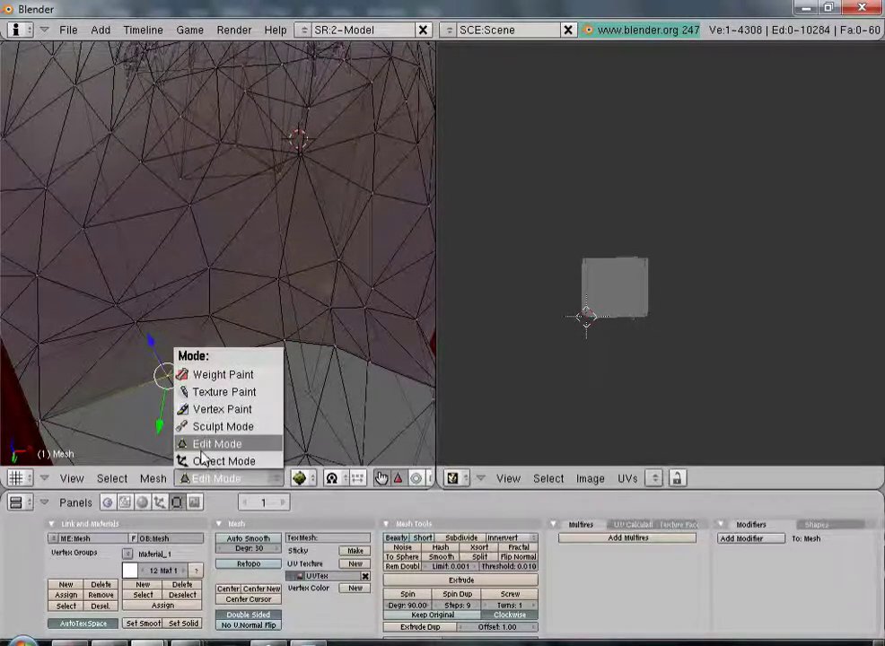
click(202, 453)
click(214, 477)
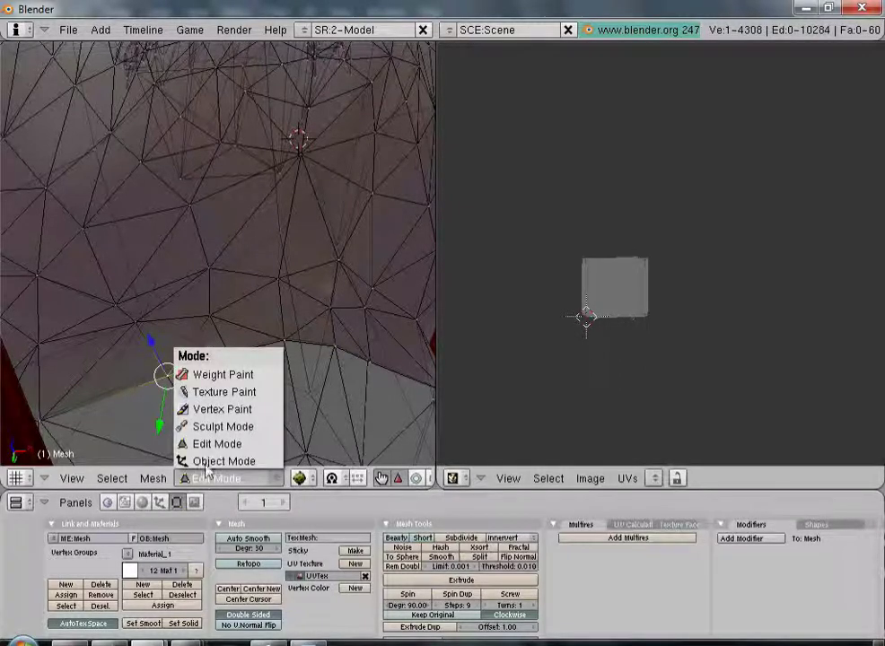
click(221, 461)
- Lower the hairline vertex at the small forehead gap slightly along Z in Edit Mode, then check it in Object Mode
middle_drag(227, 442, 301, 359)
scroll(300, 359, down, 5)
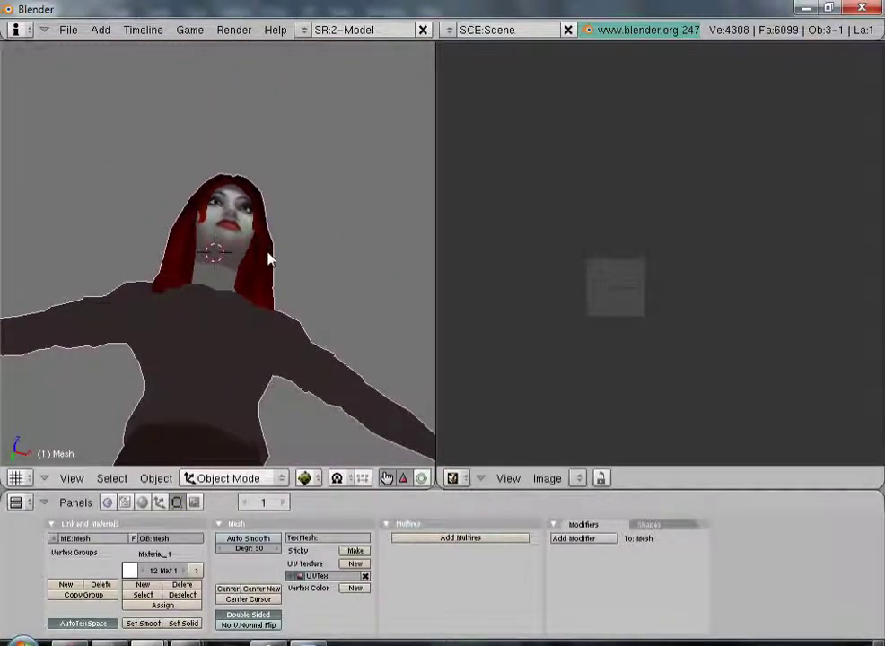
scroll(269, 258, up, 4)
middle_drag(379, 164, 282, 257)
scroll(335, 296, up, 4)
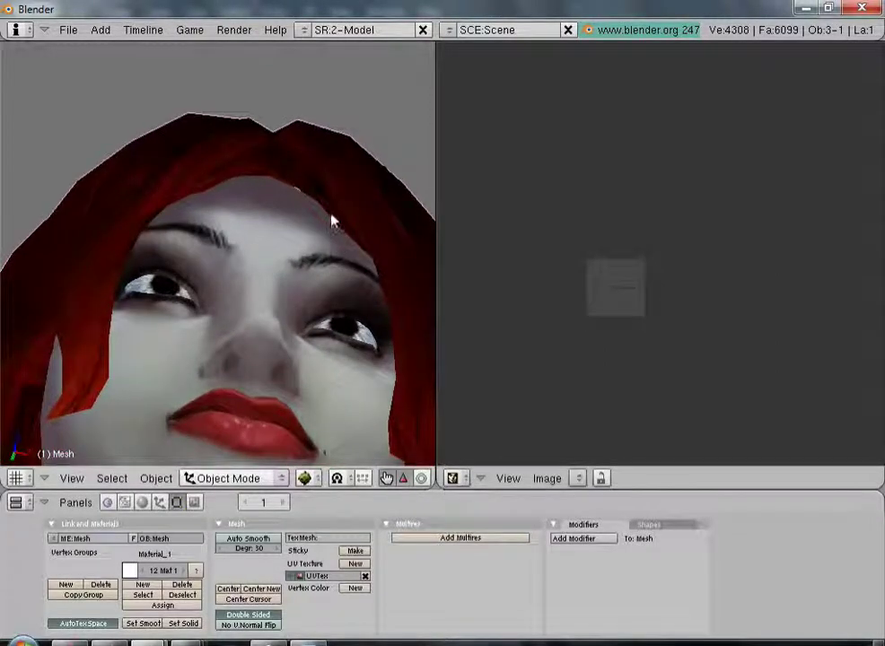
scroll(330, 214, up, 6)
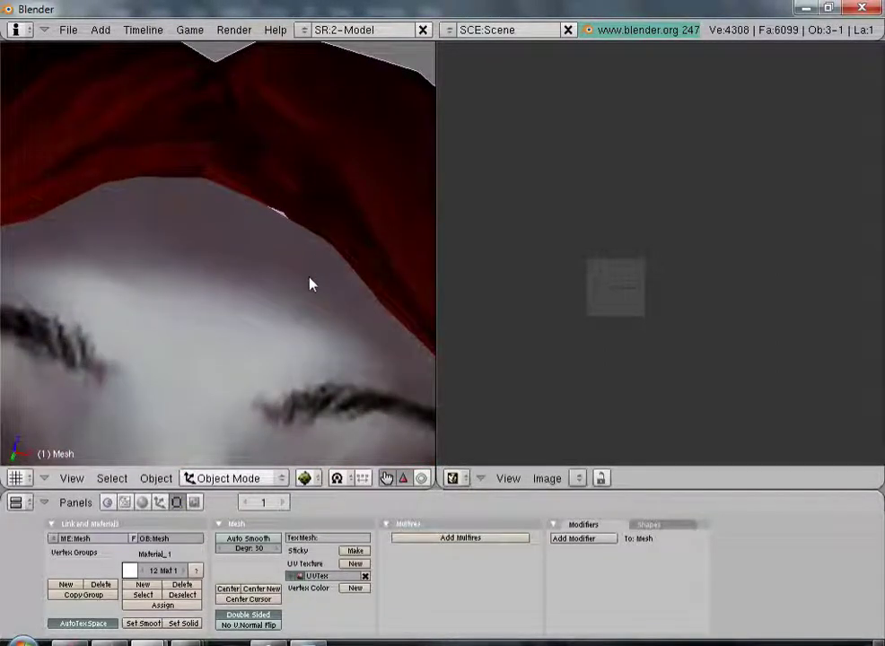
click(226, 477)
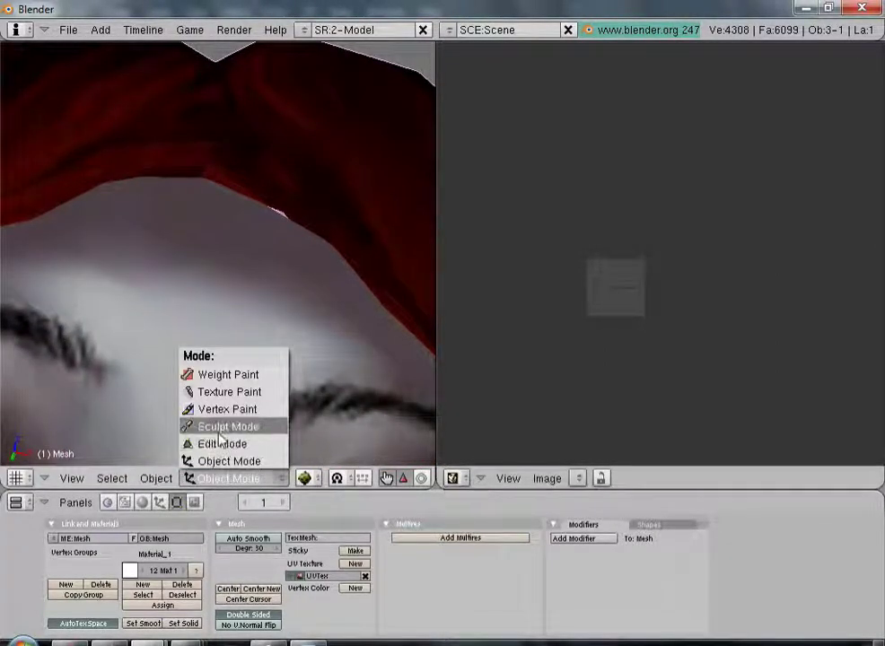
click(228, 440)
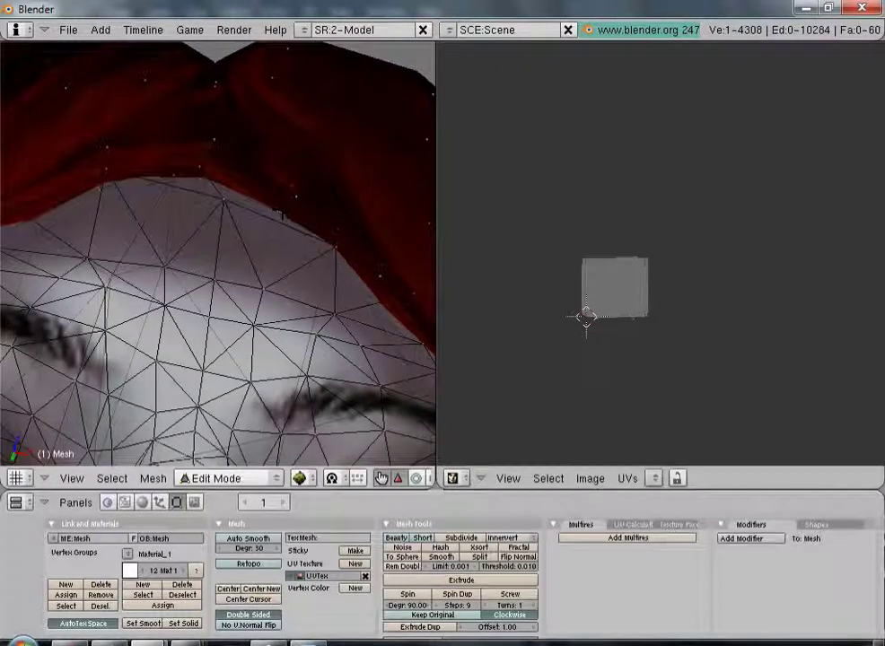
right_click(281, 213)
key(g)
key(z)
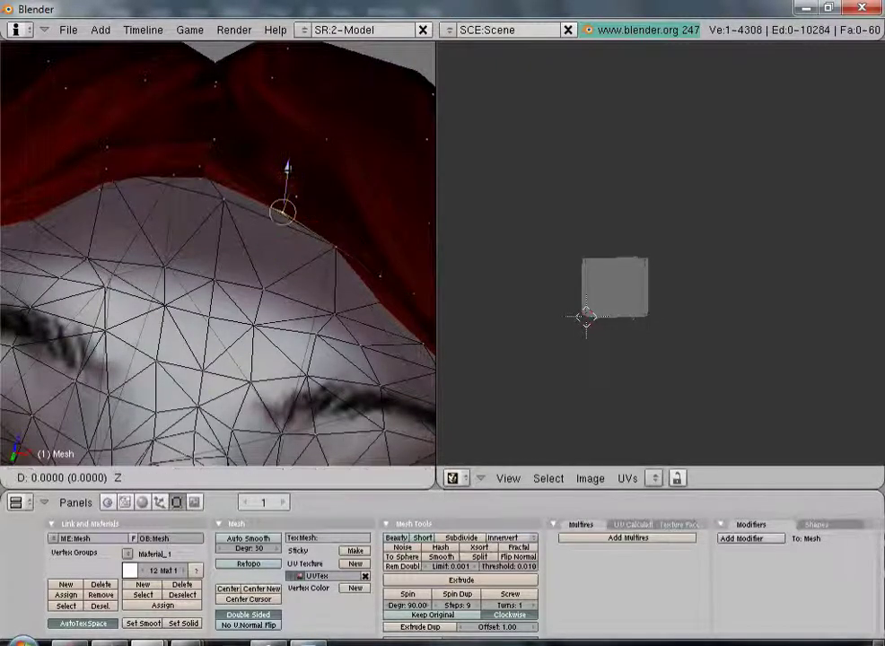
click(281, 266)
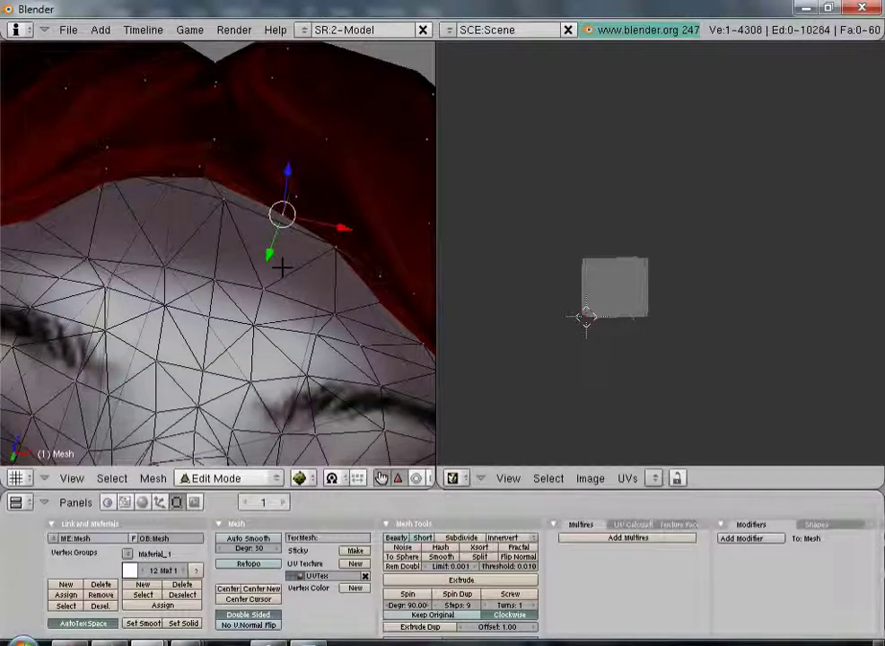
click(235, 477)
click(235, 462)
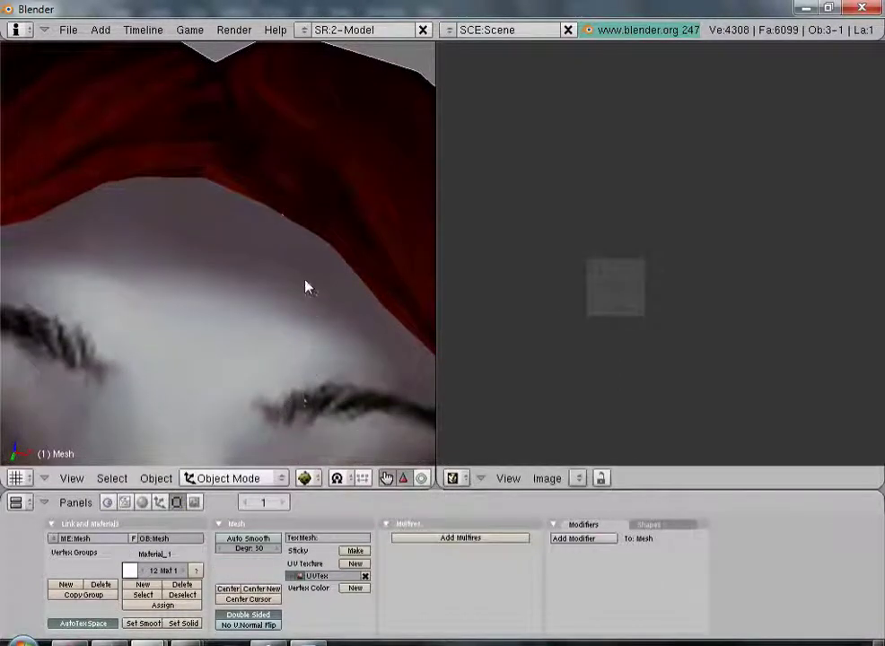
- Nudge the same forehead hairline vertex slightly further down along Z and recheck the gap in Object Mode
click(224, 478)
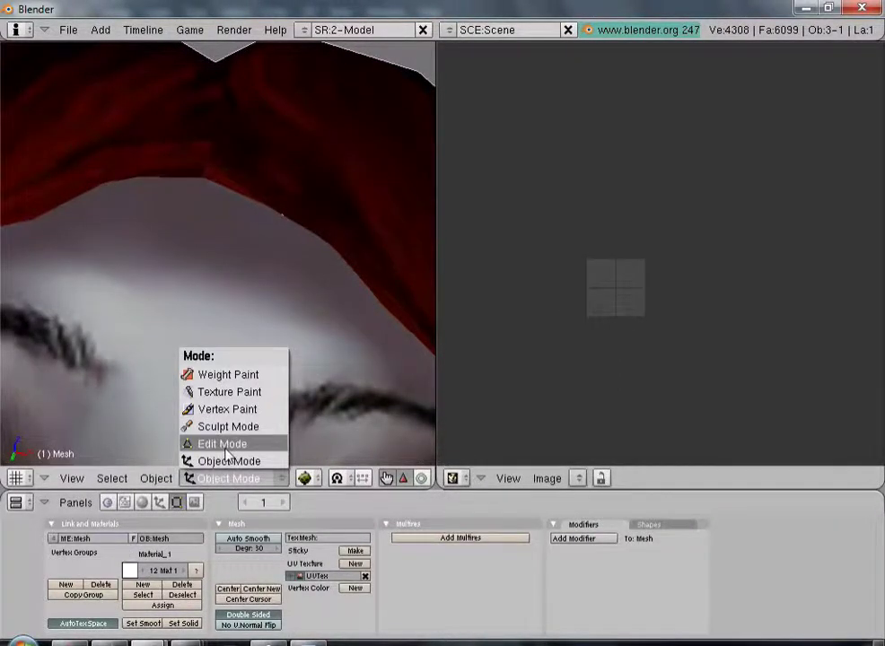
click(235, 442)
click(287, 171)
right_click(245, 284)
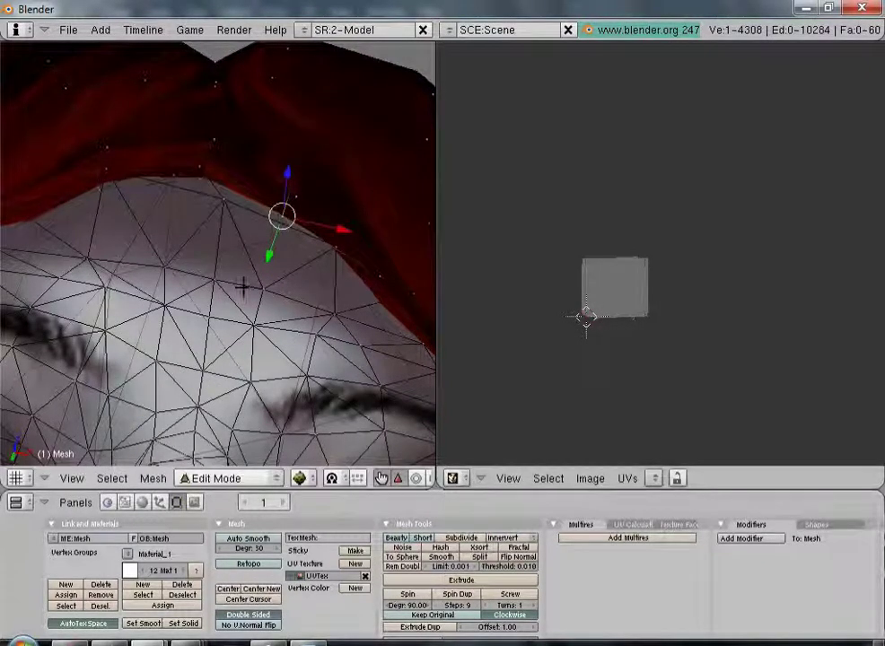
click(238, 478)
click(229, 460)
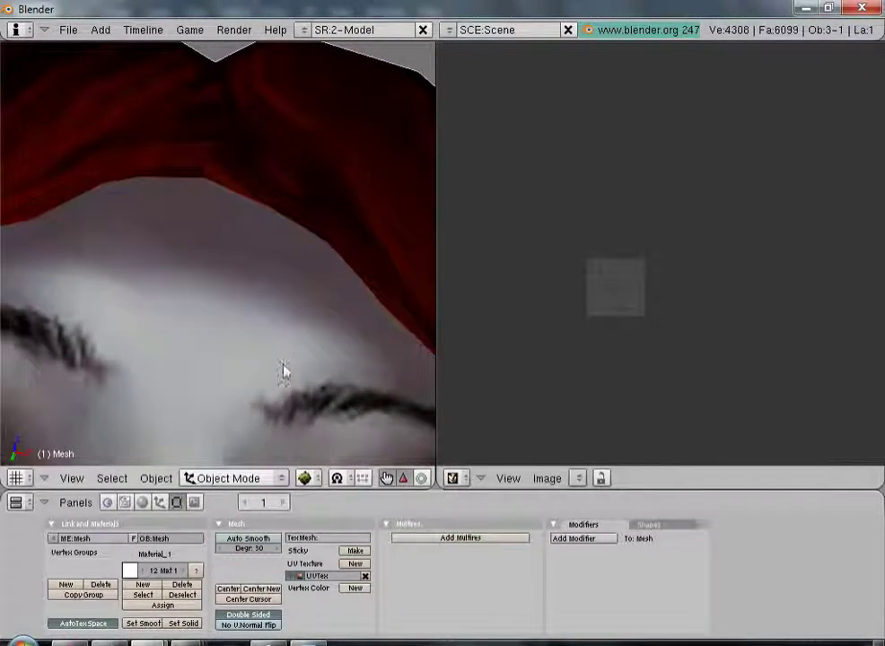
- Examine the finished head and long hair from the front and at an angle
scroll(296, 269, down, 5)
scroll(258, 290, down, 2)
middle_drag(215, 332, 171, 375)
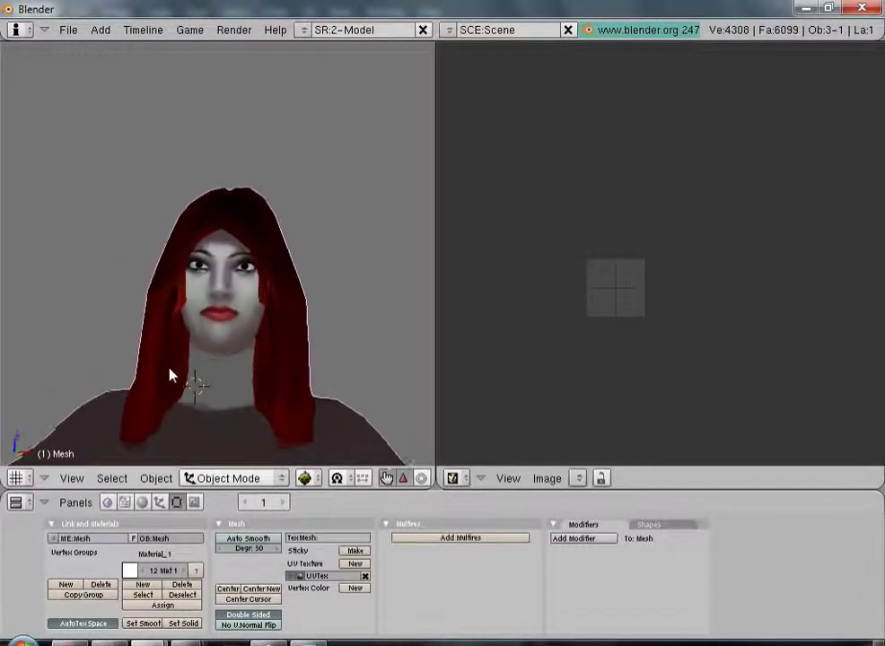
scroll(269, 314, up, 1)
middle_drag(328, 296, 310, 298)
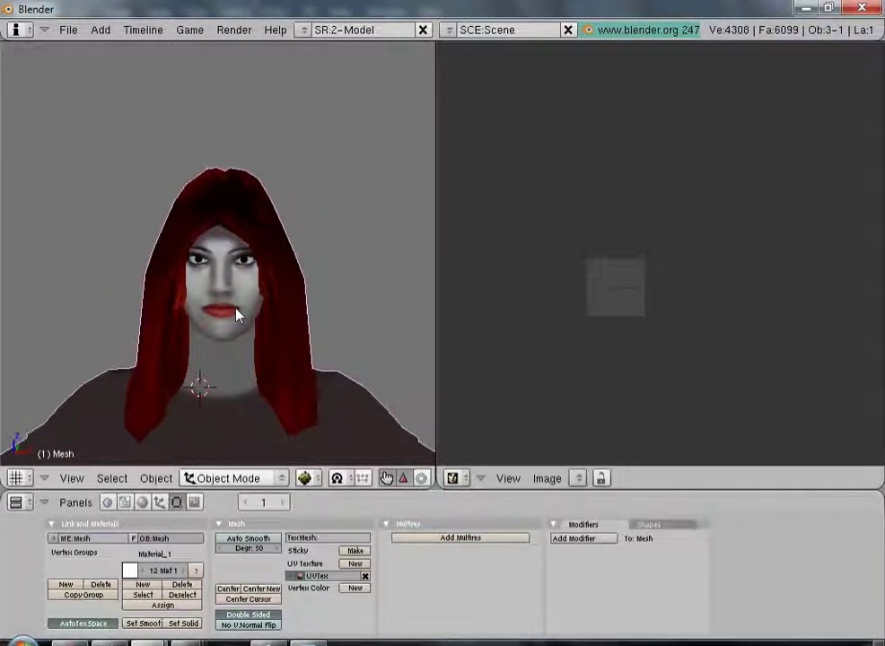
key(KP_1)
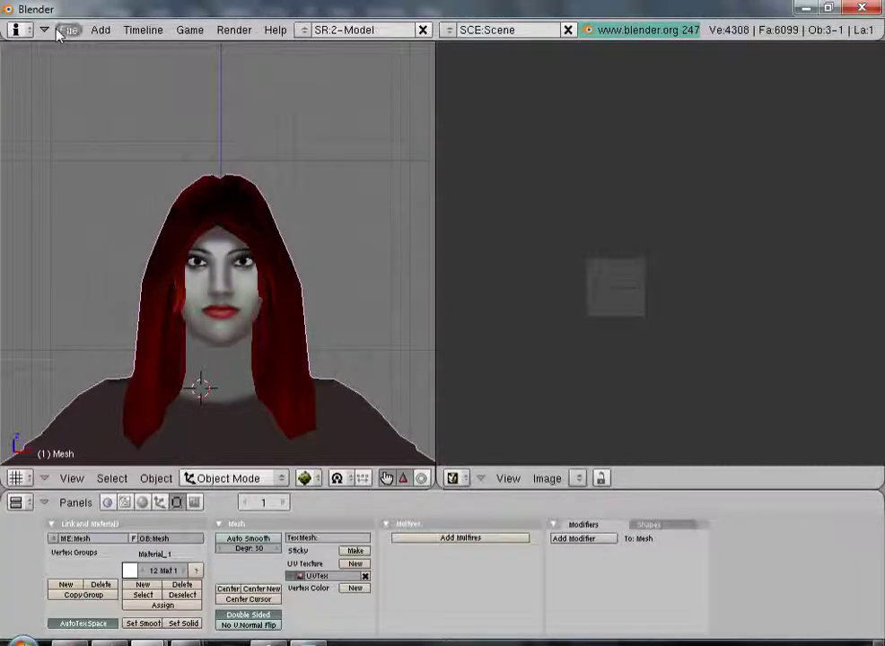
scroll(184, 338, up, 2)
middle_drag(177, 335, 196, 351)
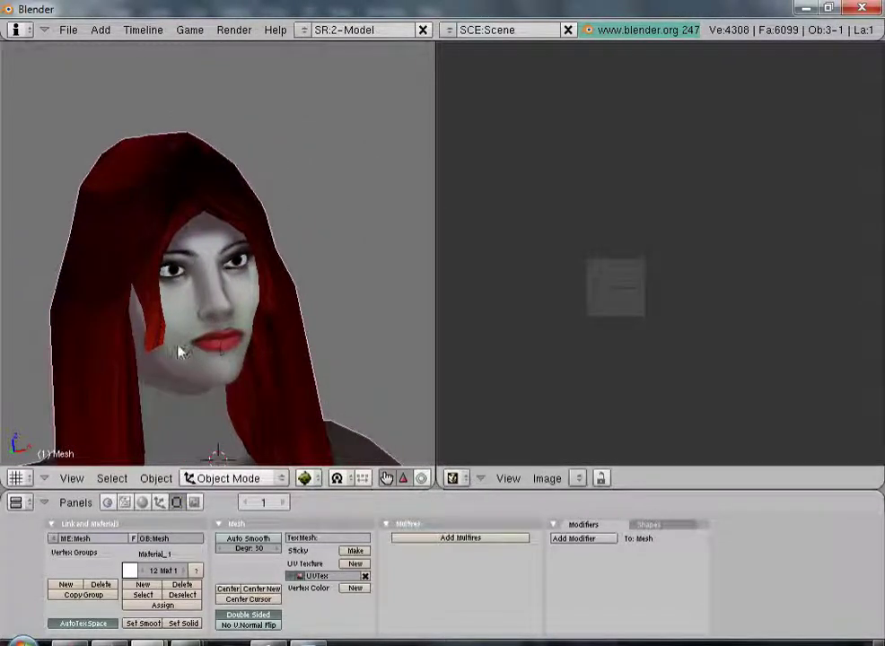
- Enter Edit Mode on the character mesh, select the linked face geometry and hide it
click(223, 478)
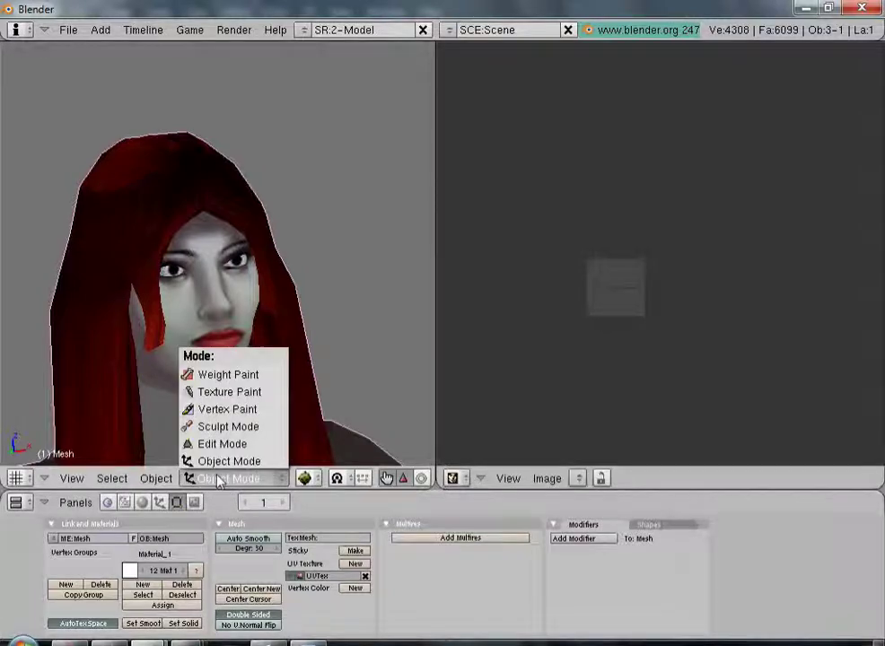
click(217, 443)
middle_drag(137, 296, 161, 260)
middle_drag(224, 299, 390, 266)
scroll(363, 300, up, 2)
scroll(310, 336, up, 1)
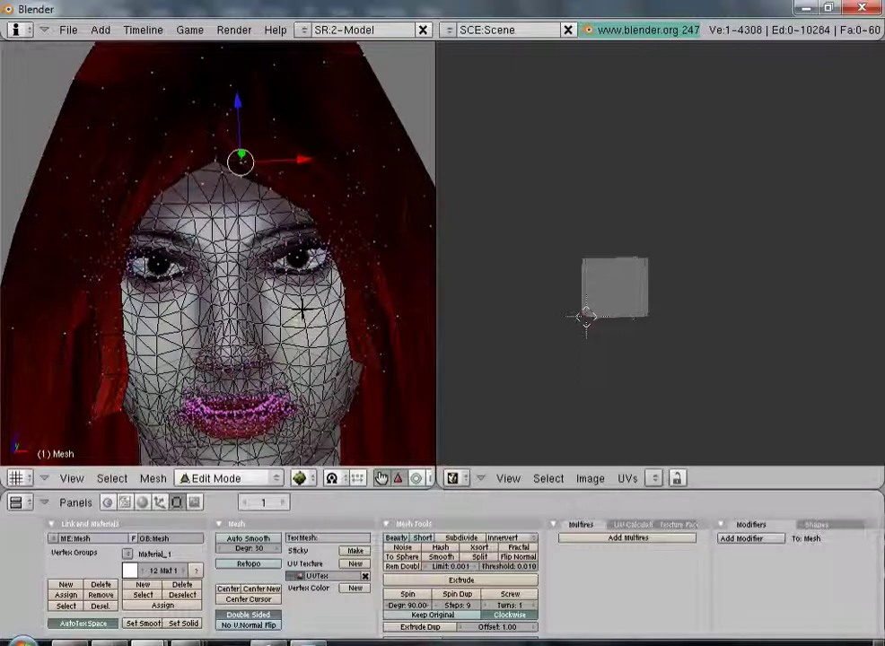
click(301, 310)
key(l)
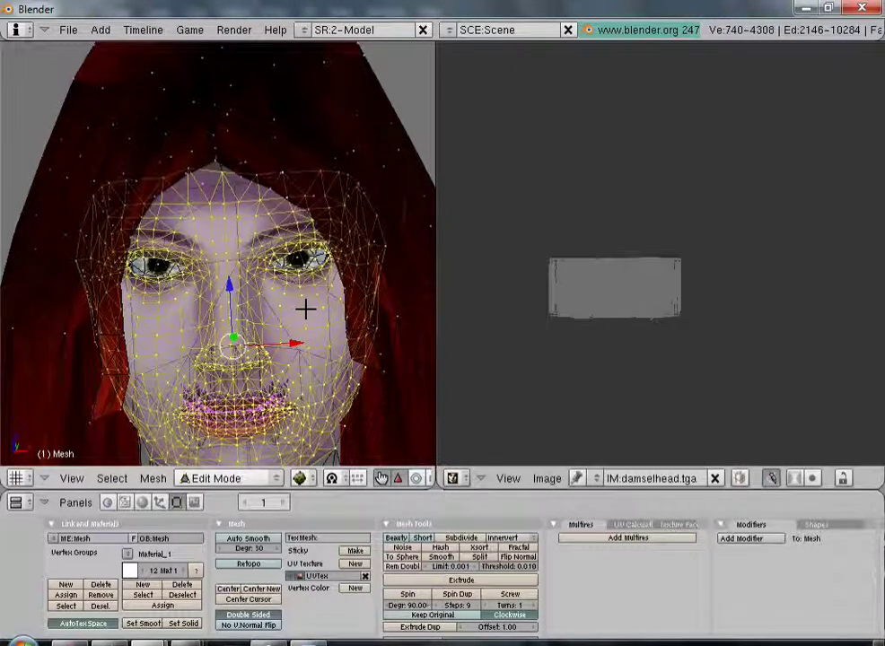
key(a)
- Select the lower vertices of the short hair strand on the character's right cheek and lower them along Z
middle_drag(258, 336, 169, 342)
middle_drag(125, 409, 124, 377)
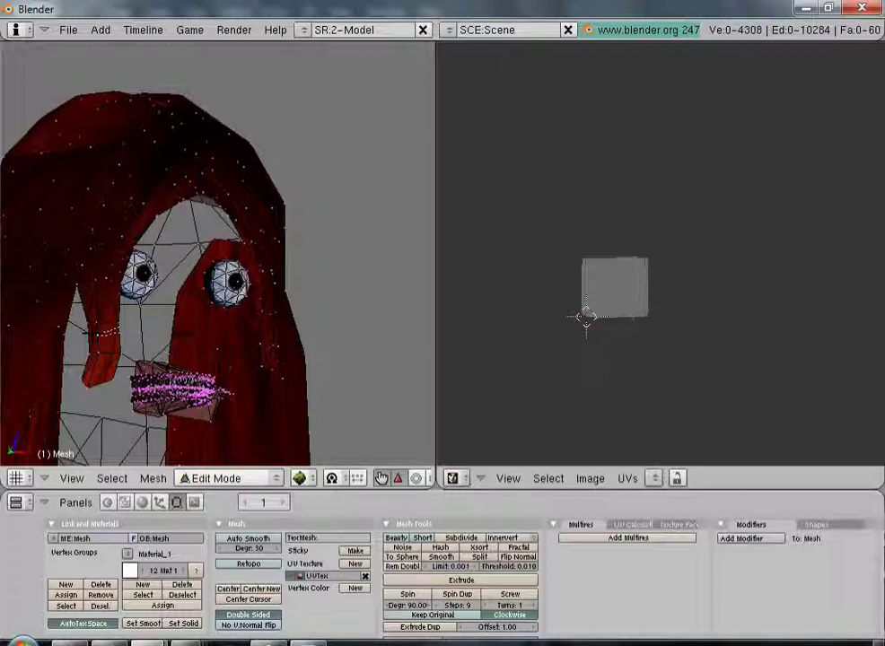
mouse_move(79, 319)
ctrl+mouse_down()
mouse_move(74, 362)
mouse_move(95, 403)
mouse_move(117, 385)
ctrl+mouse_up()
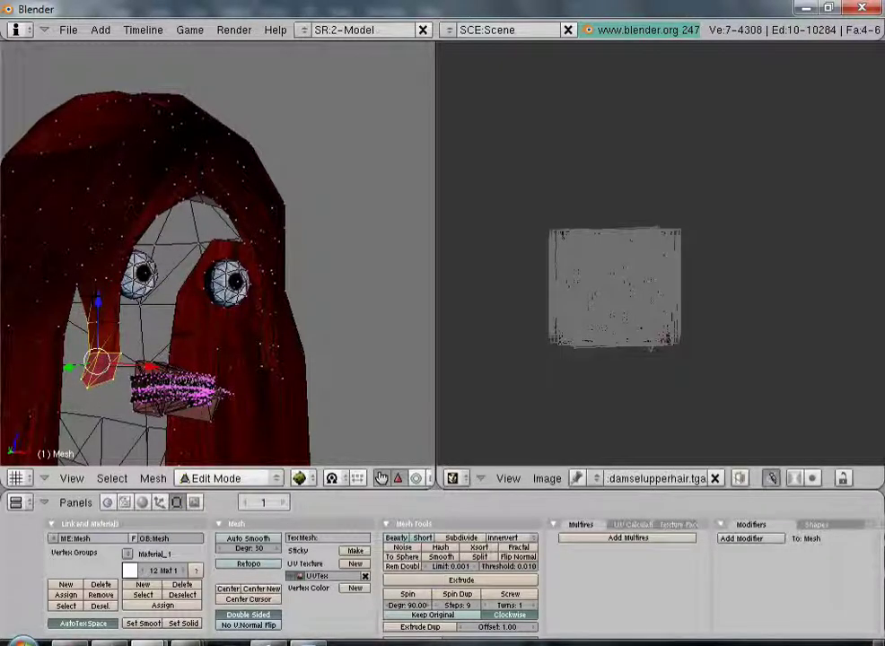
mouse_move(114, 327)
ctrl+mouse_down()
mouse_move(87, 306)
mouse_move(127, 303)
ctrl+mouse_up()
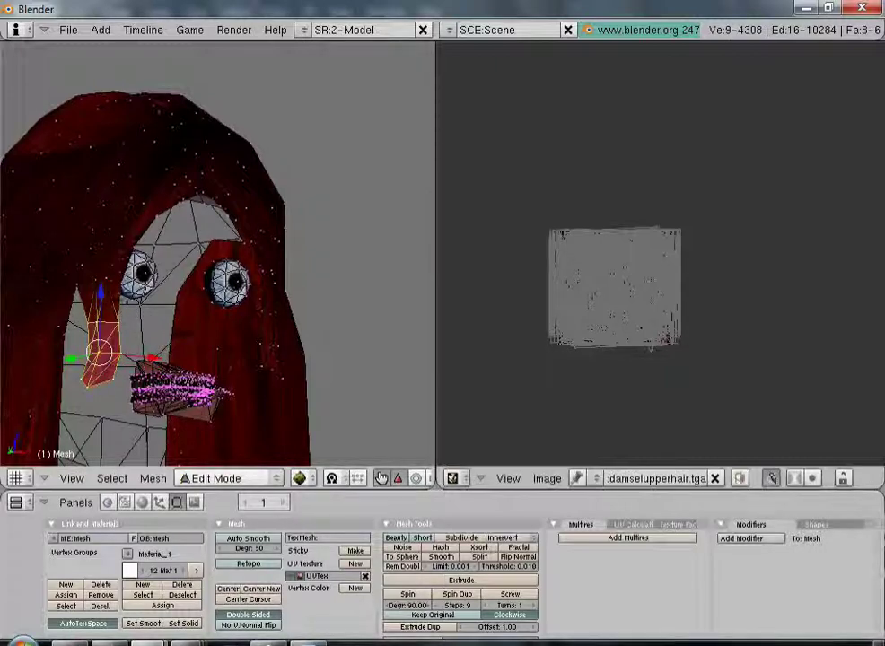
key(g)
key(z)
key(Return)
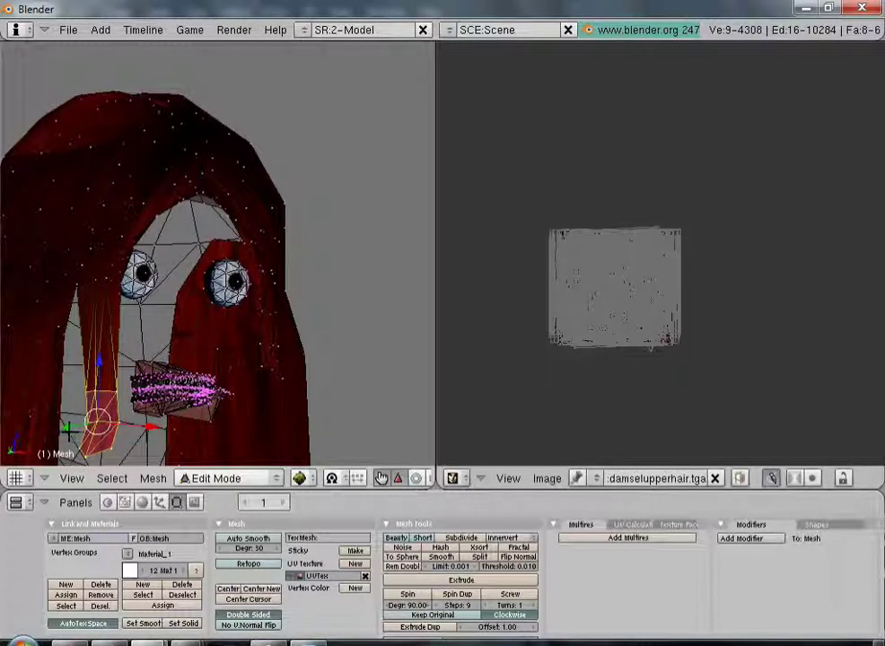
- Shift the lengthened right-cheek strand's lower end along Y and fine-tune its height along Z
key(g)
key(y)
key(Return)
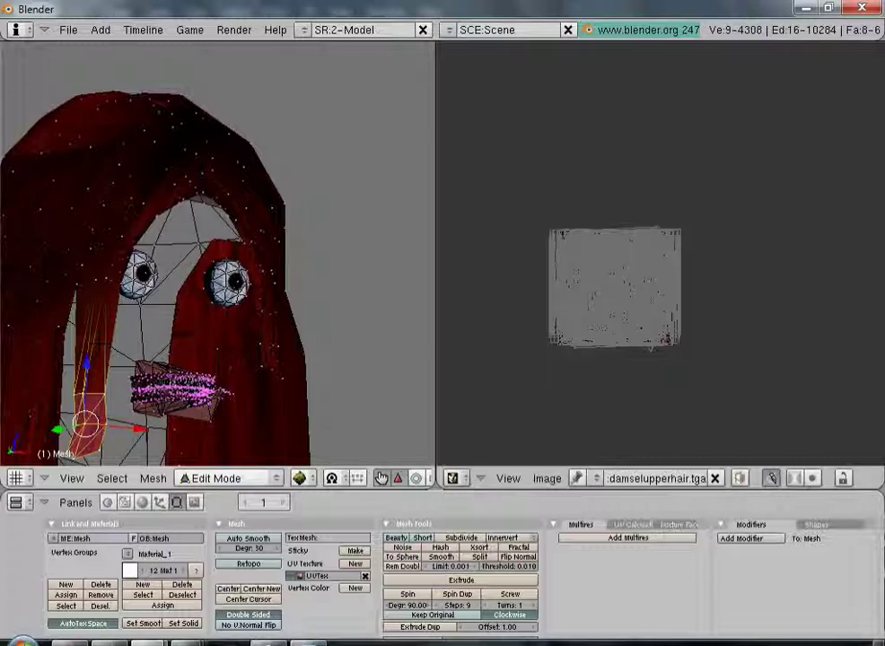
key(g)
key(z)
key(Return)
scroll(216, 260, down, 5)
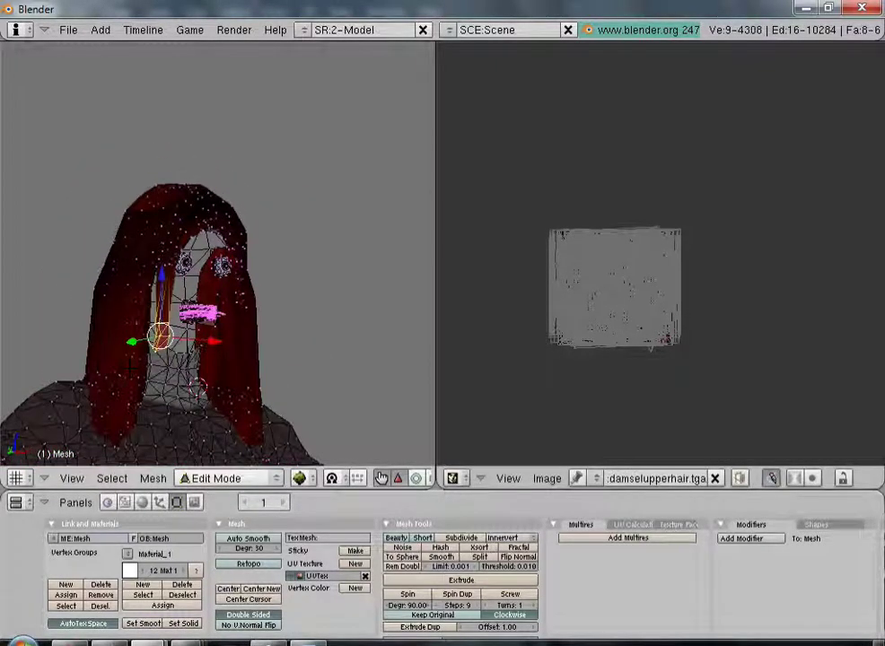
scroll(215, 256, up, 2)
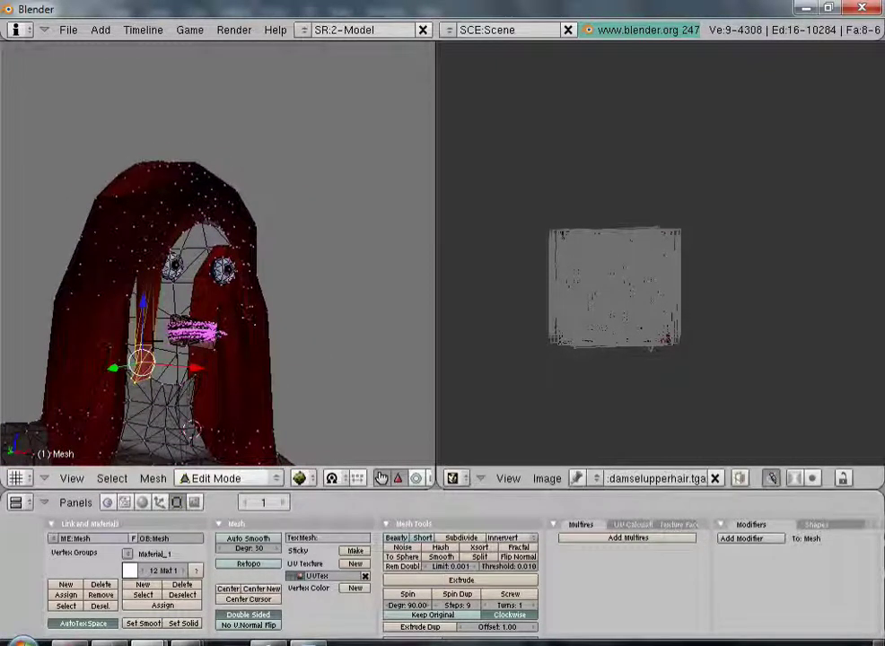
- Select the lower vertices of the matching hair strand on the character's left cheek and lower them along Z
middle_drag(325, 334, 305, 359)
middle_drag(361, 323, 292, 314)
scroll(291, 314, up, 2)
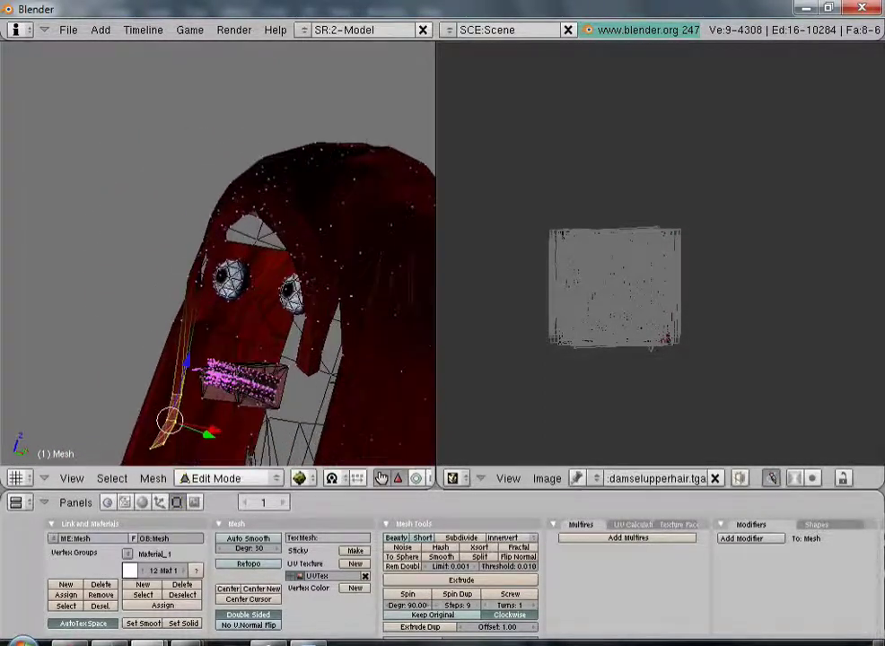
right_click(306, 377)
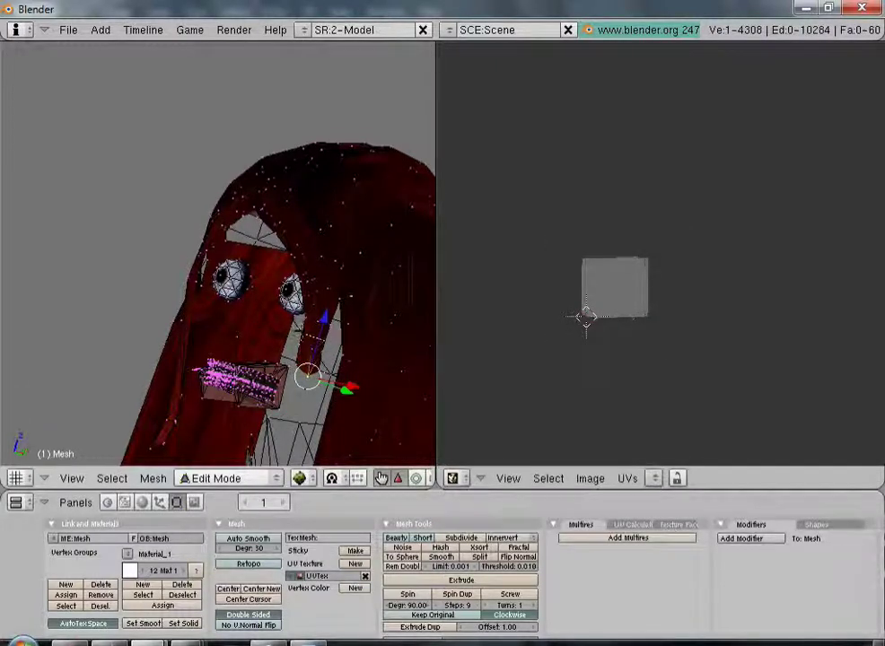
shift+right_click(323, 396)
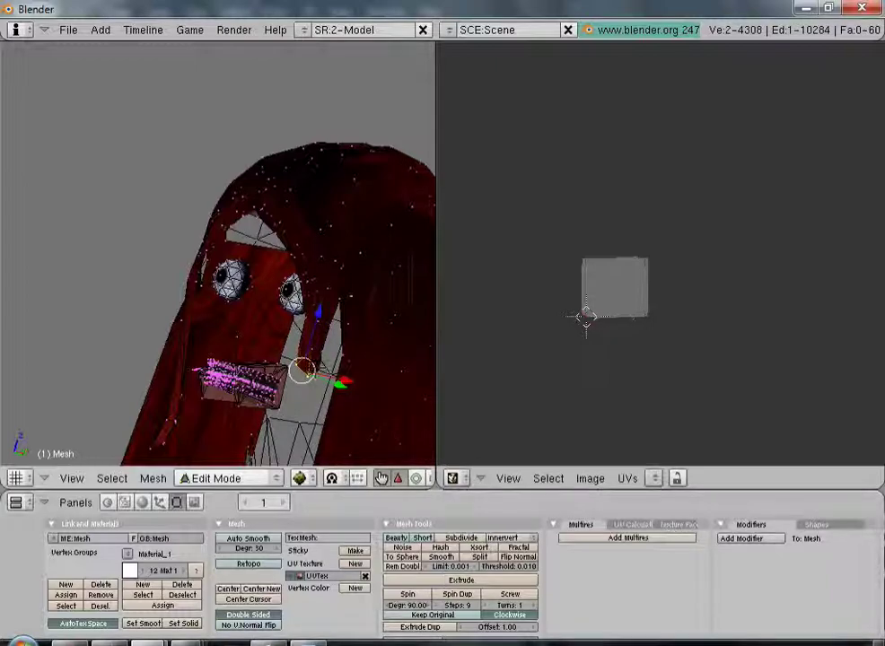
scroll(318, 373, up, 2)
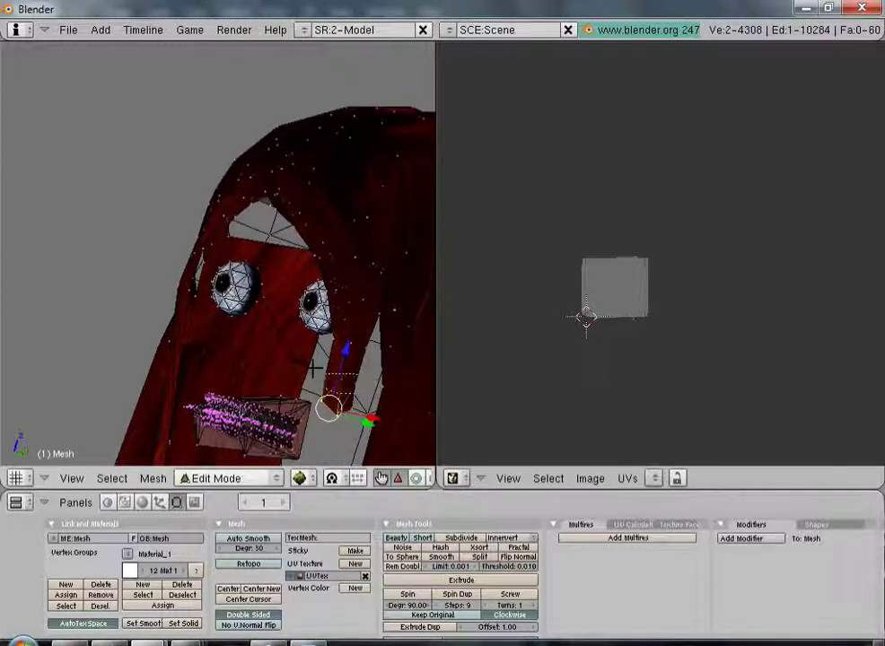
drag(356, 393, 313, 369)
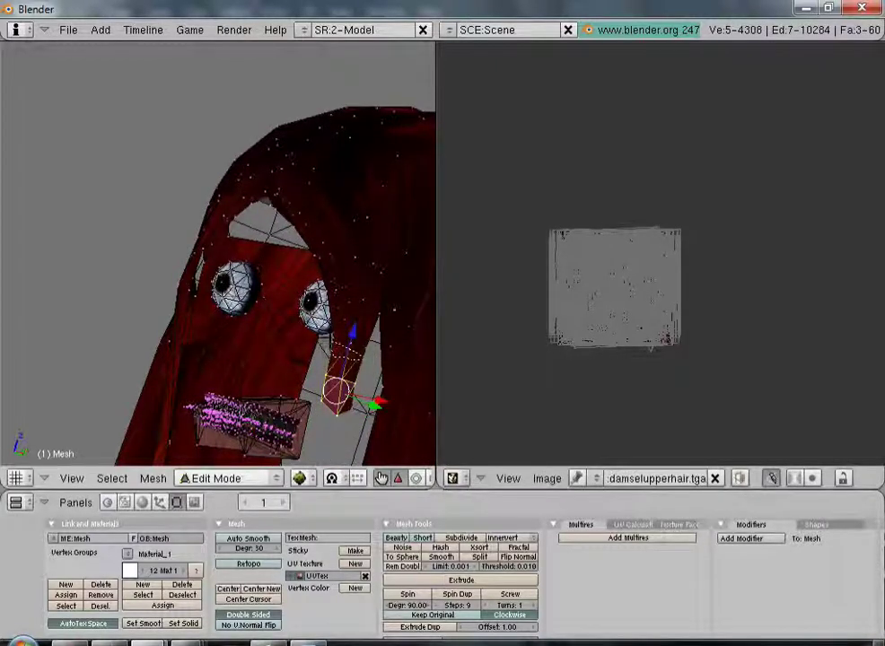
drag(369, 344, 367, 351)
middle_drag(319, 320, 344, 332)
scroll(342, 357, up, 2)
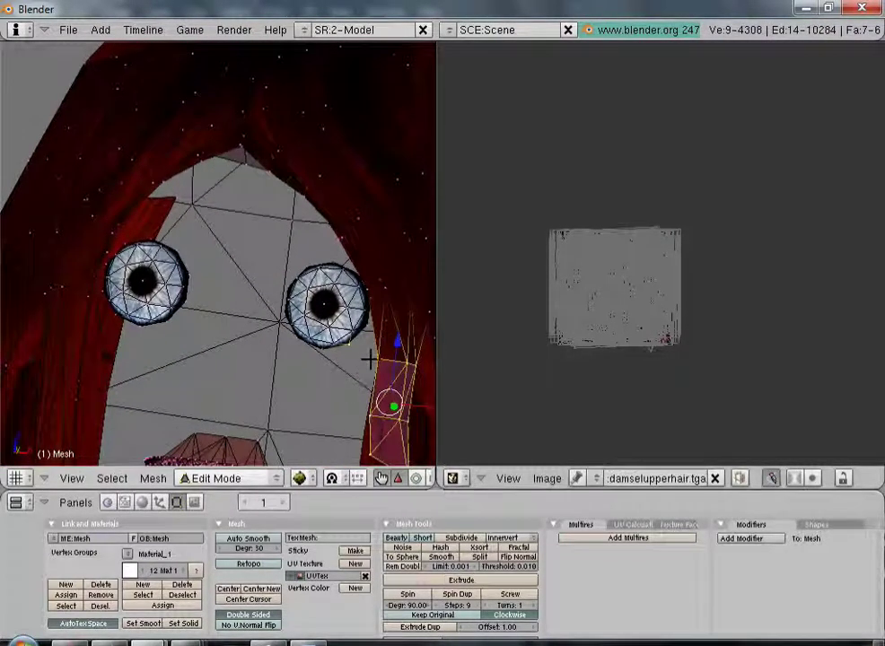
scroll(346, 411, down, 4)
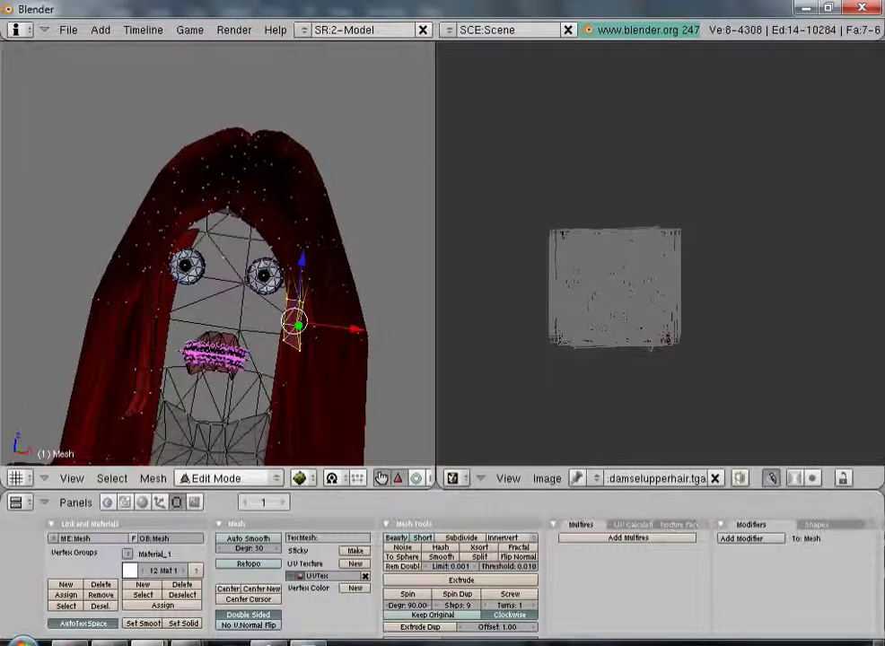
drag(302, 260, 299, 302)
- Rotate the left-cheek strand's lower end about -7 degrees in side view and move it about 0.3 along Y
middle_drag(299, 304, 170, 328)
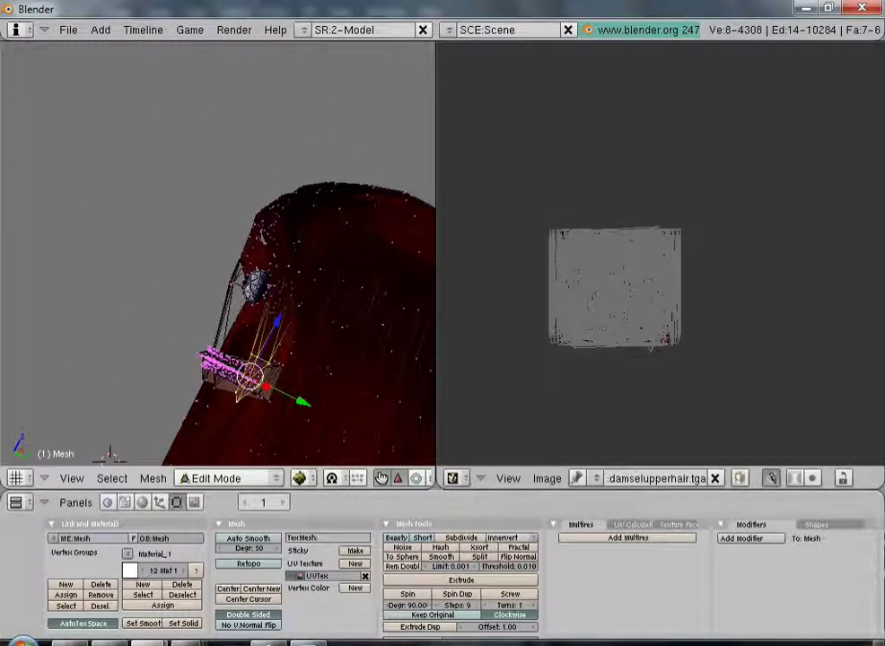
key(r)
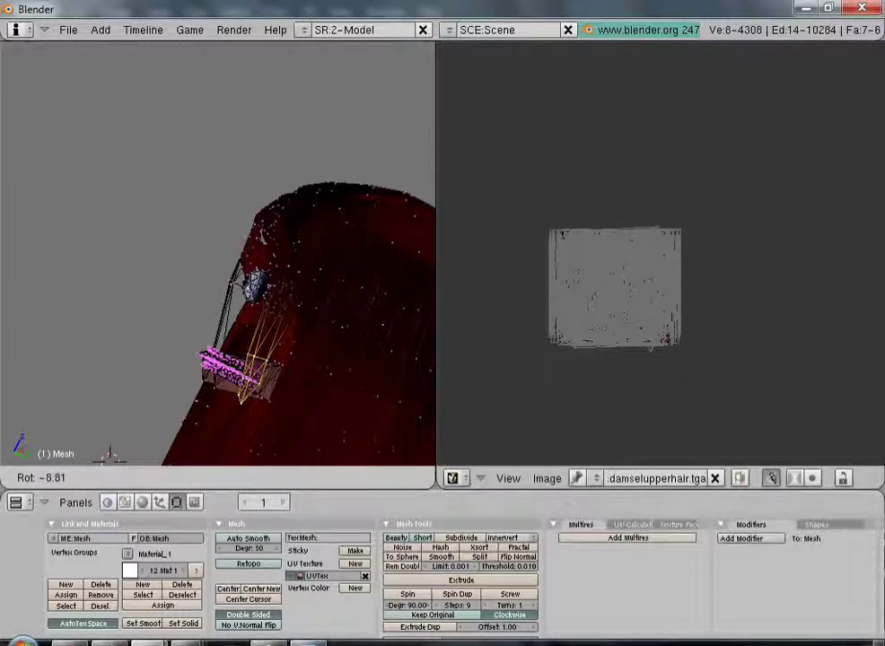
click(302, 402)
key(g)
key(y)
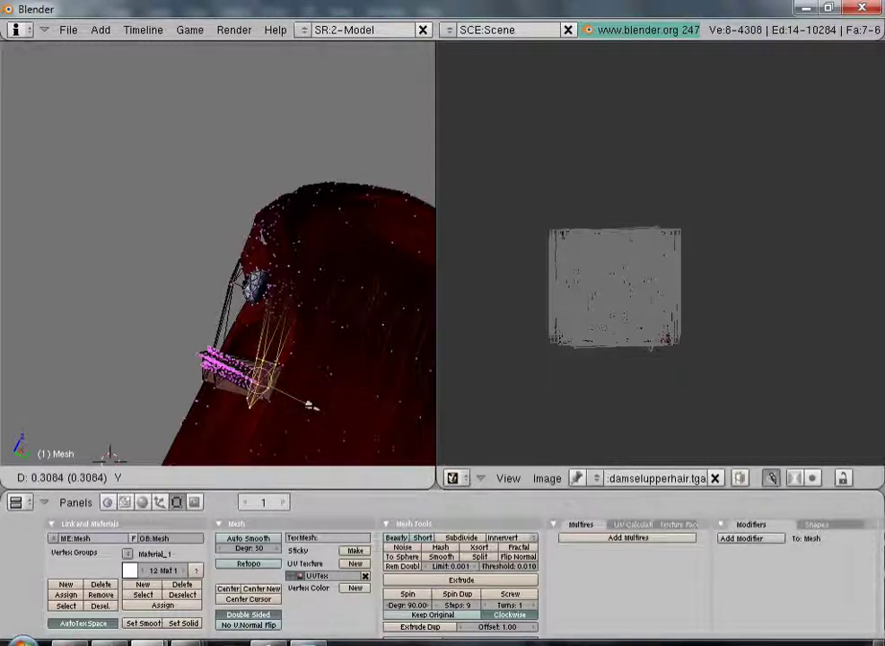
click(309, 405)
- Lower the left-cheek strand's end further along Z and nudge it along Y
key(g)
key(z)
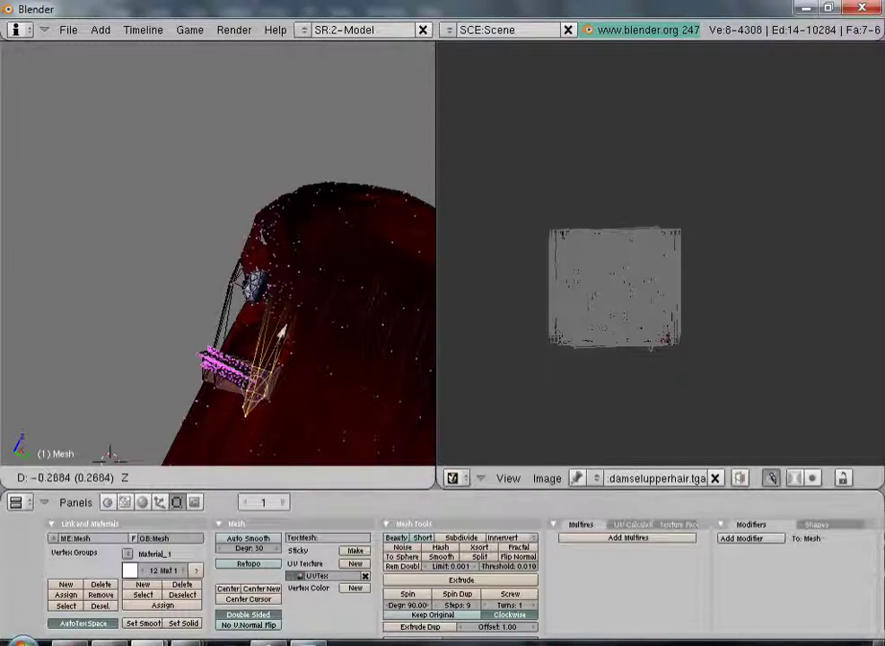
click(278, 337)
click(304, 419)
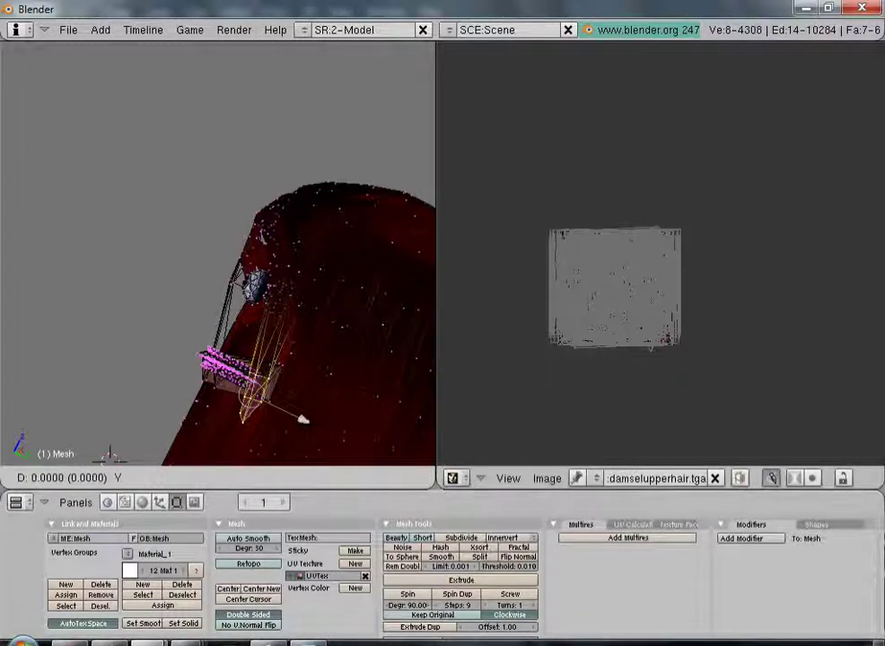
mouse_move(303, 419)
mouse_down()
mouse_move(346, 439)
mouse_move(306, 419)
mouse_up()
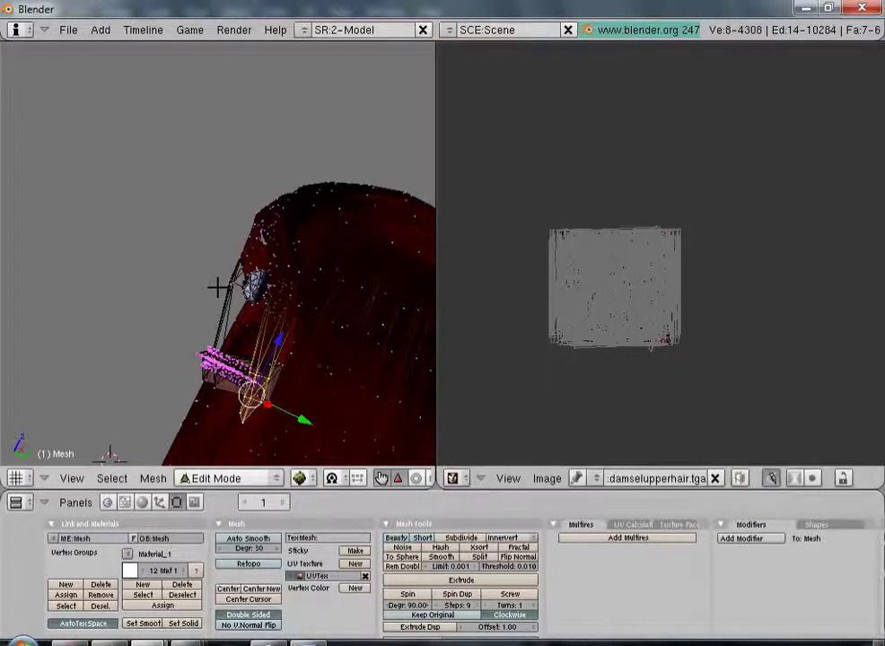
- Unhide the face geometry, deselect all vertices and return to Object Mode
scroll(217, 288, down, 9)
middle_drag(187, 274, 258, 313)
scroll(165, 284, down, 4)
middle_drag(158, 284, 163, 269)
scroll(288, 270, up, 6)
scroll(288, 271, up, 3)
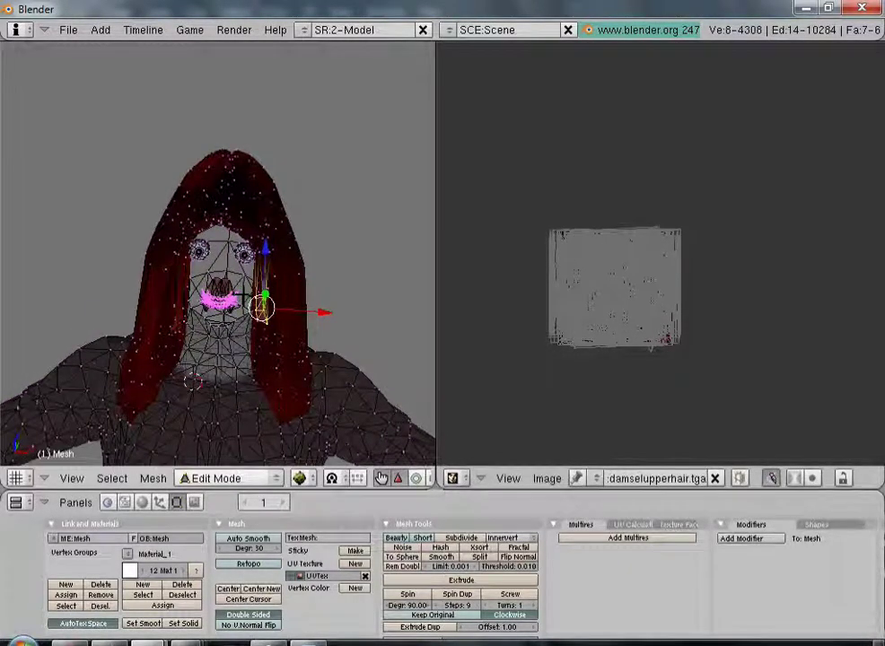
key(alt+h)
key(a)
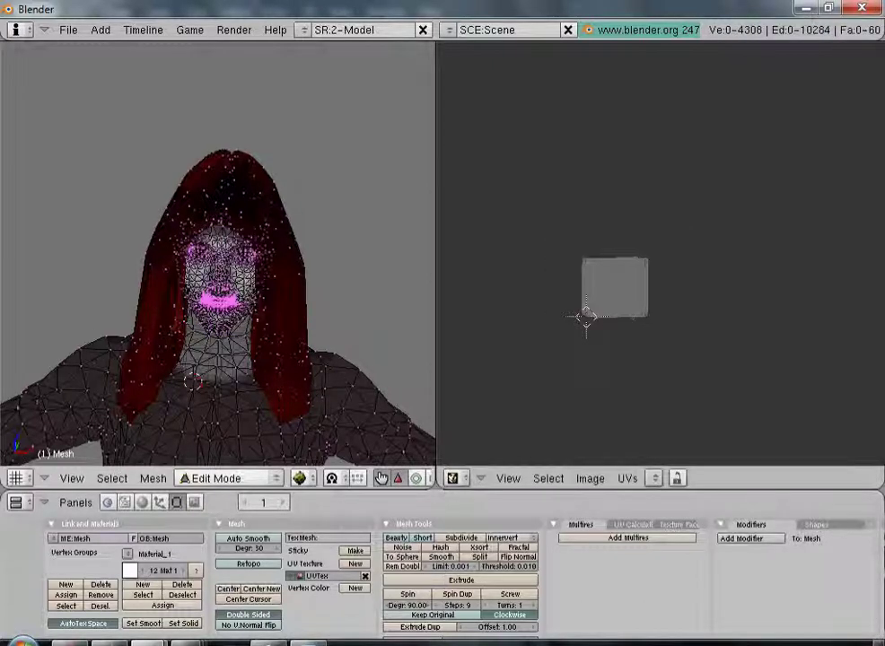
click(216, 478)
click(221, 458)
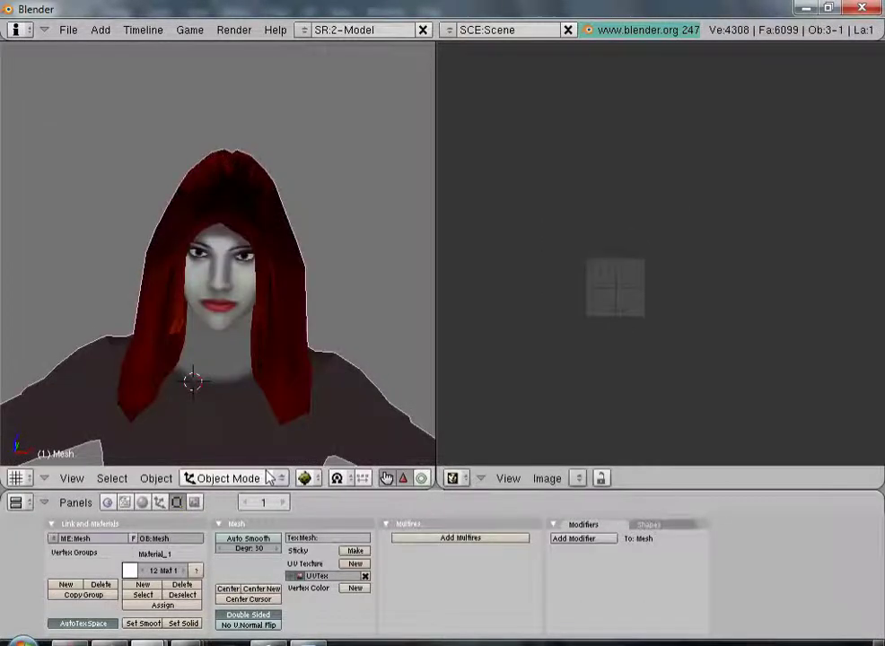
- Start exporting the character mesh with the Bloodlines_ALL (x.mdl) exporter
middle_drag(309, 354, 251, 350)
scroll(336, 273, down, 5)
middle_drag(201, 300, 207, 276)
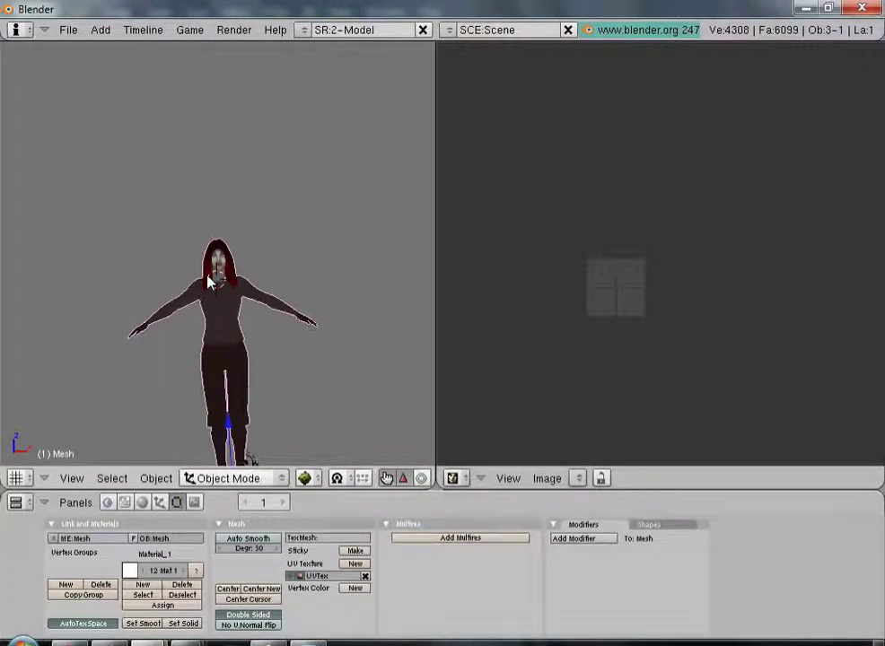
middle_drag(354, 311, 355, 318)
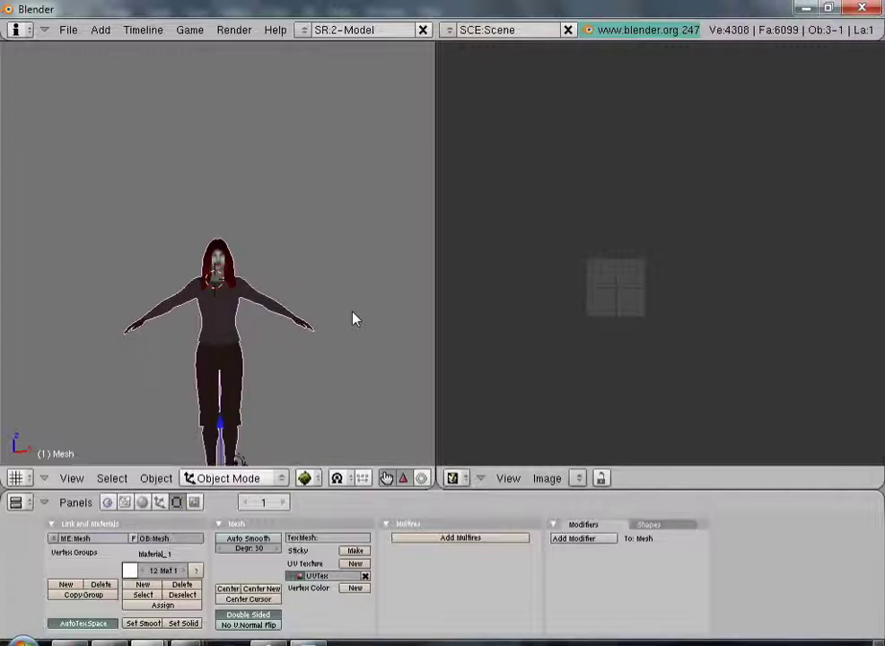
click(67, 30)
mouse_move(155, 348)
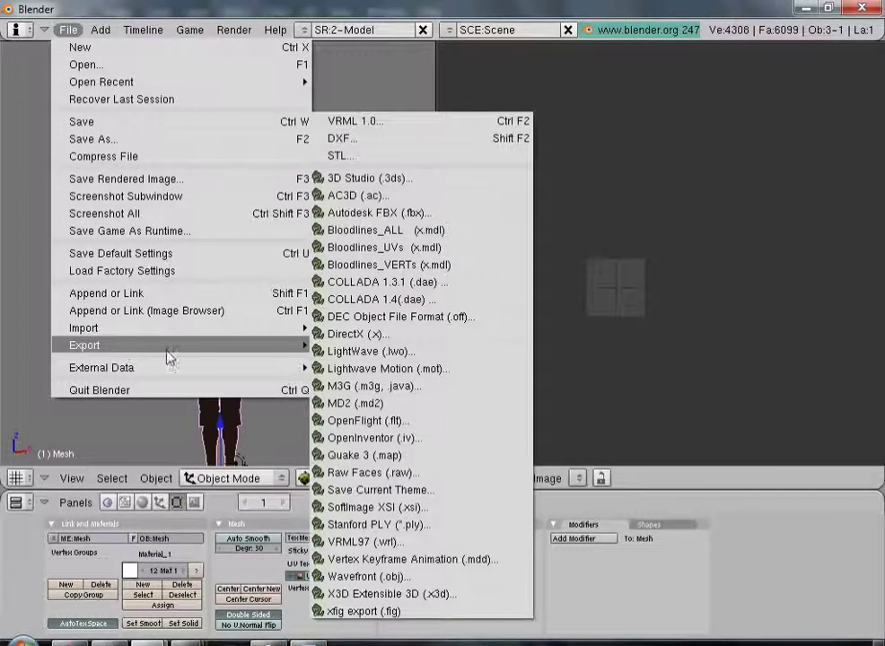
click(415, 231)
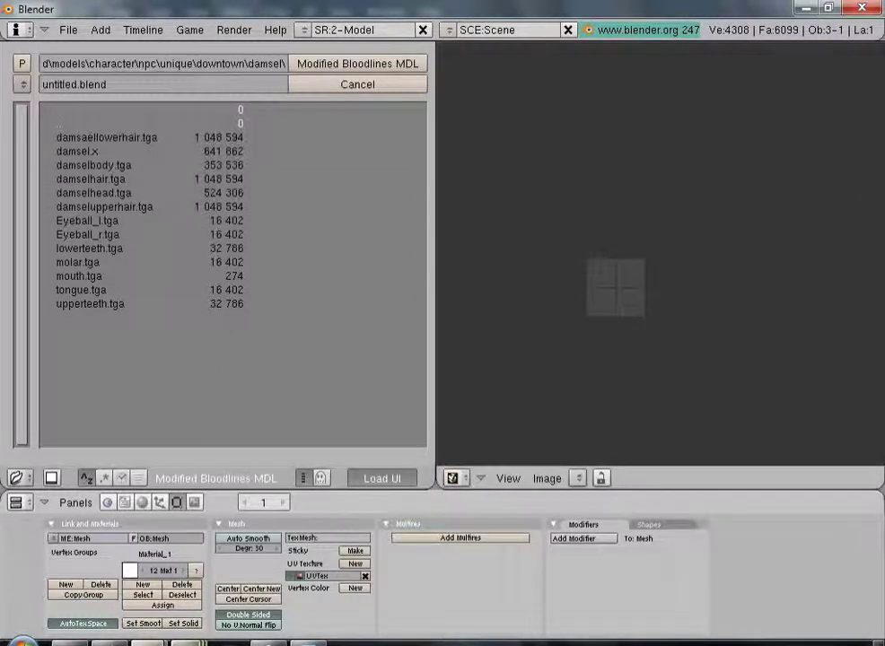
- Copy damsel.mdl from the VtMB OLD NO UP damsel model folder into the Vampire Extracted damsel folder
mouse_move(186, 643)
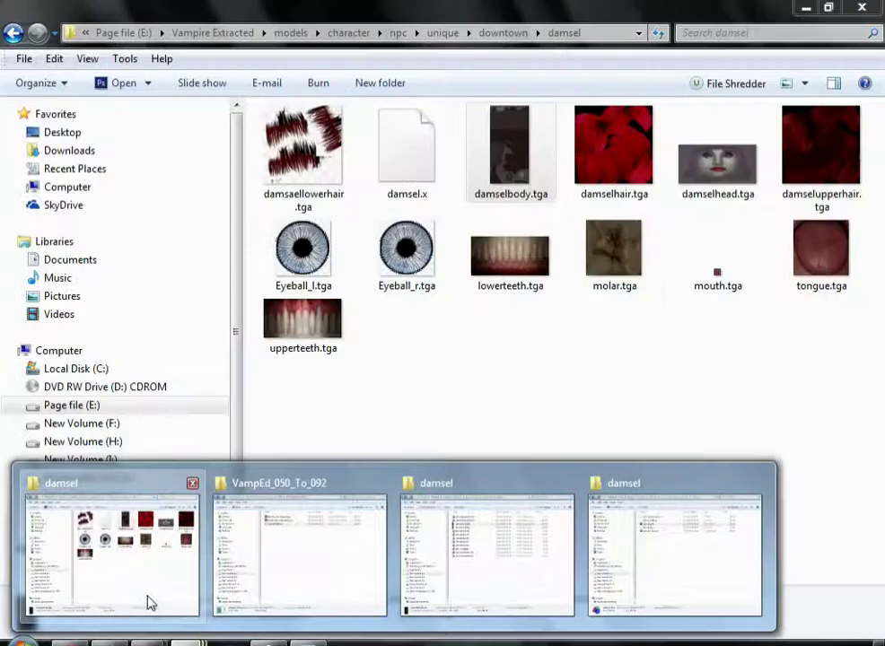
click(148, 599)
mouse_move(187, 643)
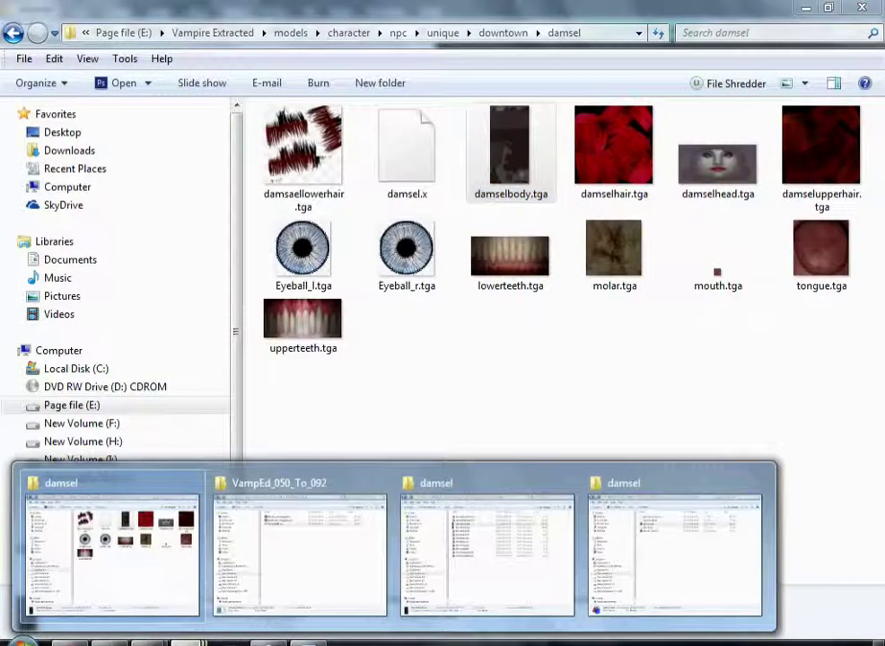
click(464, 591)
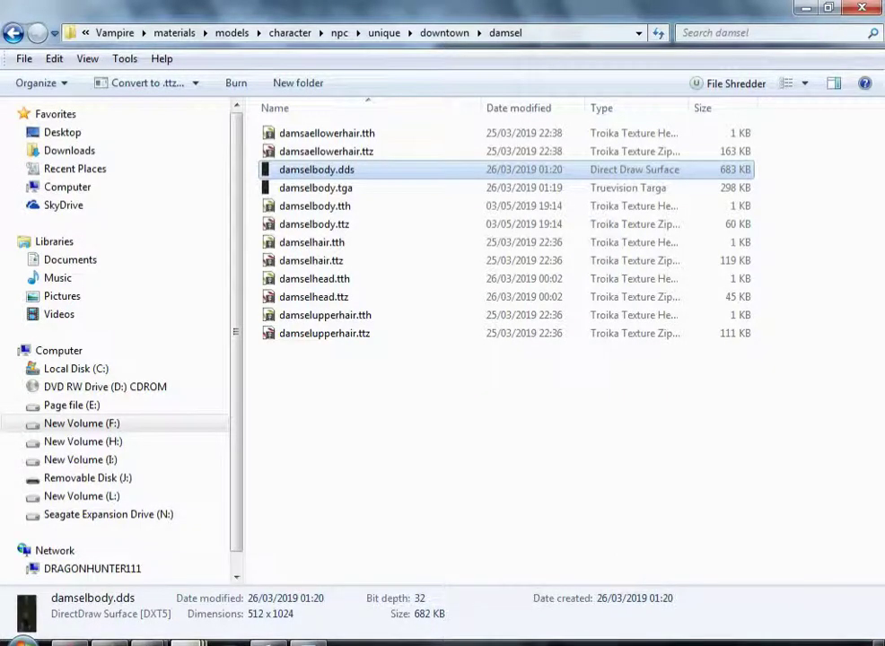
mouse_move(187, 642)
click(656, 579)
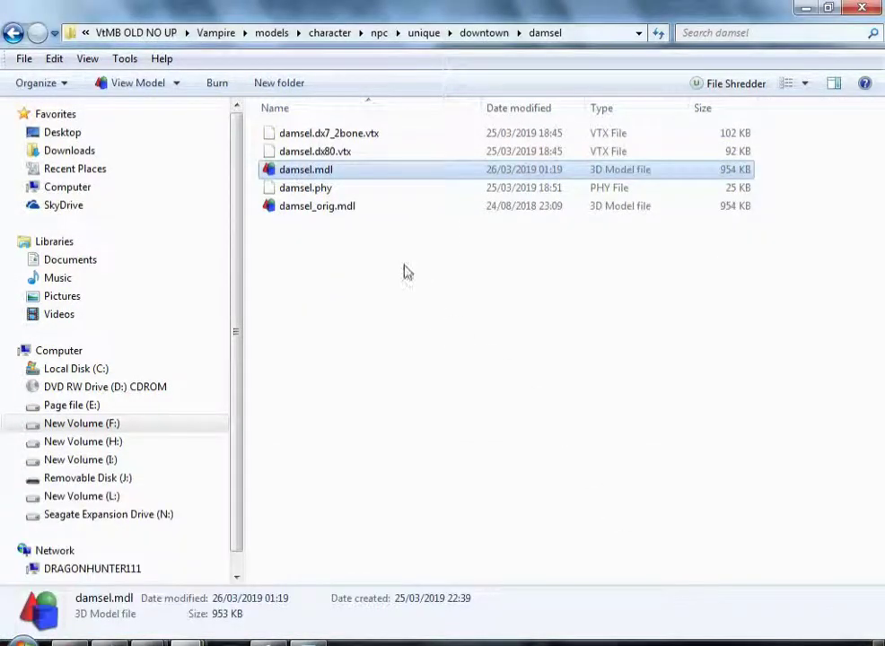
right_click(336, 169)
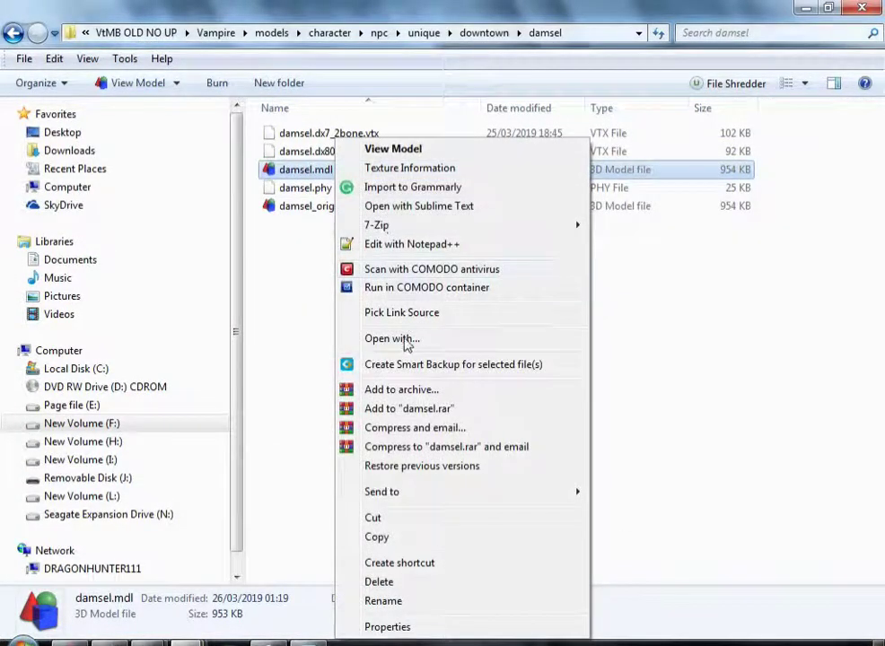
click(376, 537)
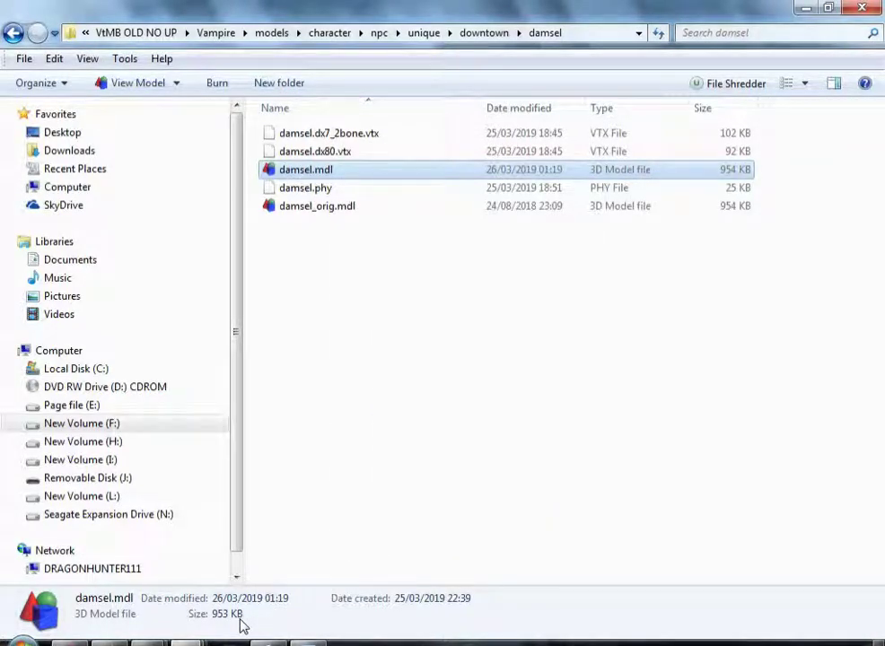
mouse_move(189, 640)
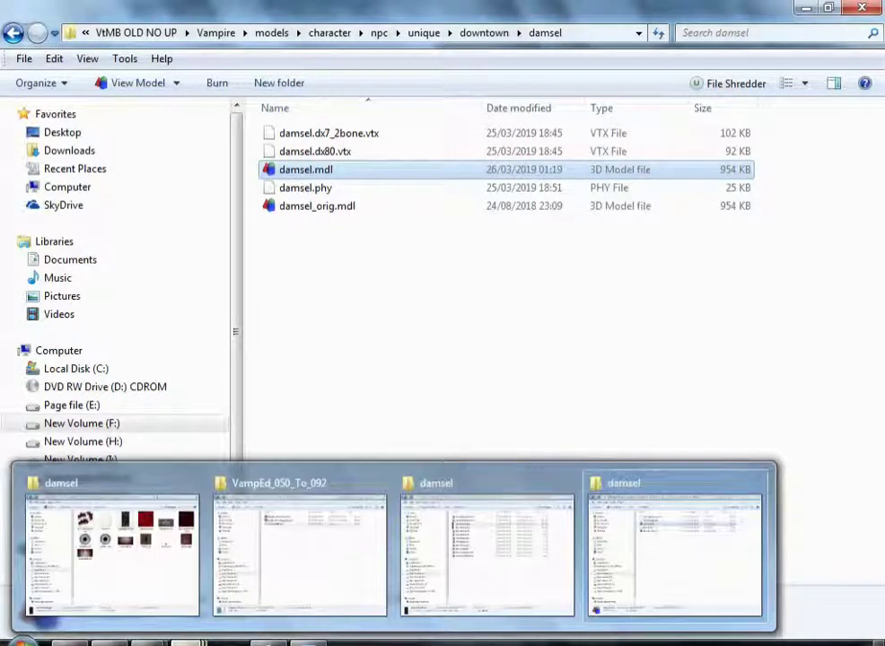
click(158, 602)
right_click(470, 382)
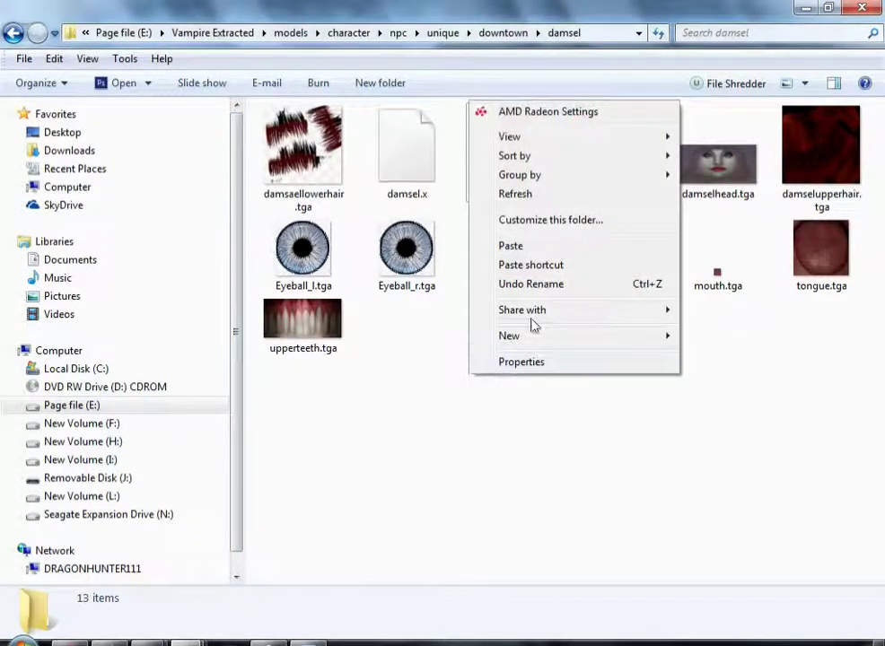
click(529, 247)
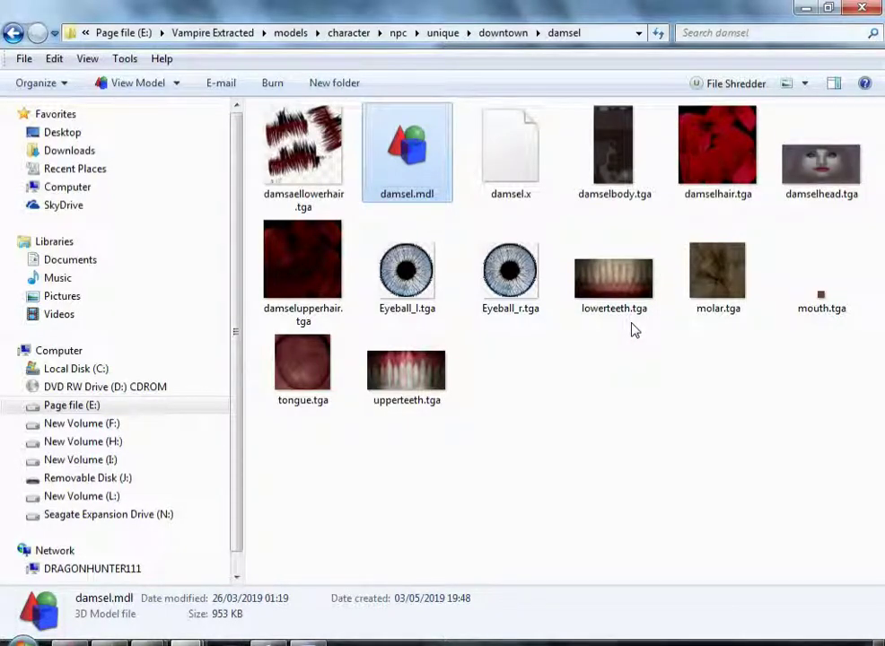
- Return to Blender, reload the damsel folder listing and export the modified mesh using damsel.mdl
mouse_move(253, 612)
click(316, 571)
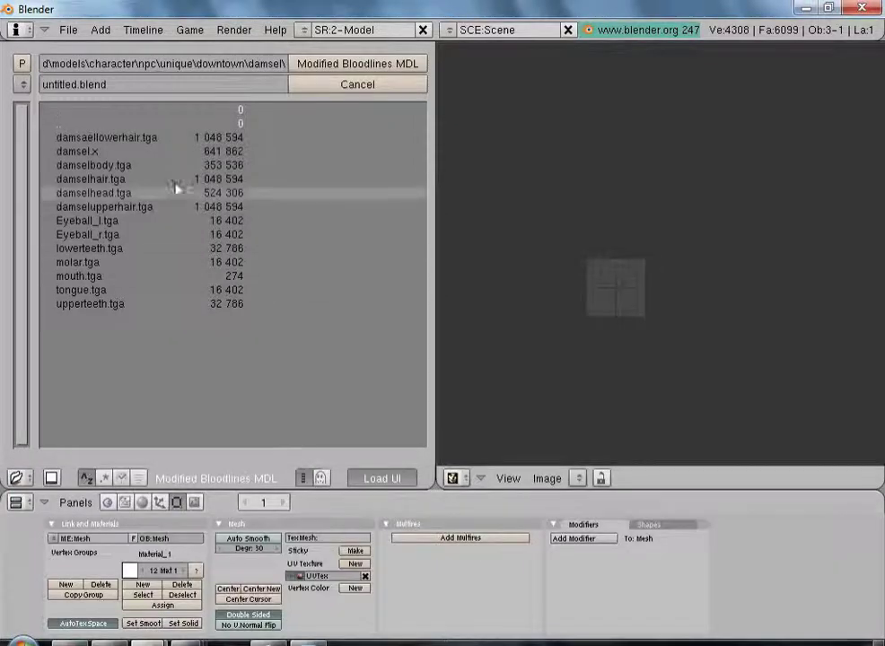
click(85, 126)
click(89, 150)
click(89, 150)
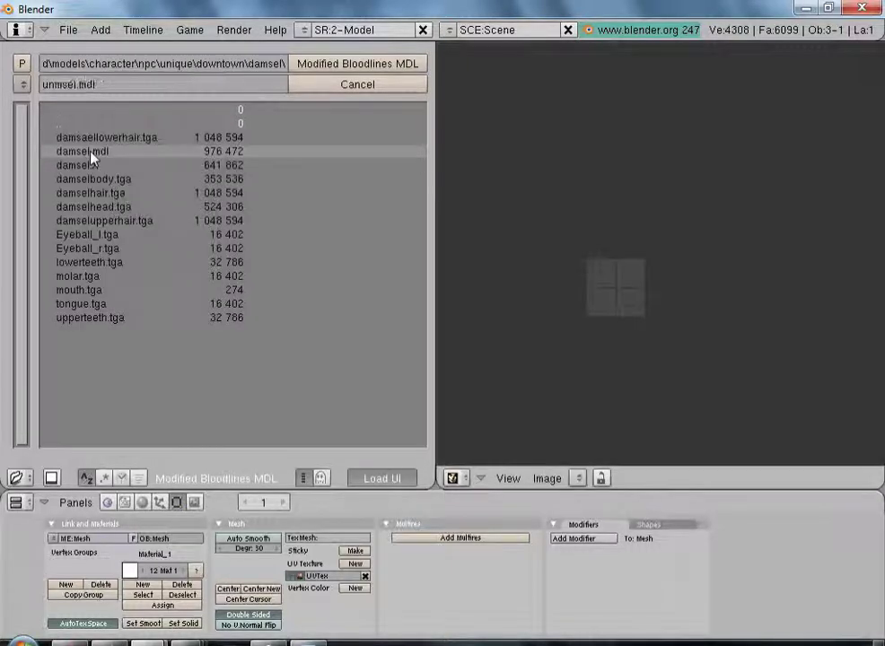
click(324, 67)
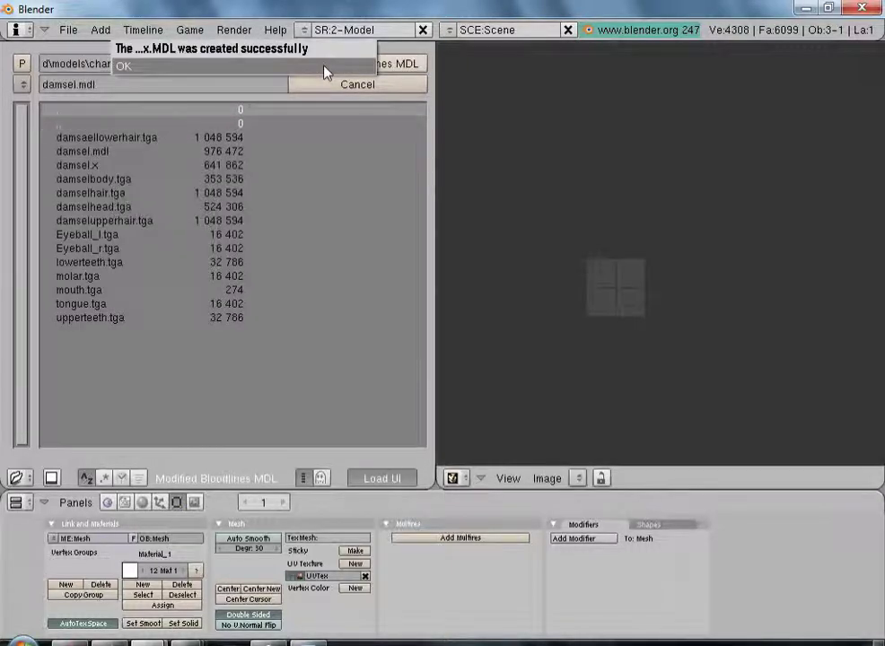
click(324, 67)
scroll(339, 306, up, 5)
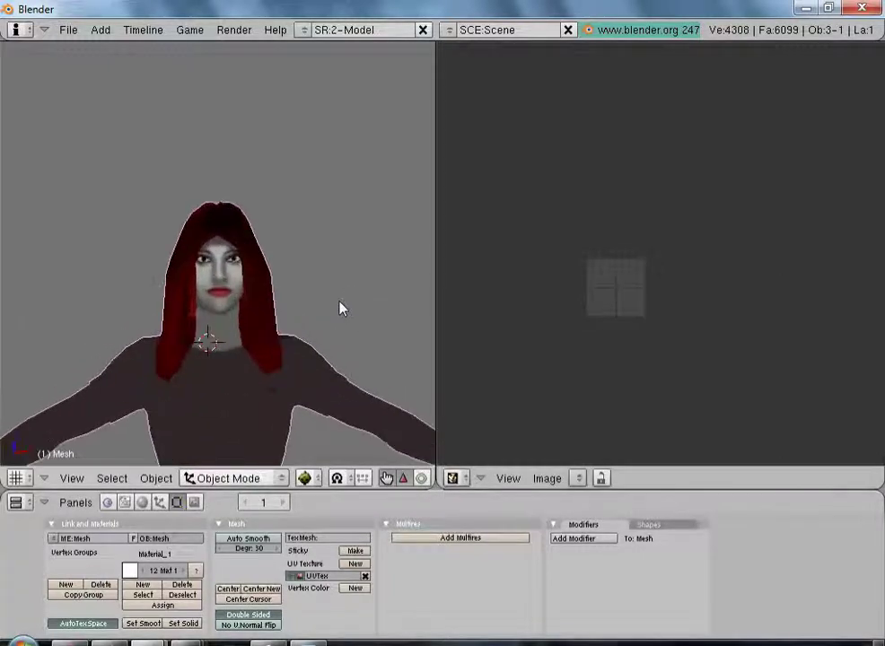
scroll(359, 296, up, 2)
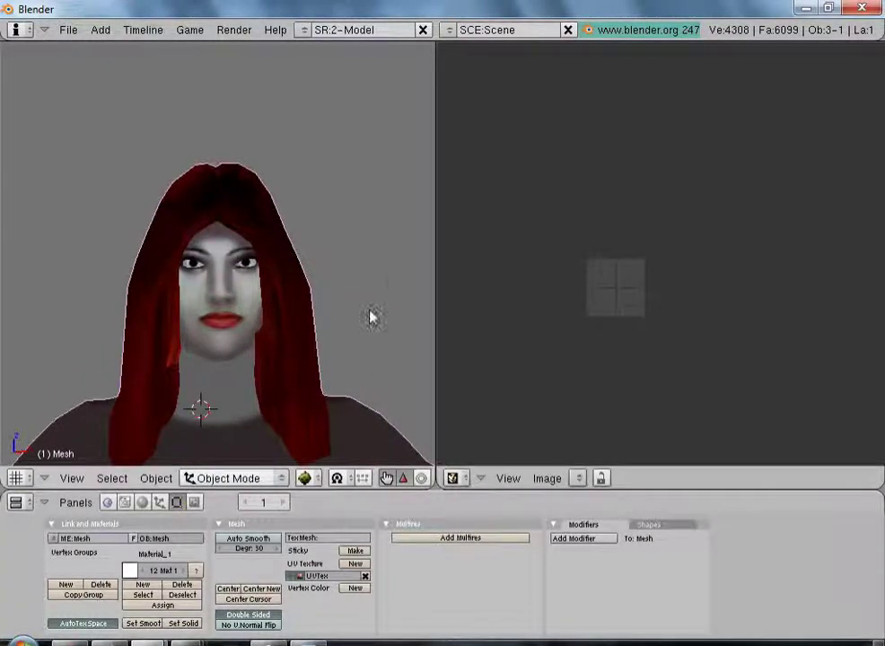
- Open damsaellowerhair.tga from the extracted damsel folder in Photoshop, colorize it with Hue/Saturation and save it
mouse_move(194, 621)
click(180, 602)
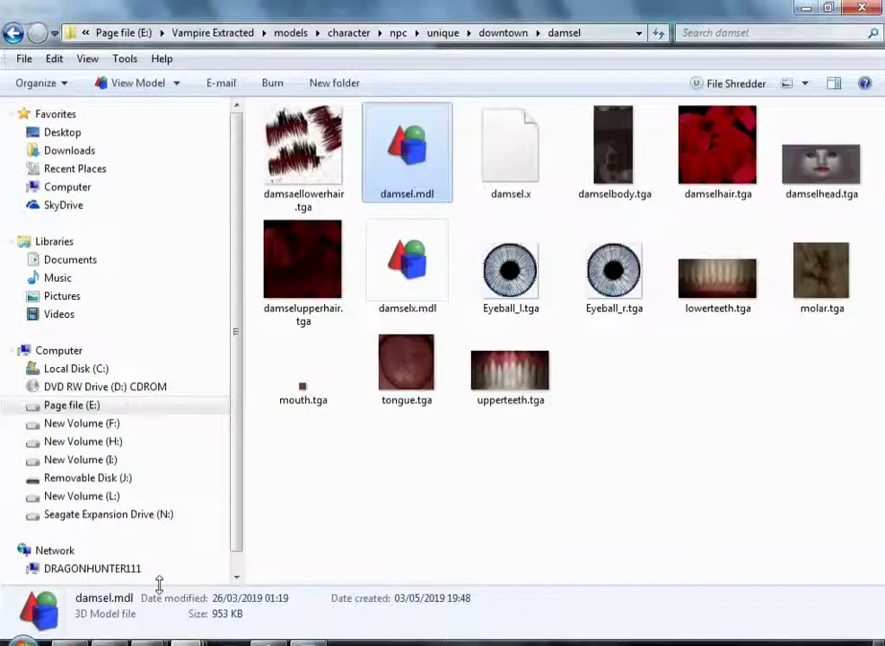
double_click(322, 184)
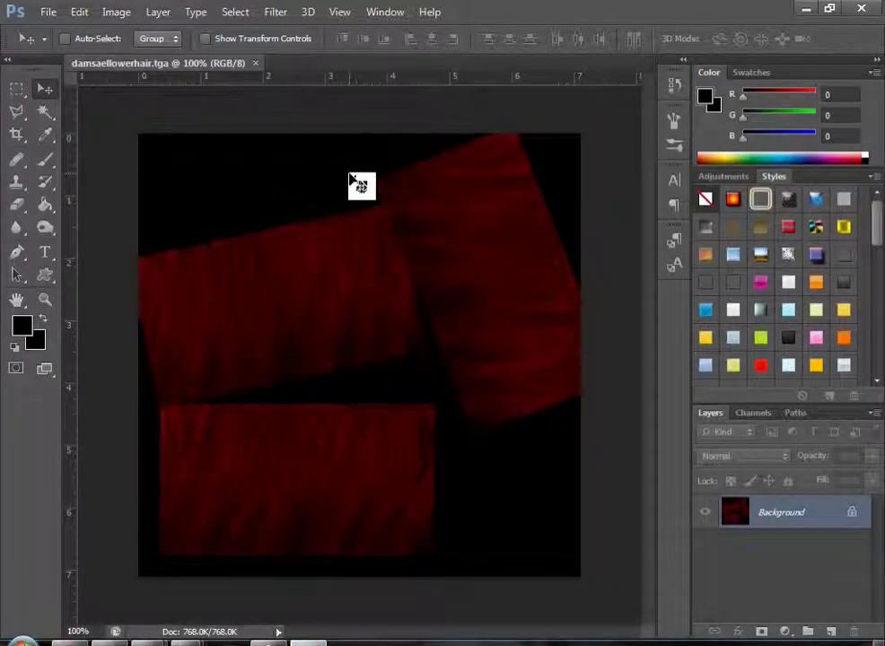
key(ctrl+u)
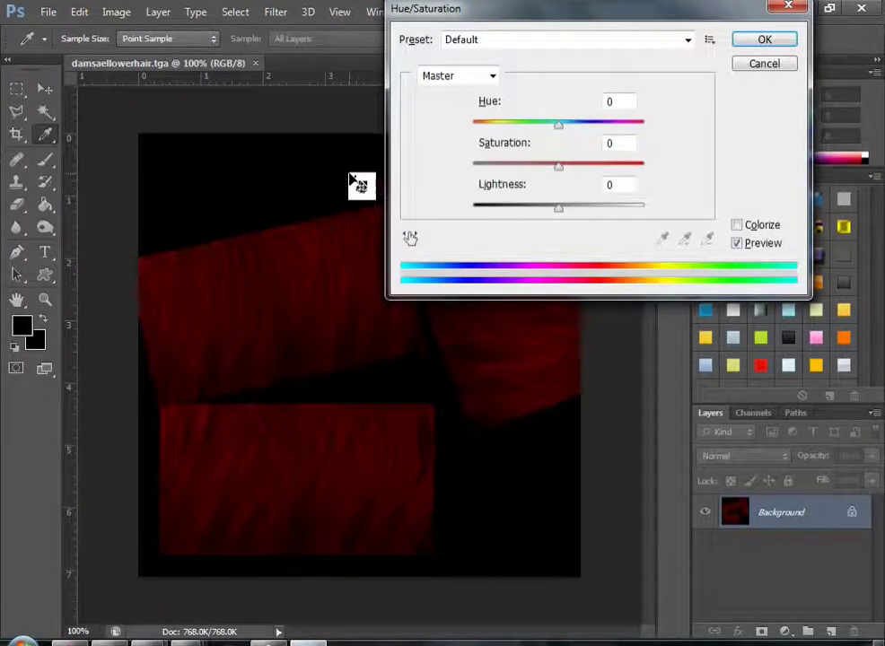
click(735, 225)
click(763, 38)
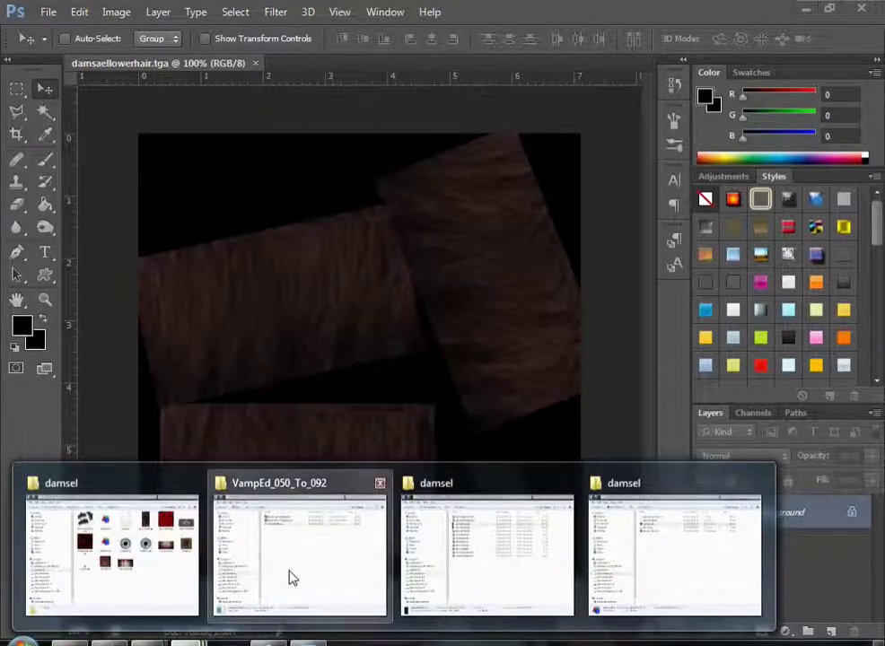
- Open damselhair.tga from the extracted damsel folder, colorize it with Hue/Saturation and save it
click(174, 556)
double_click(692, 184)
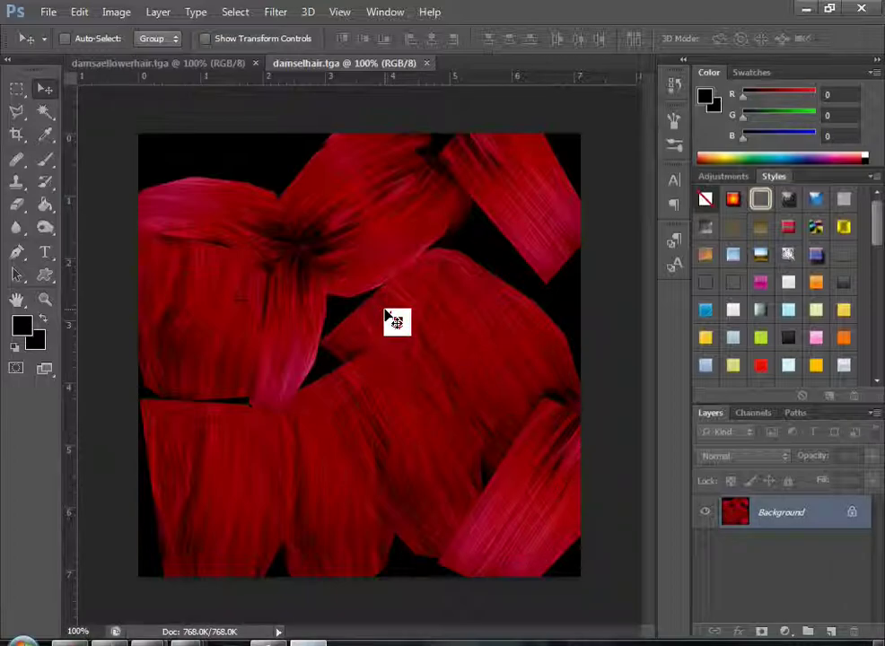
key(ctrl+u)
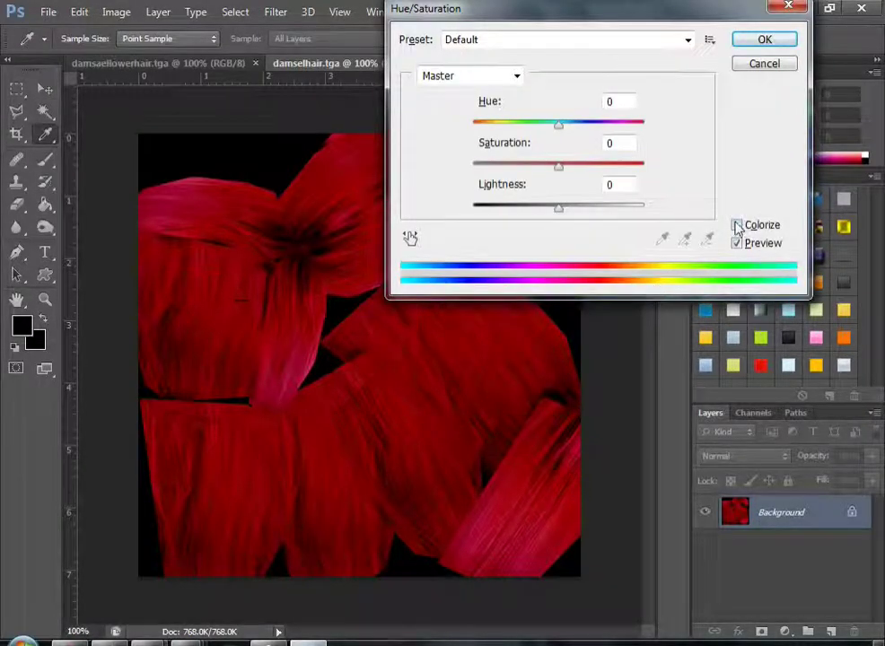
click(737, 225)
click(767, 43)
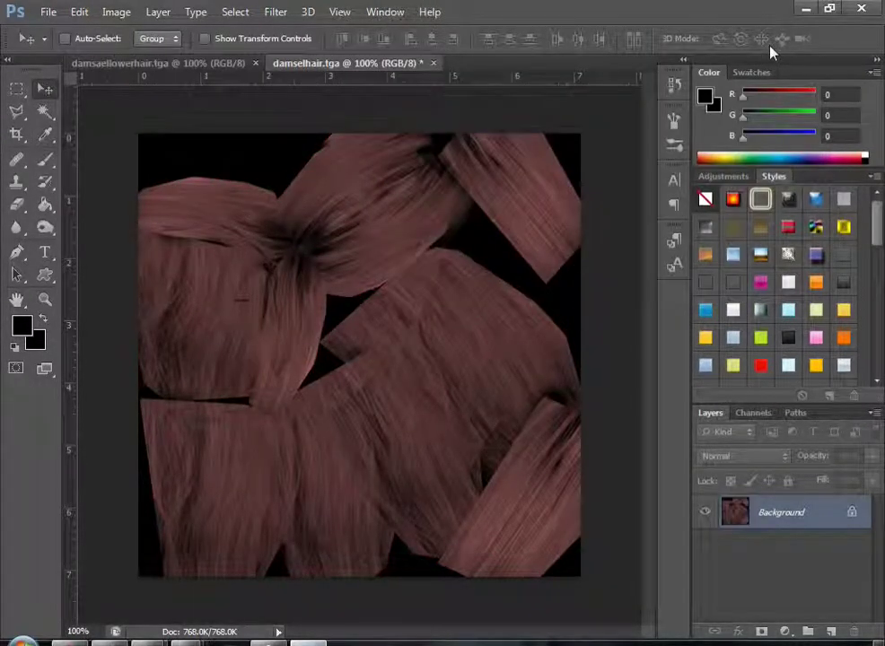
key(ctrl+s)
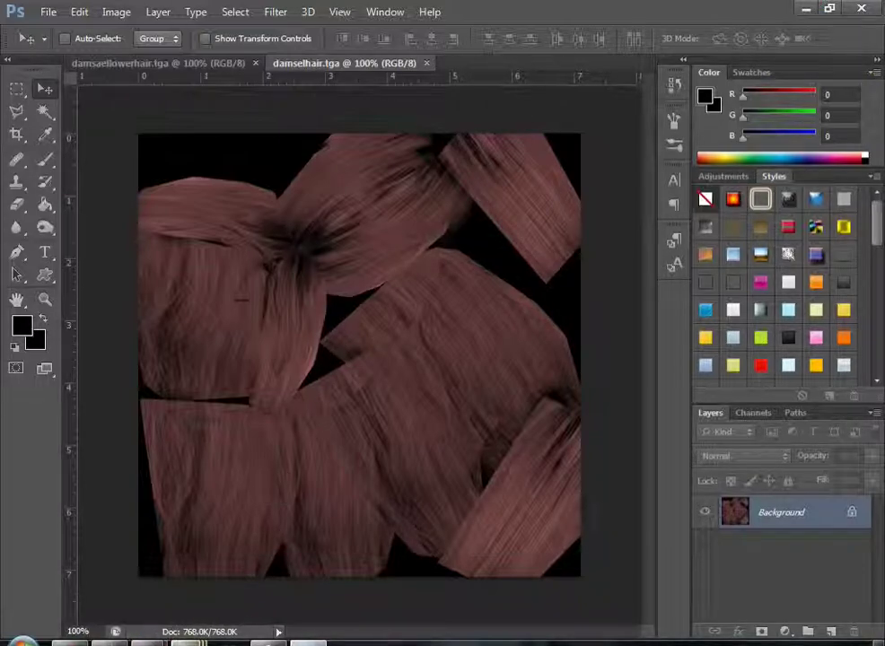
- Open damselupperhair.tga, colorize it with Hue/Saturation at hue 0 and saturation 25, and save it
mouse_move(189, 642)
click(134, 574)
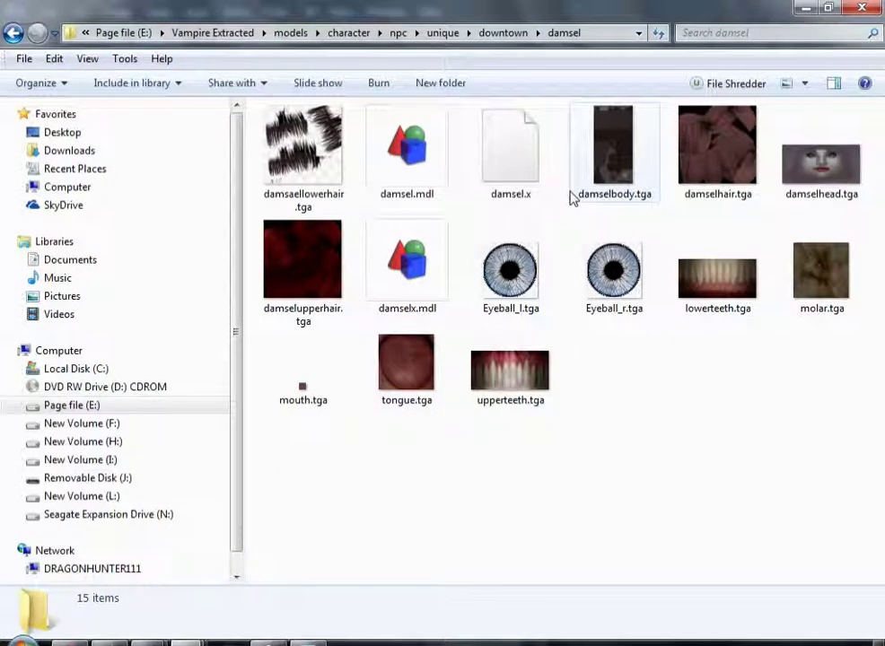
double_click(332, 272)
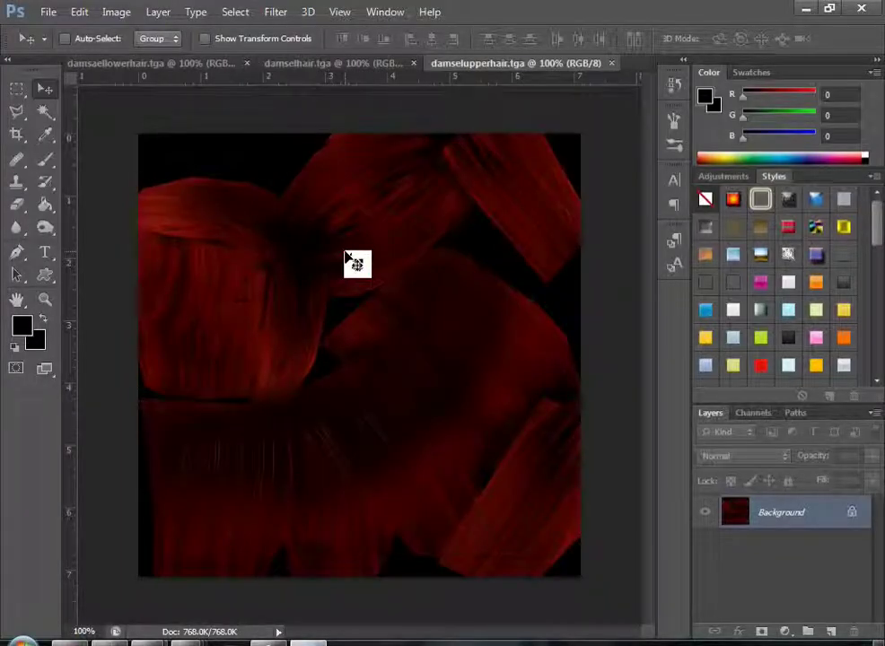
key(ctrl+u)
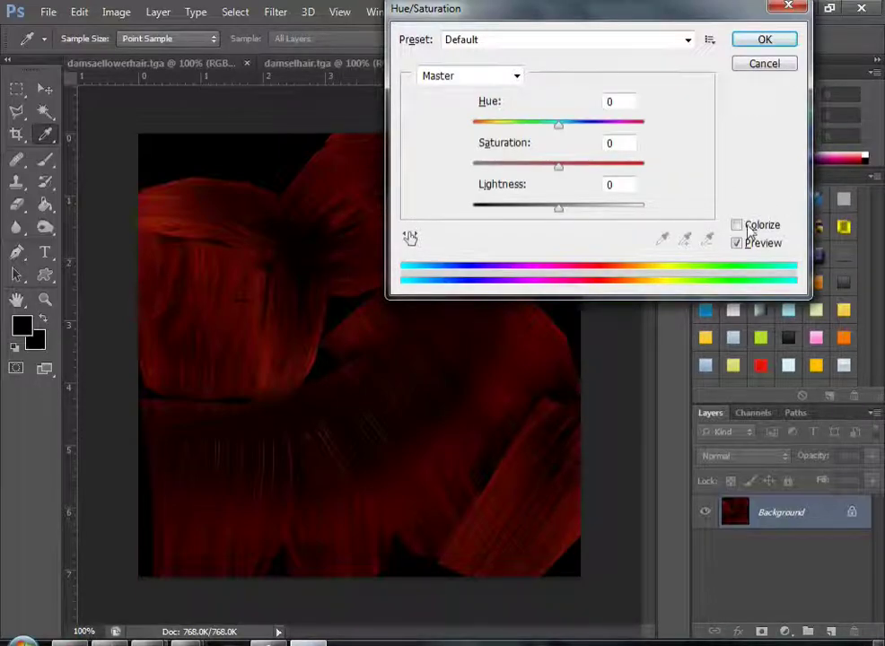
click(741, 228)
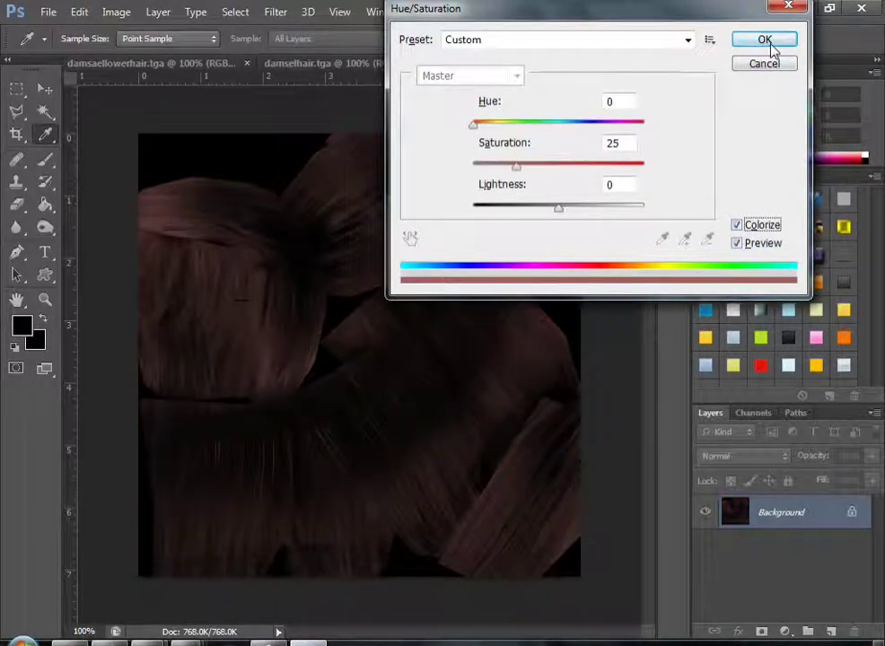
click(768, 42)
key(ctrl+s)
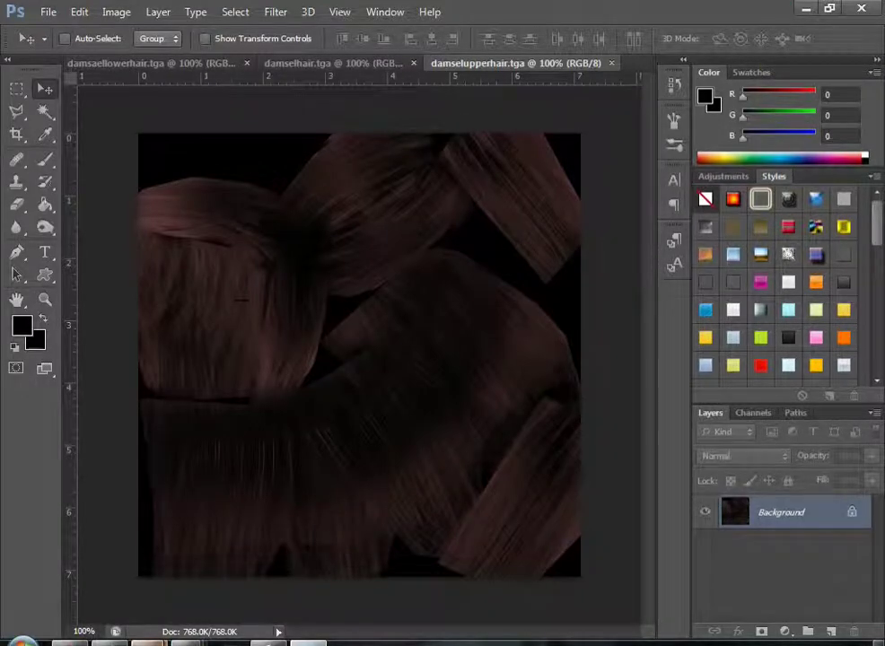
- Switch to Blender and put the character mesh into Edit Mode
mouse_move(215, 640)
click(289, 560)
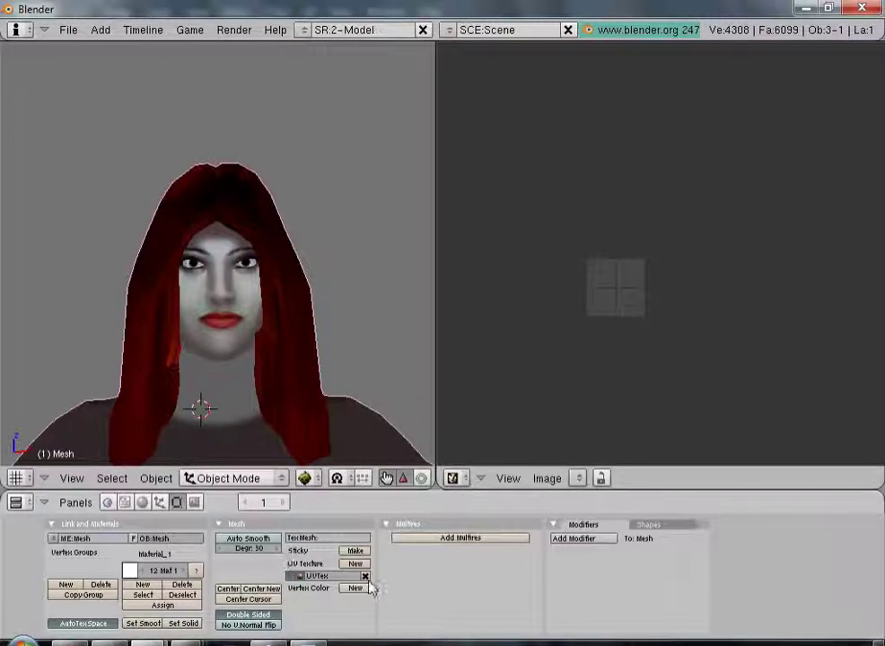
click(205, 478)
click(216, 443)
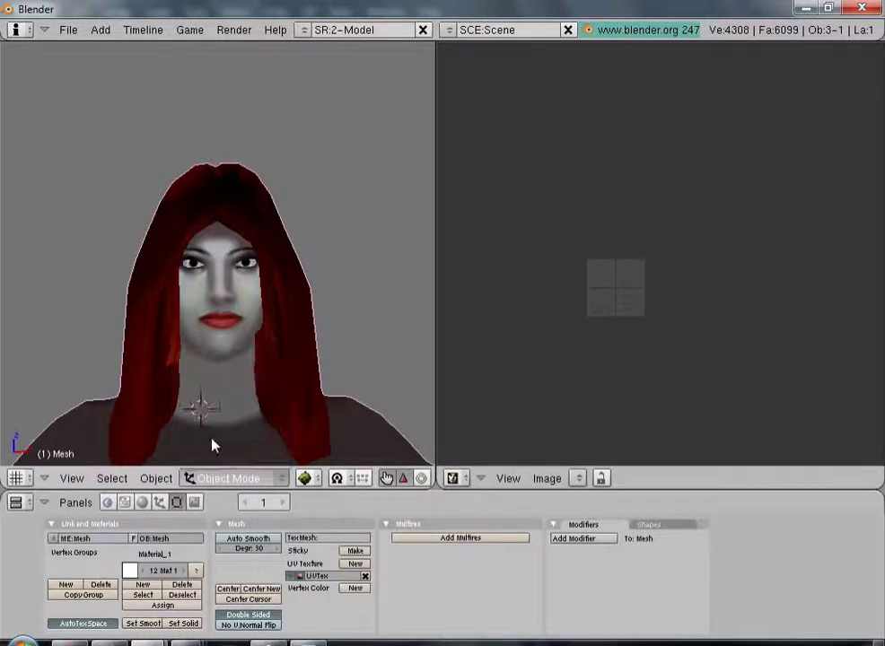
- Select the linked hair sections around the head, browse the available texture images and deselect all vertices
right_click(301, 288)
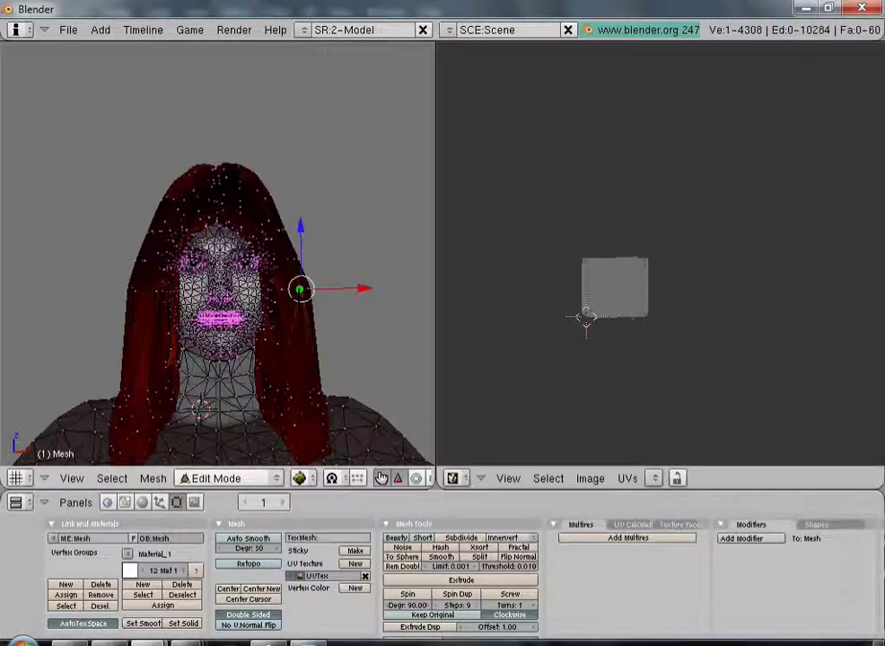
key(l)
scroll(217, 251, up, 2)
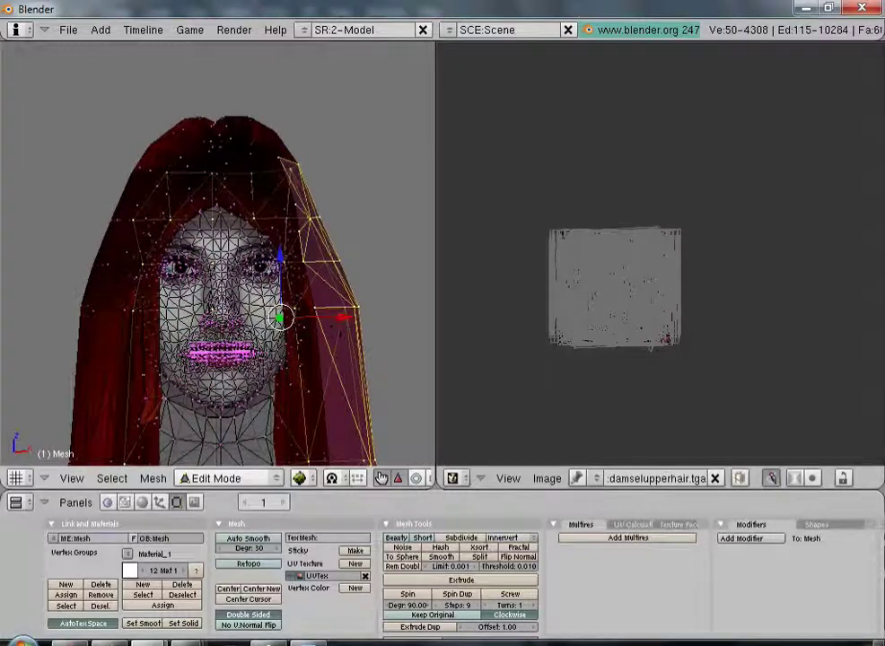
key(l)
key(l)
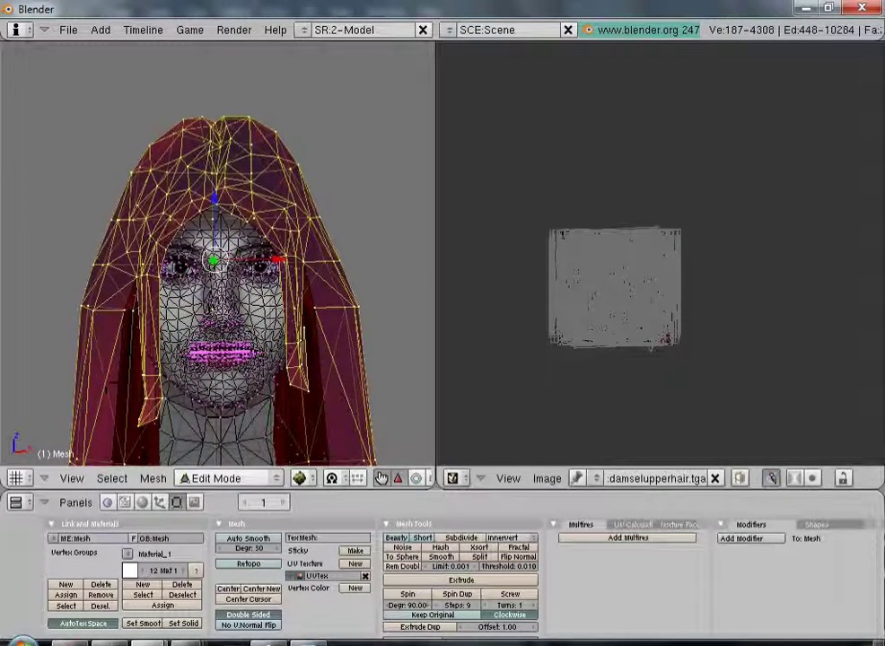
key(l)
scroll(610, 419, down, 3)
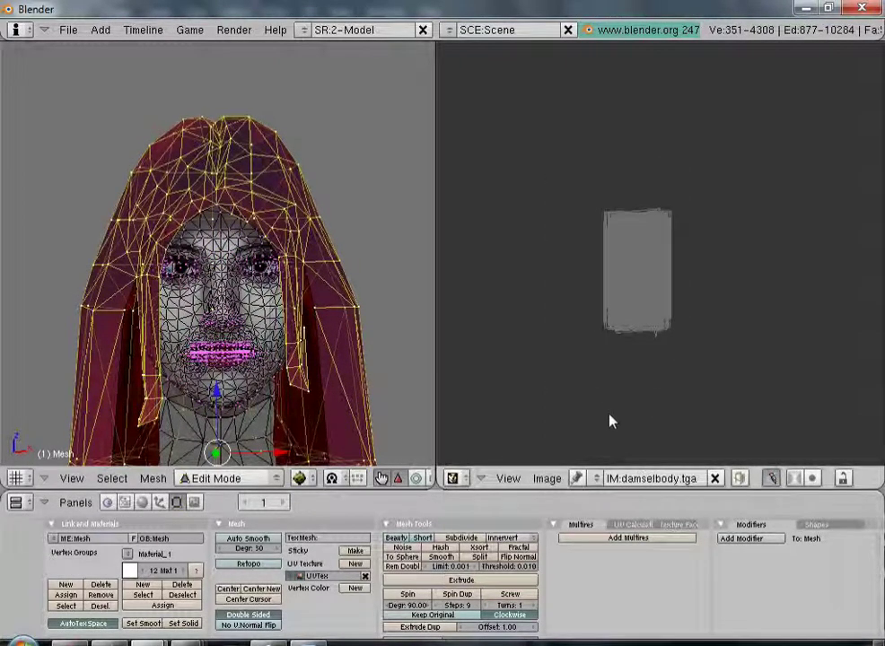
click(595, 478)
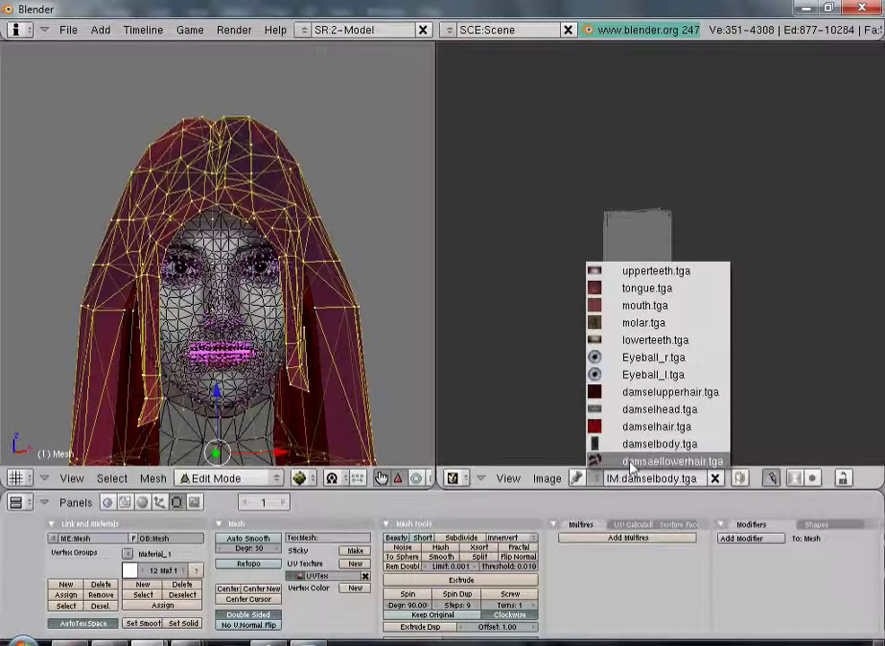
click(657, 440)
key(a)
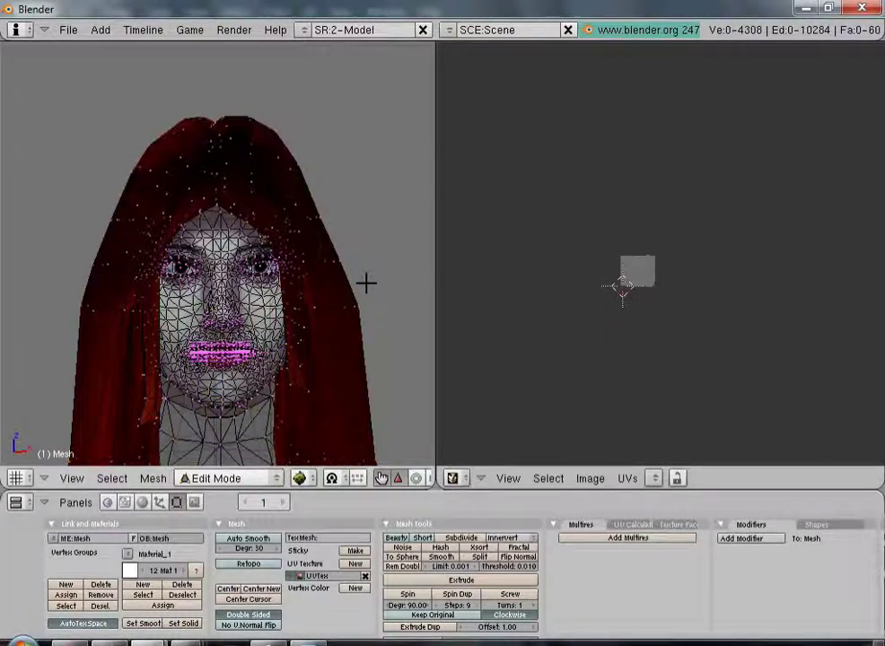
click(592, 478)
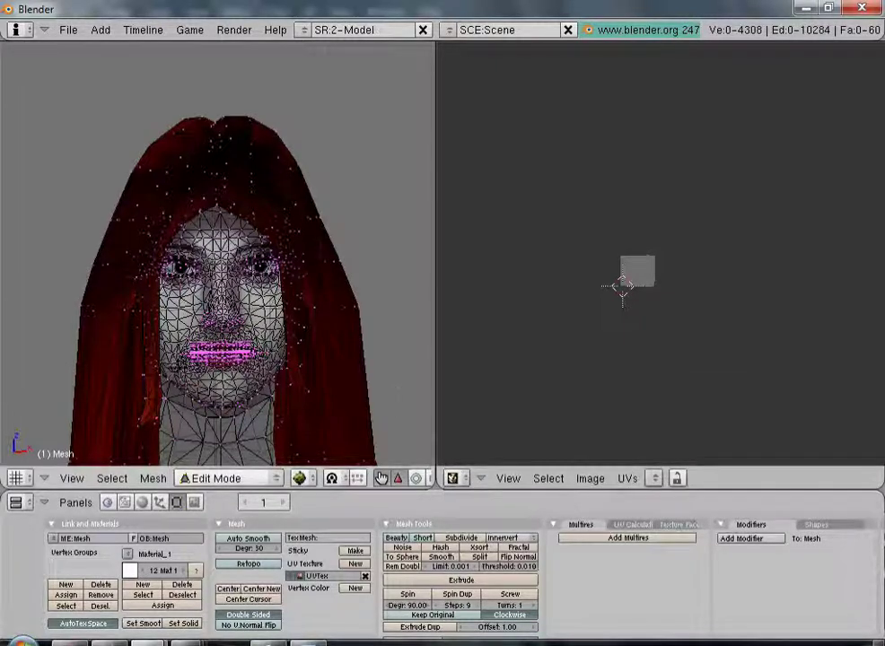
scroll(320, 217, down, 4)
scroll(339, 255, down, 2)
scroll(354, 303, up, 5)
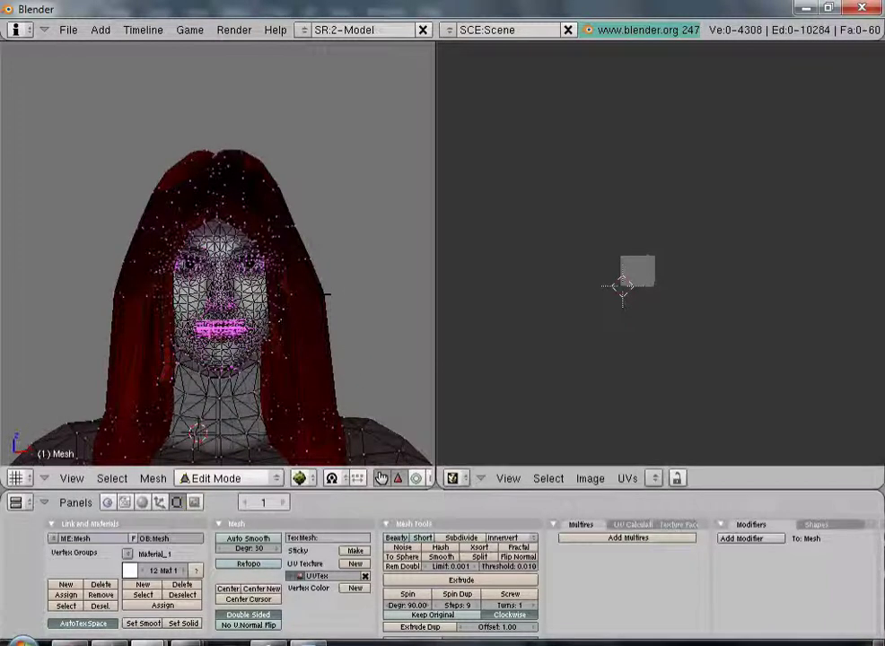
key(a)
scroll(321, 294, down, 2)
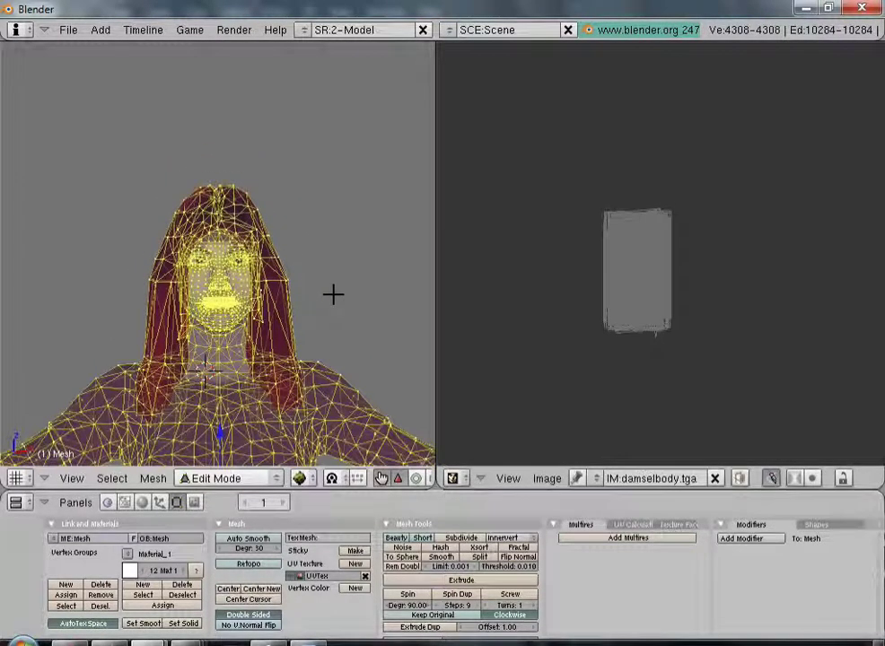
key(a)
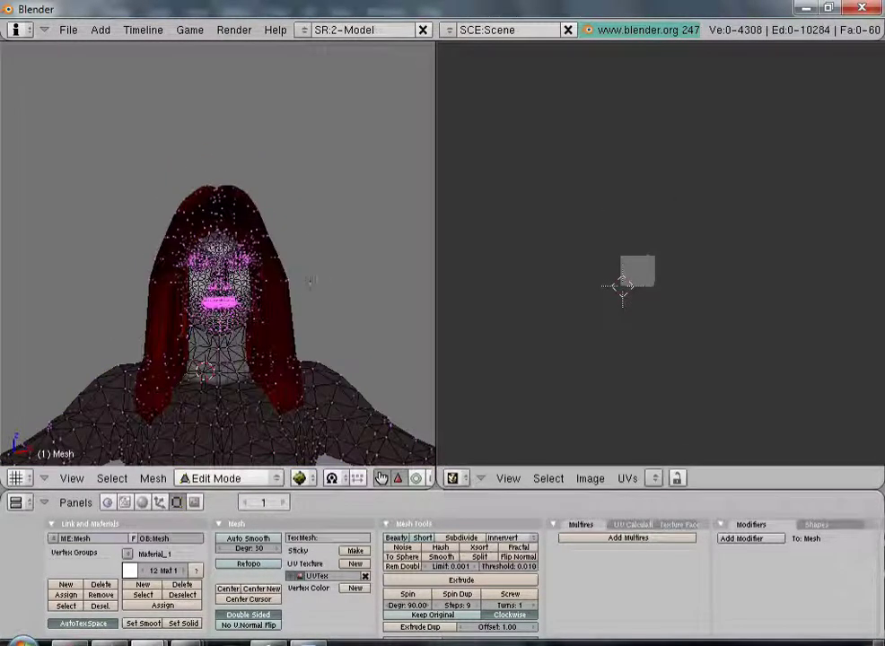
- Select the linked hair sections around the head, undo the stray torso selection and deselect all vertices
key(l)
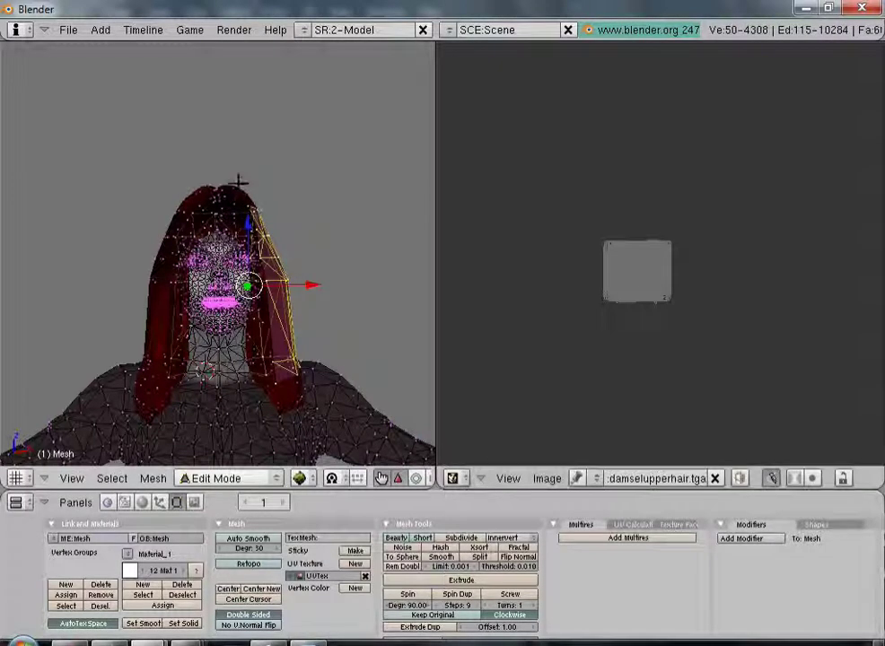
key(l)
key(l)
key(l)
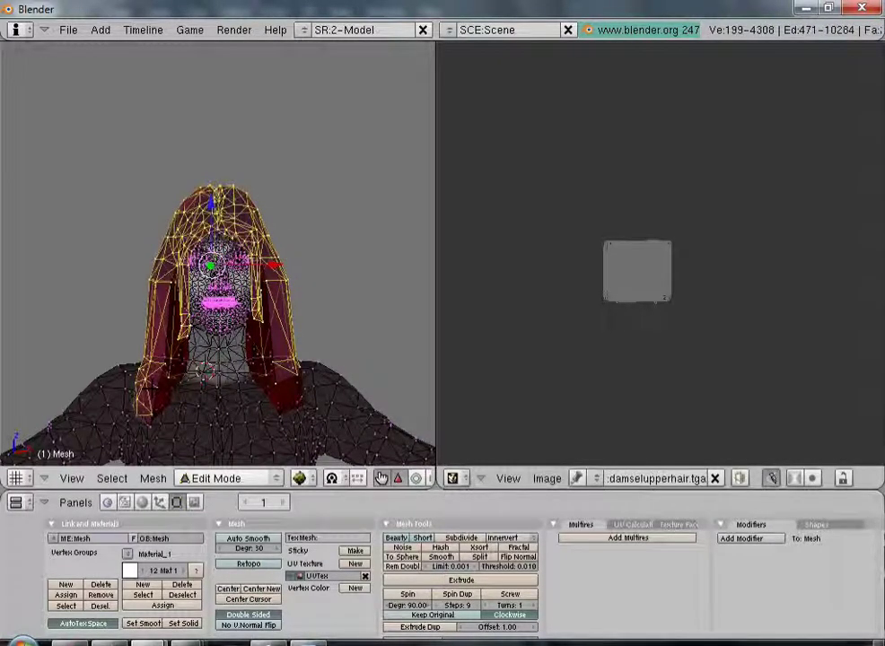
key(l)
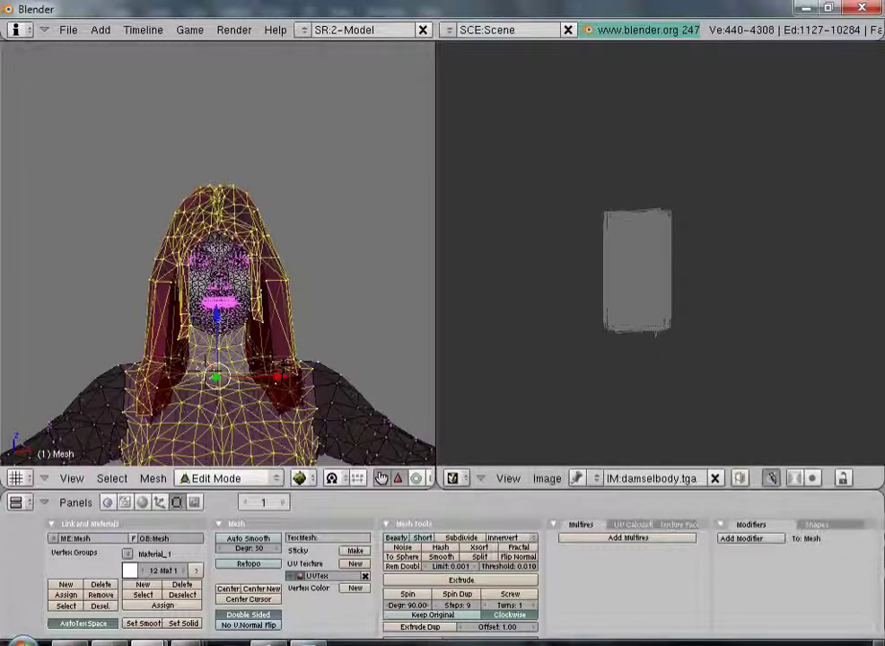
key(ctrl+z)
shift+middle_drag(329, 294, 320, 130)
scroll(314, 134, up, 4)
middle_drag(216, 202, 196, 223)
scroll(195, 222, down, 6)
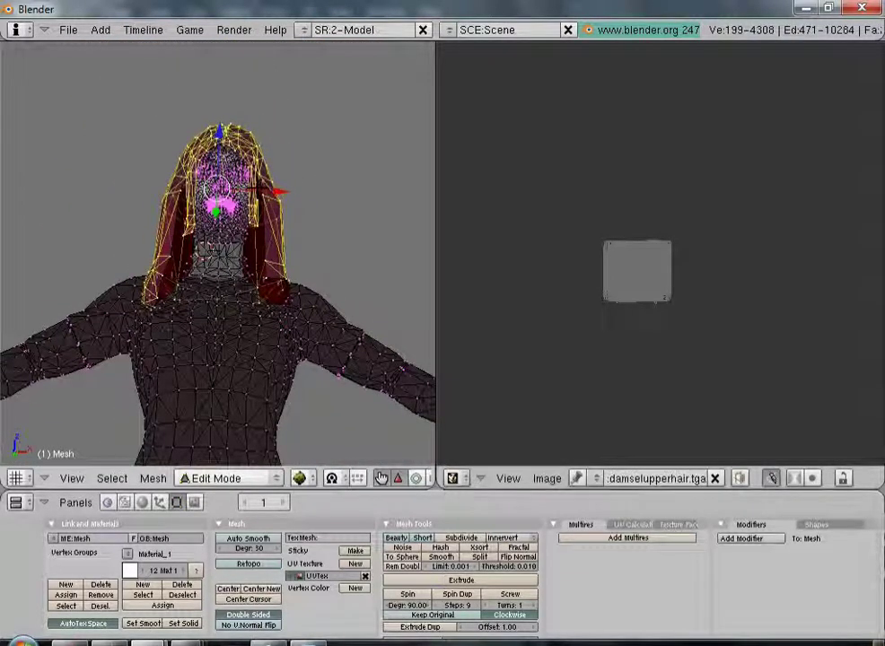
middle_drag(259, 185, 184, 180)
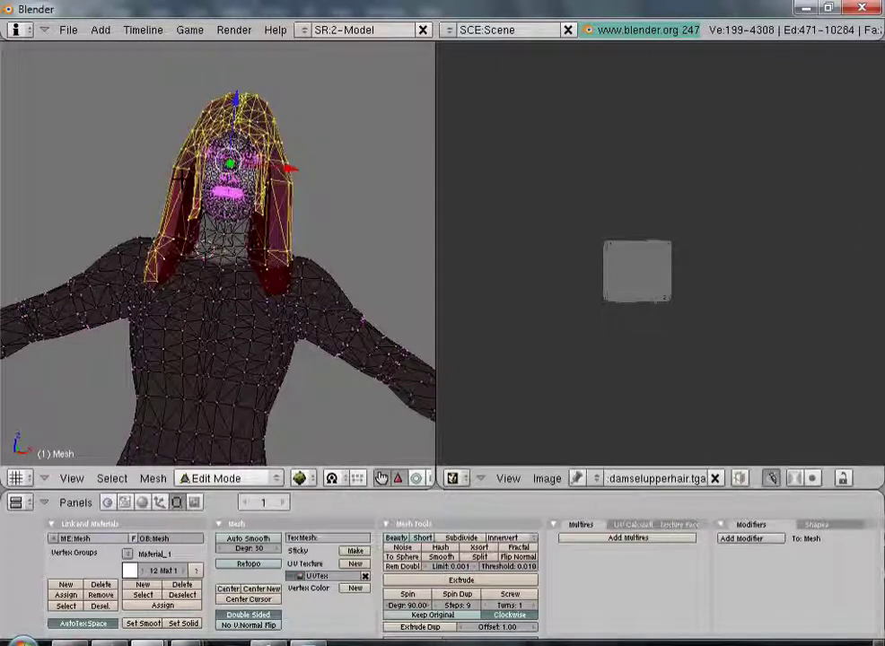
key(a)
- Return the mesh to Object Mode and save the scene as untitled.blend in the damsel folder
click(220, 478)
click(236, 462)
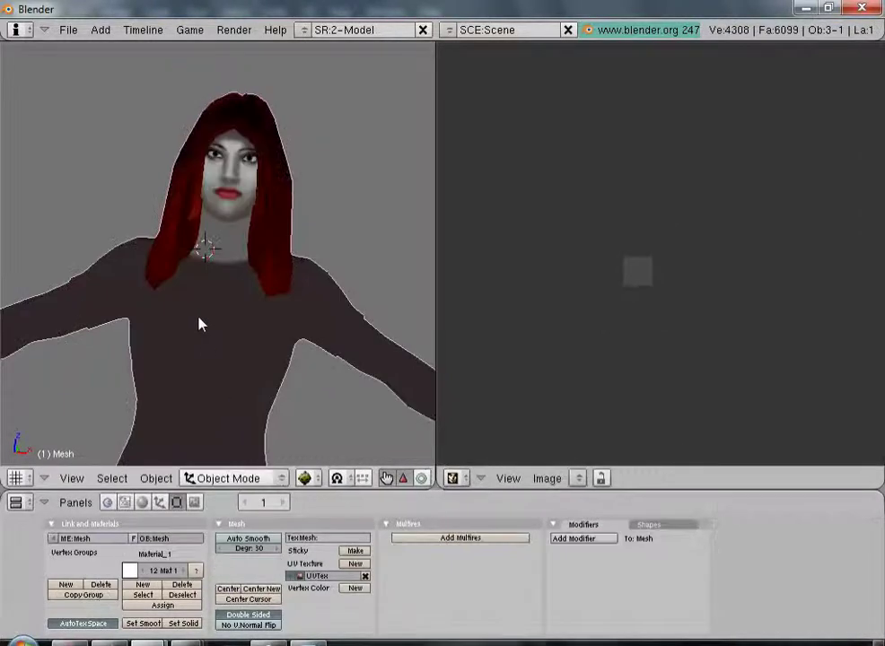
click(68, 30)
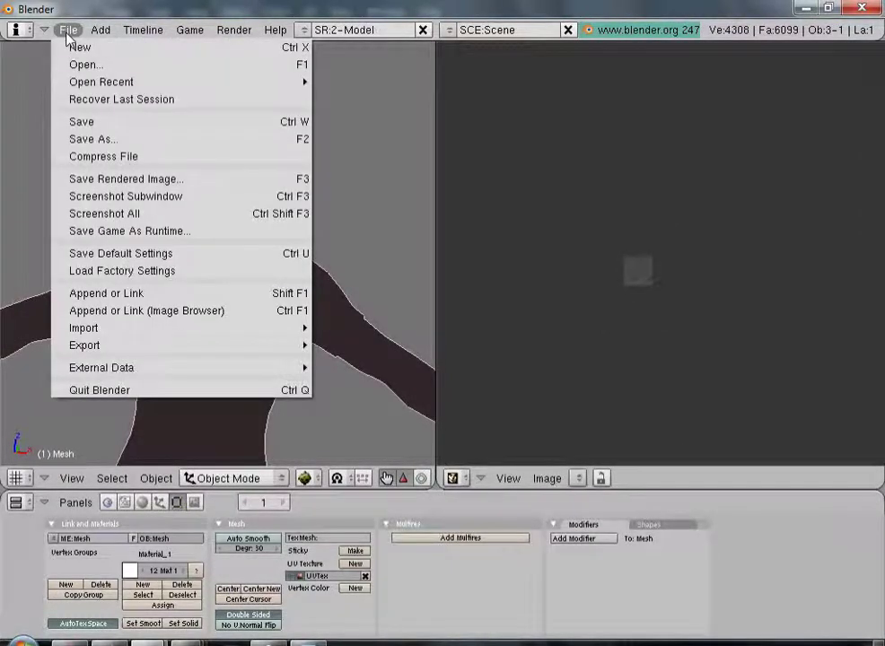
click(106, 127)
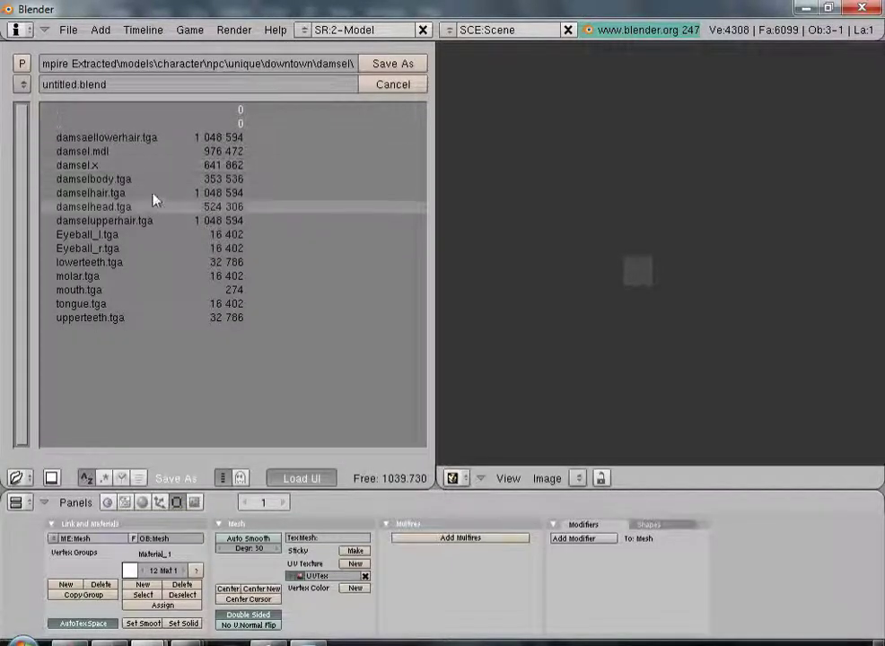
click(383, 68)
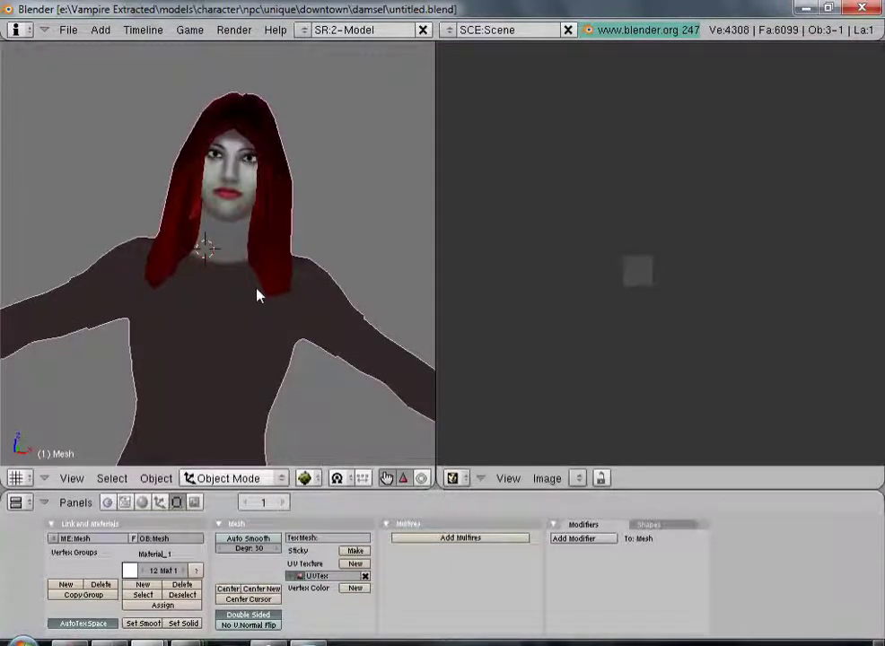
- Put the character mesh back into Edit Mode
key(KP_1)
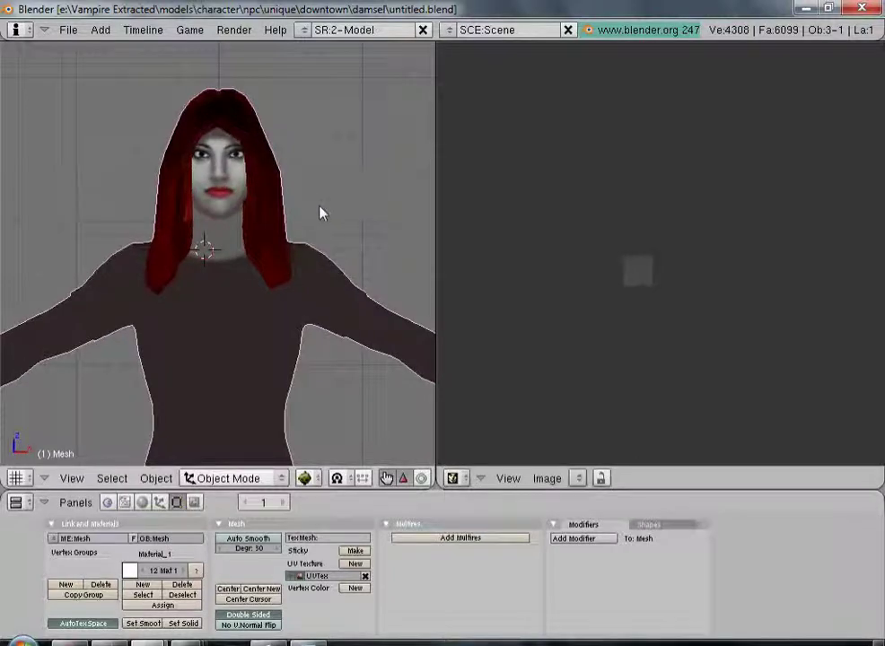
key(KP_5)
scroll(314, 219, up, 2)
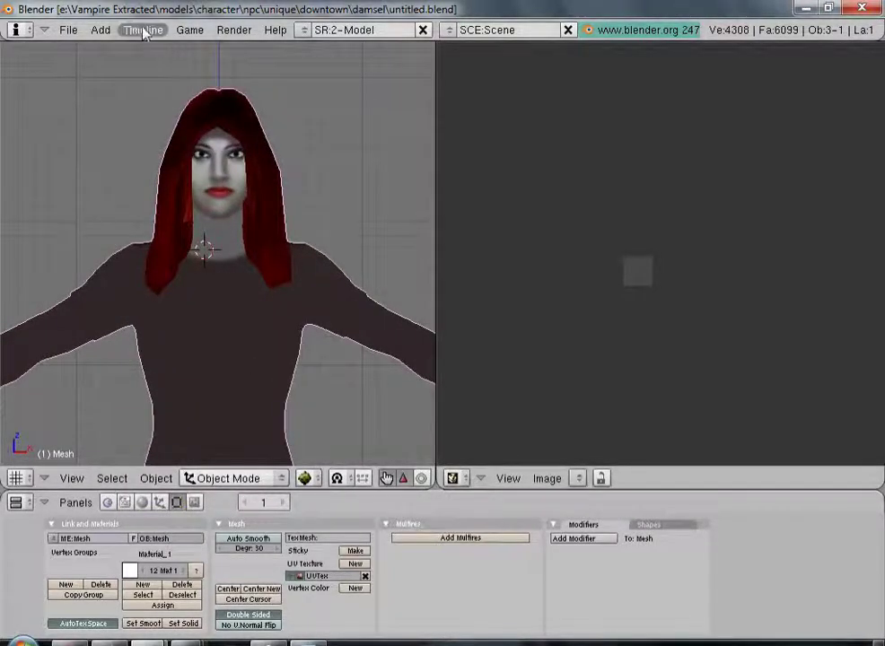
click(215, 477)
click(220, 444)
middle_drag(314, 145, 370, 262)
scroll(369, 262, up, 5)
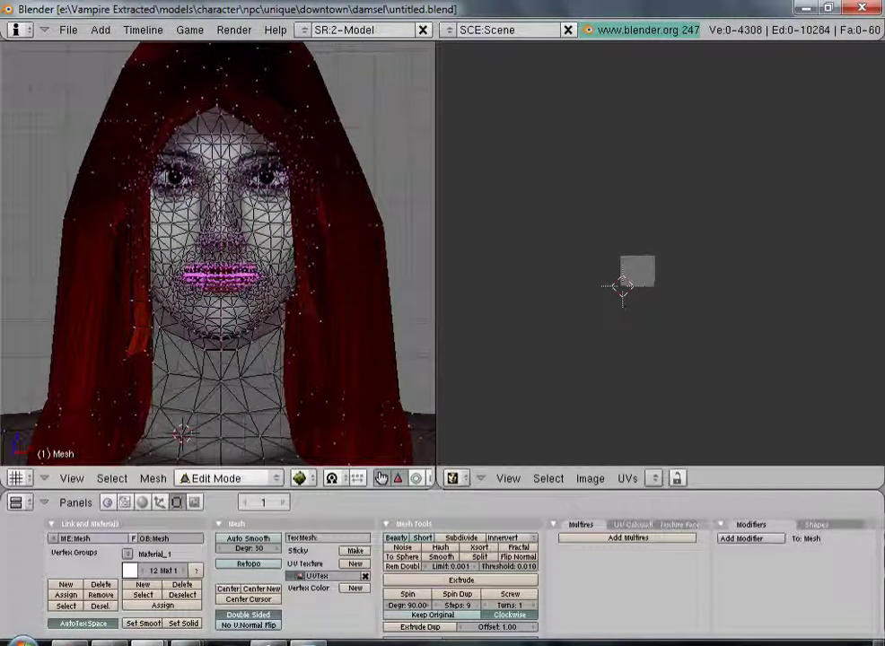
- Try to select the linked side hair sections on both sides of the face
right_click(376, 224)
key(ctrl+l)
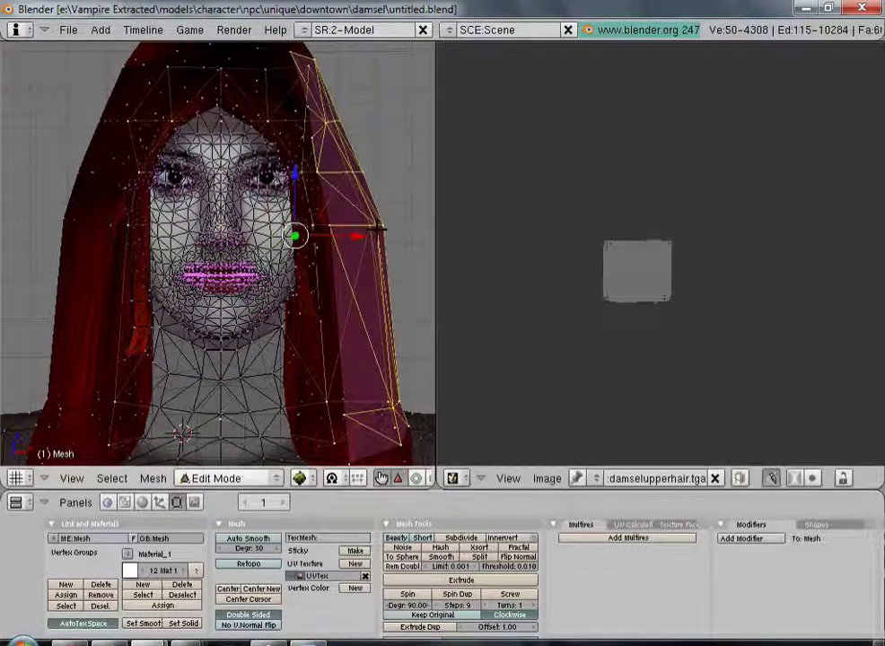
key(l)
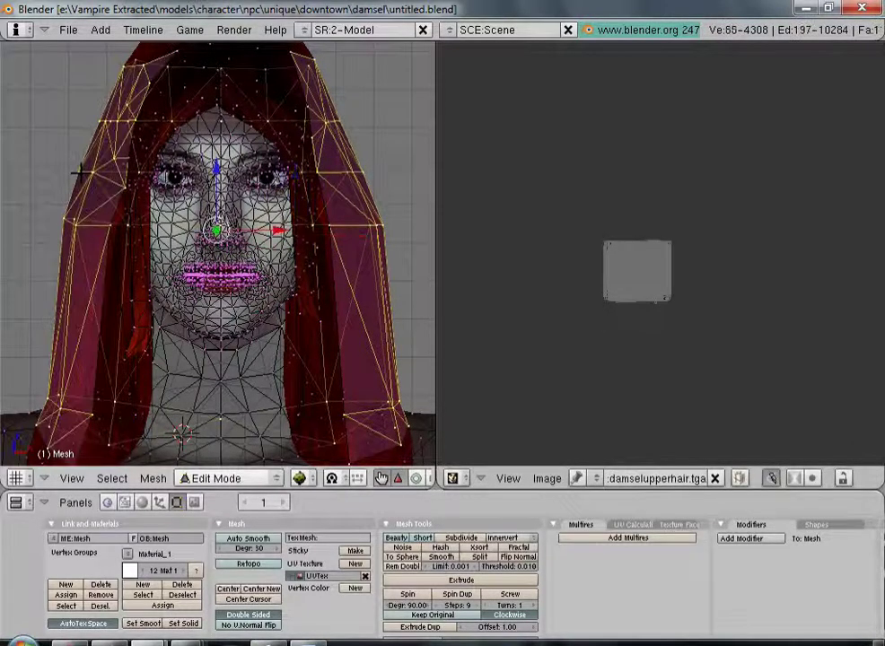
key(l)
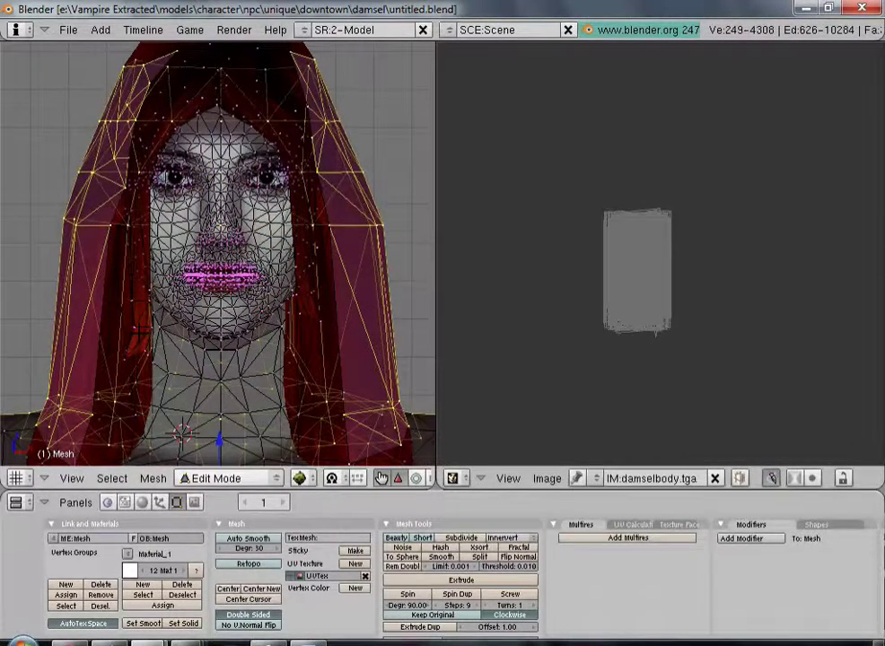
scroll(139, 332, down, 2)
middle_drag(332, 325, 222, 213)
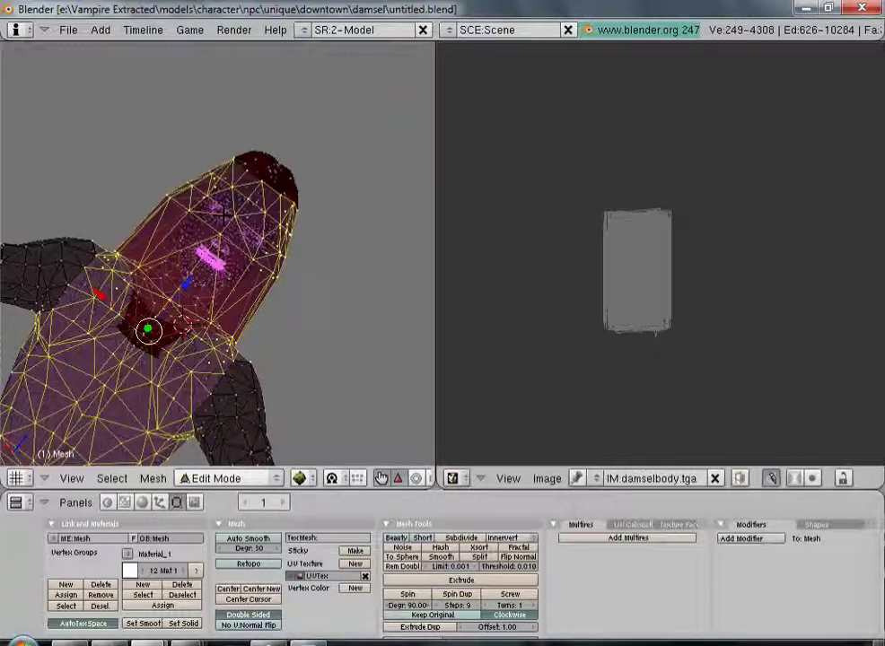
middle_drag(244, 208, 163, 314)
scroll(218, 254, up, 2)
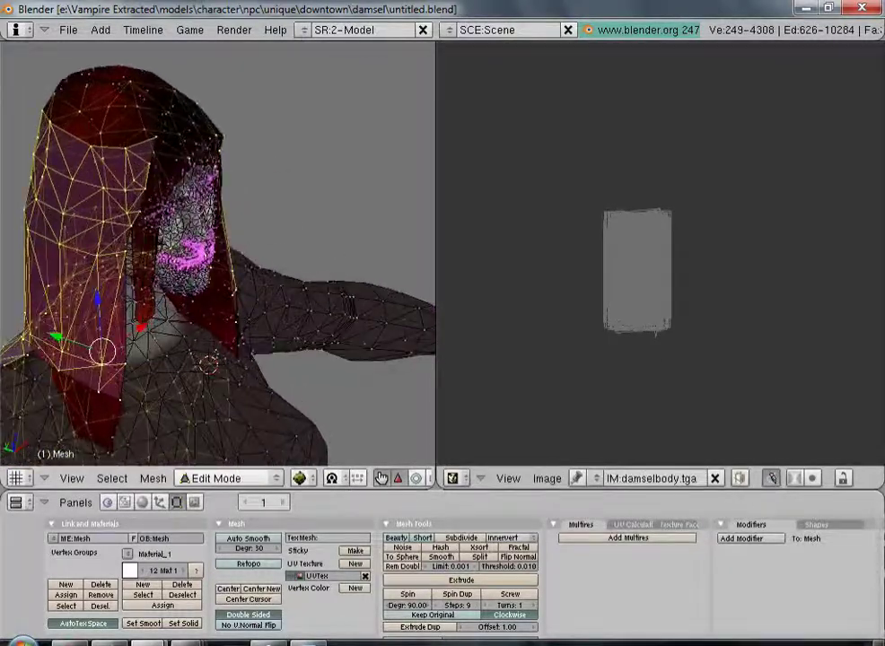
middle_drag(308, 247, 205, 195)
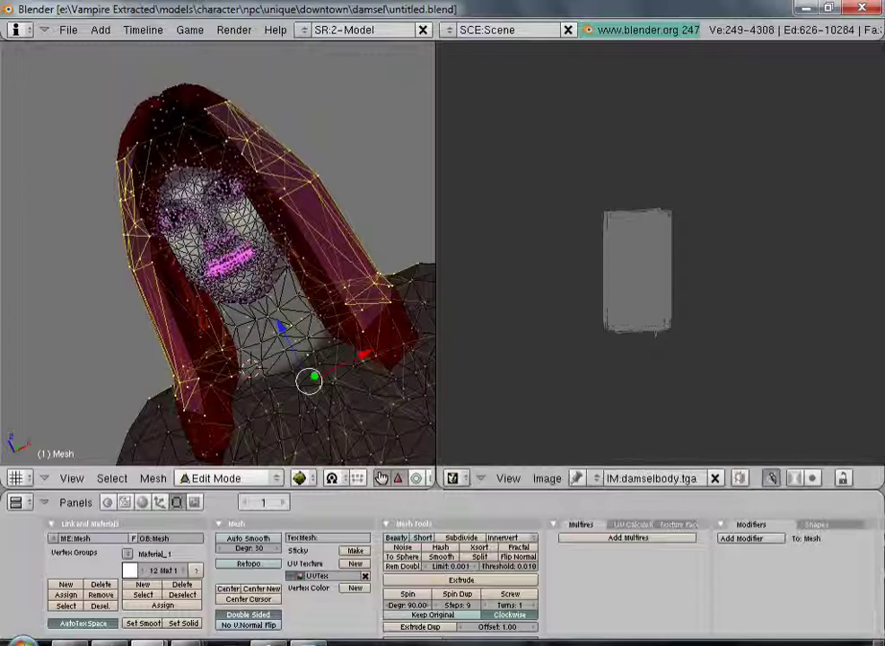
- Select the linked upper hair sections over the crown, the fringe and both sides of the head
right_click(116, 132)
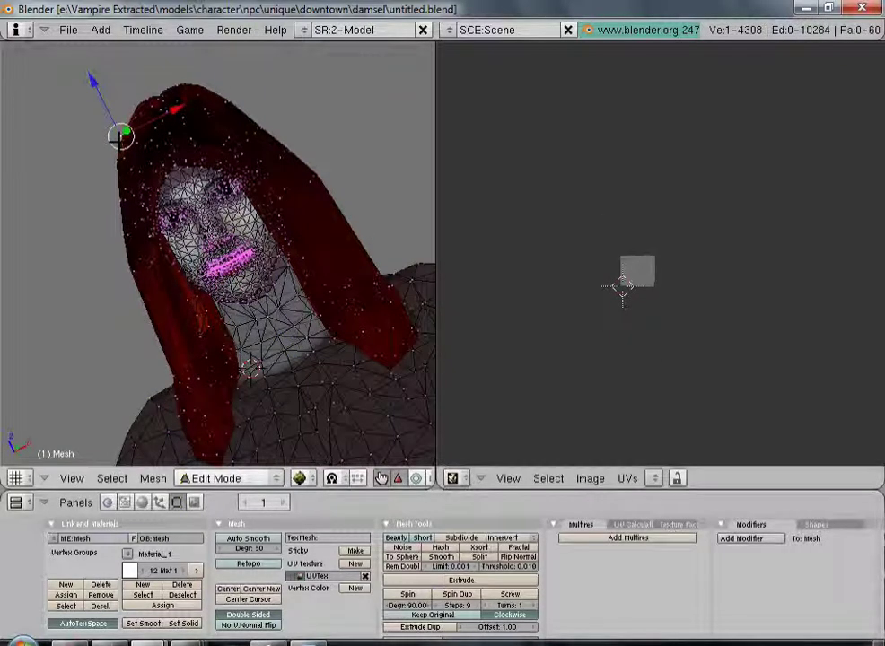
key(ctrl+l)
key(l)
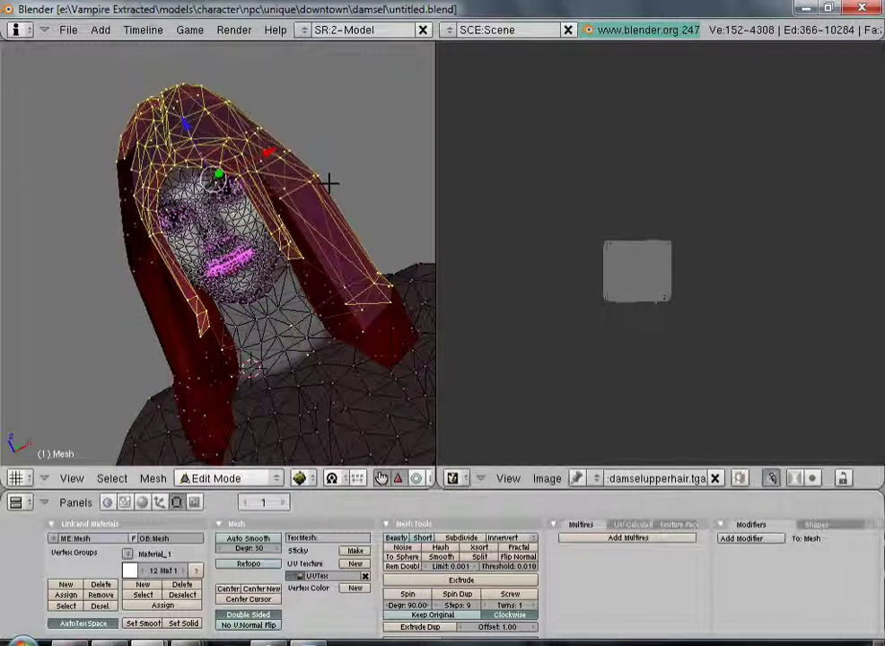
scroll(302, 189, down, 4)
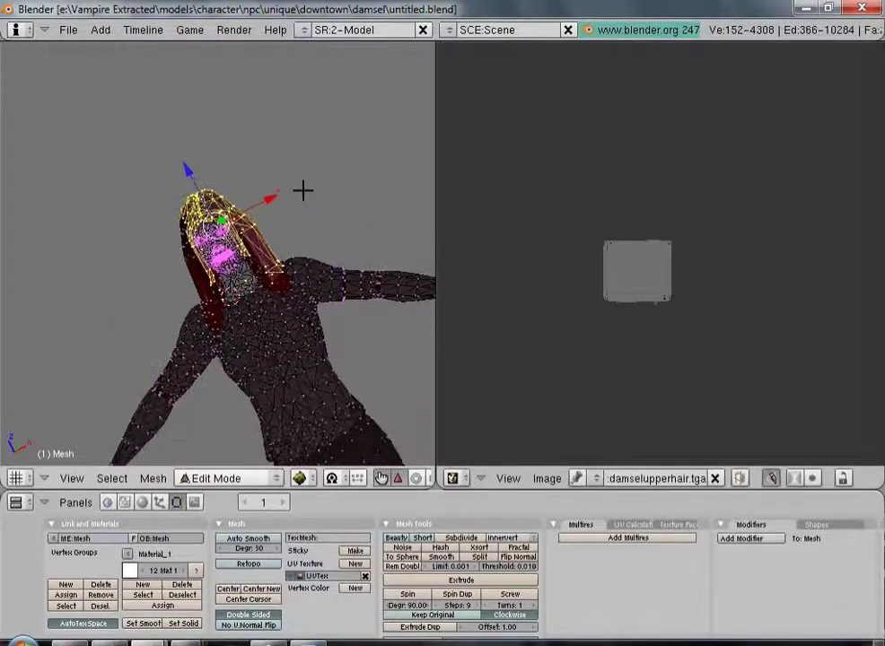
middle_drag(292, 231, 107, 212)
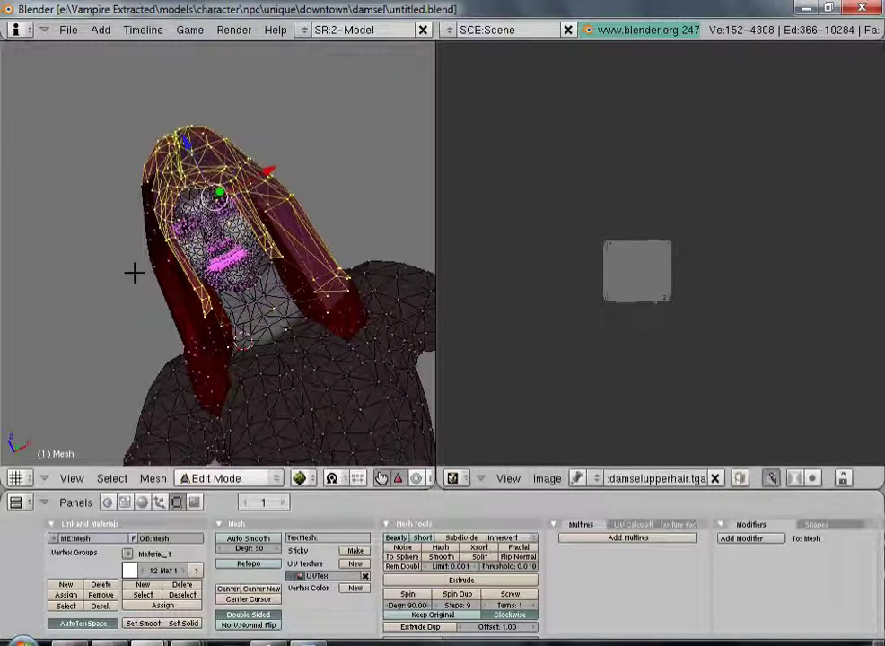
key(l)
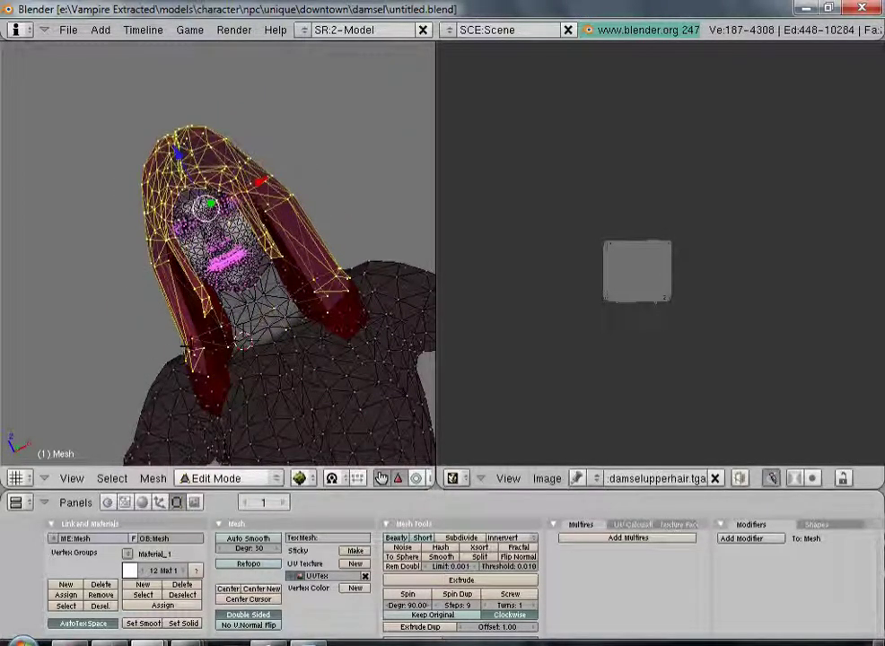
- Reload the damselupperhair.tga image used by the selected upper hair and check the available texture images
scroll(184, 347, up, 2)
scroll(265, 321, up, 1)
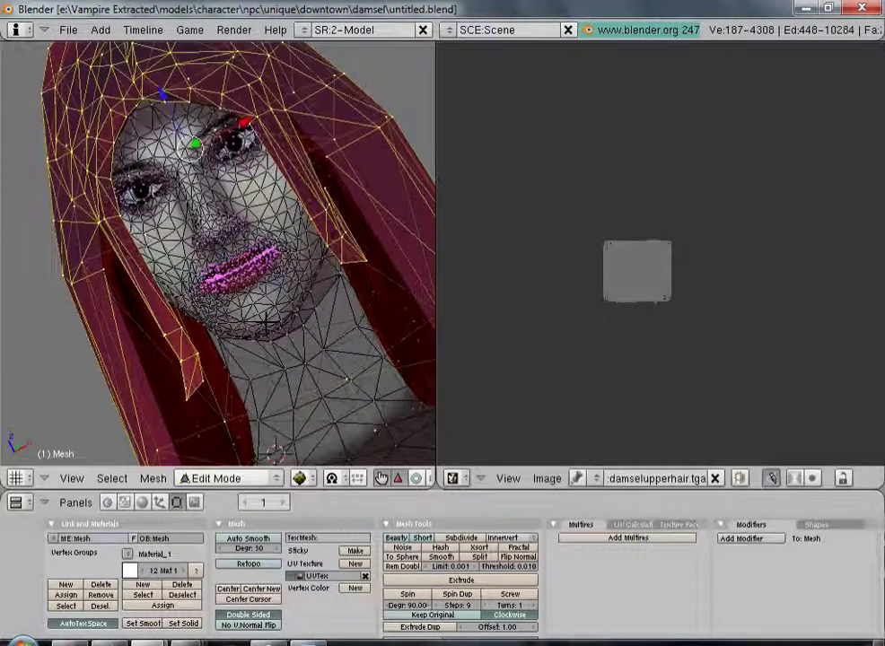
scroll(287, 332, down, 7)
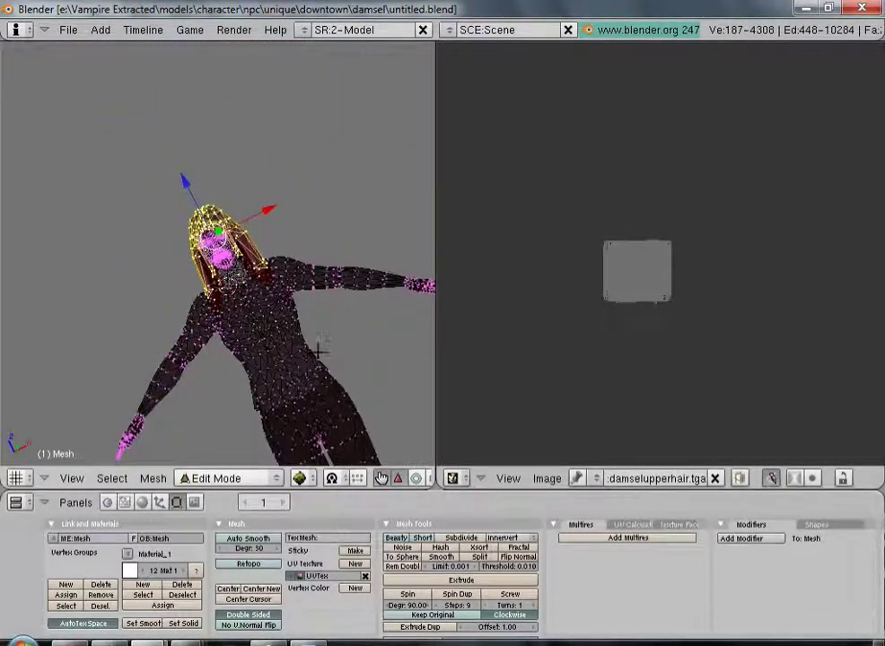
click(550, 479)
click(559, 410)
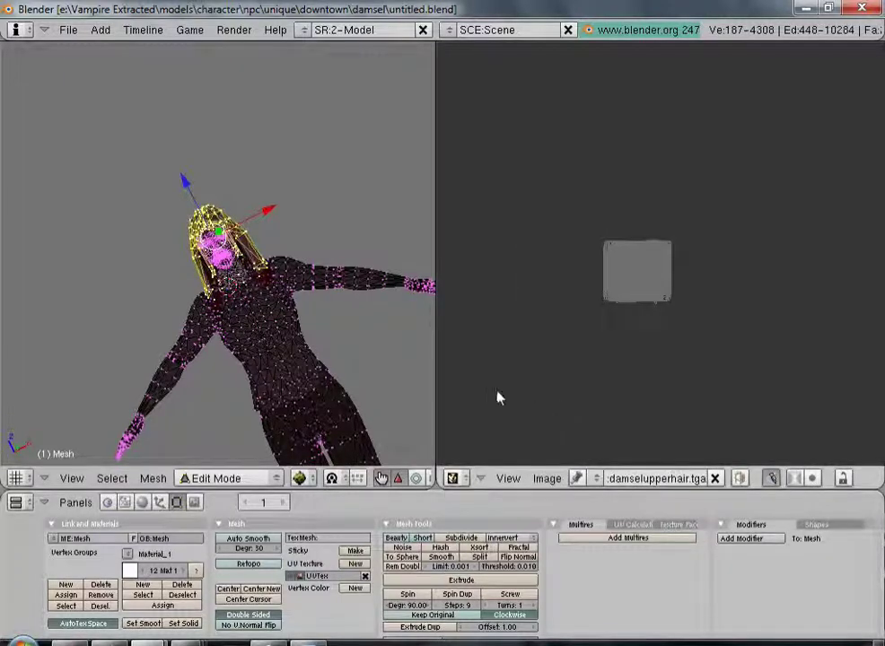
click(549, 478)
click(577, 479)
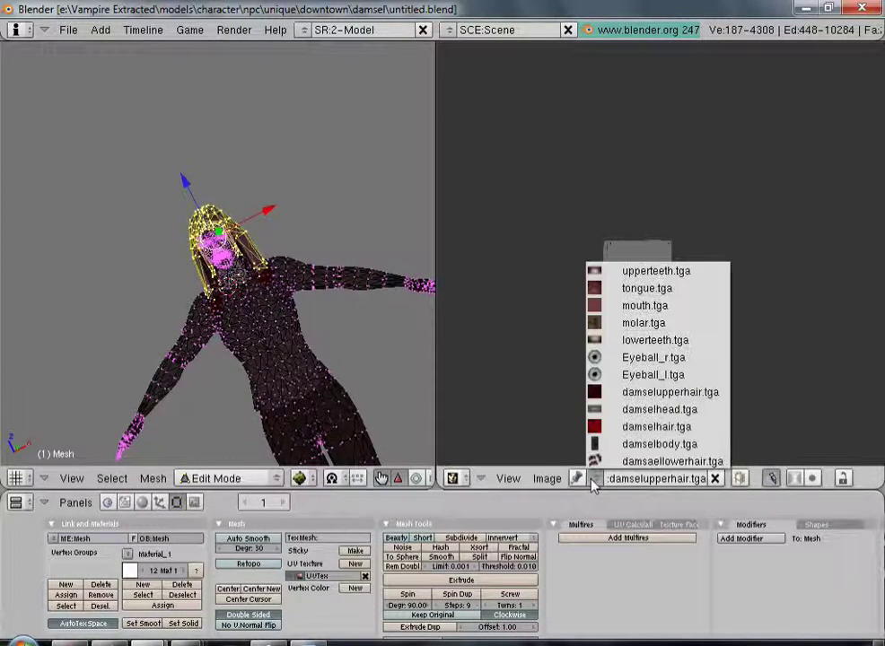
scroll(312, 289, up, 8)
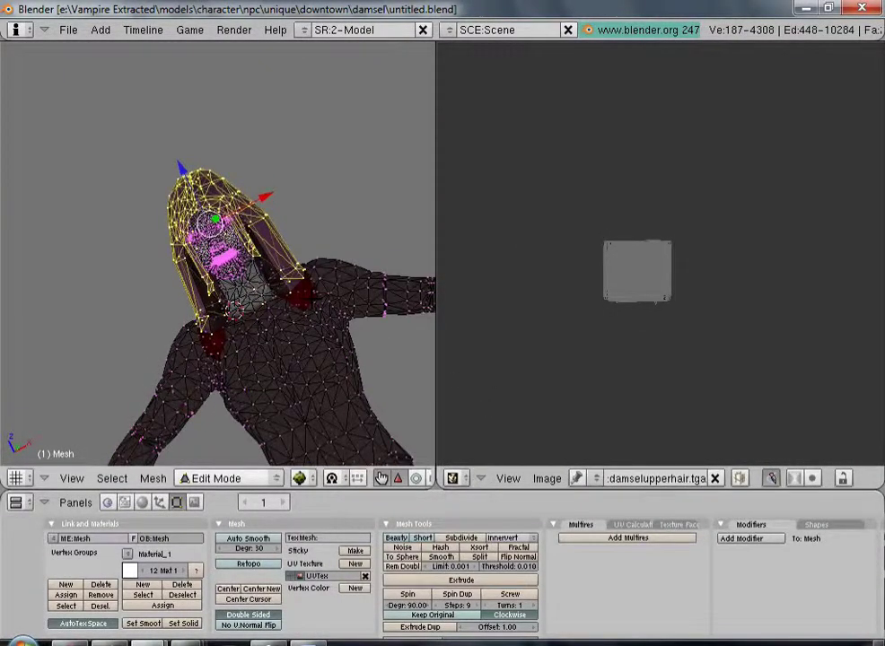
scroll(262, 405, down, 2)
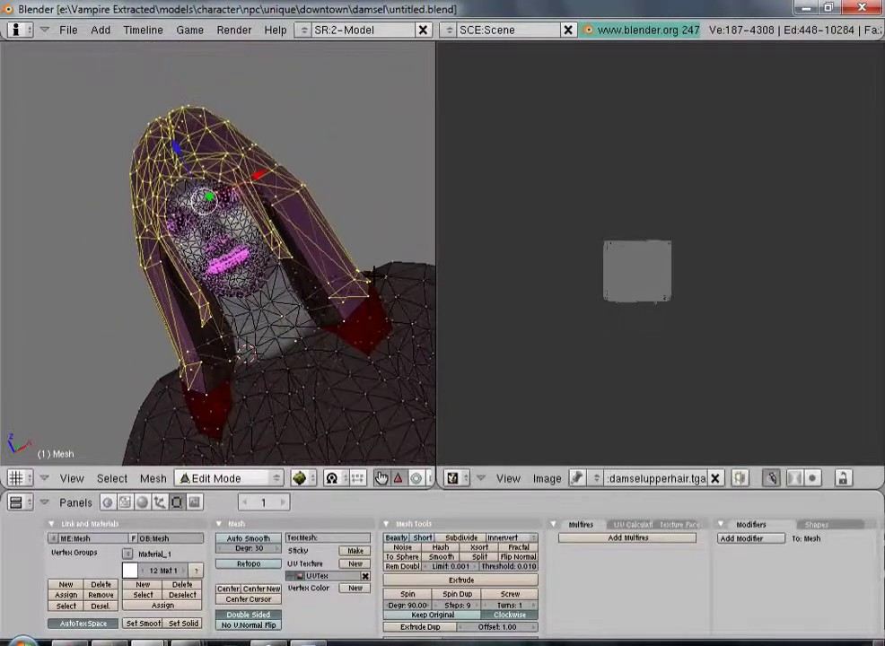
- Select the linked inner hair strand hanging beside the face, on the same side as the red hair tip over the shoulder
right_click(373, 315)
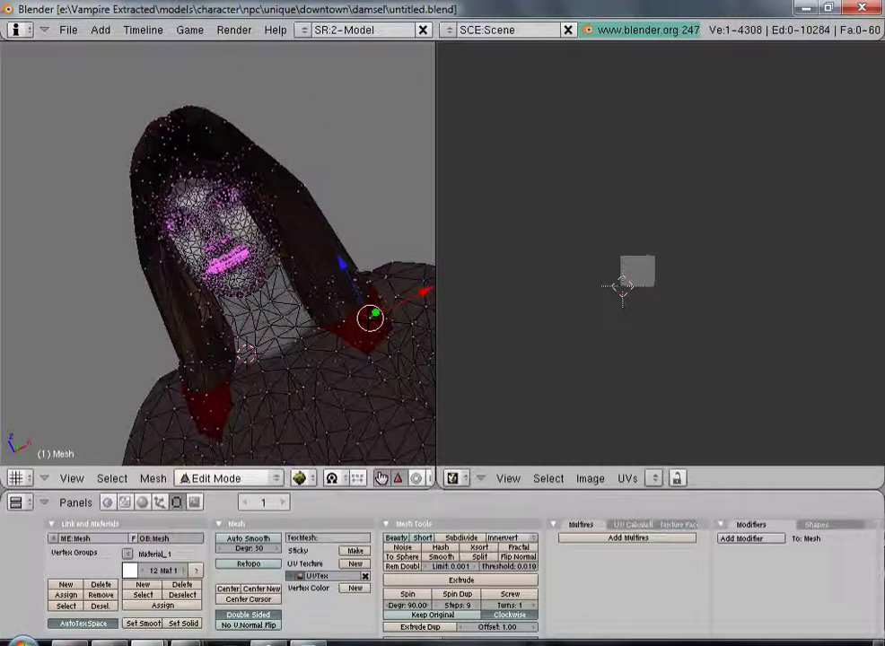
key(ctrl+l)
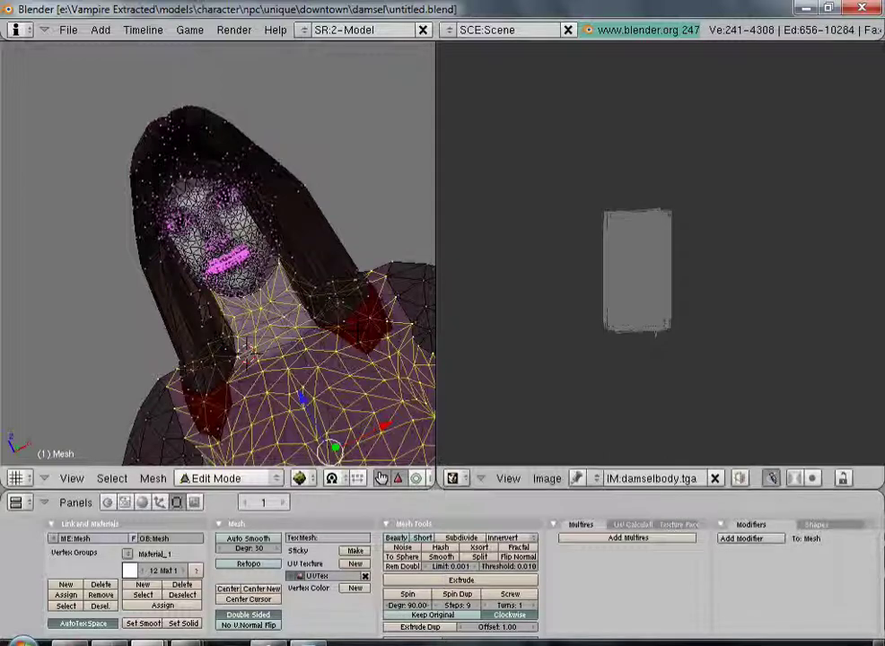
right_click(260, 240)
key(ctrl+l)
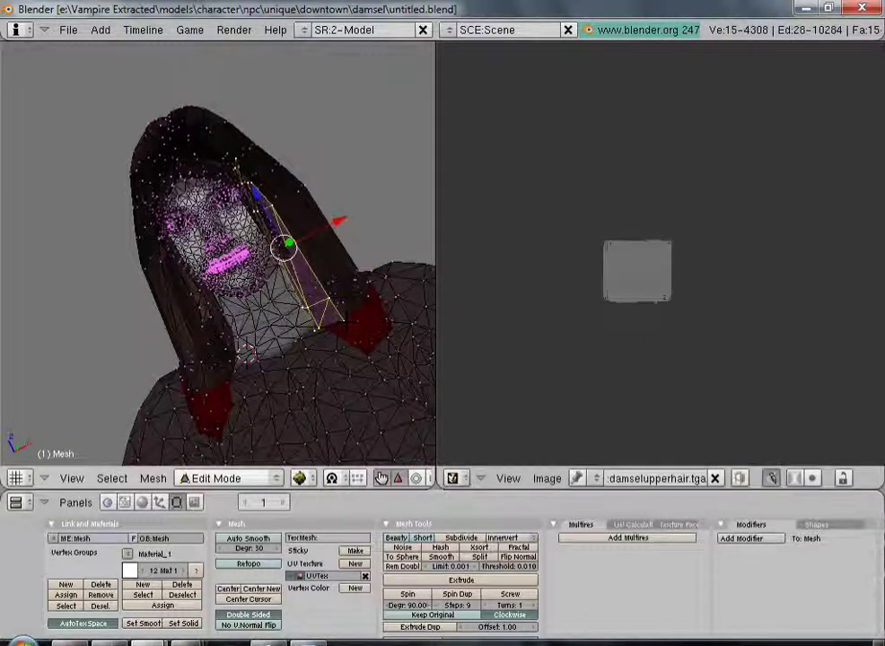
middle_drag(334, 350, 352, 341)
scroll(358, 350, up, 6)
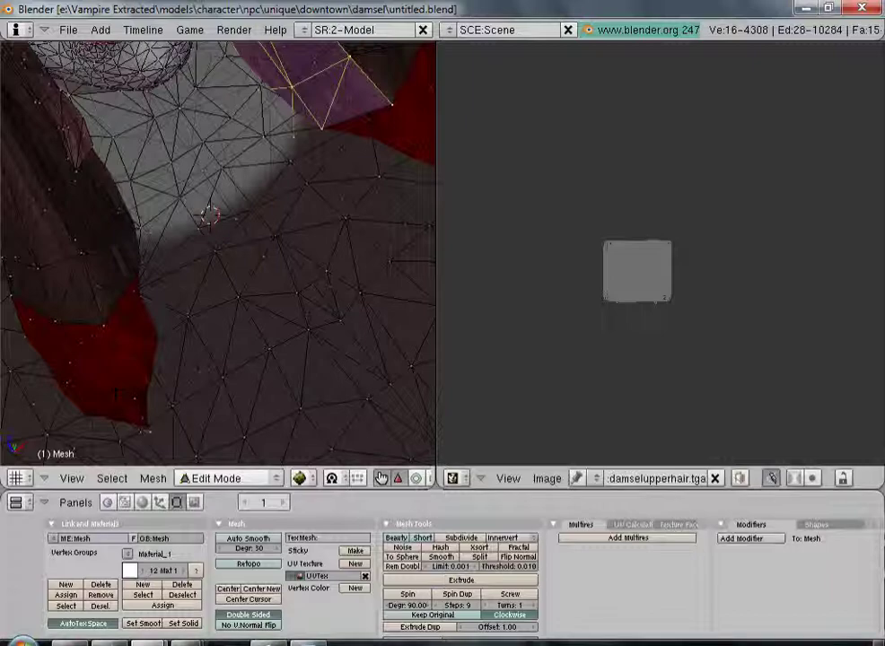
middle_drag(108, 339, 92, 269)
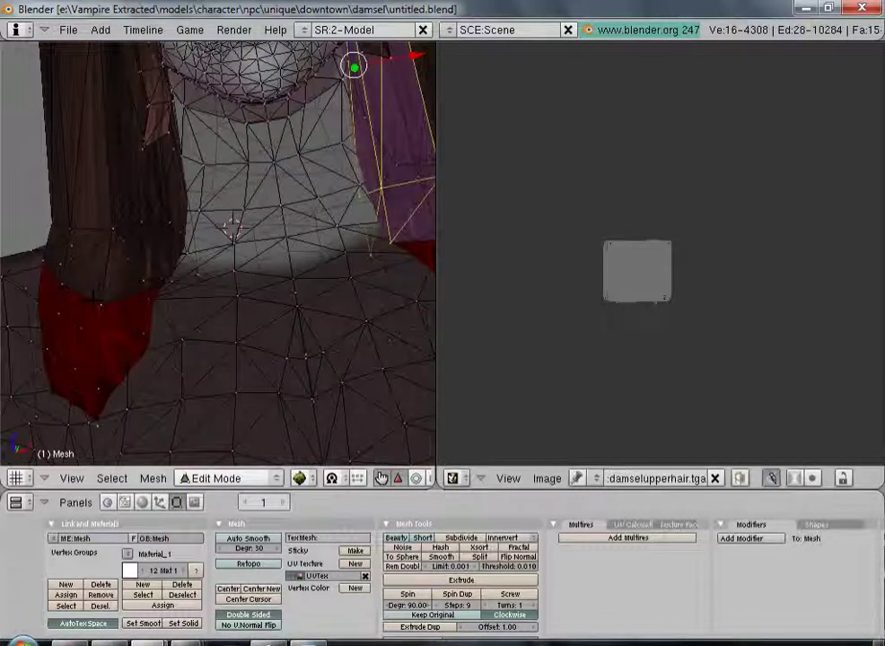
- Reload the damselupperhair.tga image for the selected hair strand
click(596, 478)
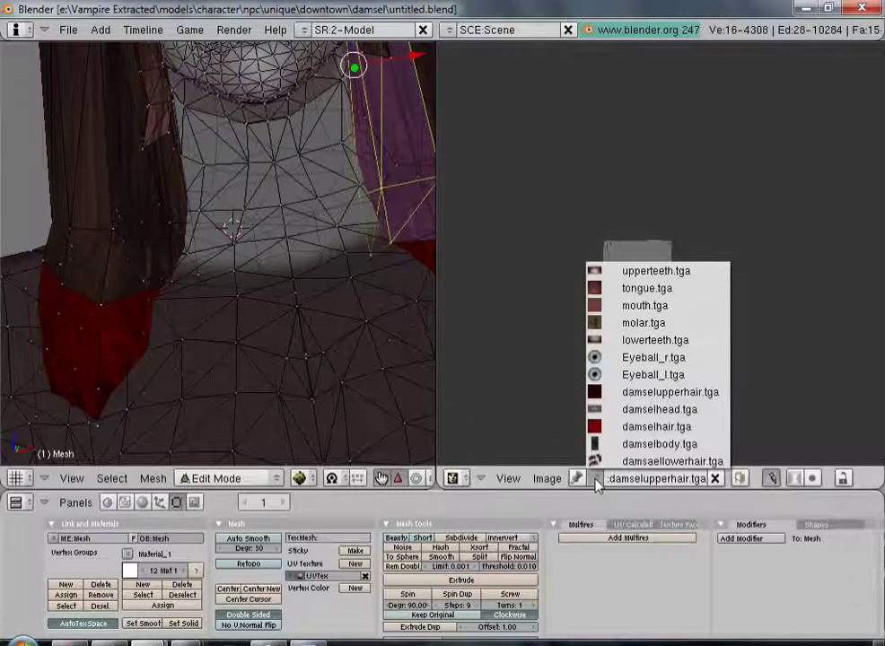
click(597, 480)
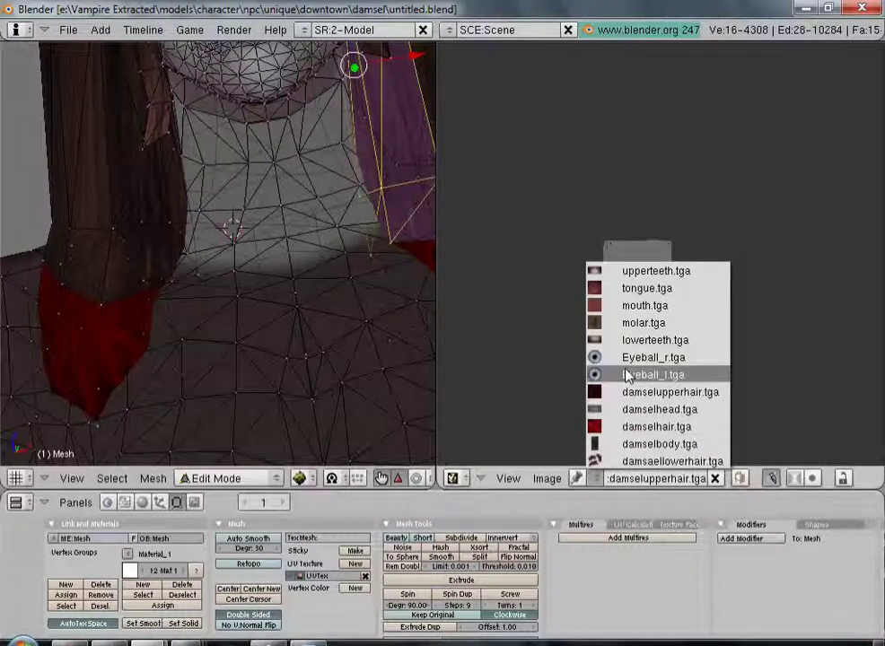
click(633, 392)
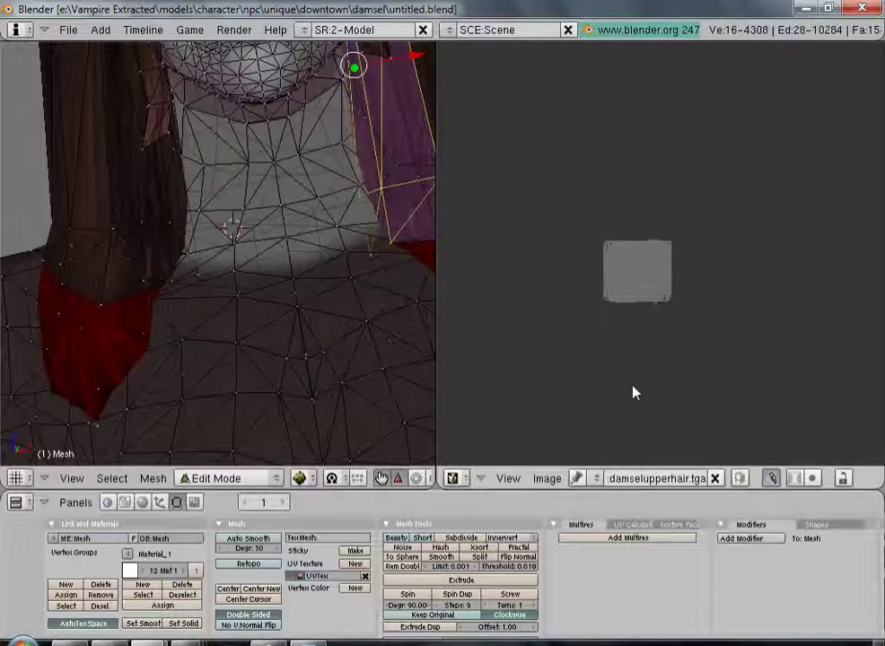
click(546, 478)
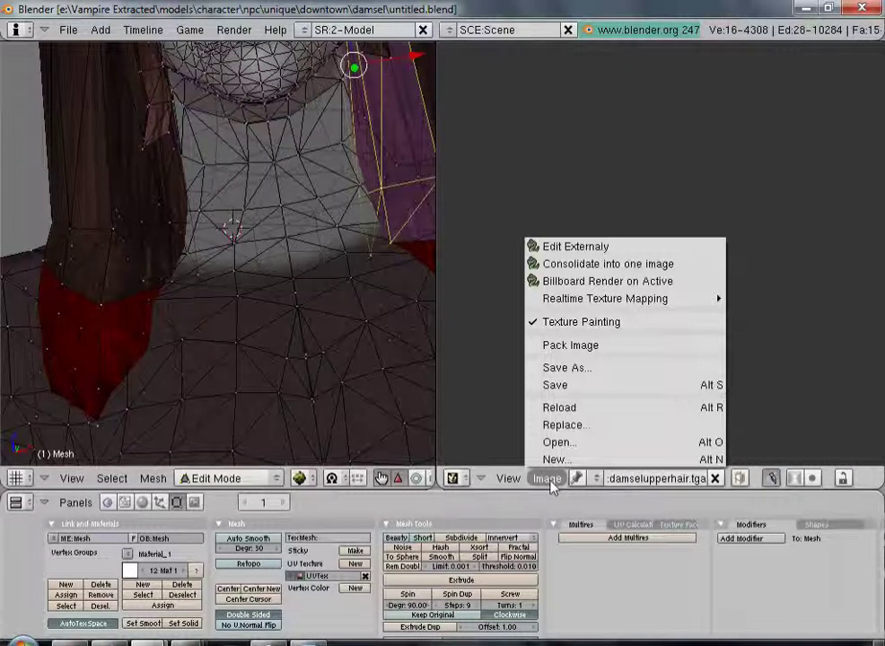
click(559, 410)
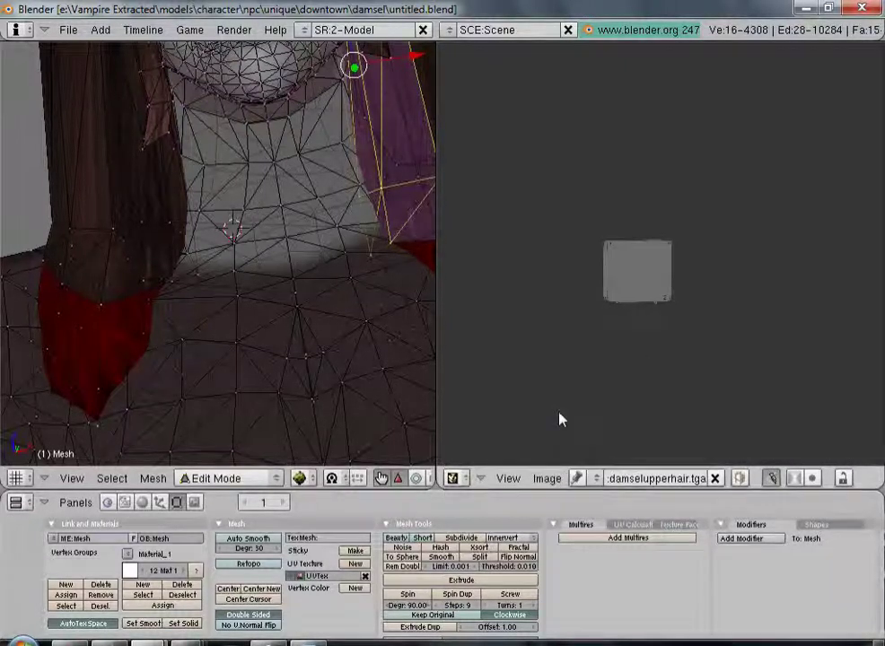
- Assign the damsaellowerhair.tga image to the selected strand and reload it from disk
click(594, 481)
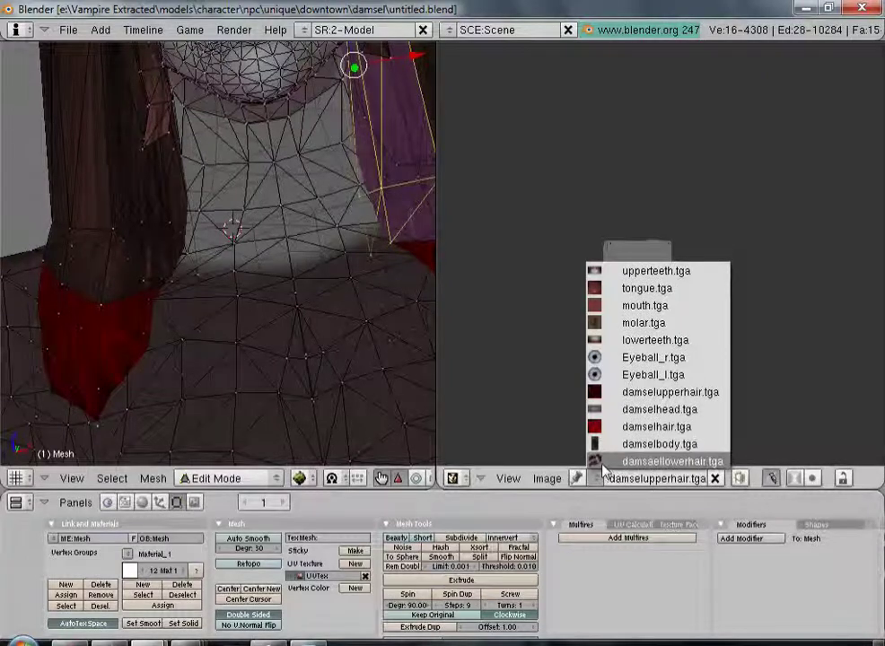
click(664, 461)
scroll(361, 189, down, 4)
middle_drag(359, 216, 454, 306)
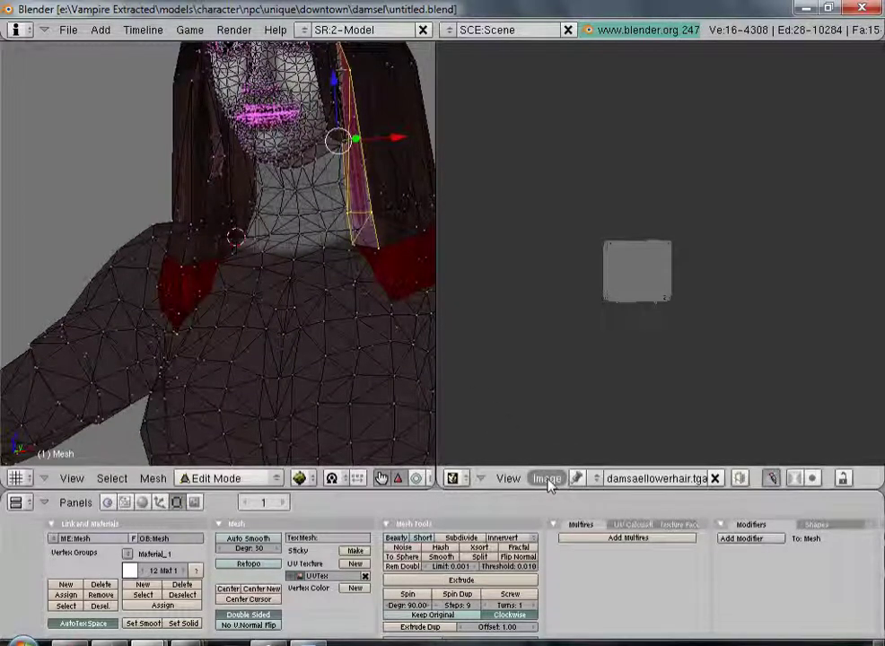
click(547, 479)
click(566, 409)
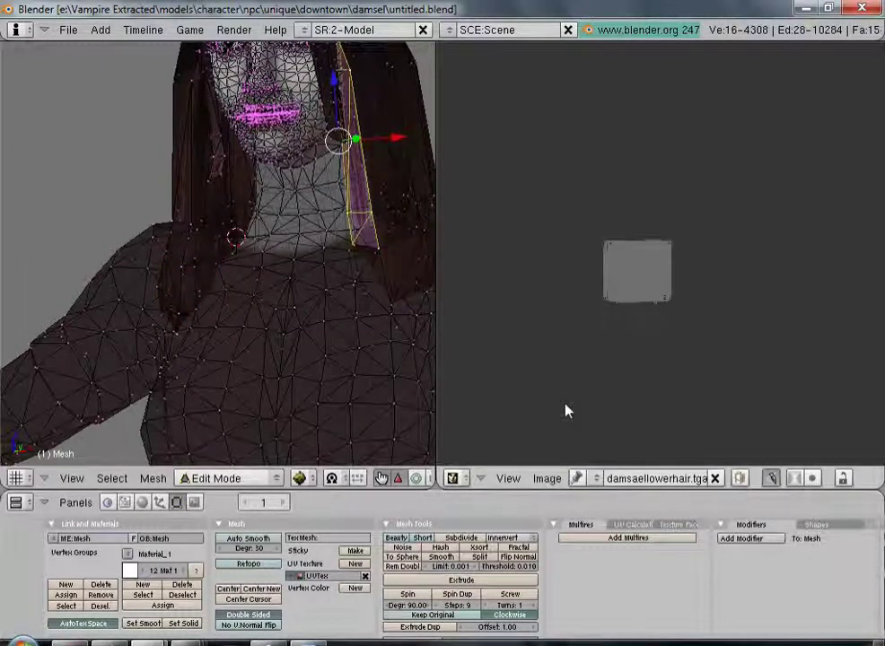
- Return the selected side hair strand to the damselupperhair.tga texture
middle_drag(386, 296, 191, 211)
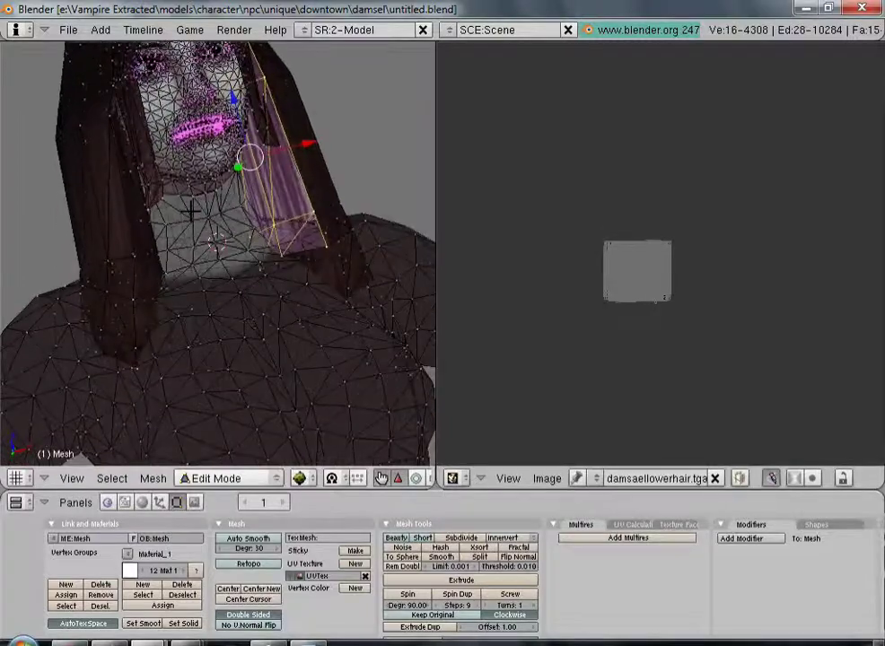
scroll(191, 211, down, 4)
scroll(260, 206, up, 4)
middle_drag(276, 219, 336, 182)
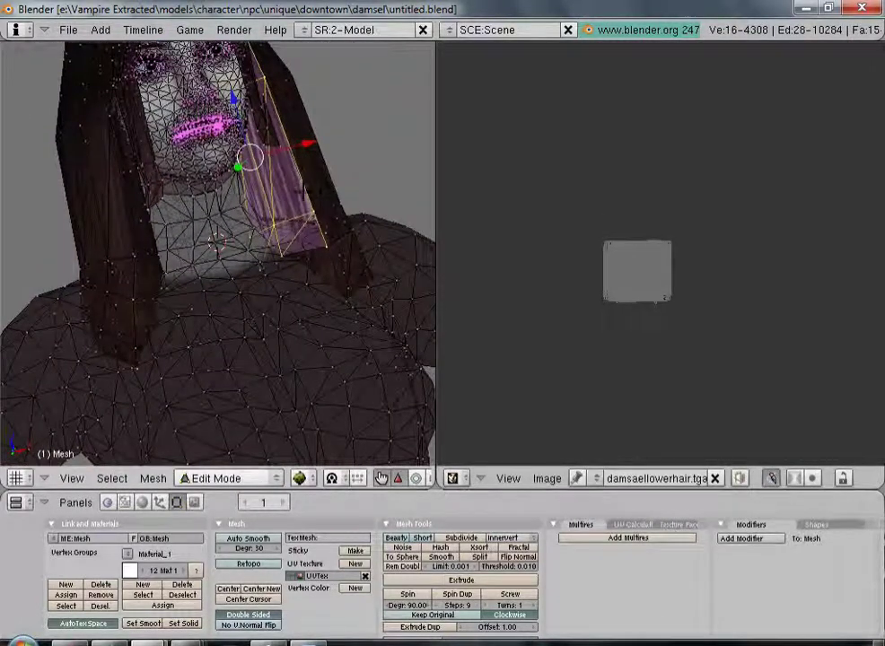
key(l)
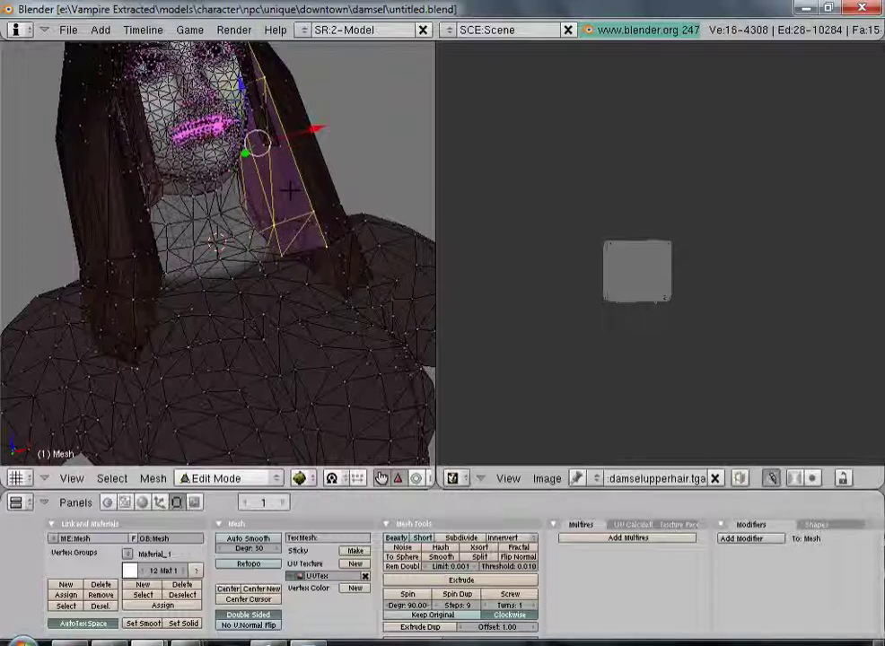
- Select the linked torso and neck section of the mesh, which uses the damselbody.tga image
right_click(325, 247)
right_click(288, 292)
key(l)
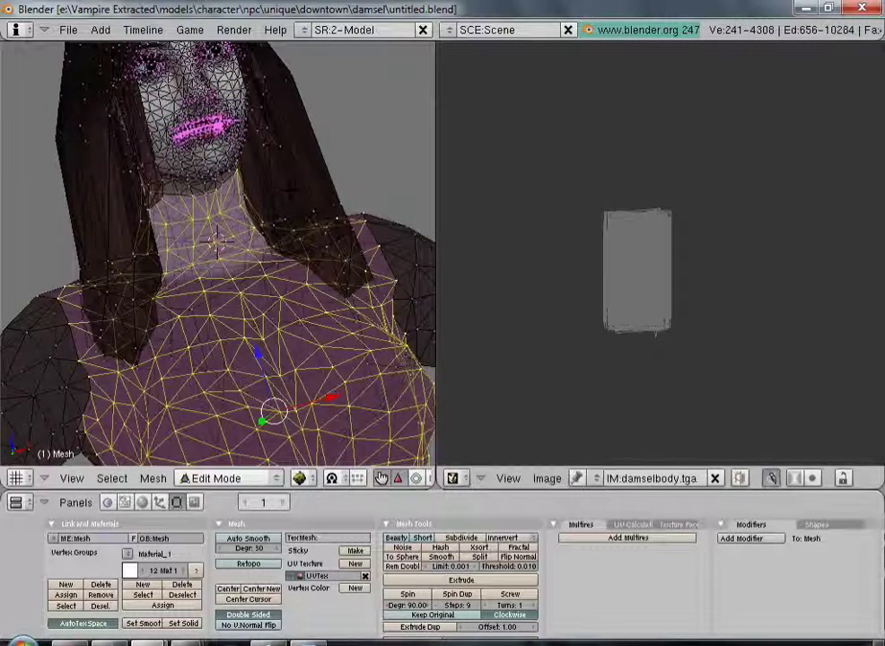
- Switch the character mesh to Object Mode and examine the textured hair from the front and side
scroll(287, 190, down, 6)
key(KP_1)
click(229, 478)
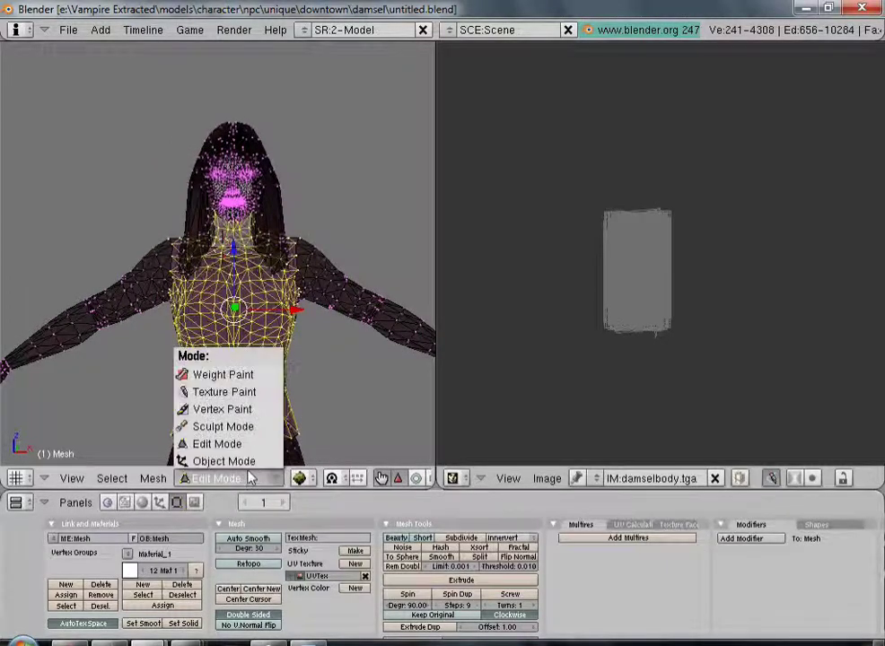
click(220, 461)
scroll(276, 307, up, 2)
middle_drag(302, 290, 329, 263)
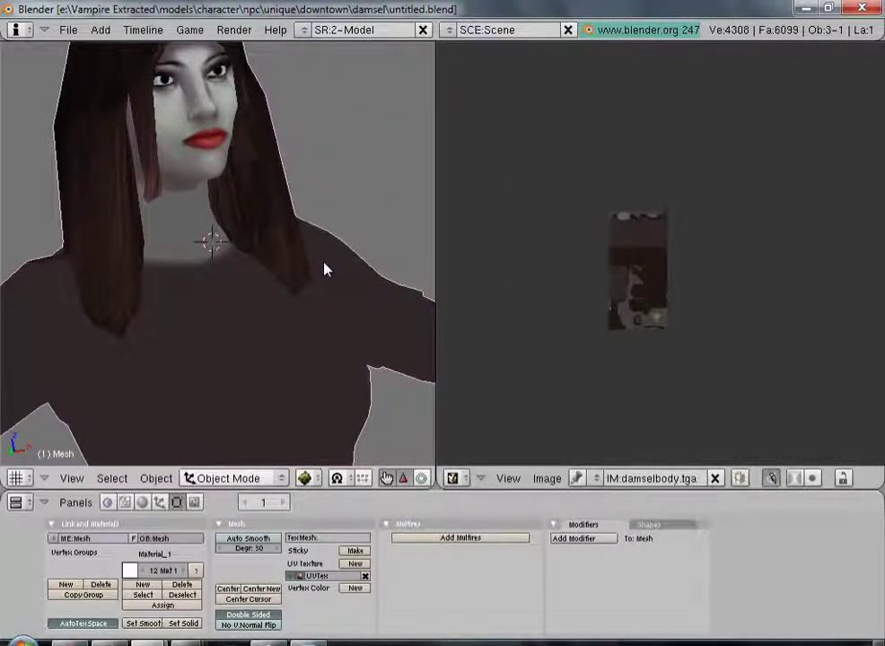
scroll(269, 305, down, 4)
mouse_move(233, 384)
middle_down()
mouse_move(228, 412)
mouse_move(220, 335)
mouse_move(253, 362)
middle_up()
- Switch to Texture Paint mode and touch up the body texture with the dark brush on the shoulder below the hair
click(226, 479)
click(229, 391)
scroll(136, 252, up, 2)
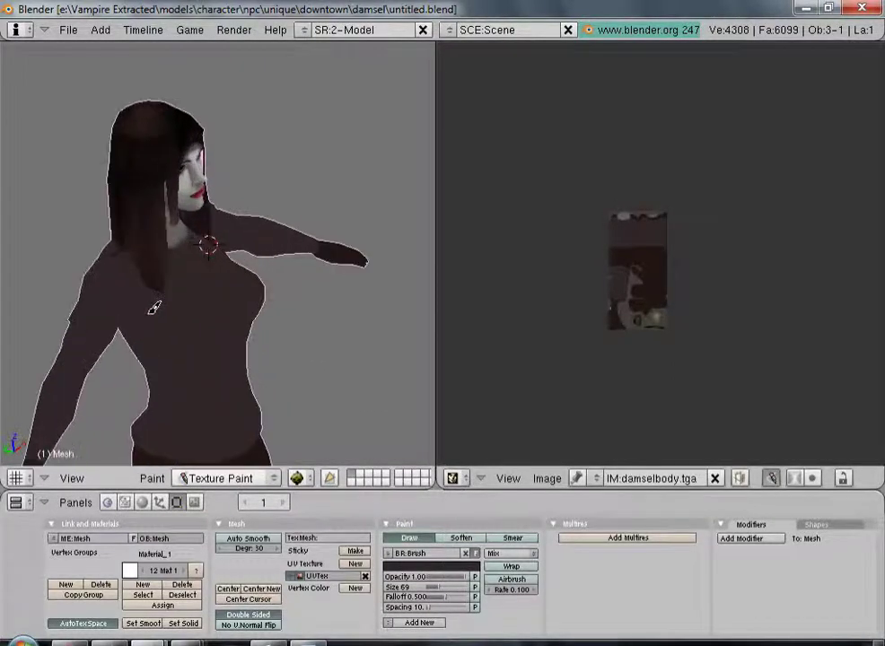
shift+middle_drag(155, 293, 220, 336)
scroll(207, 359, up, 3)
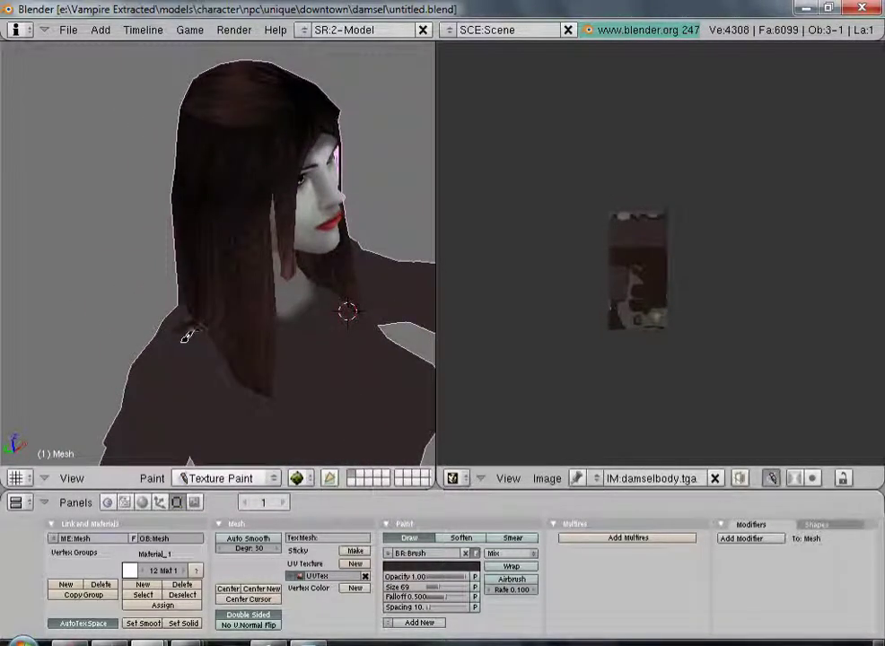
middle_drag(227, 408, 210, 400)
scroll(211, 399, down, 2)
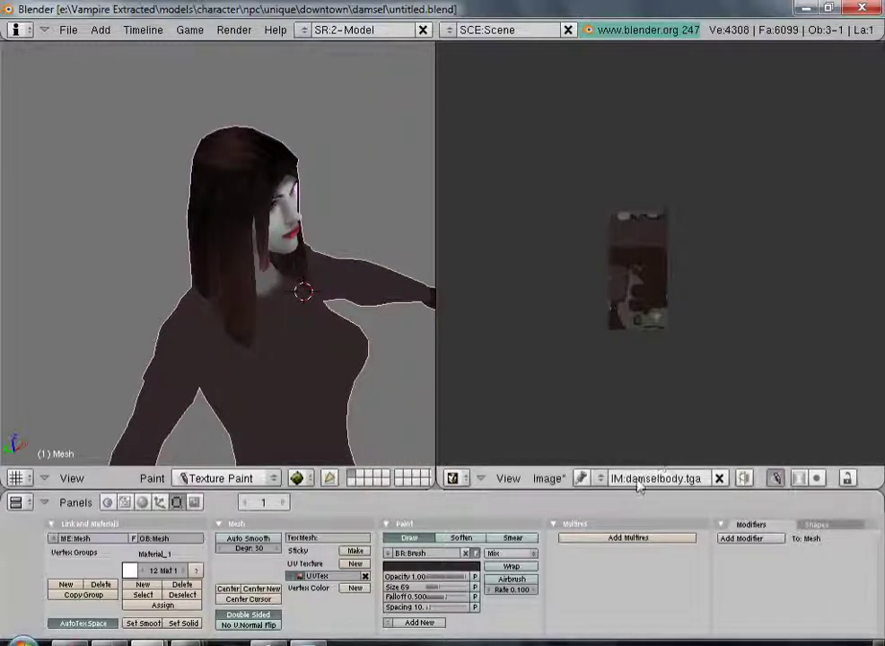
- Save the painted body texture over damselbody.tga
click(545, 479)
click(574, 386)
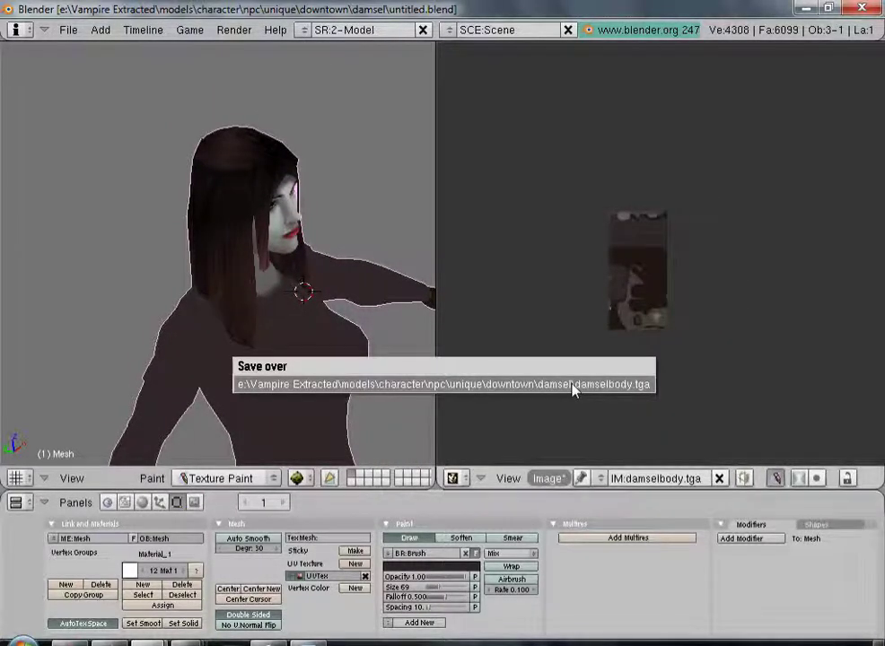
click(572, 386)
- Touch up the body texture around the opposite shoulder below the hair and save over damselbody.tga again
middle_drag(194, 355, 312, 281)
middle_drag(143, 363, 300, 281)
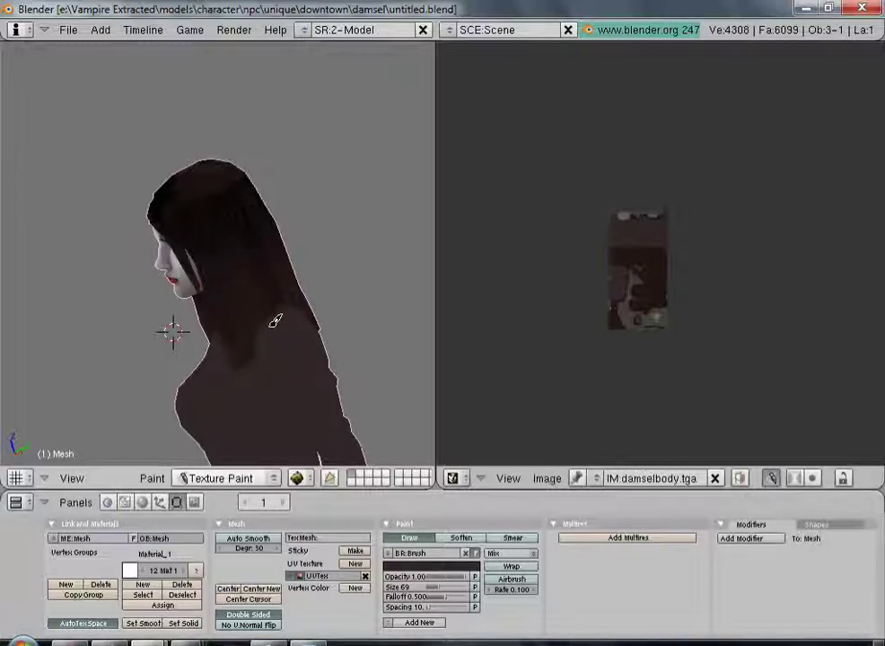
scroll(312, 377, up, 3)
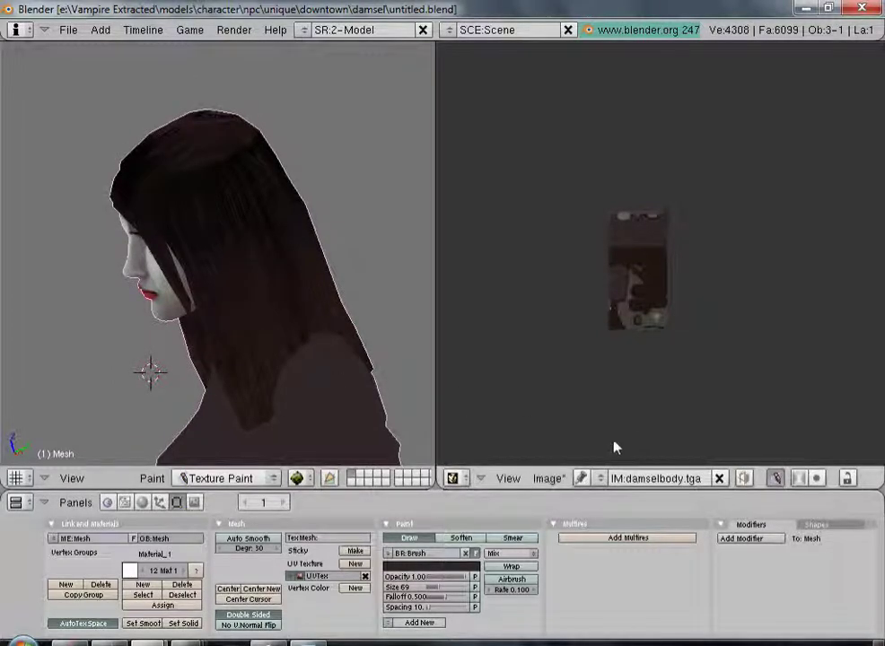
click(549, 478)
click(575, 384)
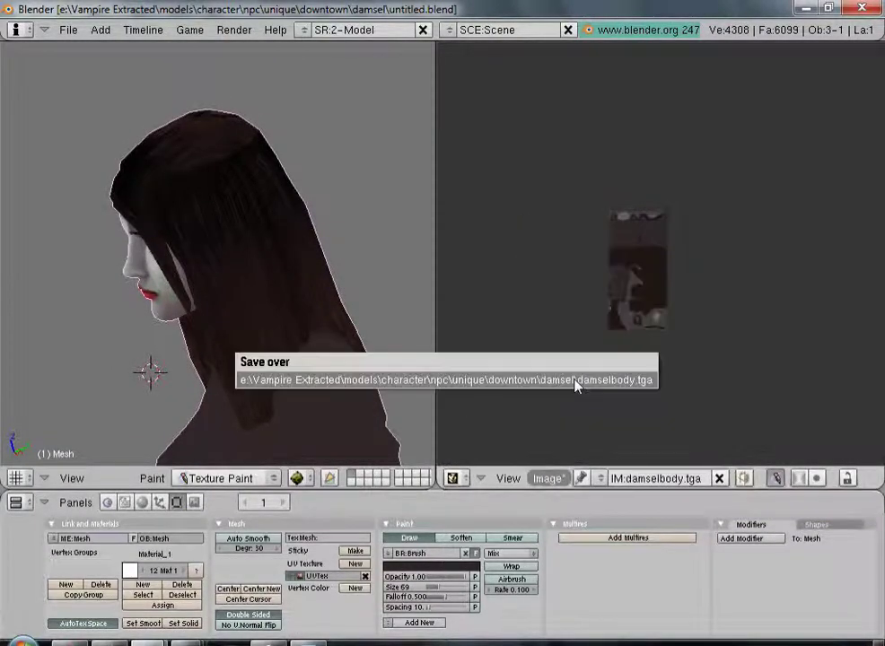
click(575, 384)
- Examine the recolored hair and body from the front and both sides, including a maximized front view
middle_drag(240, 342, 208, 252)
middle_drag(377, 236, 386, 243)
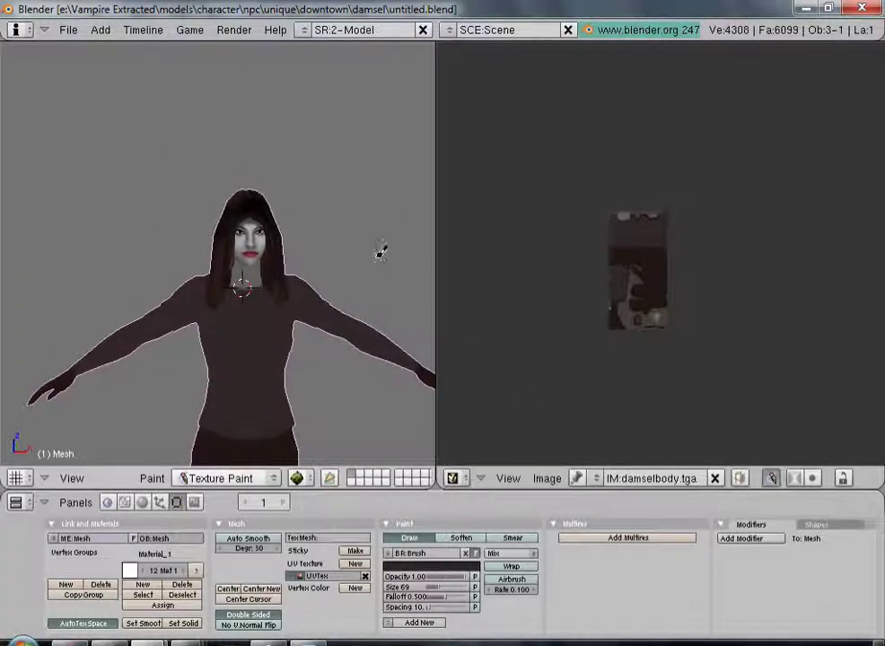
scroll(302, 344, up, 3)
middle_drag(154, 351, 258, 372)
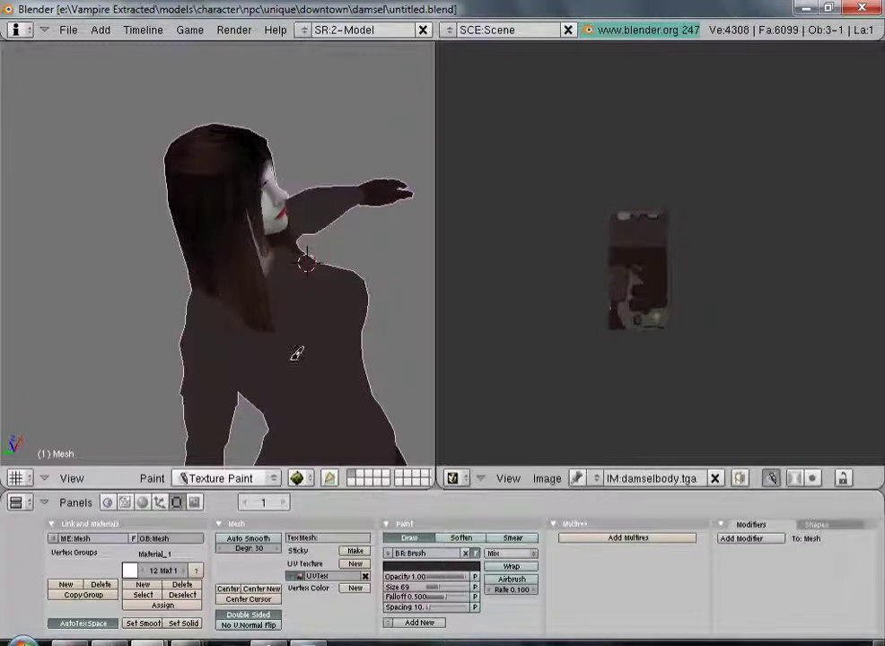
middle_drag(174, 266, 335, 195)
middle_drag(104, 212, 176, 259)
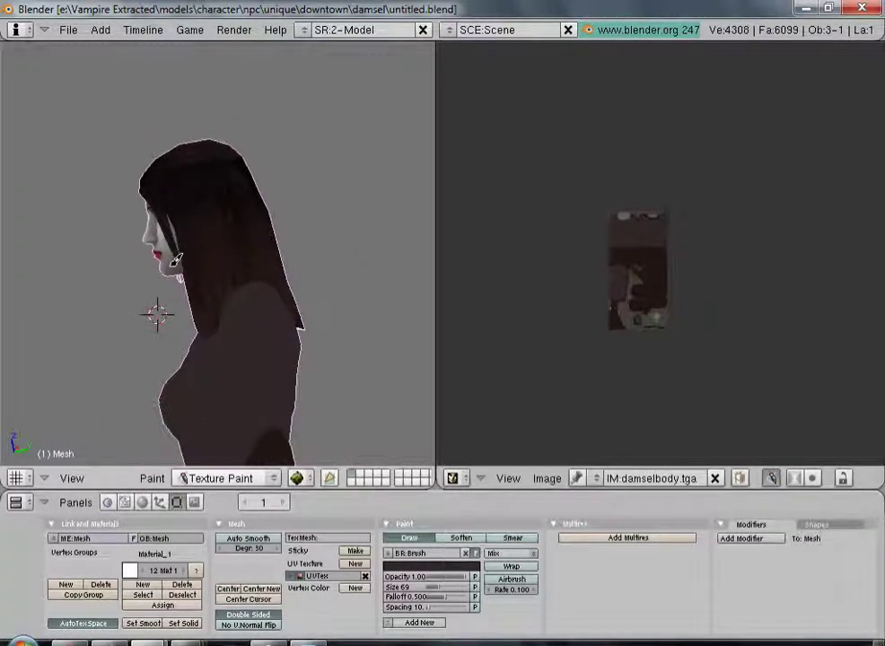
middle_drag(122, 316, 366, 229)
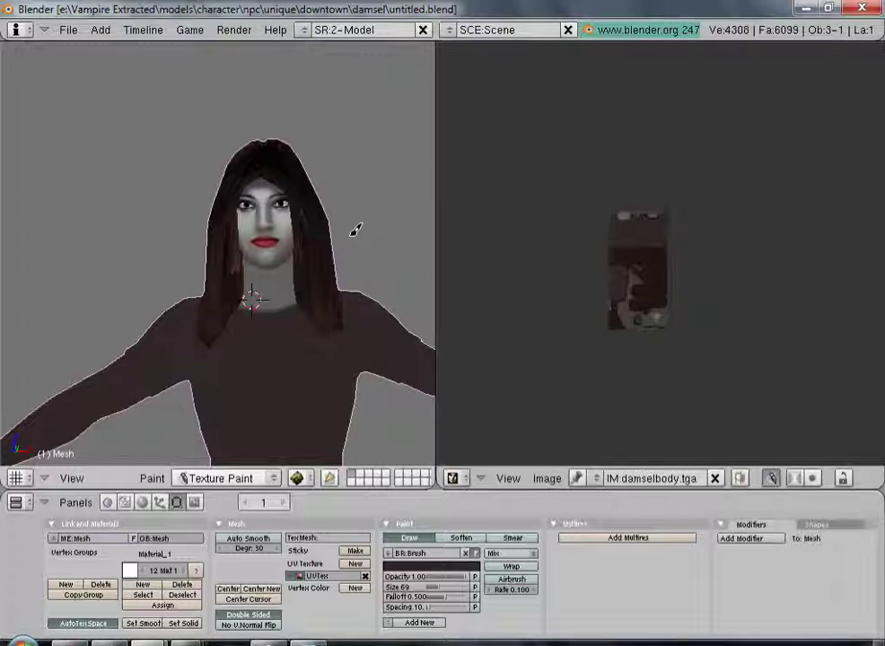
key(ctrl+Up)
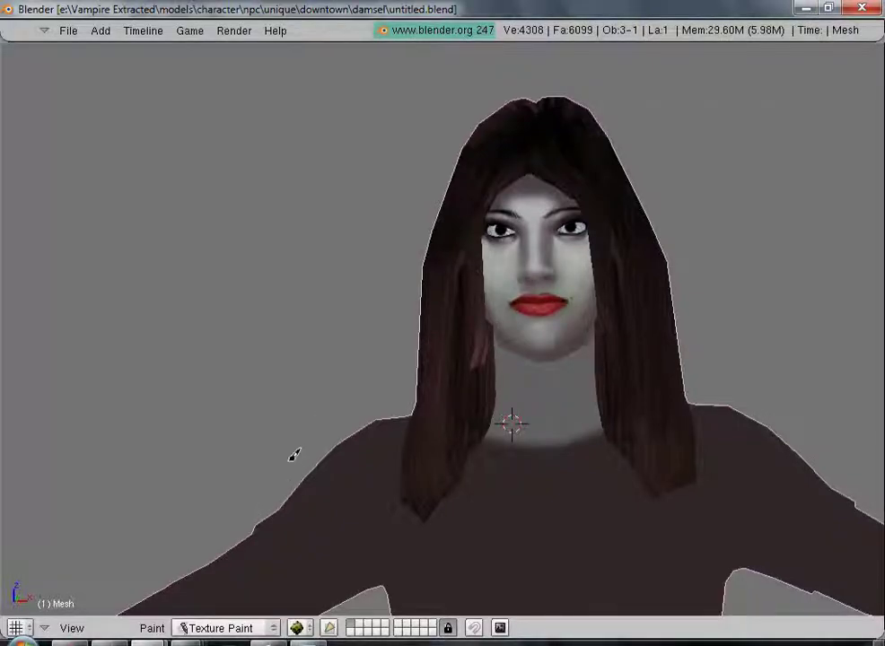
key(ctrl+Up)
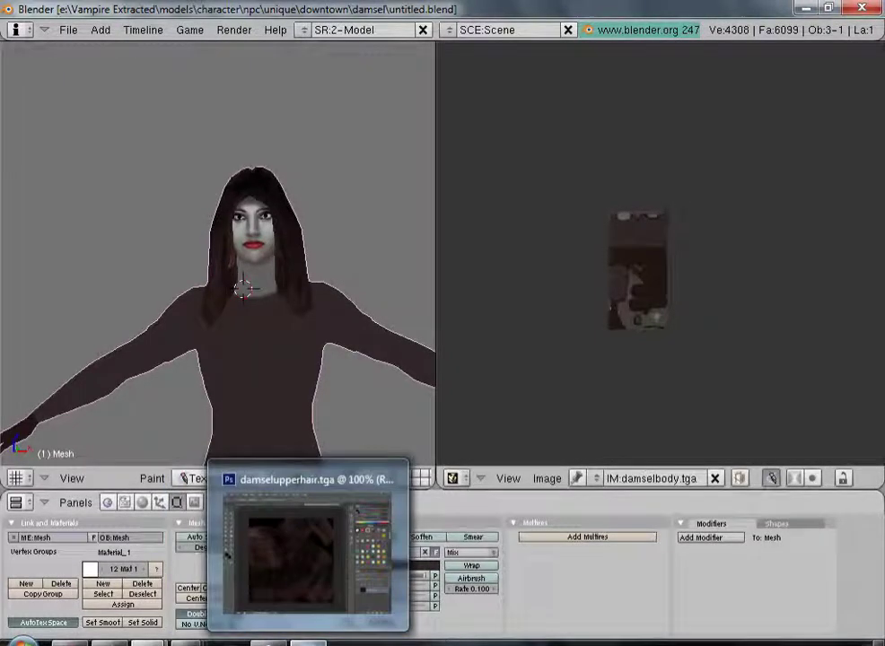
- Open damselhead.tga from the damsel folder in Photoshop
mouse_move(189, 642)
click(164, 584)
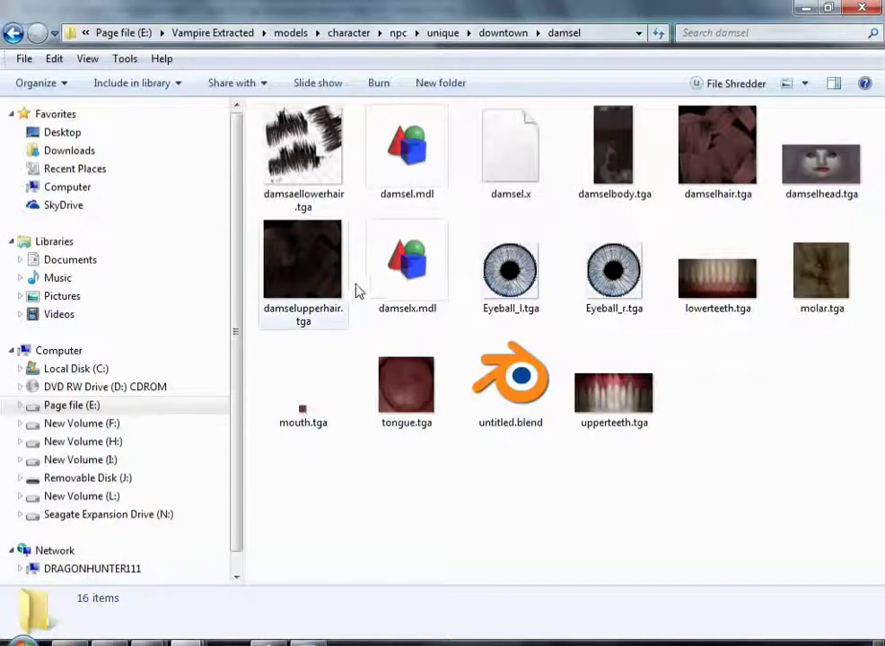
click(833, 191)
double_click(833, 191)
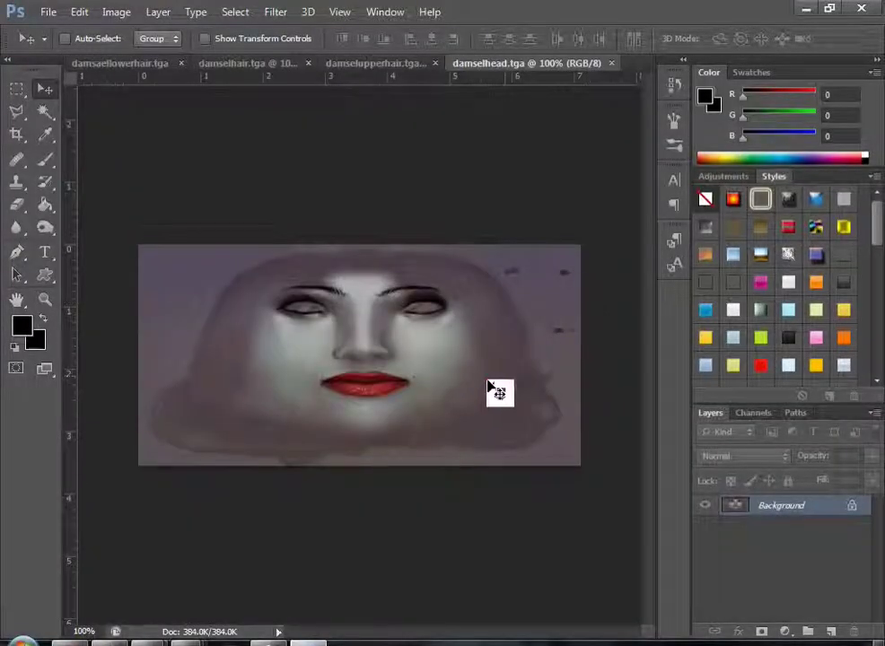
- Convert the locked Background into Layer 0 and add a new layer above it with the Saturation blend mode
double_click(777, 507)
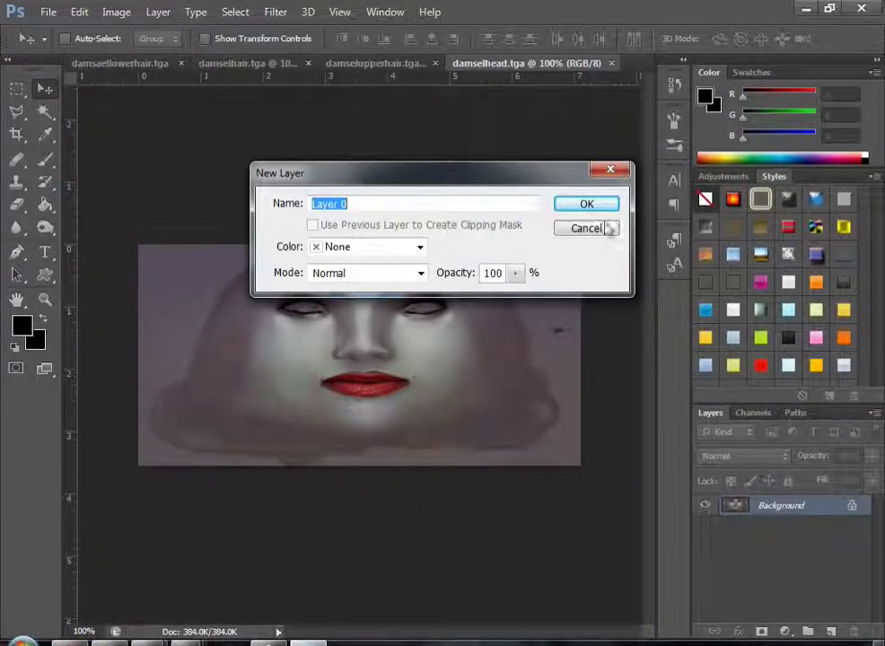
click(599, 210)
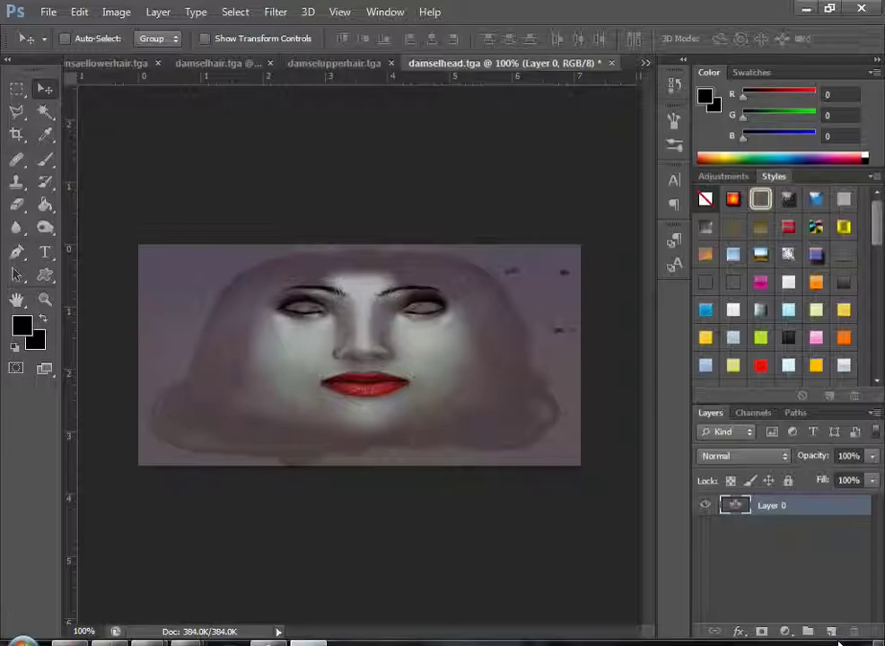
click(833, 632)
click(752, 456)
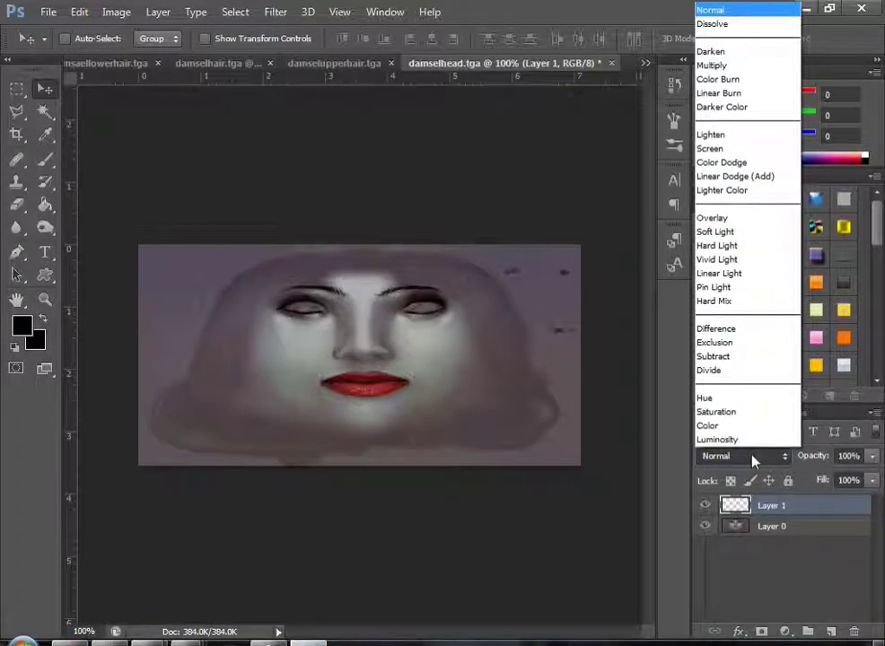
click(741, 413)
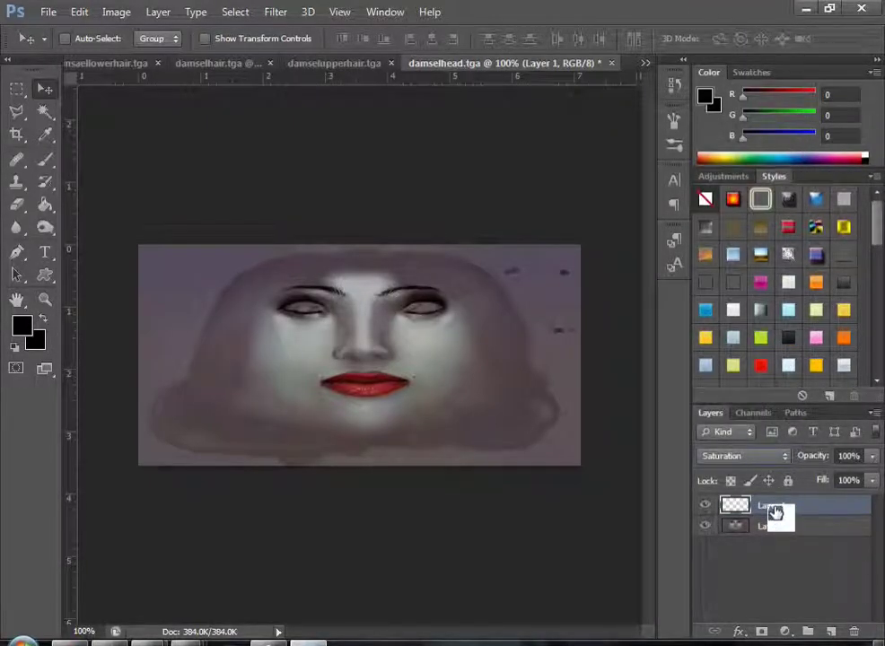
- Paint over the red lips with the black 32-pixel brush on the Saturation layer to turn them grey
click(45, 299)
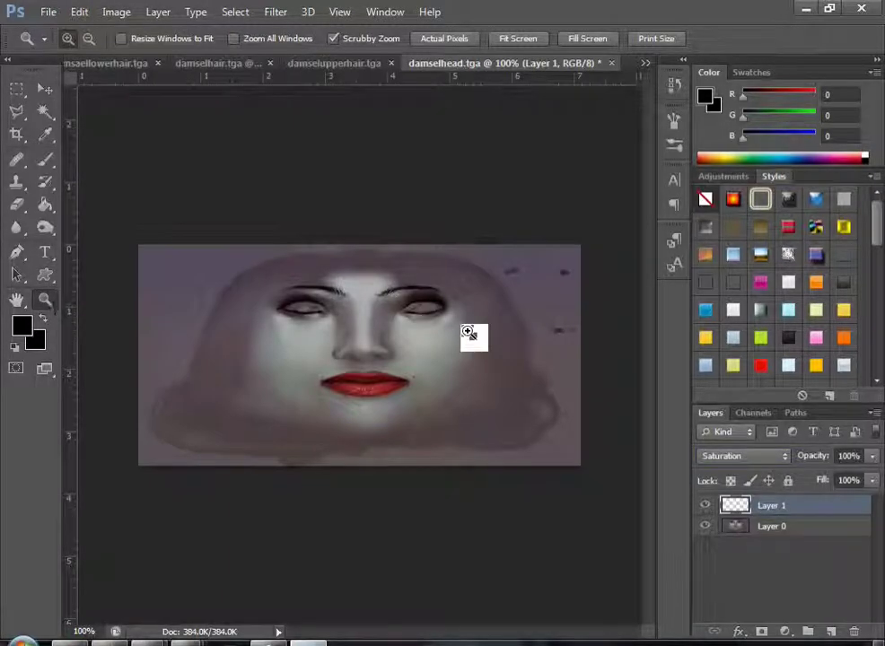
click(389, 374)
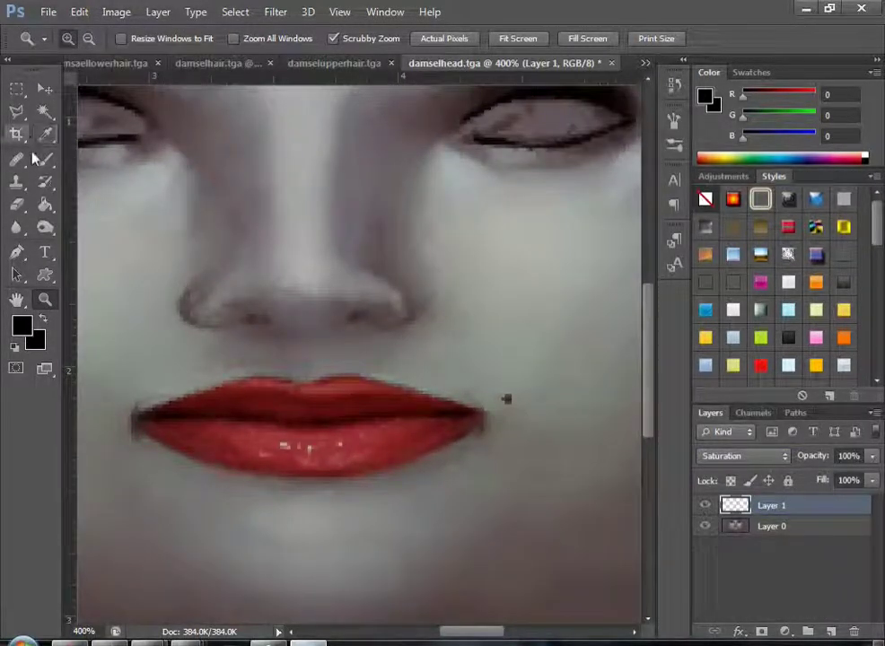
click(45, 160)
mouse_move(266, 418)
mouse_down()
mouse_move(290, 418)
mouse_move(202, 422)
mouse_up()
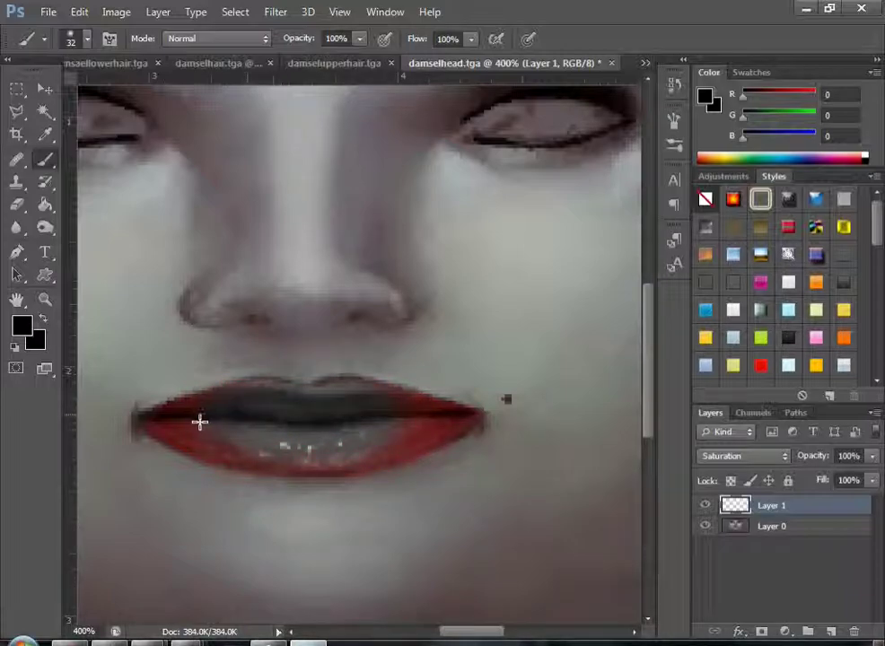
drag(302, 445, 447, 421)
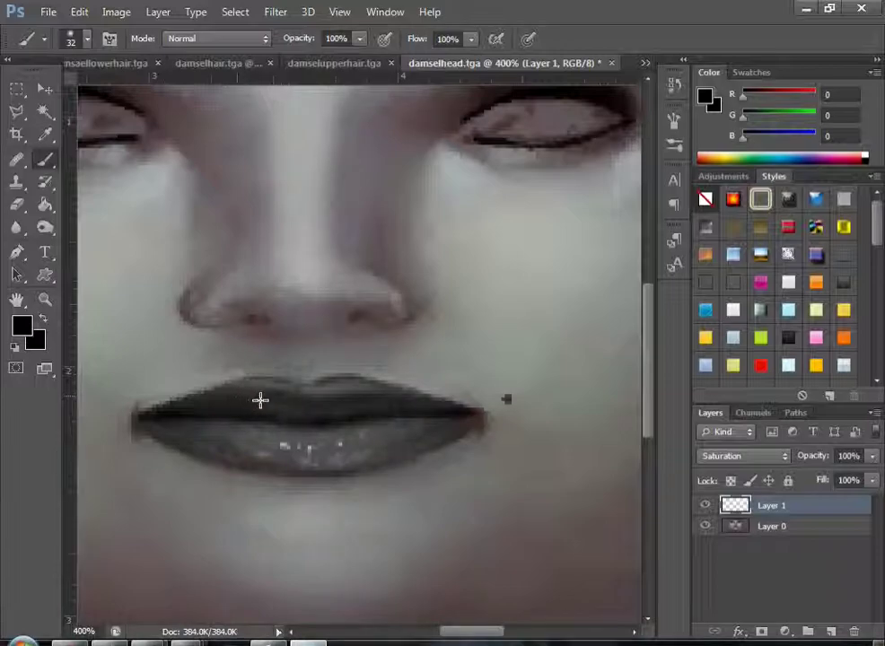
drag(467, 419, 458, 414)
scroll(316, 375, down, 3)
scroll(332, 348, up, 4)
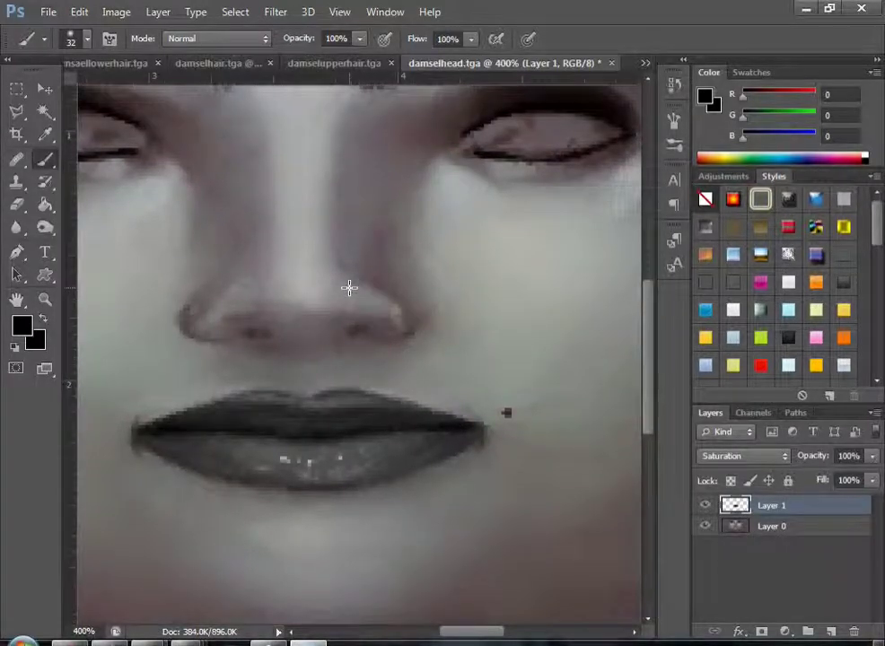
alt+scroll(349, 288, down, 5)
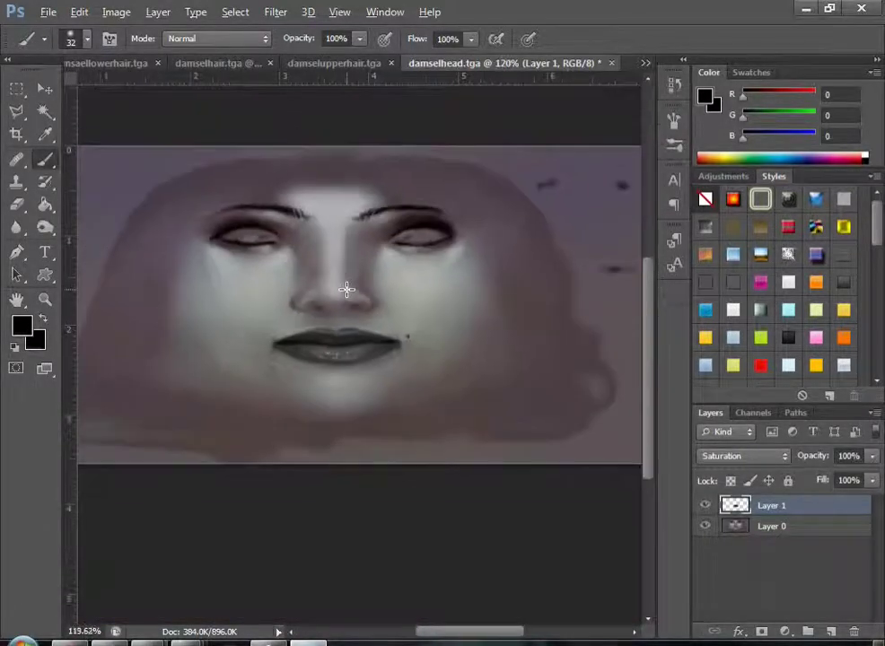
- Save the edited head texture in Targa format over damselhead.tga at 32 bits/pixel
click(39, 11)
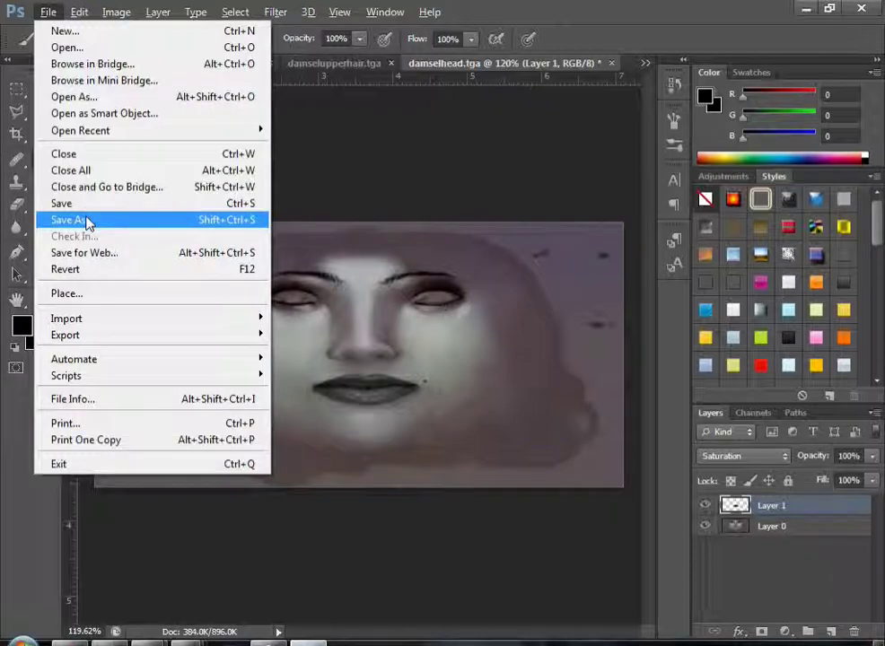
click(69, 202)
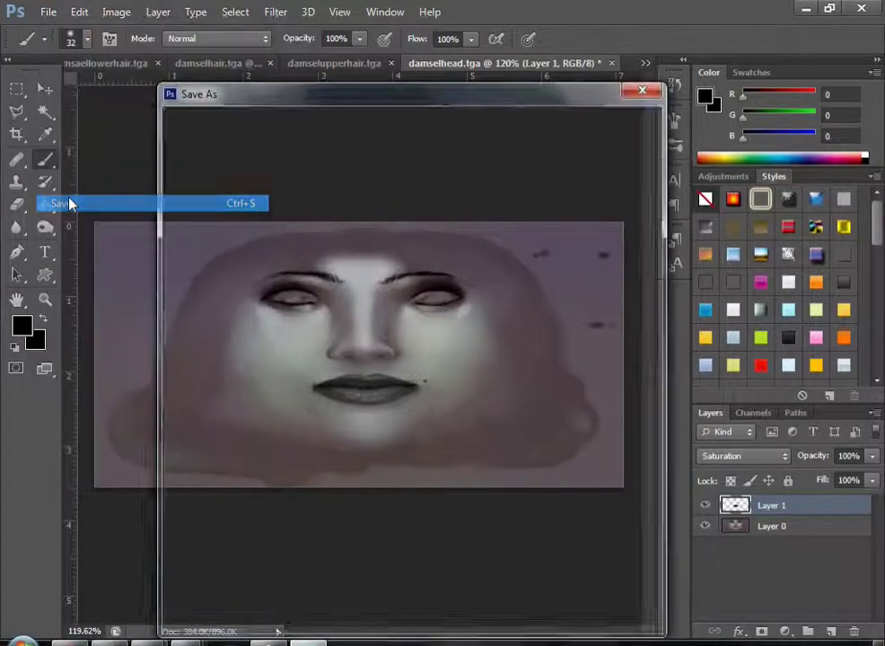
click(482, 425)
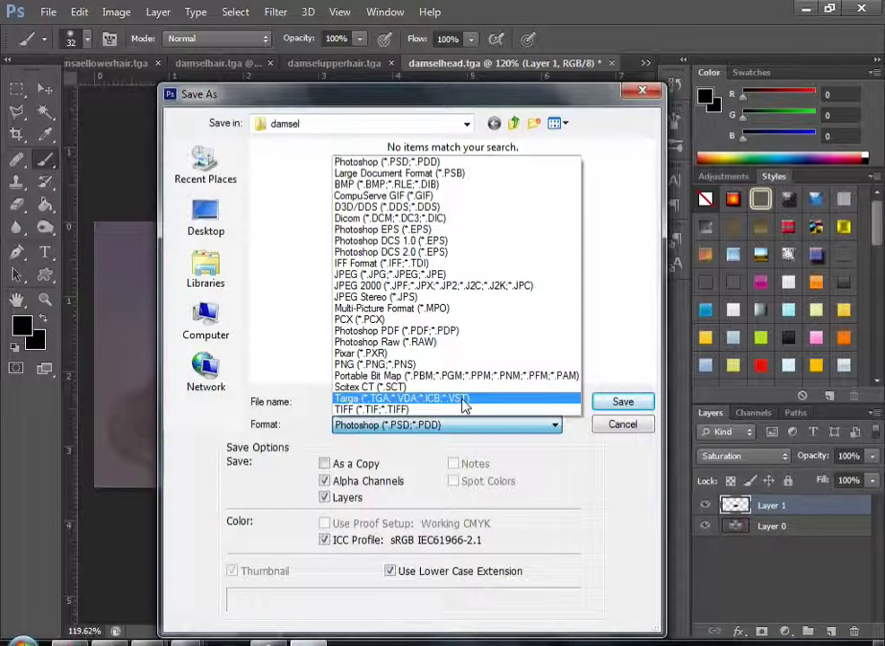
click(462, 399)
click(617, 404)
click(408, 257)
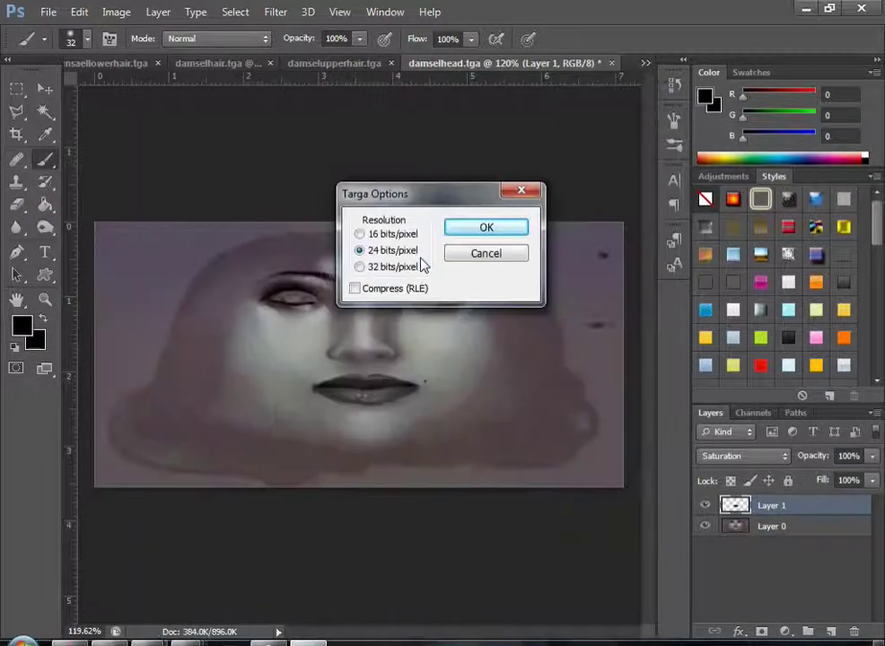
click(411, 274)
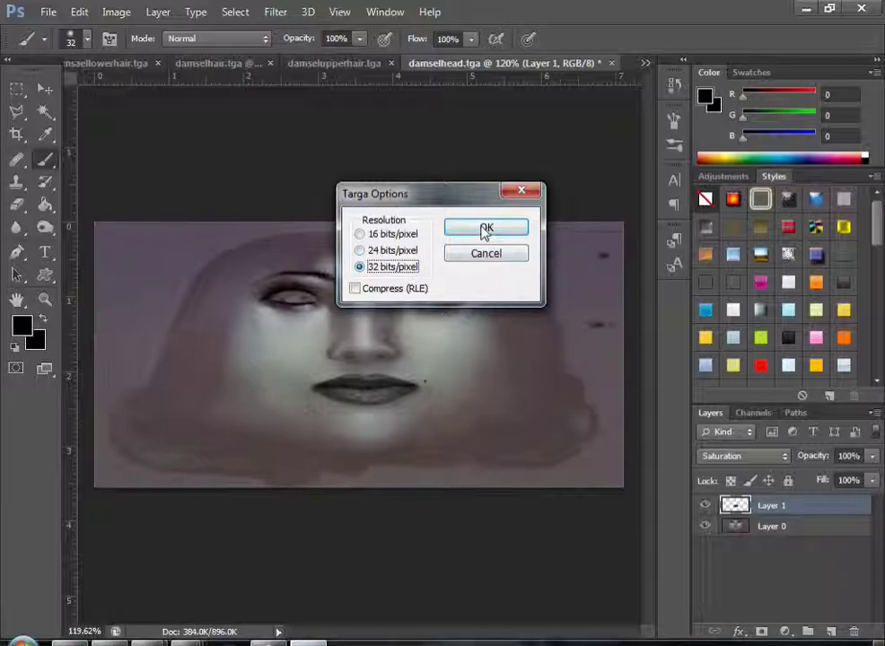
click(485, 228)
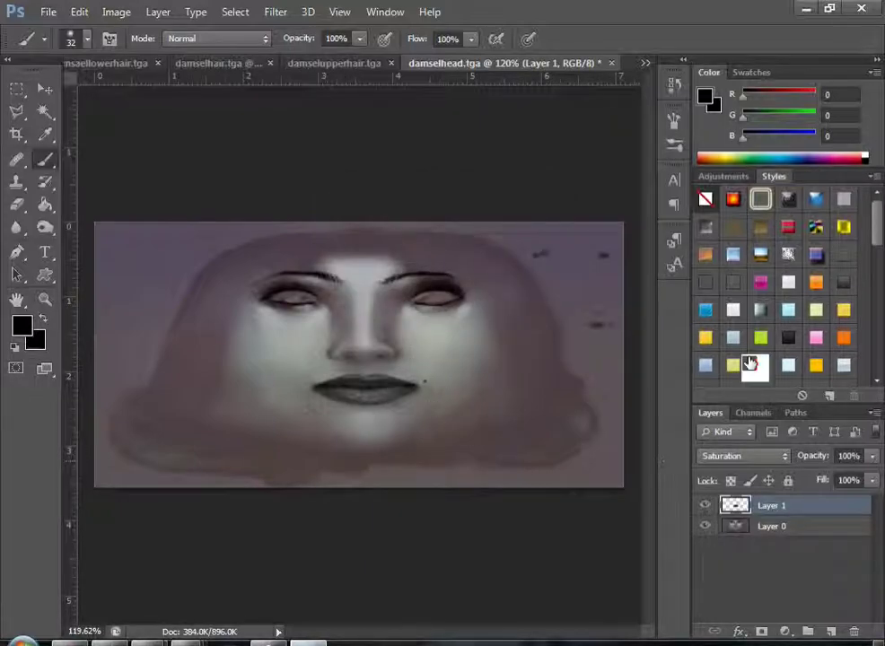
- Close the head texture without saving its layered document, and close the three open hair textures
click(611, 64)
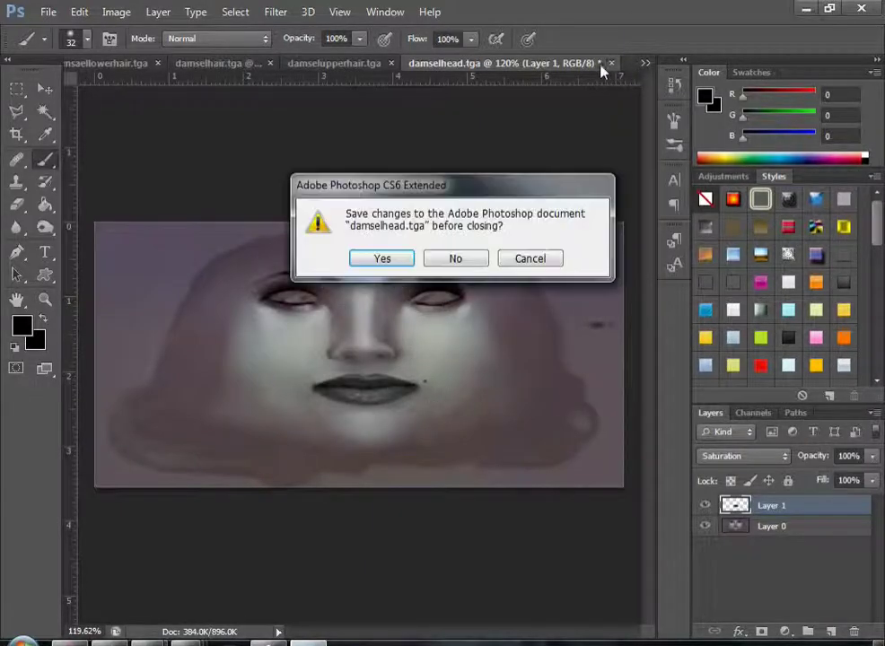
click(455, 259)
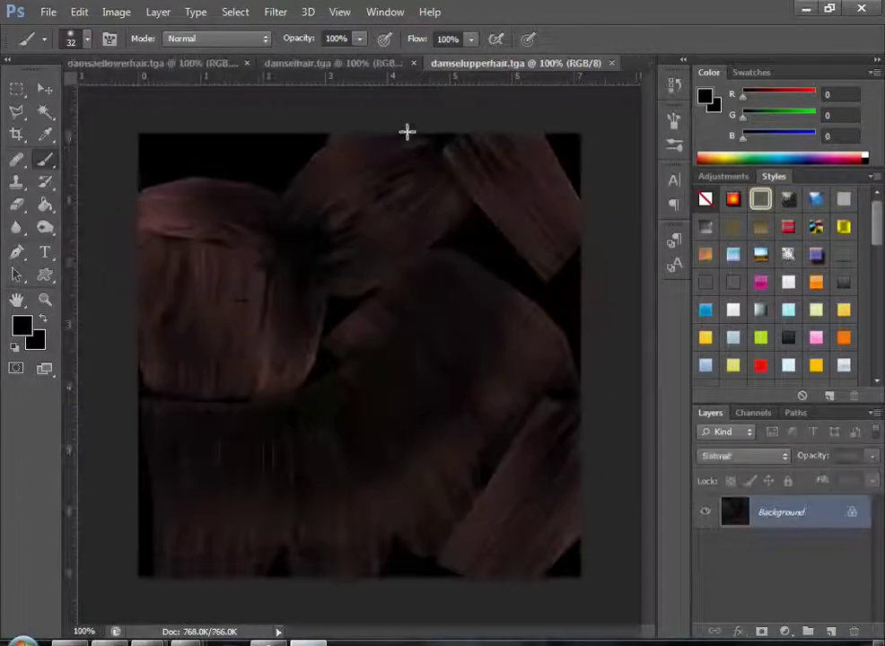
click(412, 64)
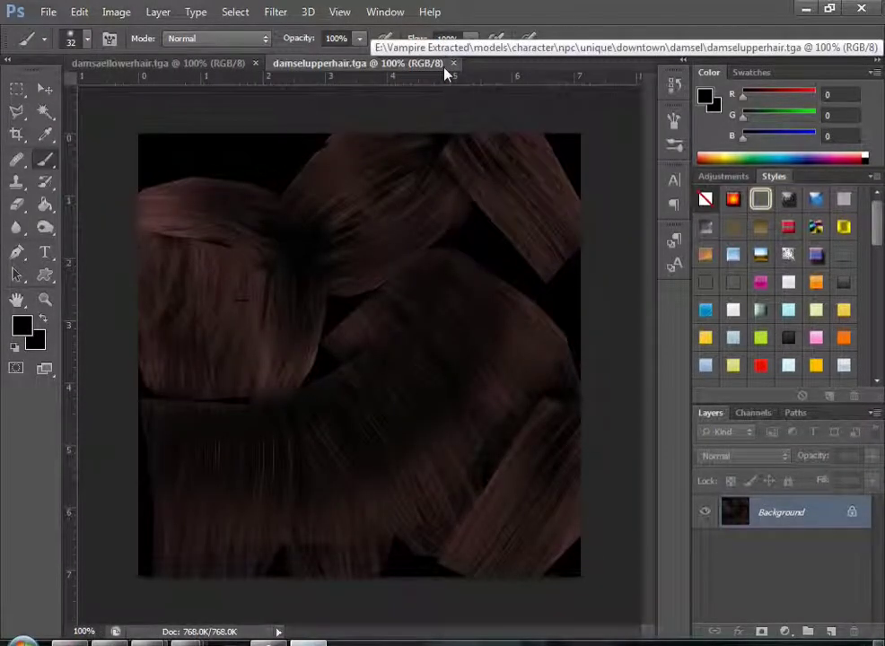
click(453, 63)
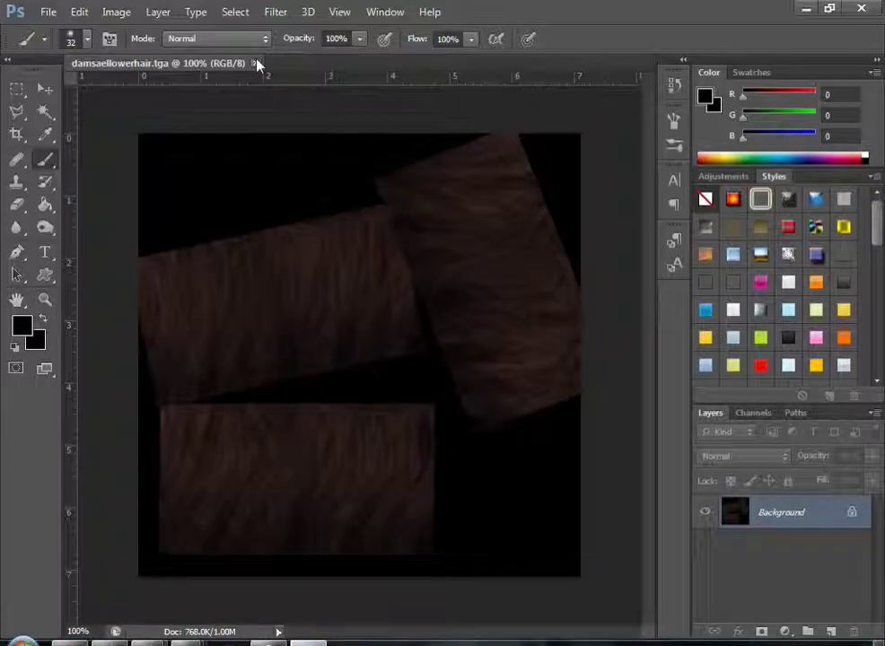
click(256, 62)
- Switch back to Blender, put the character mesh into Edit Mode and deselect all vertices
click(305, 640)
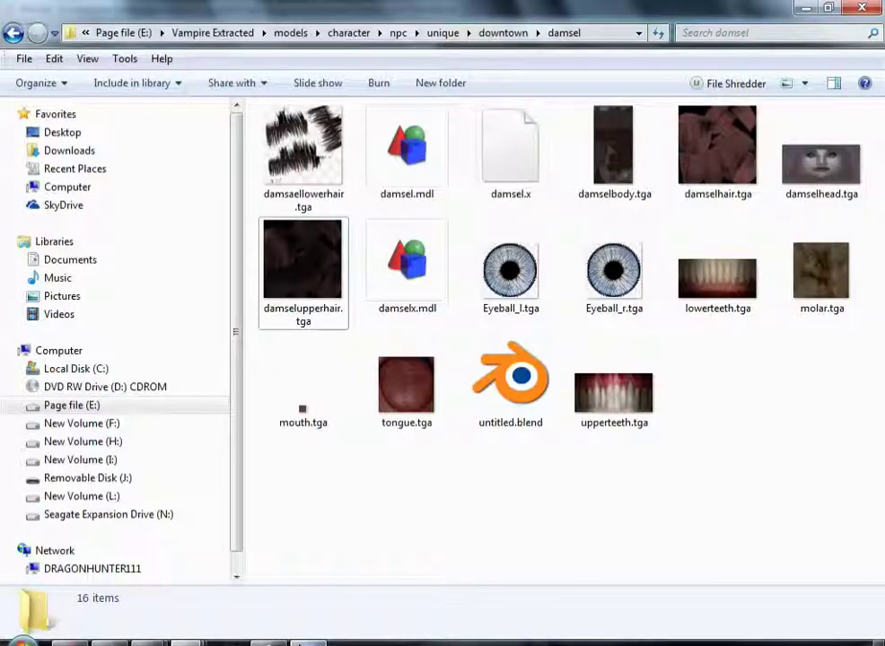
click(258, 599)
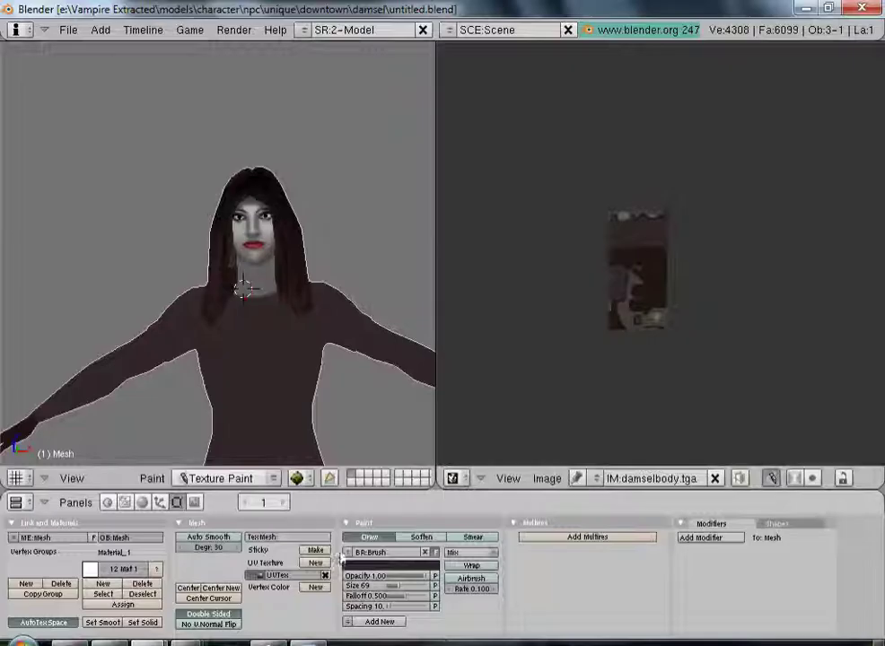
scroll(368, 335, down, 2)
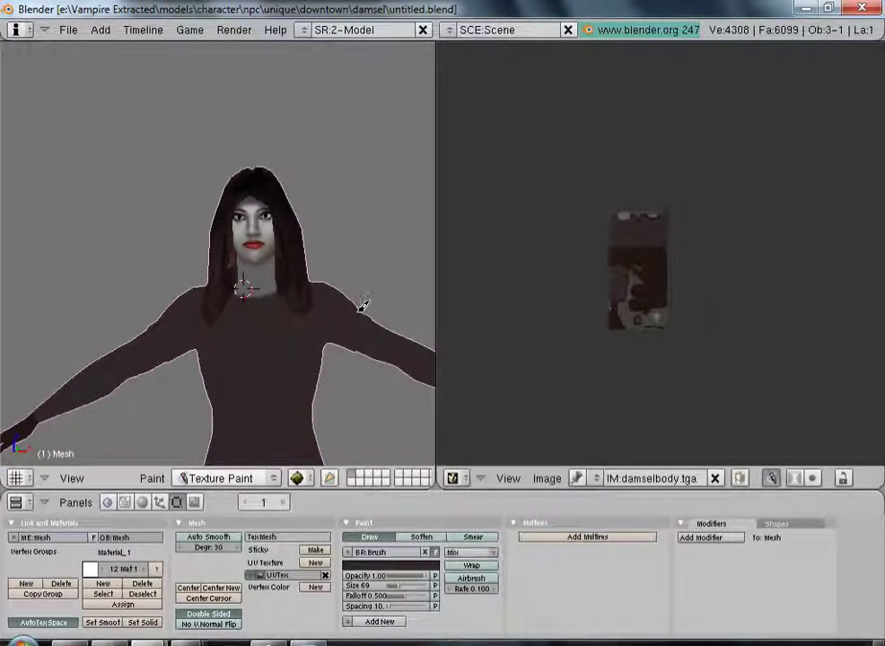
scroll(372, 278, up, 2)
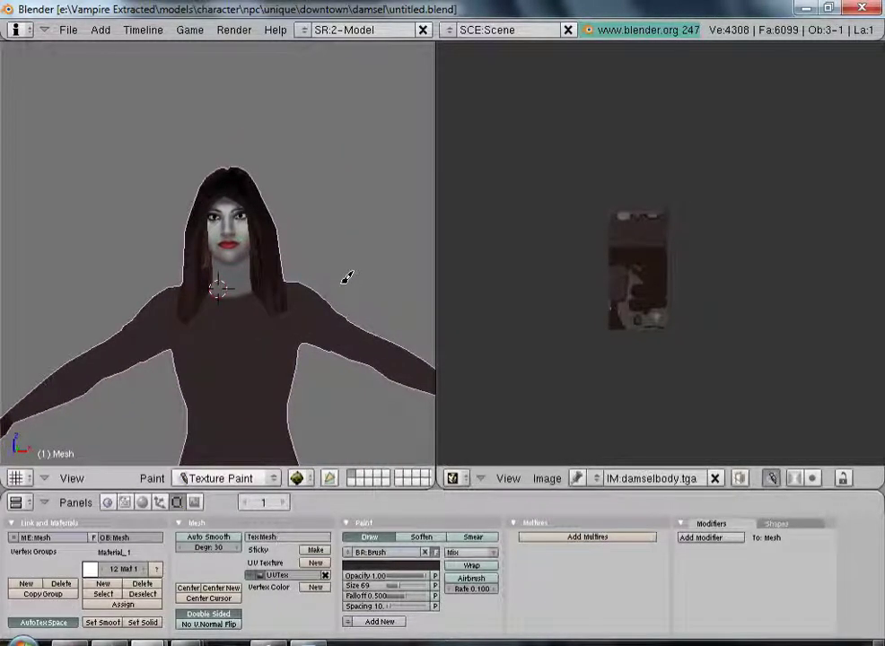
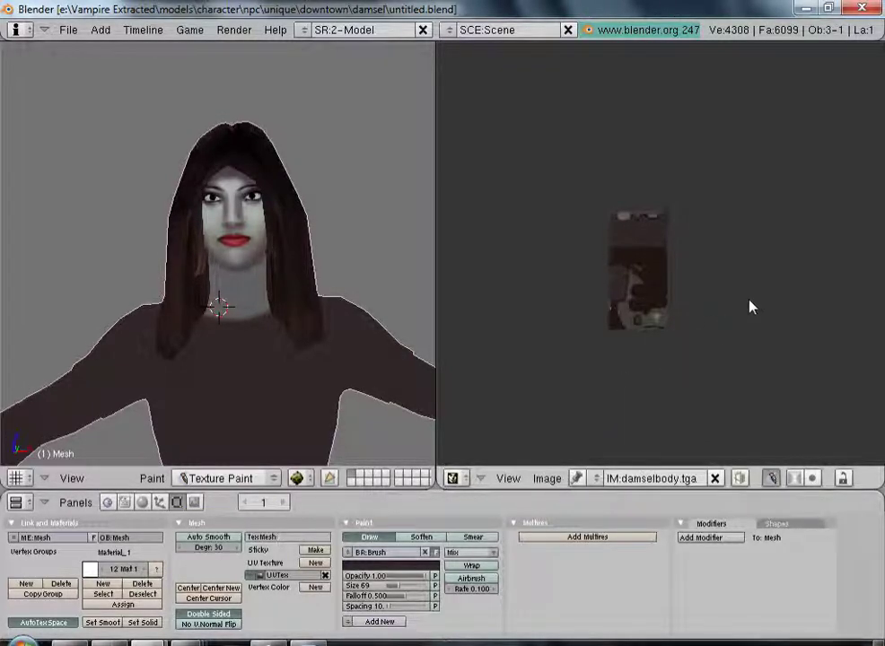
scroll(750, 306, up, 5)
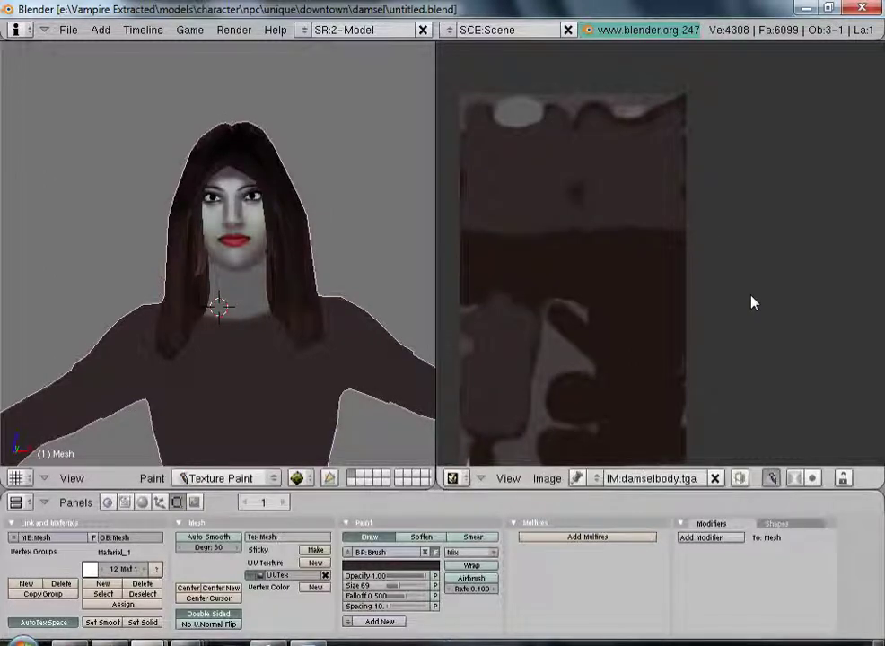
middle_drag(417, 268, 370, 265)
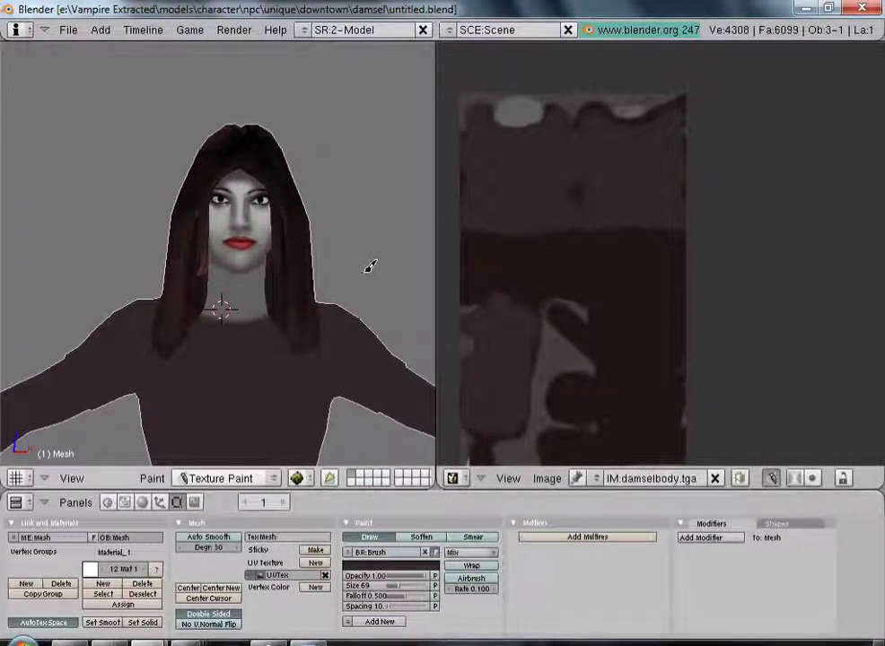
click(254, 483)
click(226, 443)
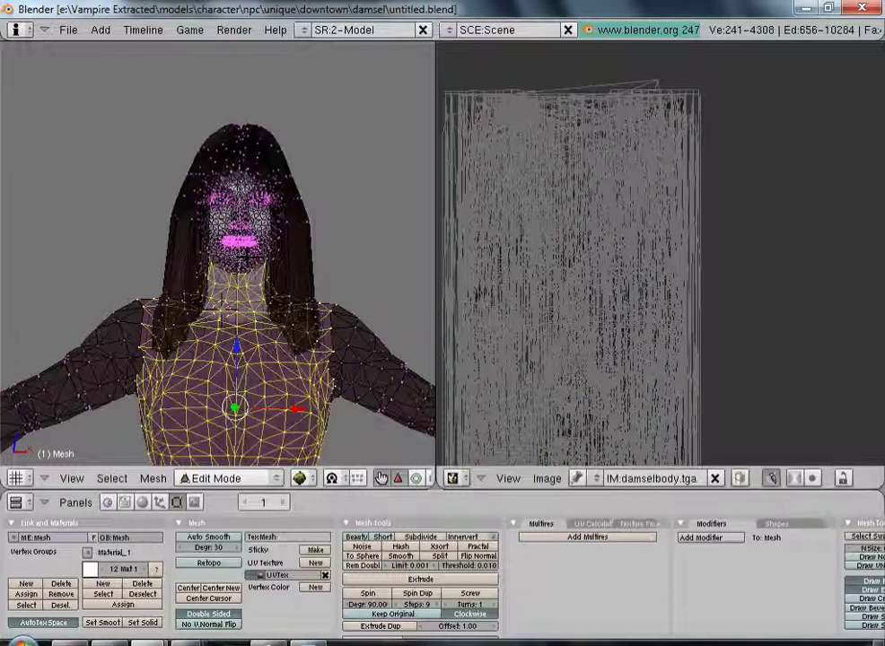
scroll(244, 258, up, 2)
key(a)
- Select all linked vertices of the face and reload its damselhead.tga texture
scroll(269, 305, up, 1)
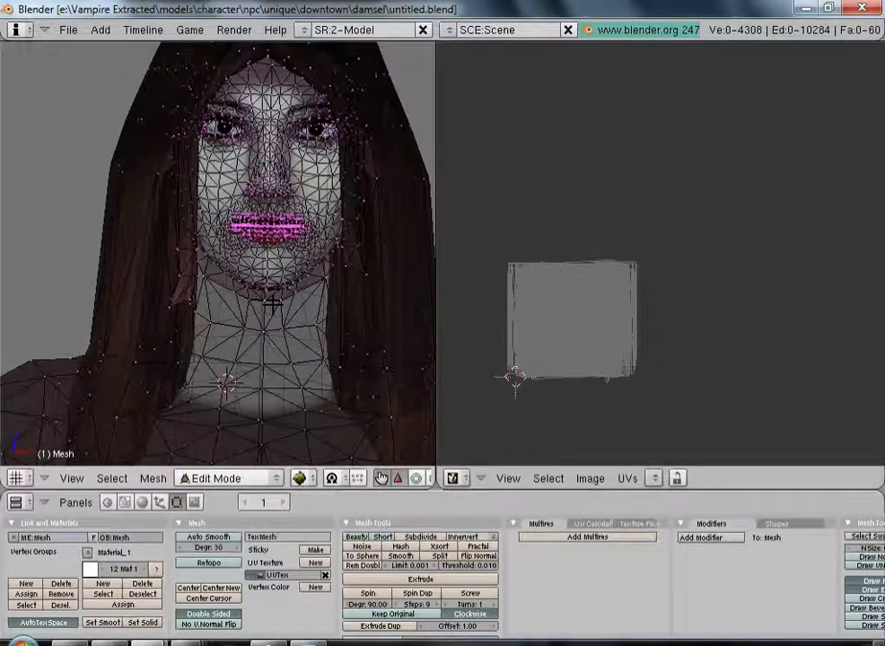
scroll(269, 305, up, 1)
right_click(220, 146)
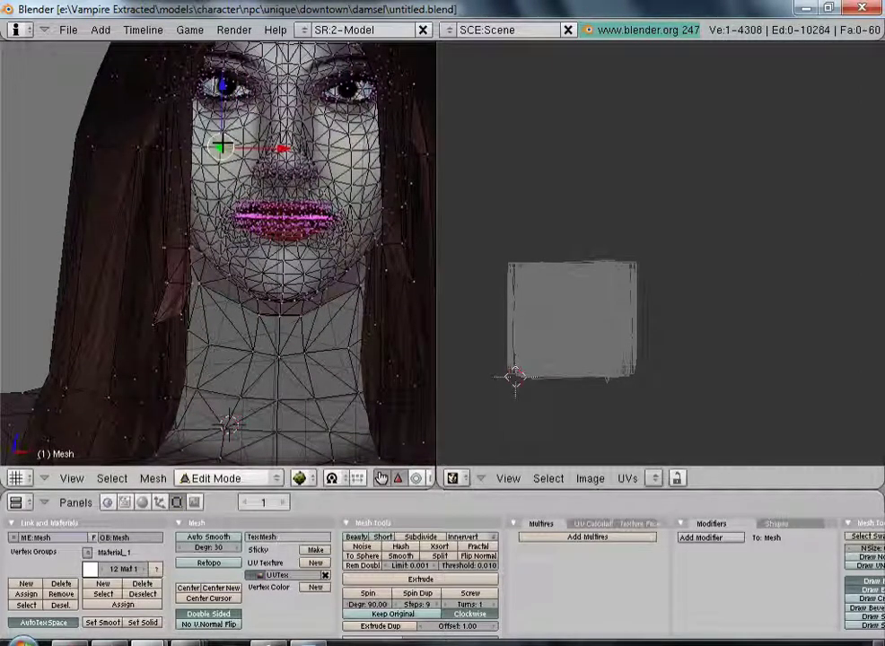
key(ctrl+l)
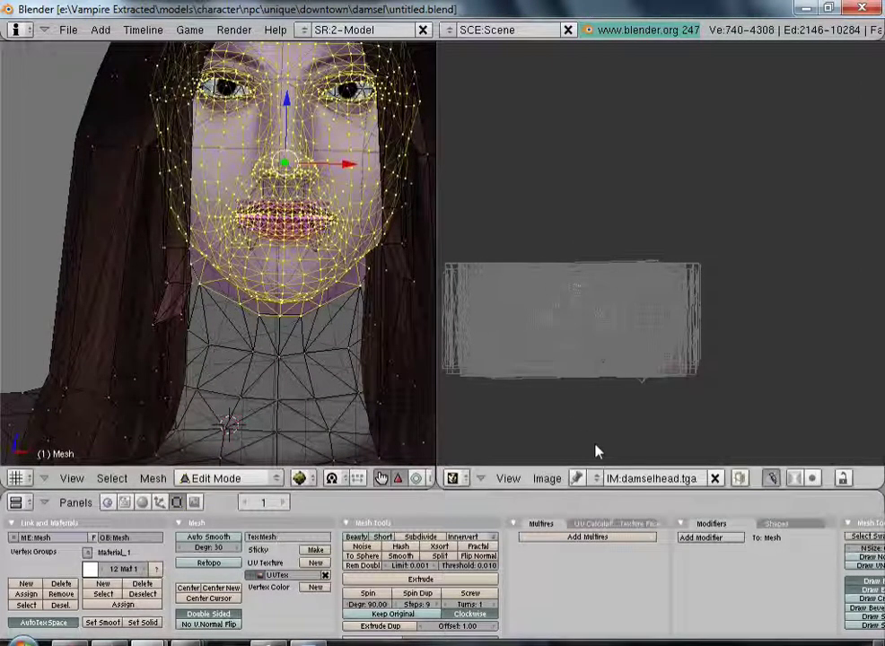
click(549, 477)
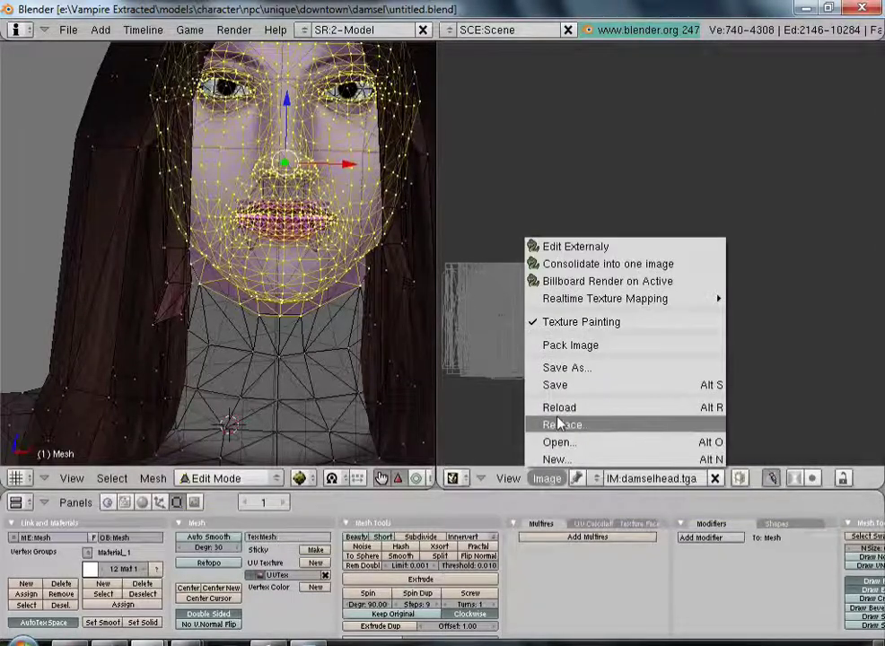
click(558, 409)
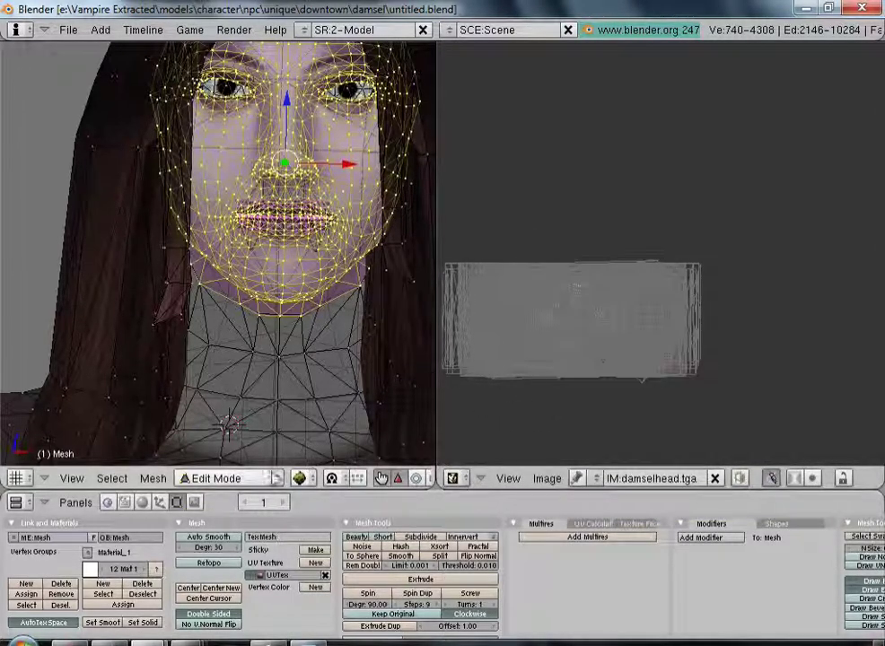
- Return the mesh to Object Mode and inspect the recolored lips and face up close and from a distance
click(254, 480)
click(251, 461)
scroll(271, 276, down, 3)
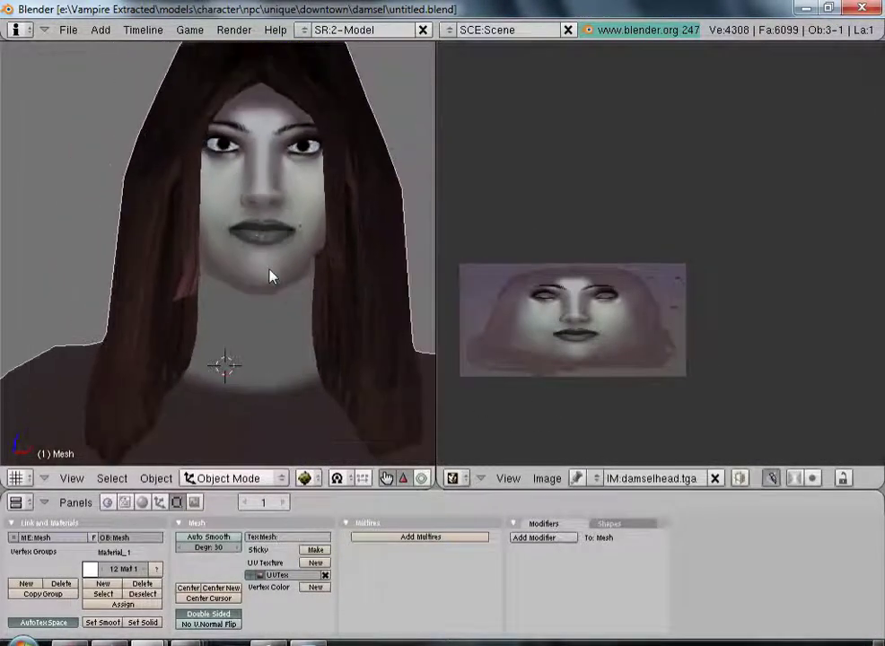
scroll(271, 275, down, 2)
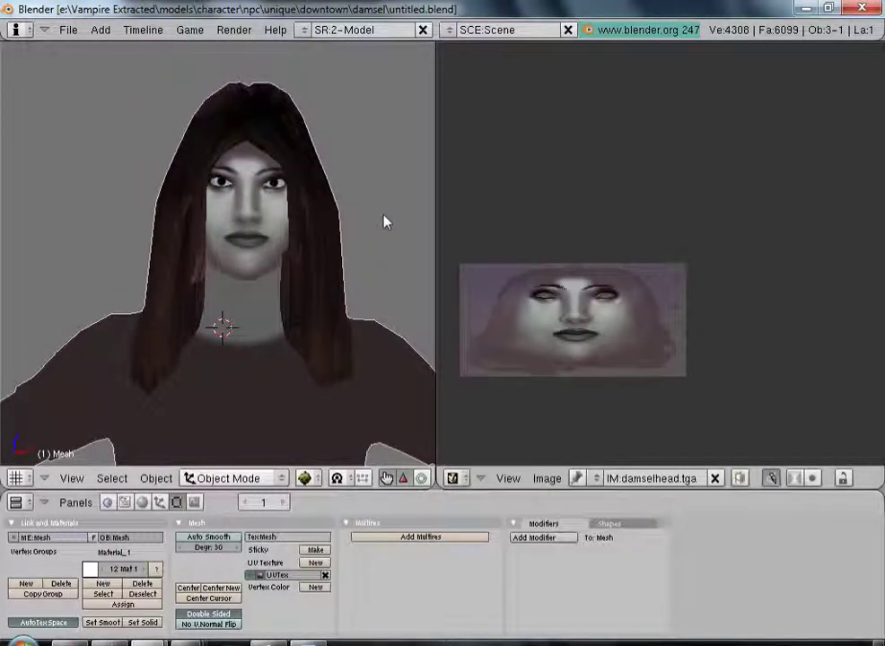
scroll(243, 300, up, 5)
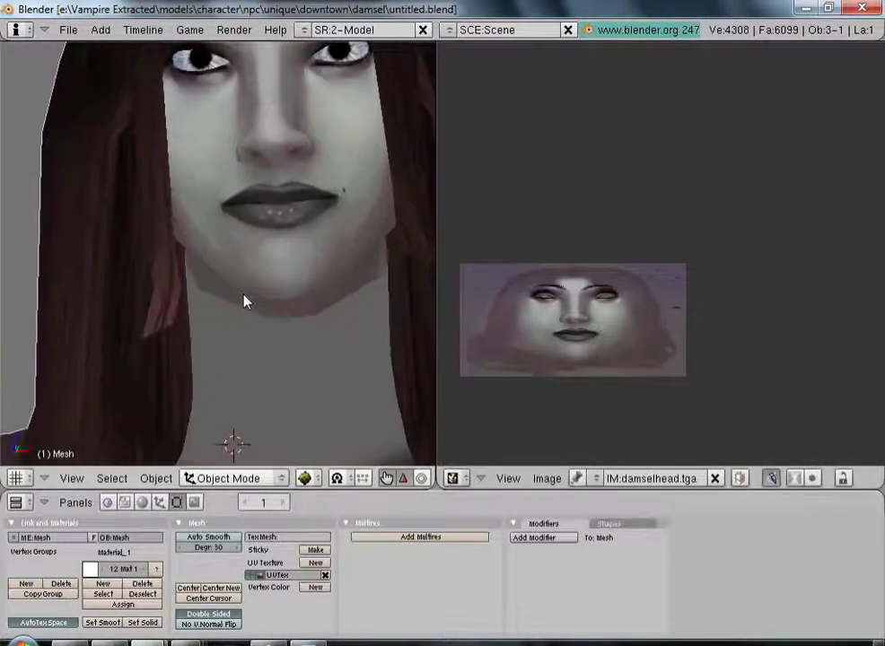
scroll(269, 292, up, 3)
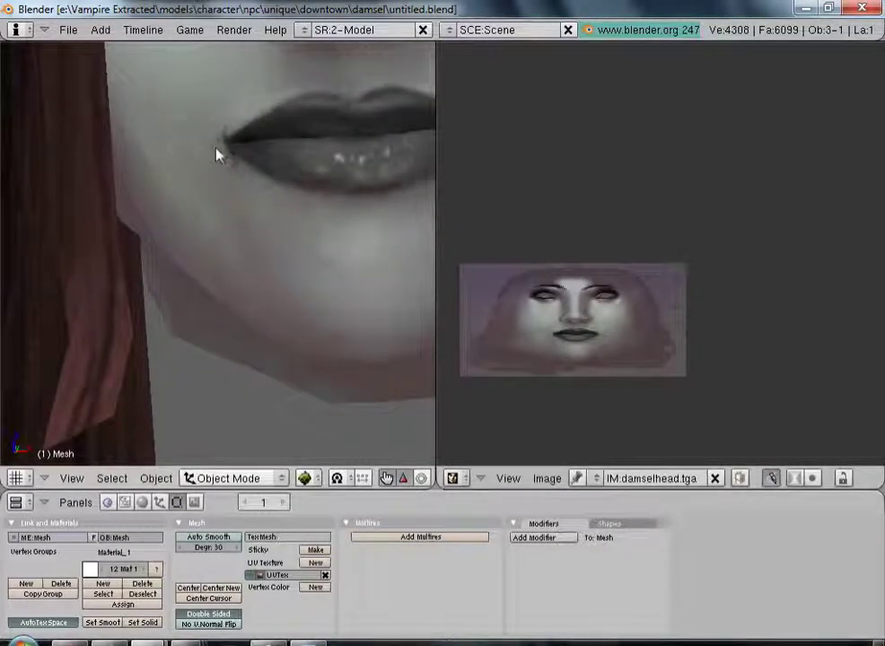
scroll(314, 198, down, 1)
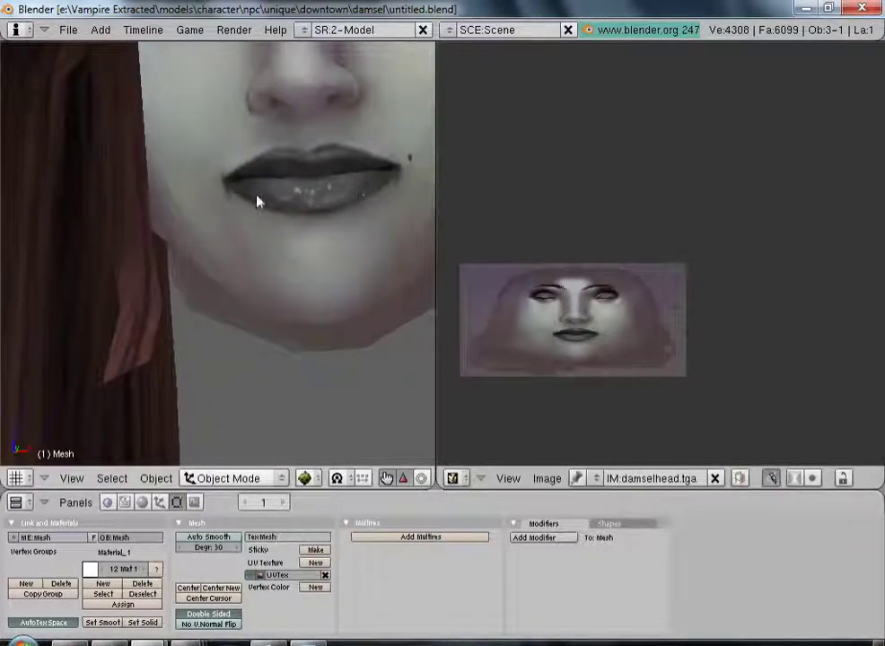
scroll(269, 223, down, 6)
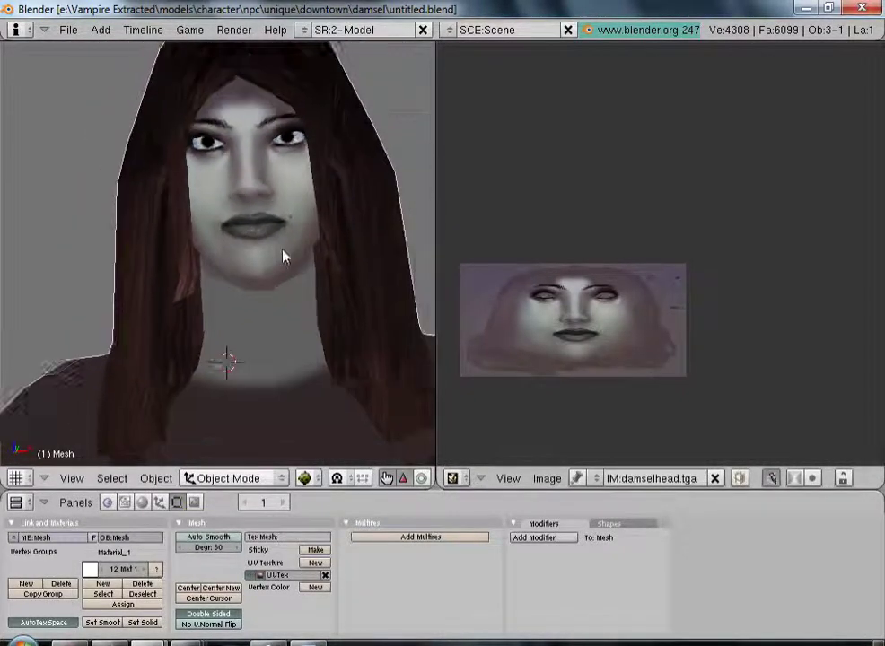
- Save the scene over the existing untitled.blend file
click(68, 29)
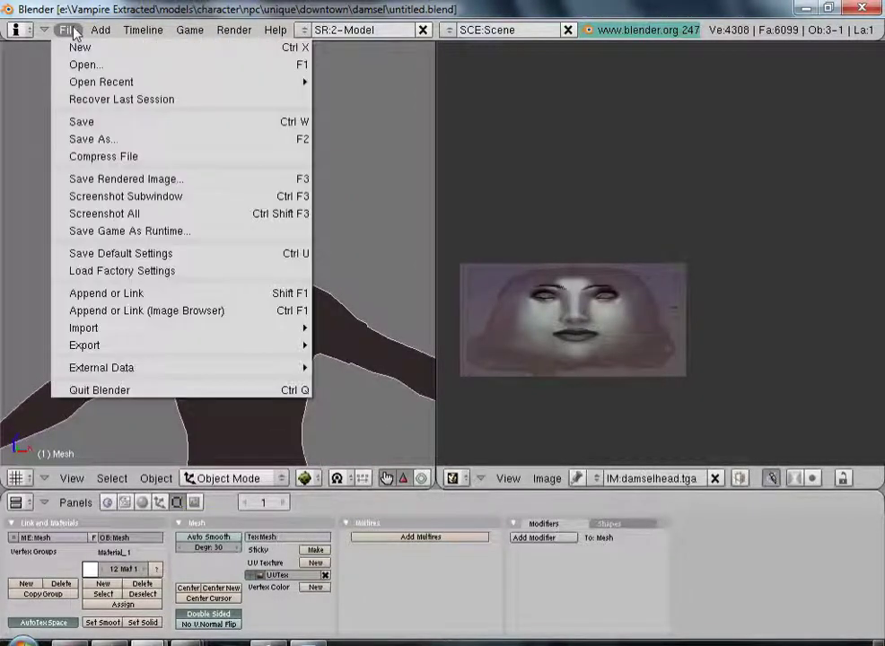
click(68, 30)
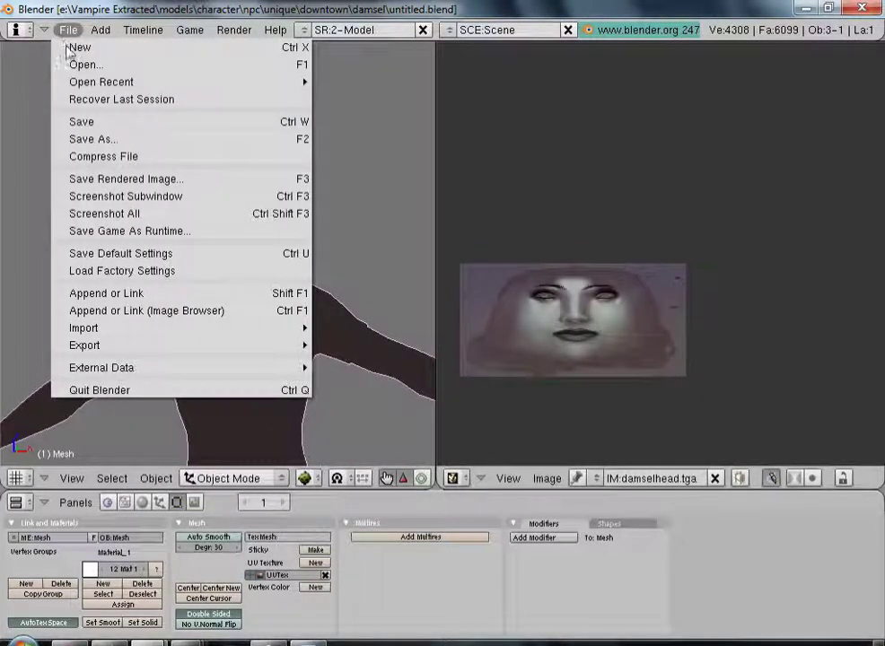
click(103, 122)
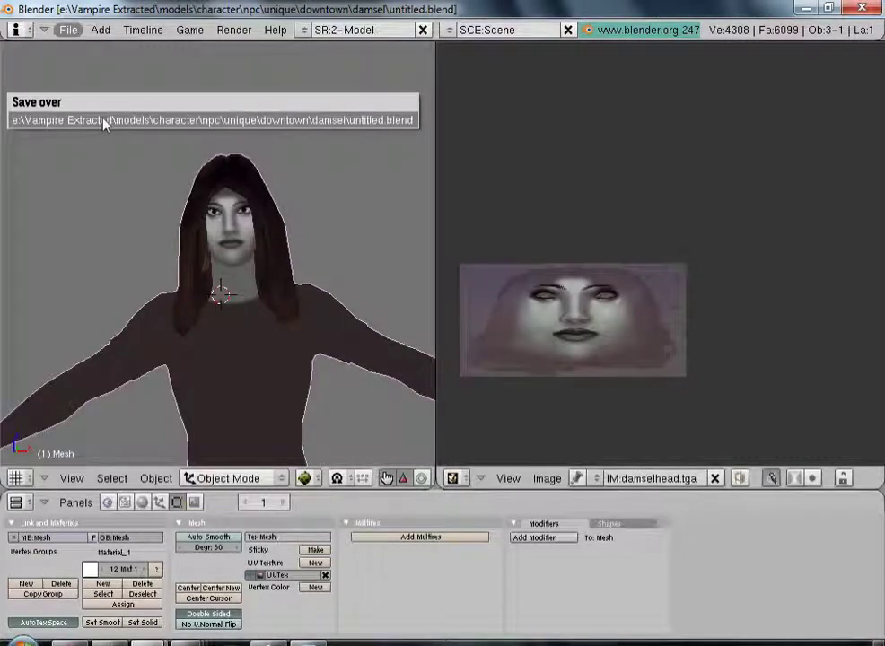
click(104, 123)
scroll(275, 263, down, 4)
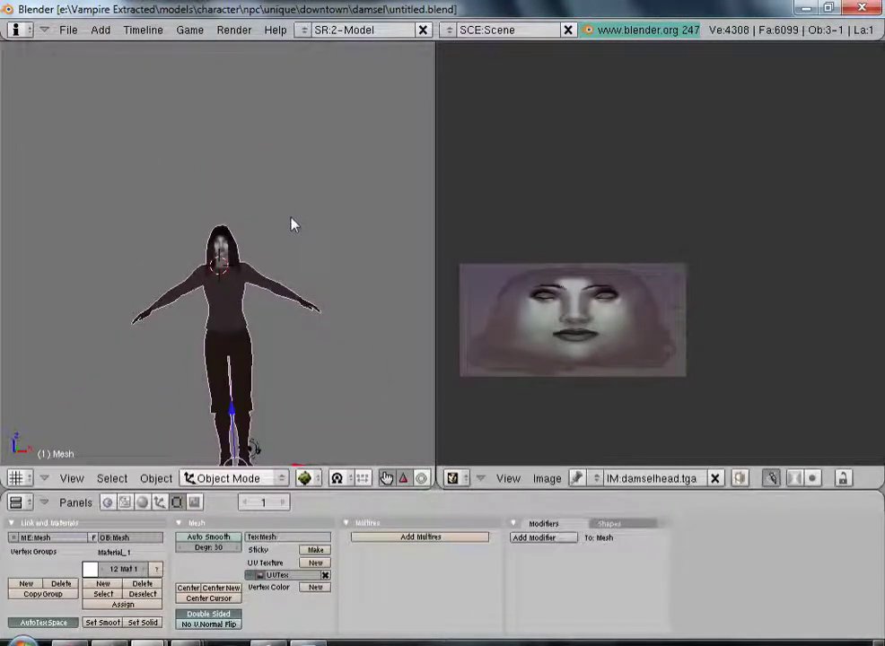
- Put the character mesh into Edit Mode, show it full-size in front view and deselect all vertices
click(242, 479)
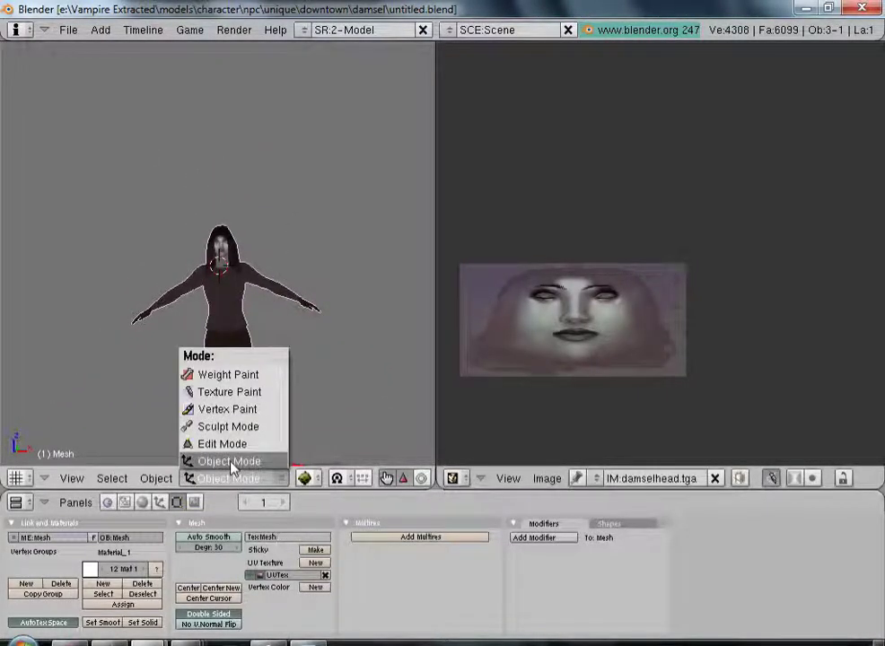
click(227, 448)
scroll(284, 365, up, 4)
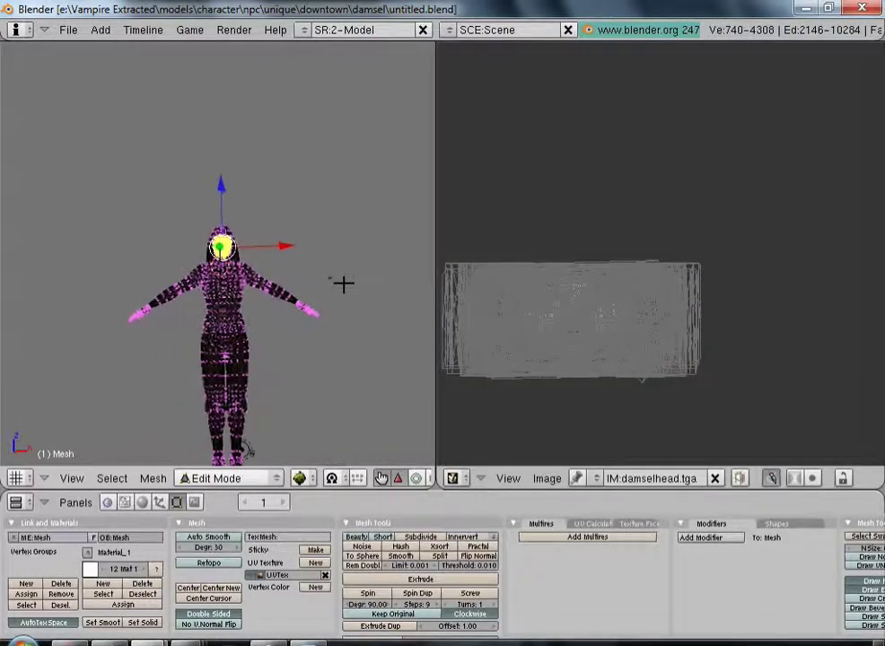
scroll(322, 286, up, 5)
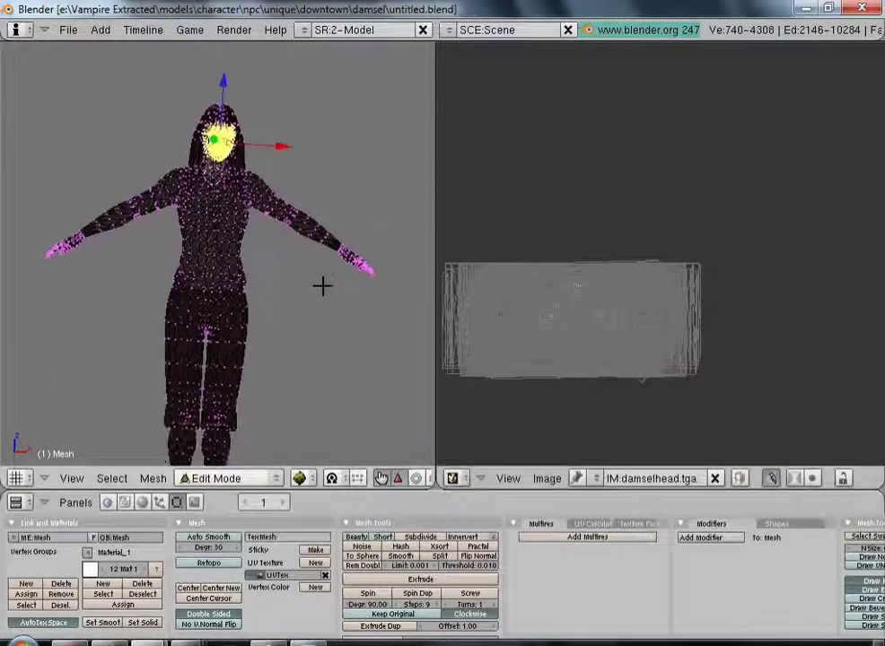
scroll(378, 298, down, 4)
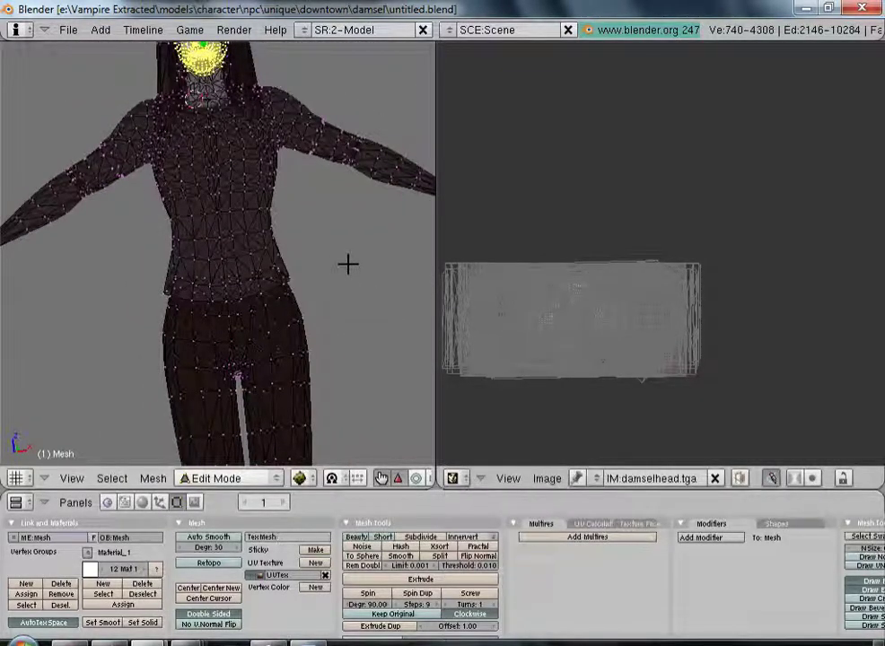
key(KP_1)
key(ctrl+Up)
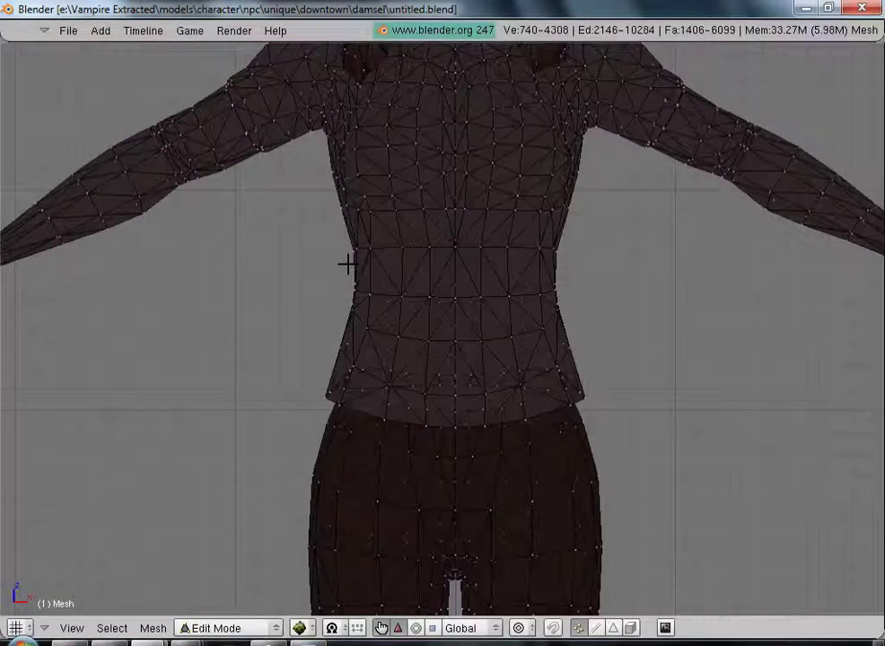
scroll(549, 278, down, 7)
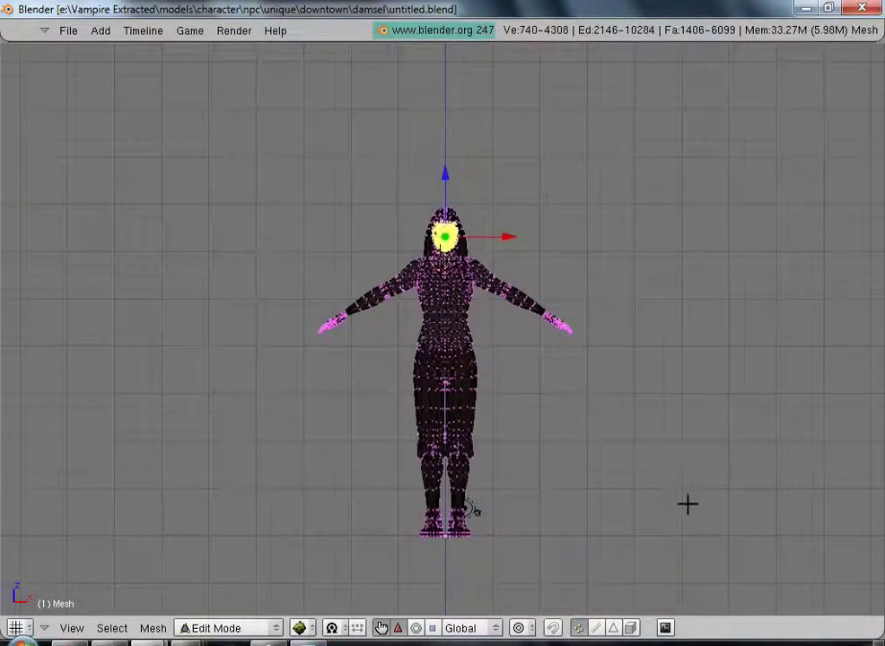
scroll(588, 494, up, 1)
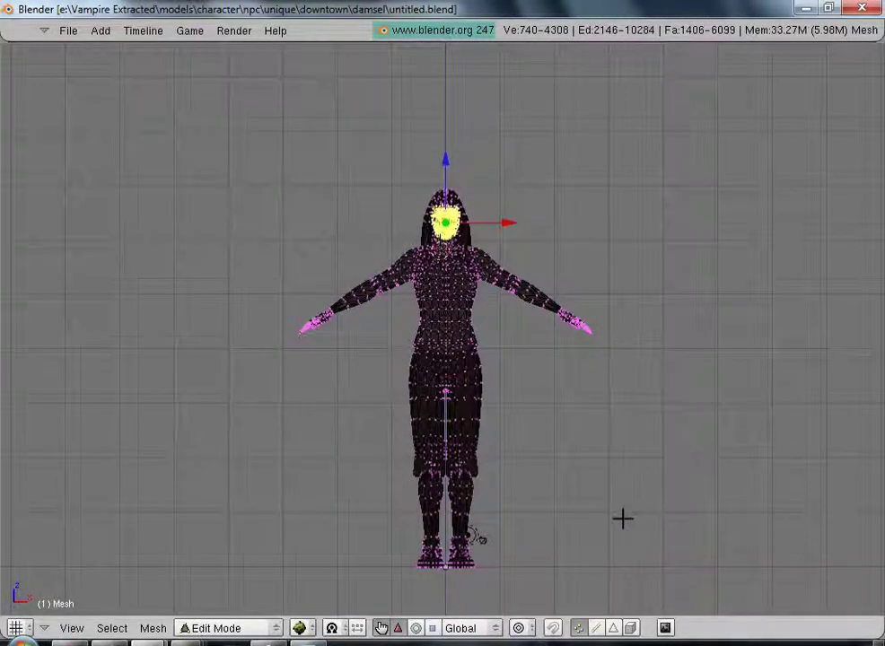
key(a)
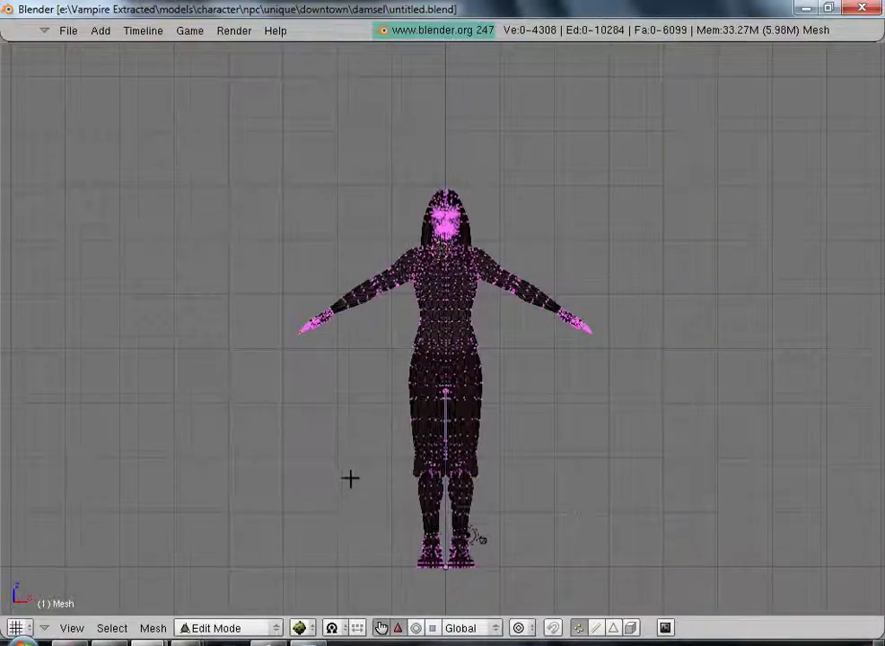
- Select the linked vertices of the legs and trousers and check the hip area from several angles
key(l)
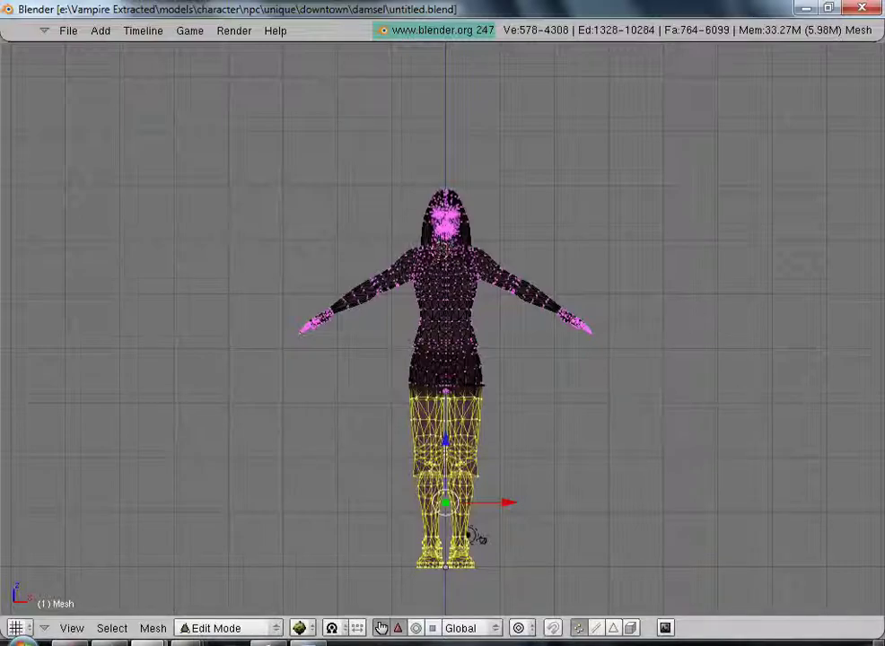
key(l)
scroll(471, 386, up, 2)
middle_drag(630, 441, 428, 392)
key(l)
middle_drag(559, 445, 588, 518)
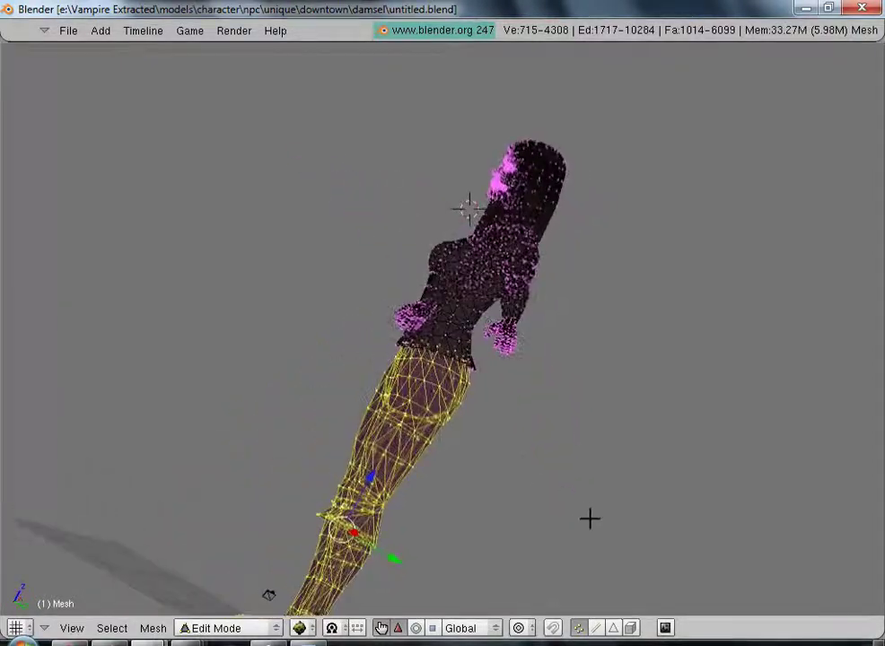
middle_drag(718, 395, 626, 355)
middle_drag(255, 366, 212, 423)
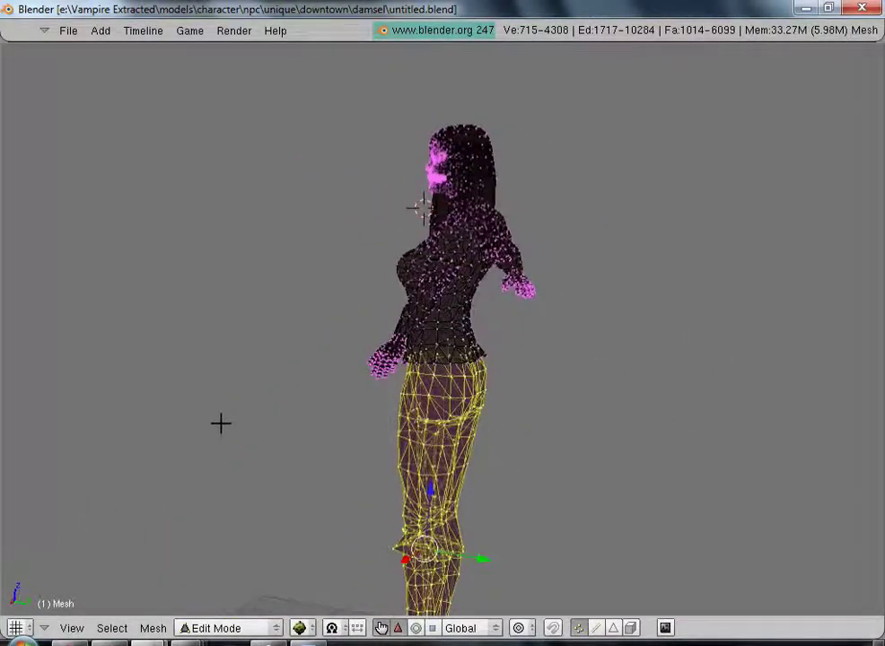
scroll(646, 518, up, 3)
middle_drag(658, 480, 499, 364)
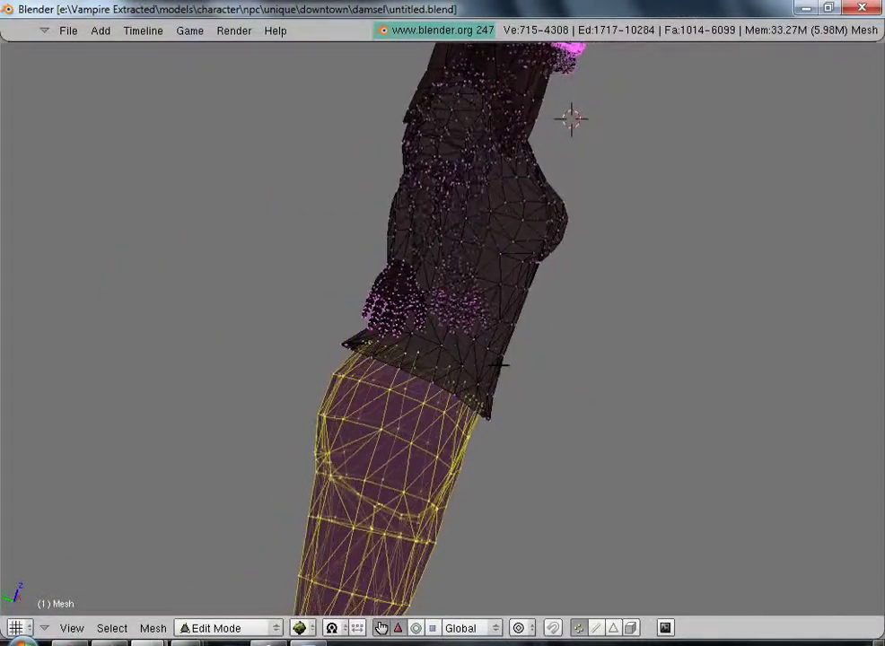
middle_drag(434, 466, 407, 470)
scroll(427, 467, up, 2)
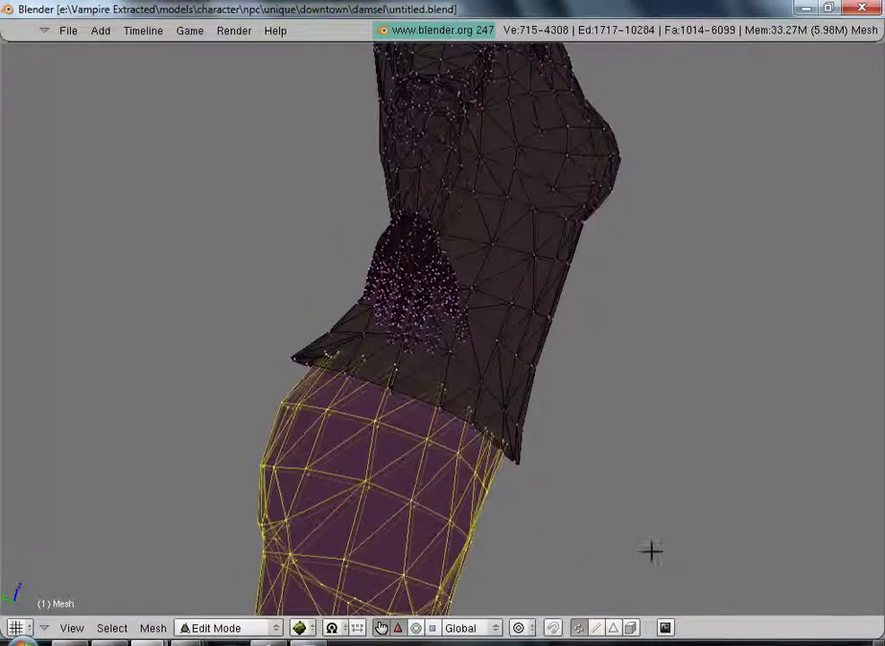
- In side view, select the vertices at the rear of the trousers' seat and move them slightly inward along the Y axis
key(KP_3)
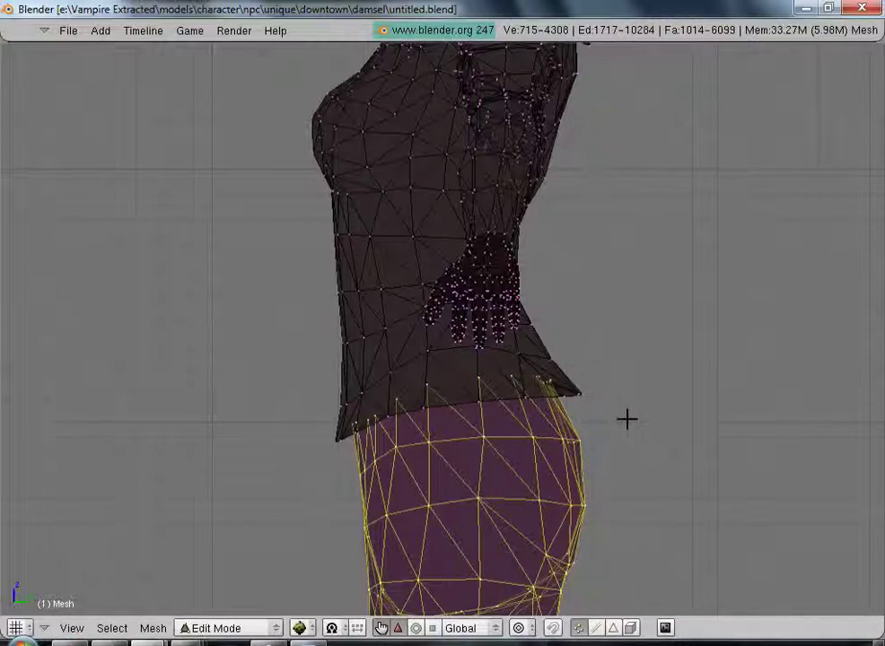
right_click(571, 443)
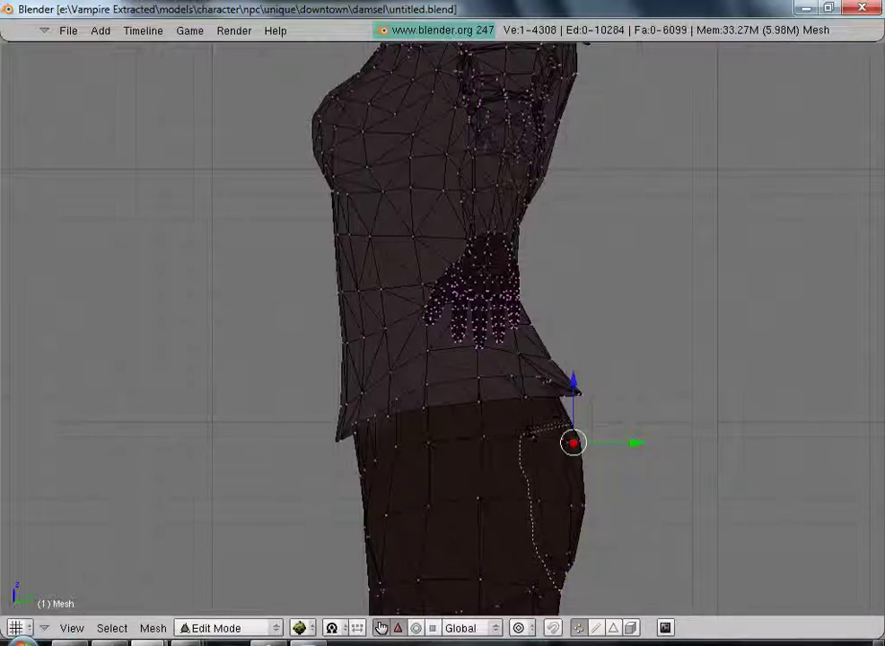
key(ctrl+l)
drag(623, 518, 606, 515)
right_click(606, 516)
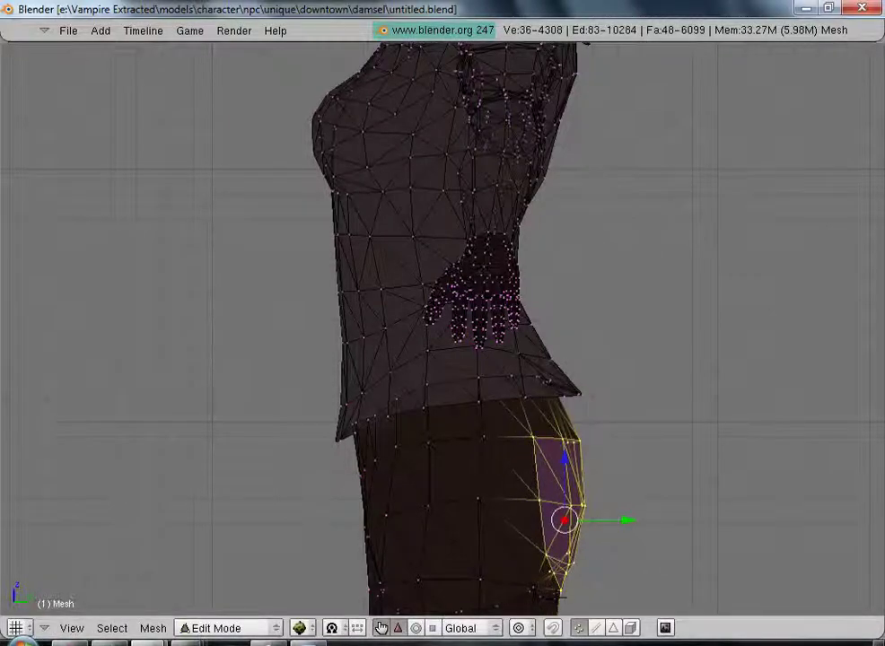
drag(546, 567, 560, 584)
drag(623, 527, 606, 521)
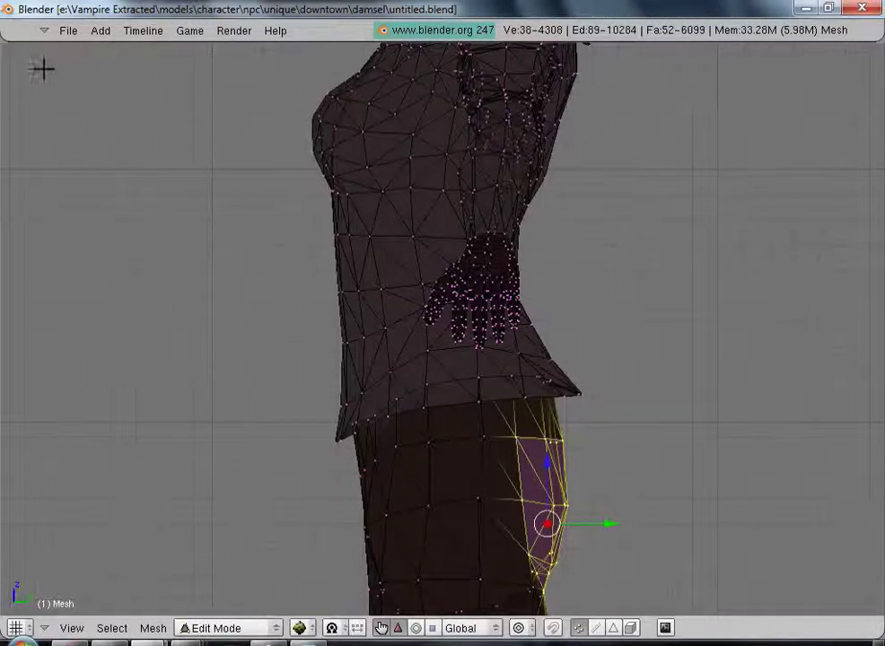
- Export the edited model in the Bloodlines_ALL (x.mdl) format
click(69, 31)
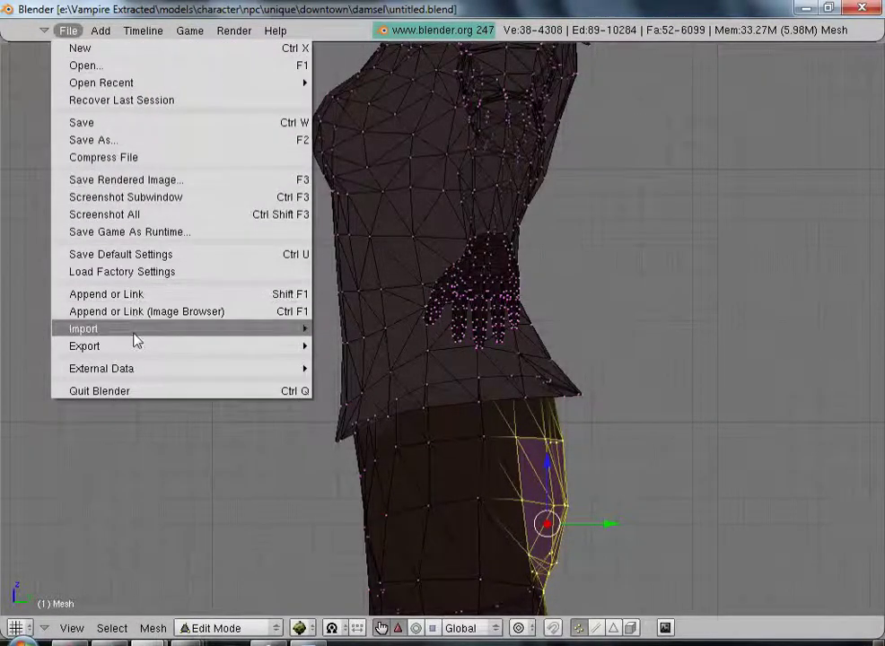
mouse_move(131, 348)
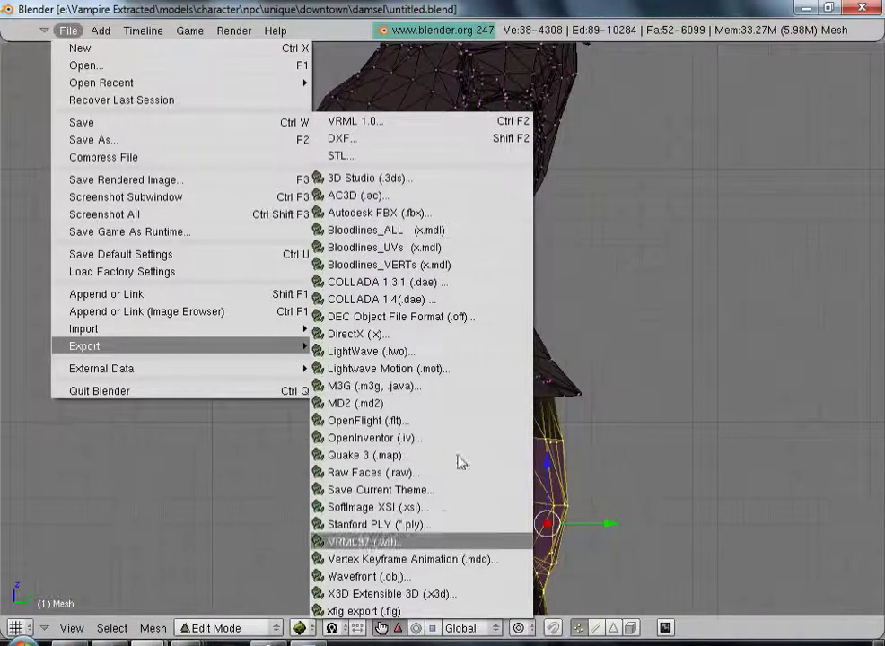
click(455, 232)
click(107, 153)
click(767, 64)
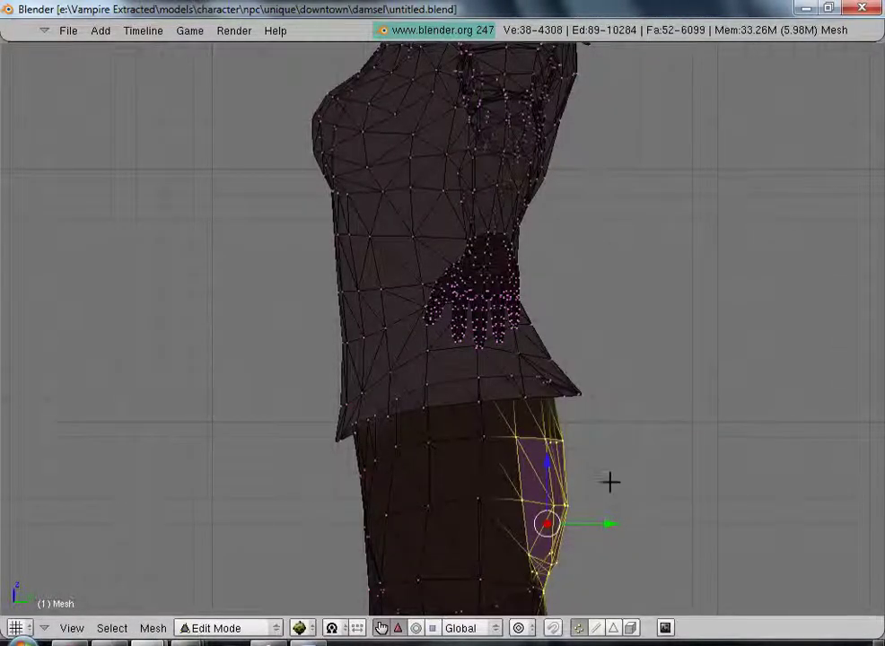
- Select all linked vertices of the trousers, legs and shoes, and view the whole figure from an angle
scroll(600, 475, down, 8)
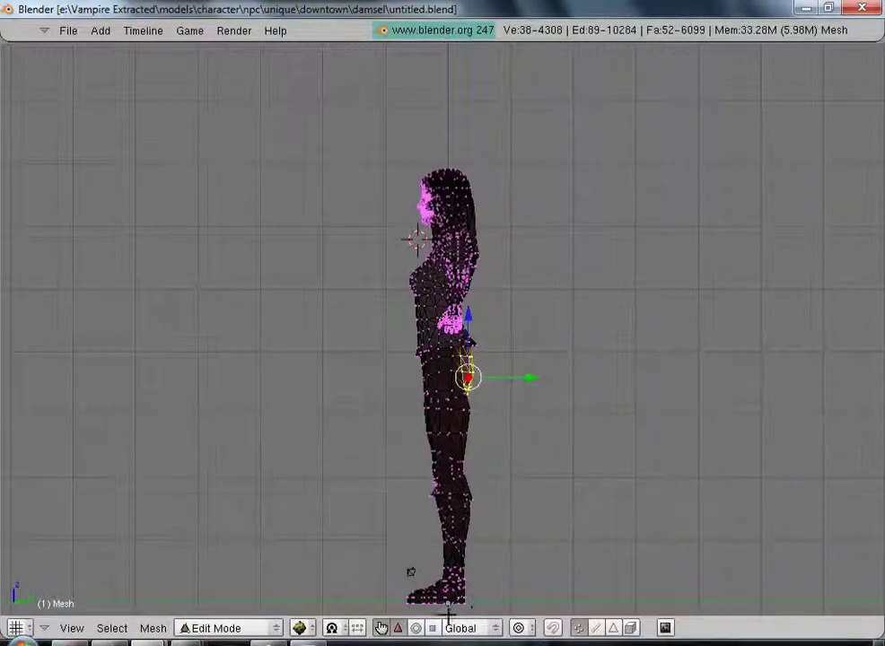
key(ctrl+l)
scroll(473, 426, up, 2)
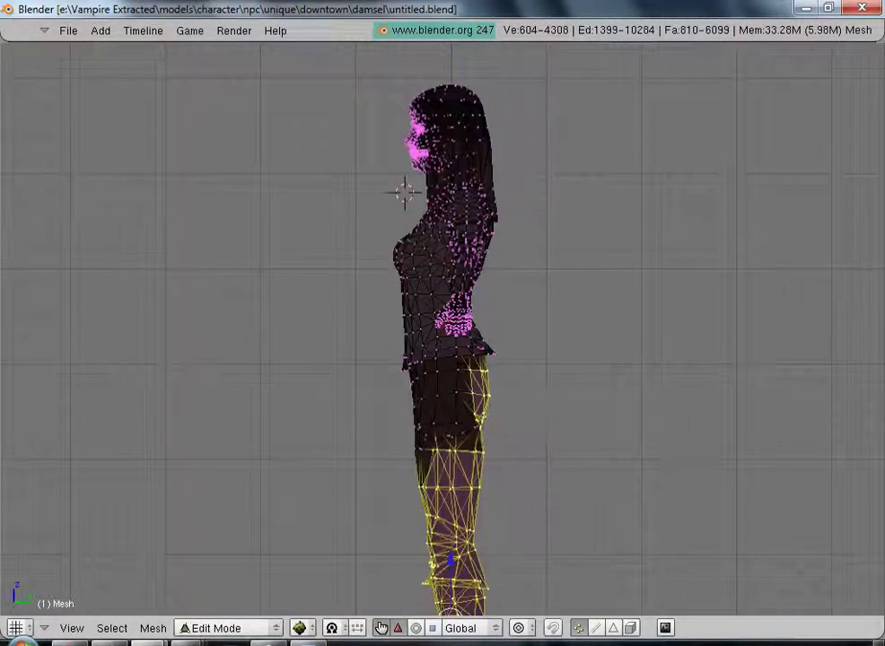
middle_drag(473, 426, 513, 368)
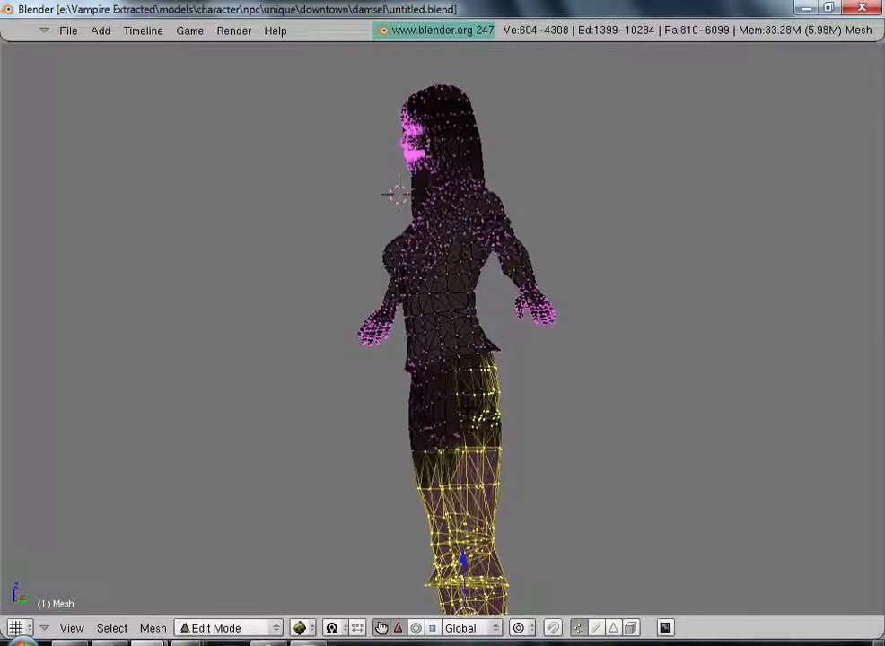
key(l)
key(l)
key(l)
key(l)
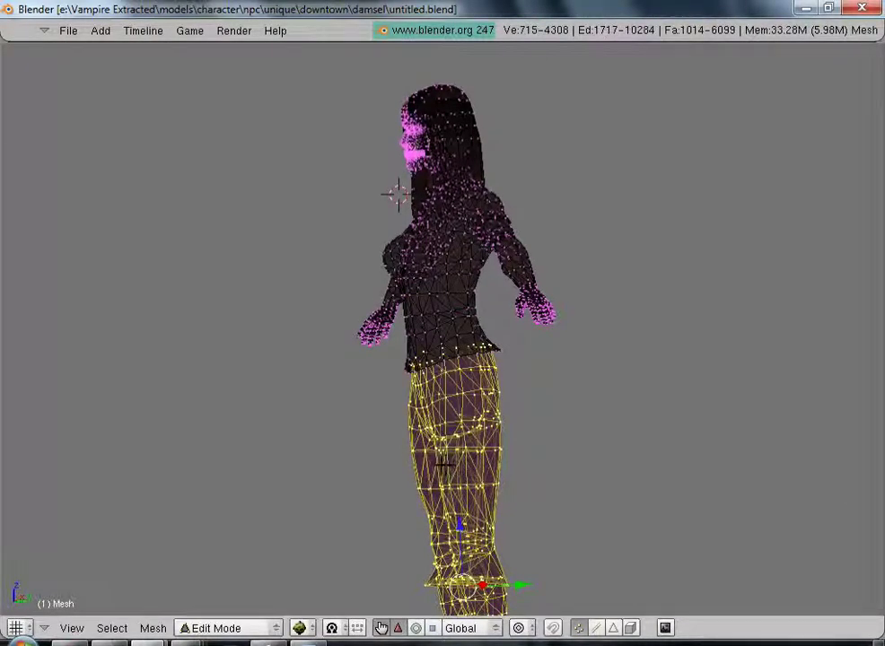
middle_drag(606, 500, 498, 433)
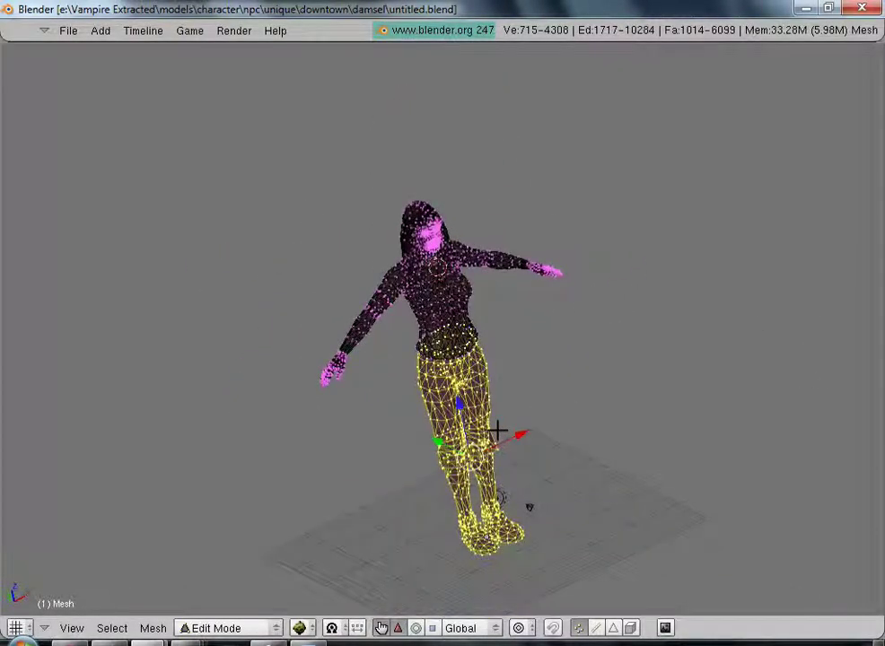
- Hide the selected trousers, legs and shoes, and bring the shirt's lower part into close front view
key(h)
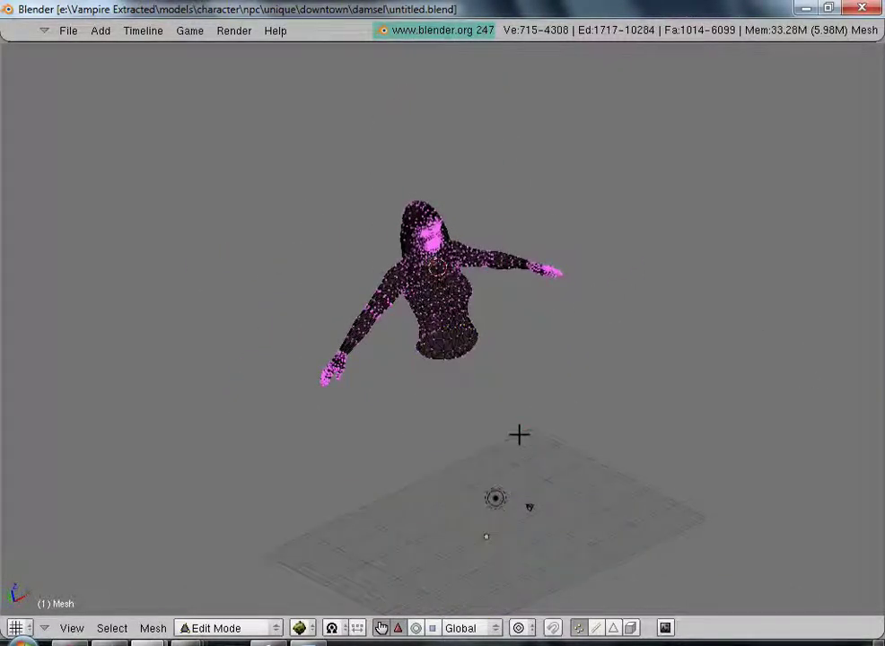
middle_drag(444, 456, 336, 381)
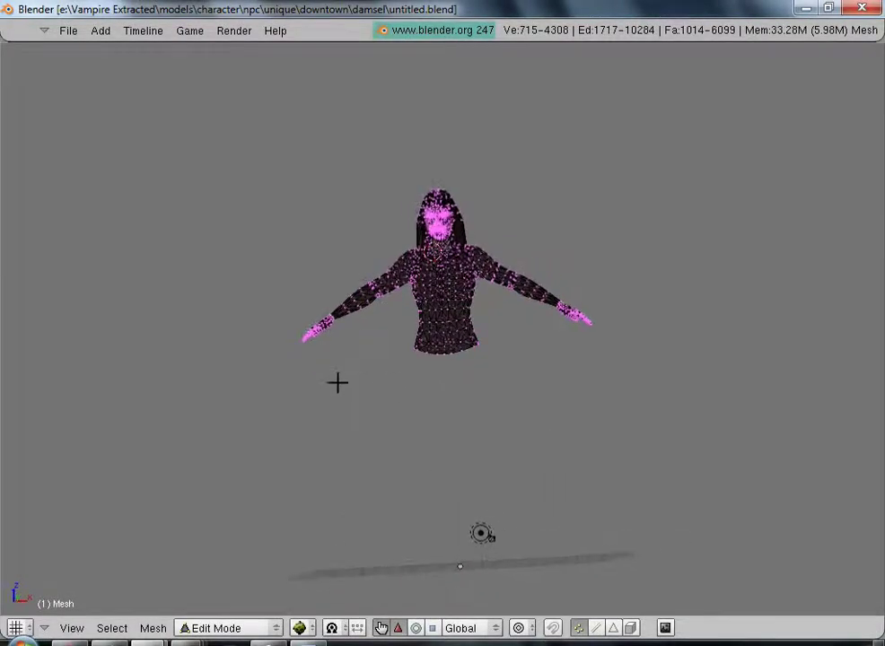
scroll(573, 459, up, 3)
scroll(573, 458, up, 2)
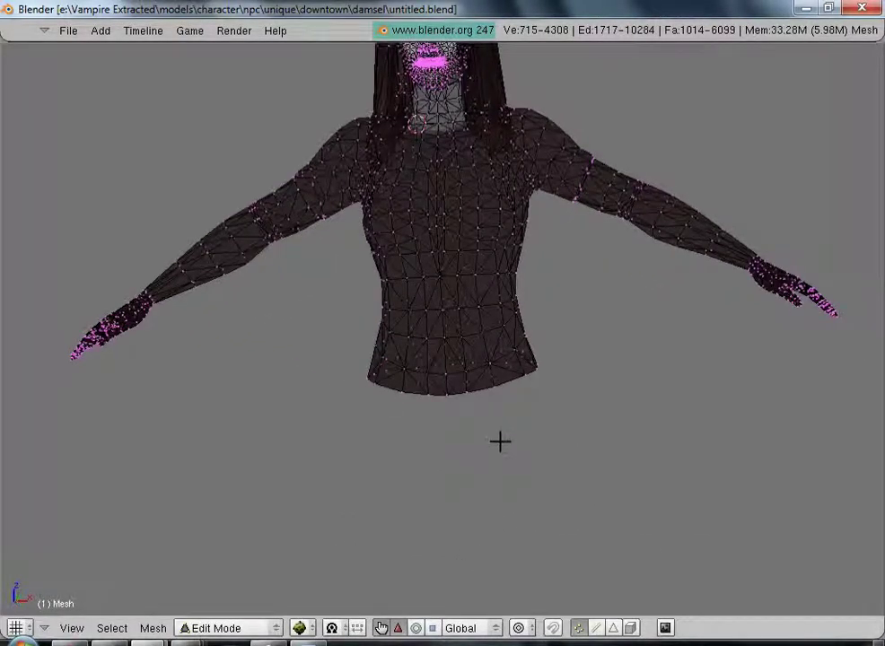
key(KP_1)
scroll(579, 439, up, 2)
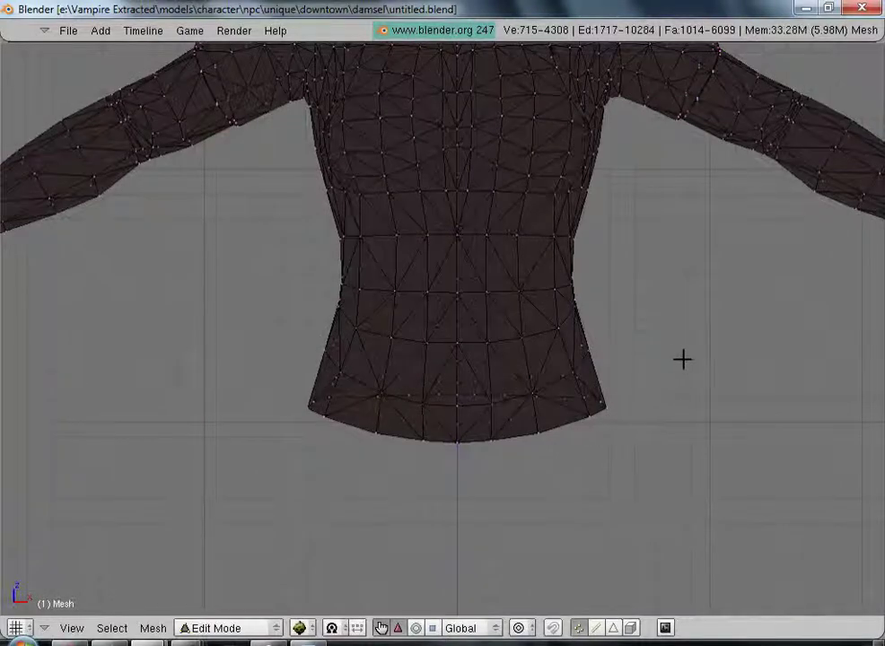
- Lasso-select the vertices of the shirt's flared lower band in front view
mouse_move(618, 484)
ctrl+mouse_down()
mouse_move(225, 430)
mouse_move(235, 290)
mouse_move(244, 276)
ctrl+mouse_up()
mouse_move(610, 388)
ctrl+mouse_down()
mouse_move(484, 377)
mouse_move(567, 298)
mouse_move(618, 285)
ctrl+mouse_up()
middle_drag(730, 298, 370, 350)
middle_drag(415, 411, 417, 361)
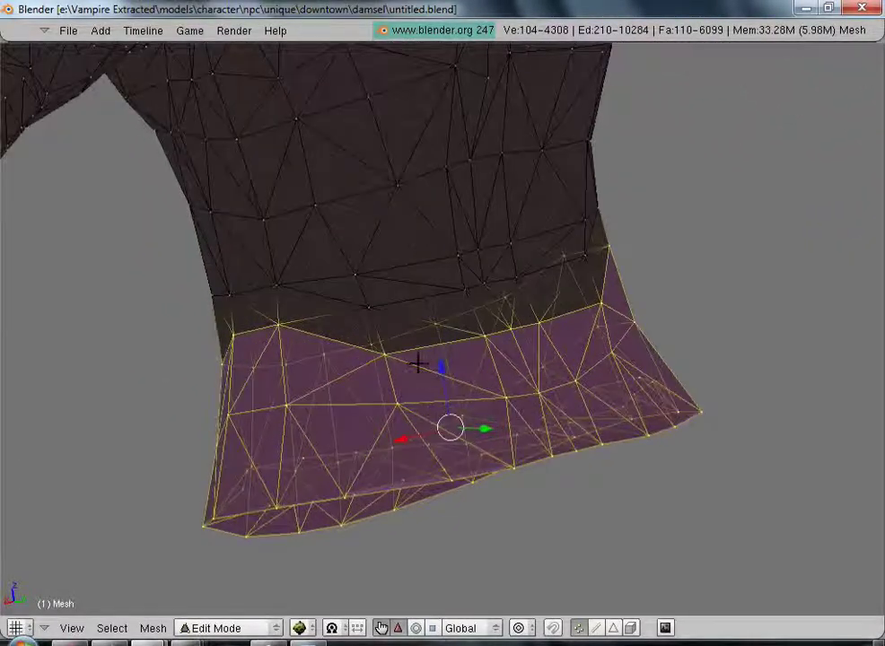
- Add the missed vertices along the side of the band's upper edge to the selection, checking the band all around
shift+right_click(370, 309)
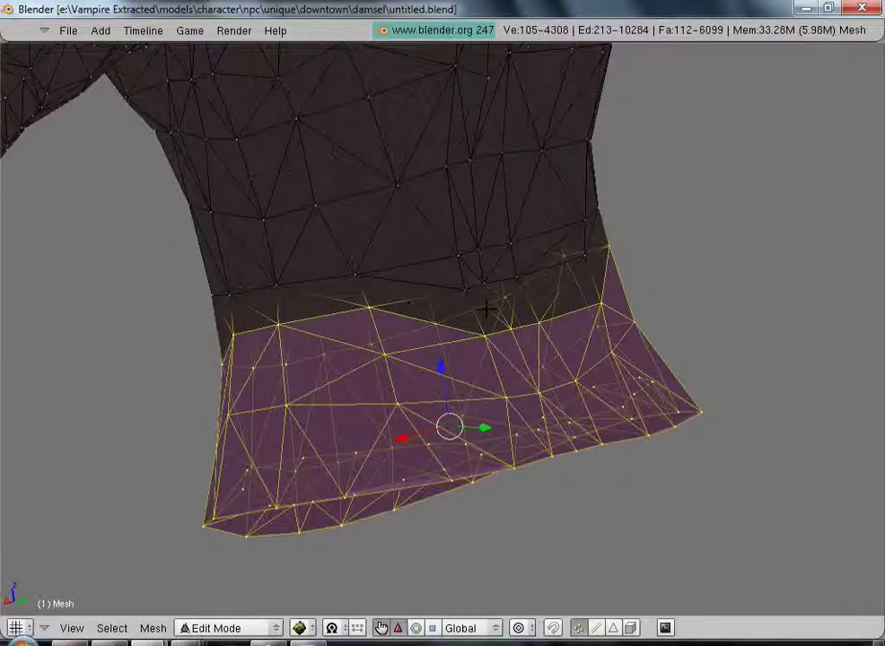
shift+right_click(462, 292)
shift+right_click(485, 284)
shift+right_click(517, 271)
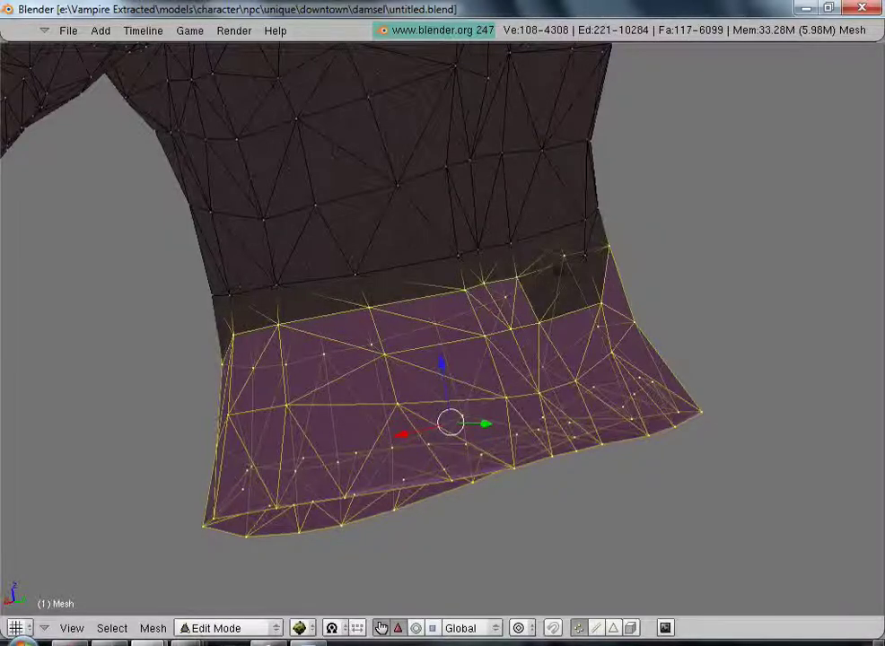
shift+right_click(581, 265)
middle_drag(655, 249, 518, 241)
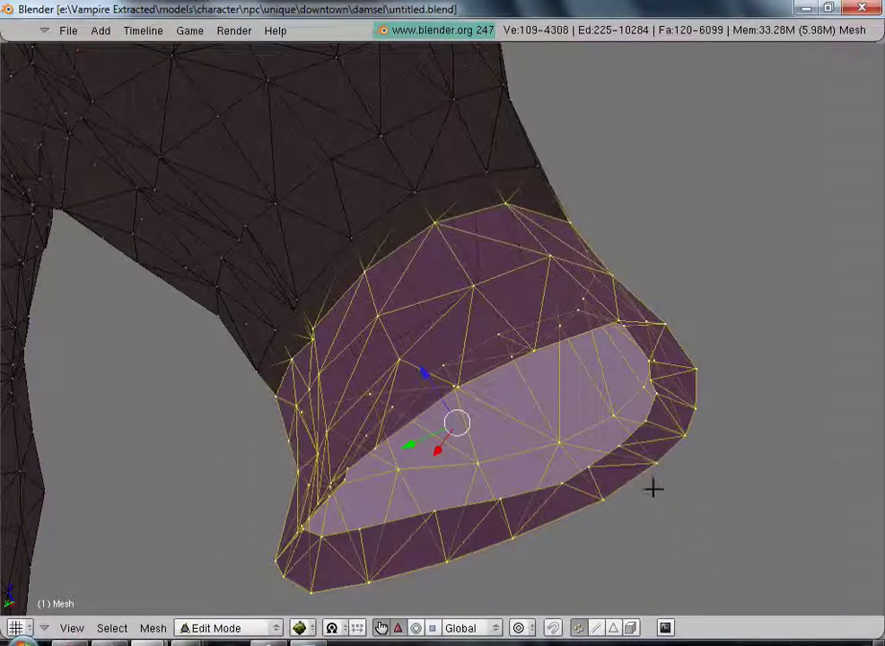
middle_drag(591, 208, 559, 370)
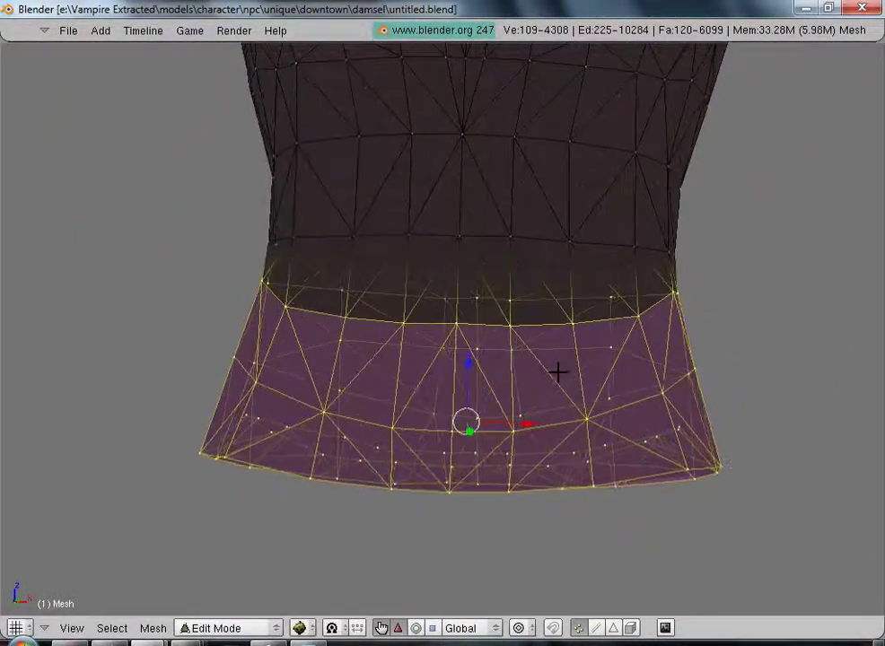
middle_drag(429, 362, 430, 376)
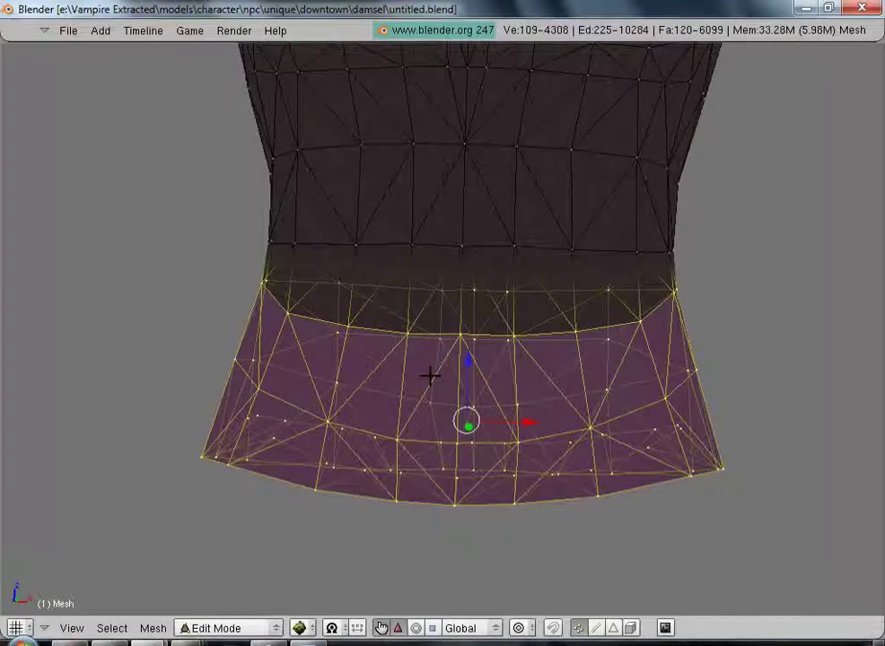
- Scale the selected lower band of the shirt along the Y axis by about 1.6
key(KP_1)
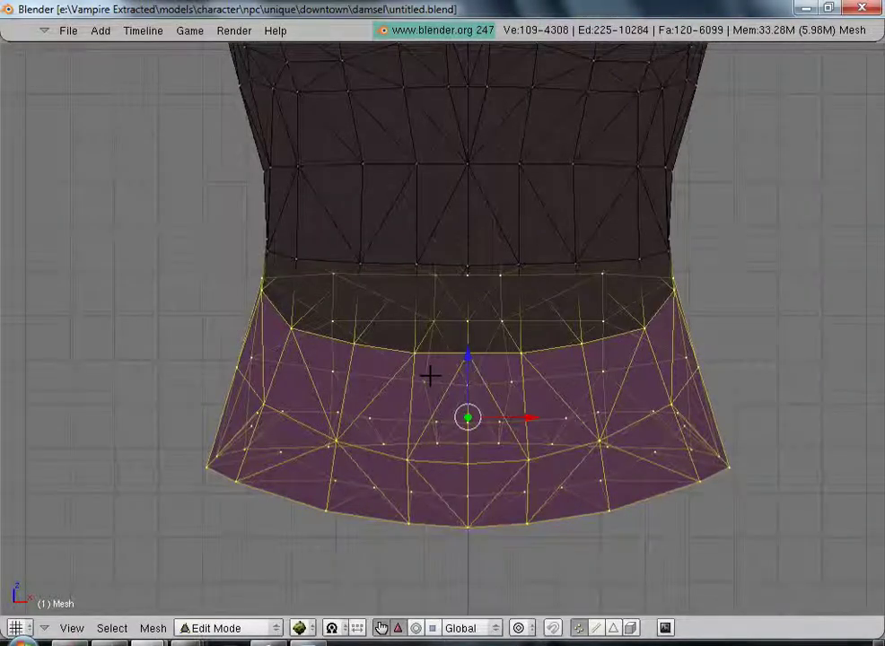
scroll(475, 469, down, 5)
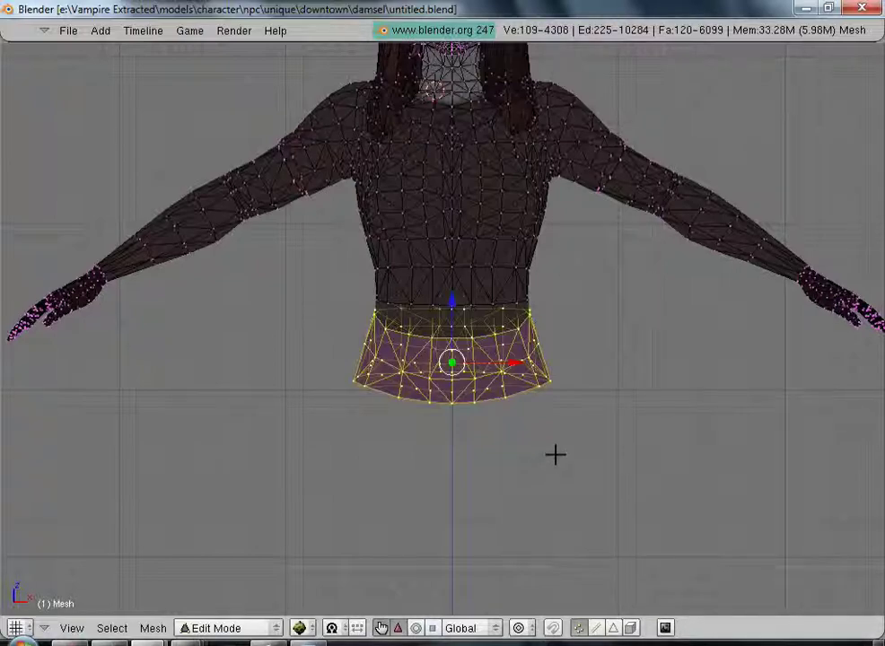
key(s)
key(y)
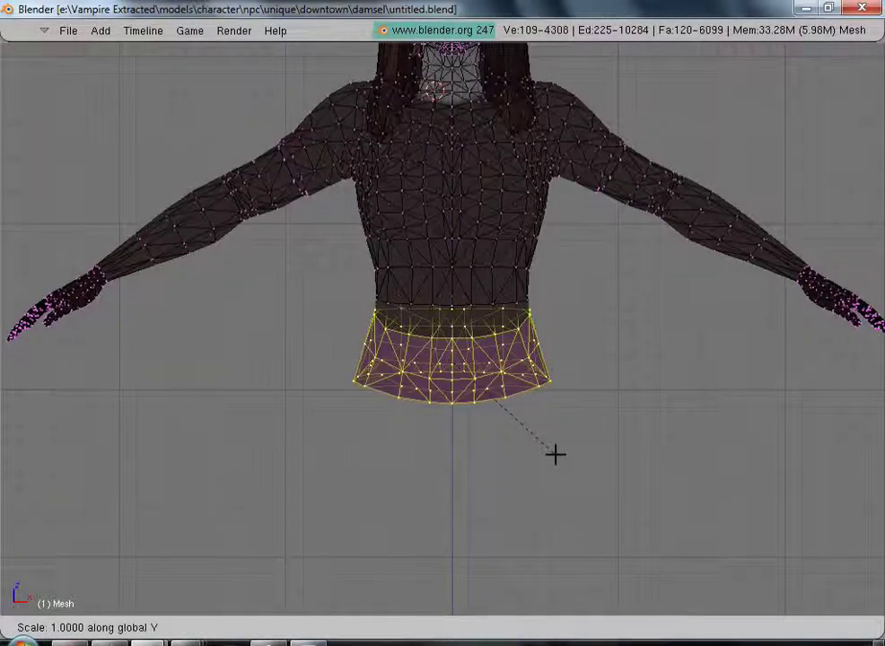
click(678, 371)
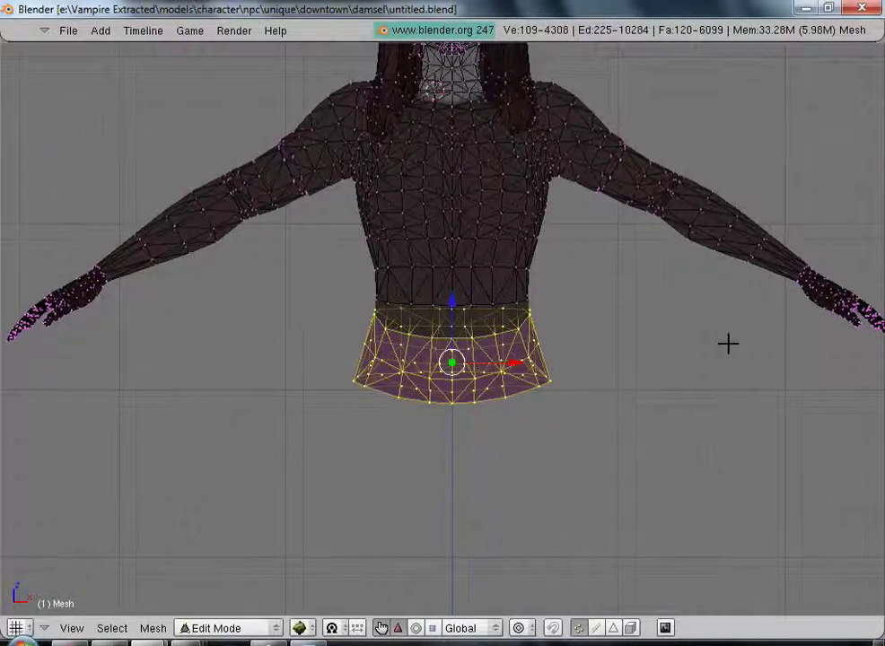
key(KP_3)
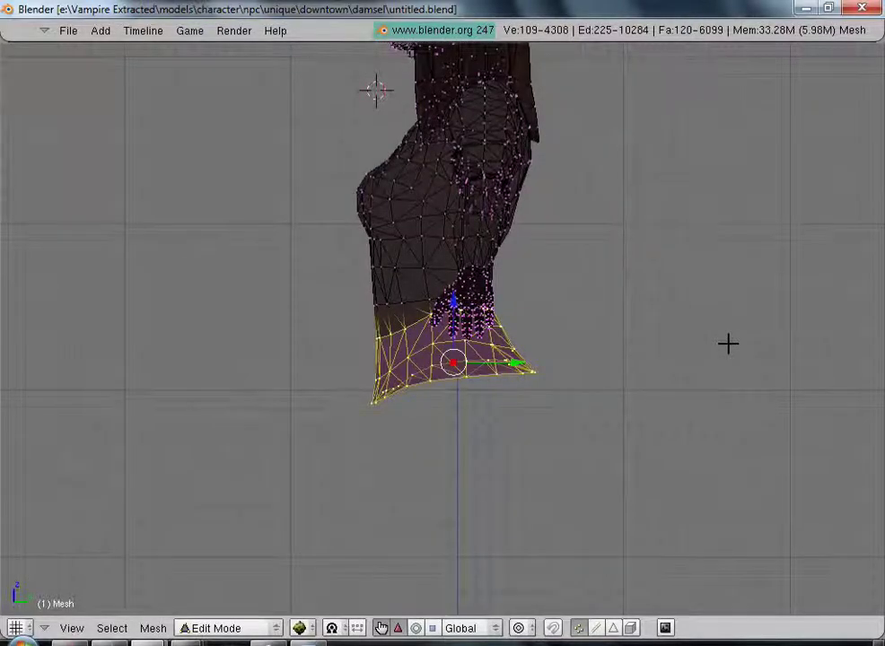
key(s)
key(y)
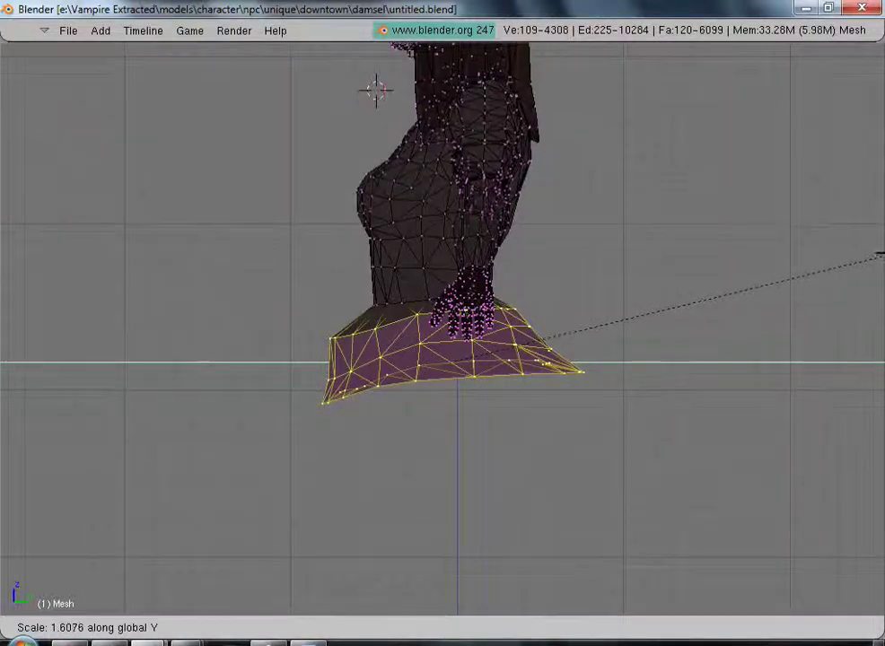
key(Return)
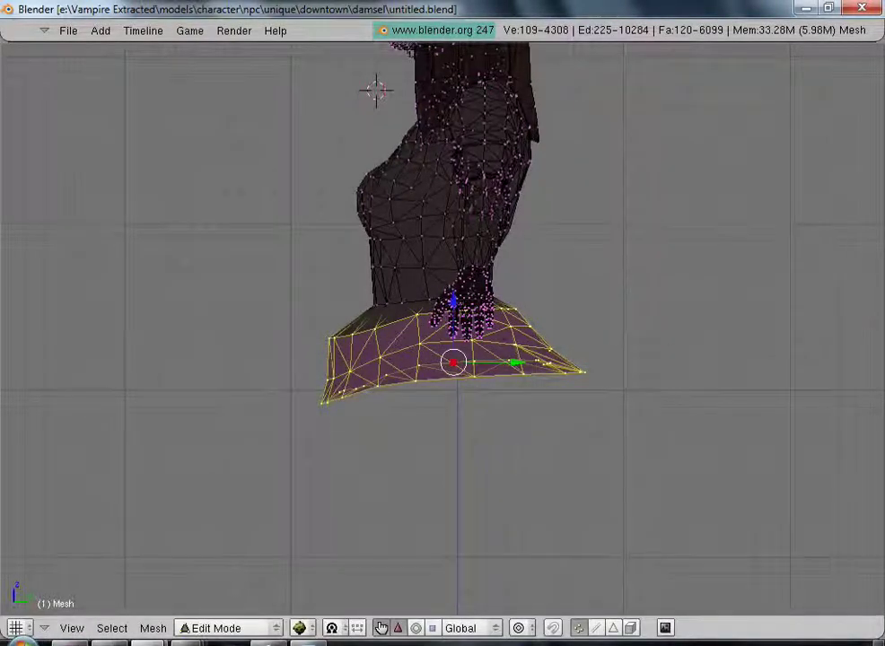
- Move the selected lower band of the shirt down along the Z axis to lengthen it into a skirt
key(g)
key(z)
key(Return)
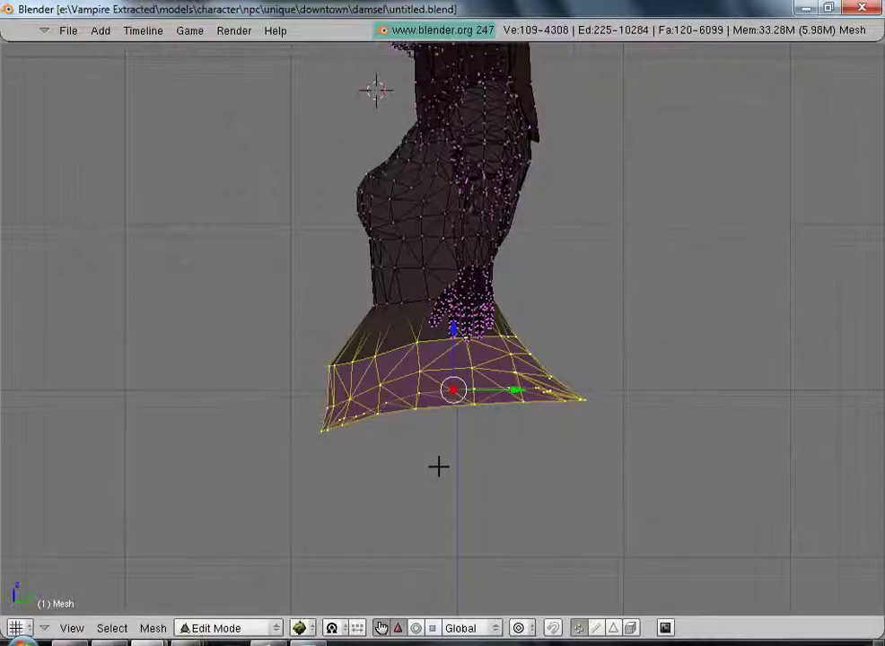
key(s)
key(z)
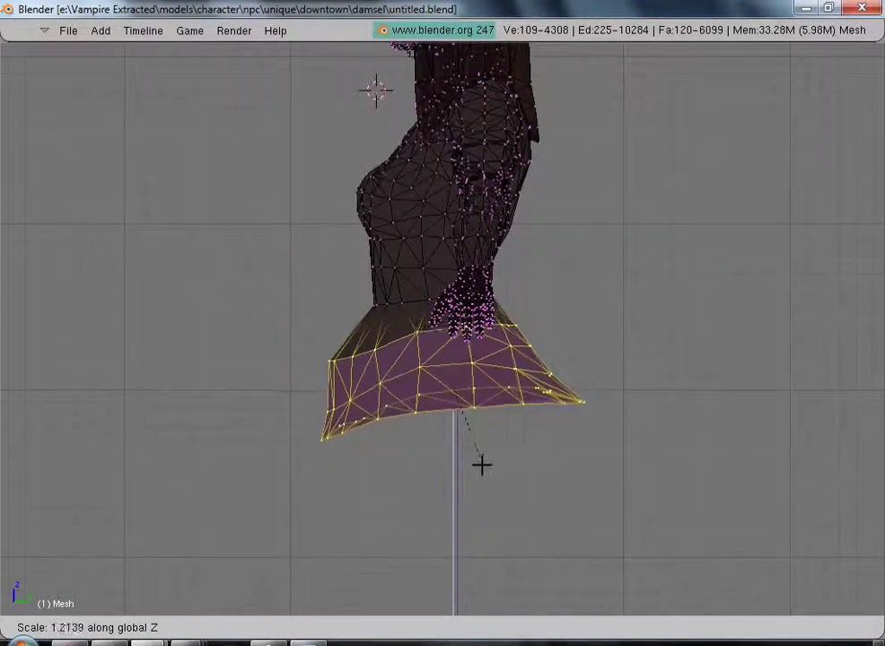
click(503, 448)
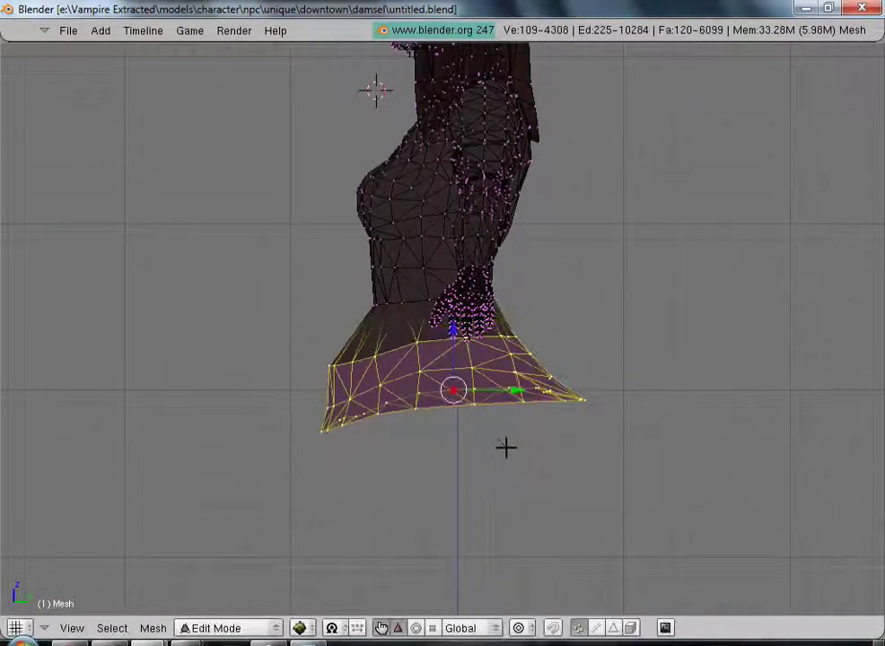
key(s)
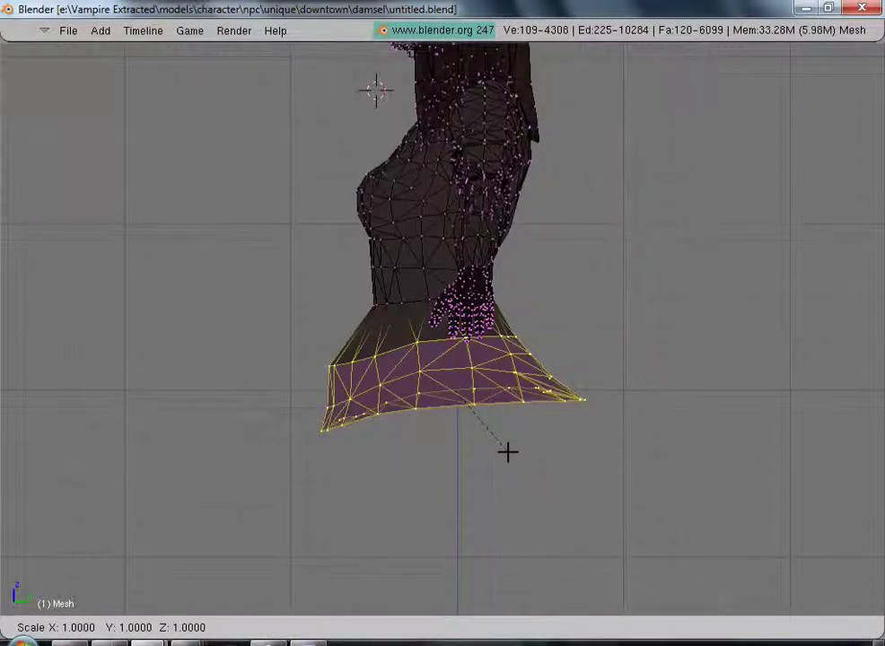
key(x)
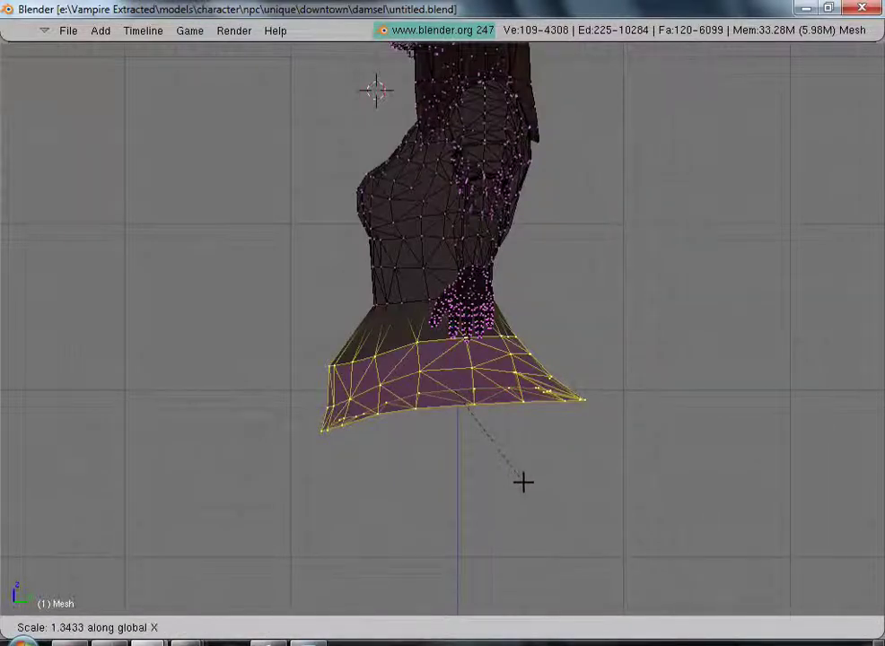
key(Escape)
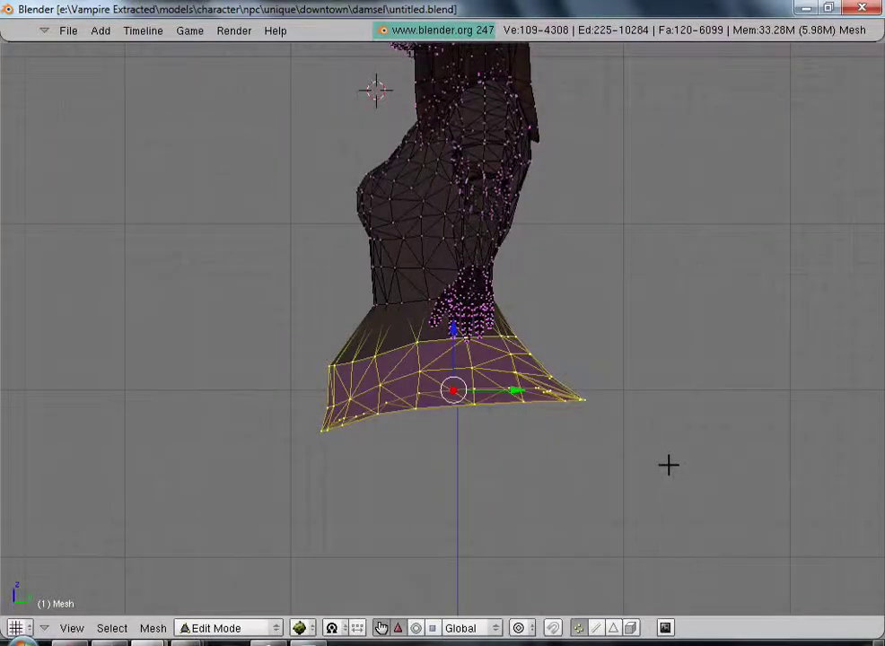
- In front view, scale the selected band along the X axis by about 1.6 and lower it slightly along Z
key(KP_1)
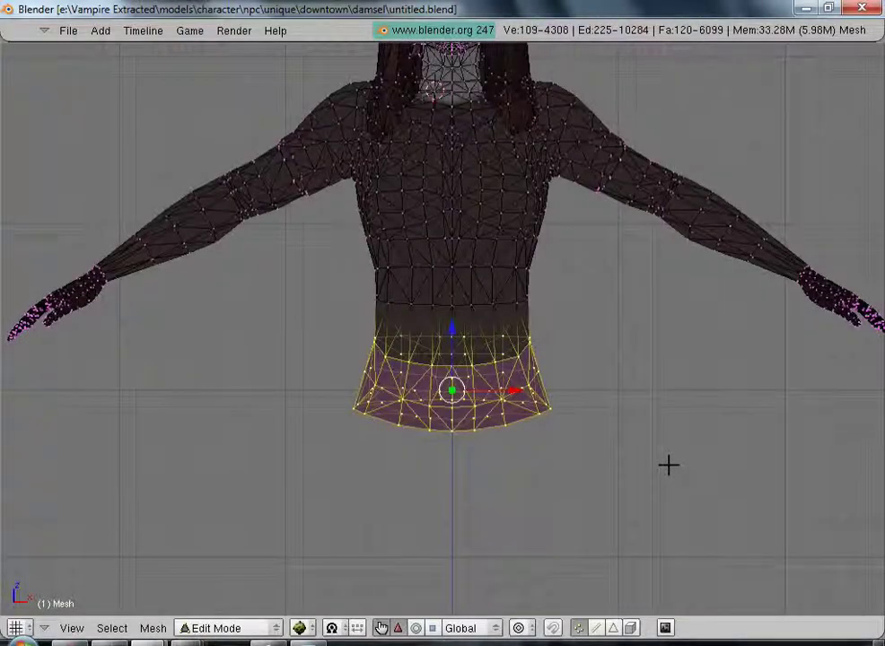
key(s)
key(x)
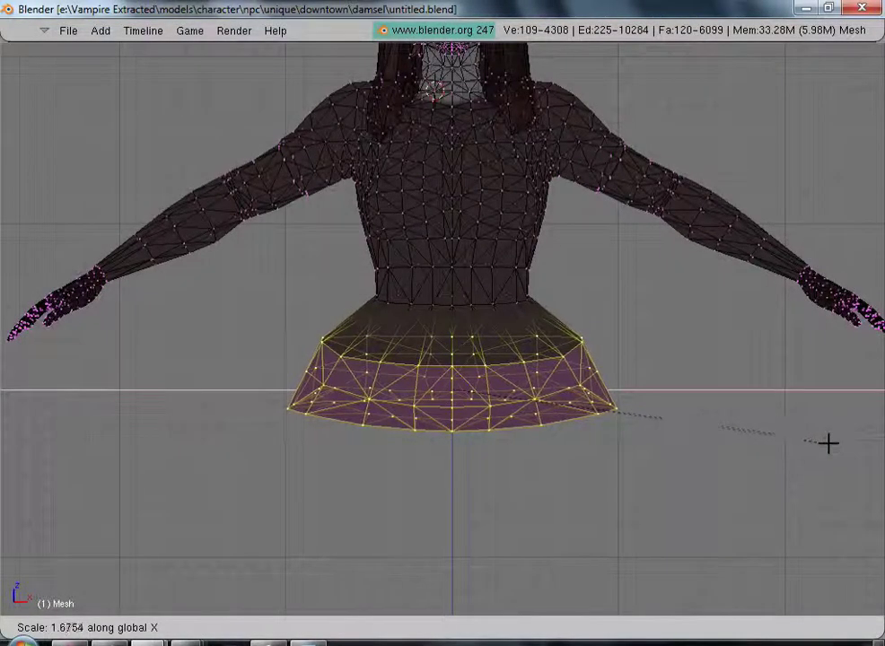
click(814, 442)
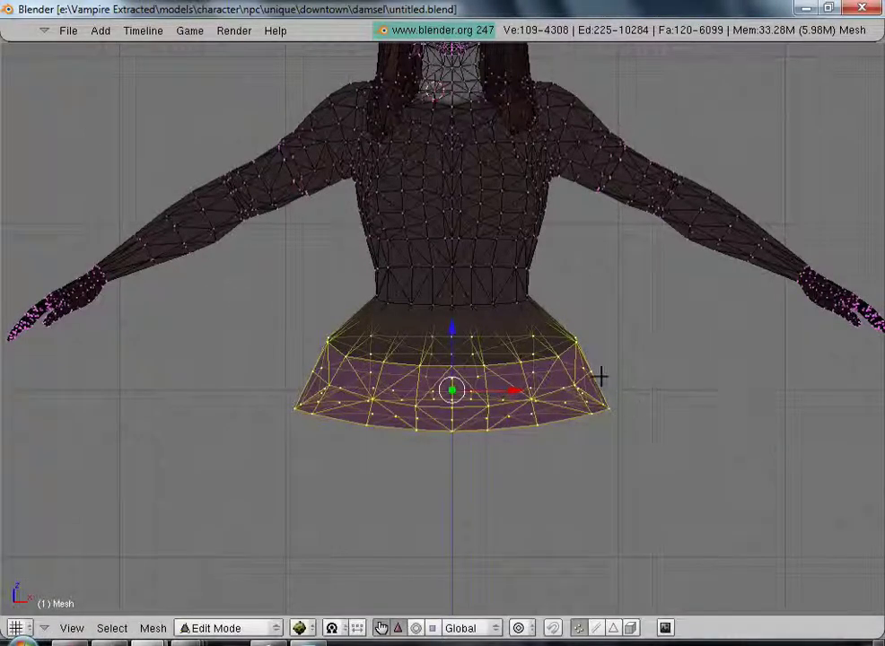
key(g)
key(z)
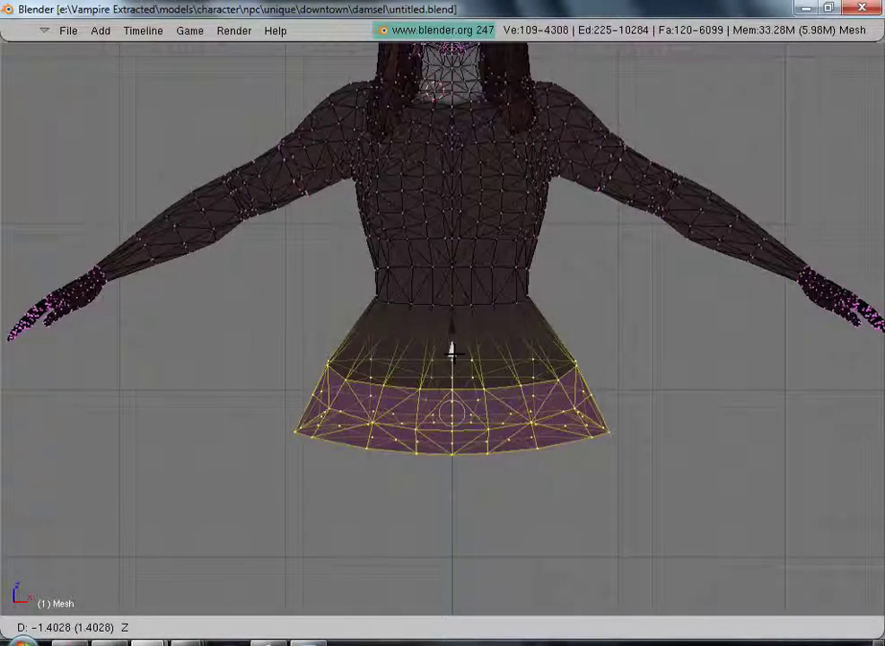
click(455, 352)
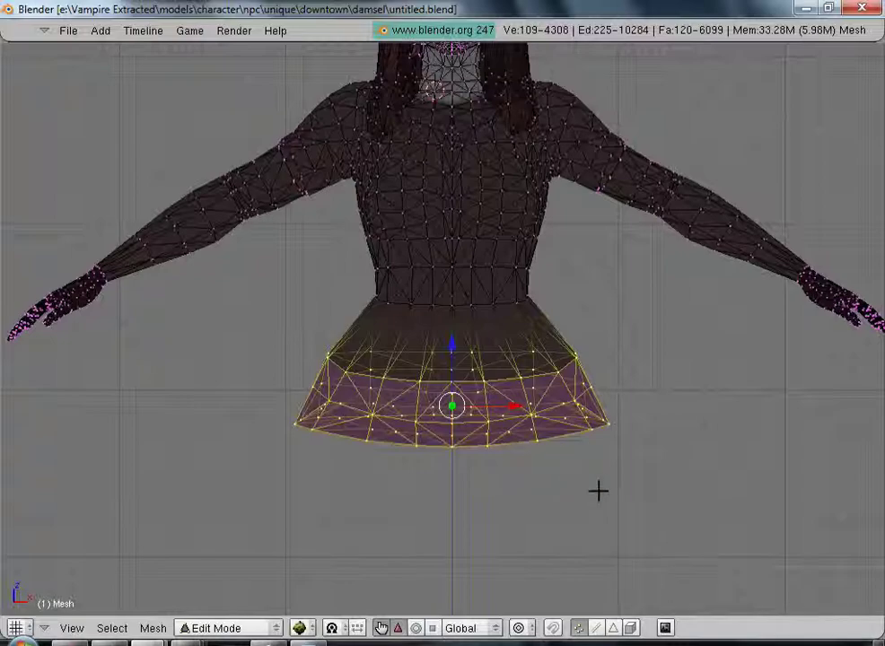
- Replace the selection with the vertices of the skirt's bottom hem, lassoing them across the full width in front view
scroll(598, 490, up, 2)
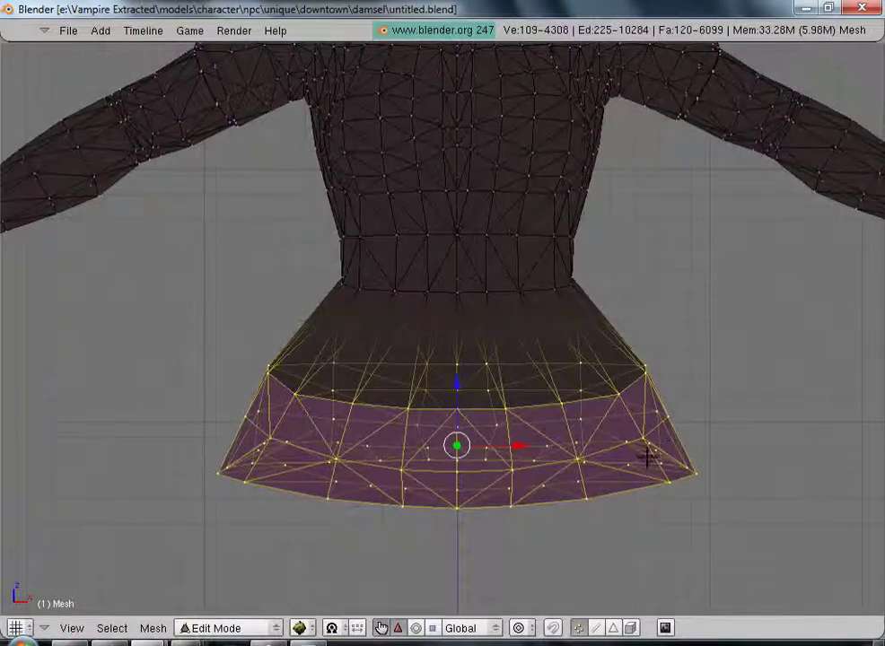
scroll(654, 548, up, 2)
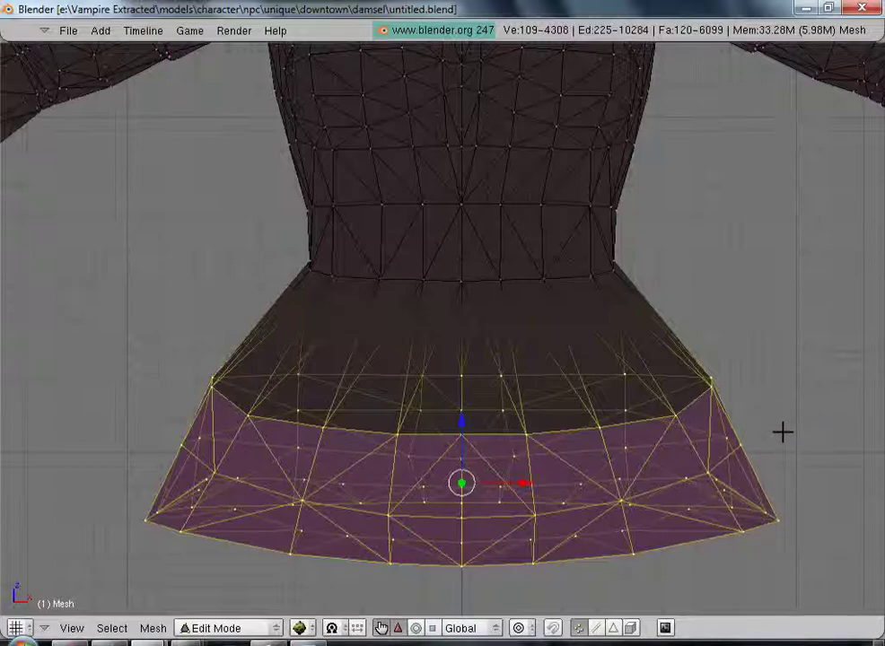
right_click(777, 519)
mouse_move(871, 523)
ctrl+mouse_down()
mouse_move(509, 635)
mouse_move(281, 578)
mouse_move(235, 540)
mouse_move(251, 536)
mouse_move(244, 531)
ctrl+mouse_up()
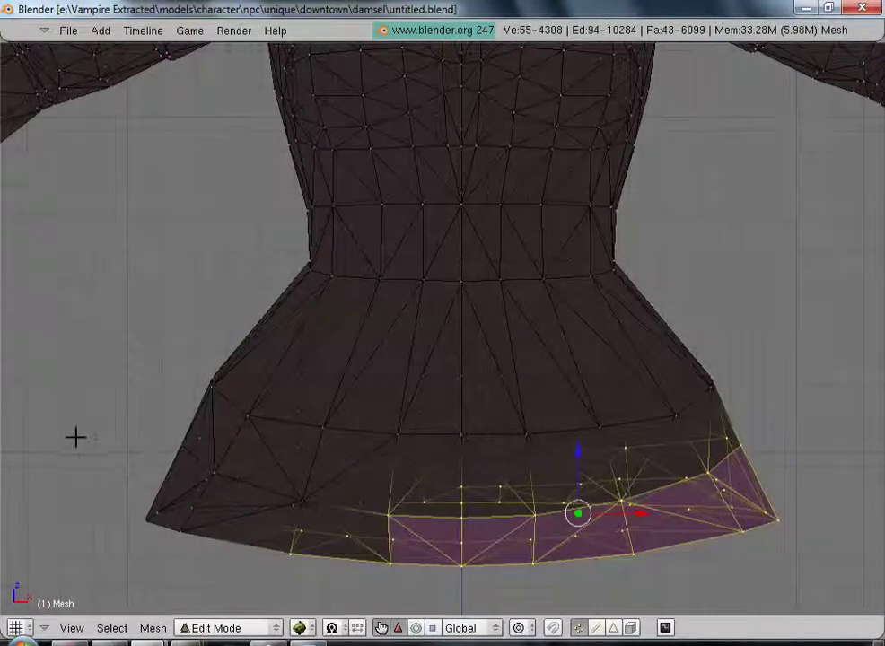
mouse_move(421, 543)
ctrl+mouse_down()
mouse_move(99, 450)
mouse_move(460, 482)
ctrl+mouse_up()
ctrl+drag(212, 449, 213, 446)
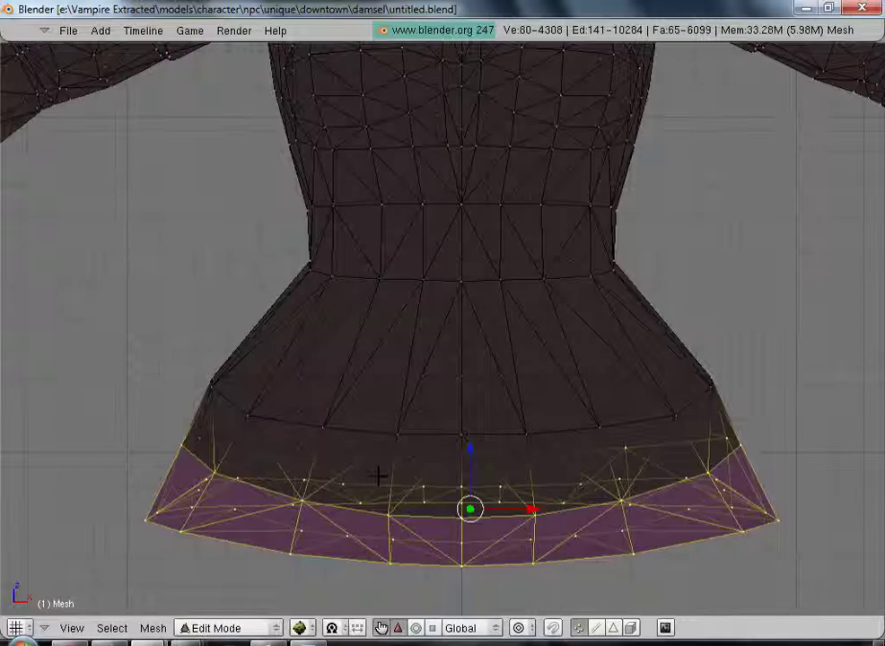
- Add the remaining vertices along the back and side of the skirt's bottom hem to the selection from the rear view
key(ctrl+KP_1)
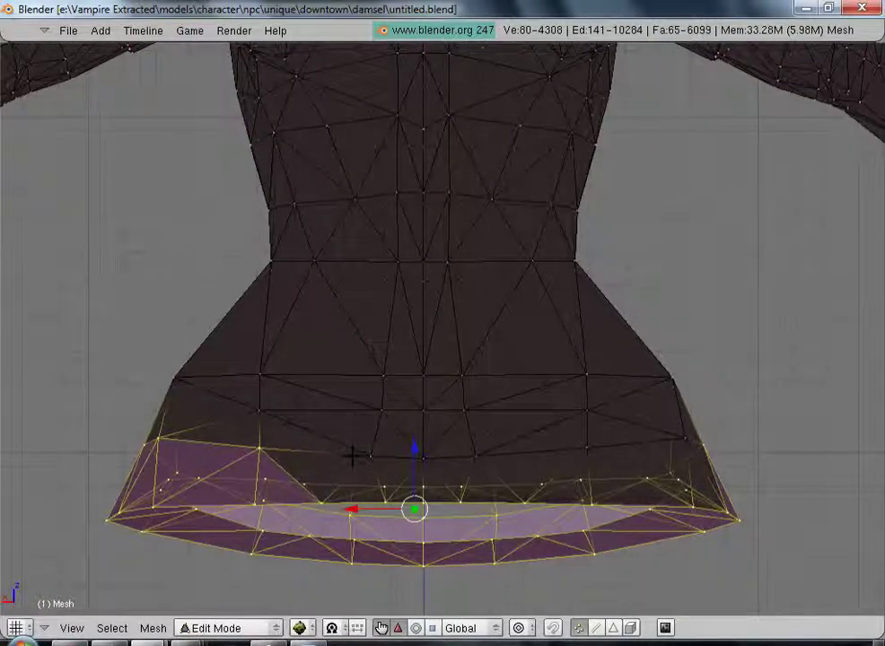
shift+right_click(379, 455)
shift+right_click(420, 457)
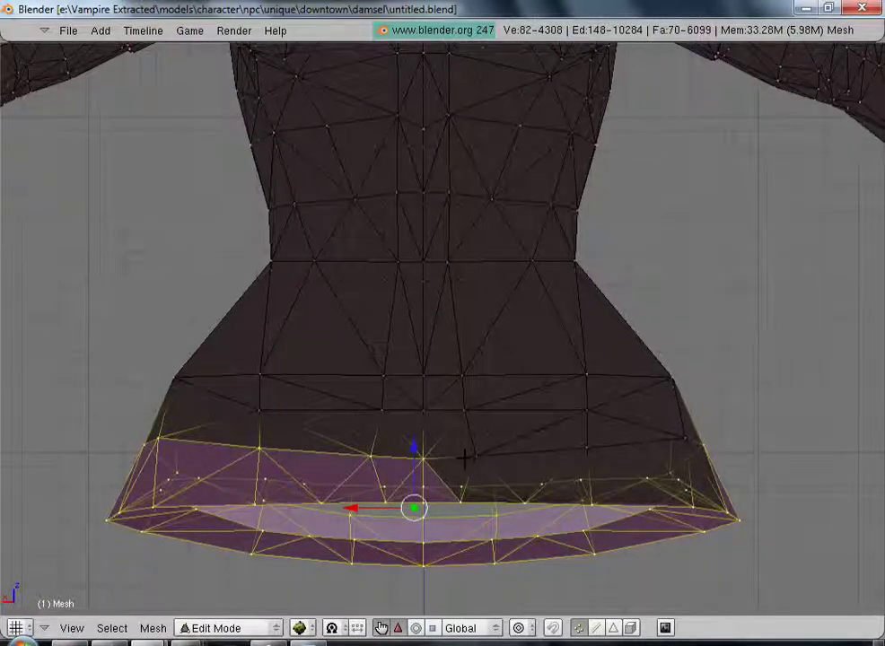
shift+right_click(473, 456)
shift+right_click(584, 448)
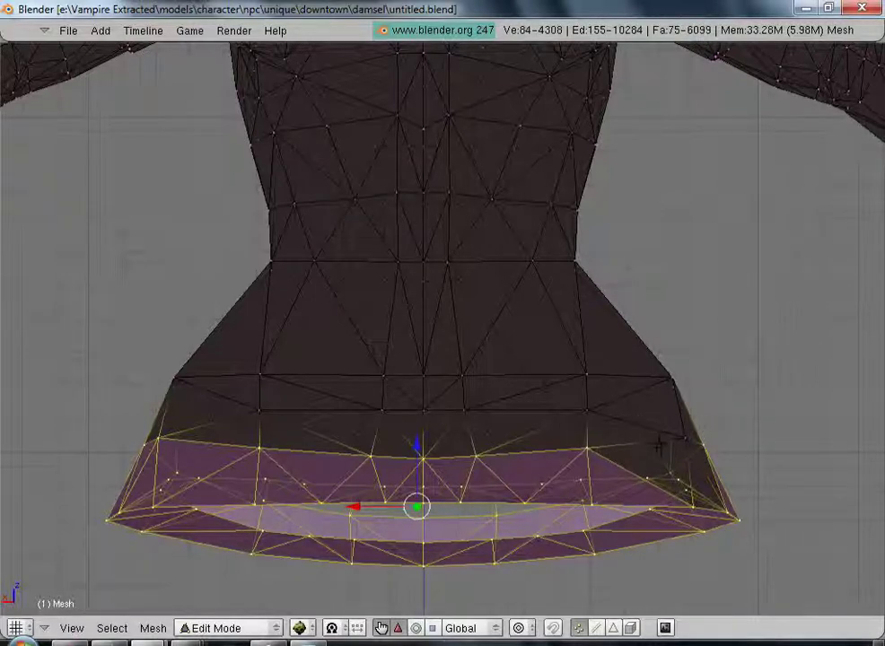
shift+right_click(676, 440)
middle_drag(833, 415, 636, 508)
shift+right_click(673, 470)
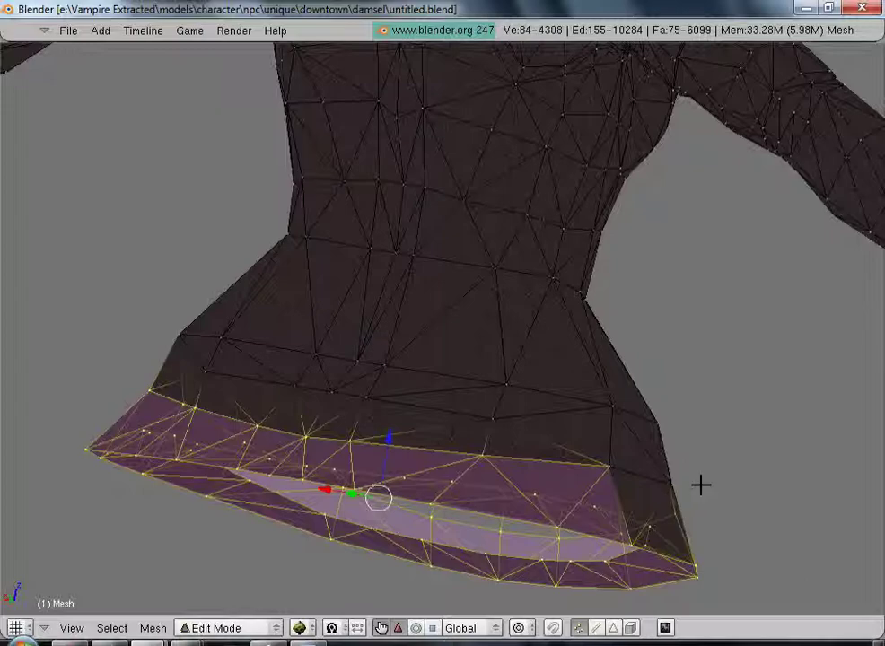
shift+right_click(687, 484)
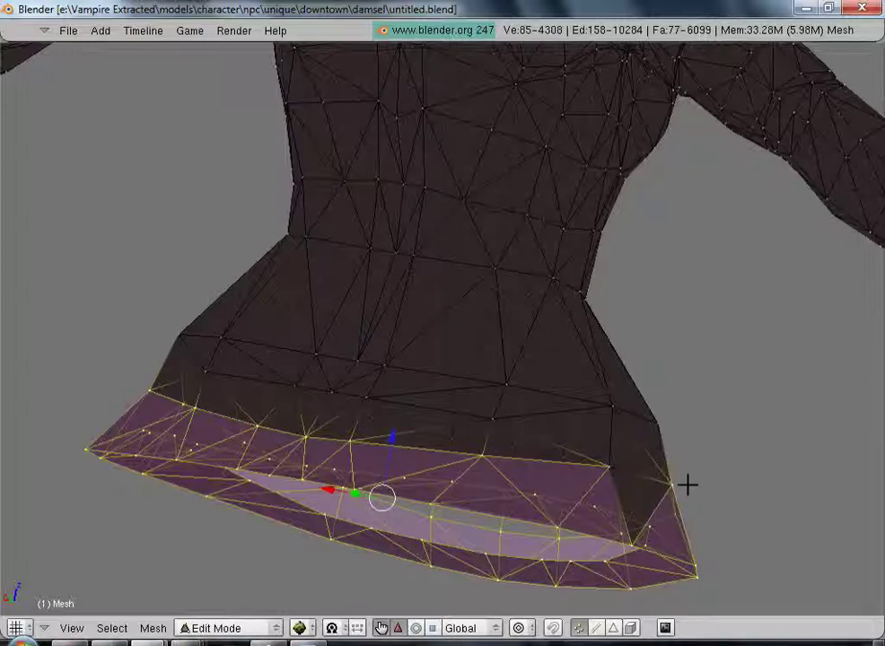
shift+right_click(610, 469)
middle_drag(781, 417, 460, 409)
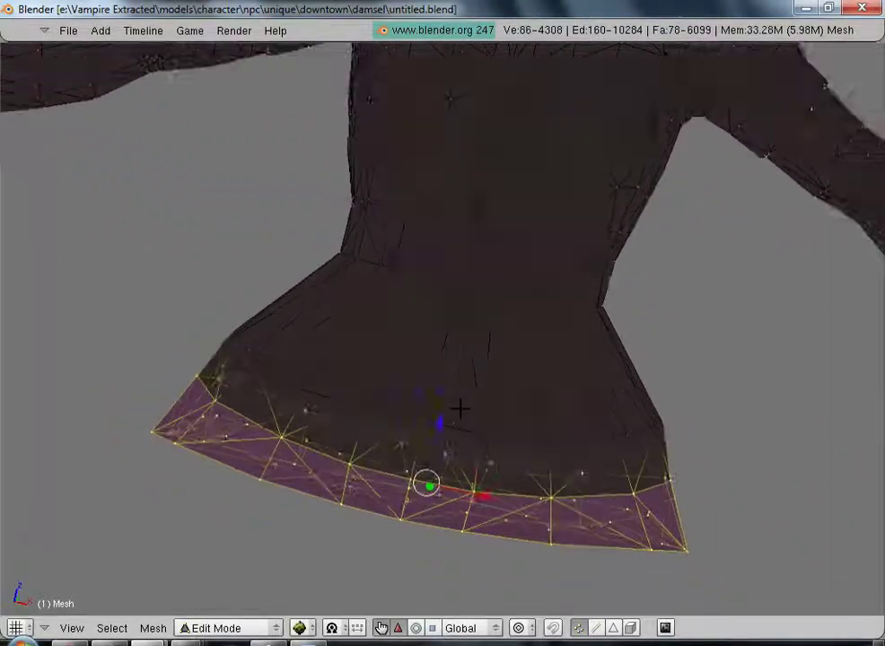
- In front view, move the selected hem along the Z axis and scale it slightly larger
scroll(529, 527, down, 4)
key(KP_1)
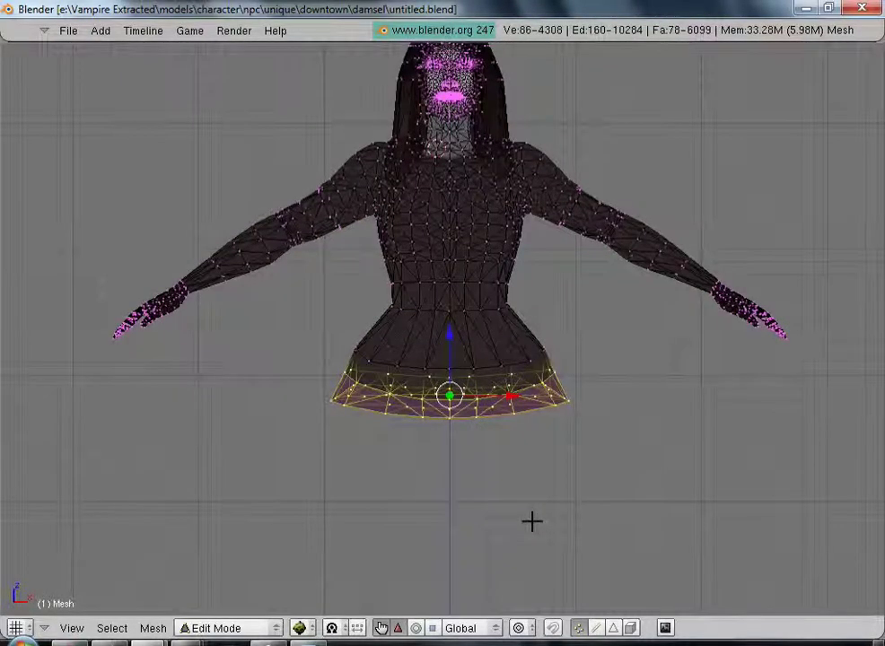
key(g)
key(z)
click(451, 375)
key(s)
click(474, 377)
- Lower the selected hem along the Z axis to just above the floor, stretching it into a long skirt
key(g)
key(z)
click(446, 505)
scroll(475, 601, down, 2)
scroll(447, 475, down, 3)
key(g)
key(z)
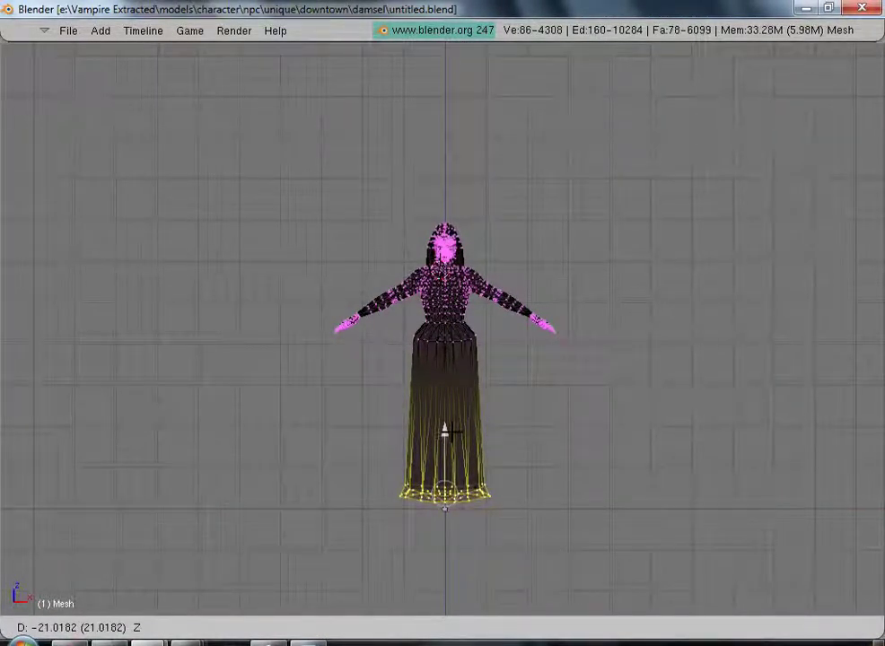
click(444, 430)
- Scale the selected hem up uniformly to flare the long skirt, and adjust its height along the Z axis
middle_drag(517, 415, 416, 356)
key(s)
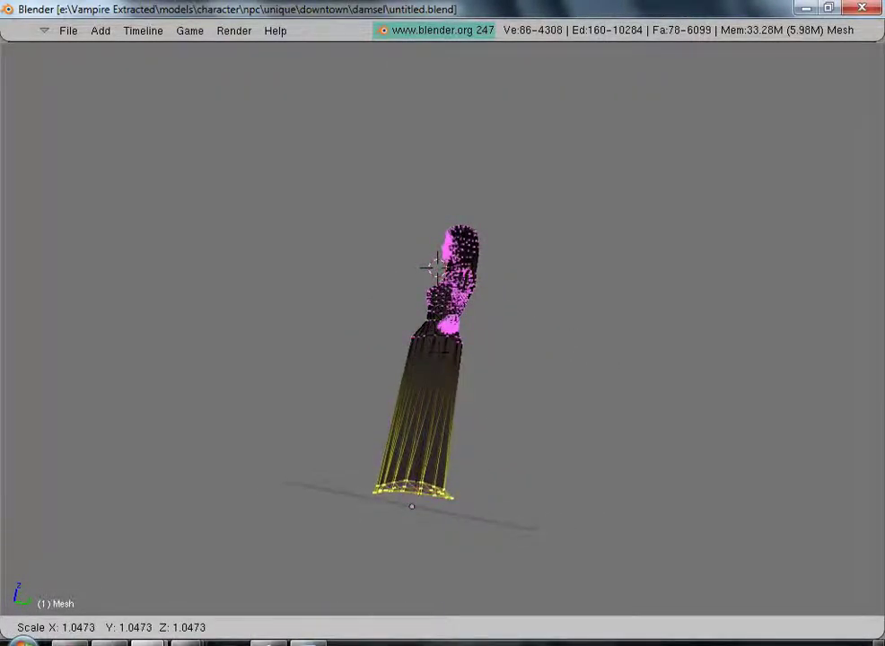
click(610, 357)
key(g)
key(z)
click(421, 563)
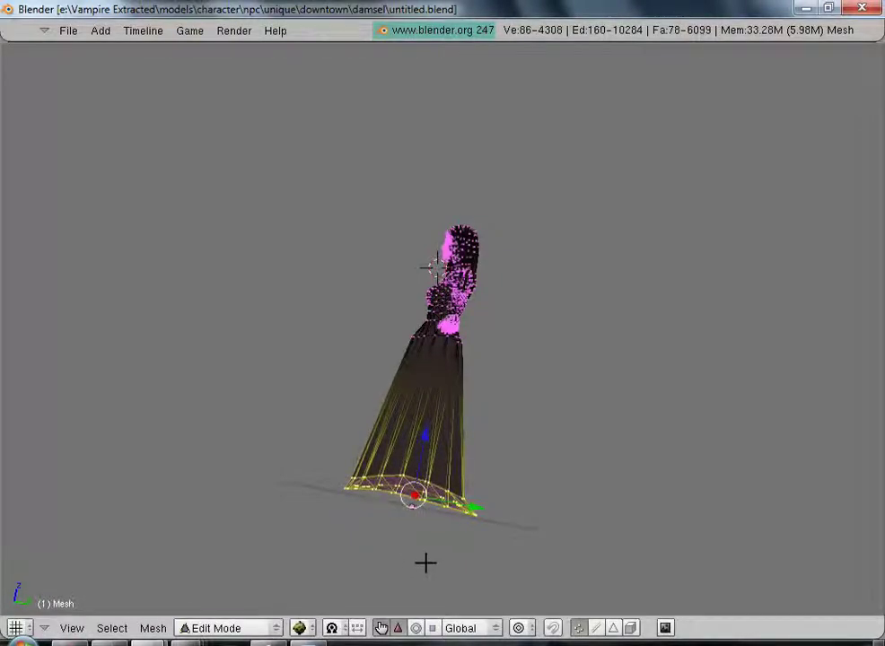
- Examine the long skirt's side silhouette and hem around the feet in Object Mode
key(KP_1)
key(KP_3)
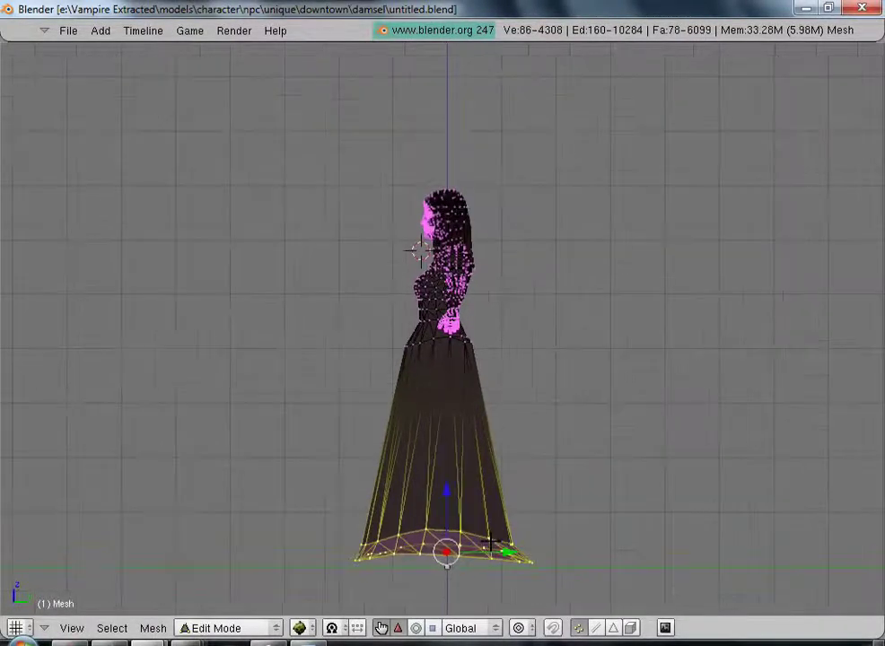
click(181, 630)
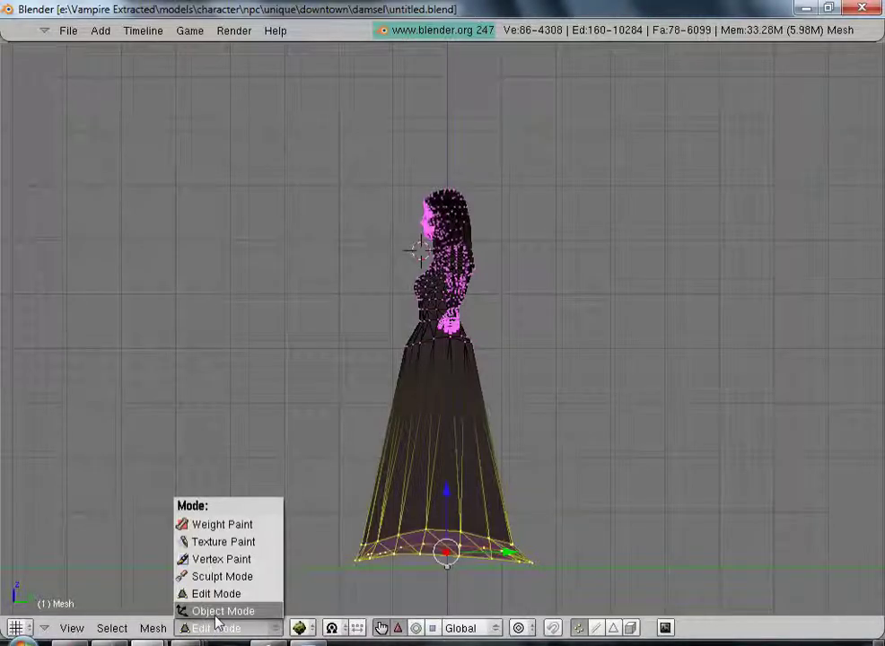
click(217, 610)
middle_drag(358, 439, 388, 392)
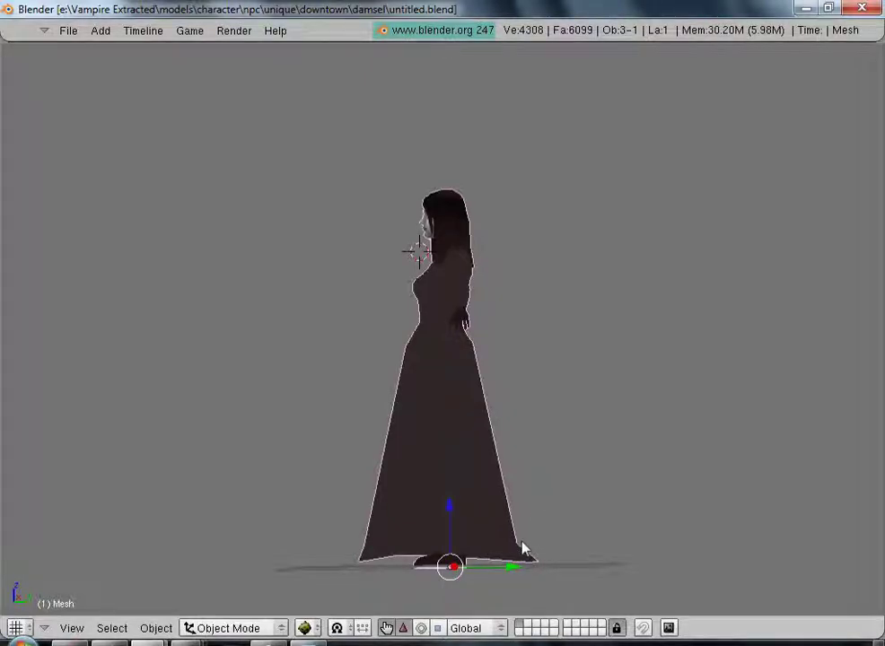
shift+middle_drag(557, 551, 518, 401)
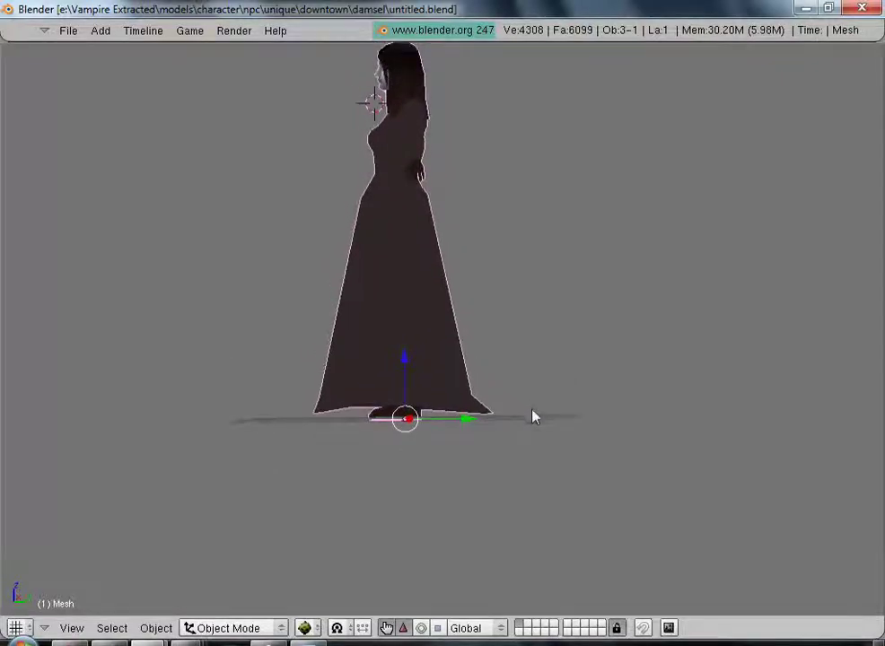
scroll(533, 413, up, 5)
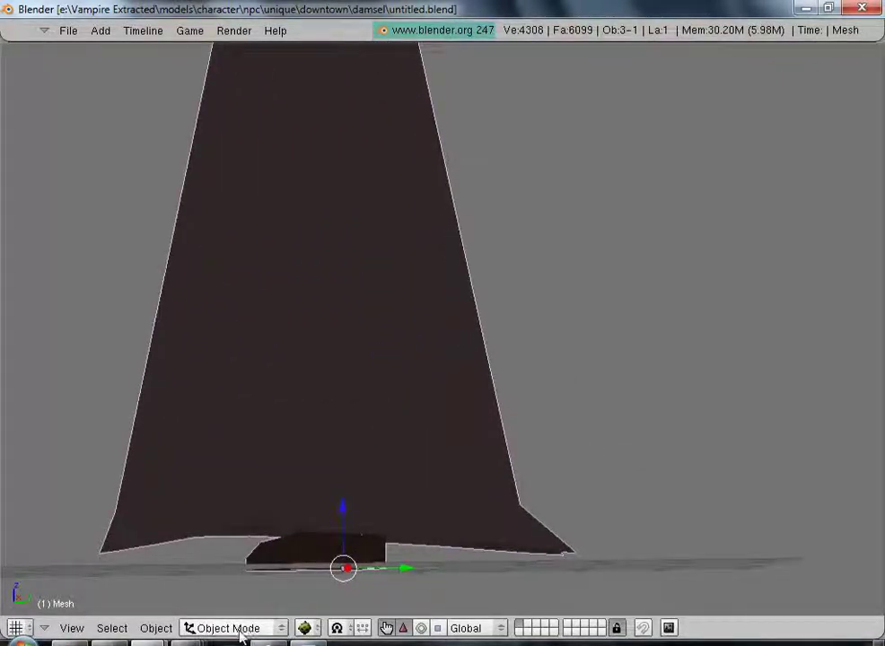
- In Edit Mode, select the vertices at the kink above the rear hem and raise them moderately along Z to smooth the back edge
click(239, 631)
click(227, 591)
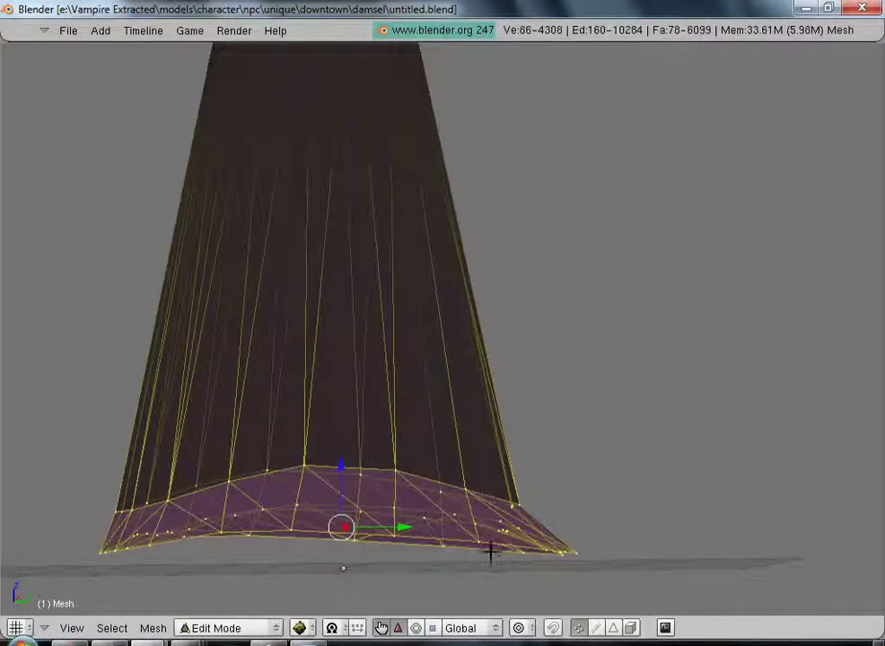
right_click(520, 505)
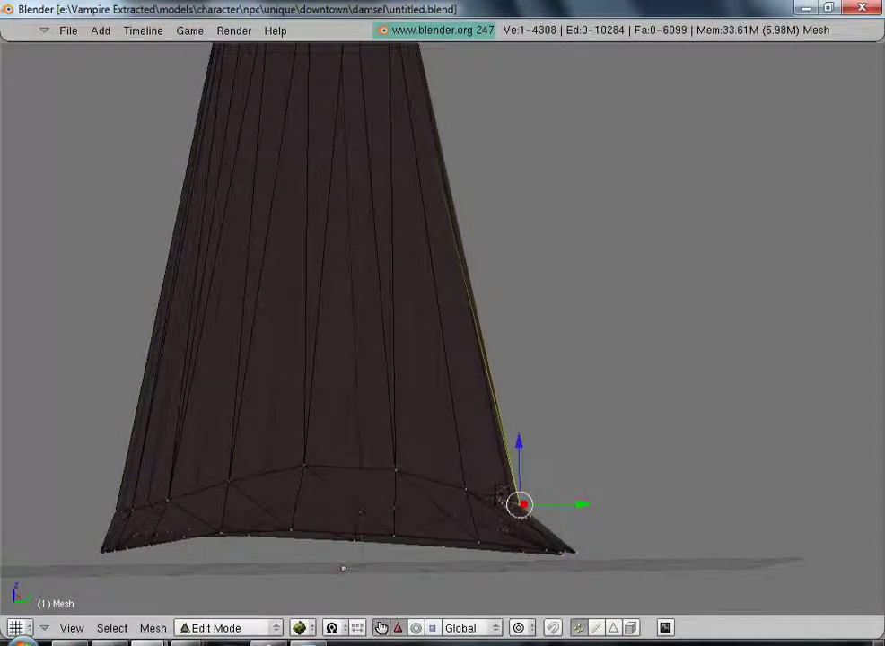
drag(501, 496, 537, 521)
drag(515, 446, 482, 287)
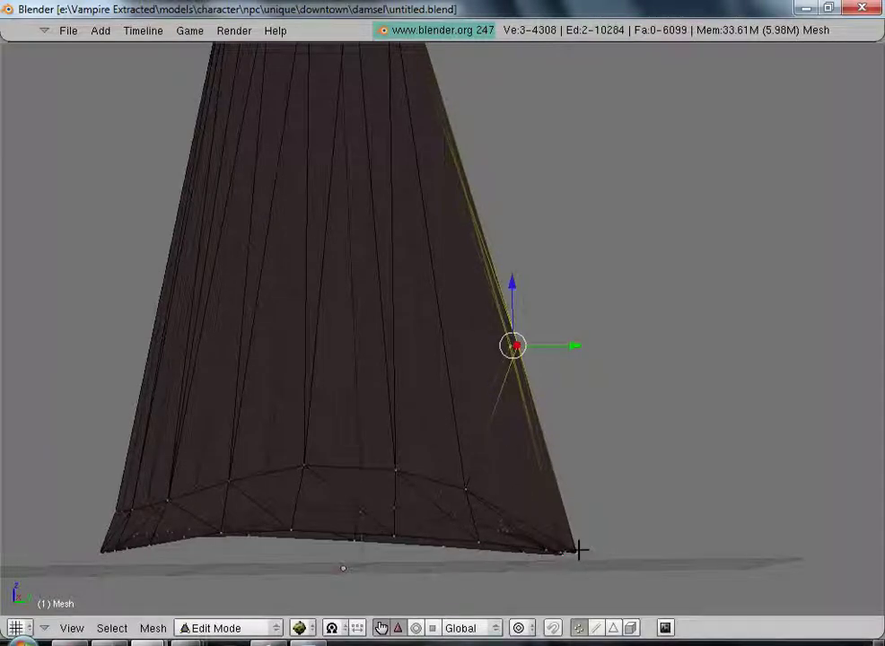
key(ctrl+z)
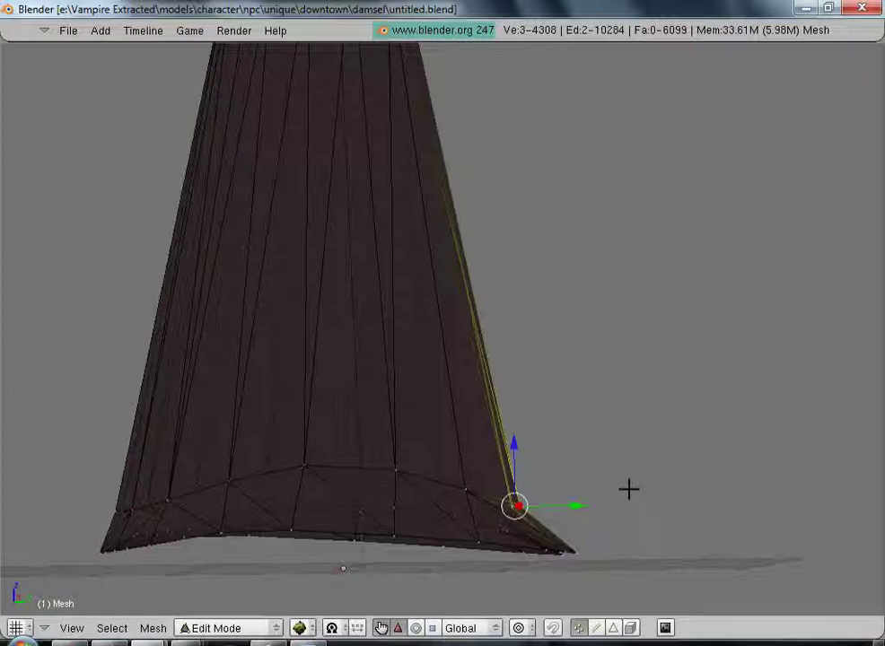
drag(518, 442, 513, 362)
- Check the skirt's adjusted rear silhouette in Object Mode and return to Edit Mode at the hem
click(258, 627)
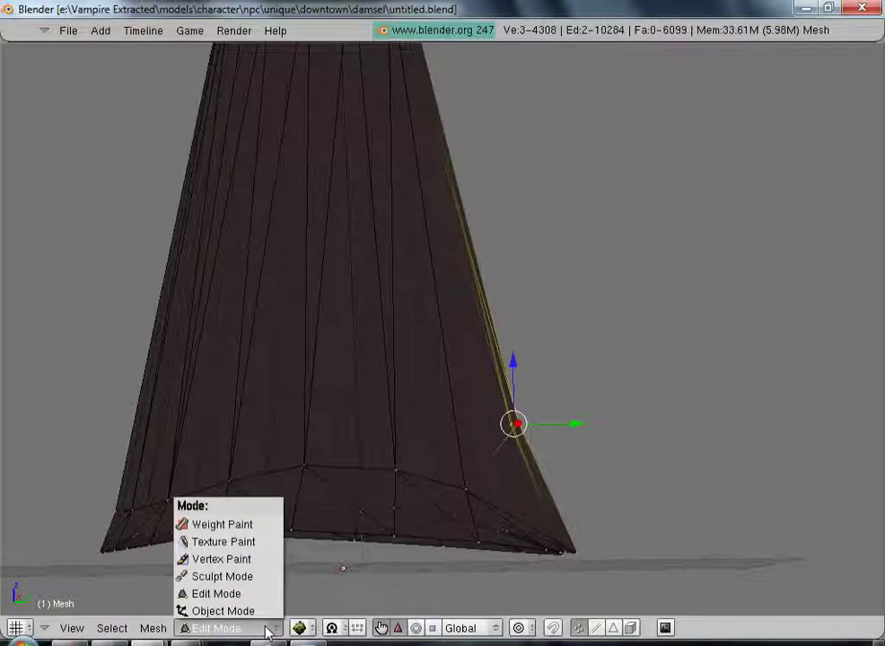
click(259, 614)
scroll(404, 543, down, 8)
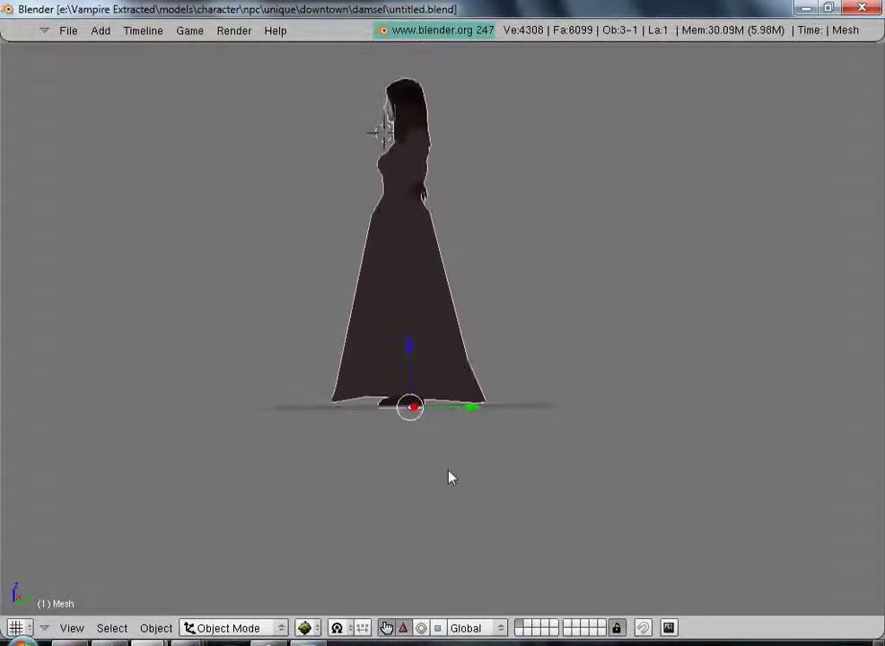
scroll(442, 468, up, 3)
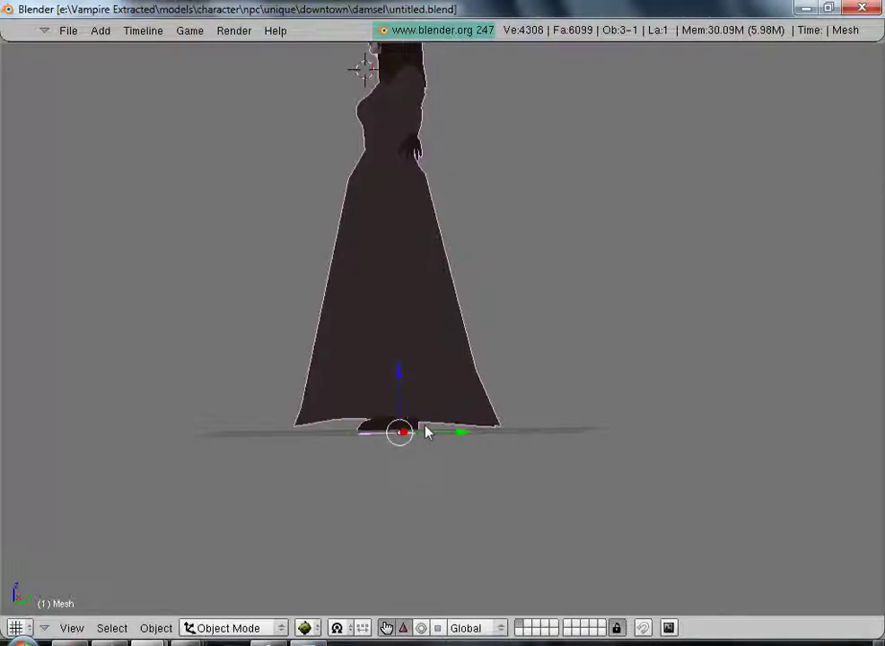
click(228, 627)
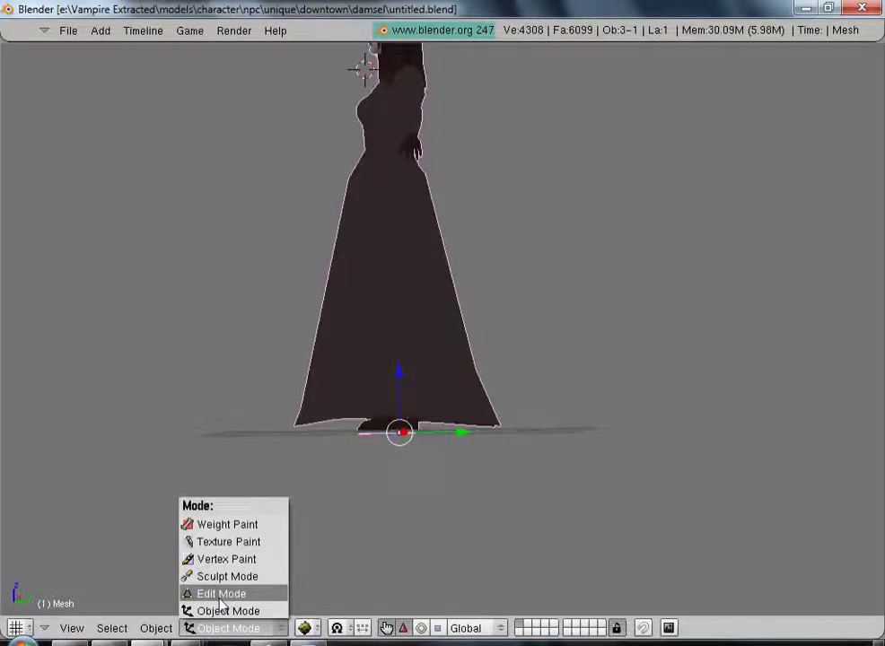
click(218, 593)
scroll(541, 489, up, 4)
scroll(456, 532, up, 2)
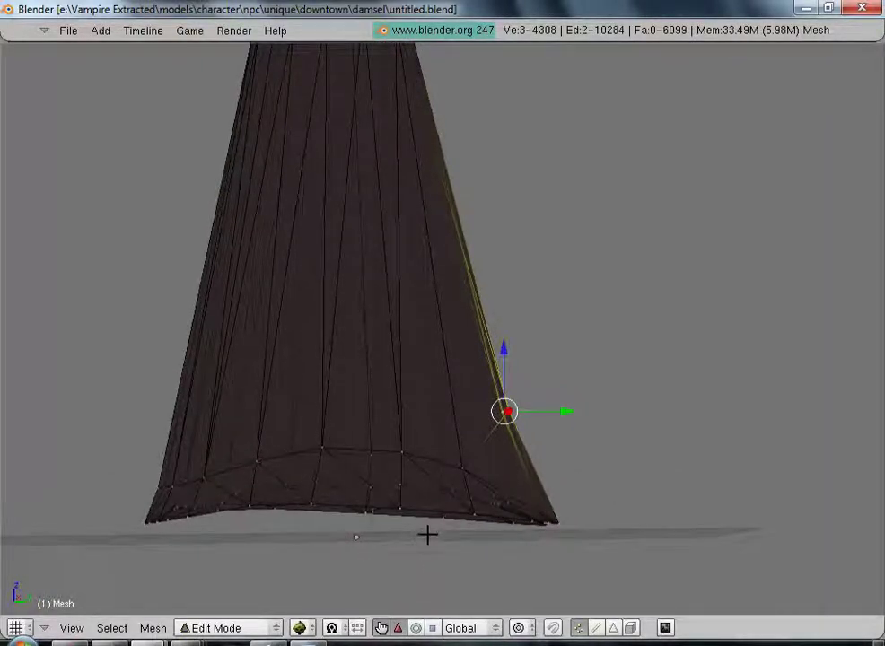
ctrl+drag(408, 501, 366, 491)
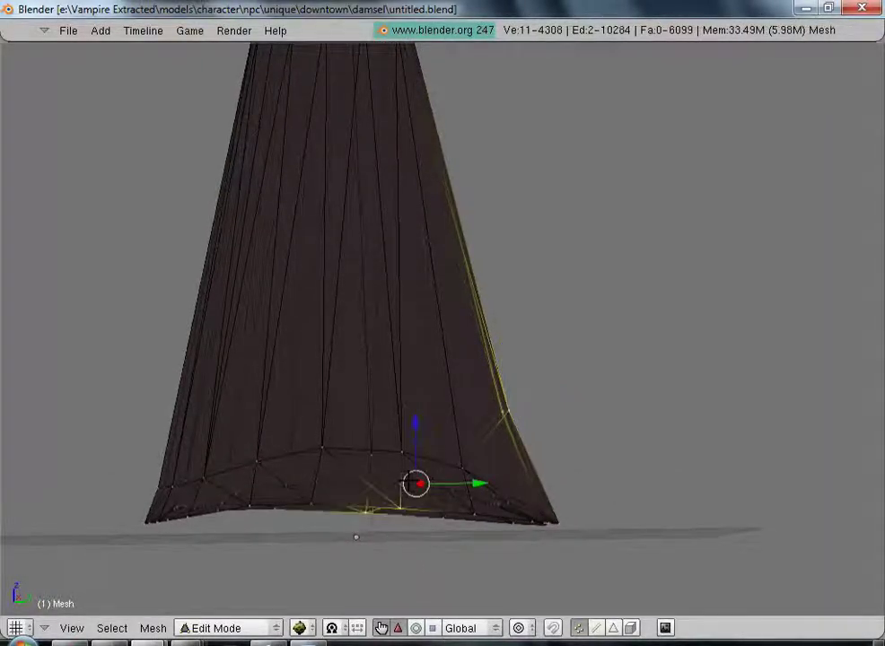
key(g)
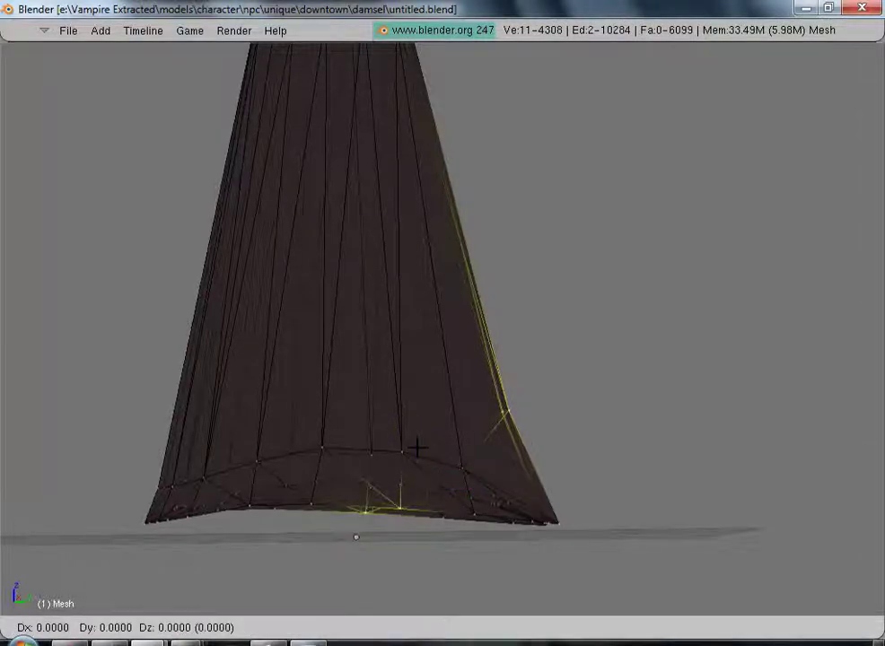
click(415, 453)
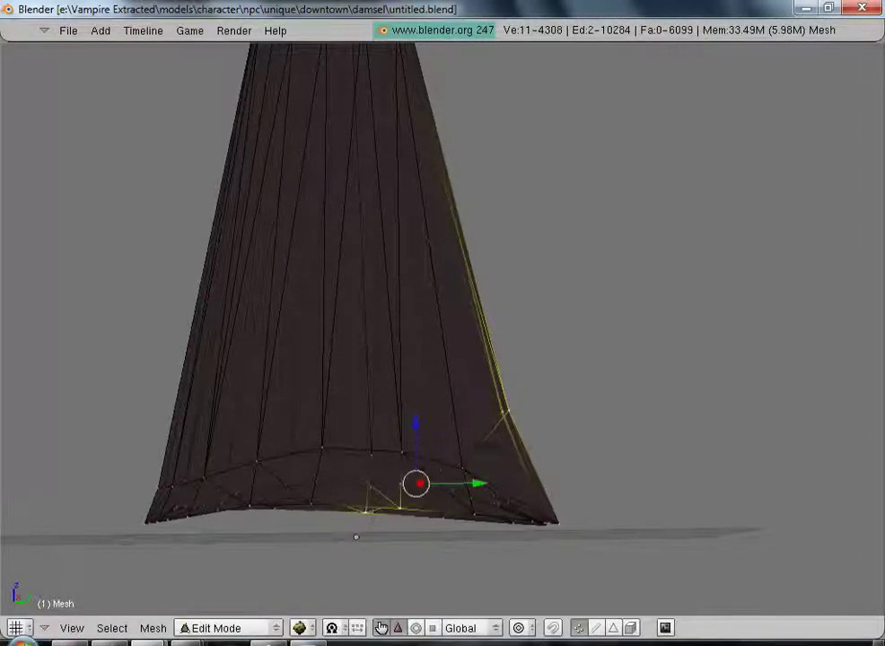
key(a)
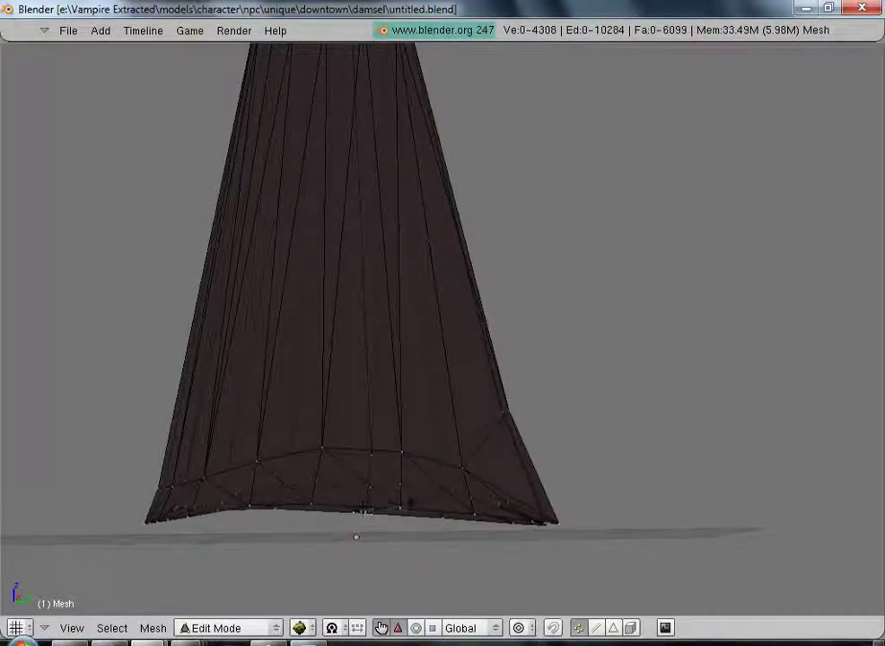
- Lower the hem vertices at the middle of the skirt's side and the adjacent ones toward the front slightly along Z
ctrl+drag(412, 504, 382, 537)
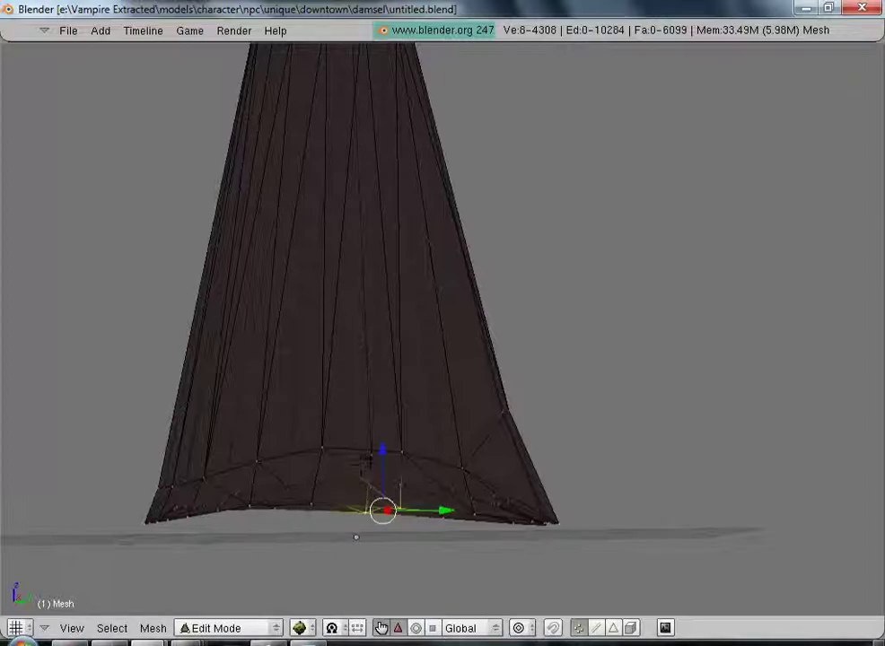
drag(379, 450, 381, 455)
scroll(269, 544, up, 1)
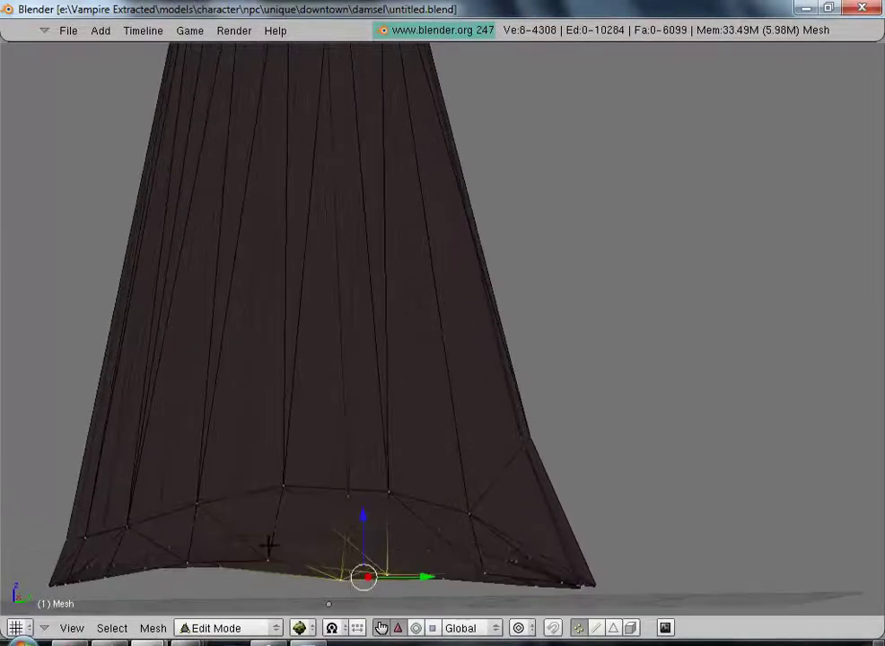
right_click(262, 564)
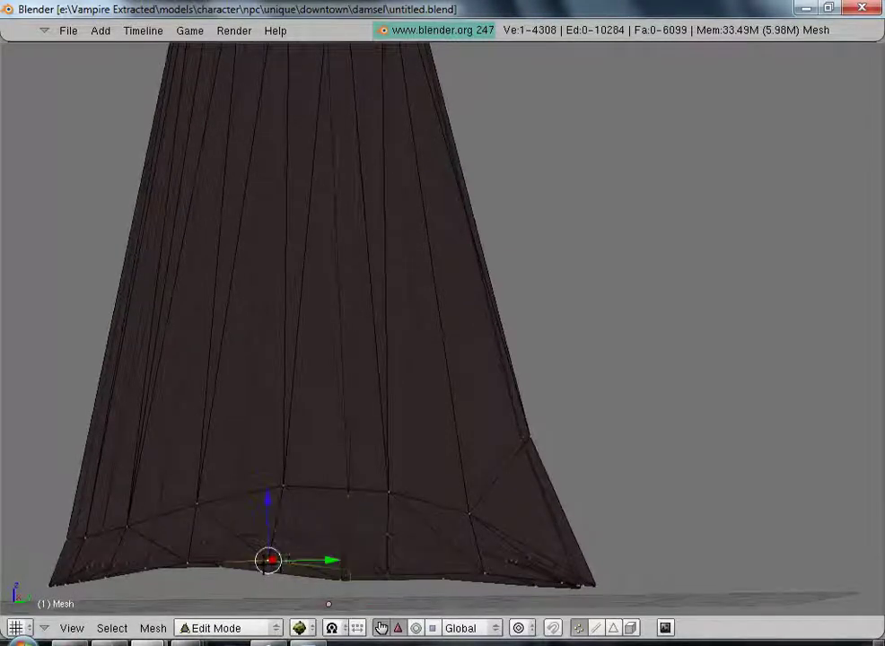
middle_drag(312, 545, 322, 596)
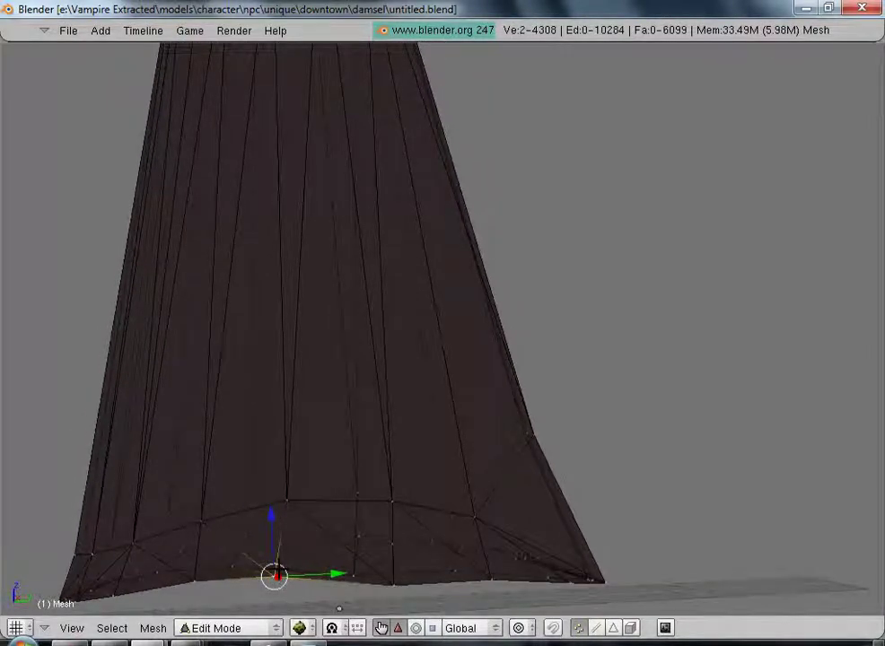
drag(269, 516, 271, 530)
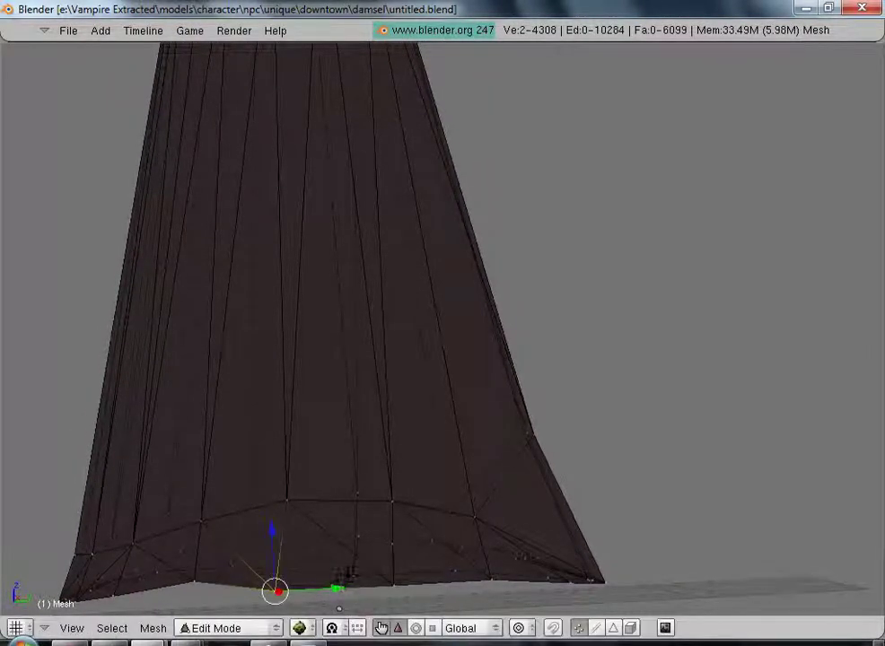
- Try to lower the next hem vertex toward the skirt's front slightly along the Z axis
right_click(198, 588)
mouse_move(192, 543)
mouse_down()
mouse_move(191, 526)
mouse_move(191, 536)
mouse_up()
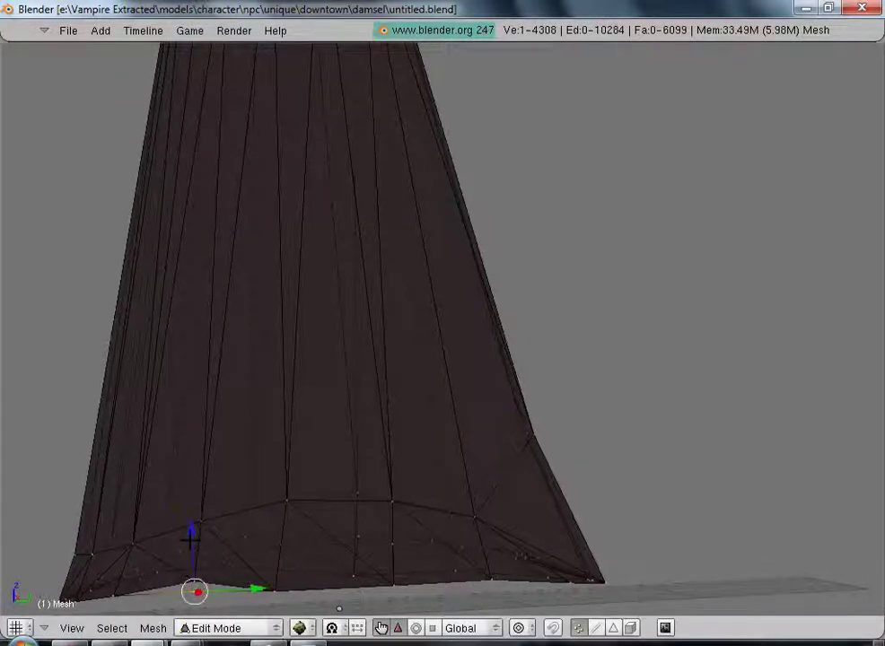
key(ctrl+z)
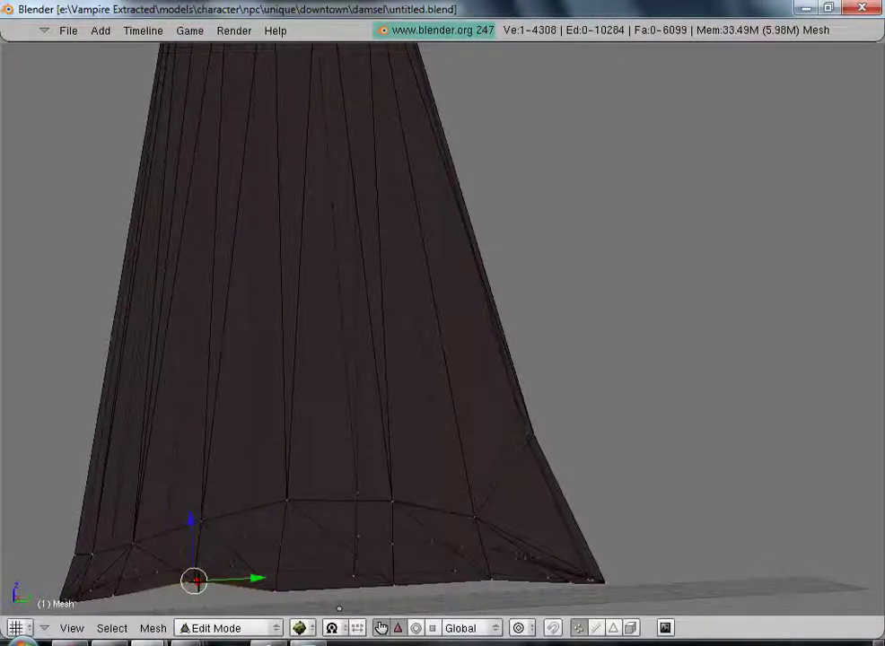
- Lower the selected front-side hem vertex slightly along Z and raise the vertex in the loop above the rear-side hem
drag(191, 520, 190, 541)
scroll(98, 424, down, 2)
middle_drag(98, 424, 786, 347)
right_click(514, 448)
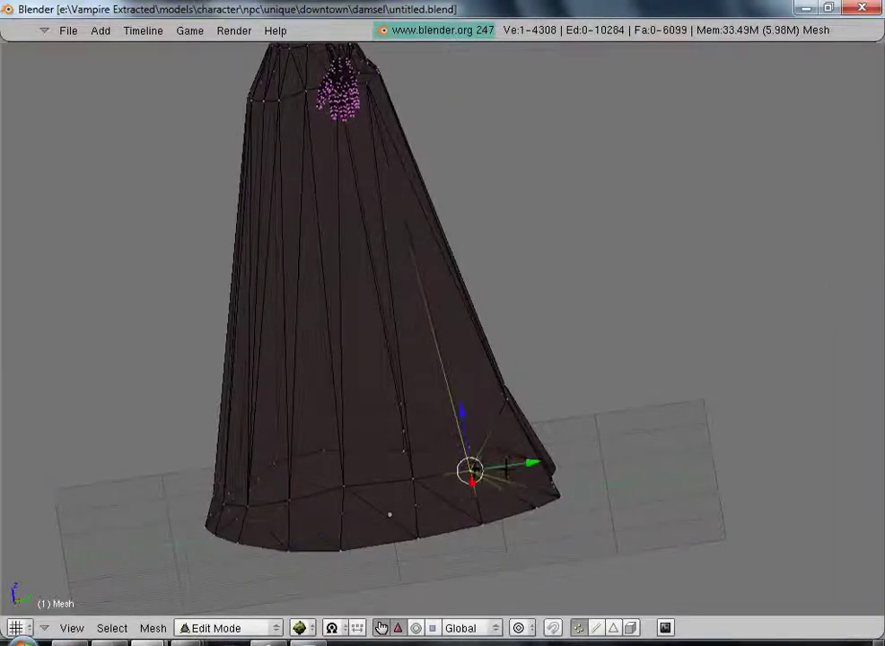
middle_drag(541, 434, 437, 446)
drag(417, 414, 412, 337)
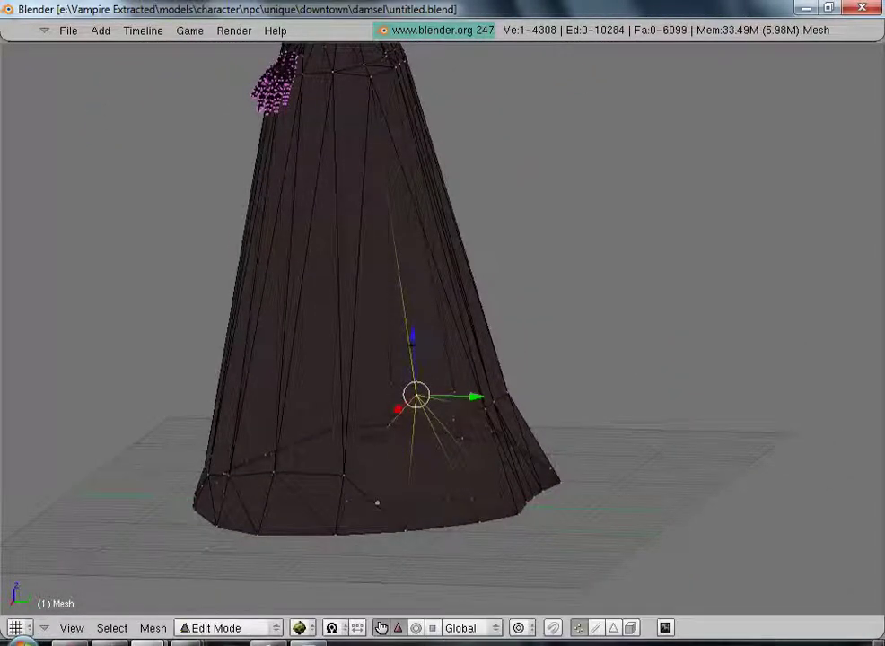
- Raise both overlapping vertices at the next point of the loop above the side hem, keeping the seam closed
right_click(342, 473)
drag(344, 422, 338, 351)
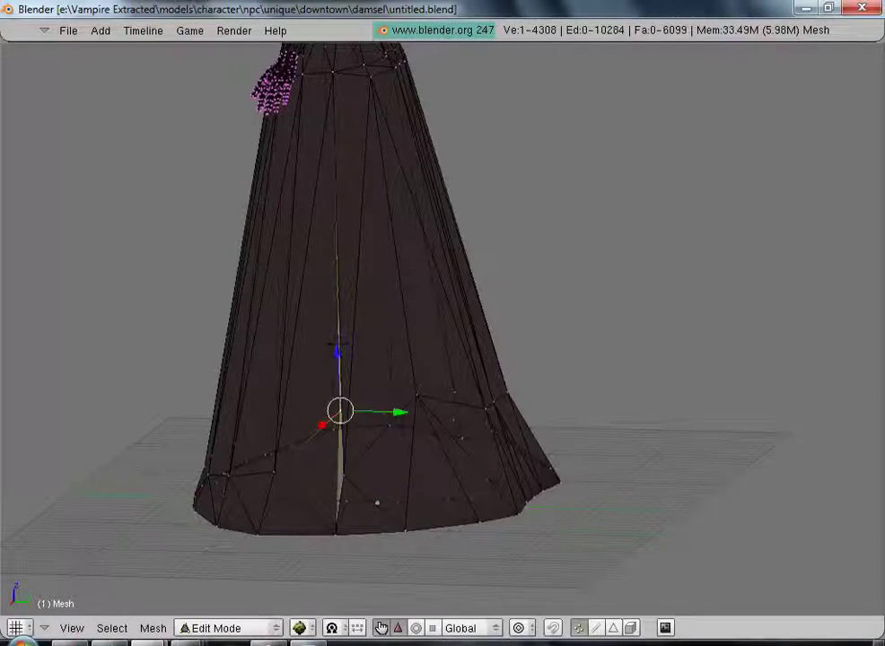
key(ctrl+z)
shift+right_click(357, 470)
middle_drag(381, 424, 628, 457)
scroll(628, 457, up, 2)
key(g)
click(674, 467)
- Clear the selection and raise the next low vertex of that loop, toward the skirt's front, along Z
middle_drag(681, 462, 509, 461)
middle_drag(367, 491, 206, 523)
shift+right_click(176, 541)
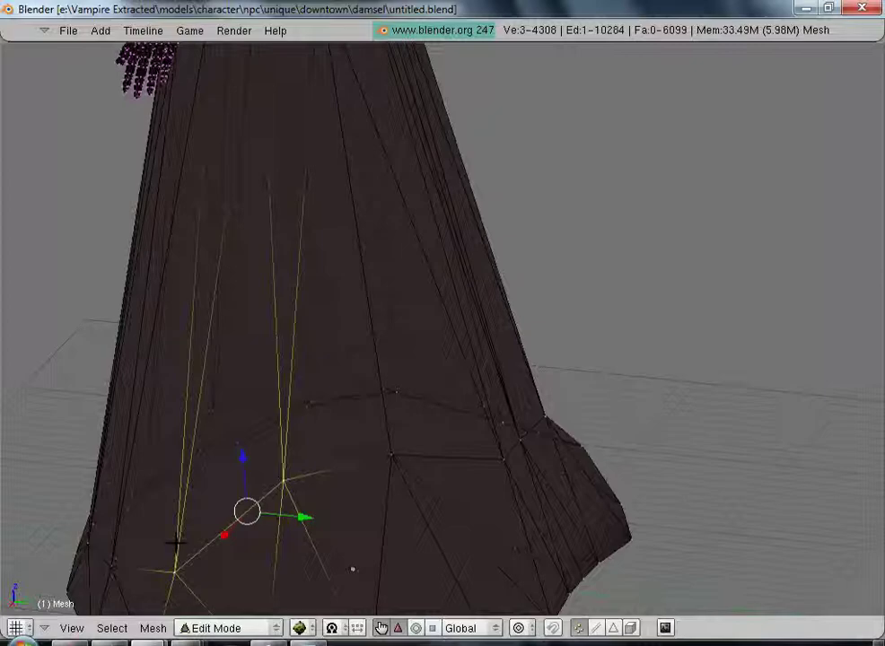
right_click(176, 542)
key(a)
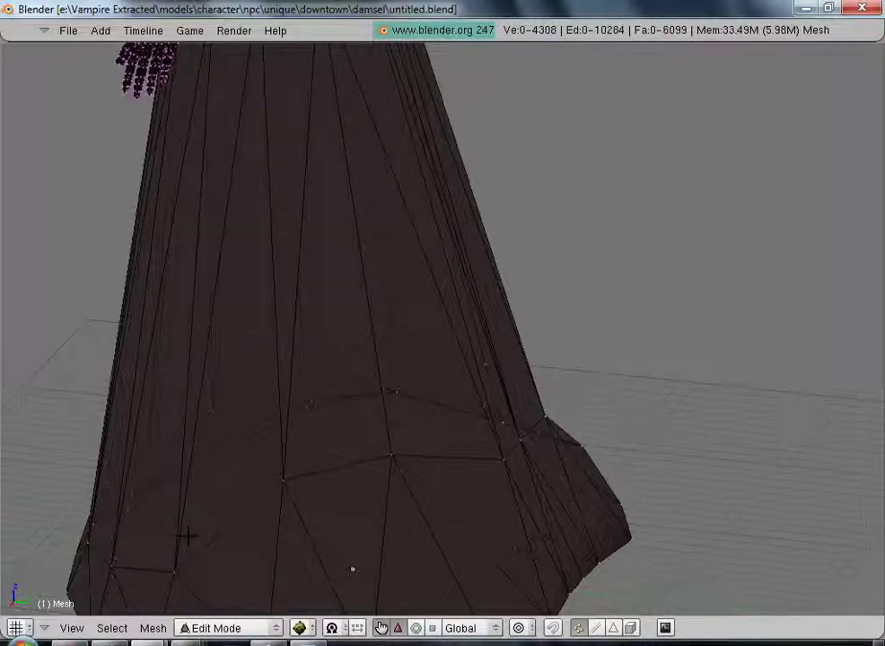
right_click(189, 537)
key(g)
key(z)
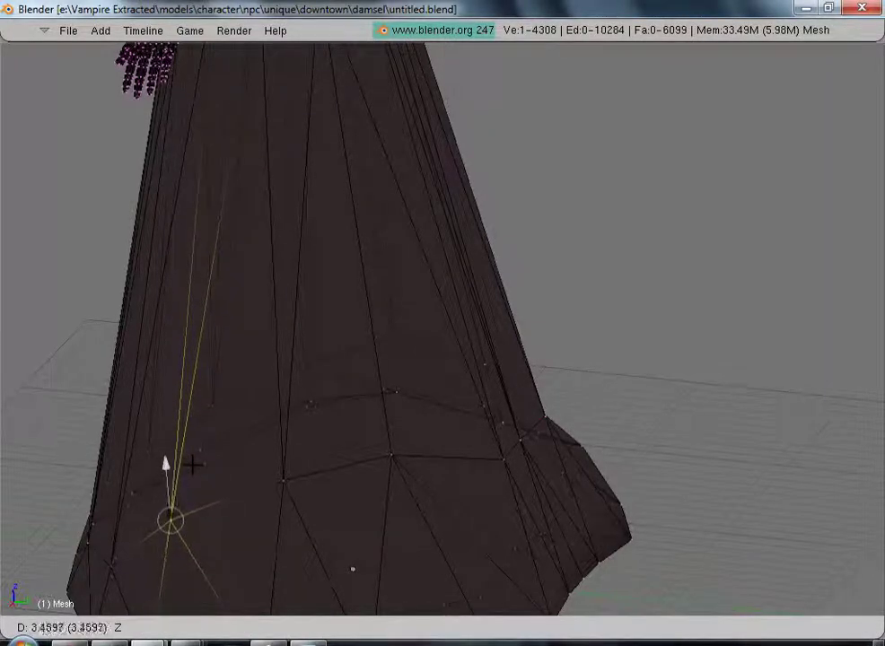
click(206, 432)
- Raise the two low loop vertices at the skirt's rear corner slightly along Z, in line with their neighbours
middle_drag(272, 478, 210, 462)
right_click(454, 468)
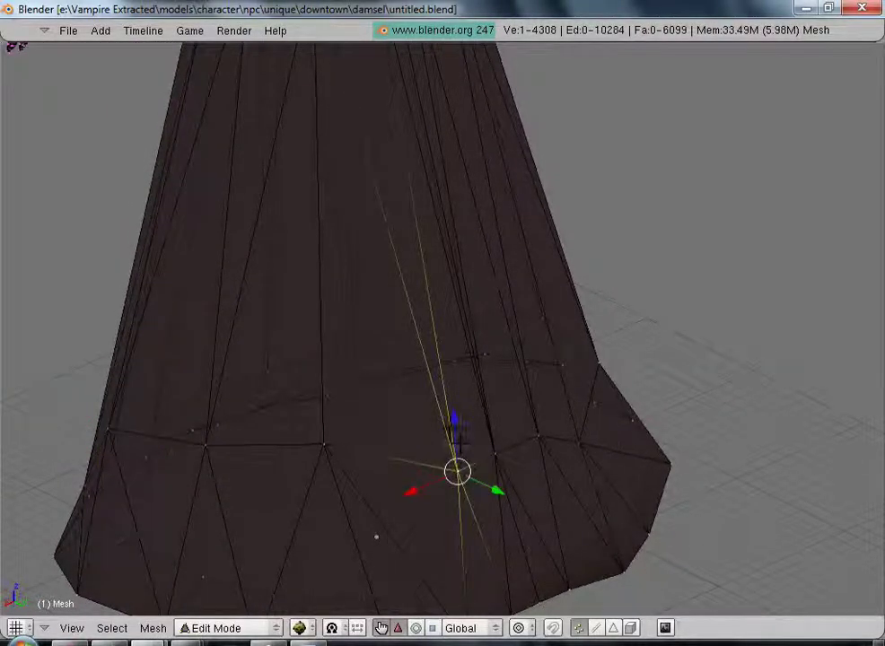
key(g)
key(z)
click(451, 399)
right_click(493, 454)
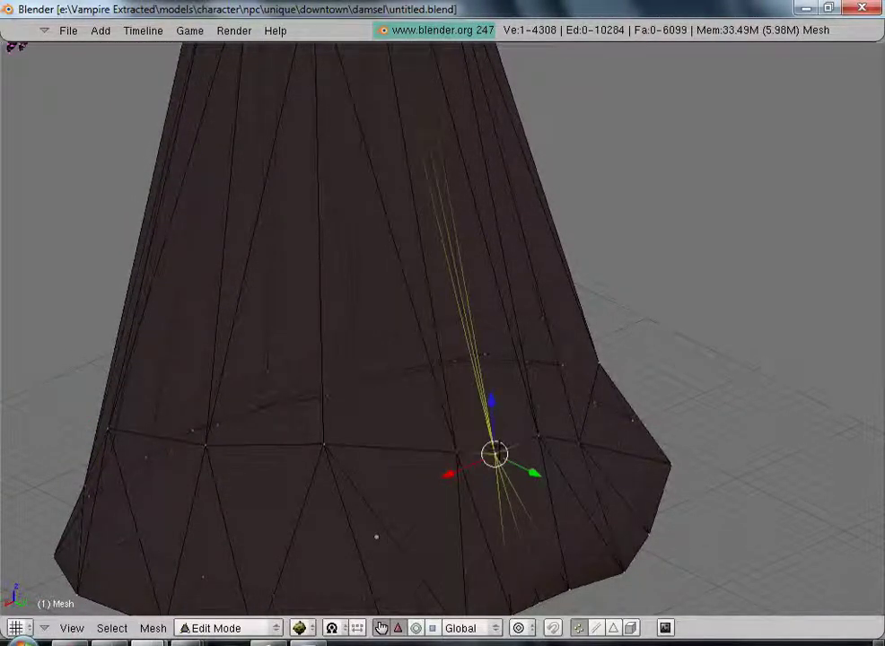
key(g)
key(z)
click(485, 364)
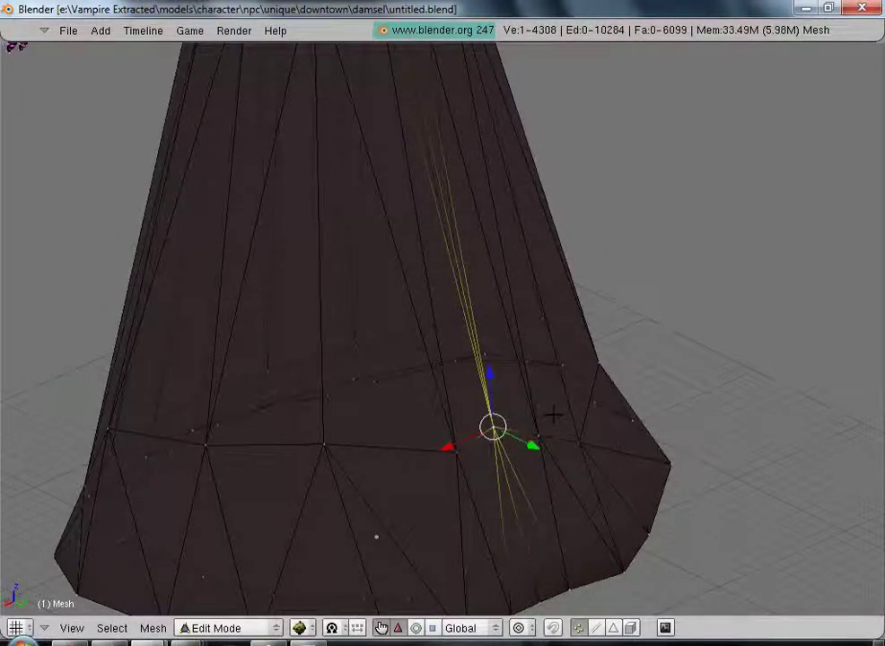
- Raise the next two vertices of the loop above the hem across the back of the skirt along Z
right_click(538, 432)
key(g)
key(z)
key(g)
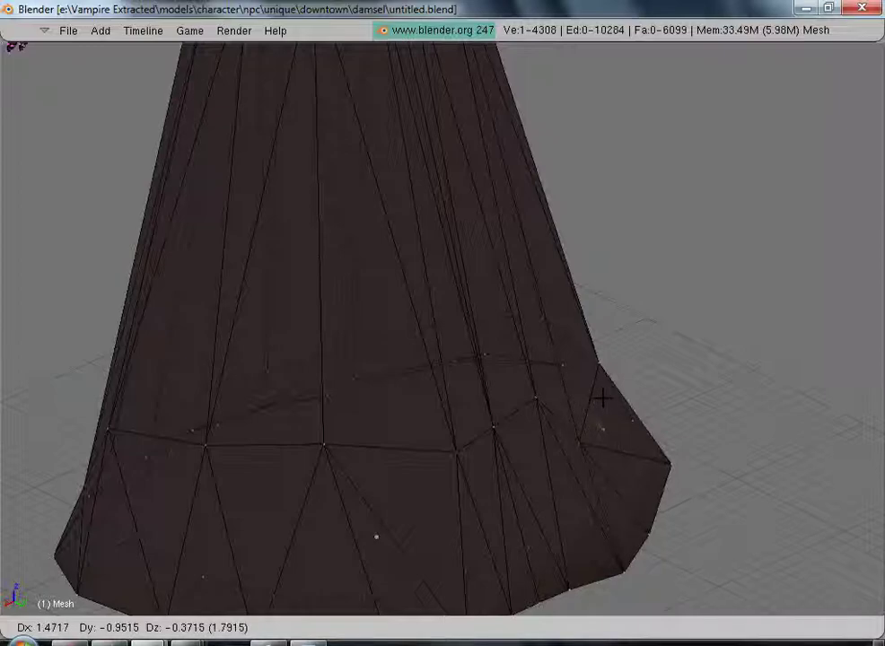
click(598, 398)
middle_drag(739, 368, 689, 365)
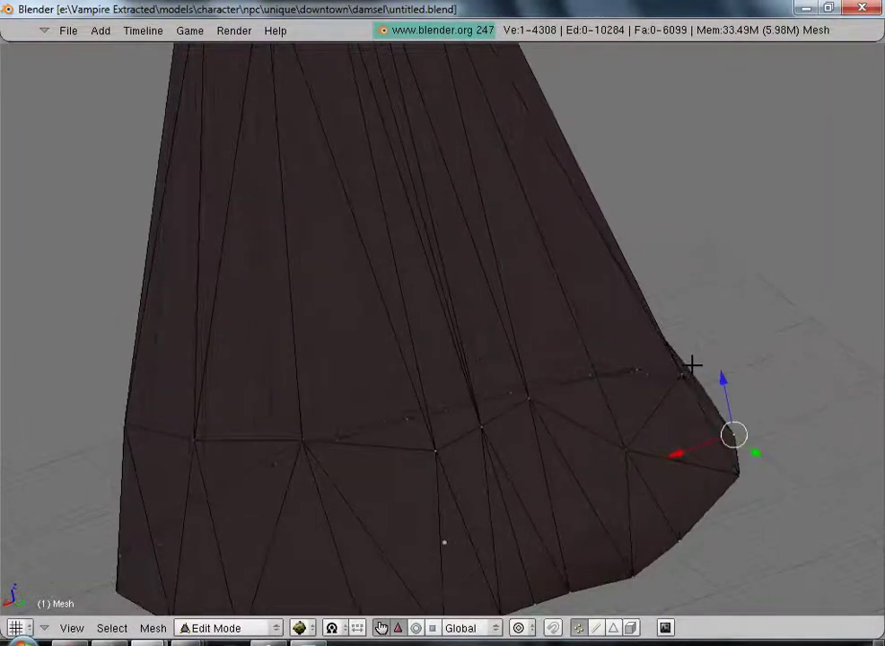
key(a)
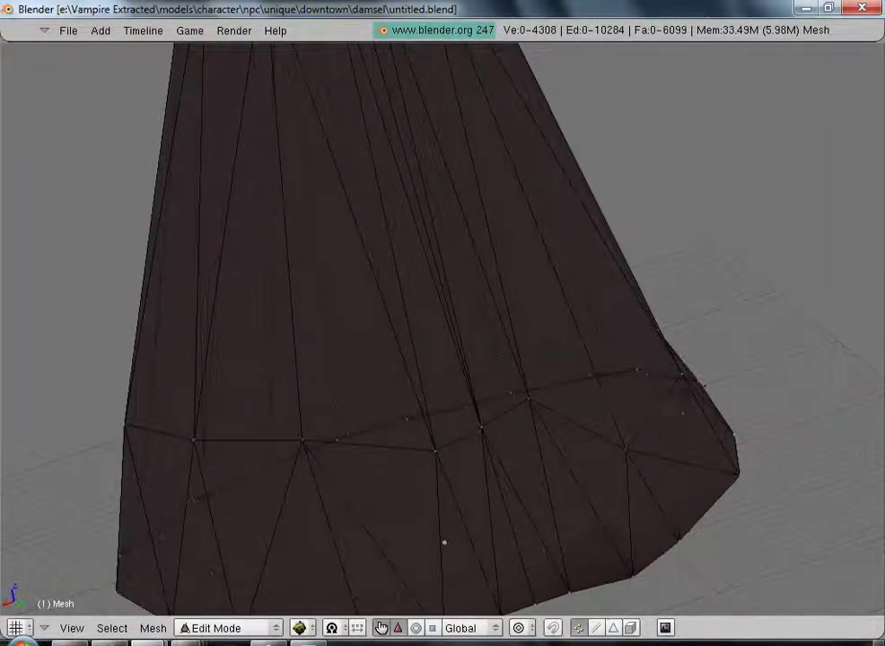
right_click(626, 440)
key(g)
key(z)
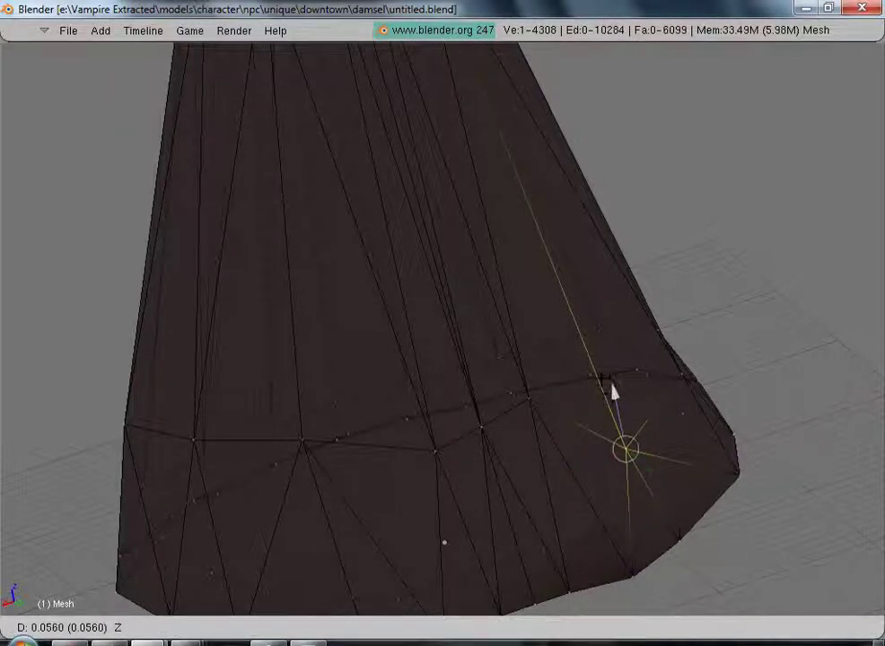
click(602, 334)
- Raise the two overlapping loop vertices at the rear of the character's right side together by about 4.4 units along Z
middle_drag(555, 251, 715, 462)
right_click(658, 487)
key(g)
key(z)
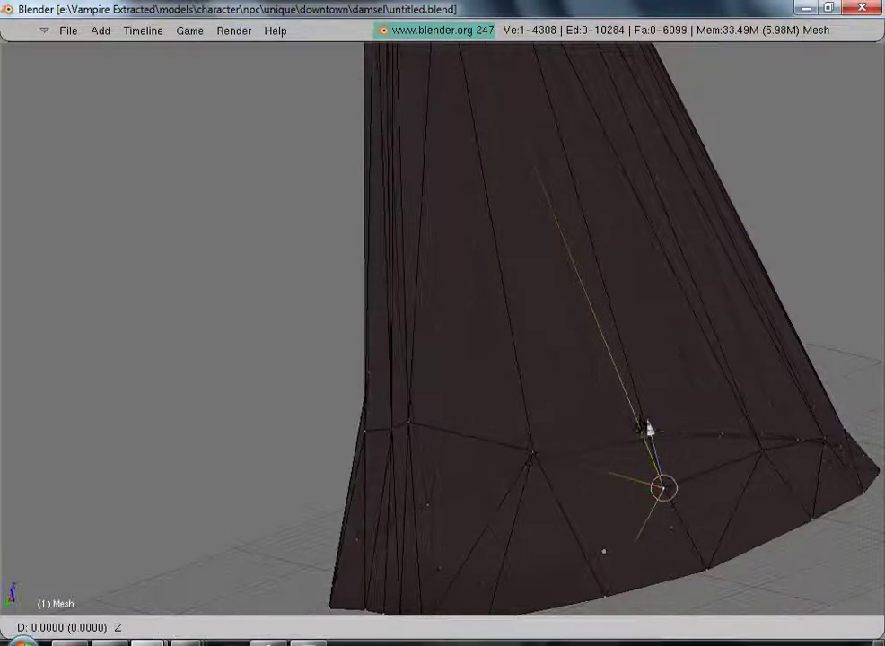
click(648, 384)
middle_drag(649, 384, 574, 390)
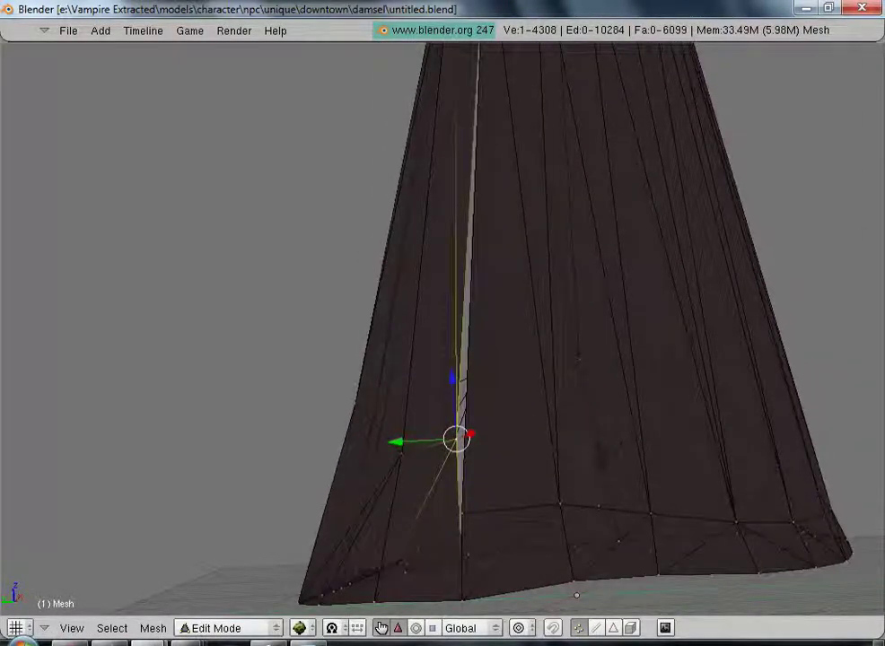
key(ctrl+z)
shift+right_click(463, 511)
key(g)
key(z)
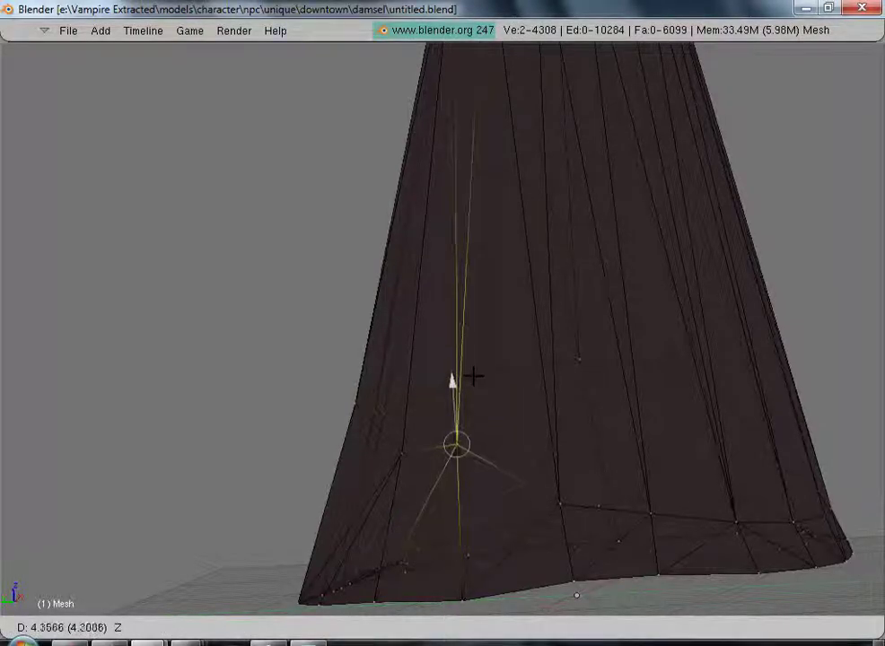
click(474, 372)
- Raise the next two loop vertices along the character's right side of the skirt, level with the pair behind them
right_click(578, 500)
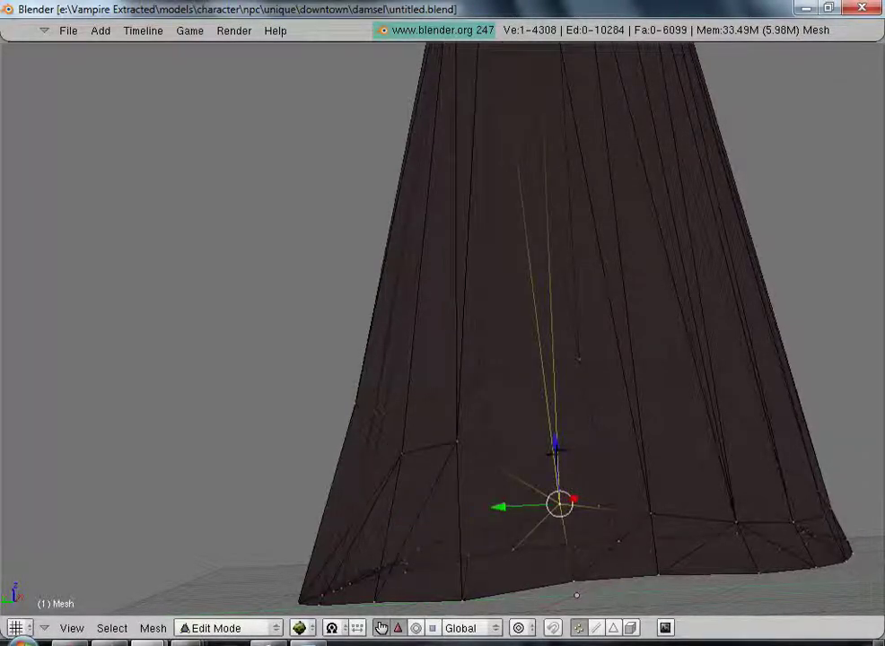
key(g)
key(z)
click(554, 383)
right_click(645, 470)
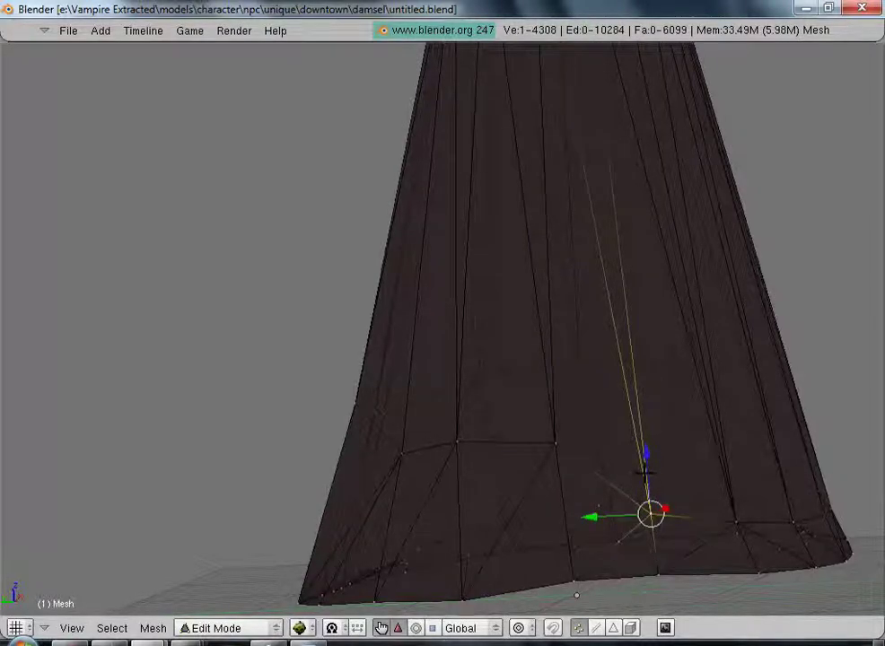
key(g)
key(z)
click(636, 367)
- Raise the following low loop vertex toward the front on the character's right side along Z
middle_drag(789, 424, 717, 466)
right_click(697, 534)
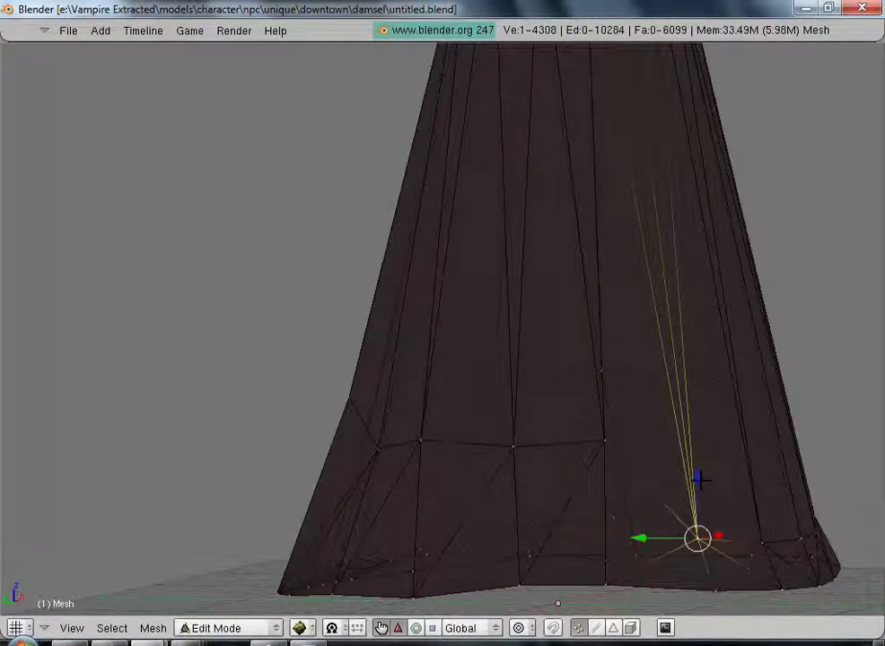
key(g)
key(z)
click(692, 386)
- Raise the two low loop vertices at the front of the character's left side along Z to match the raised ones
middle_drag(693, 386, 734, 453)
middle_drag(693, 498, 566, 343)
scroll(423, 425, up, 3)
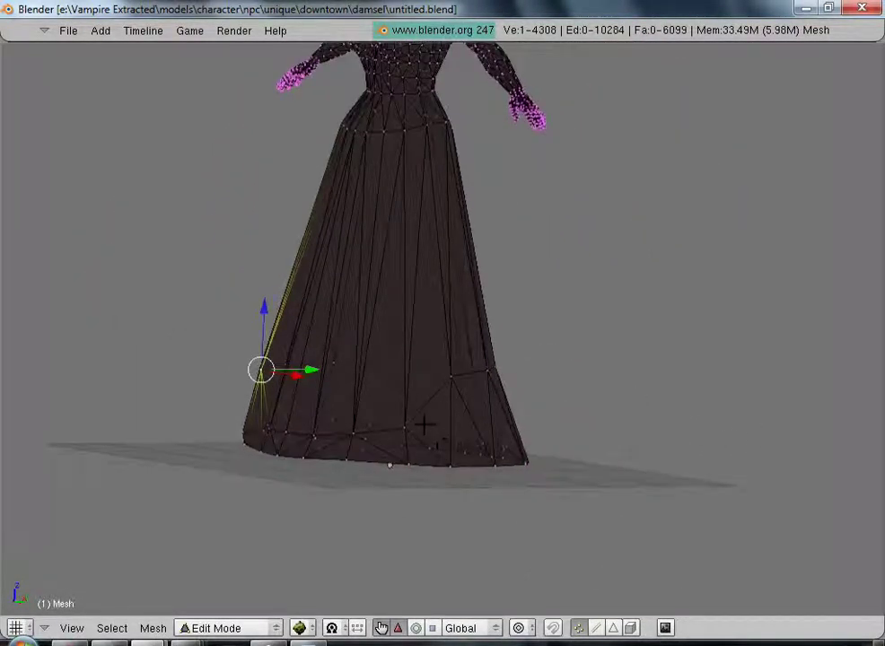
right_click(410, 430)
drag(408, 408, 408, 316)
middle_drag(408, 316, 400, 350)
right_click(401, 420)
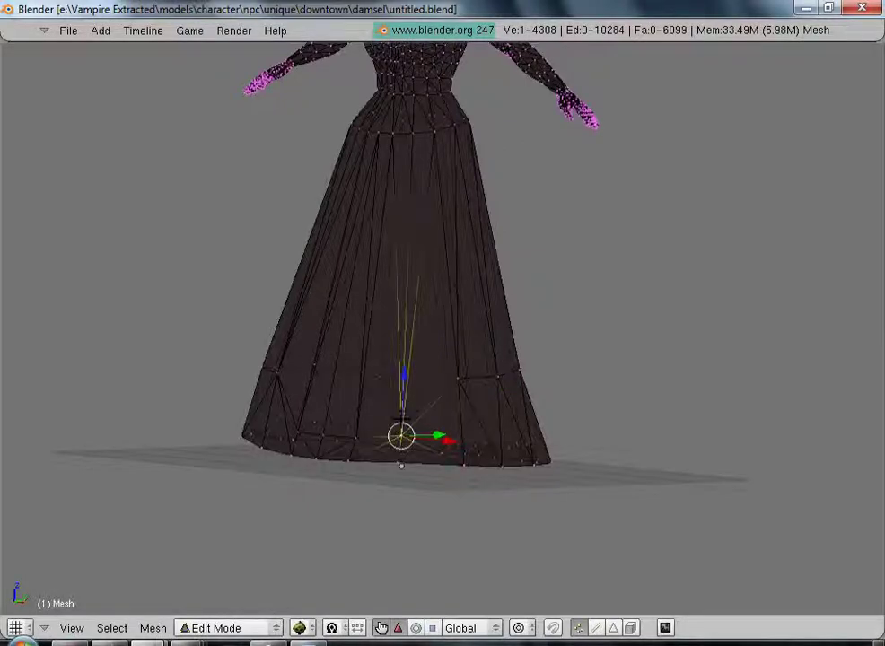
key(g)
key(z)
click(381, 359)
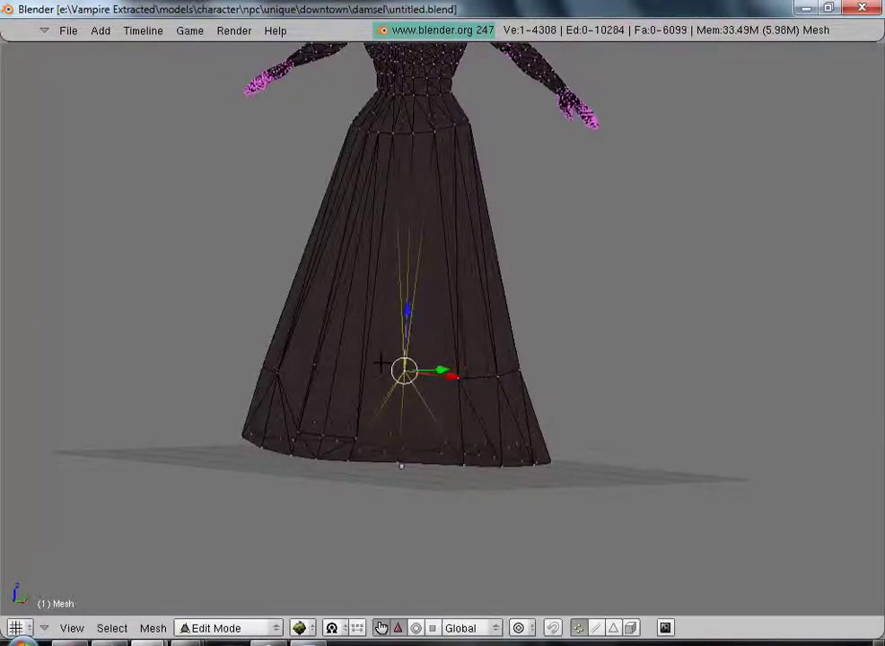
- Raise the low loop vertex near the middle of the skirt's front along Z, nearly level with its raised neighbour
middle_drag(381, 359, 446, 392)
scroll(446, 392, up, 3)
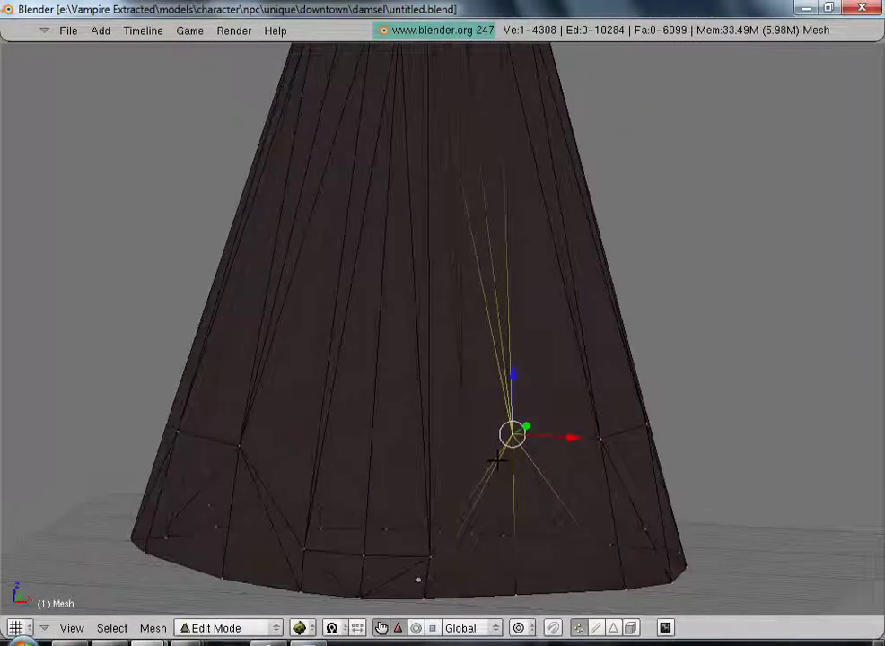
right_click(436, 532)
right_click(417, 543)
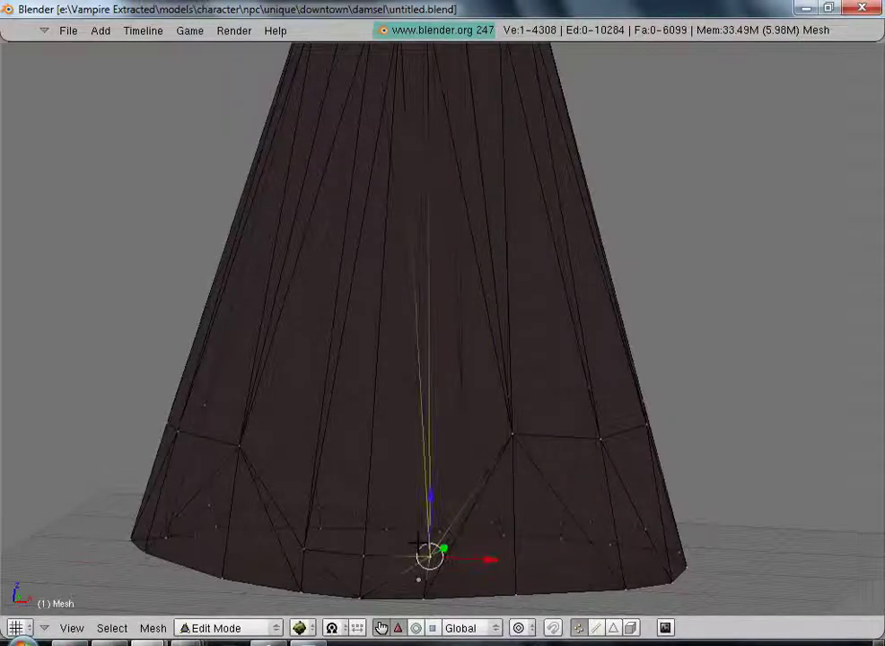
key(g)
key(z)
click(409, 397)
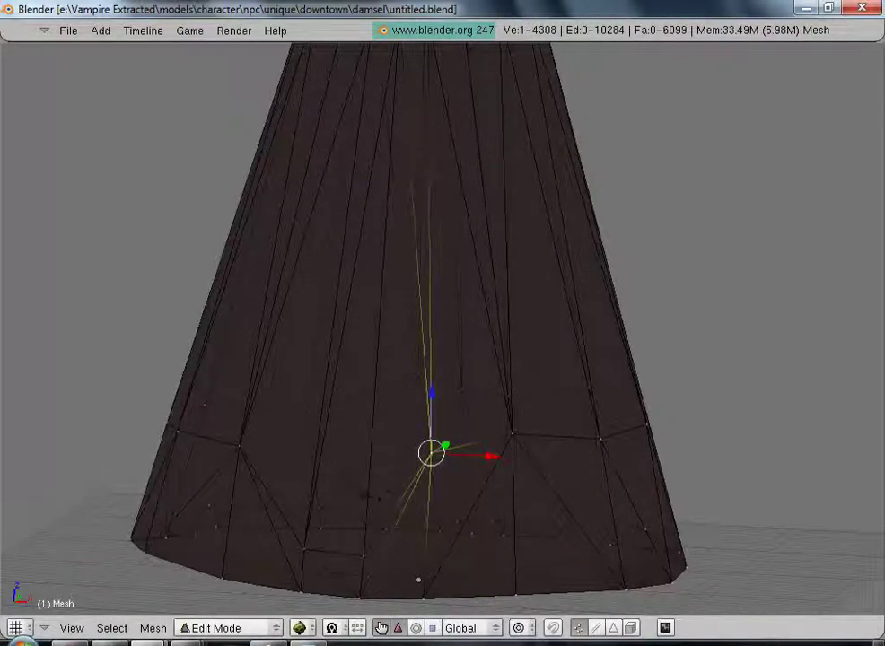
- Raise the two remaining low loop vertices at the skirt's front along Z to complete the raised band
right_click(364, 543)
key(g)
key(z)
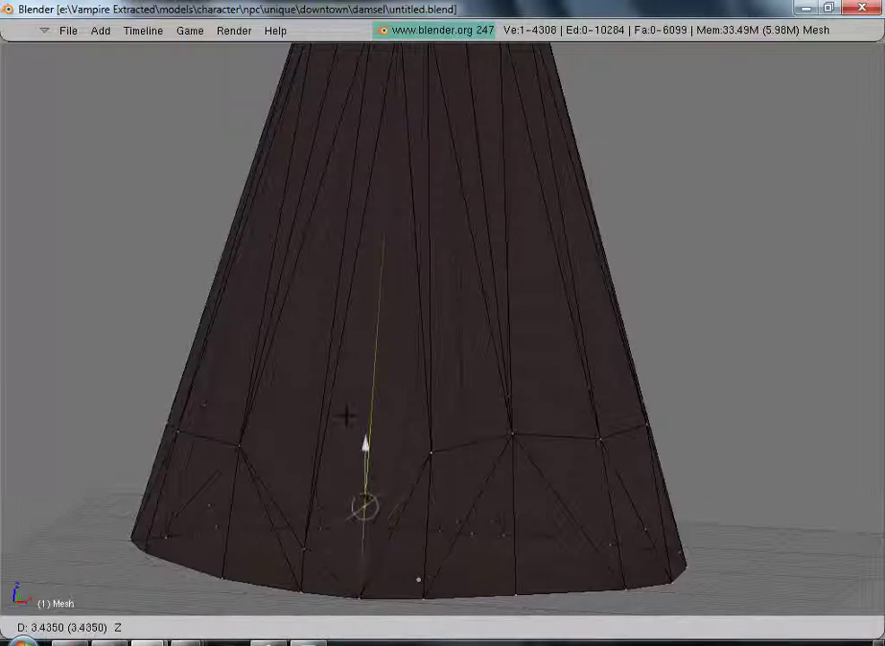
click(349, 367)
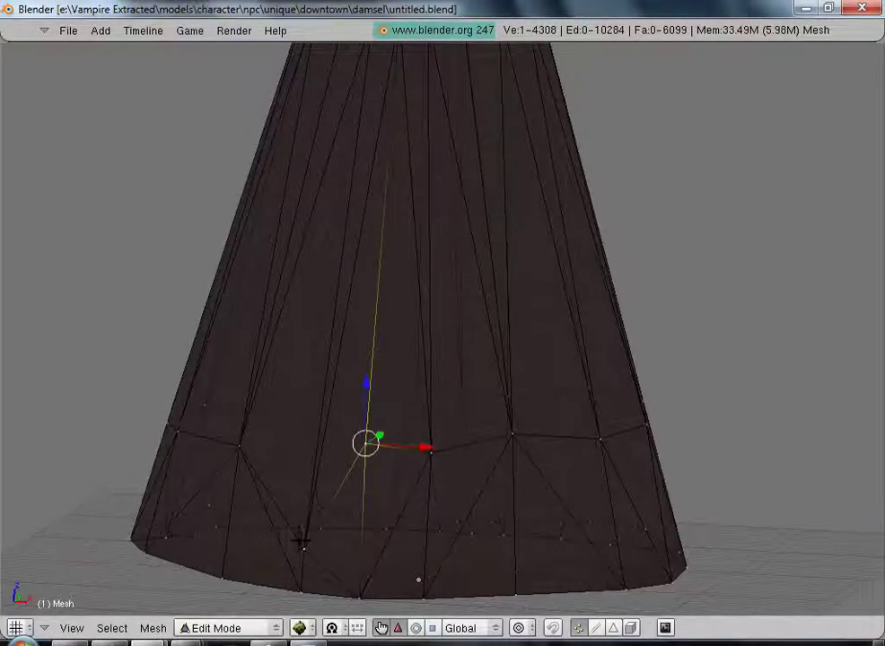
right_click(301, 540)
key(g)
key(z)
click(305, 382)
- Examine the dress silhouette and the upper body from the front in Object Mode
middle_drag(305, 382, 176, 423)
scroll(681, 348, down, 3)
scroll(681, 348, down, 3)
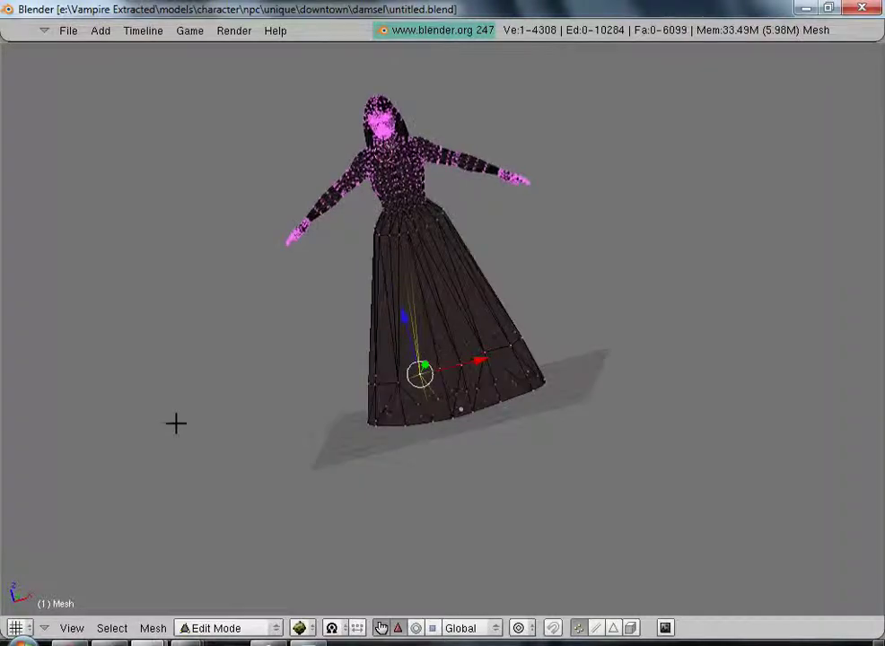
key(KP_1)
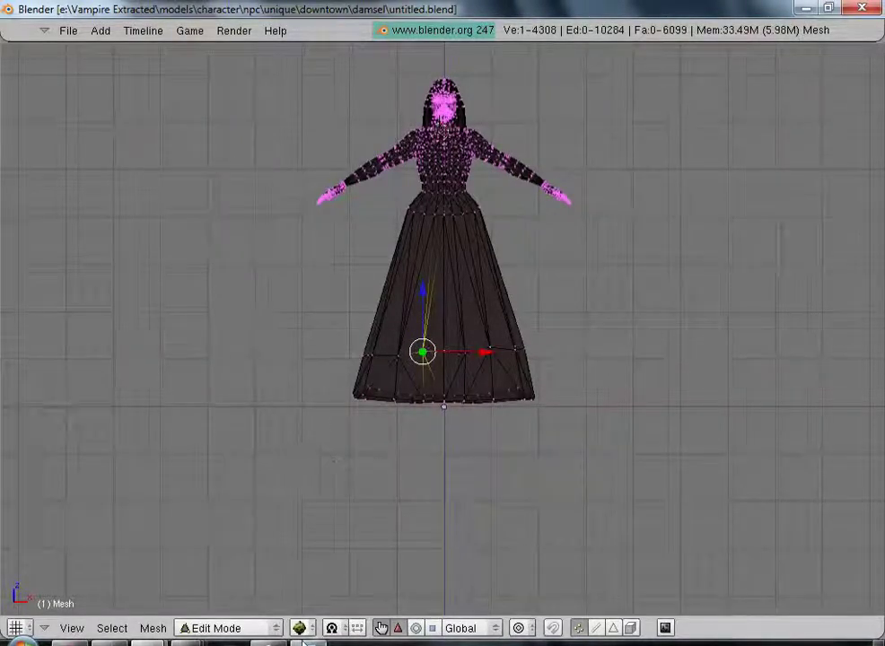
click(250, 628)
click(242, 613)
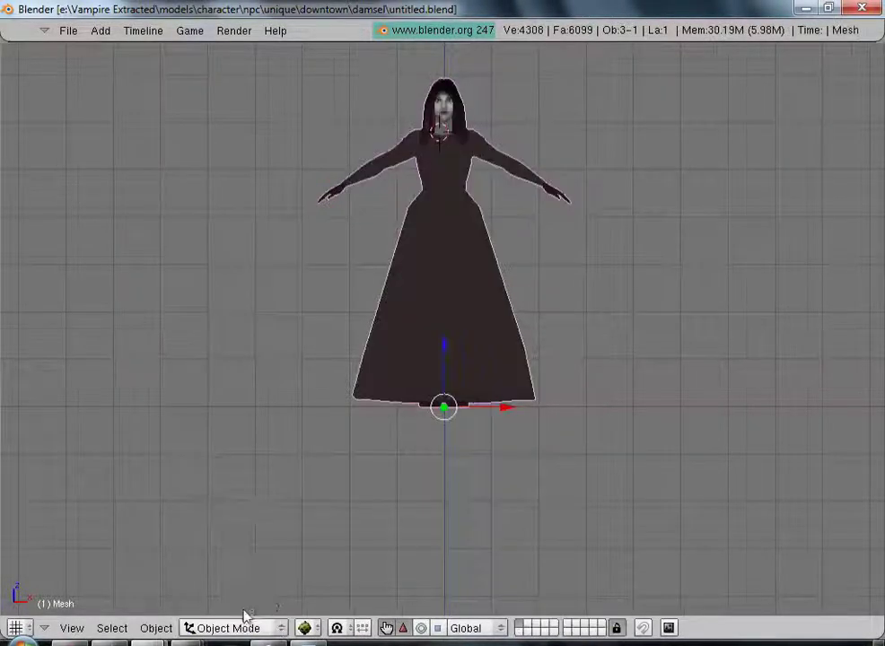
shift+middle_drag(529, 223, 464, 364)
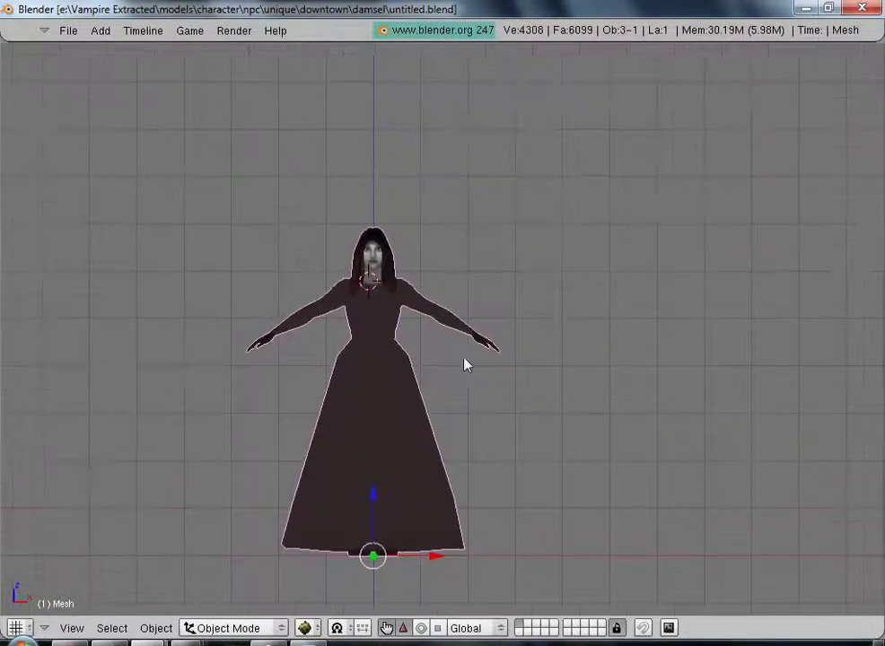
scroll(493, 373, up, 3)
shift+middle_drag(387, 360, 450, 372)
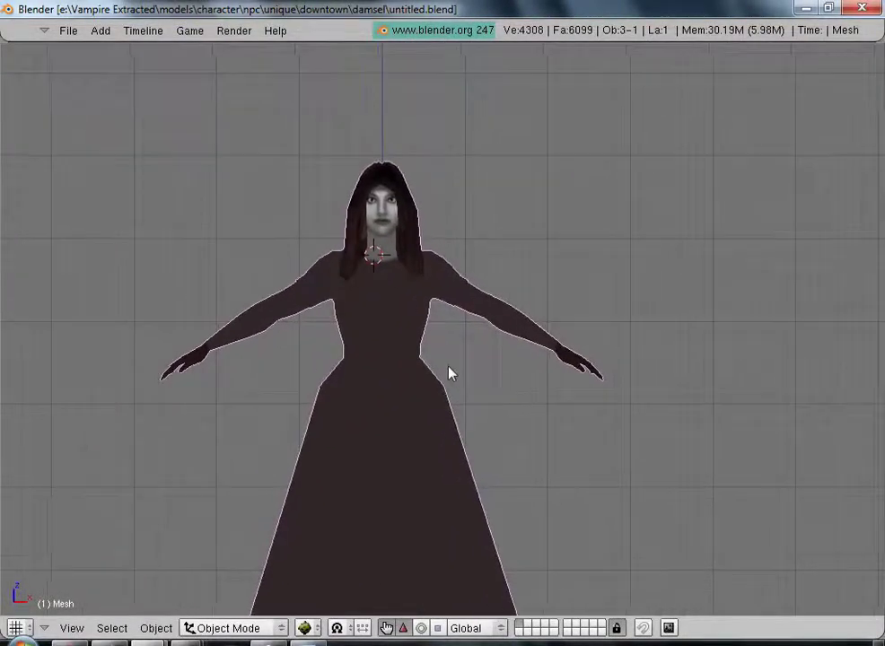
scroll(482, 393, up, 3)
scroll(478, 393, up, 2)
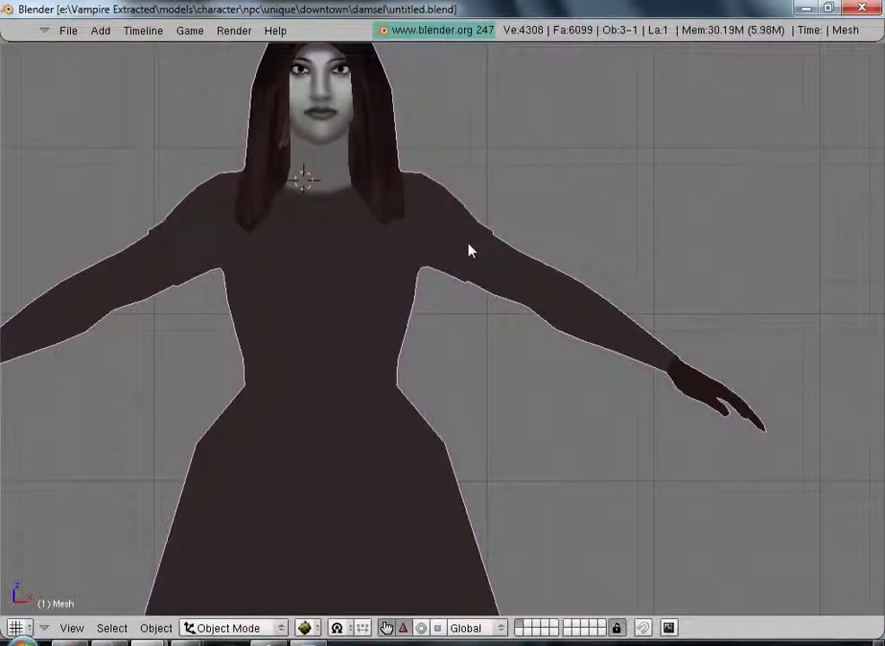
- Examine in Edit Mode how the linked lower-sleeve geometry on the character's left arm meets the upper sleeve
click(222, 628)
click(221, 593)
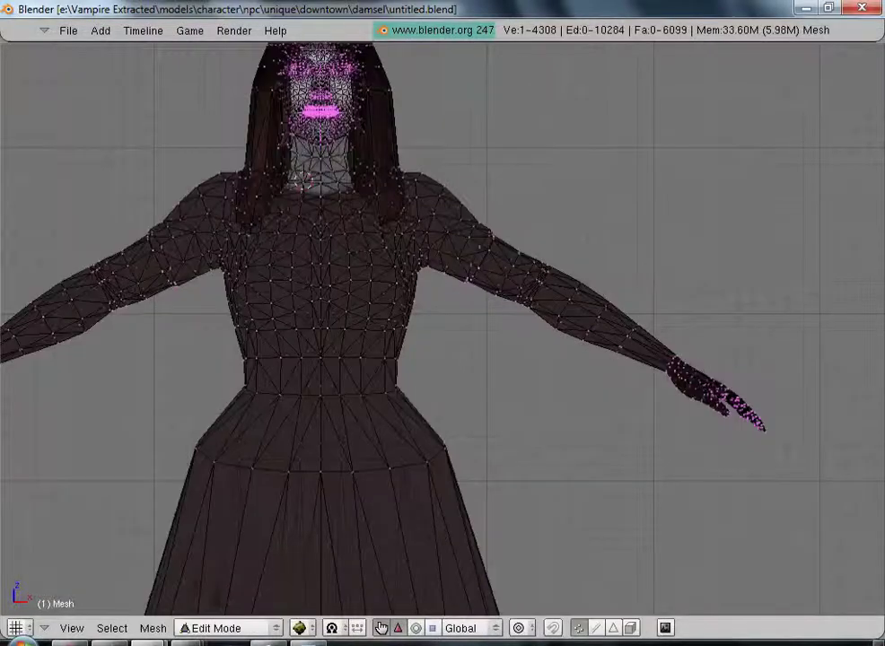
scroll(546, 377, up, 2)
scroll(549, 372, up, 1)
right_click(610, 245)
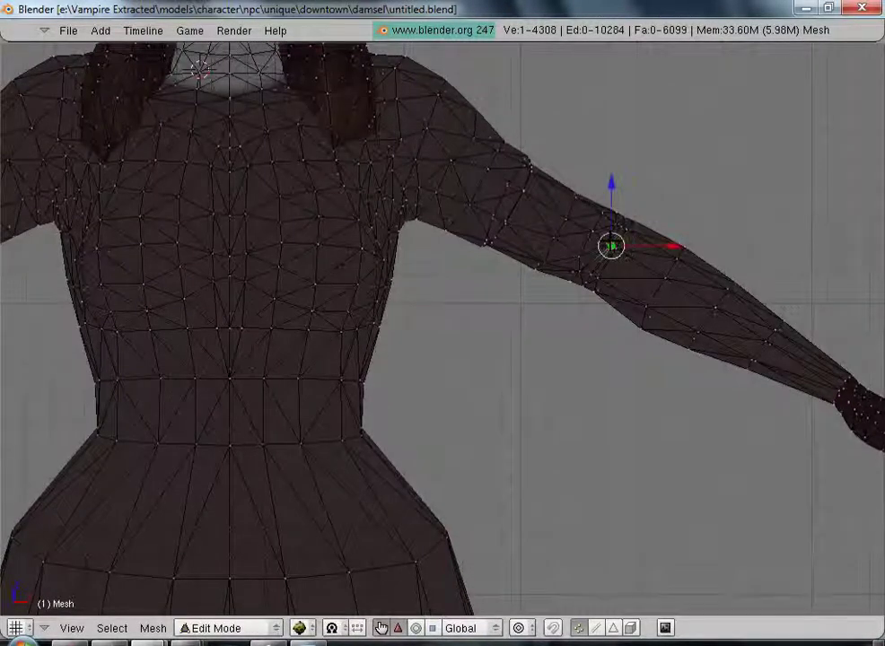
key(ctrl+l)
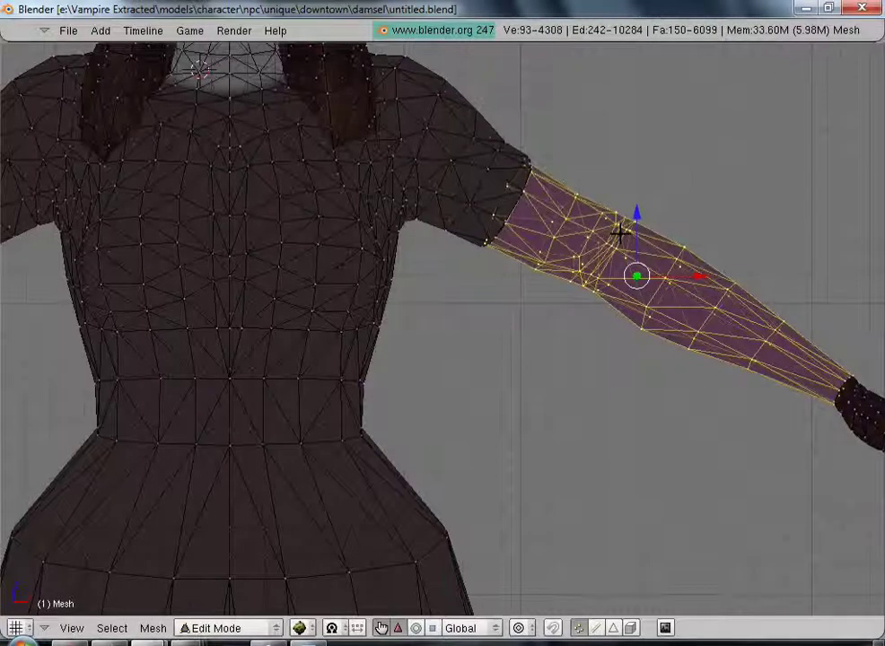
middle_drag(583, 223, 458, 245)
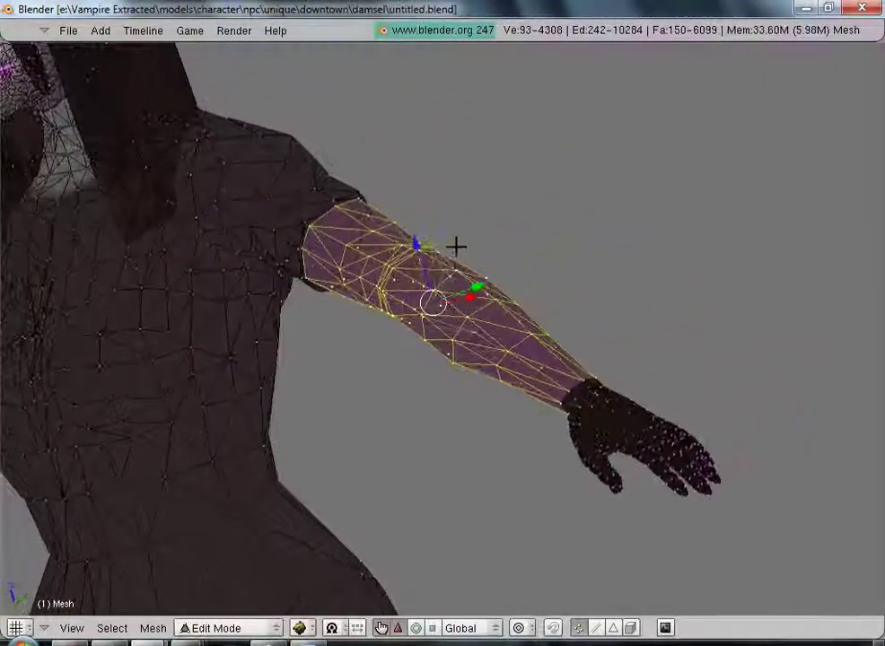
scroll(421, 278, up, 3)
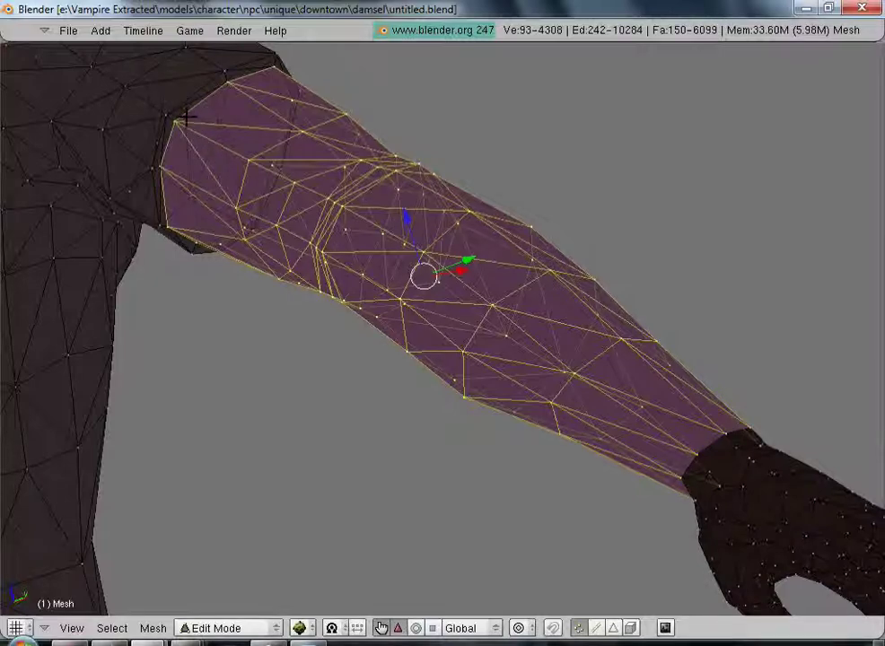
scroll(169, 159, down, 4)
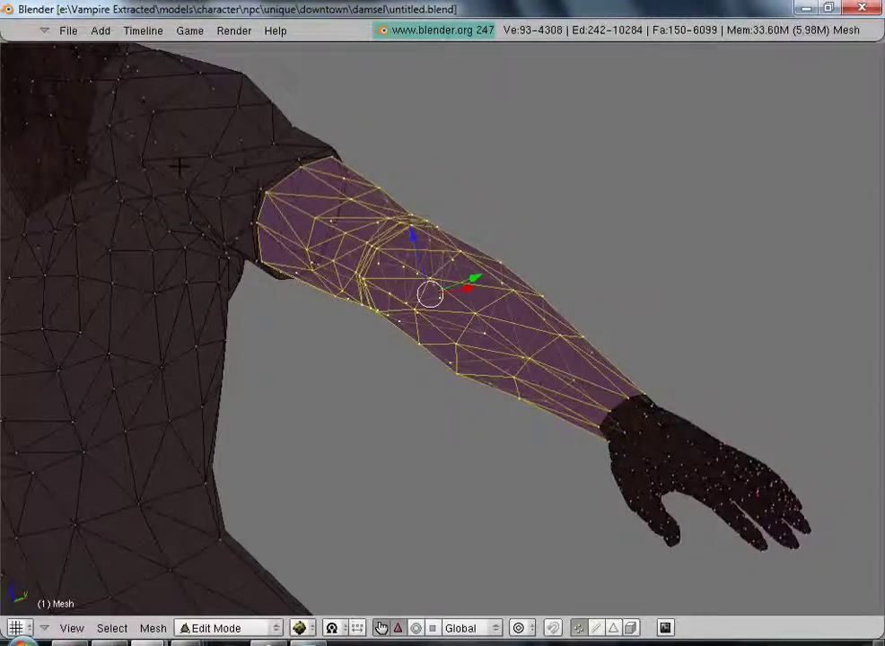
scroll(166, 257, down, 4)
- Try to move the protruding top vertex pair at the character's right upper-sleeve edge down freely, and undo the move
middle_drag(175, 169, 373, 323)
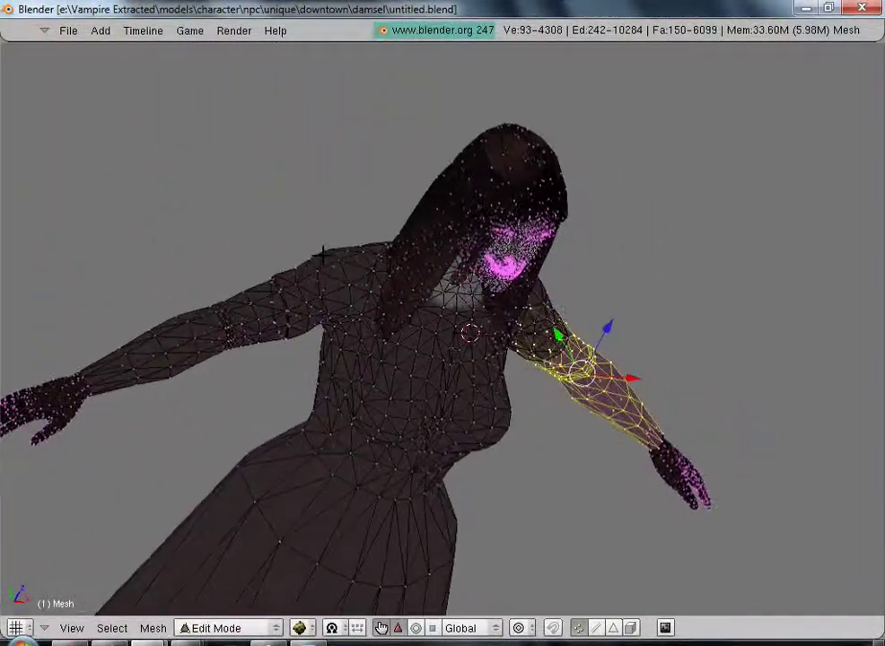
scroll(374, 323, up, 5)
shift+middle_drag(247, 323, 722, 292)
scroll(601, 377, up, 4)
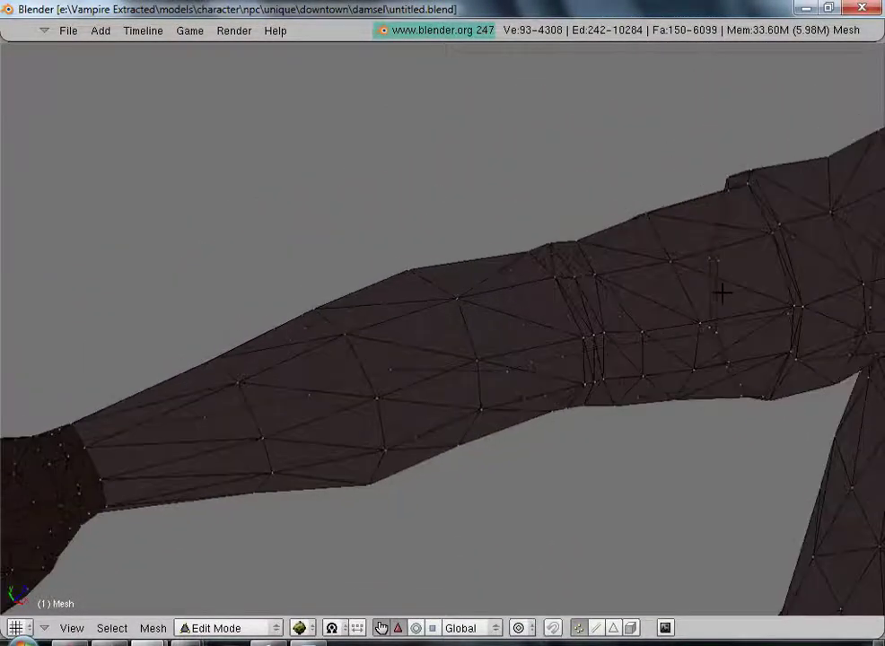
right_click(758, 158)
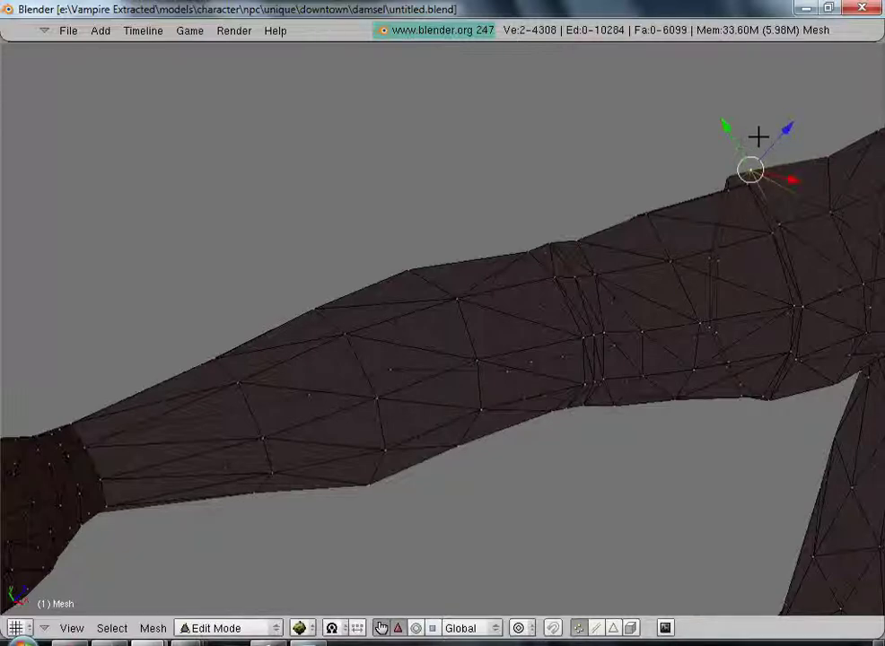
key(g)
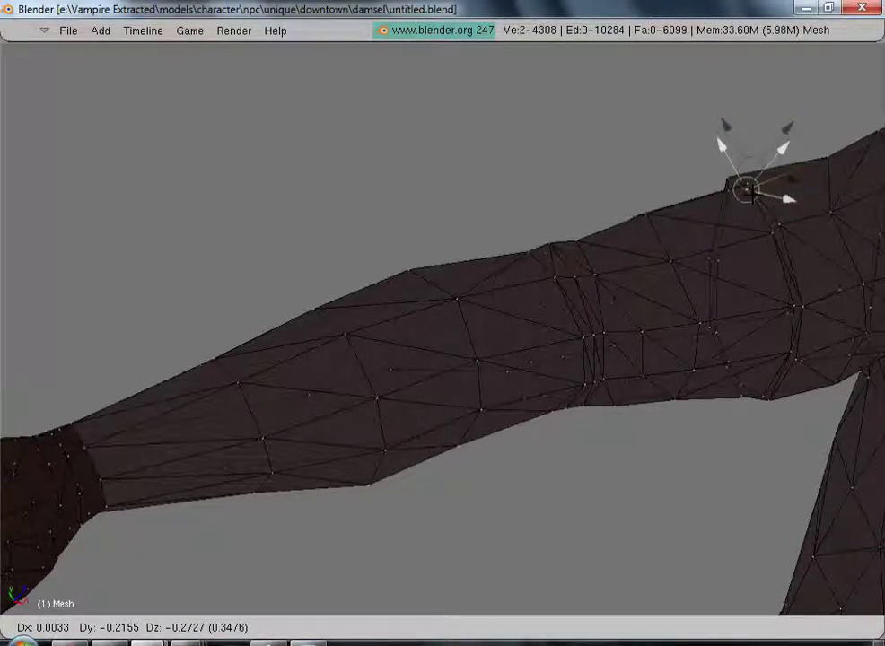
click(790, 228)
scroll(790, 229, up, 6)
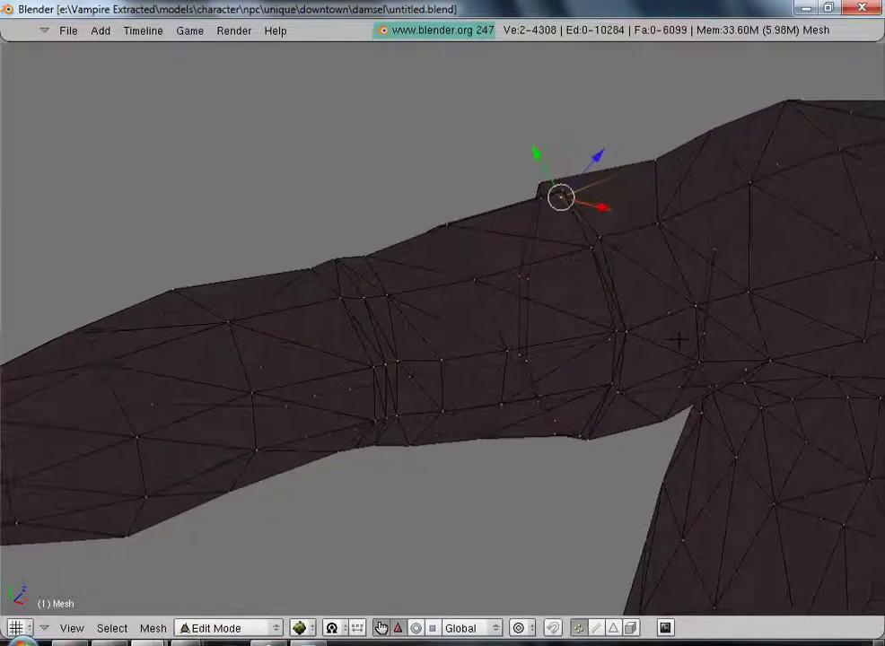
key(ctrl+z)
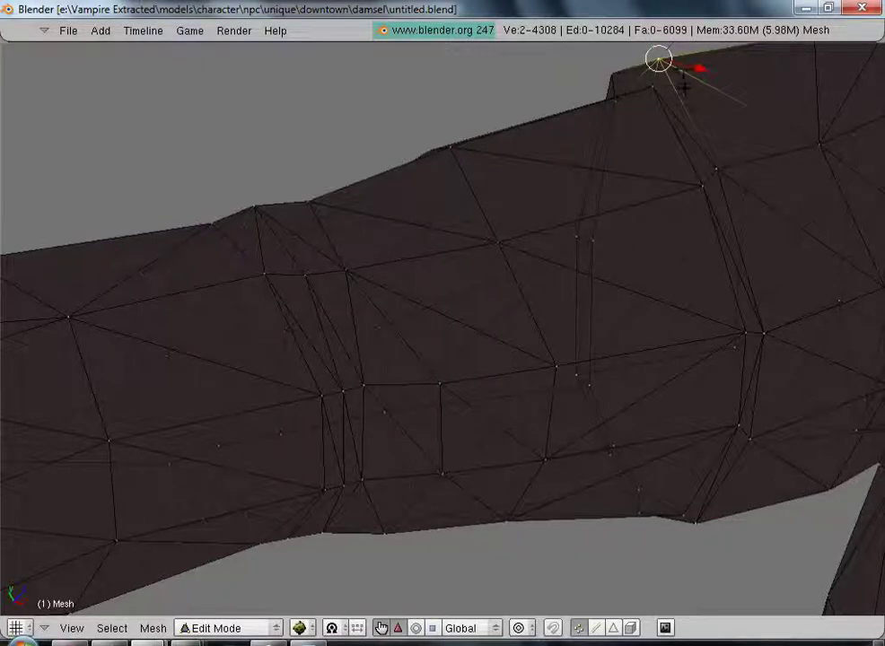
- Move the protruding top vertex pair at the right upper-sleeve edge down along Z and adjust it along X to meet the arm
middle_drag(675, 54, 671, 71)
key(g)
key(z)
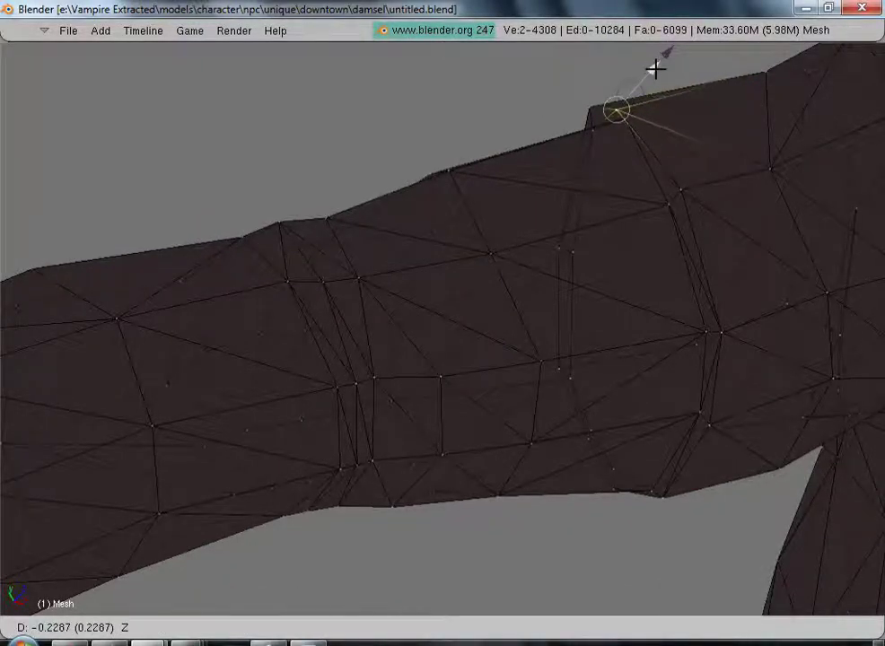
click(661, 70)
key(g)
key(x)
click(671, 118)
key(g)
key(z)
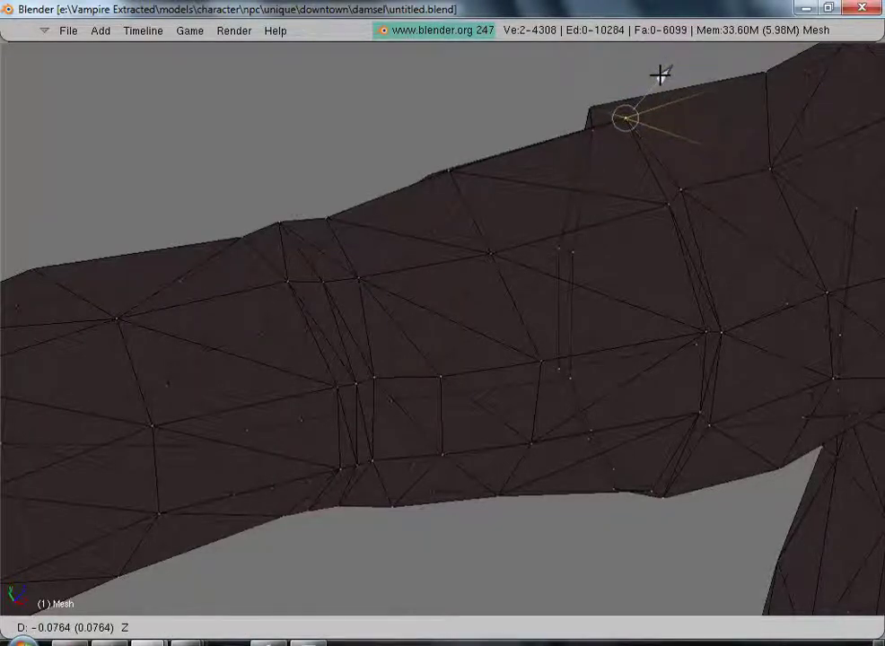
click(659, 75)
- Move the neighbouring raised vertices at the right upper-sleeve edge along Y to flatten the remaining step against the arm
right_click(590, 83)
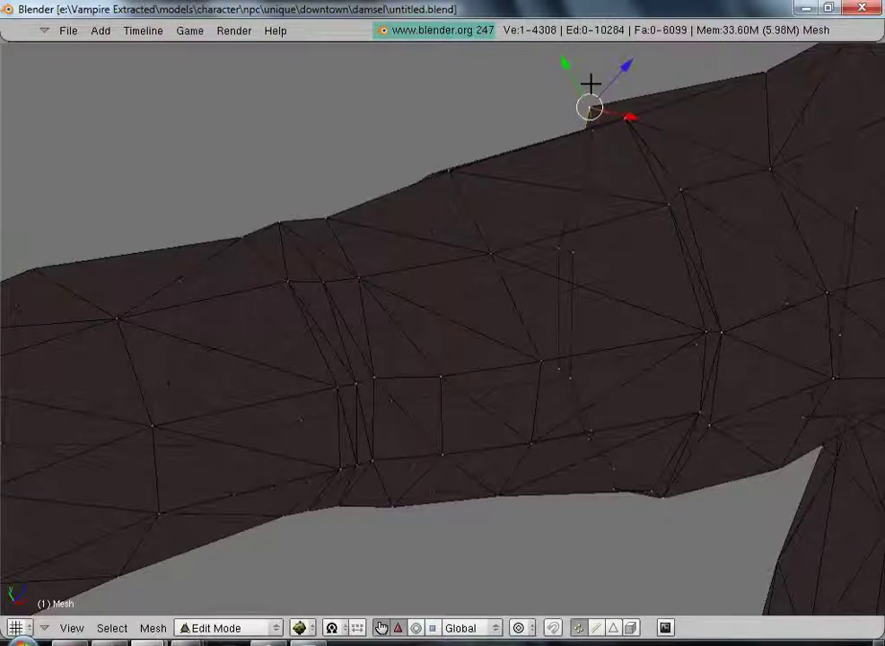
key(g)
key(y)
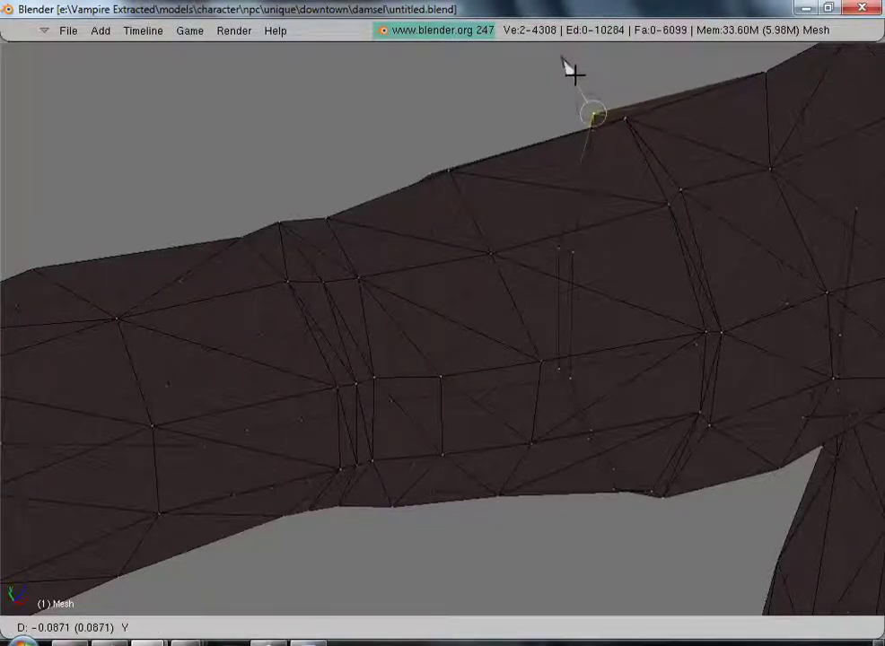
click(580, 86)
- Examine the shoulders and both sleeves from several angles to check the arm outlines
mouse_move(538, 181)
middle_down()
mouse_move(614, 247)
mouse_move(565, 219)
mouse_move(543, 181)
middle_up()
scroll(567, 217, down, 6)
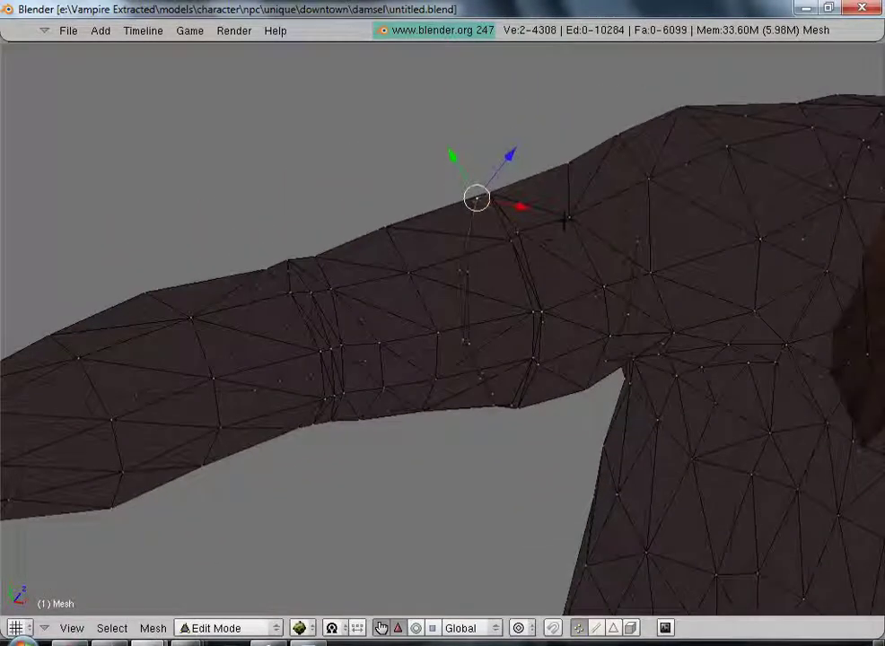
middle_drag(516, 317, 766, 296)
middle_drag(587, 284, 350, 289)
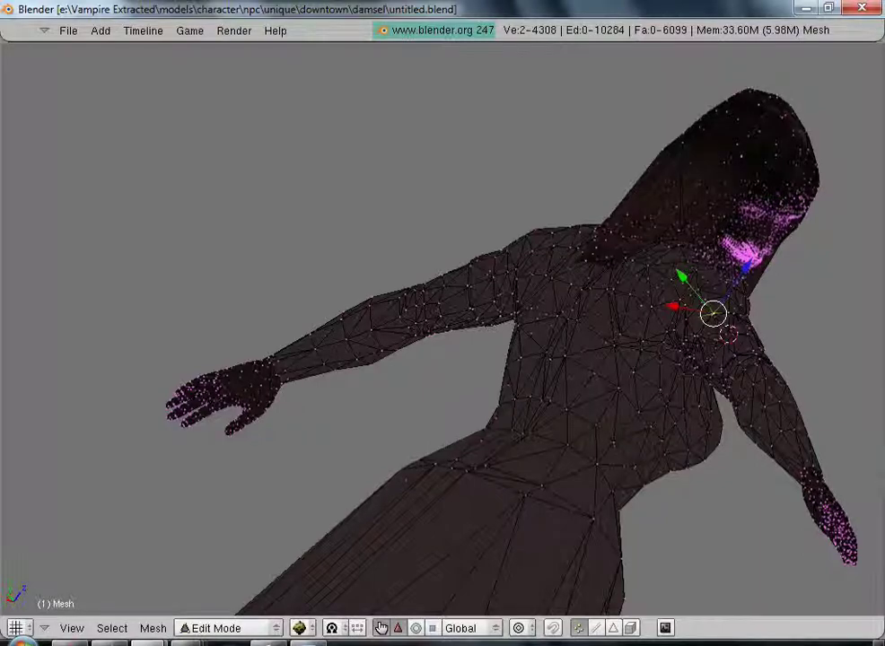
shift+middle_drag(811, 299, 557, 312)
scroll(619, 348, up, 10)
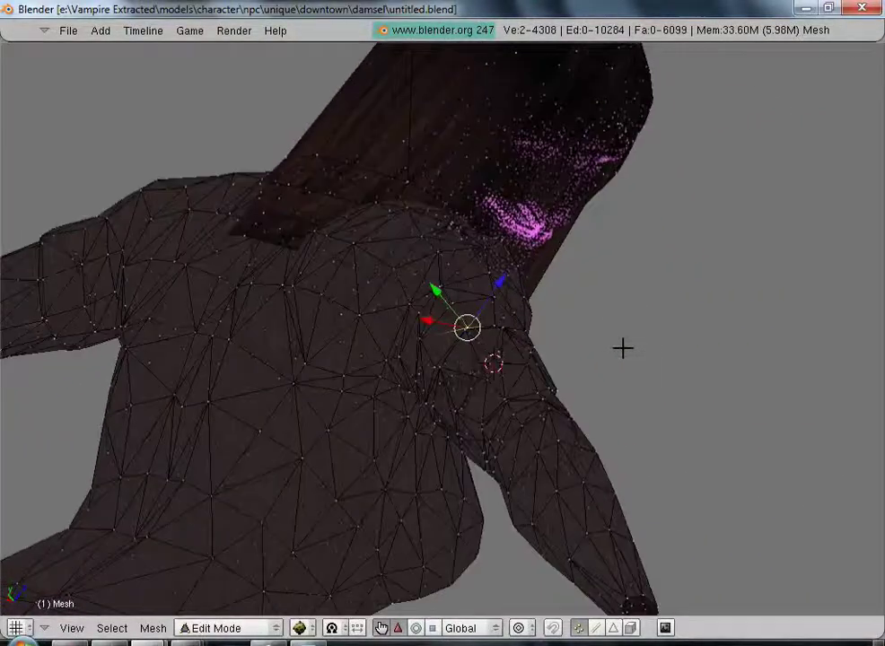
middle_drag(616, 384, 585, 267)
drag(533, 236, 543, 238)
scroll(641, 253, down, 10)
middle_drag(727, 373, 283, 177)
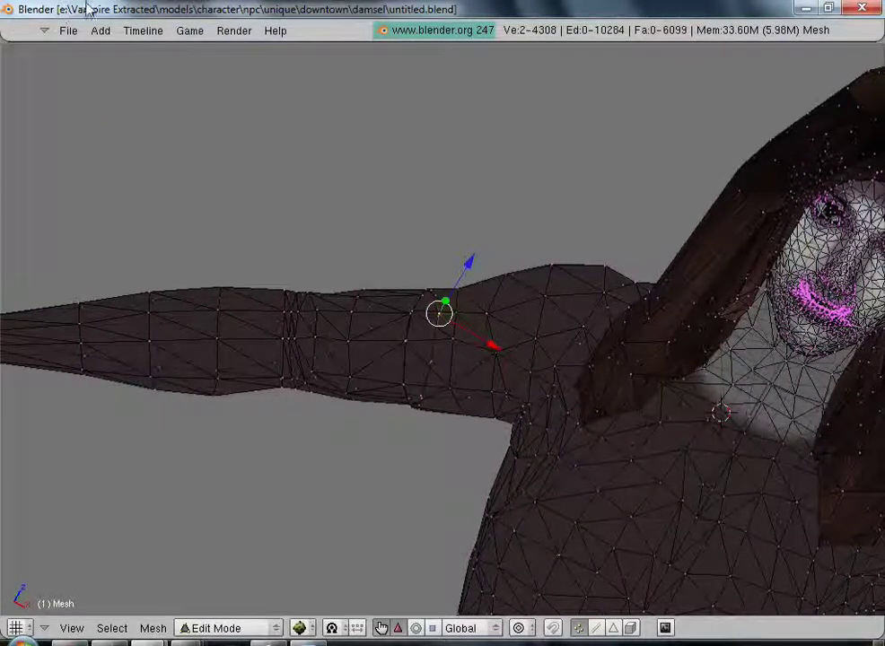
- Export the modified model in the Bloodlines_ALL (x.mdl) format, choosing damsel.mdl in the damsel folder
click(67, 30)
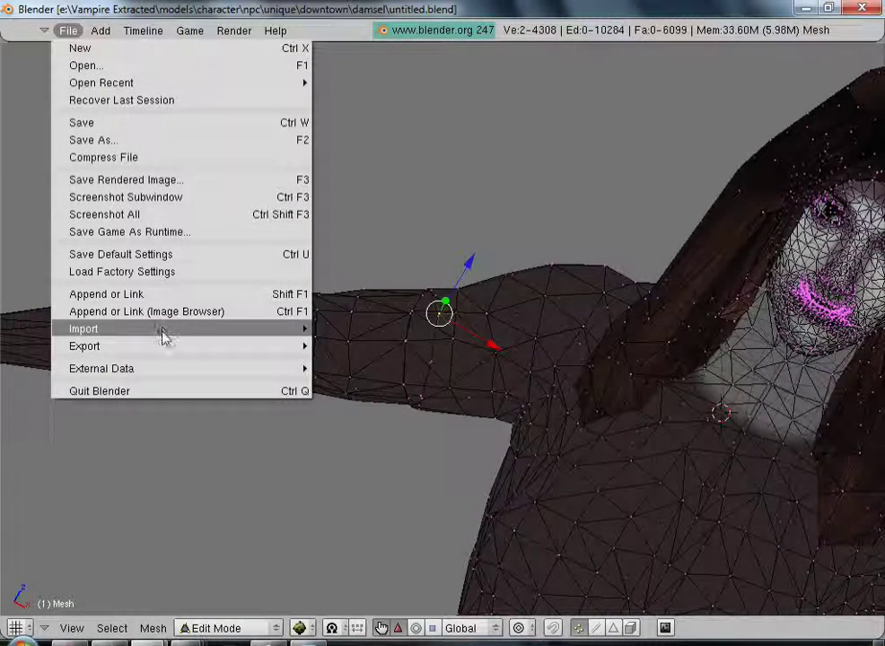
mouse_move(170, 350)
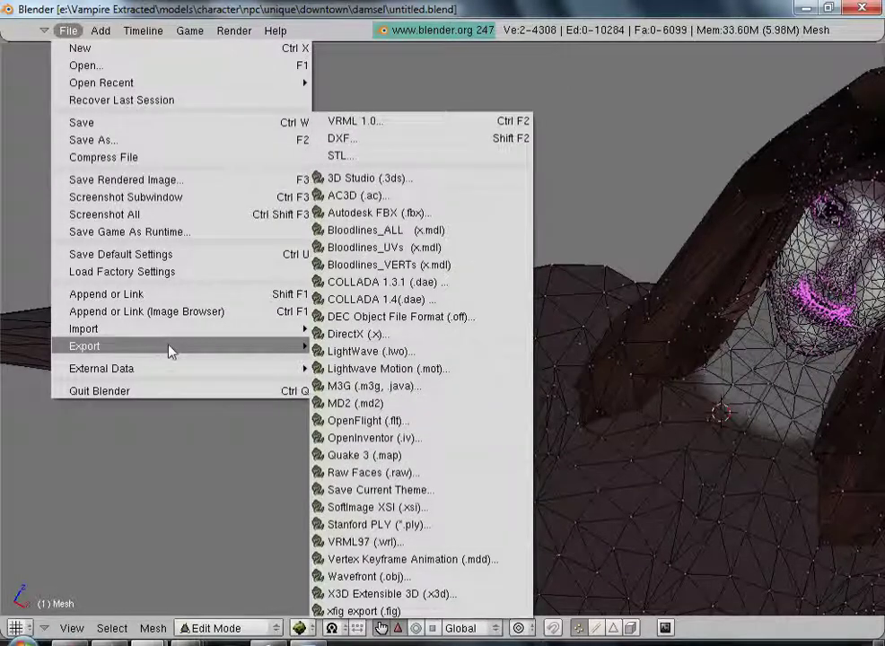
click(395, 230)
click(85, 151)
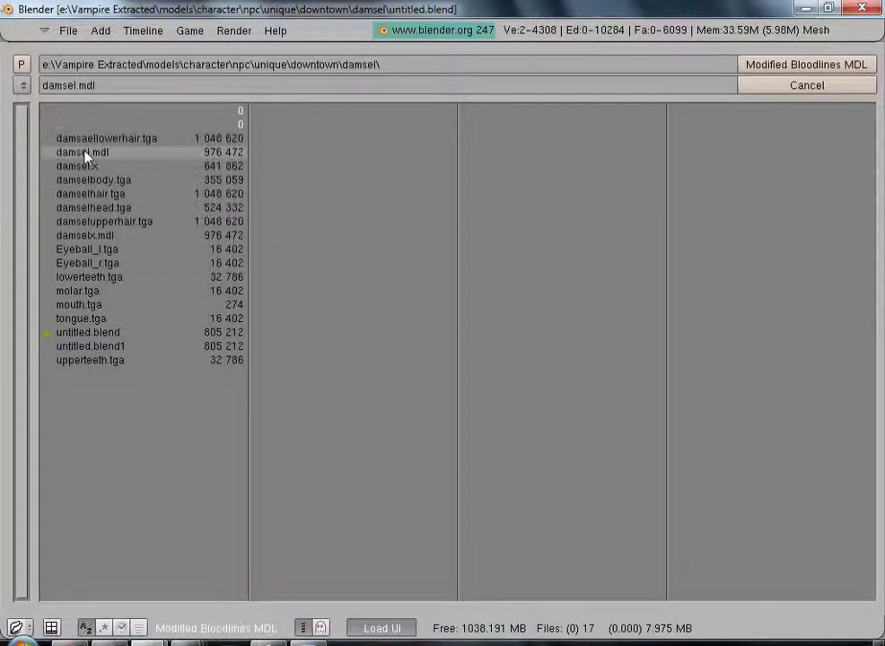
click(796, 68)
click(796, 65)
- Restore the multi-area screen layout and show the full dress in orthographic front view in Object Mode
scroll(547, 256, down, 5)
scroll(569, 334, down, 8)
middle_drag(660, 416, 695, 290)
mouse_move(641, 379)
middle_down()
mouse_move(679, 396)
mouse_move(643, 398)
middle_up()
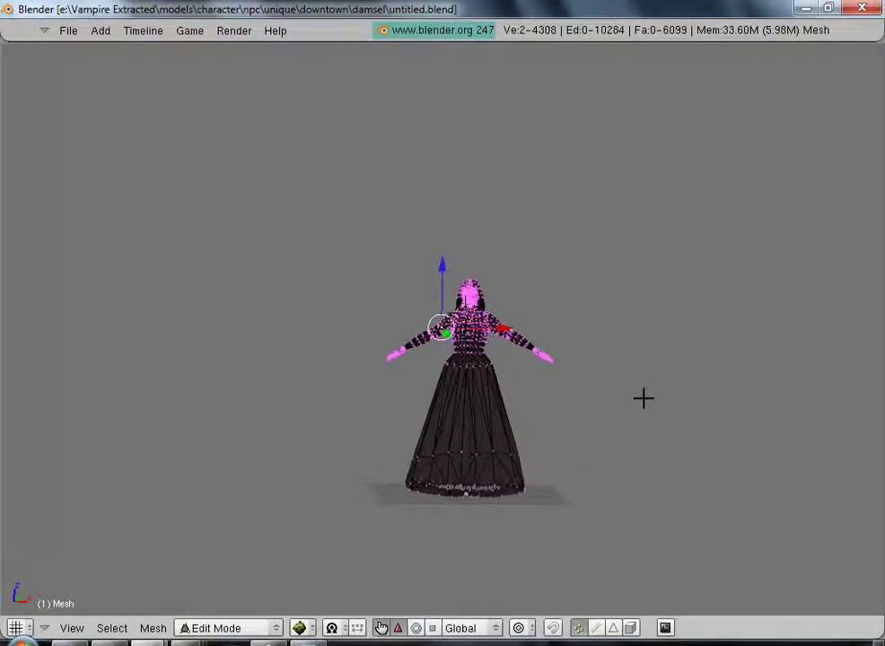
scroll(643, 398, up, 5)
shift+middle_drag(663, 293, 513, 286)
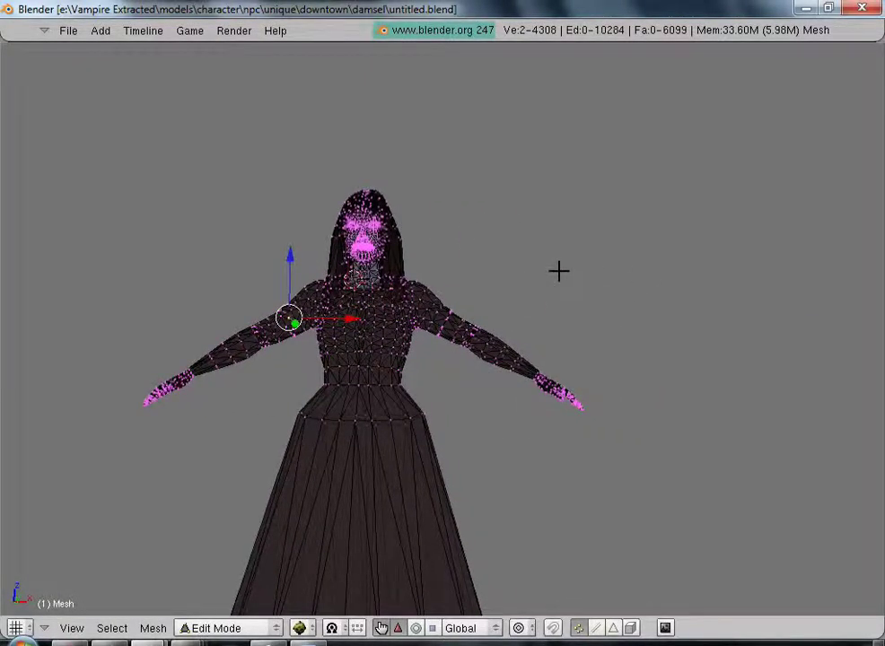
key(ctrl+Up)
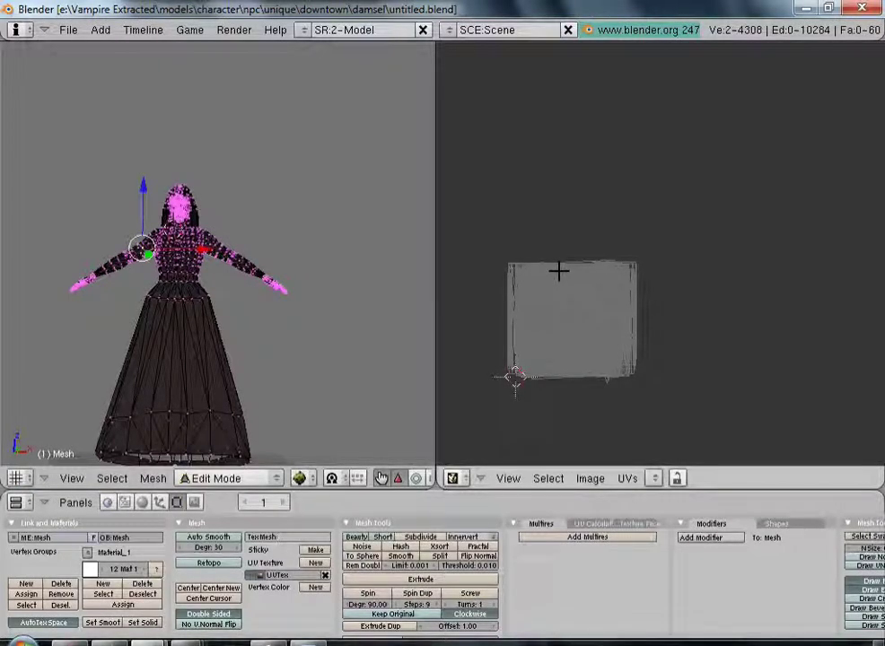
scroll(296, 306, down, 2)
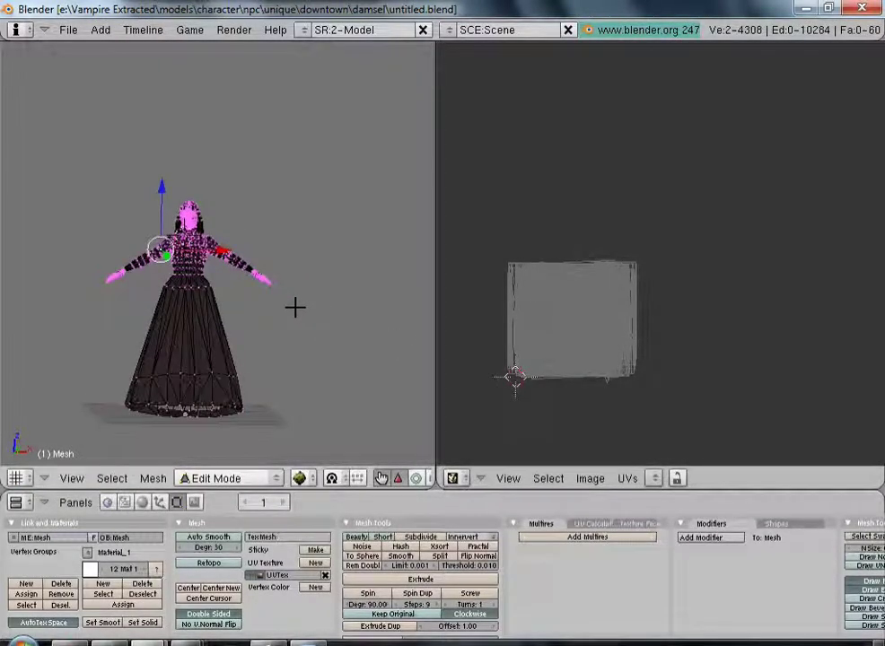
key(KP_5)
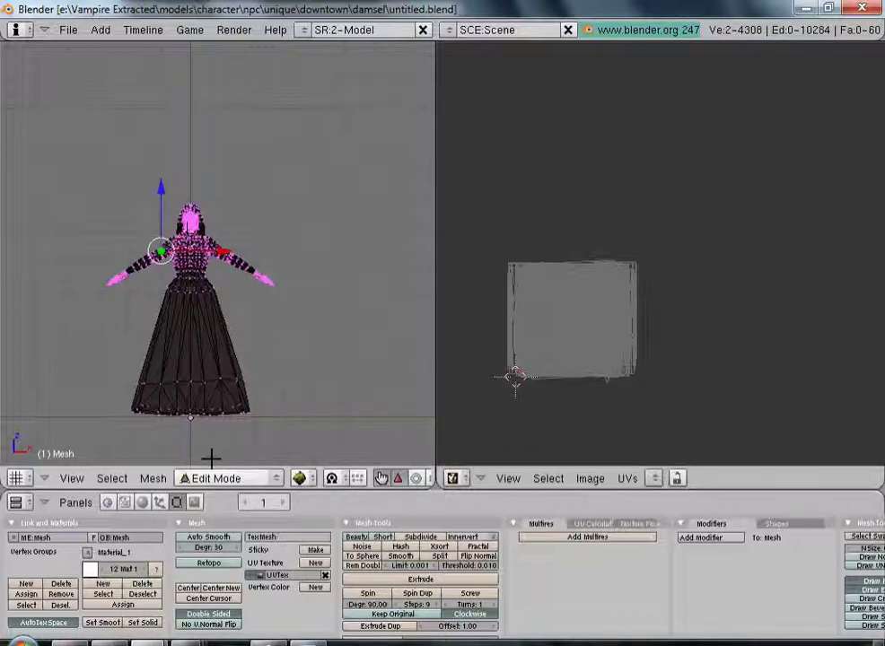
click(223, 478)
click(218, 460)
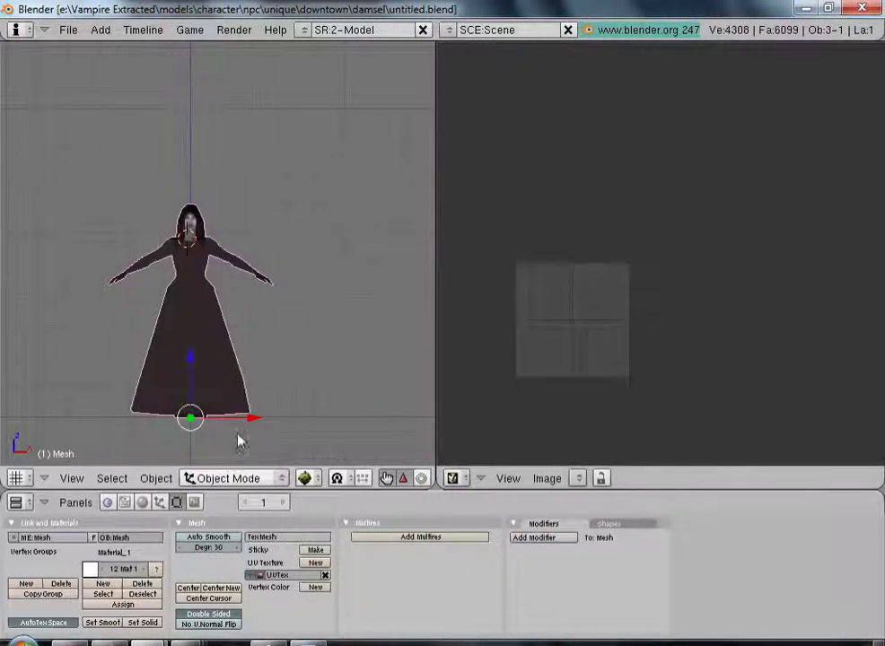
- Save the Blender scene under its current file name, untitled.blend
scroll(256, 316, up, 1)
click(69, 31)
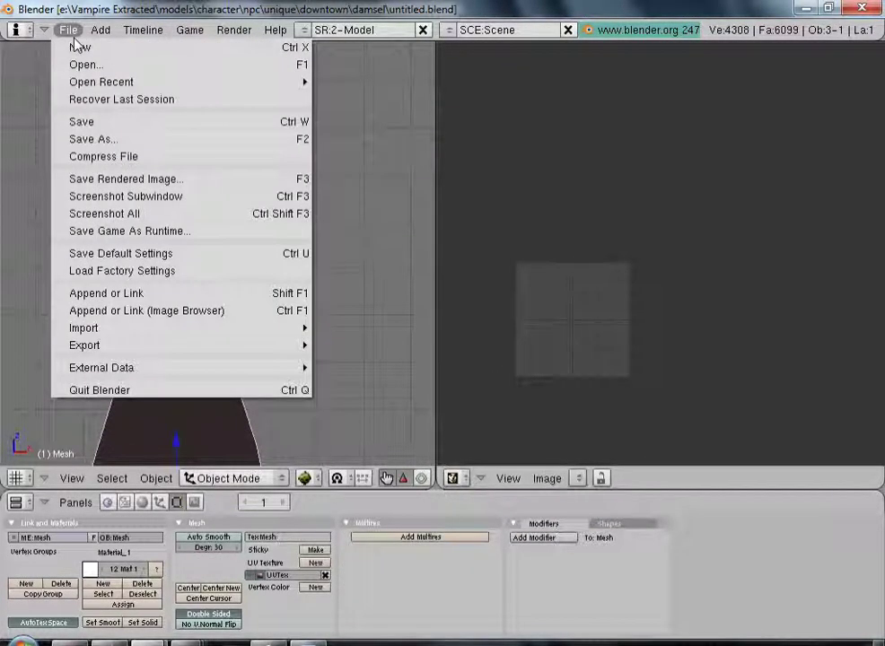
click(97, 126)
click(95, 126)
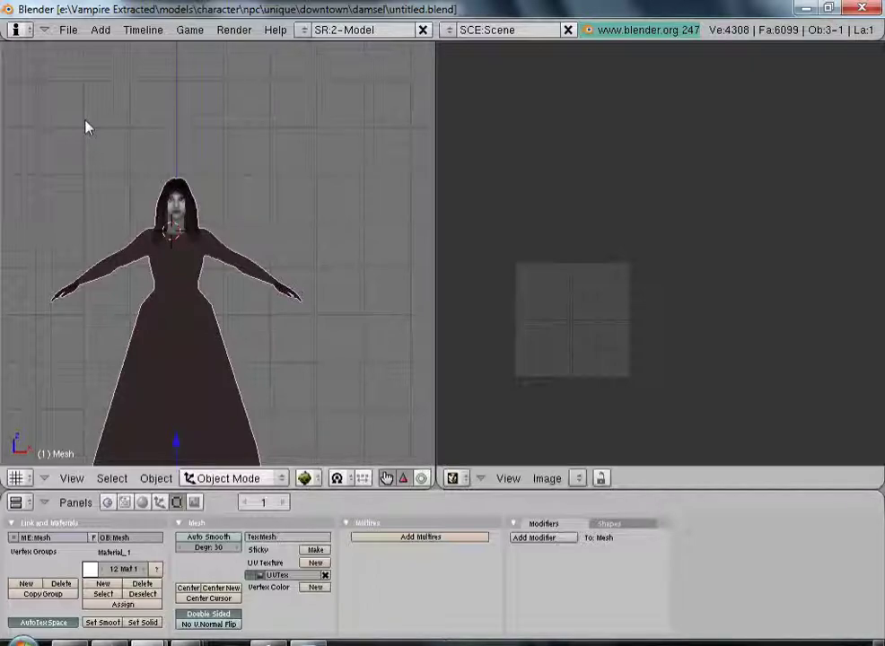
- Check the dress from the front and switch to the Windows Explorer window of the extracted damsel model folder
scroll(80, 103, down, 2)
scroll(220, 325, up, 6)
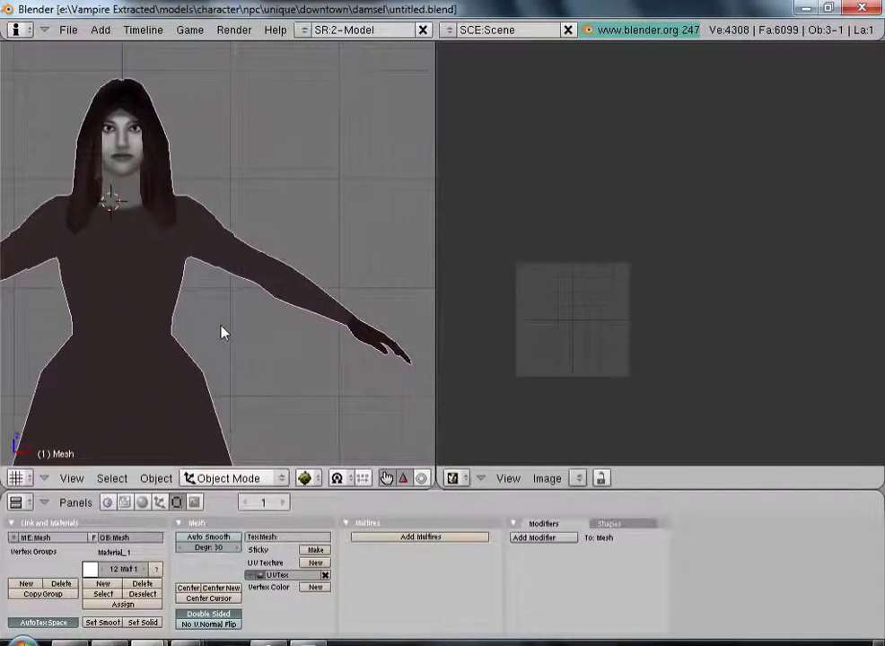
scroll(223, 332, up, 4)
scroll(253, 242, down, 6)
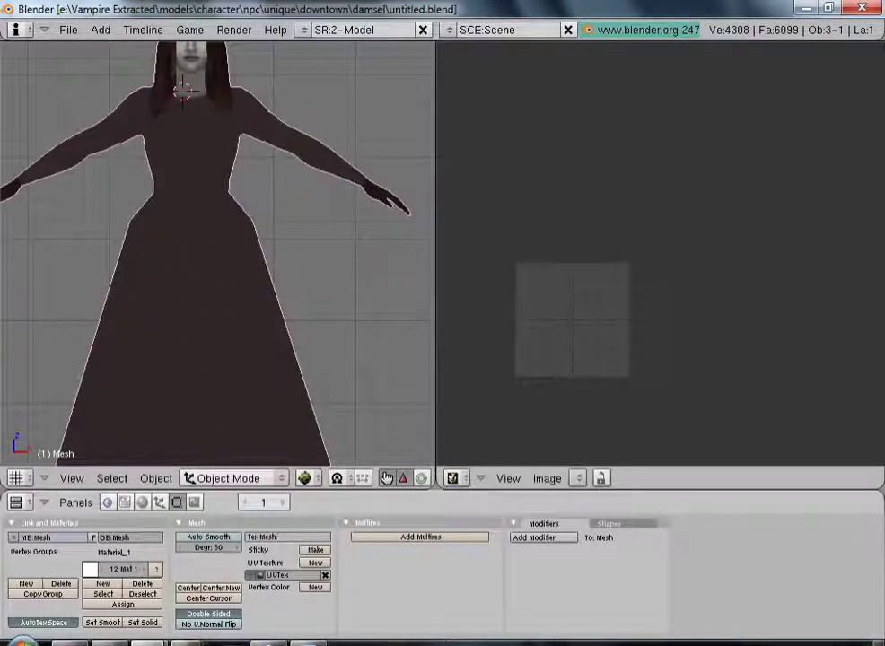
mouse_move(185, 641)
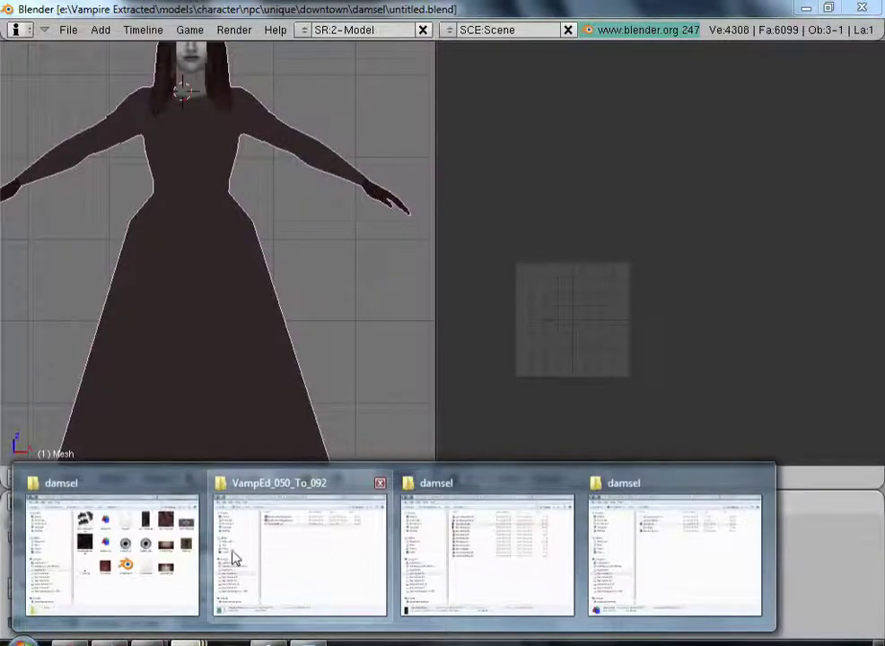
click(166, 552)
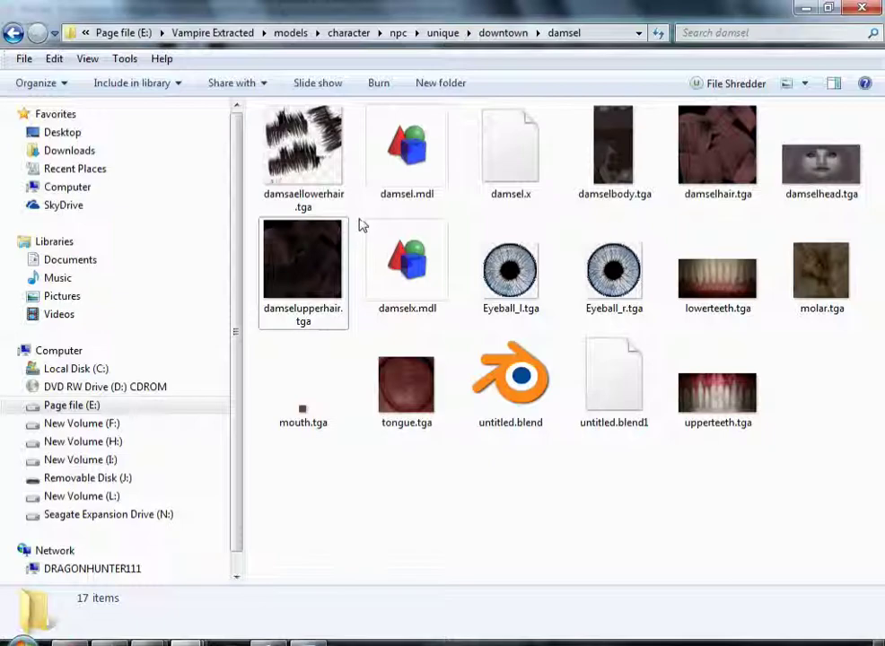
- Open damselbody.tga in Photoshop, paint a vertical black stripe down the dress area below the light oval, and save the texture
click(606, 155)
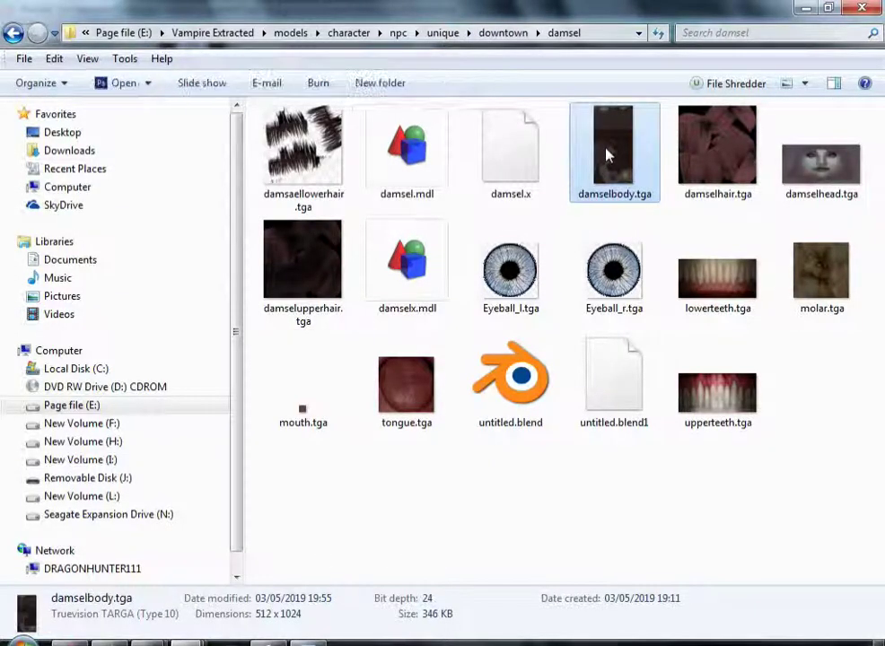
double_click(607, 156)
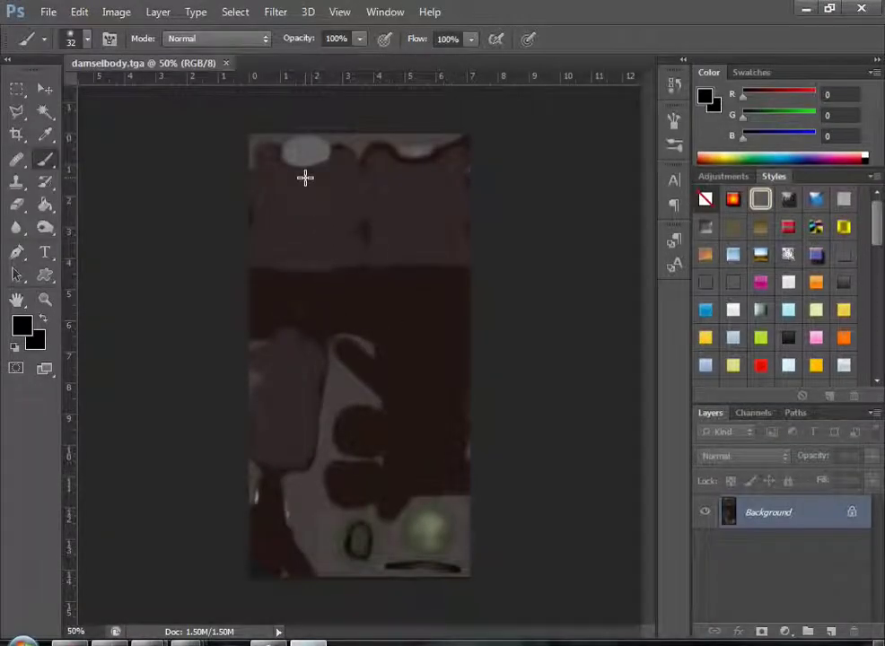
drag(305, 170, 304, 265)
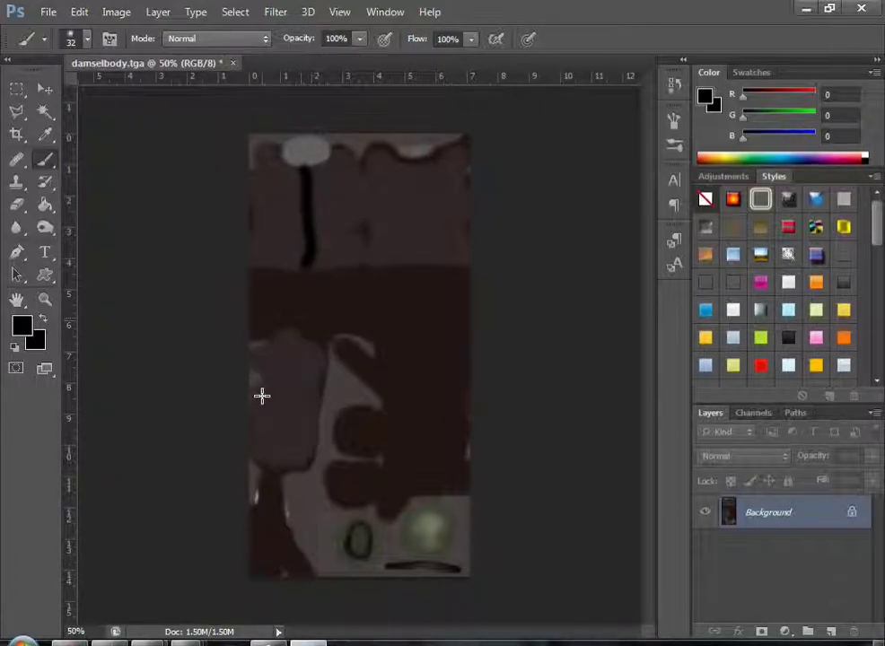
click(48, 12)
click(73, 204)
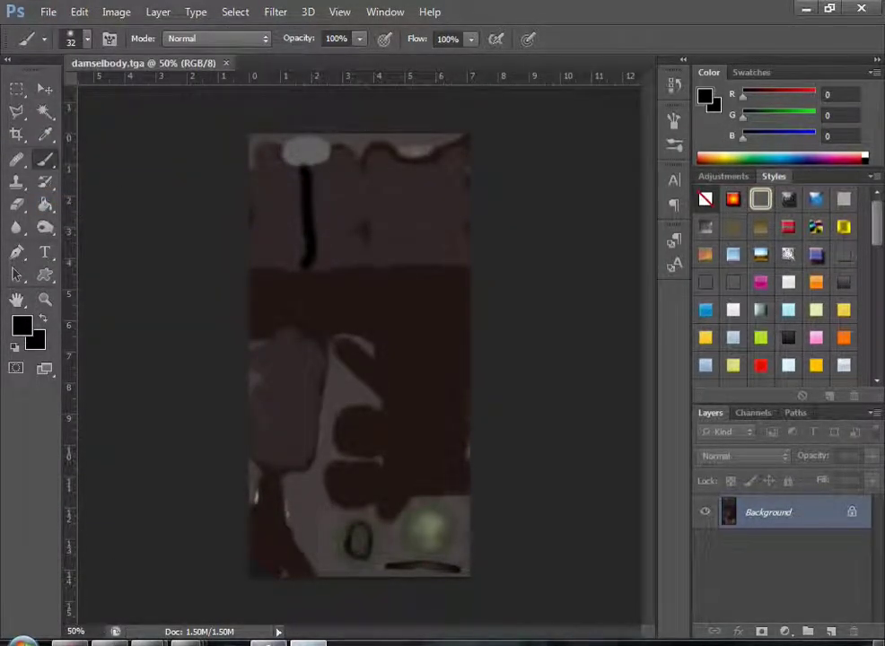
- Switch to the Blender window and put the dress mesh in Texture Paint mode
mouse_move(188, 641)
click(274, 558)
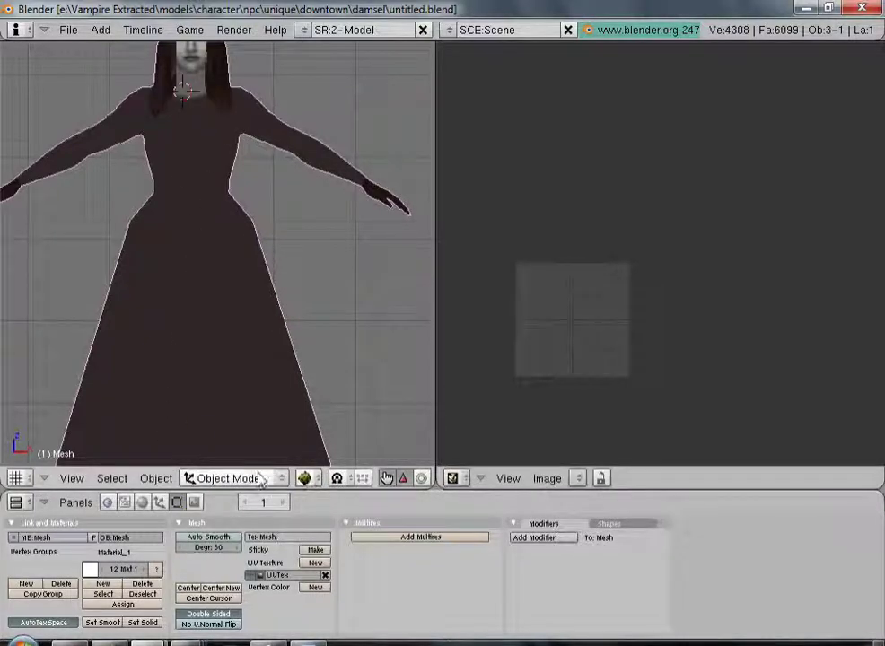
click(228, 478)
click(205, 392)
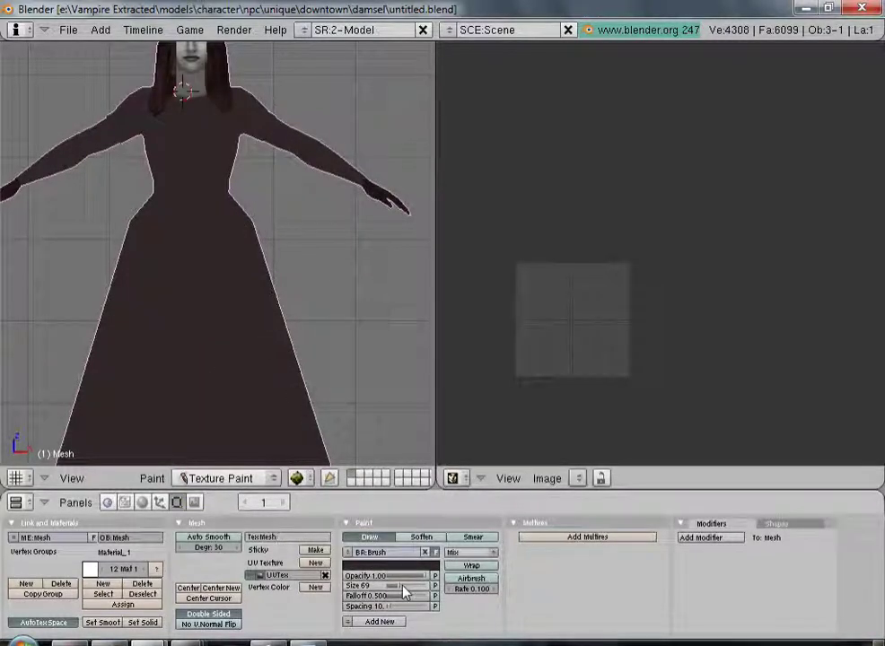
- Set the paint brush to a light gray swatch colour and a size of 7
drag(401, 592, 393, 590)
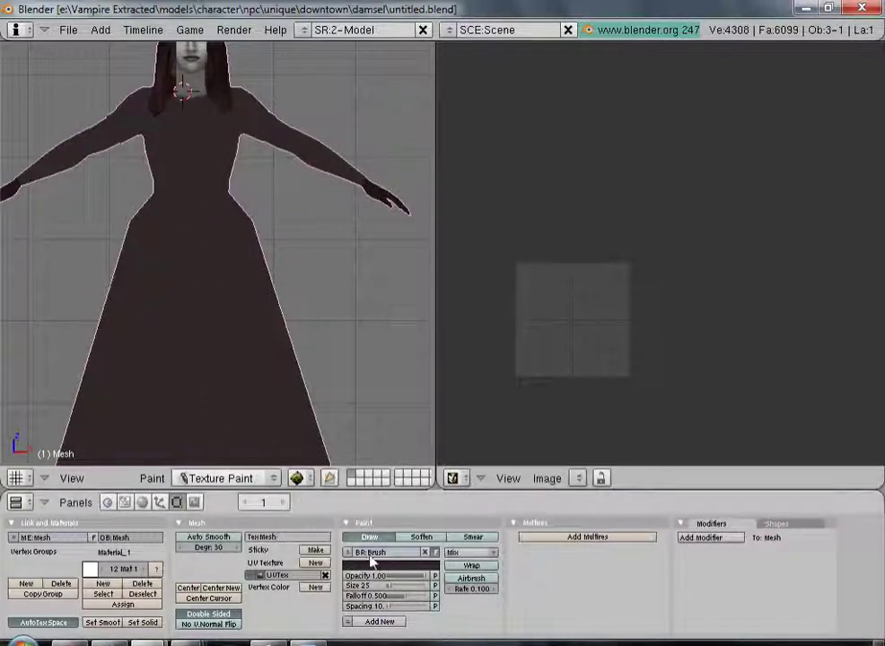
right_click(393, 575)
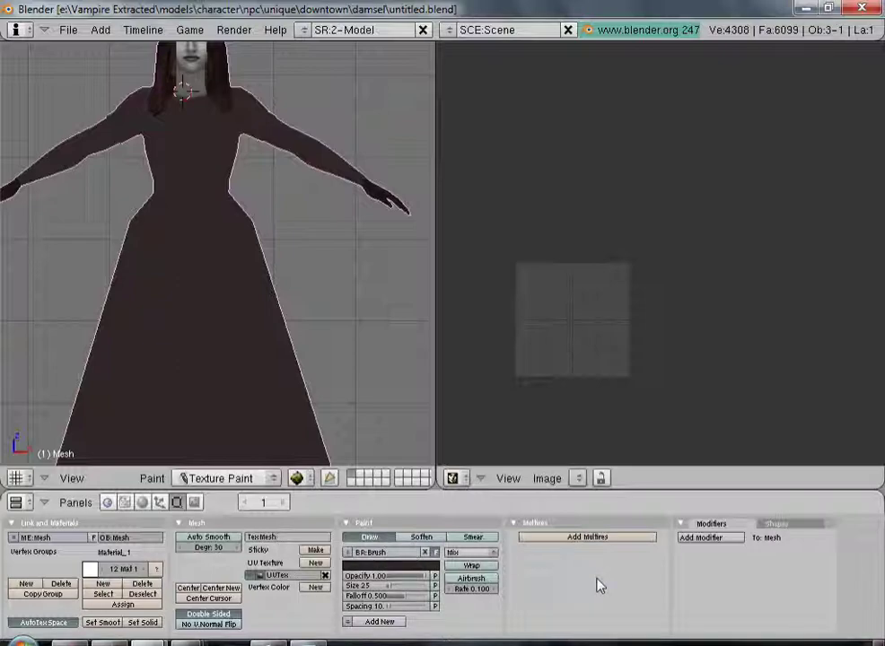
click(404, 565)
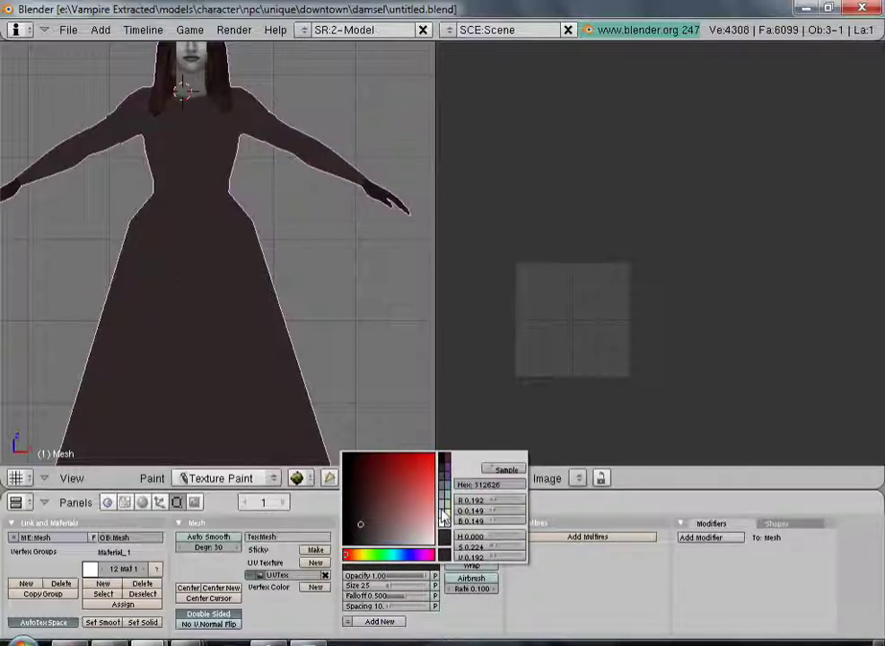
click(443, 508)
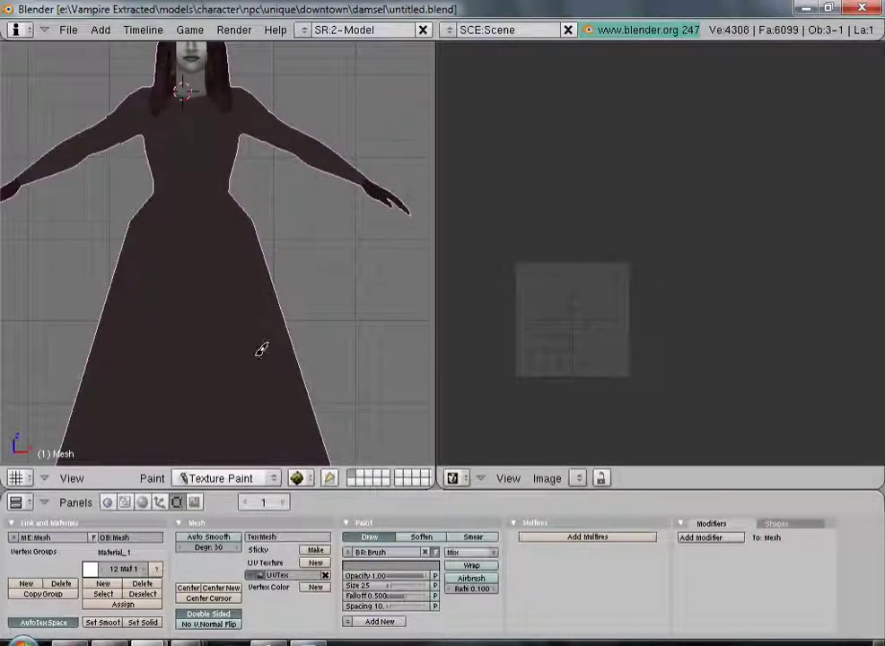
drag(385, 589, 372, 588)
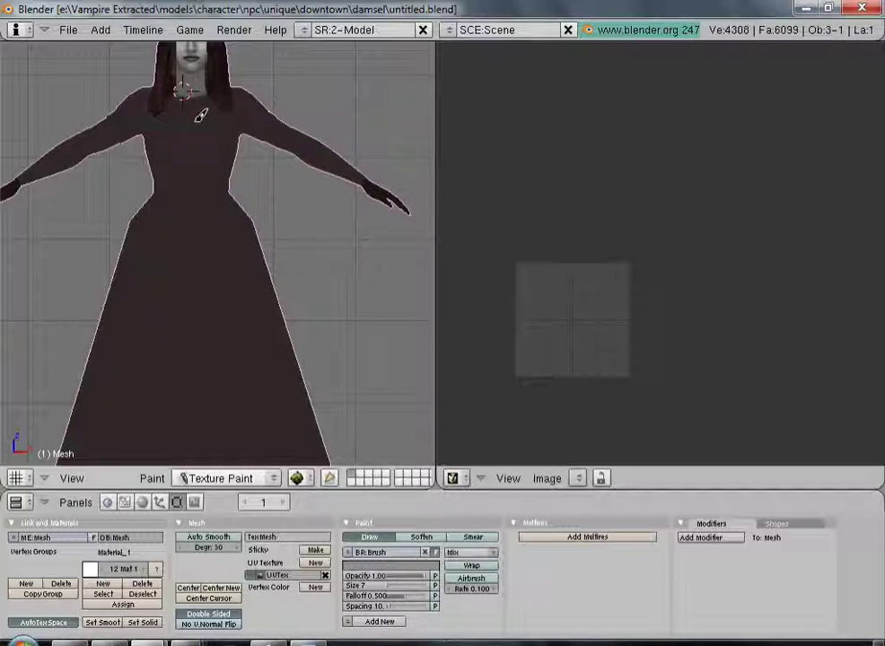
- Paint light gray vertical strokes down the centre front of the dress from the neckline to the hem
scroll(191, 88, down, 1)
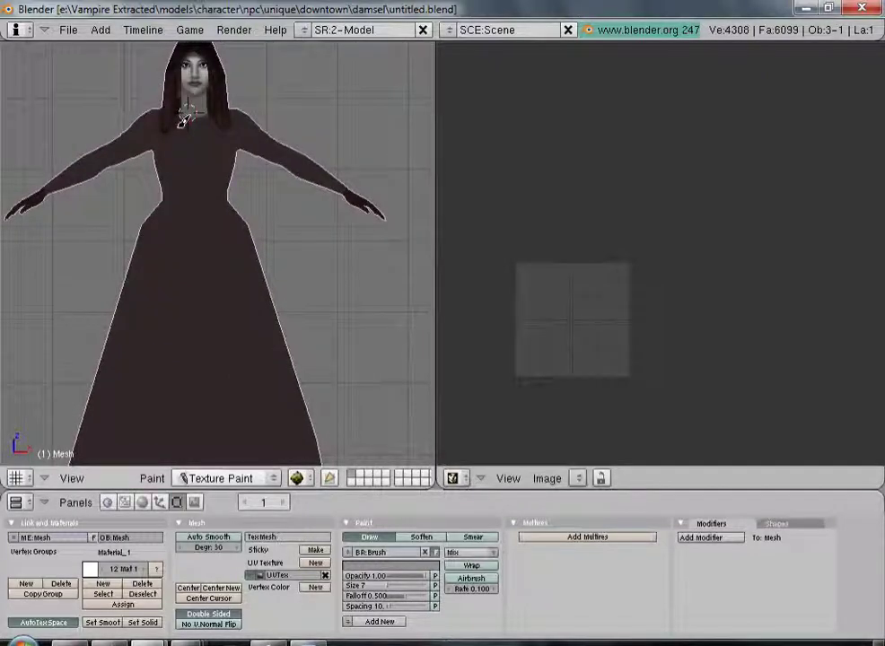
drag(191, 114, 196, 457)
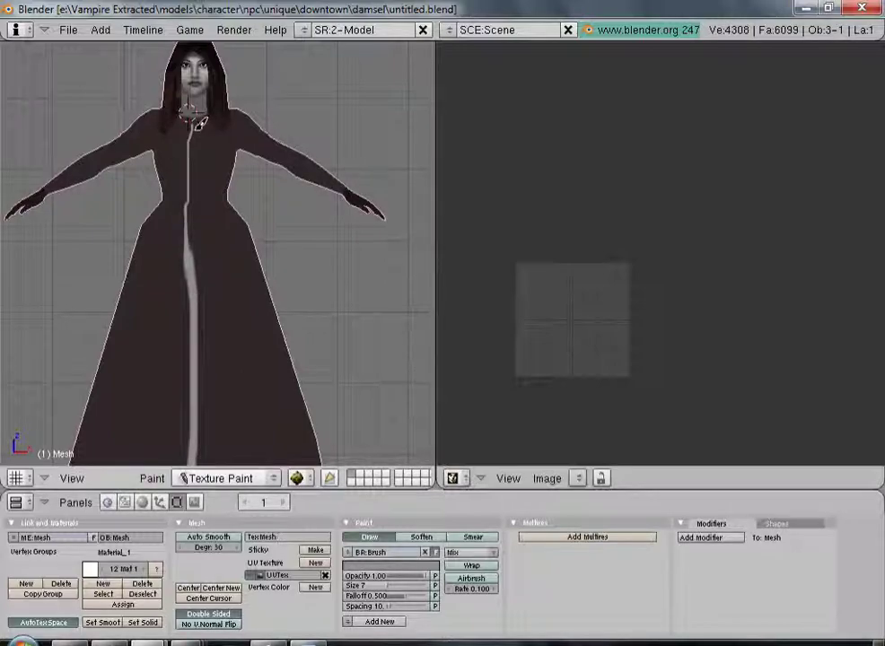
mouse_move(191, 116)
mouse_down()
mouse_move(191, 417)
mouse_move(192, 120)
mouse_move(206, 320)
mouse_up()
scroll(241, 213, down, 3)
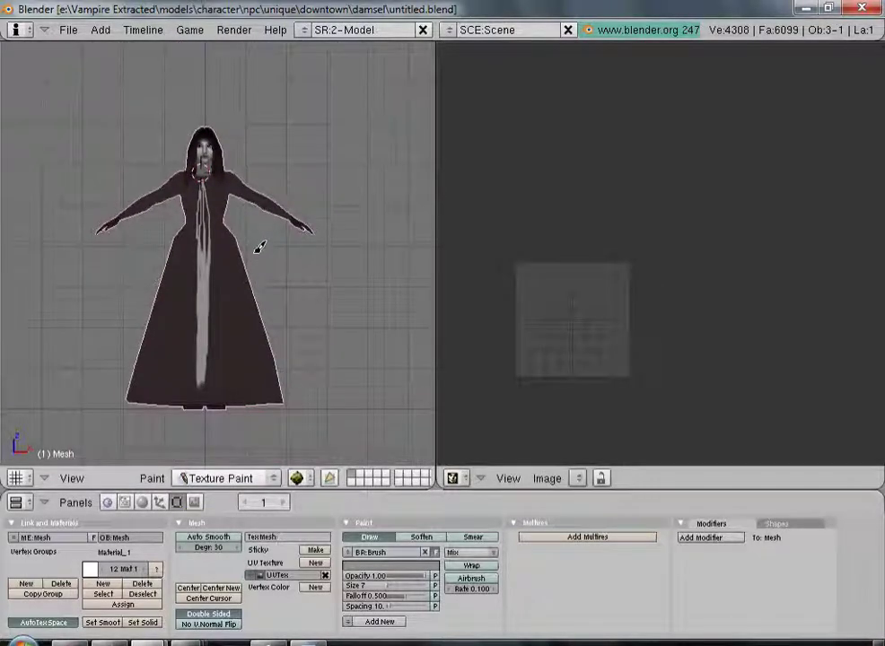
drag(200, 375, 202, 396)
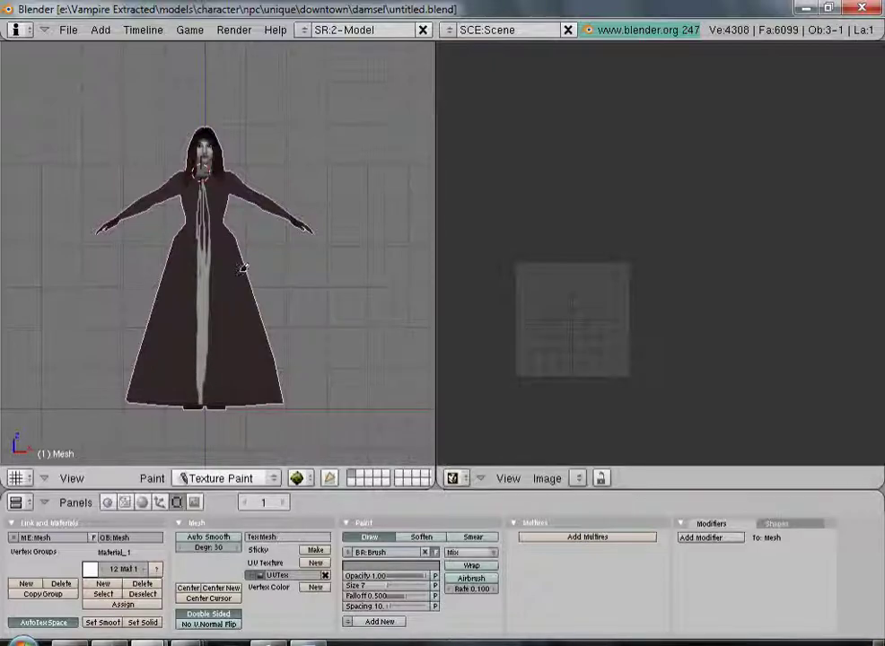
scroll(289, 206, up, 4)
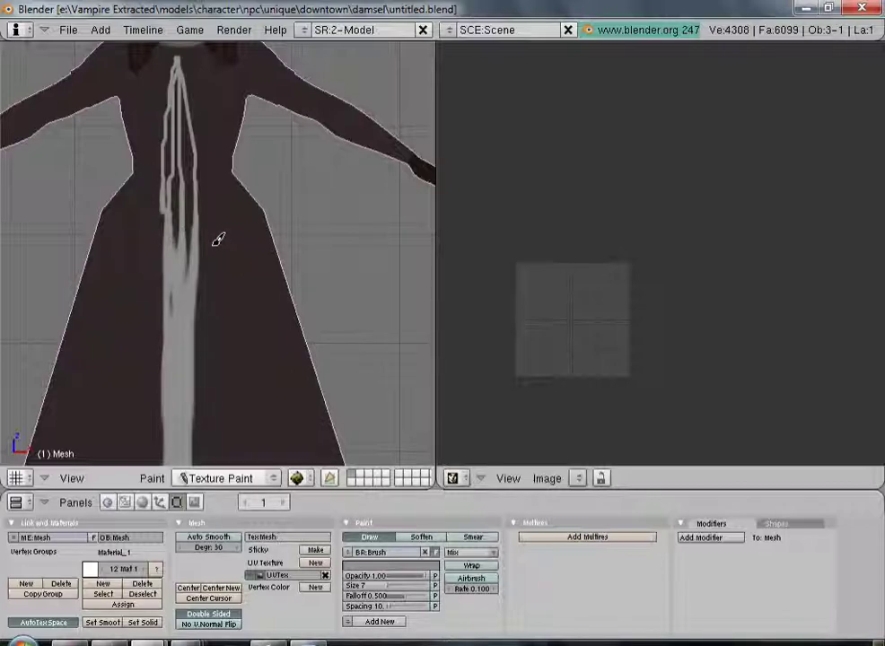
- Return the mesh to Object Mode and show the whole dress with its painted front stripe
click(227, 478)
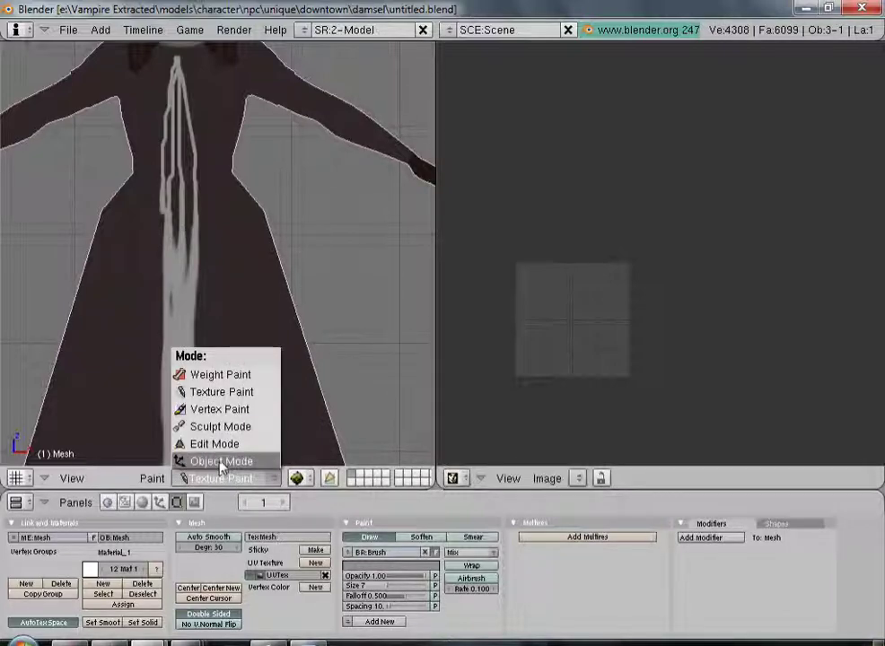
click(245, 461)
scroll(316, 250, down, 6)
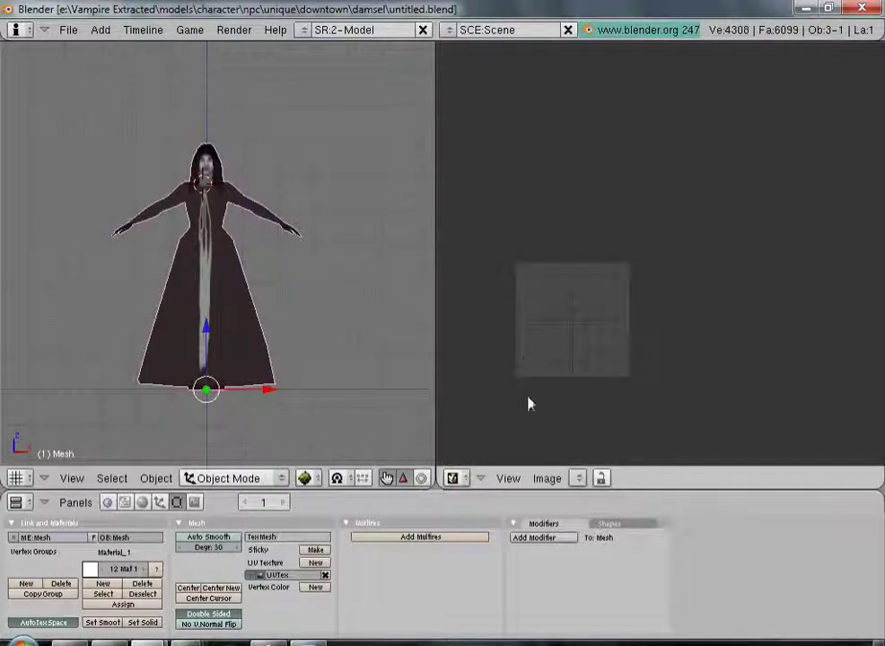
click(208, 478)
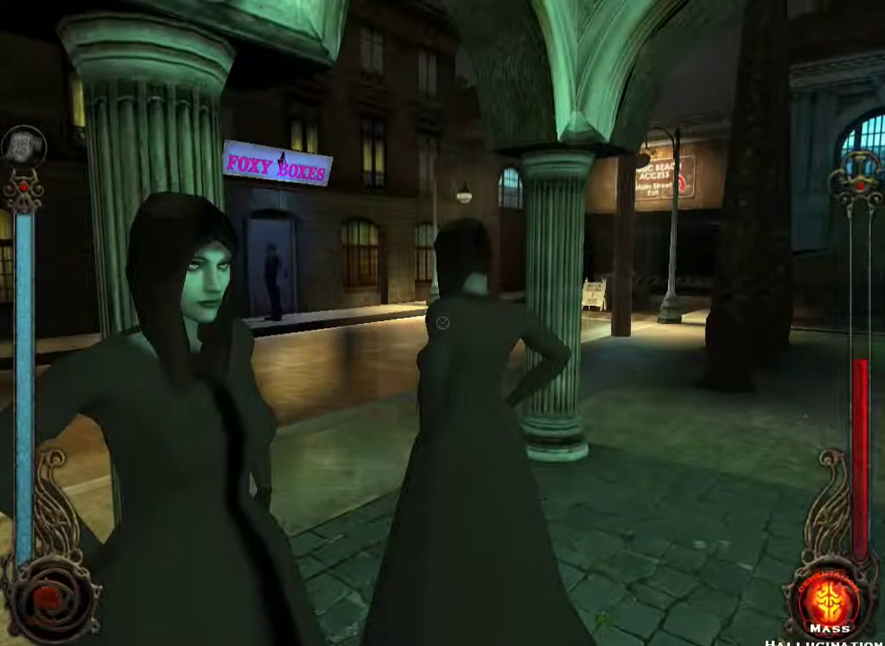
- In the Bloodlines game, examine the modified dress on the street characters from behind, from the side and close up from the front
key(d)
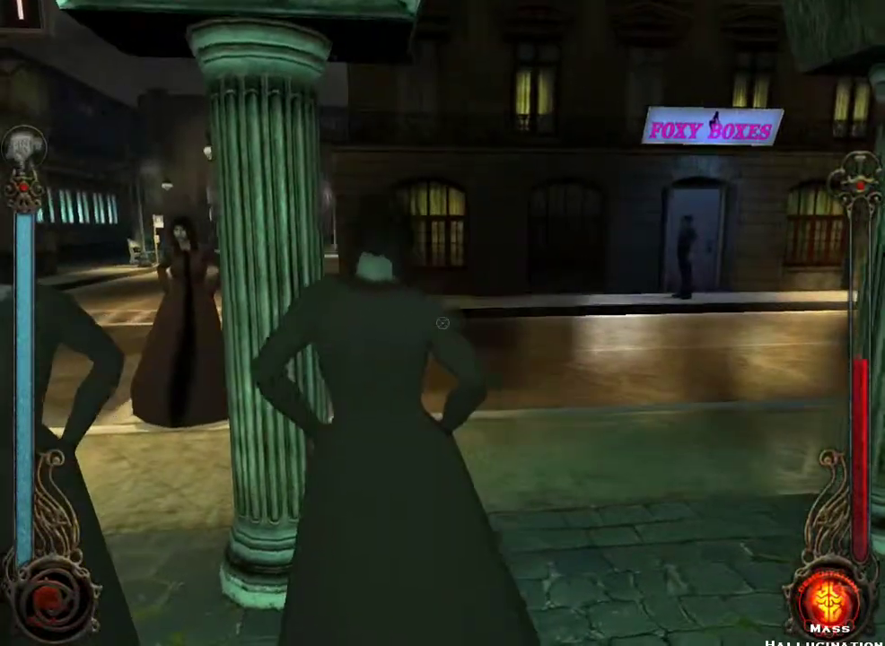
key(d)
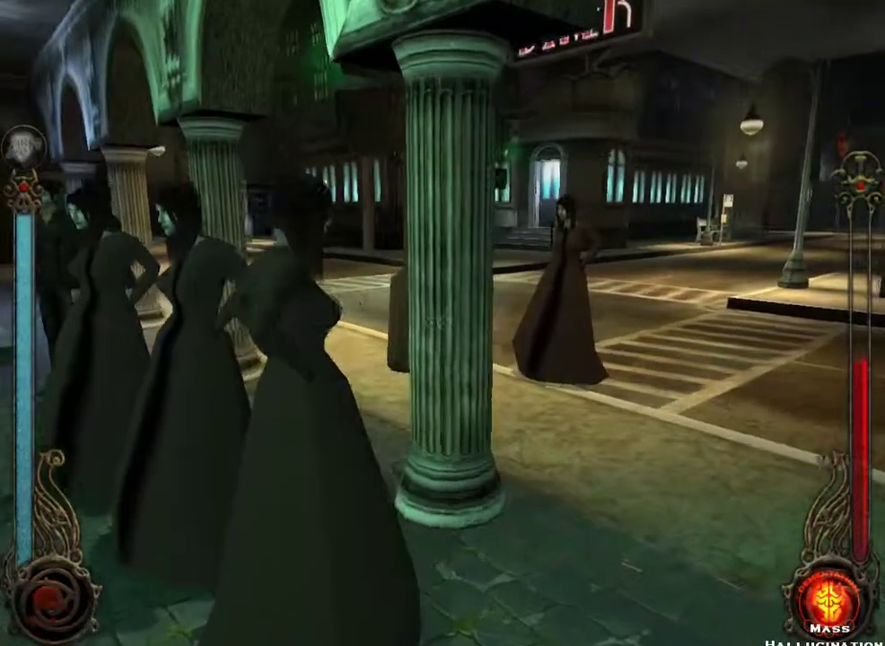
key(w)
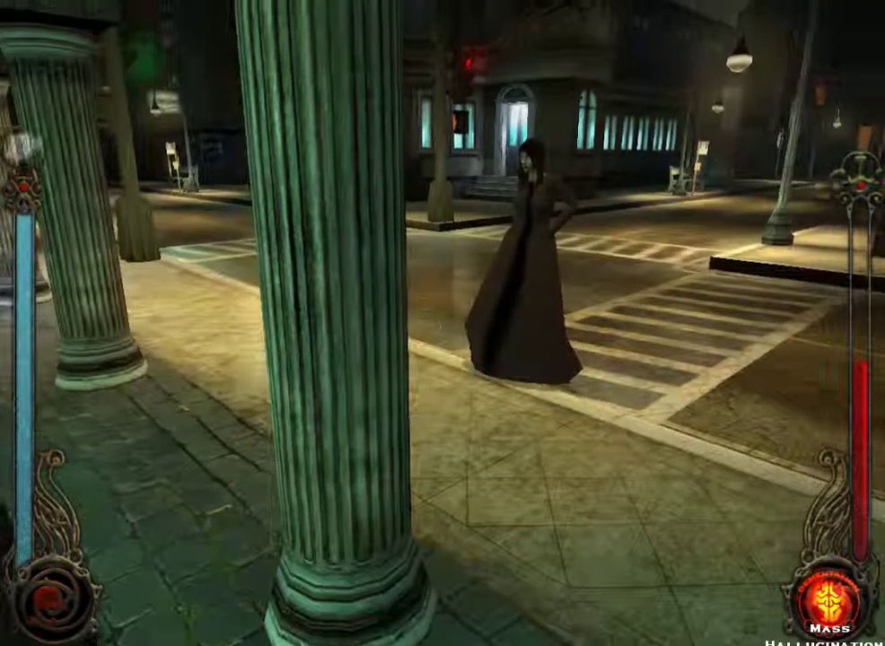
key(w)
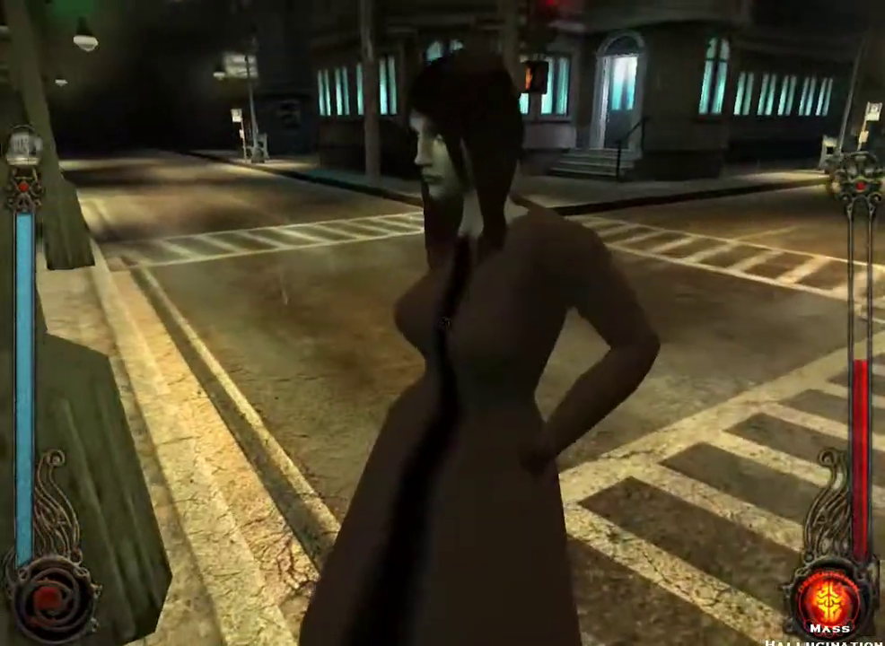
key(a)
key(s)
key(d)
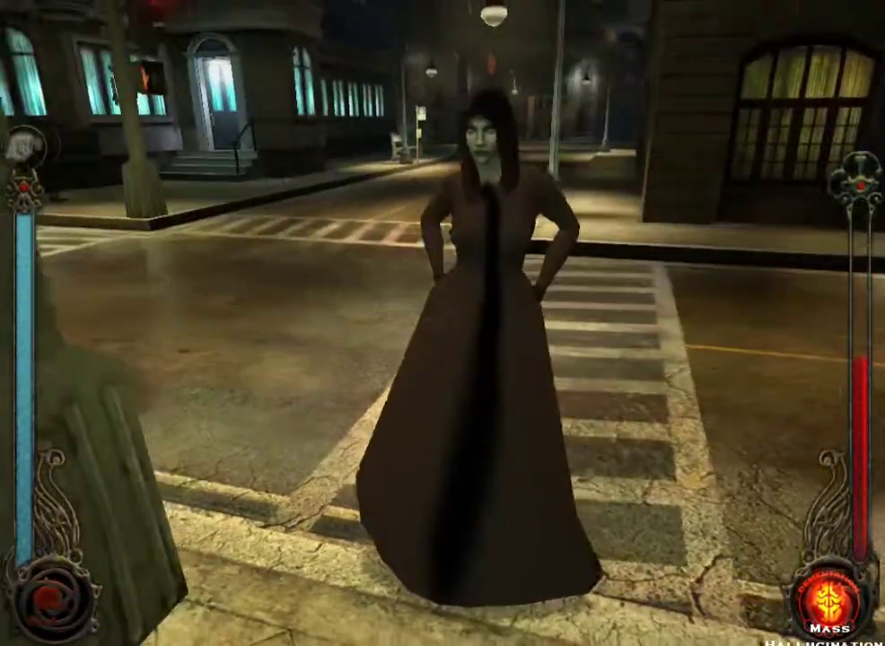
key(w)
key(s)
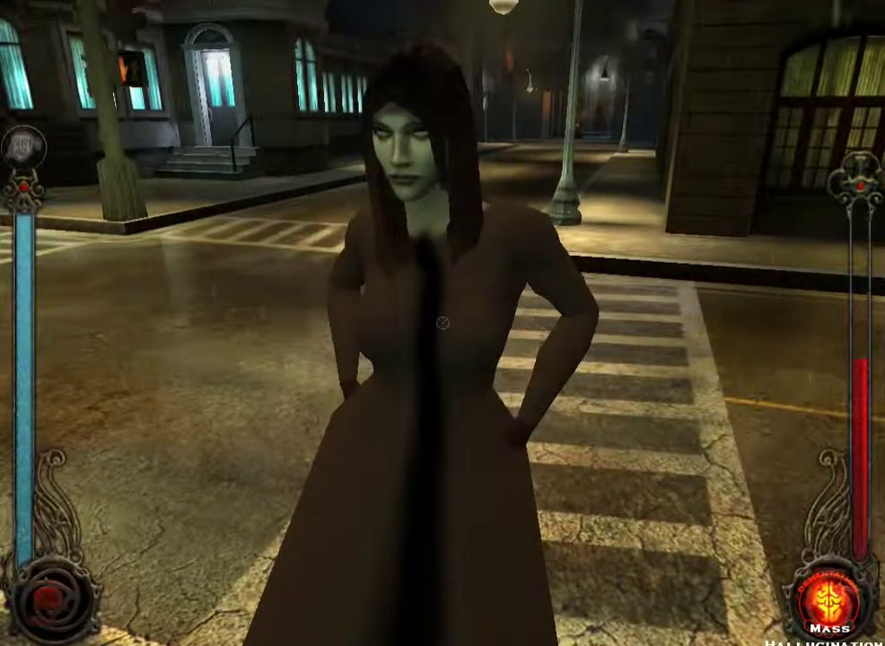
key(w)
- Try to run ai_disable"1" in the game console, and close the console
key(grave)
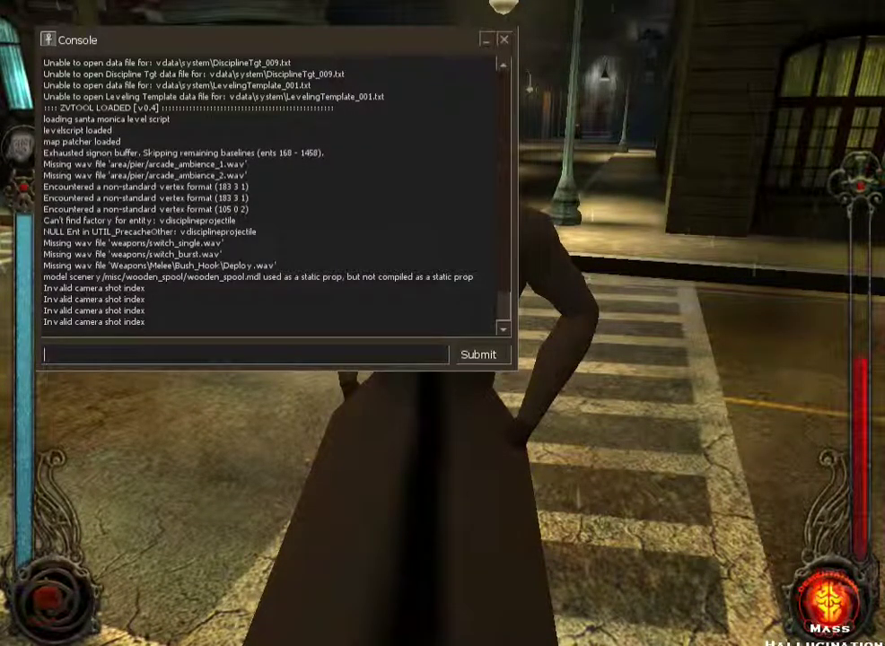
text(ai)
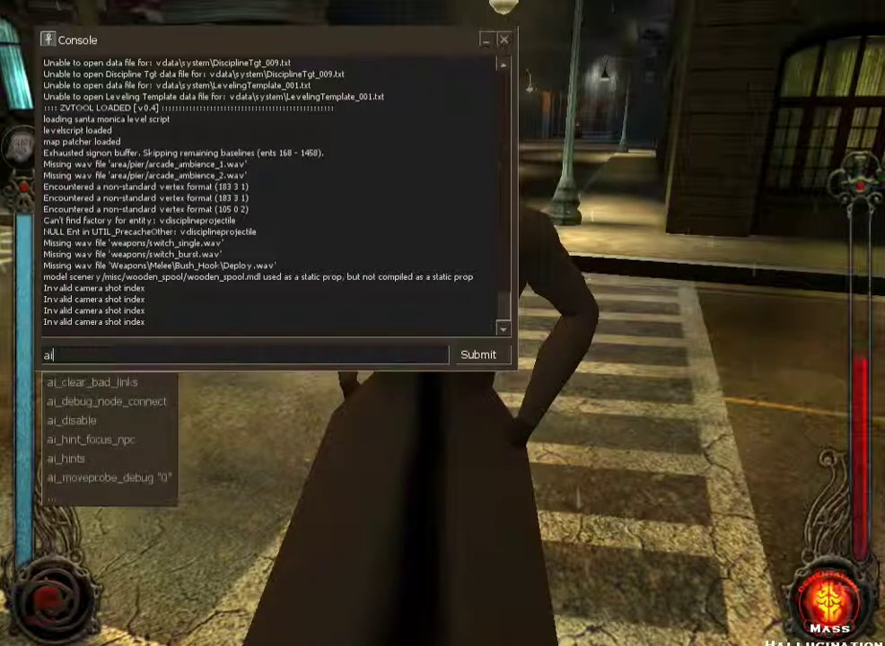
text(_disabl)
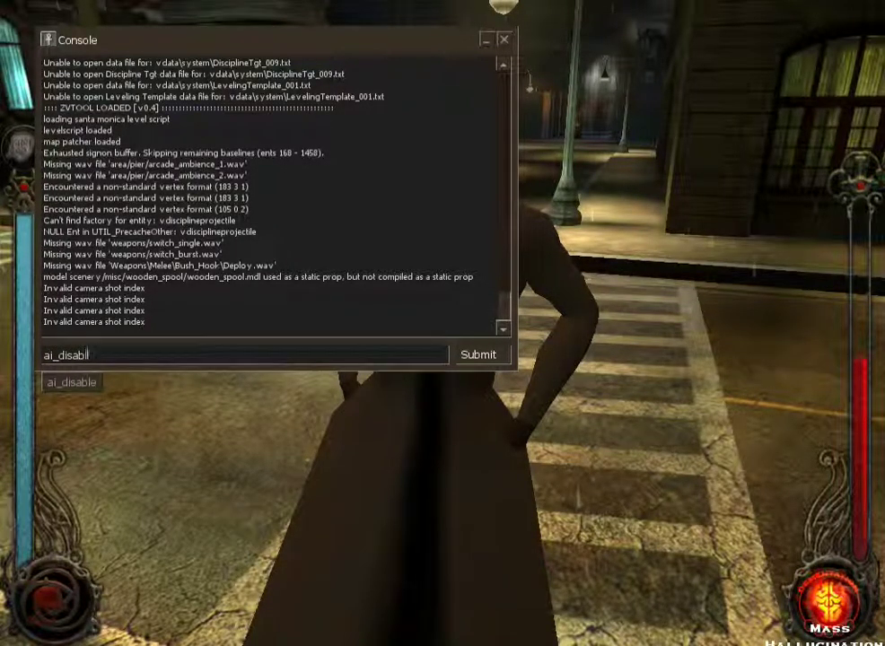
text(e")
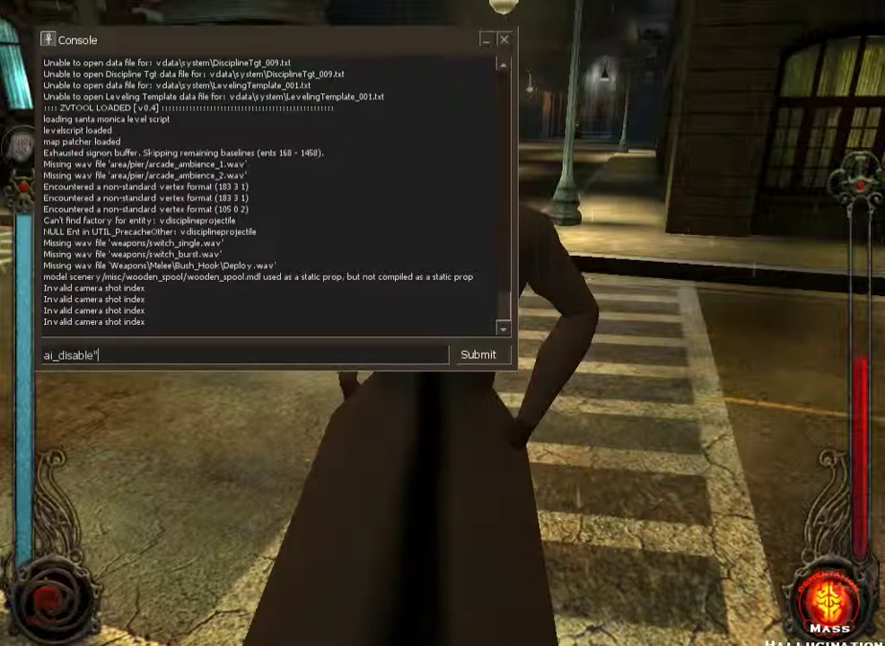
text(1")
key(Return)
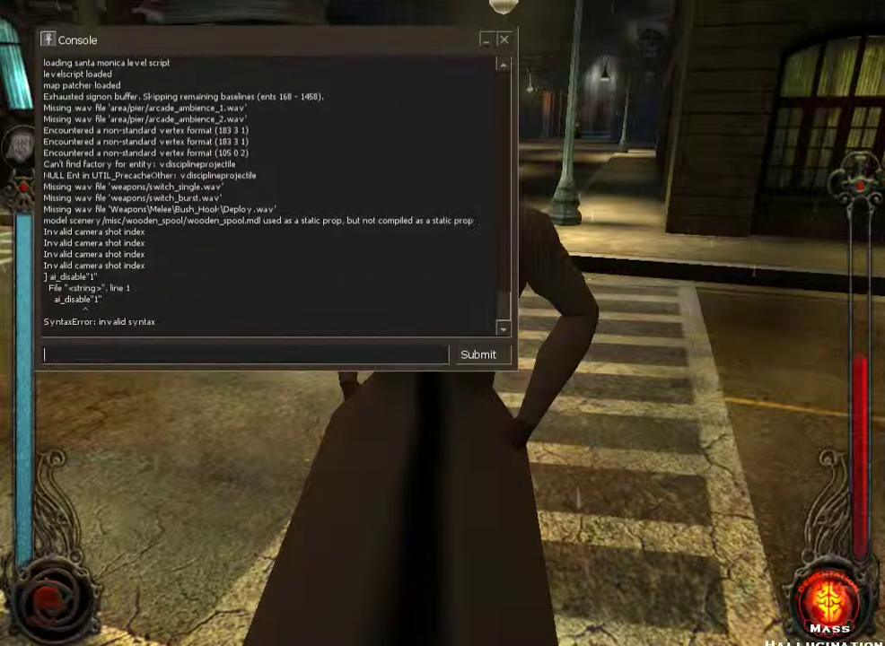
key(grave)
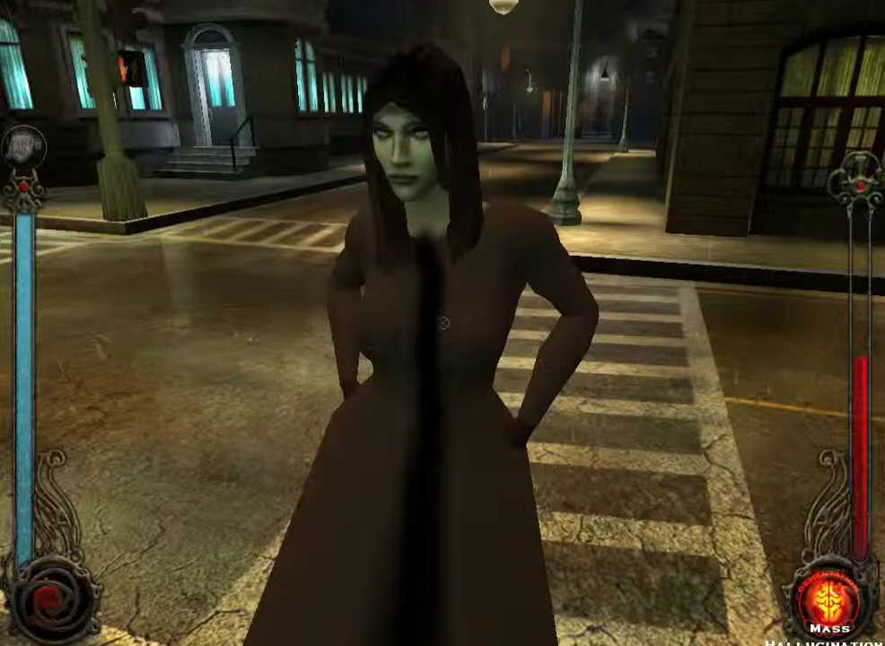
- Run the ai_disable command with the value 0 in the game console and close the console
key(grave)
key(Up)
key(BackSpace)
key(BackSpace)
key(BackSpace)
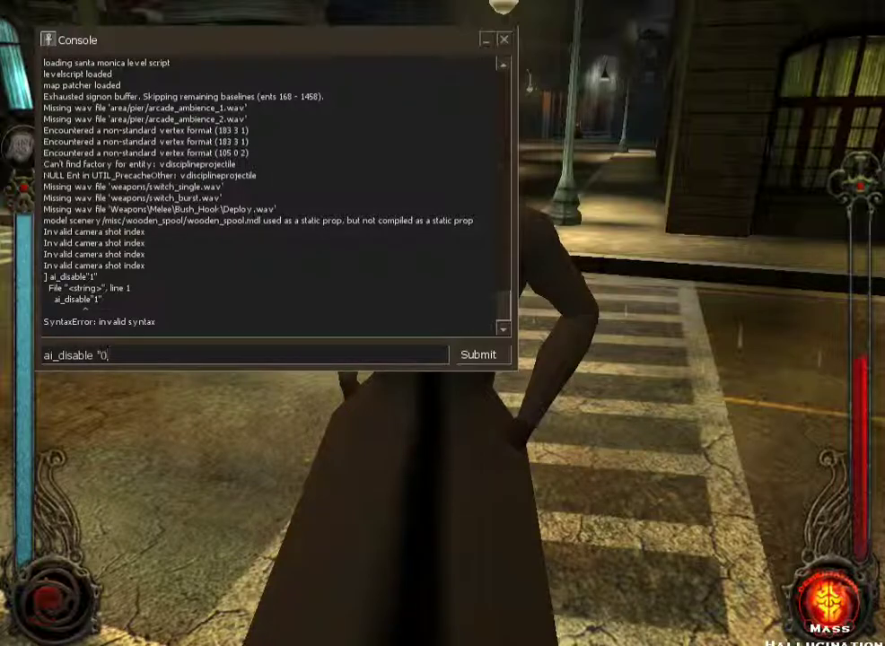
key(Return)
key(grave)
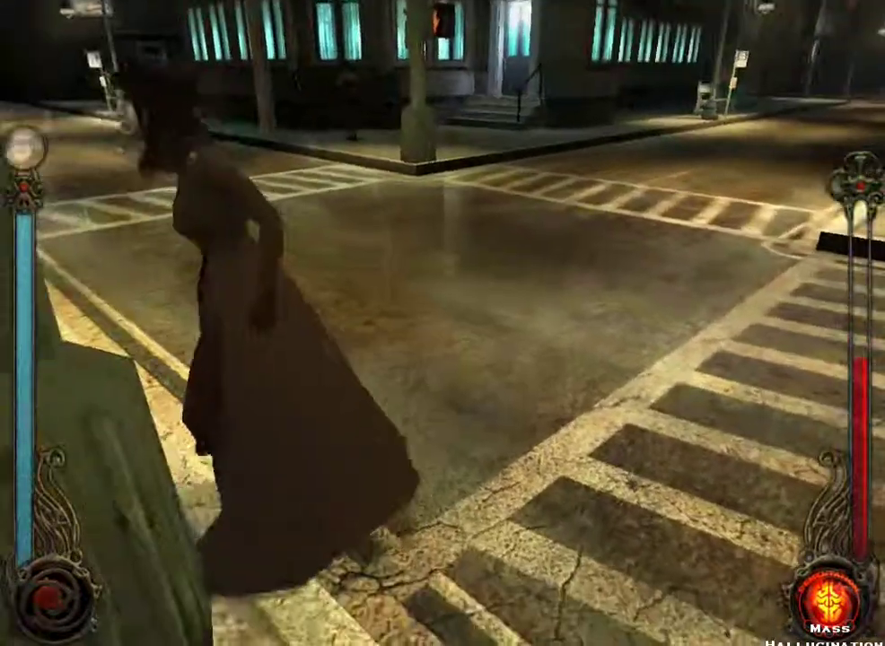
- Examine how the floor-length dress moves on the walking characters beneath the columned arcade and beside the wooden double doors
key(s)
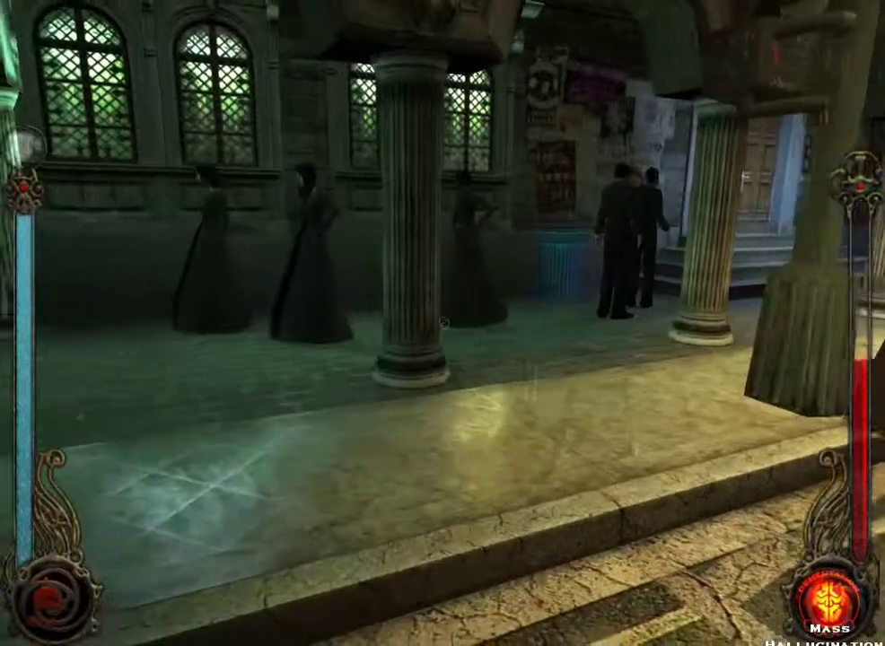
key(w)
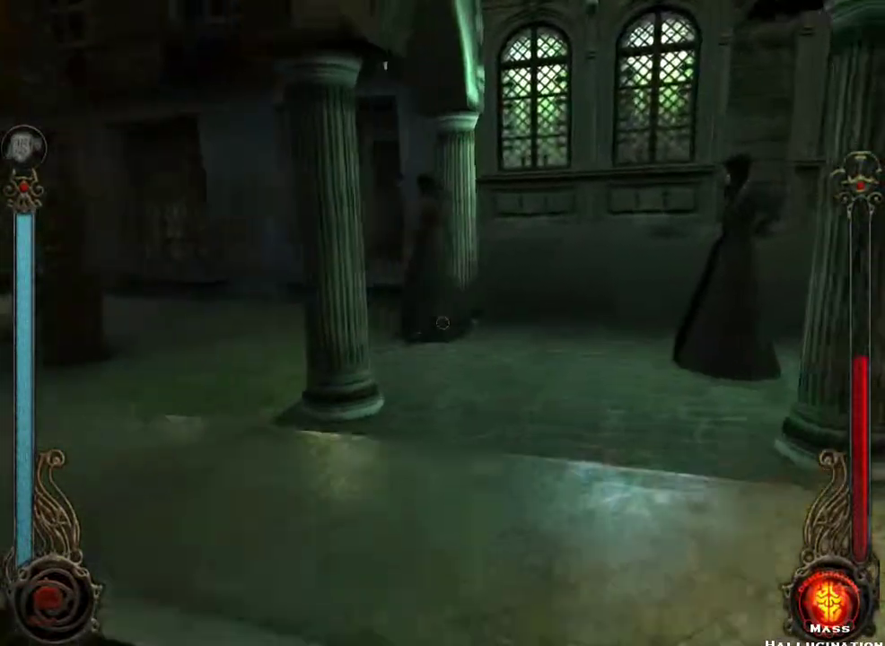
key(w)
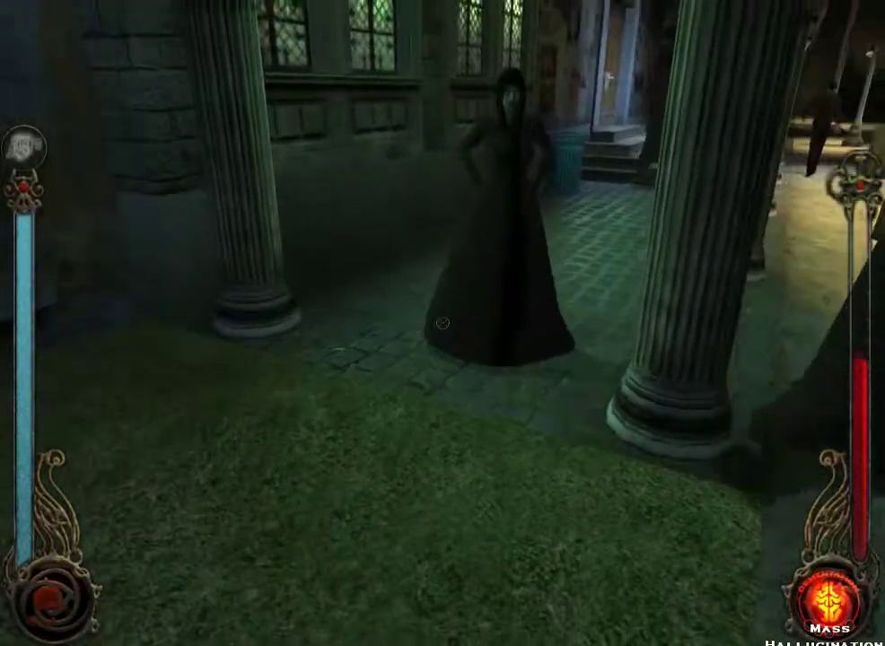
key(d)
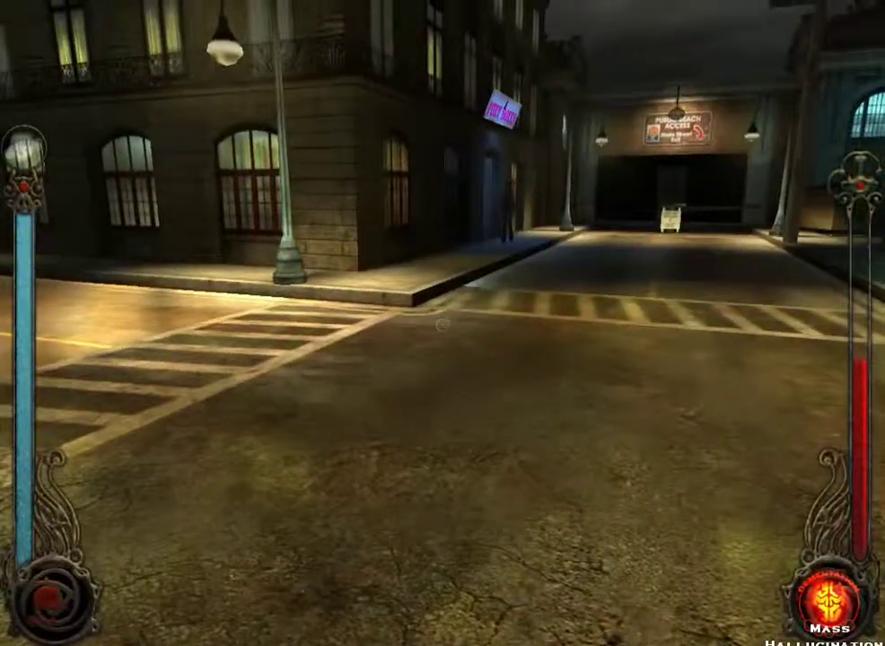
key(w)
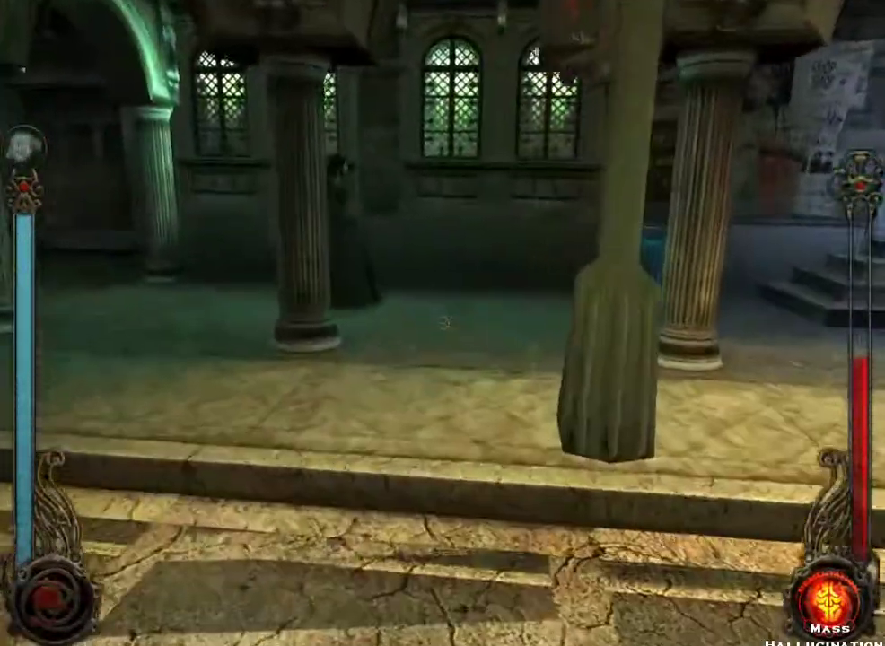
key(a)
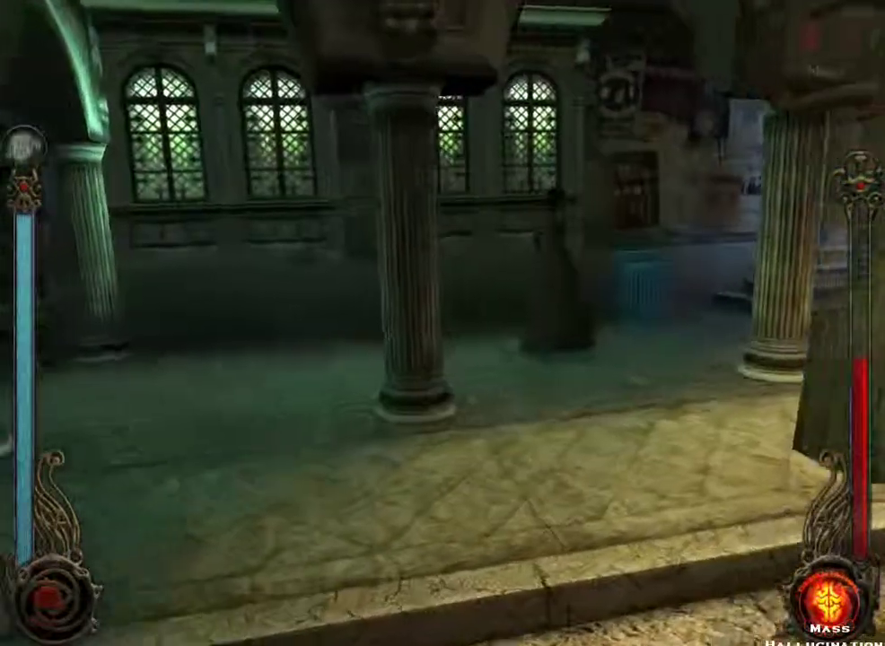
key(w)
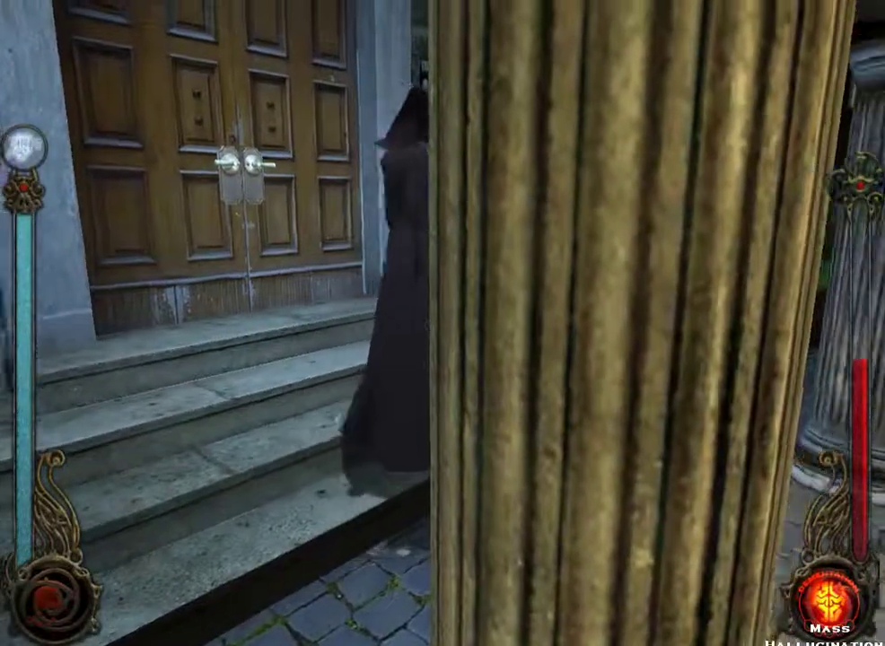
- Look around the street intersection and the arcade for more characters wearing the modified dress
key(d)
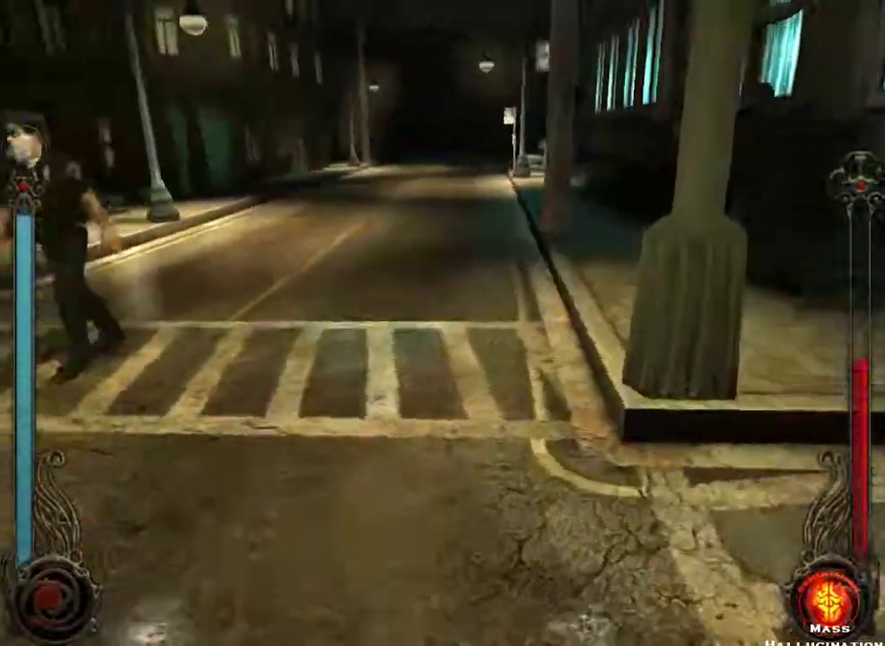
key(w)
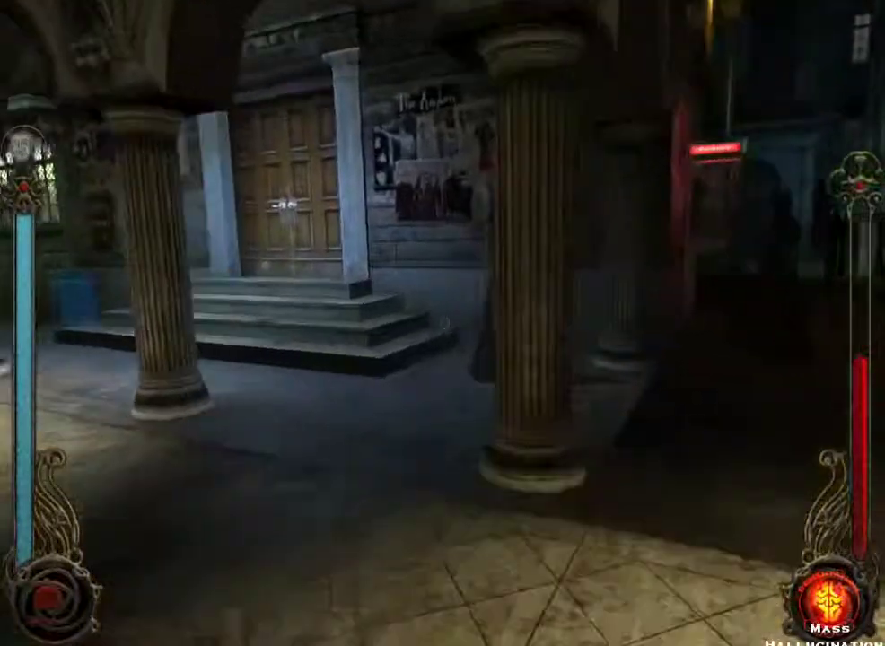
key(a)
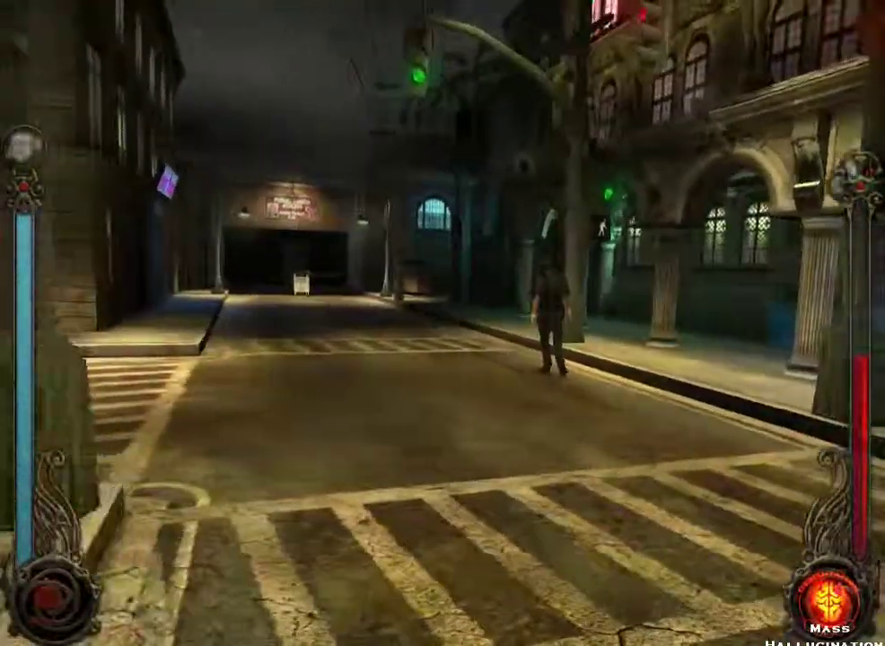
key(w)
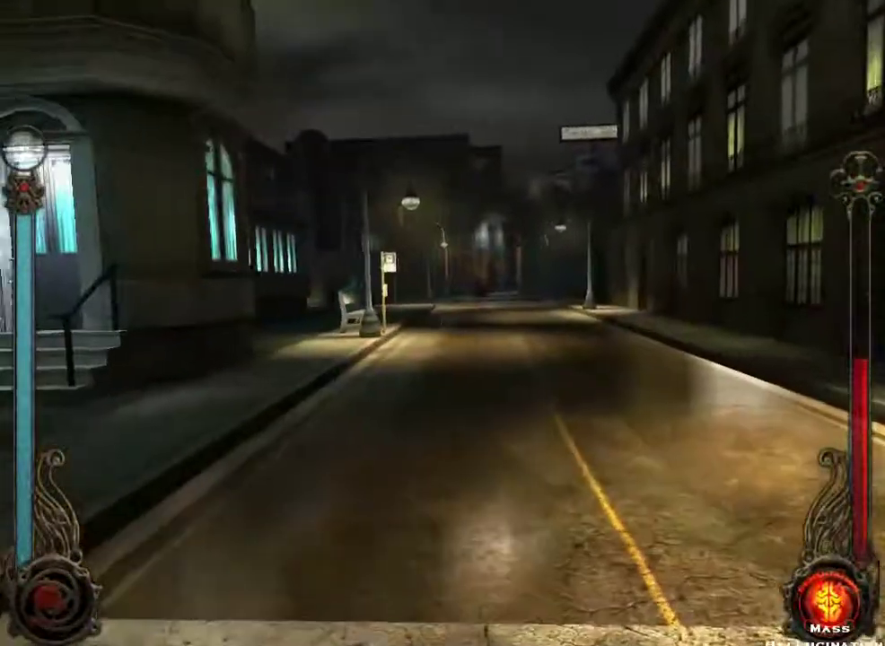
key(w)
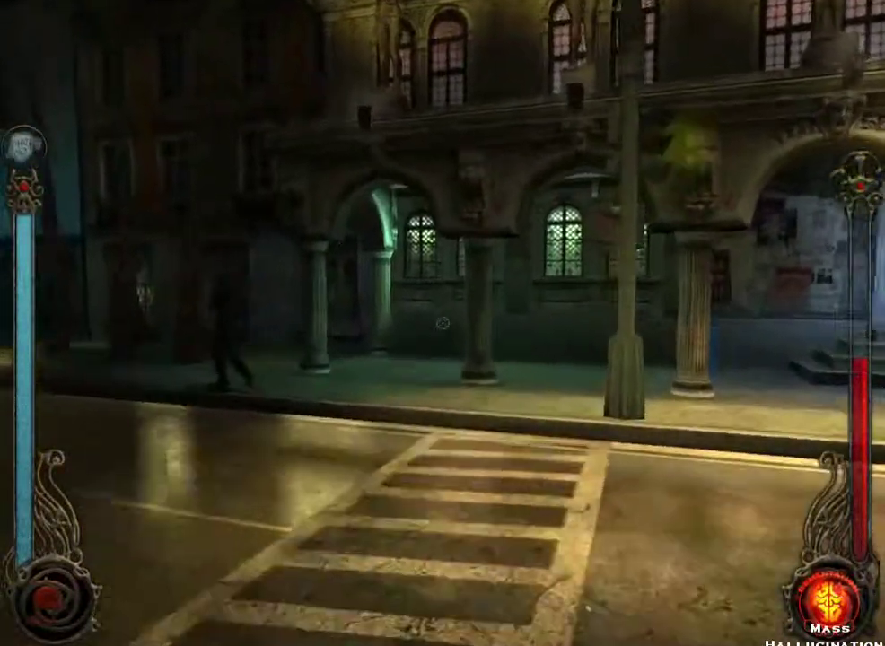
key(w)
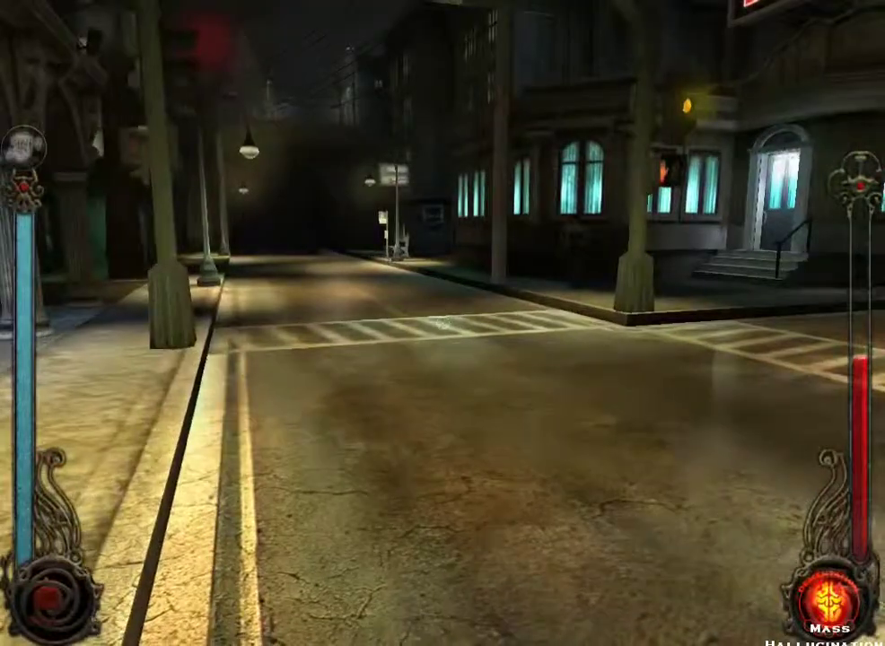